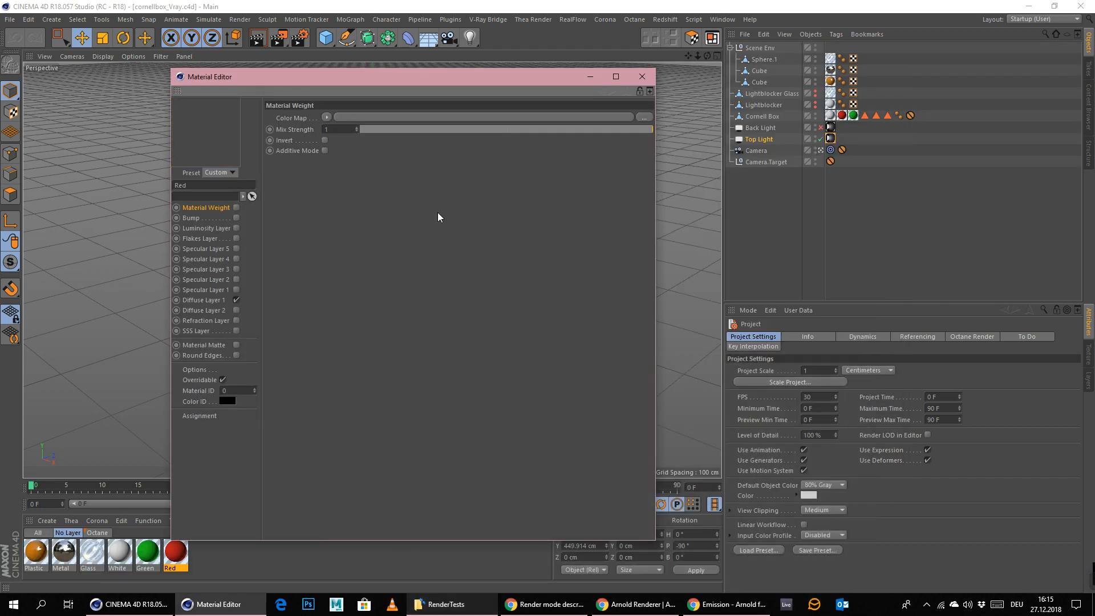
- Close the Material Editor and view the V-Ray Bridge antialiasing options, including the Antialiasing Filter section, in the render settings
{"action": "left_click_drag", "start_coordinate": [493, 82], "coordinate": [556, 78]}
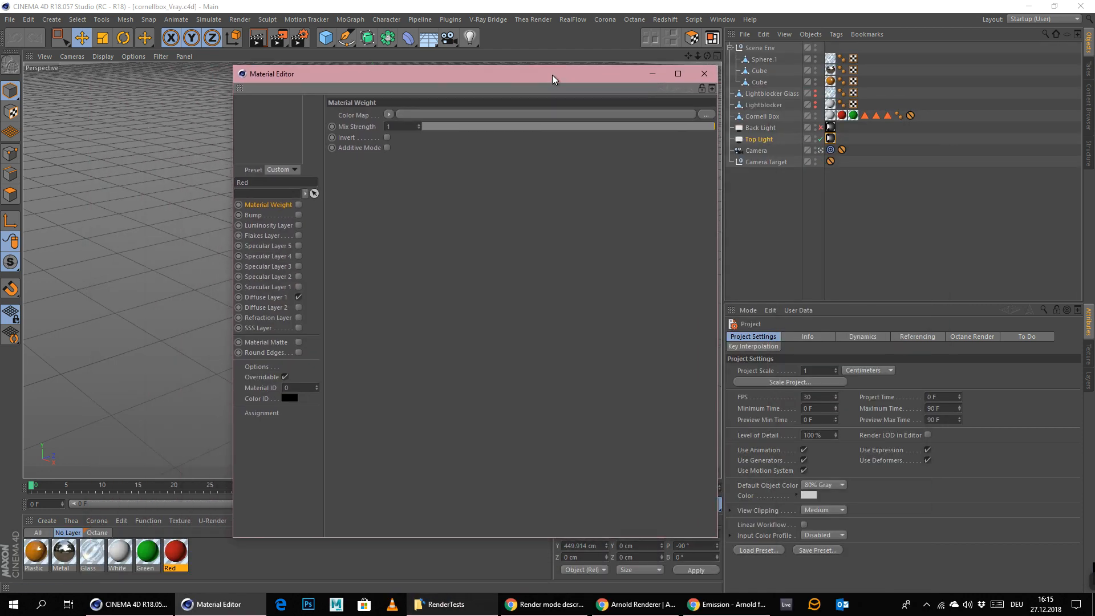
{"action": "left_click", "coordinate": [691, 75]}
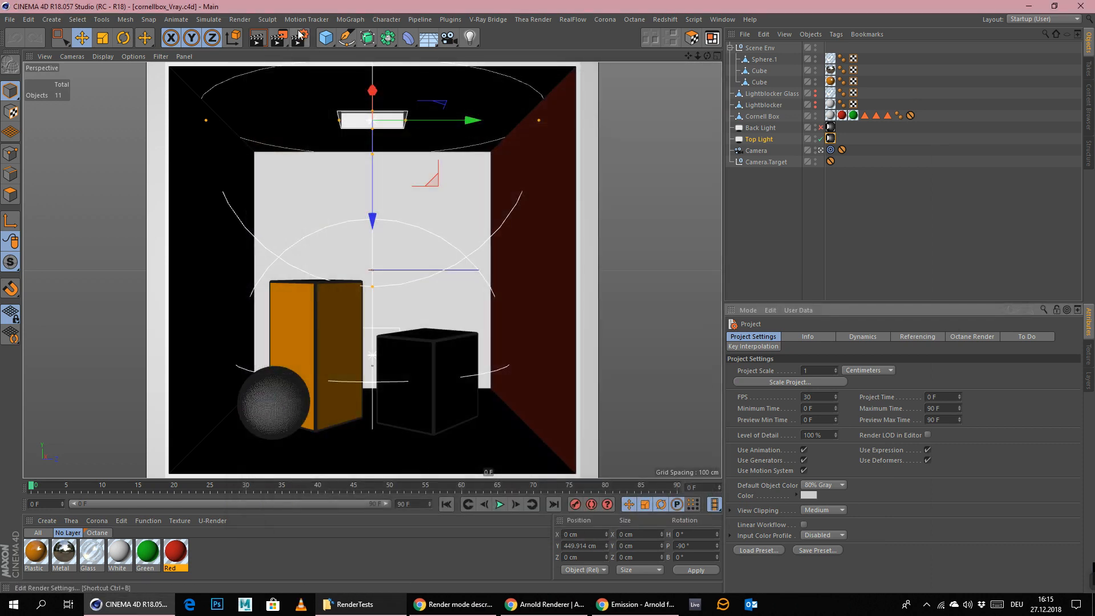
{"action": "key", "text": "ctrl+b"}
{"action": "left_click", "coordinate": [306, 281]}
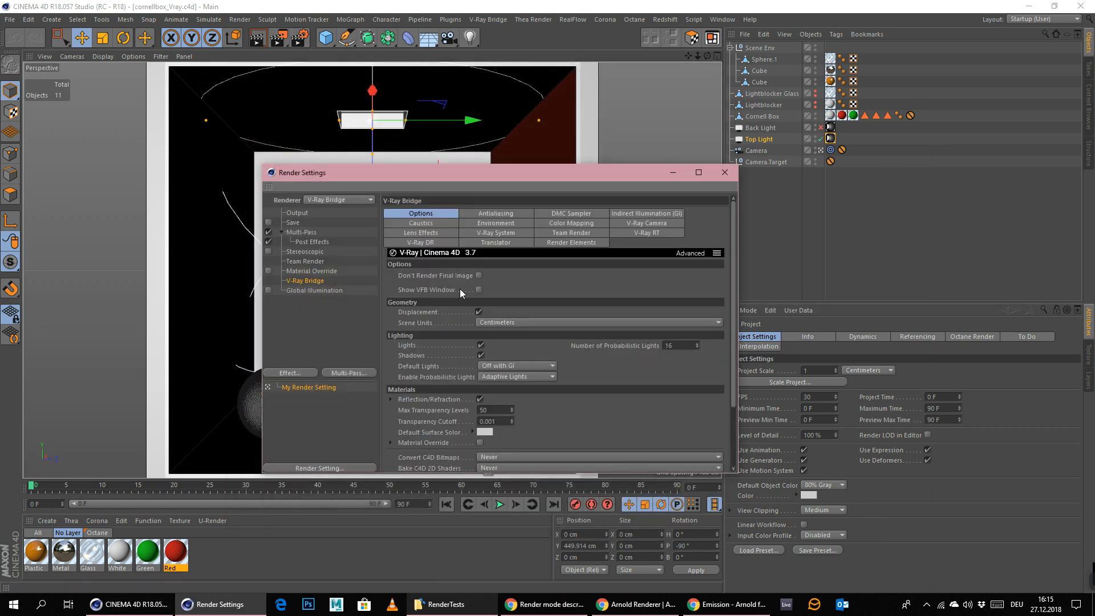
{"action": "left_click", "coordinate": [495, 213]}
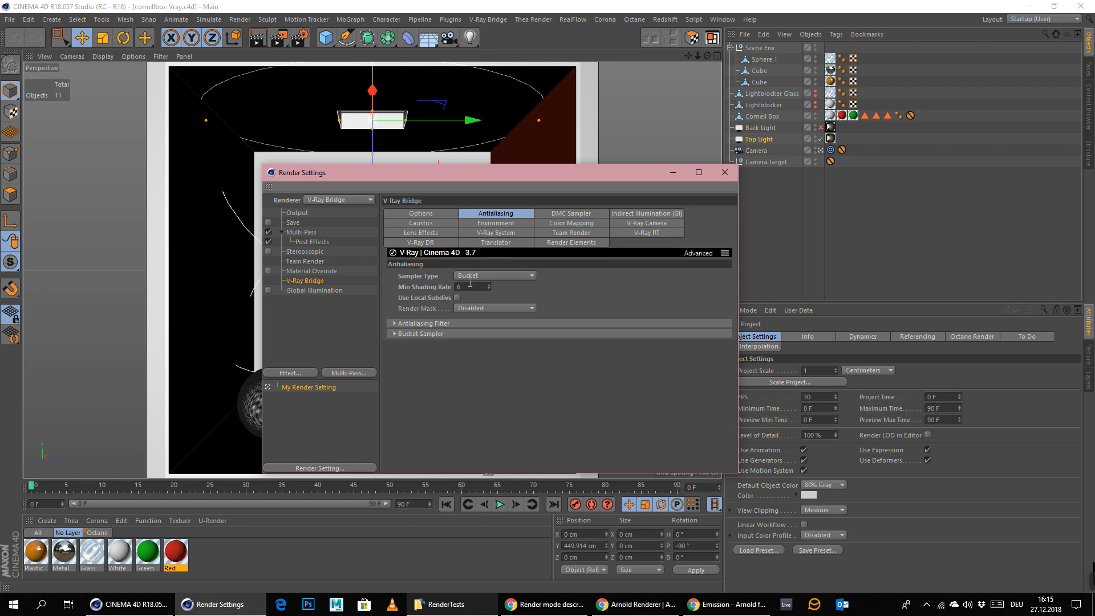
{"action": "left_click", "coordinate": [440, 323]}
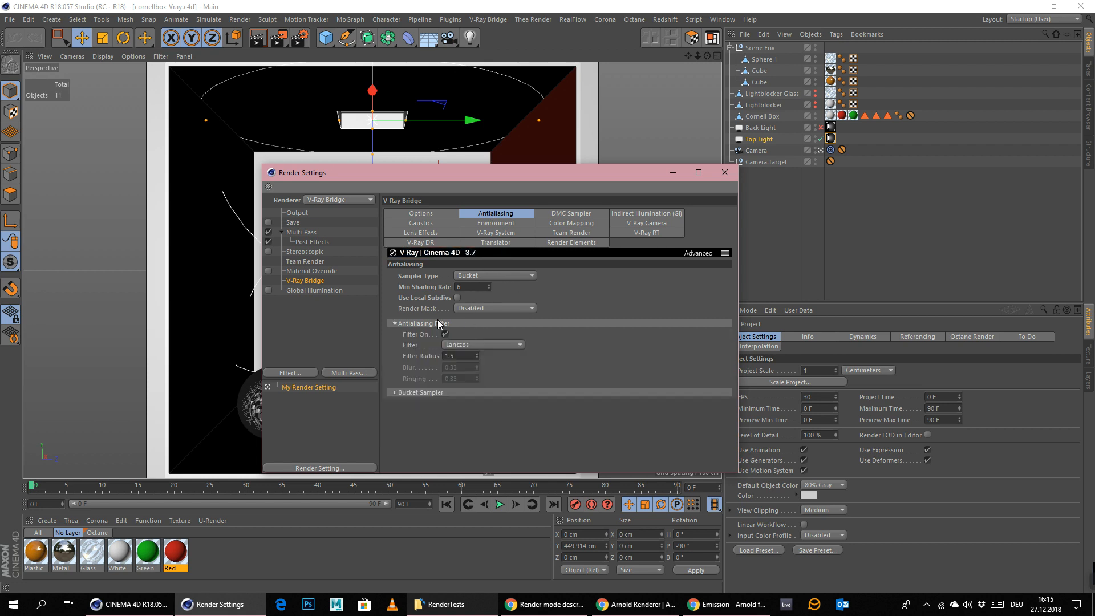
{"action": "left_click", "coordinate": [439, 323]}
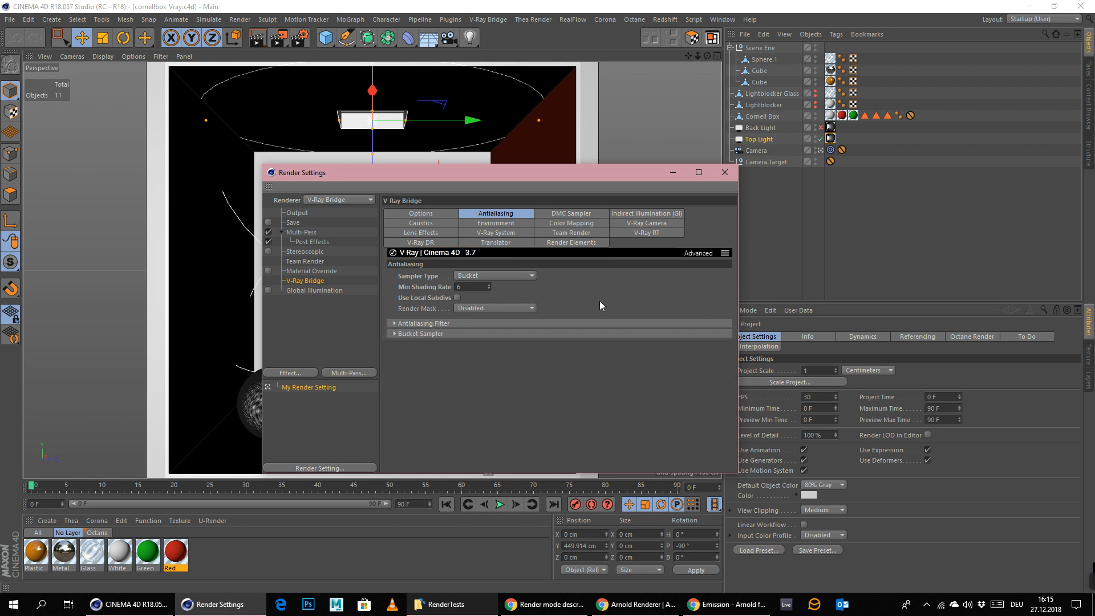
- Review the Antialiasing Filter and Bucket Sampler settings, switching the V-Ray Bridge interface level to Expert and on to Default
{"action": "left_click", "coordinate": [663, 170]}
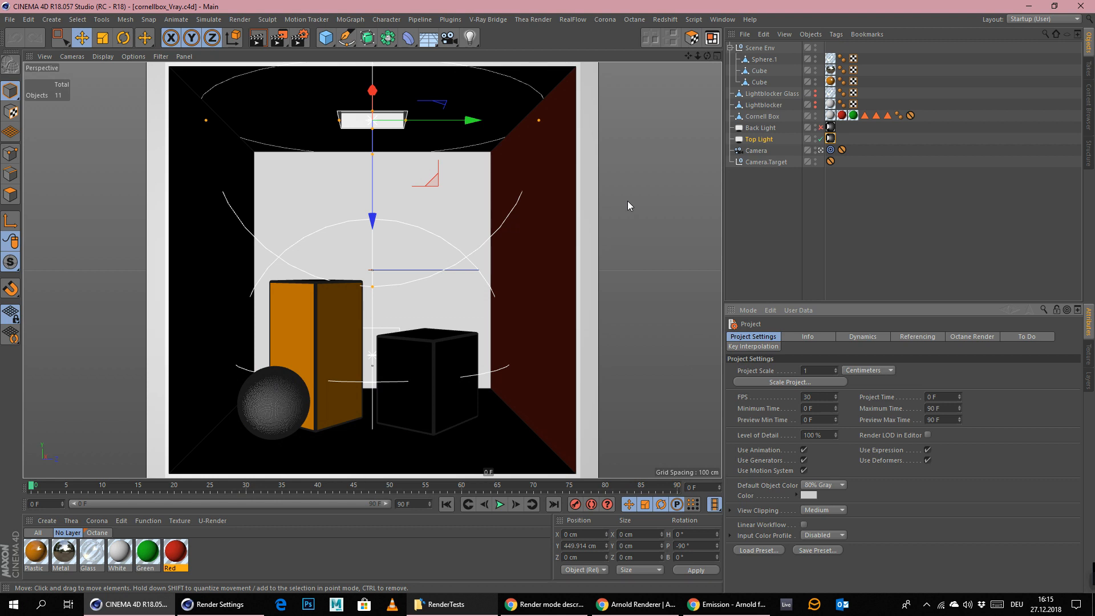
{"action": "left_click", "coordinate": [299, 36]}
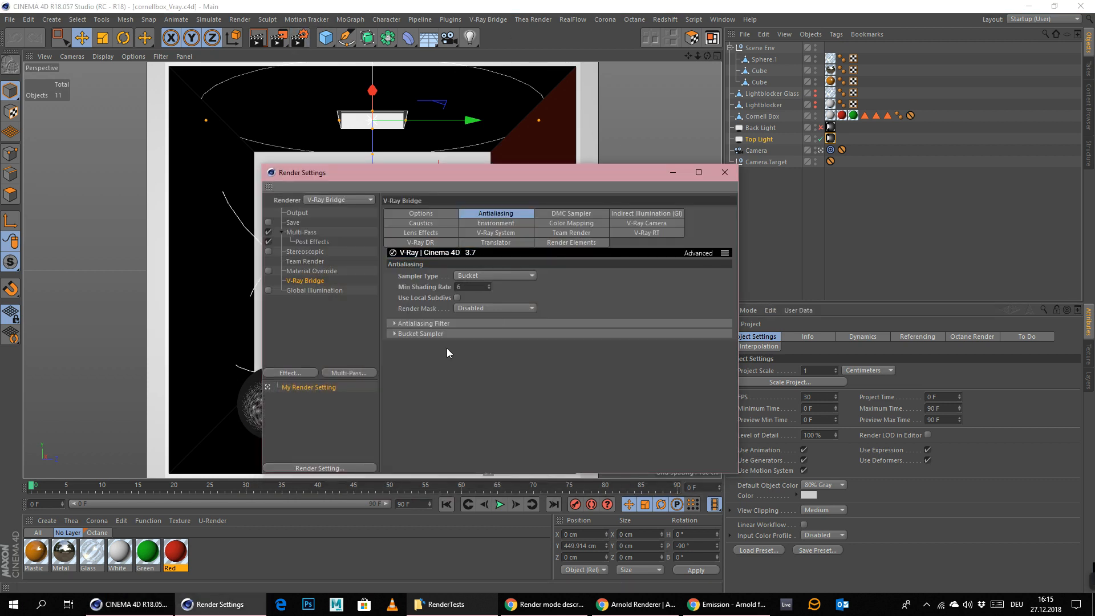
{"action": "left_click", "coordinate": [418, 332]}
{"action": "left_click", "coordinate": [438, 323]}
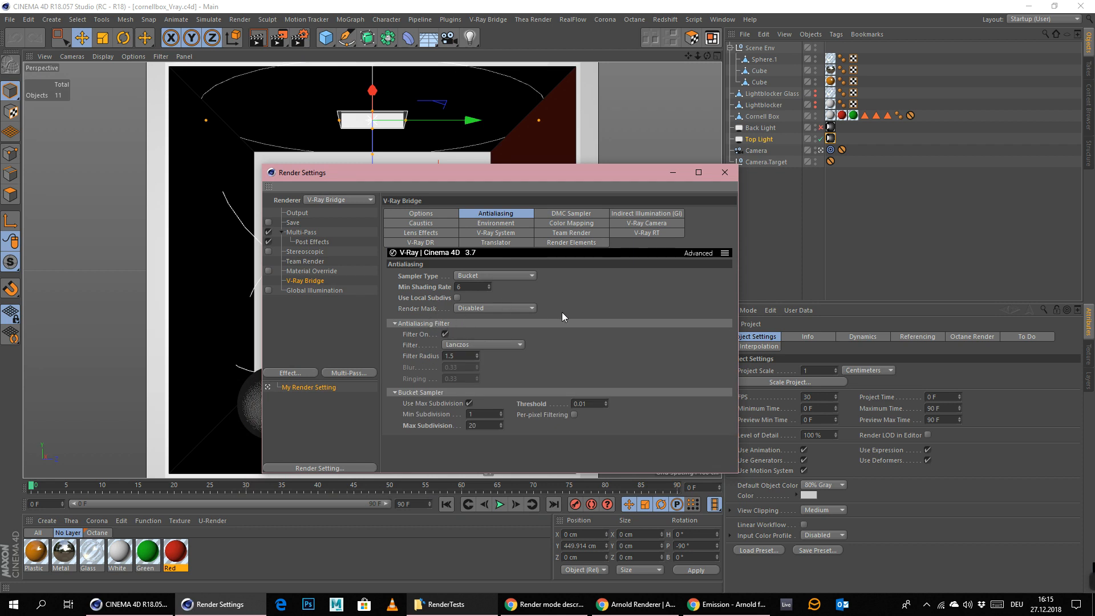
{"action": "left_click", "coordinate": [703, 254]}
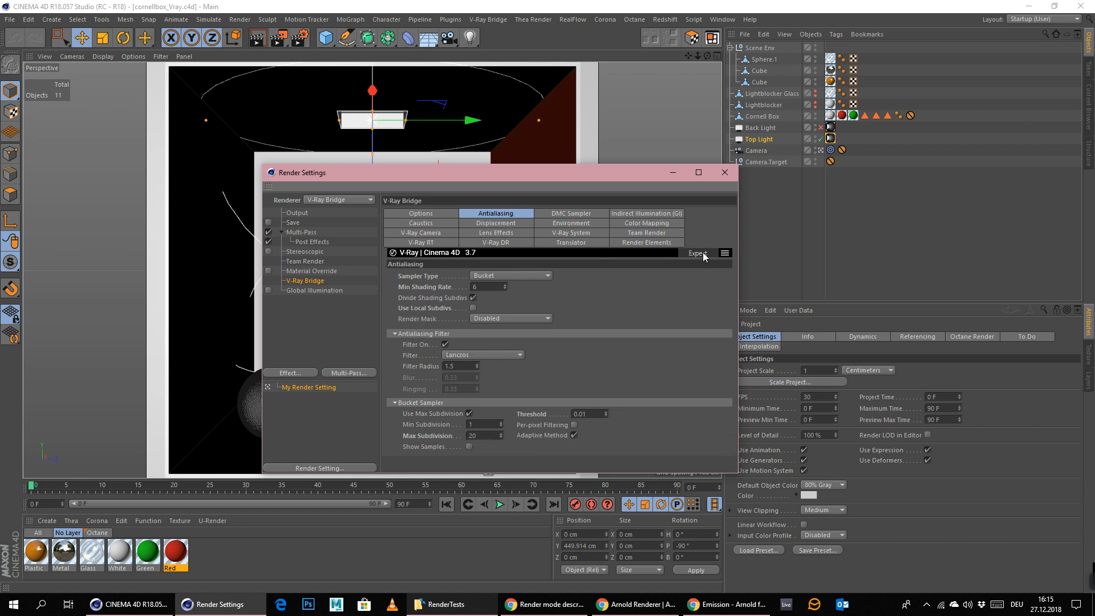
{"action": "left_click", "coordinate": [703, 254]}
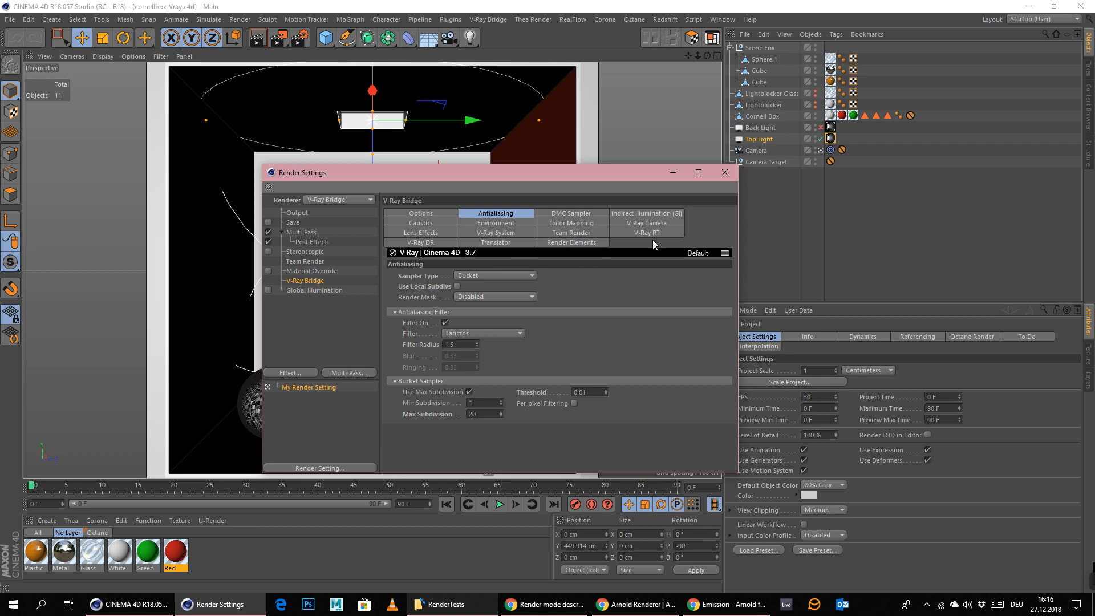
{"action": "left_click", "coordinate": [673, 177]}
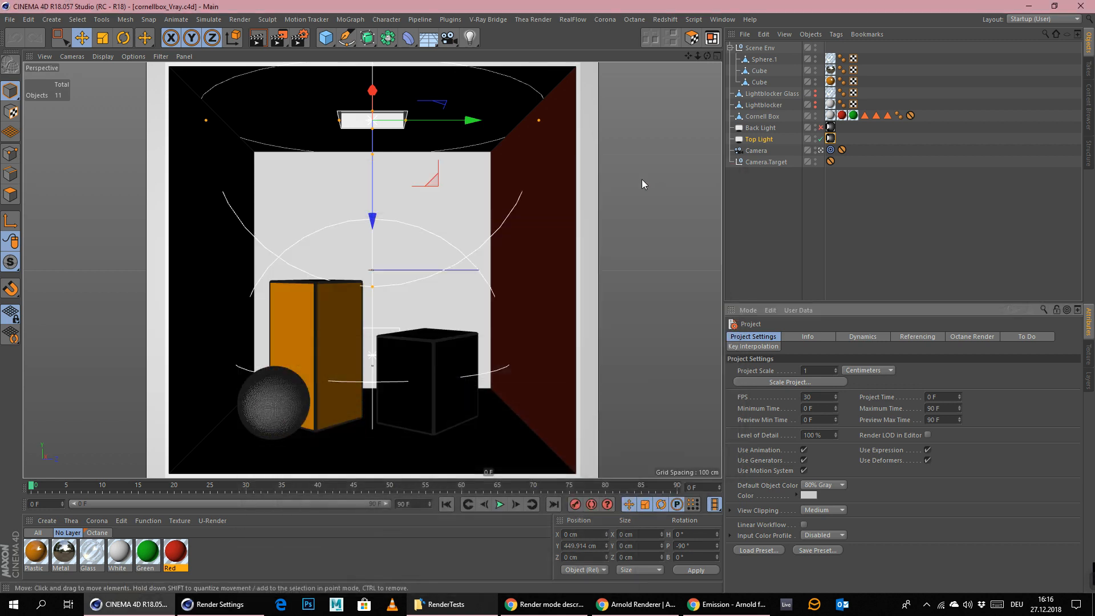
- Make the Lightblocker object visible in both the editor and the renderer
{"action": "left_click", "coordinate": [783, 218]}
{"action": "left_click", "coordinate": [767, 106]}
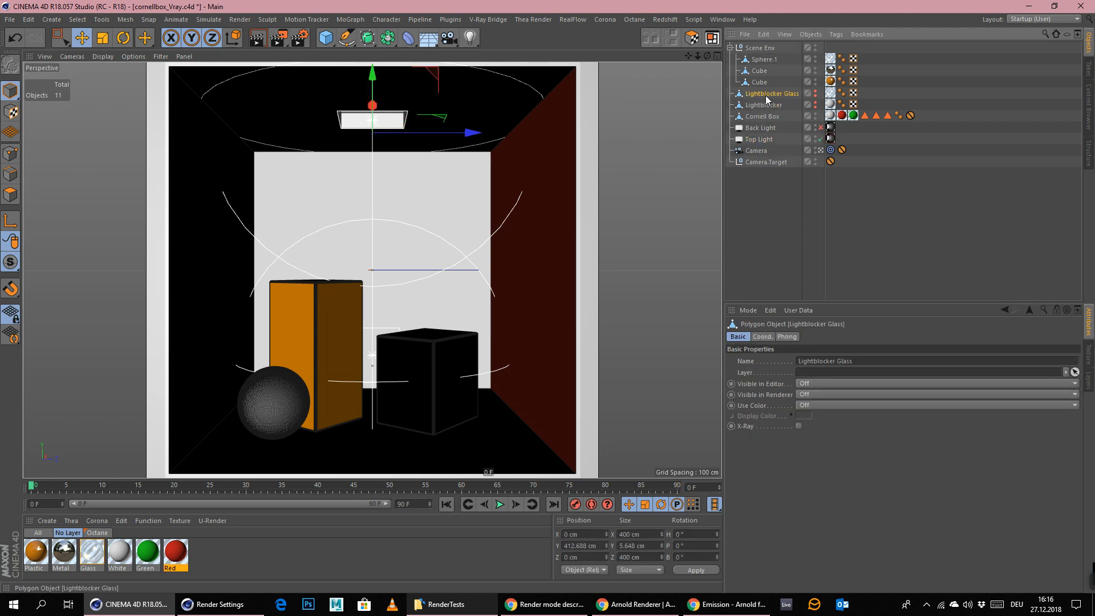
{"action": "left_click", "coordinate": [816, 103]}
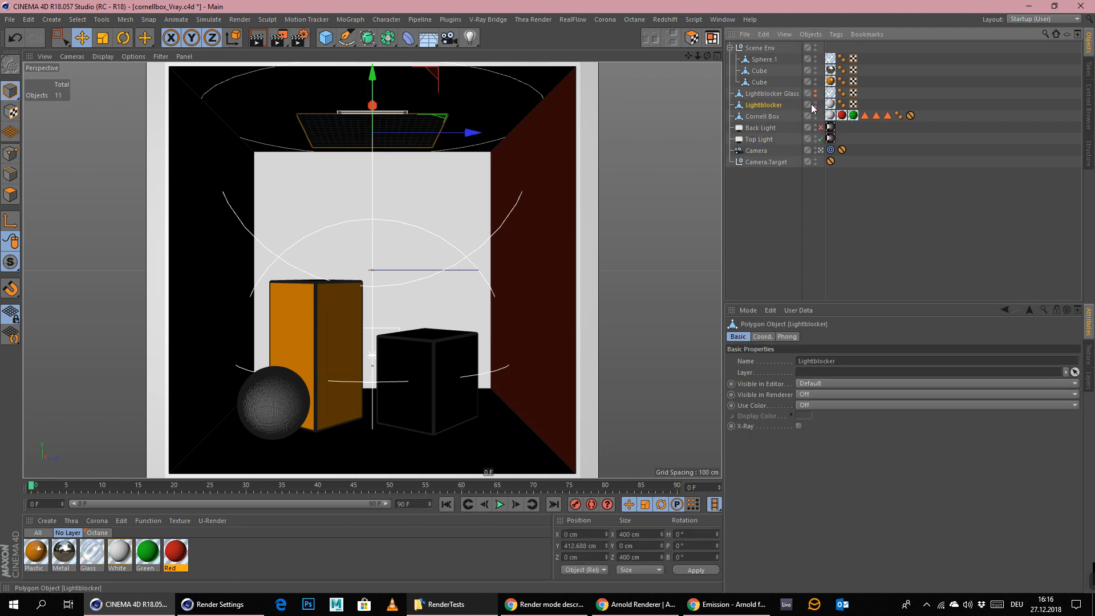
{"action": "left_click", "coordinate": [816, 108]}
- Enable the Back Light in the scene and clear the object selection
{"action": "left_click", "coordinate": [757, 129]}
{"action": "left_click", "coordinate": [774, 117]}
{"action": "left_click", "coordinate": [756, 129]}
{"action": "left_click", "coordinate": [770, 117]}
{"action": "left_click", "coordinate": [799, 128]}
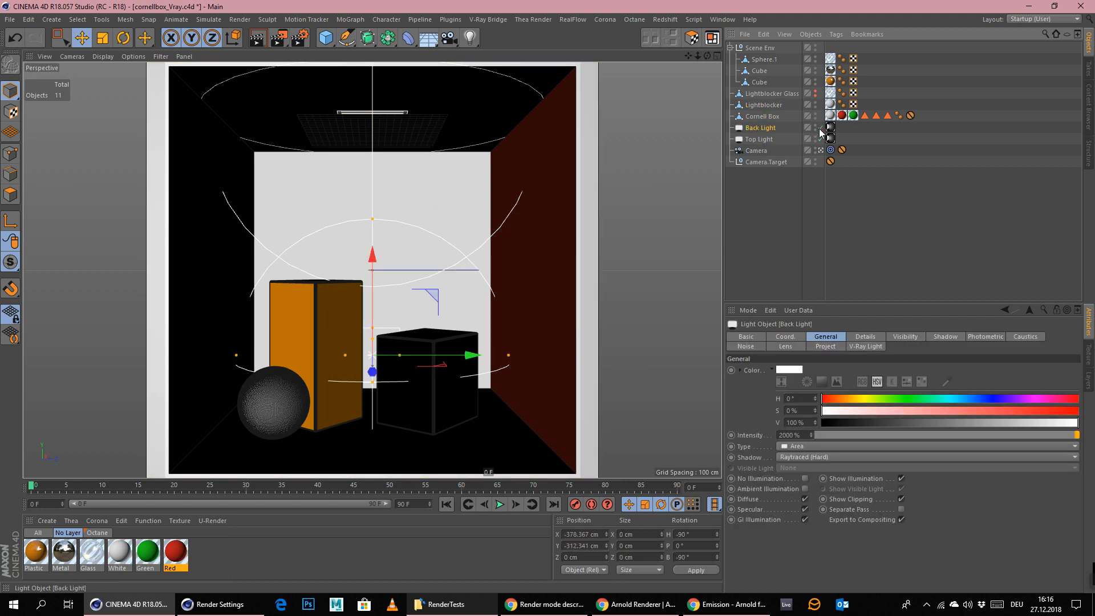
{"action": "left_click", "coordinate": [744, 217]}
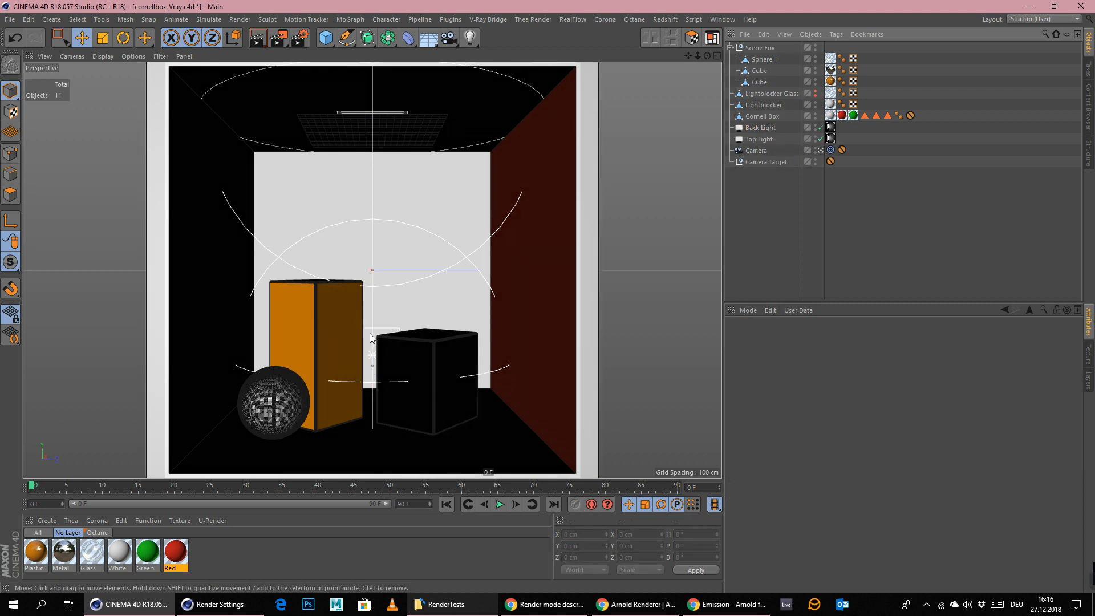
- Render the scene to the Picture Viewer and display the new cornellbox_Vray image from the history
{"action": "left_click", "coordinate": [334, 125]}
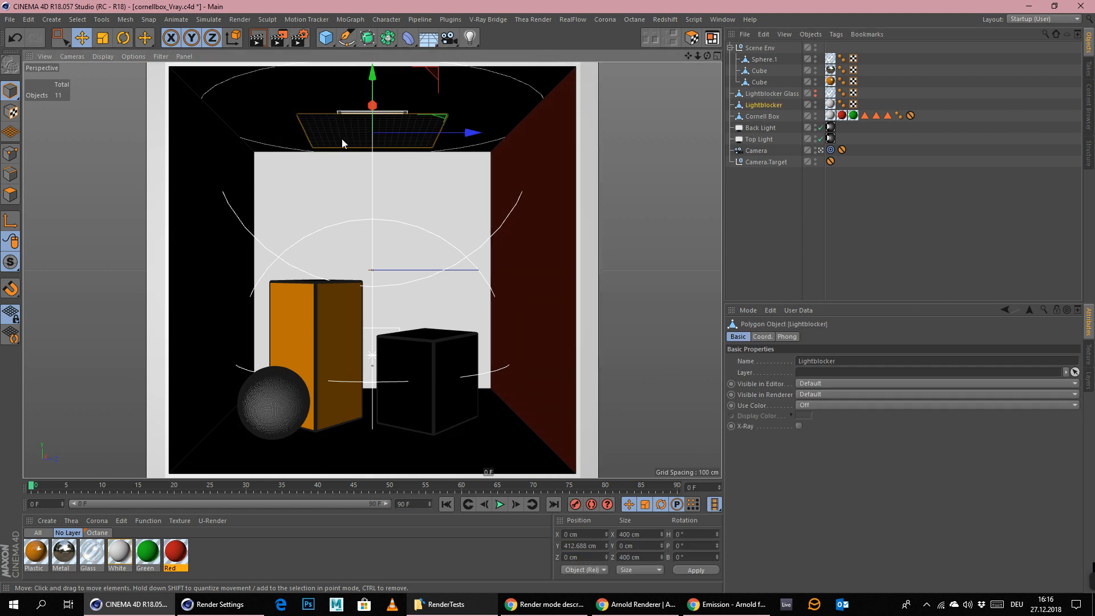
{"action": "left_click", "coordinate": [240, 20]}
{"action": "left_click", "coordinate": [290, 70]}
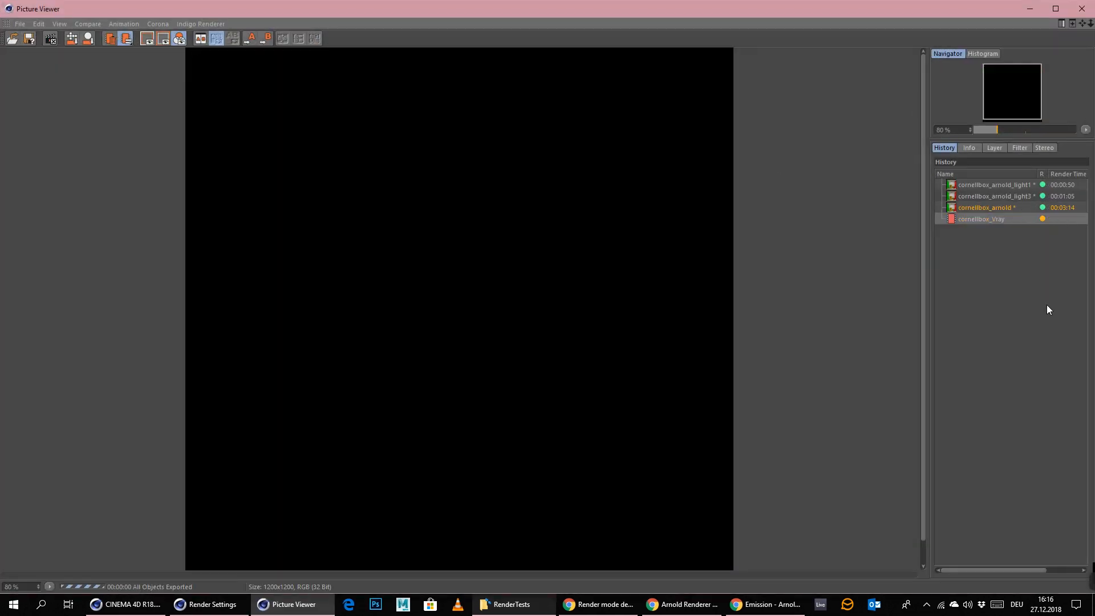
{"action": "left_click", "coordinate": [994, 206]}
{"action": "left_click", "coordinate": [981, 219]}
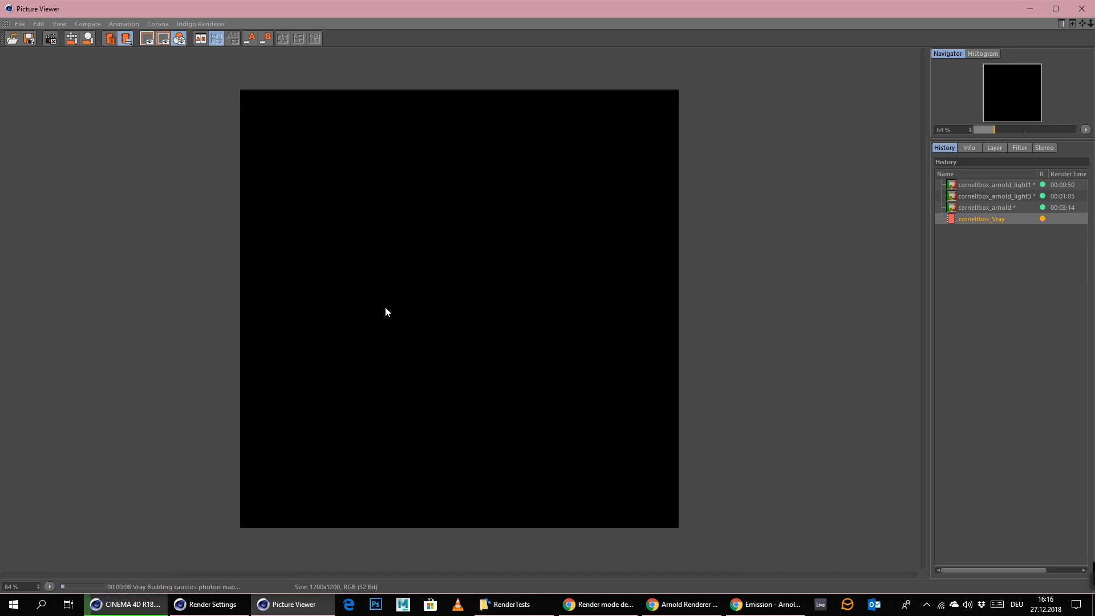
- Stop the running render and close the Picture Viewer
{"action": "scroll", "coordinate": [559, 287], "scroll_direction": "down", "scroll_amount": 1}
{"action": "scroll", "coordinate": [451, 399], "scroll_direction": "up", "scroll_amount": 1}
{"action": "scroll", "coordinate": [560, 360], "scroll_direction": "down", "scroll_amount": 1}
{"action": "left_click", "coordinate": [567, 343]}
{"action": "left_click", "coordinate": [1082, 9]}
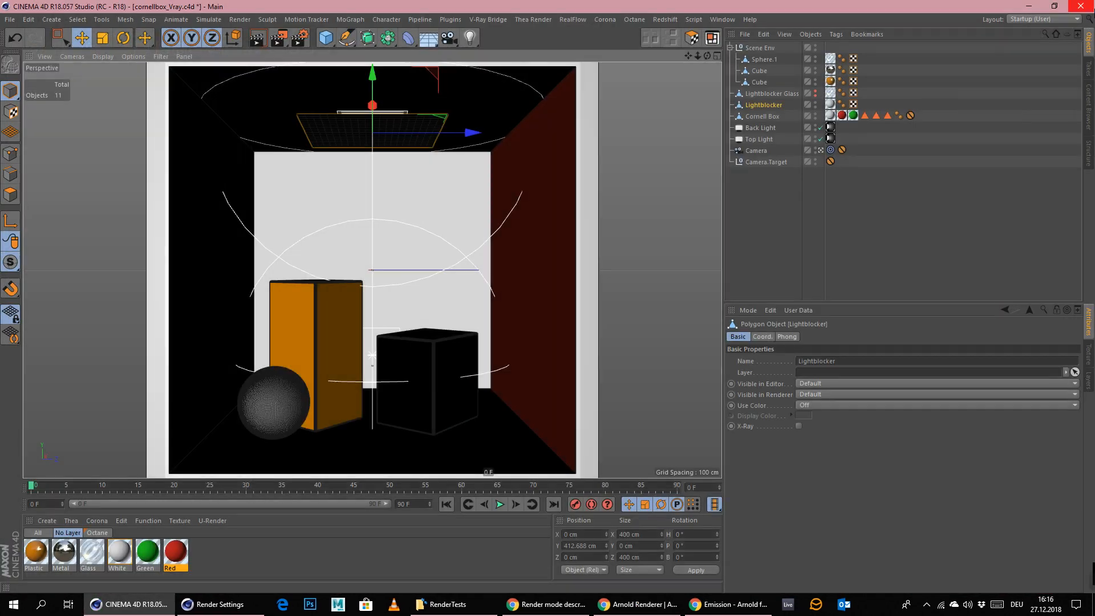
- Set the Caustic subdivisions to 10000 in the V-Ray light tags of the Top Light and Back Light
{"action": "left_click", "coordinate": [833, 141]}
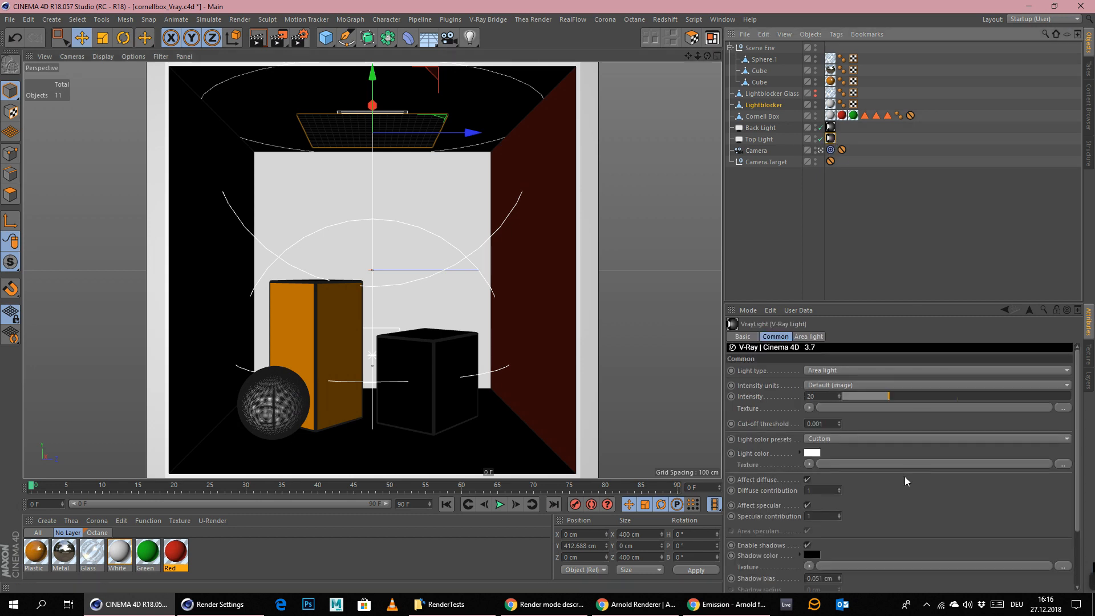
{"action": "scroll", "coordinate": [907, 456], "scroll_direction": "down", "scroll_amount": 3}
{"action": "left_click", "coordinate": [830, 127]}
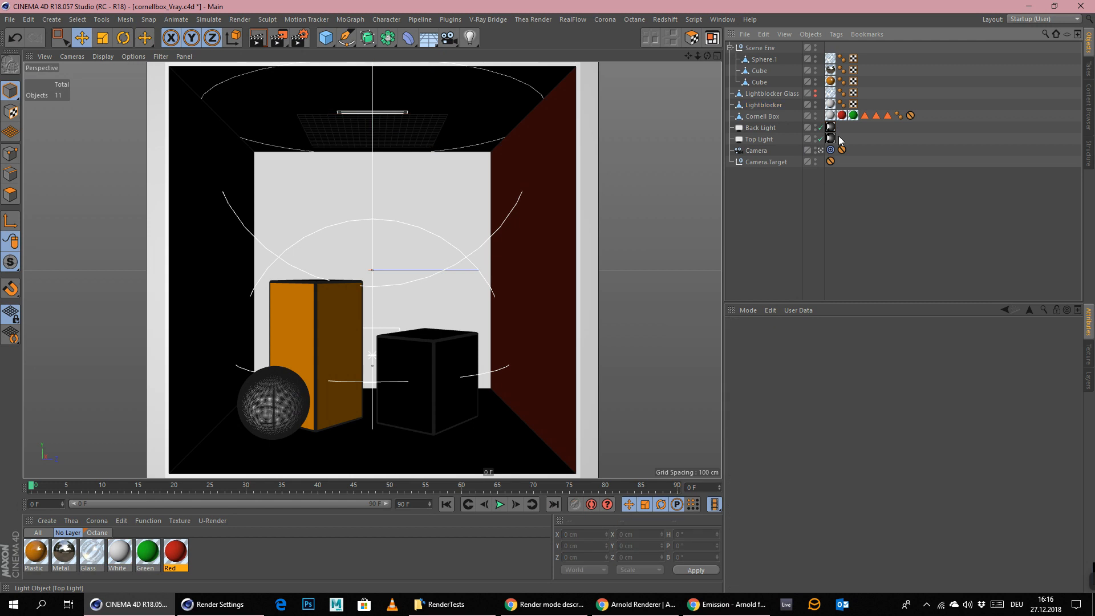
{"action": "left_click", "coordinate": [835, 139]}
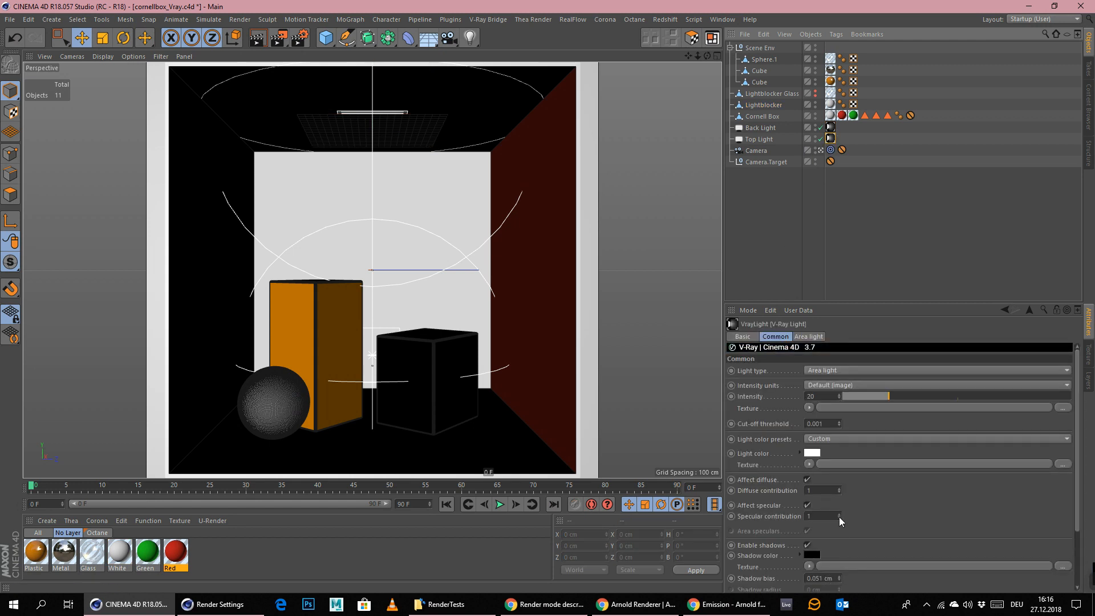
{"action": "left_click", "coordinate": [871, 237]}
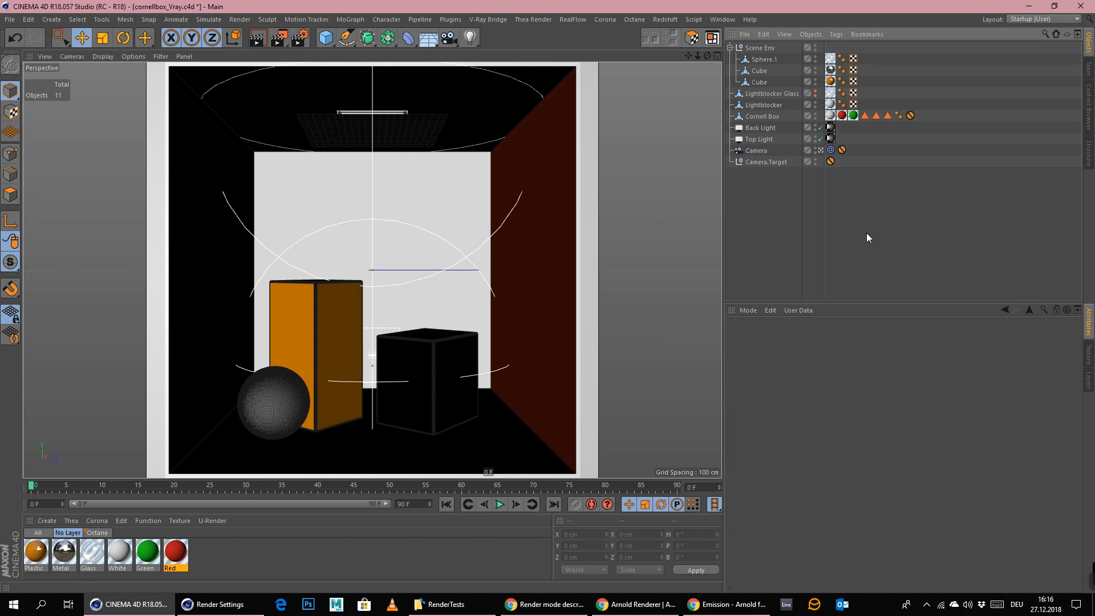
{"action": "left_click", "coordinate": [831, 138]}
{"action": "scroll", "coordinate": [843, 533], "scroll_direction": "down", "scroll_amount": 3}
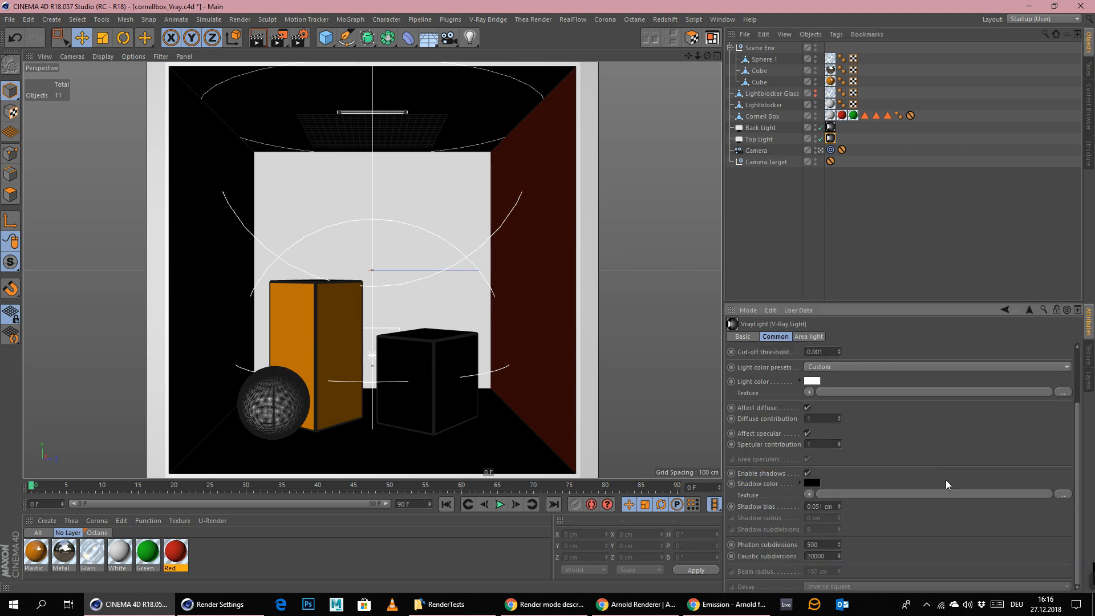
{"action": "type", "text": "10000"}
{"action": "left_click", "coordinate": [831, 127]}
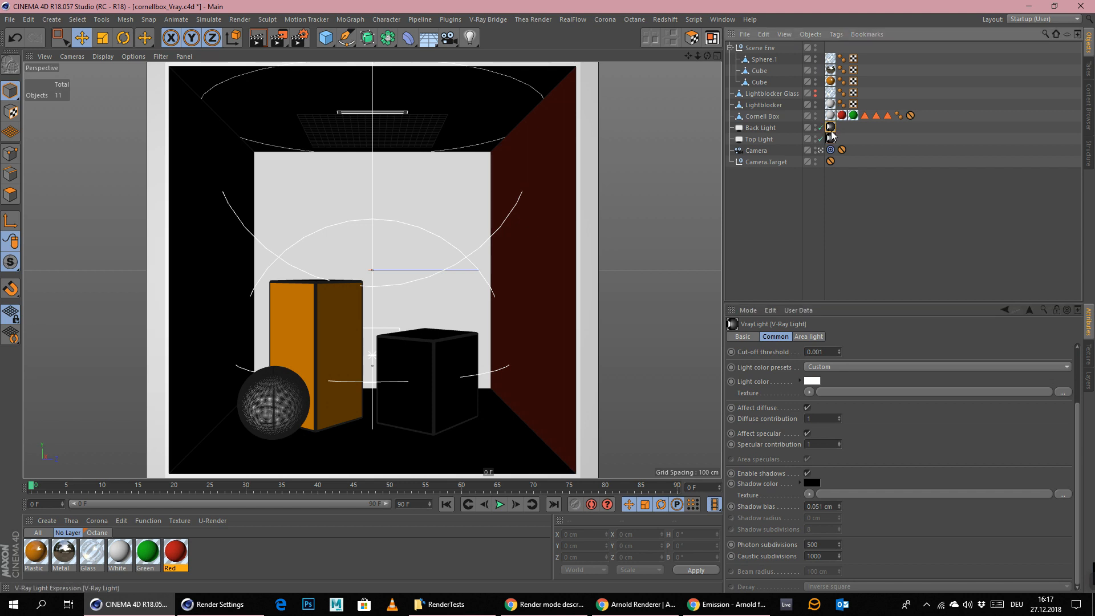
- Render the scene with the changed light settings to the Picture Viewer and display the newest cornellbox_Vray image
{"action": "left_click", "coordinate": [245, 21]}
{"action": "left_click", "coordinate": [258, 74]}
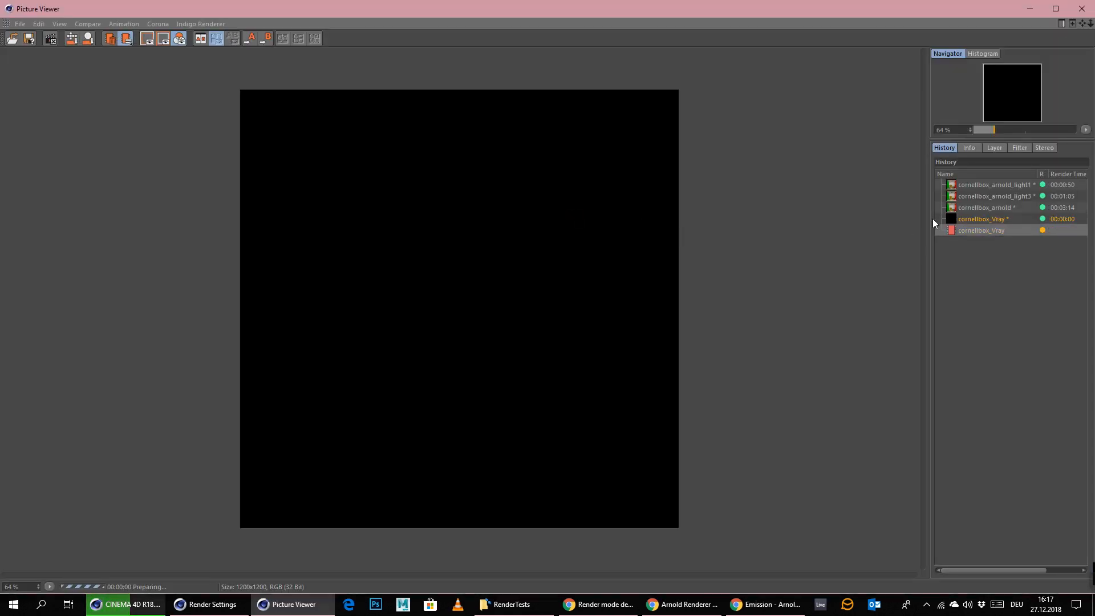
{"action": "left_click", "coordinate": [982, 231]}
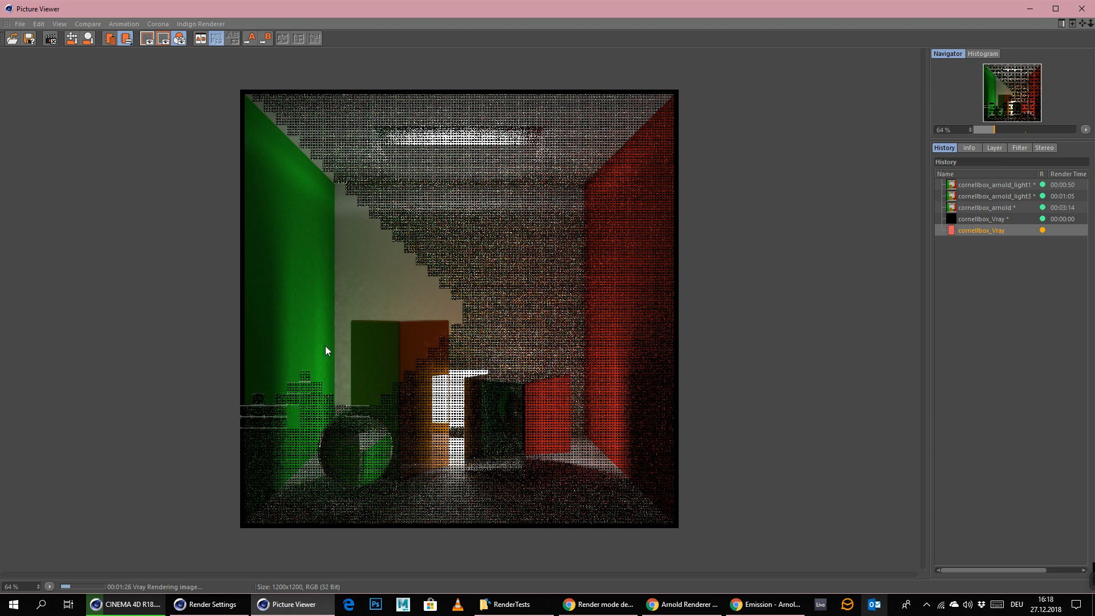
- Inspect the partly rendered Cornell box up close, close the Picture Viewer and stop the render
{"action": "scroll", "coordinate": [342, 402], "scroll_direction": "up", "scroll_amount": 2}
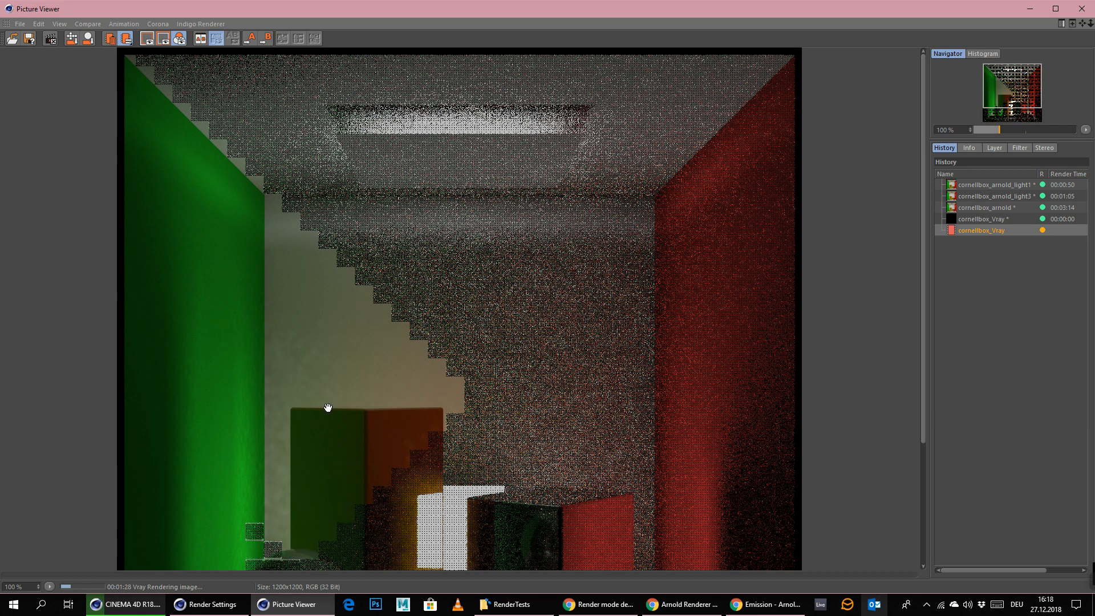
{"action": "scroll", "coordinate": [331, 410], "scroll_direction": "down", "scroll_amount": 2}
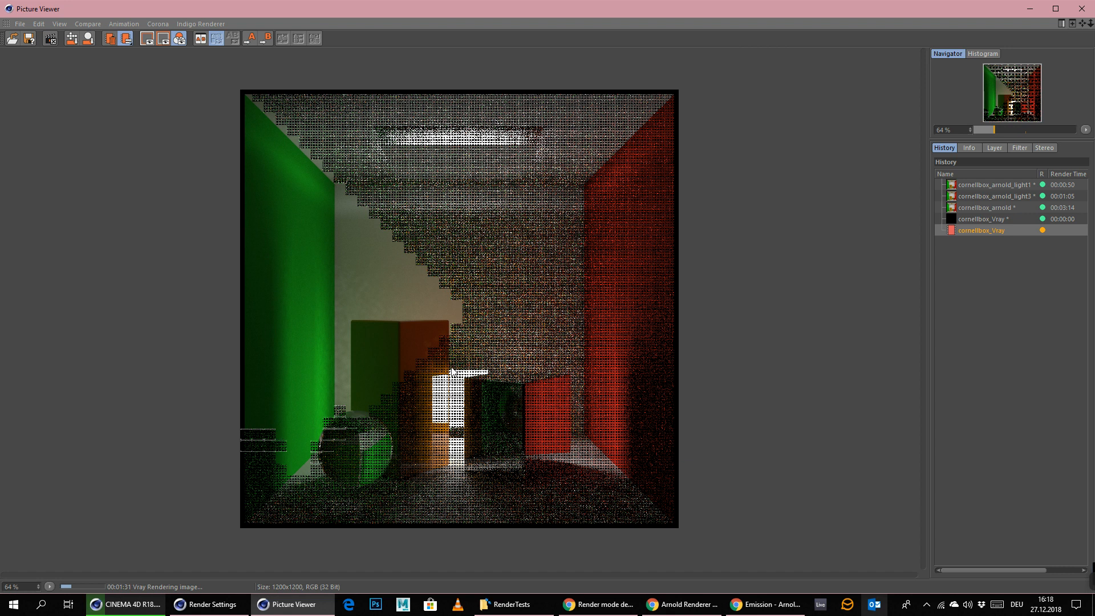
{"action": "scroll", "coordinate": [491, 440], "scroll_direction": "up", "scroll_amount": 1}
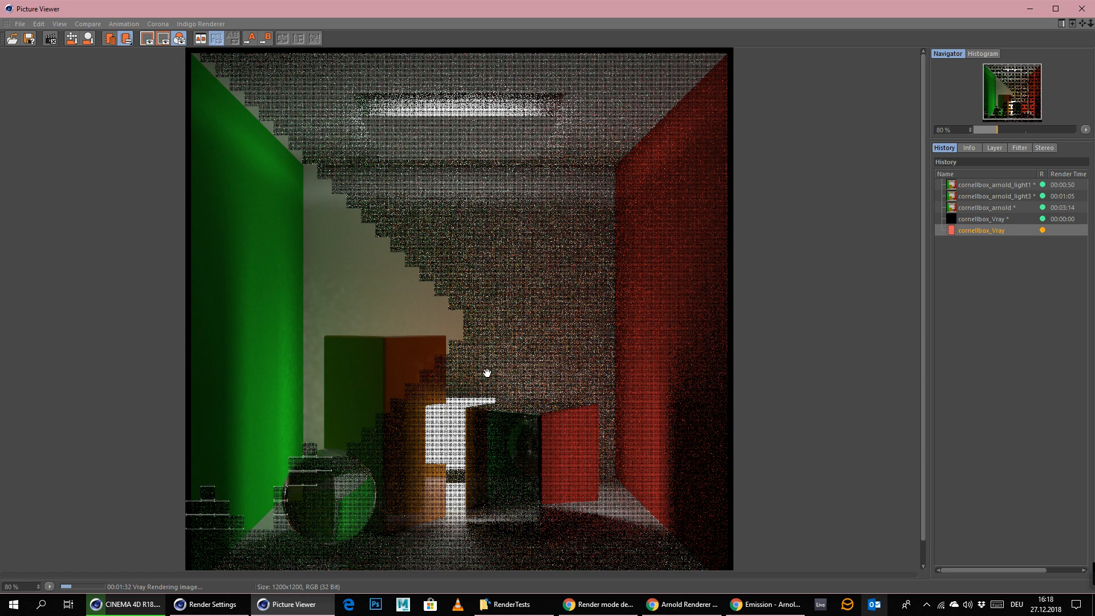
{"action": "scroll", "coordinate": [496, 343], "scroll_direction": "down", "scroll_amount": 1}
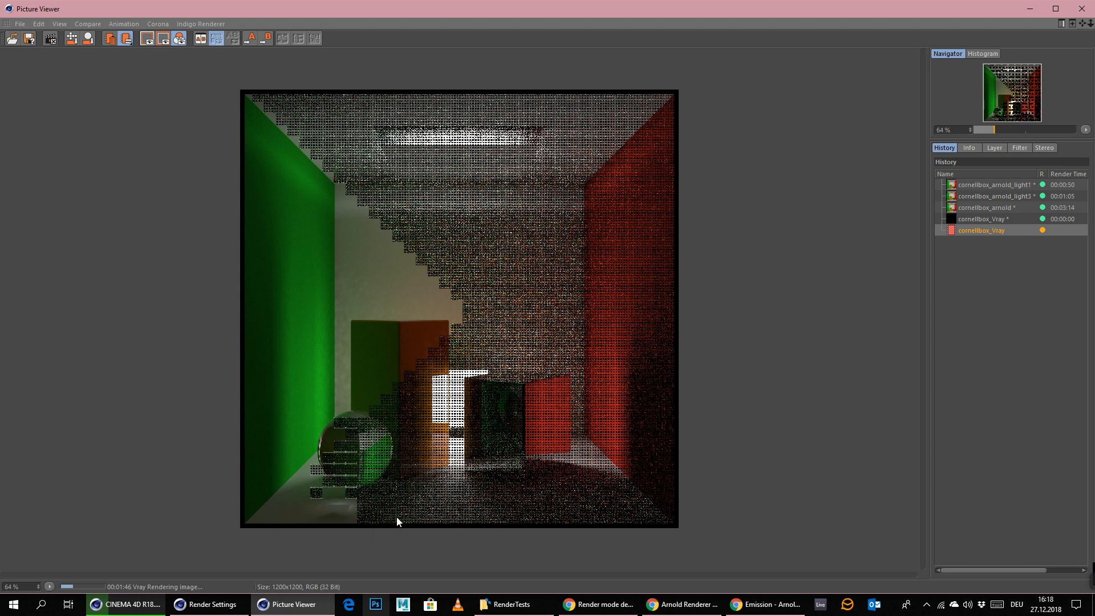
{"action": "scroll", "coordinate": [355, 521], "scroll_direction": "up", "scroll_amount": 2}
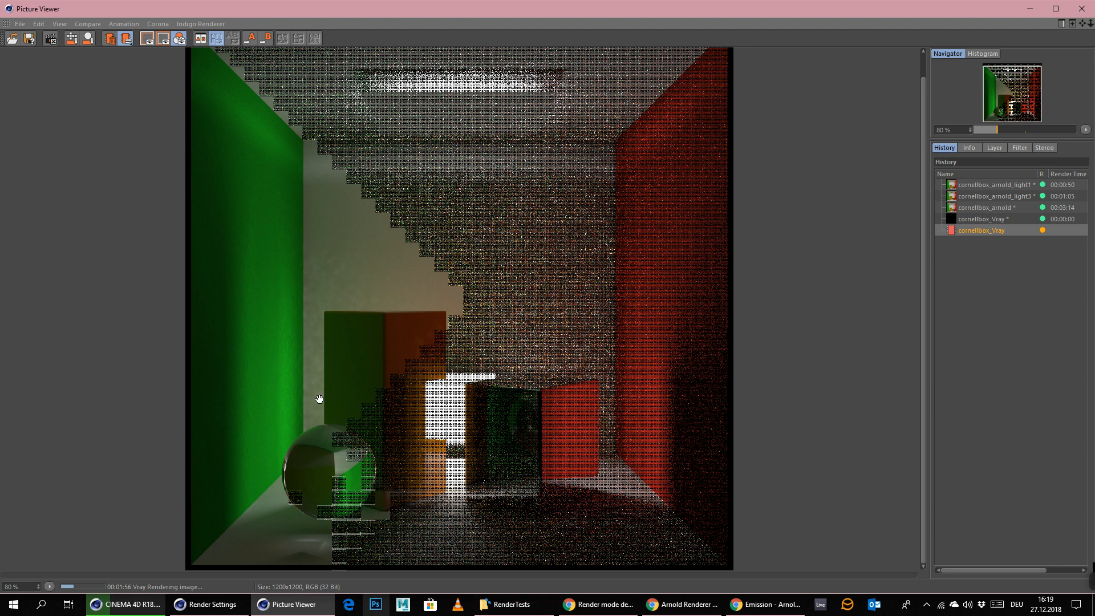
{"action": "left_click", "coordinate": [1082, 10]}
{"action": "left_click", "coordinate": [569, 341]}
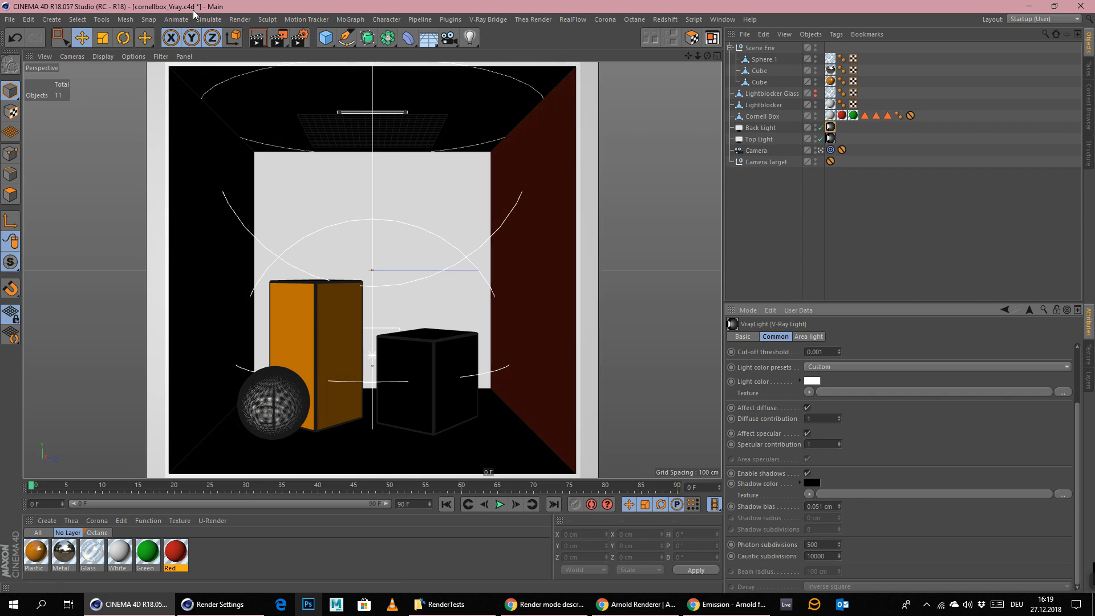
- Start a new render to the Picture Viewer and delete the two earlier unsaved cornellbox_Vray images from its history
{"action": "left_click", "coordinate": [240, 20]}
{"action": "left_click", "coordinate": [277, 74]}
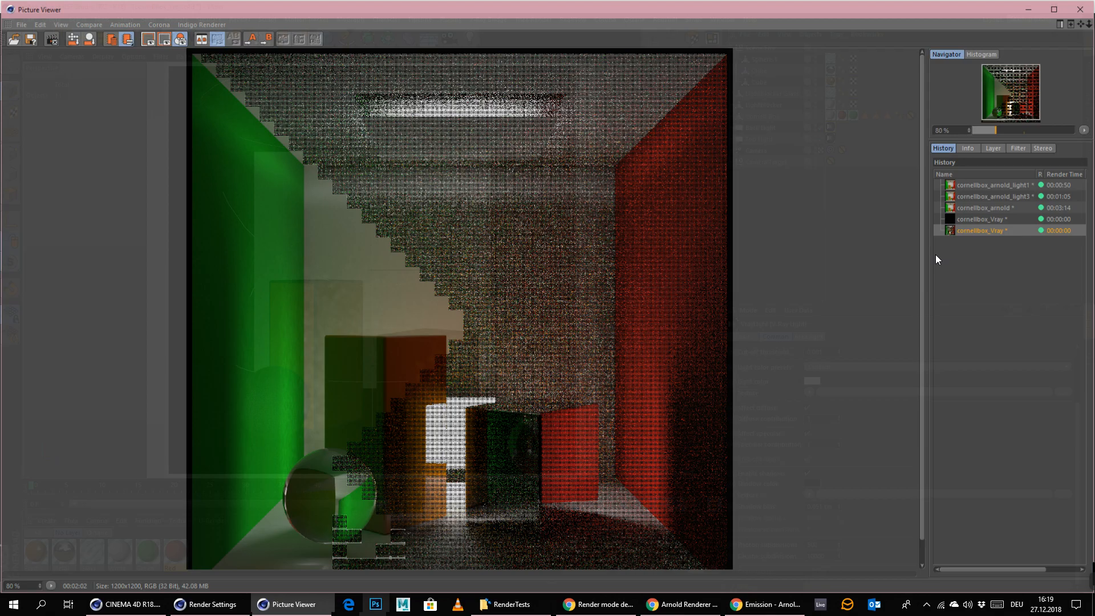
{"action": "left_click", "coordinate": [991, 228]}
{"action": "left_click", "coordinate": [993, 220]}
{"action": "key", "text": "Delete"}
{"action": "key", "text": "Return"}
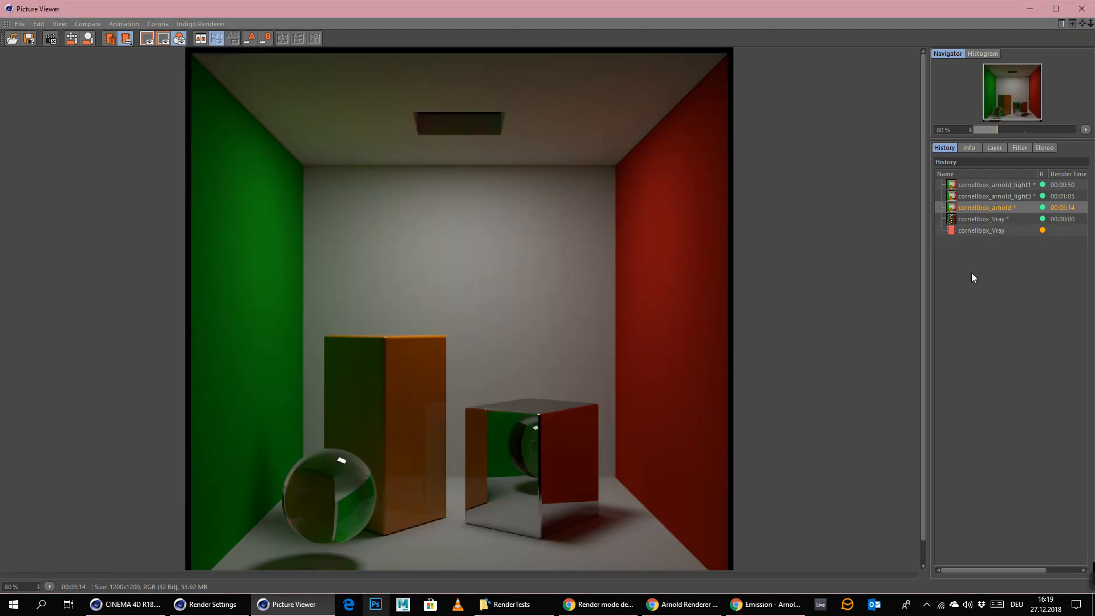
{"action": "left_click", "coordinate": [992, 219]}
{"action": "key", "text": "Delete"}
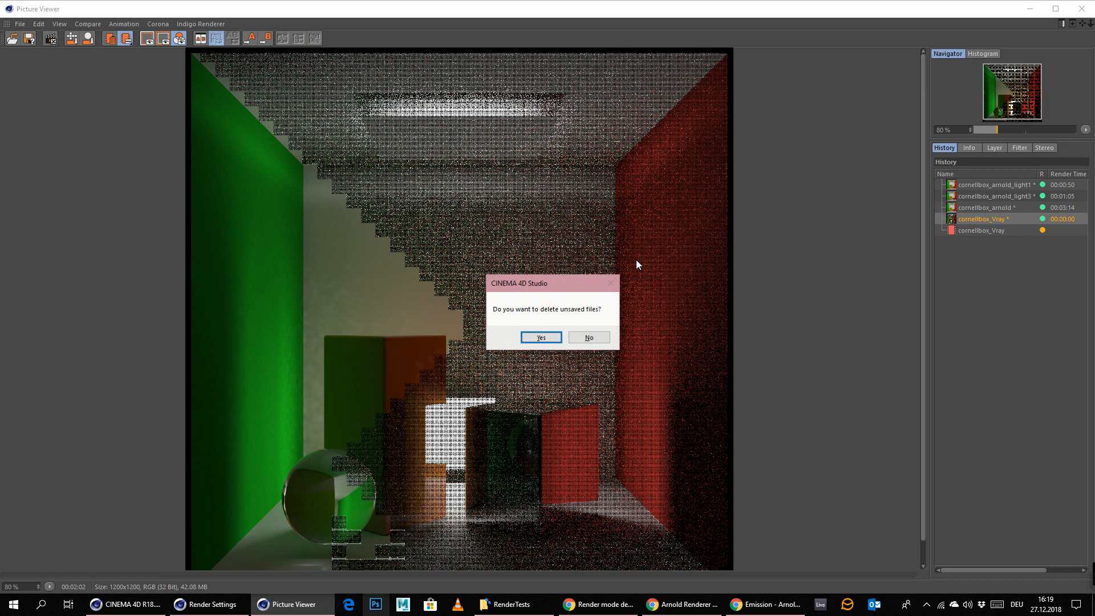
{"action": "left_click", "coordinate": [538, 338]}
{"action": "left_click", "coordinate": [977, 221]}
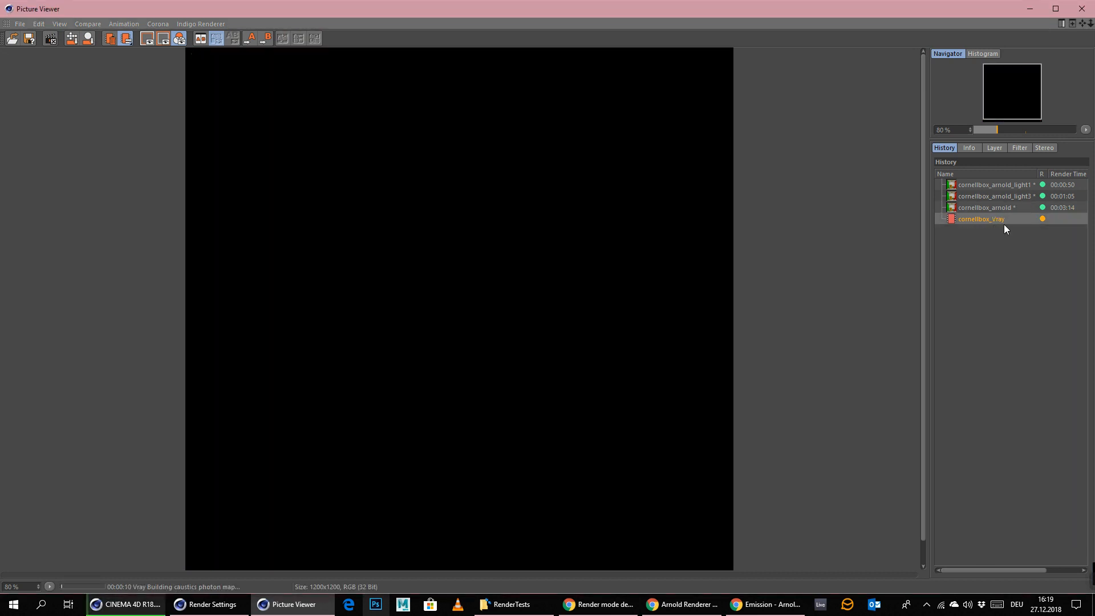
- Rename the running cornellbox_Vray render in the Picture Viewer history as cornellbox_Vray_Bucket
{"action": "key", "text": "ctrl+o"}
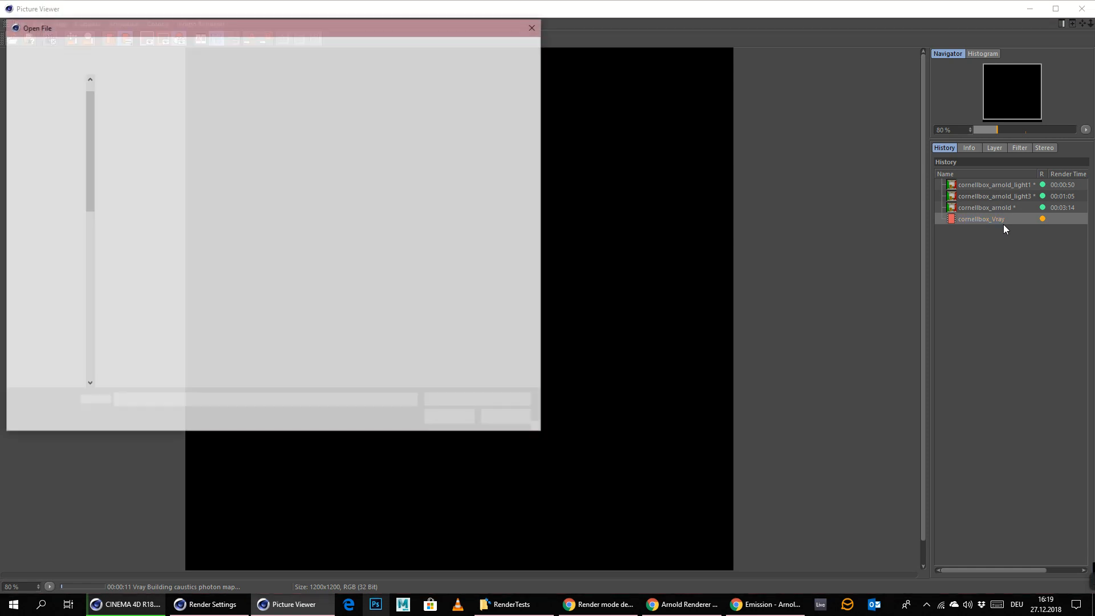
{"action": "left_click", "coordinate": [537, 31]}
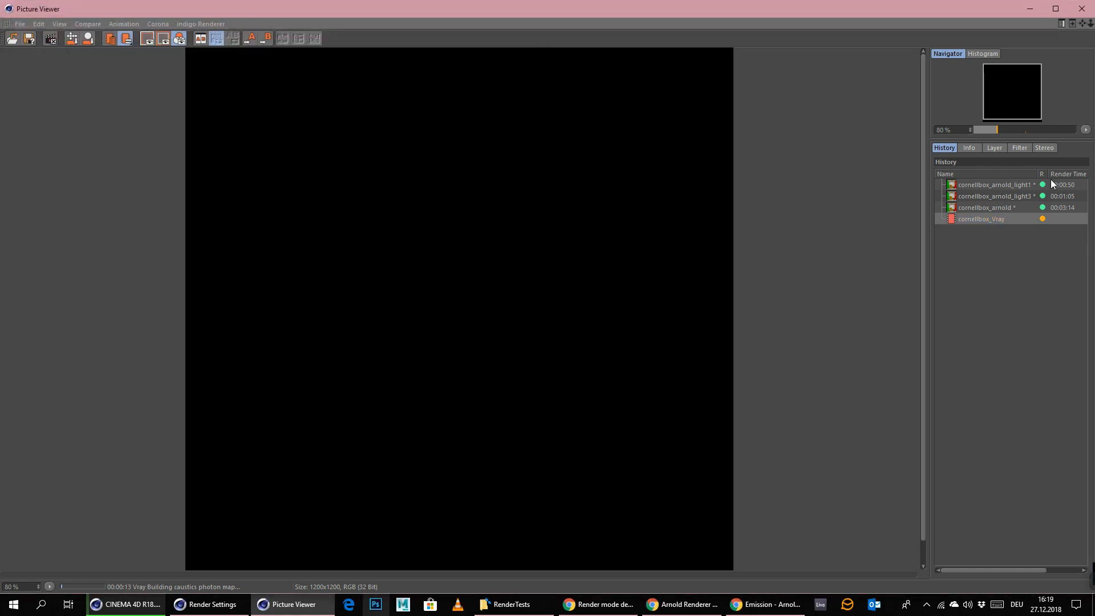
{"action": "double_click", "coordinate": [1011, 219]}
{"action": "left_click", "coordinate": [1010, 218]}
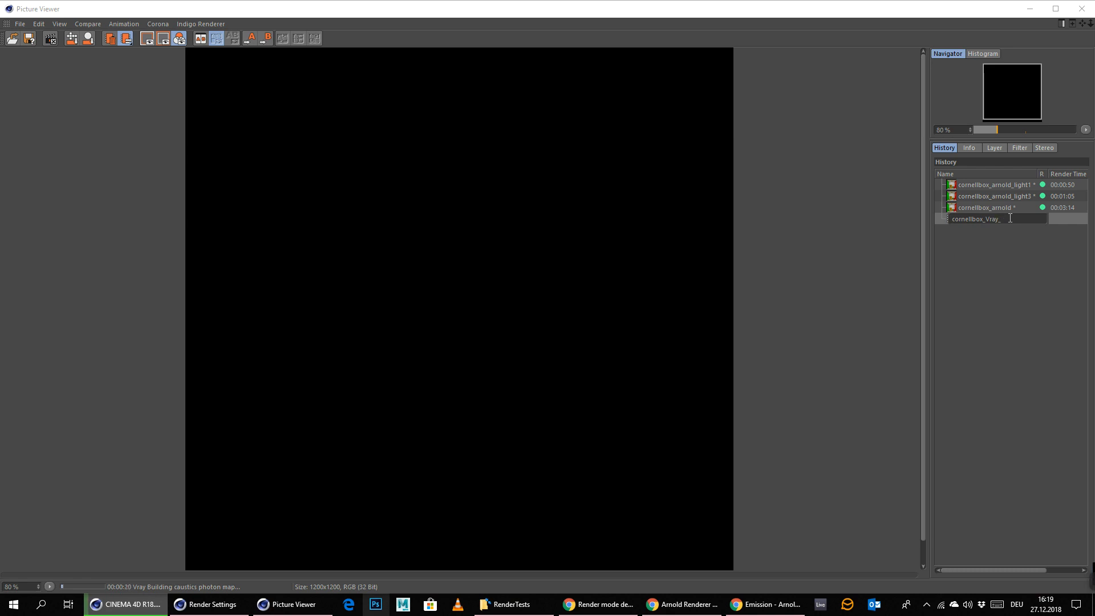
{"action": "type", "text": "Bucket"}
{"action": "key", "text": "Return"}
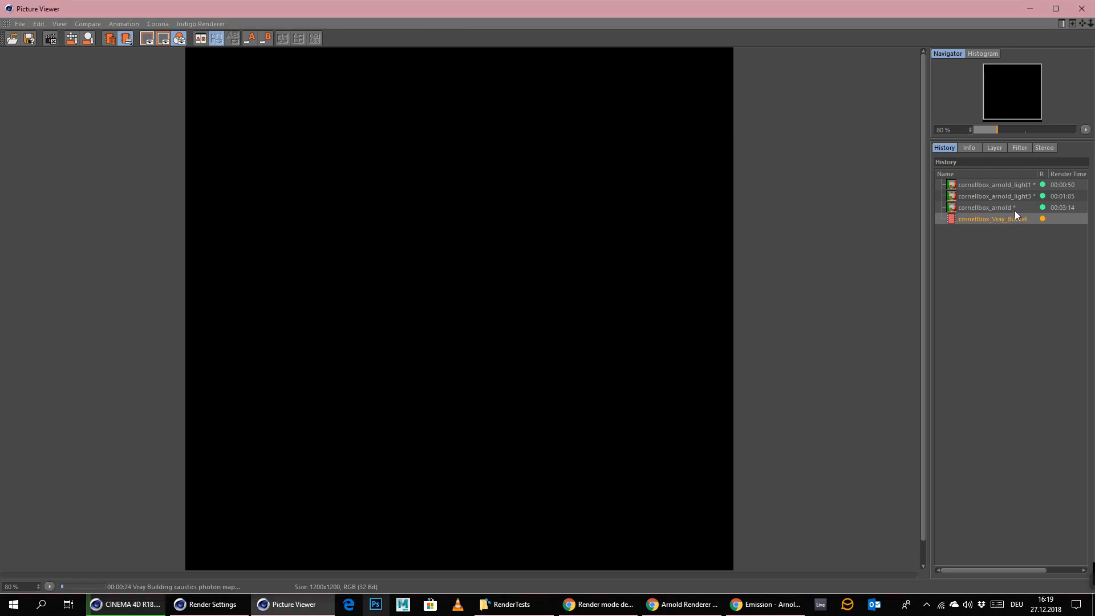
{"action": "left_click", "coordinate": [933, 582]}
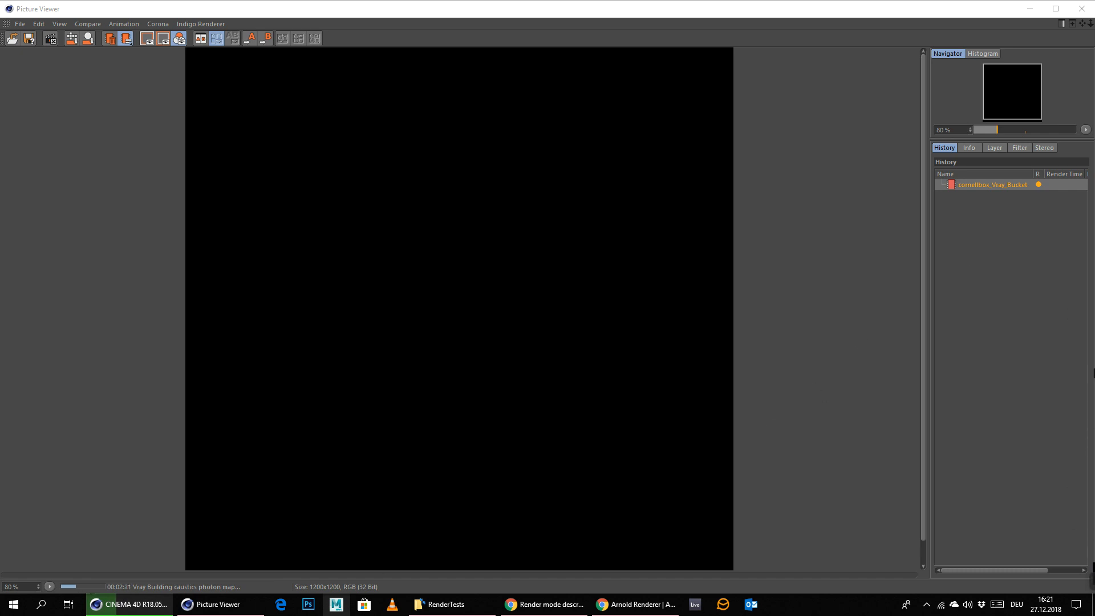
{"action": "mouse_move", "coordinate": [1088, 596]}
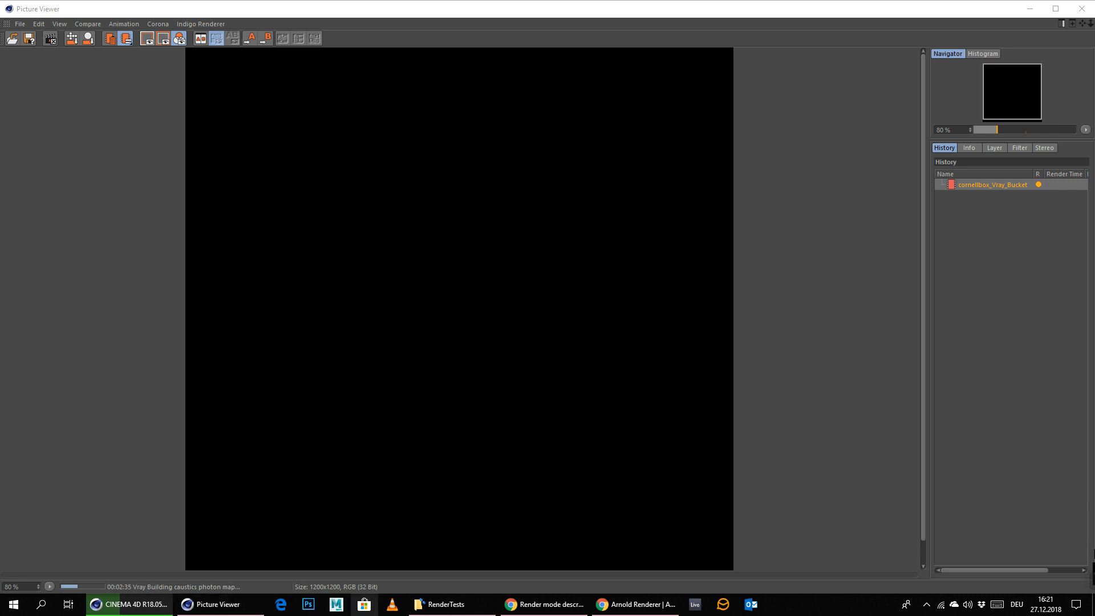
- Minimize the Picture Viewer and expand the On Render end options in the V-Ray Bridge Caustics render settings
{"action": "left_click", "coordinate": [1030, 8]}
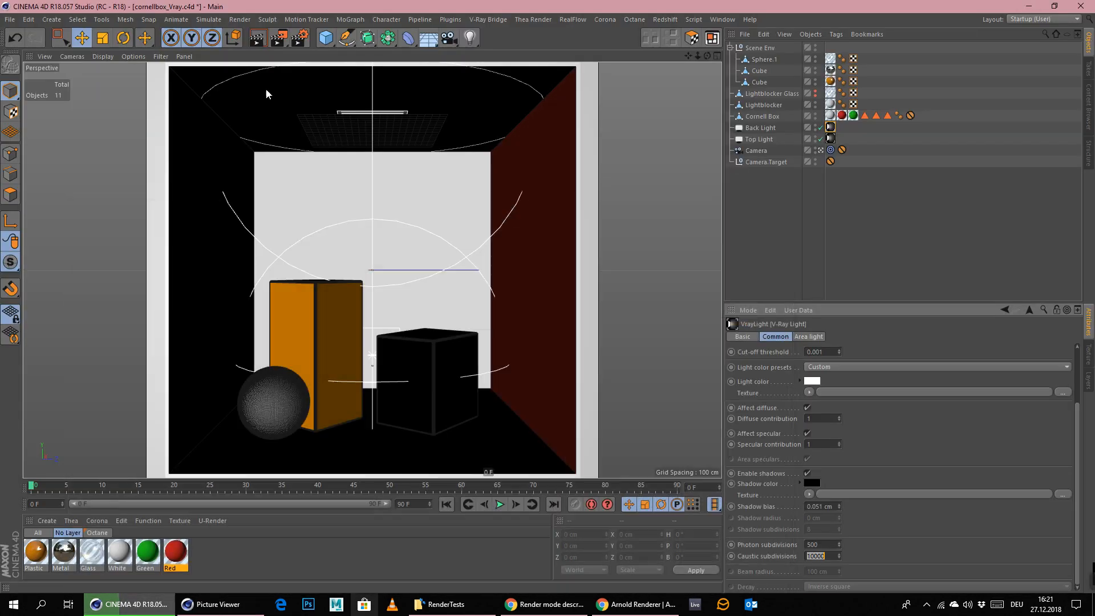
{"action": "left_click", "coordinate": [304, 39]}
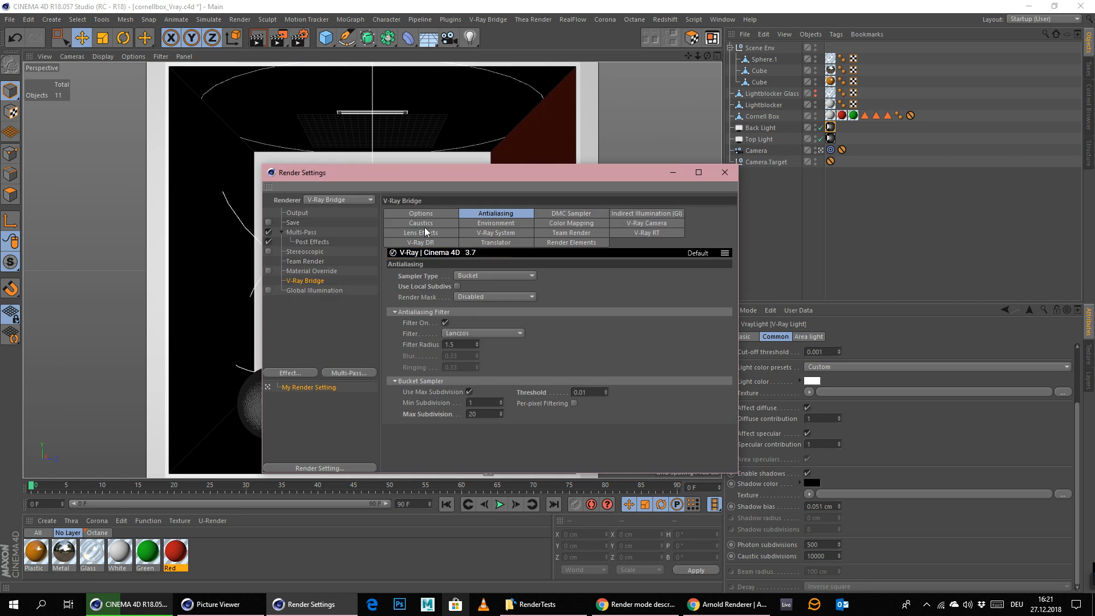
{"action": "left_click", "coordinate": [433, 226]}
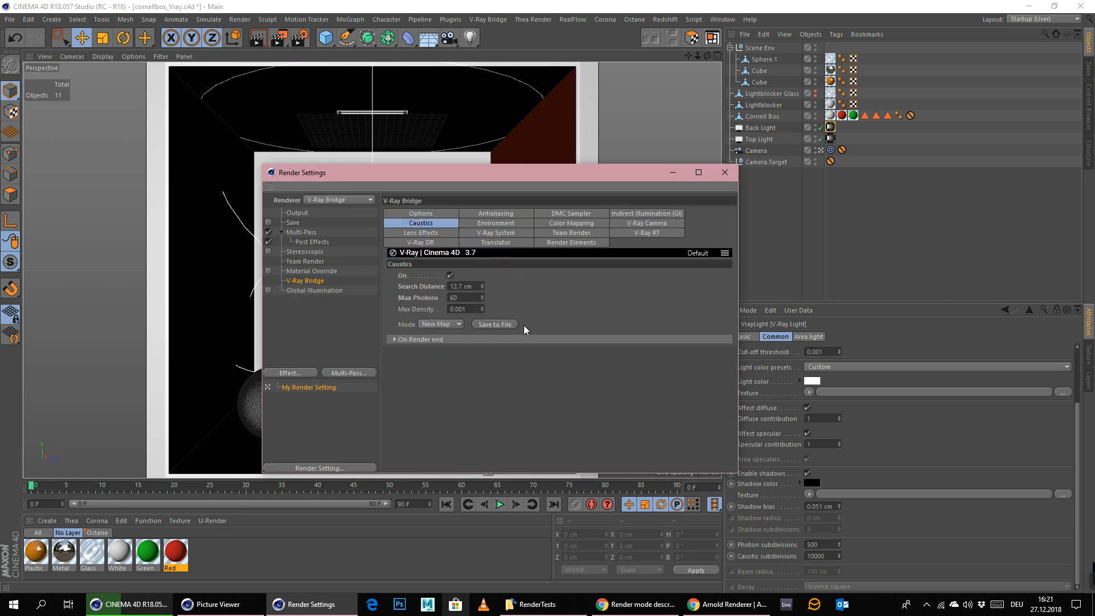
{"action": "left_click", "coordinate": [441, 339]}
{"action": "left_click", "coordinate": [459, 324]}
{"action": "left_click", "coordinate": [426, 331]}
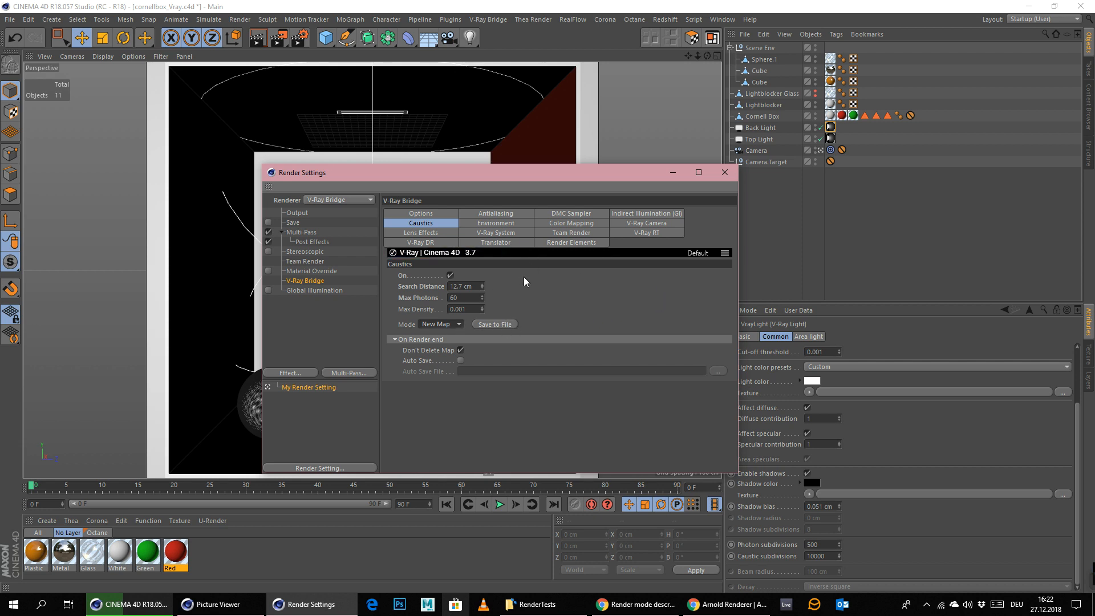
{"action": "mouse_move", "coordinate": [1032, 580]}
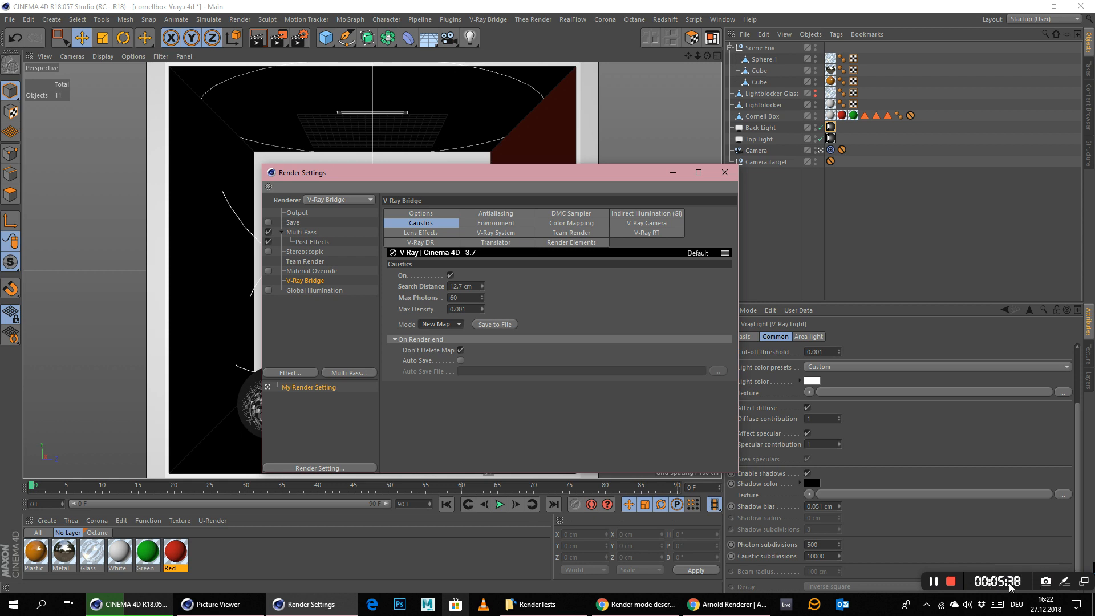
{"action": "left_click", "coordinate": [935, 583]}
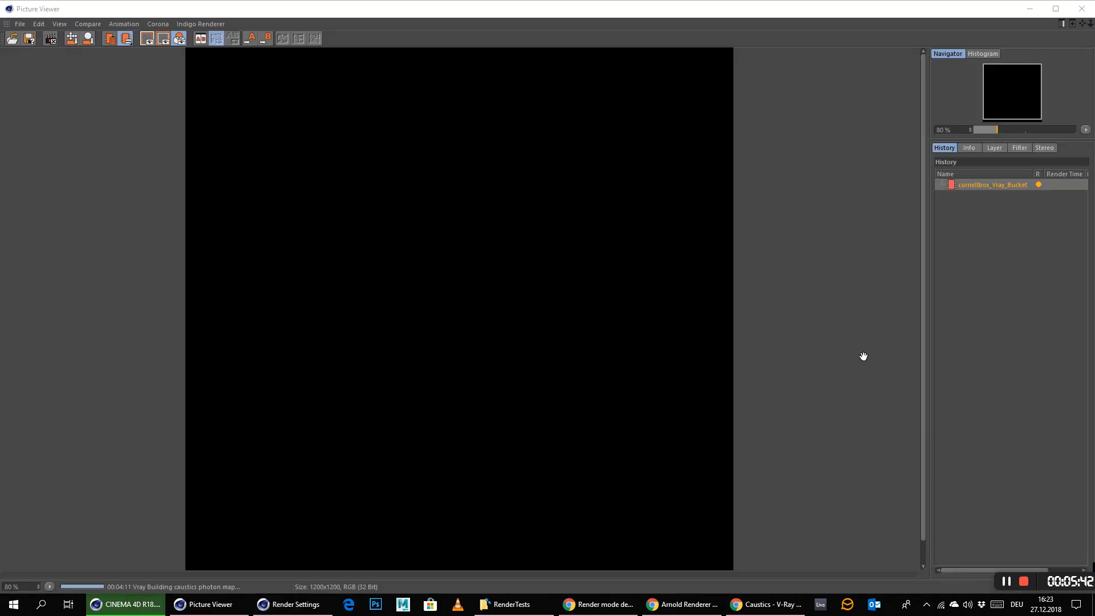
{"action": "left_click", "coordinate": [1082, 16]}
{"action": "left_click", "coordinate": [613, 343]}
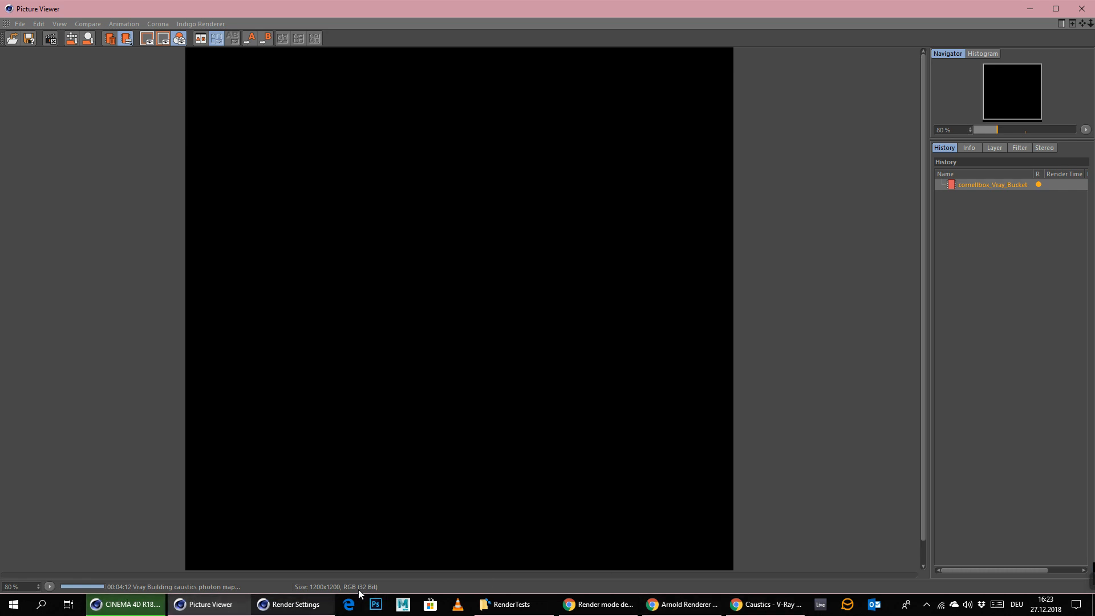
- Switch to the V-Ray Caustics documentation in Chrome and read the description of the New map mode
{"action": "left_click", "coordinate": [678, 609]}
{"action": "left_click", "coordinate": [678, 608]}
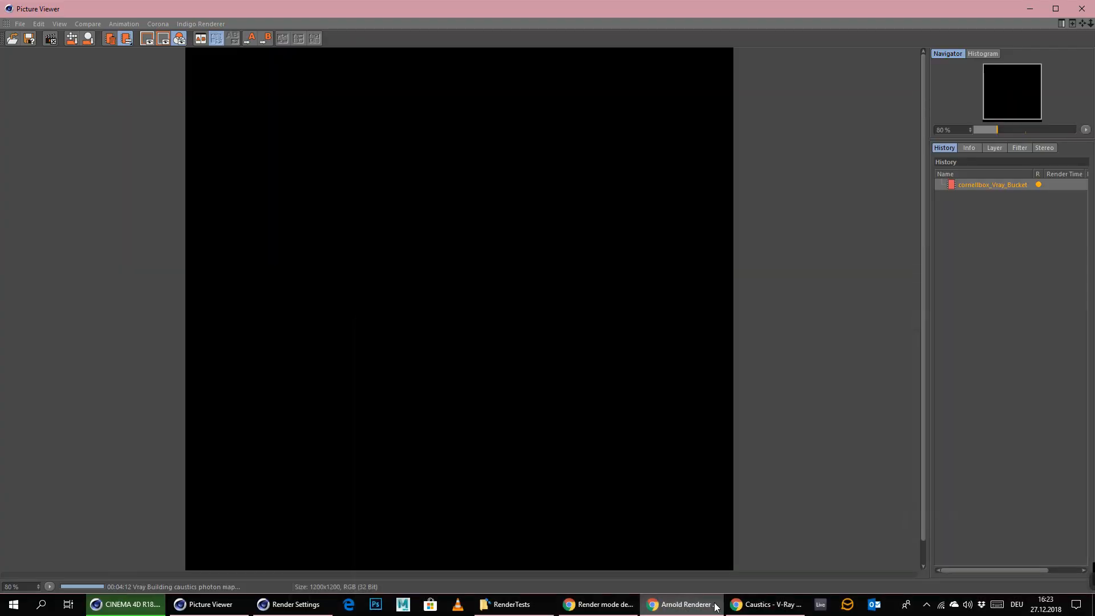
{"action": "left_click", "coordinate": [766, 608]}
{"action": "scroll", "coordinate": [311, 368], "scroll_direction": "up", "scroll_amount": 3}
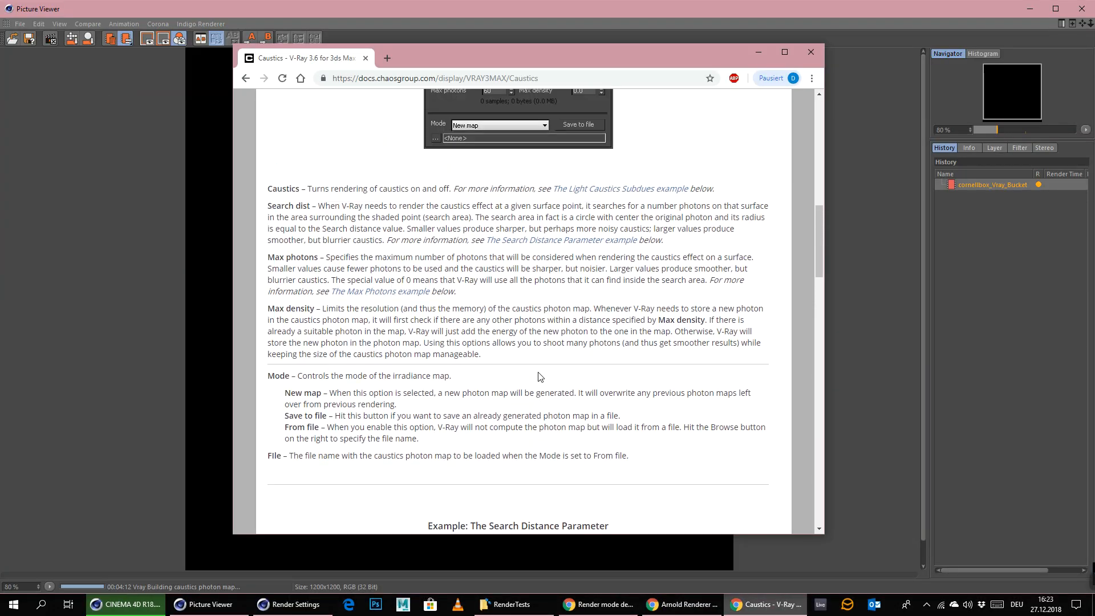
{"action": "left_click_drag", "start_coordinate": [310, 346], "coordinate": [382, 348]}
{"action": "left_click", "coordinate": [415, 352]}
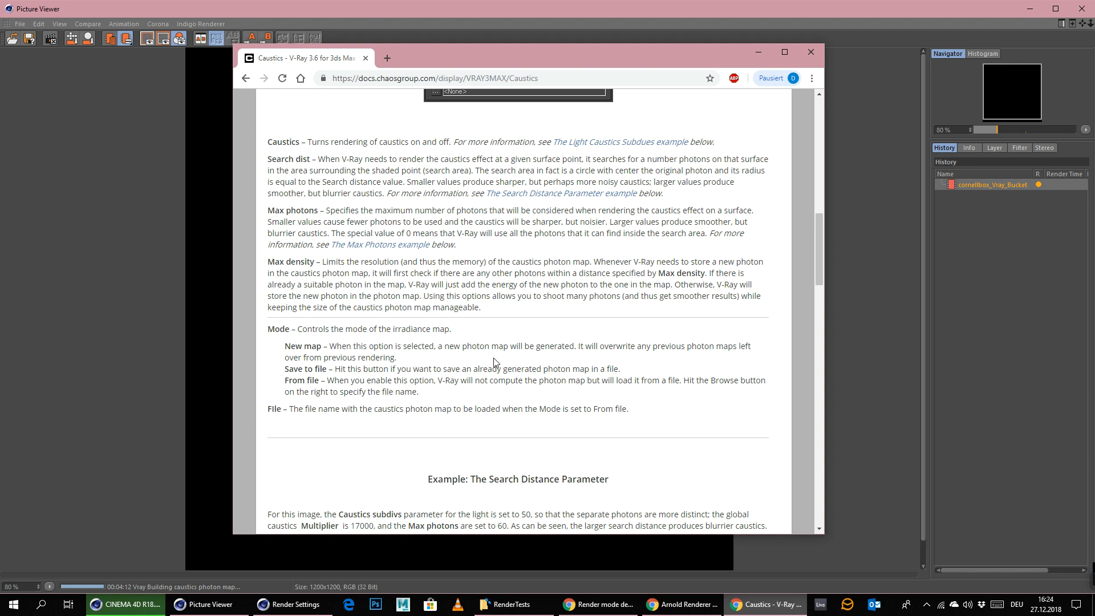
{"action": "left_click_drag", "start_coordinate": [499, 346], "coordinate": [540, 348]}
{"action": "left_click", "coordinate": [625, 356]}
{"action": "left_click_drag", "start_coordinate": [647, 350], "coordinate": [736, 359]}
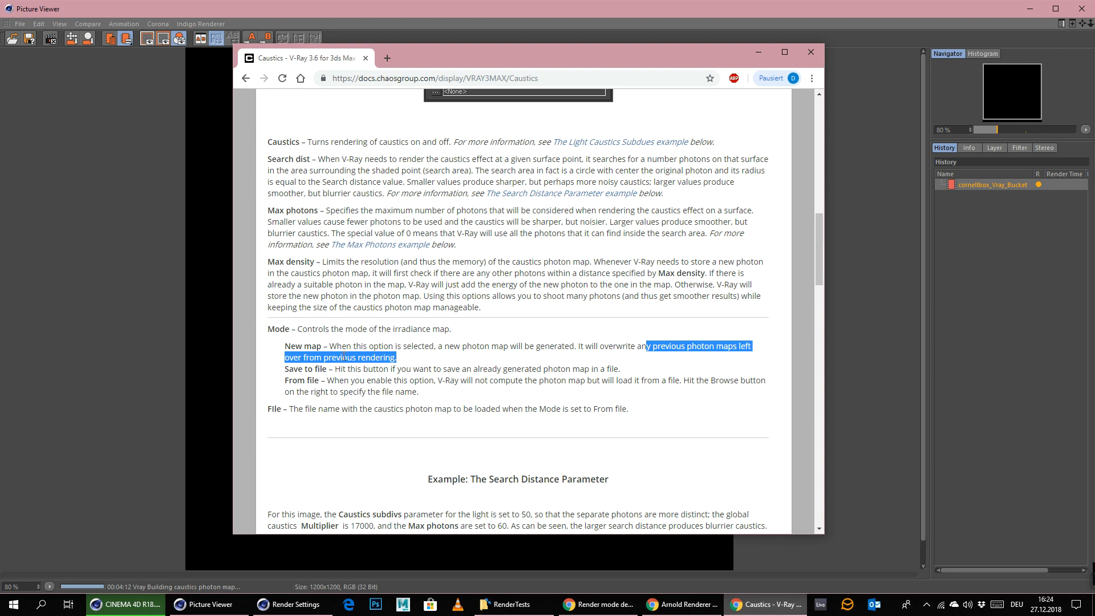
- Read the Save to file, From file and File entries of the Caustics documentation and minimize the browser
{"action": "left_click", "coordinate": [327, 369]}
{"action": "left_click_drag", "start_coordinate": [332, 370], "coordinate": [638, 371]}
{"action": "left_click", "coordinate": [511, 371]}
{"action": "left_click", "coordinate": [638, 370]}
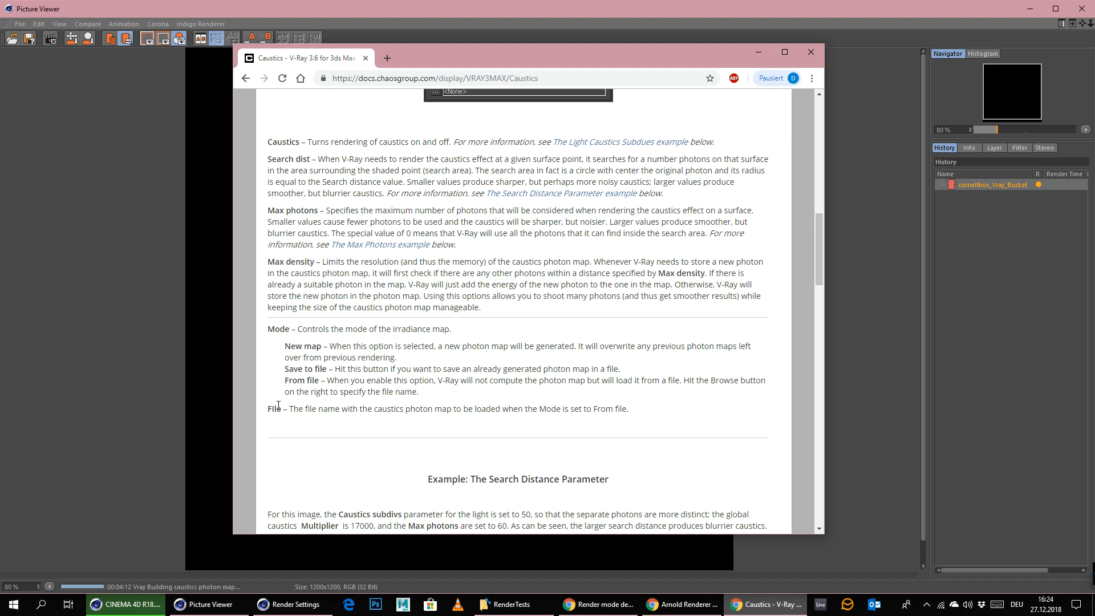
{"action": "left_click_drag", "start_coordinate": [327, 385], "coordinate": [482, 399]}
{"action": "left_click", "coordinate": [297, 389]}
{"action": "left_click_drag", "start_coordinate": [323, 381], "coordinate": [544, 399]}
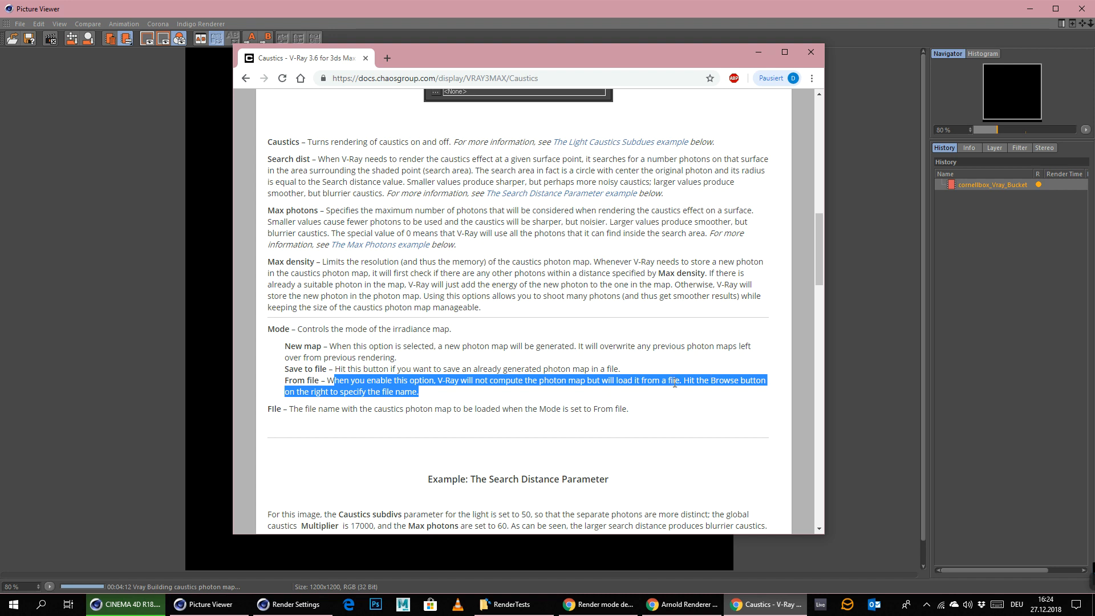
{"action": "left_click_drag", "start_coordinate": [707, 381], "coordinate": [733, 406]}
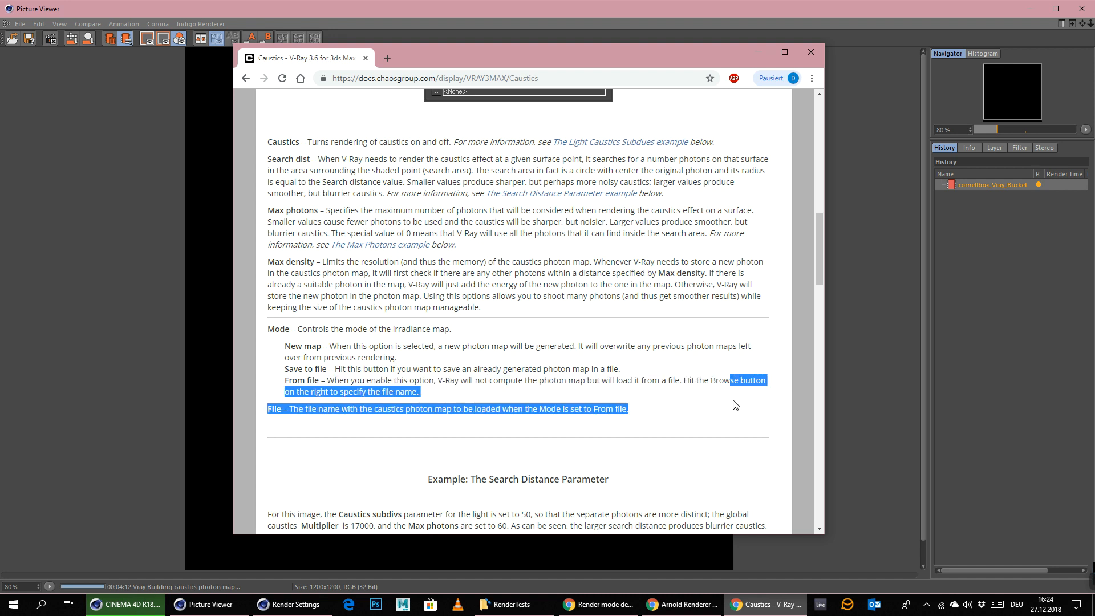
{"action": "left_click", "coordinate": [450, 394]}
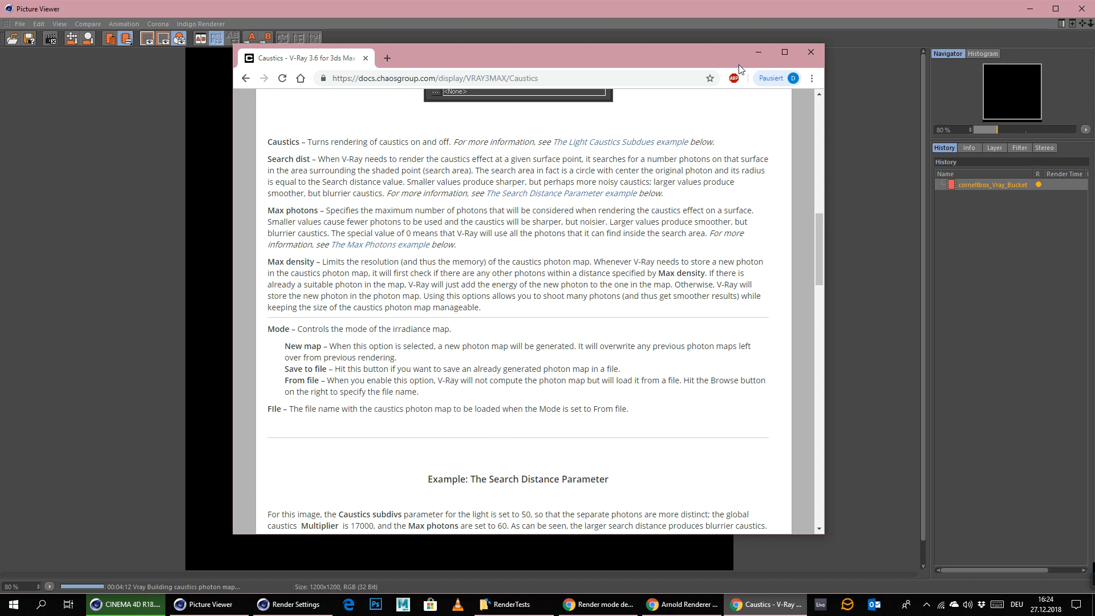
{"action": "left_click", "coordinate": [758, 52]}
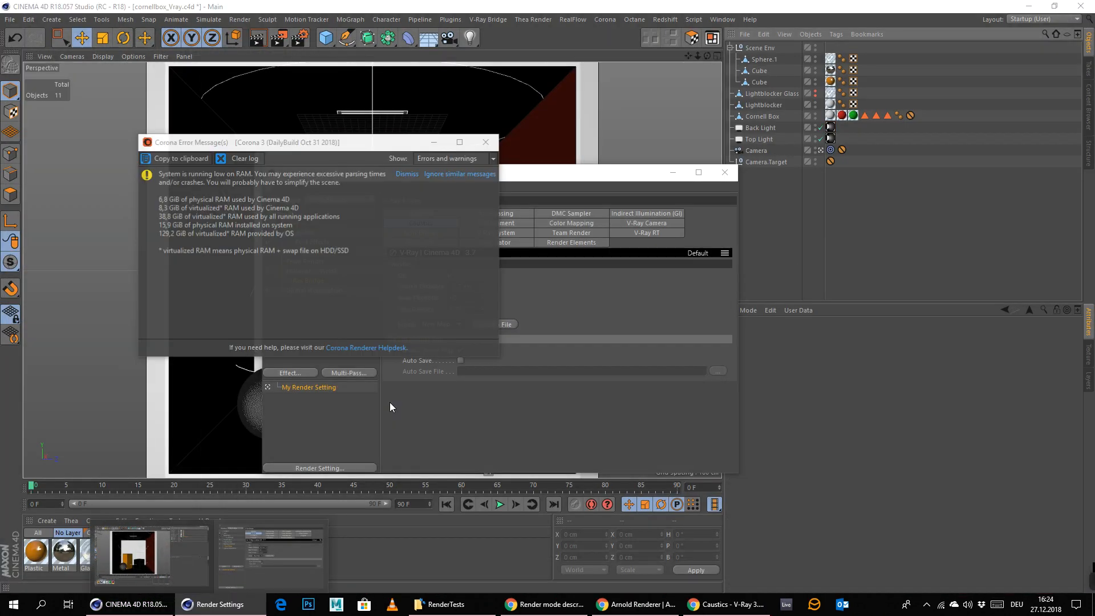
- Dismiss the Corona error message window and enable Auto Save for the caustics map at render end
{"action": "left_click", "coordinate": [389, 407]}
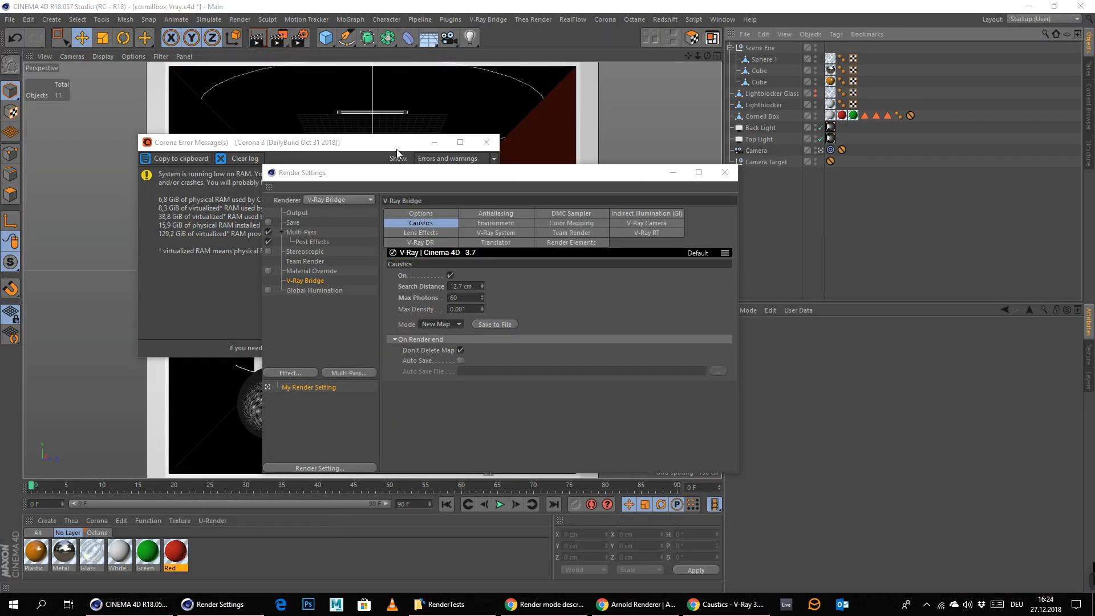
{"action": "left_click", "coordinate": [488, 142]}
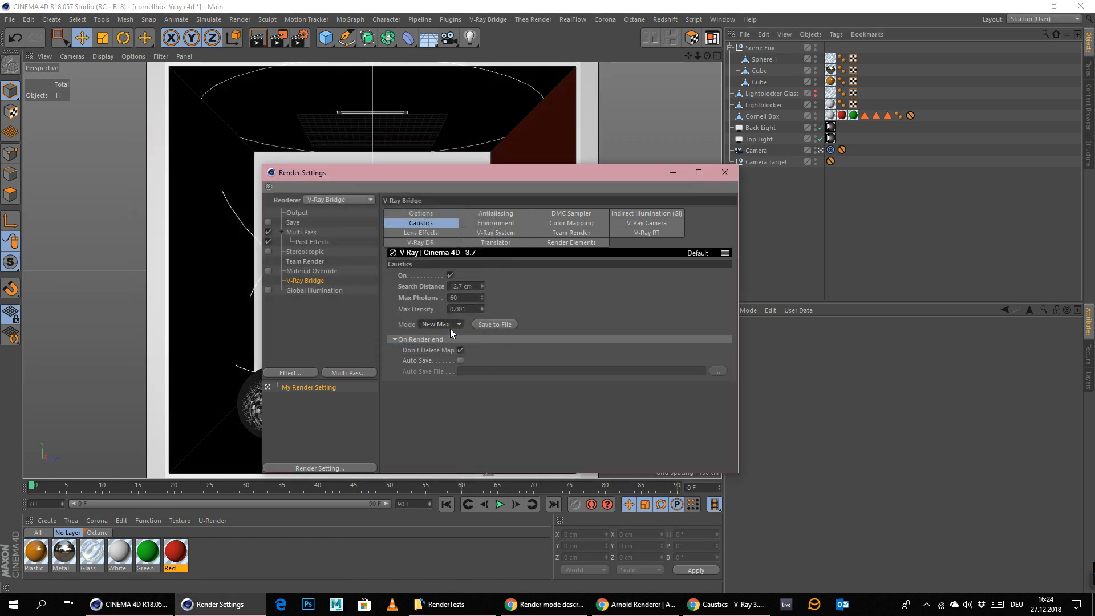
{"action": "left_click", "coordinate": [461, 350]}
{"action": "left_click", "coordinate": [461, 361]}
- Browse for the caustics Auto Save File location and open the RenderTests folder on the Desktop
{"action": "left_click", "coordinate": [720, 374]}
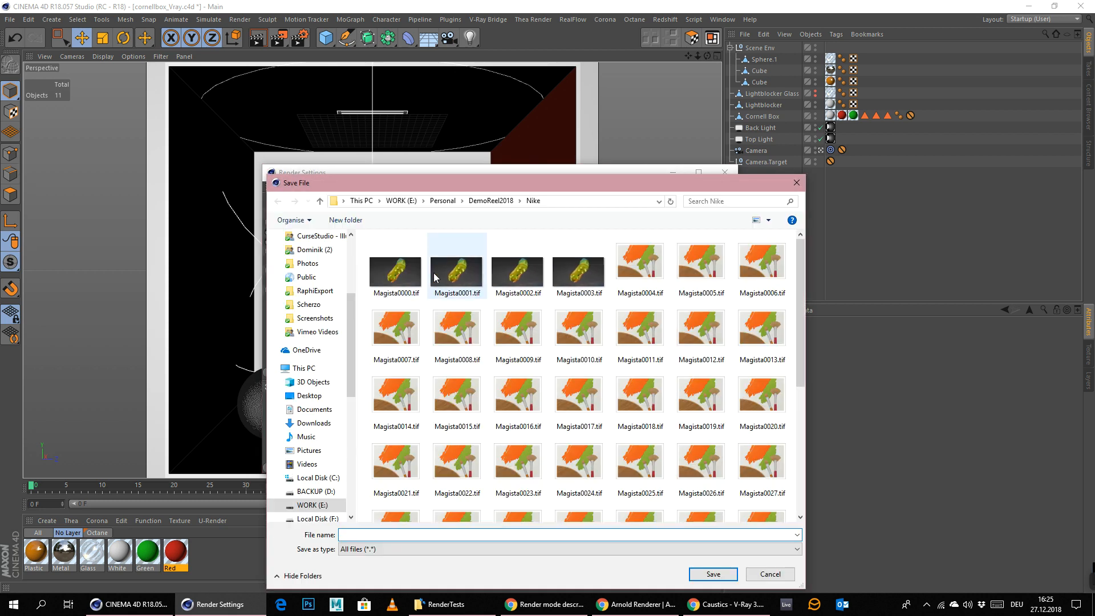
{"action": "scroll", "coordinate": [307, 283], "scroll_direction": "up", "scroll_amount": 4}
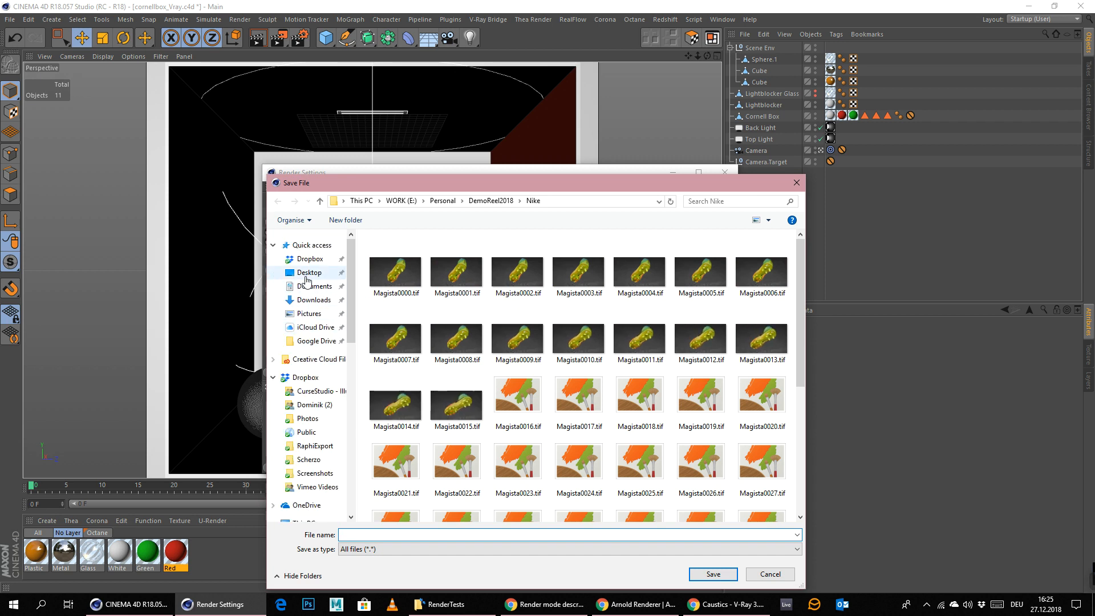
{"action": "left_click", "coordinate": [309, 273]}
{"action": "left_click", "coordinate": [474, 273]}
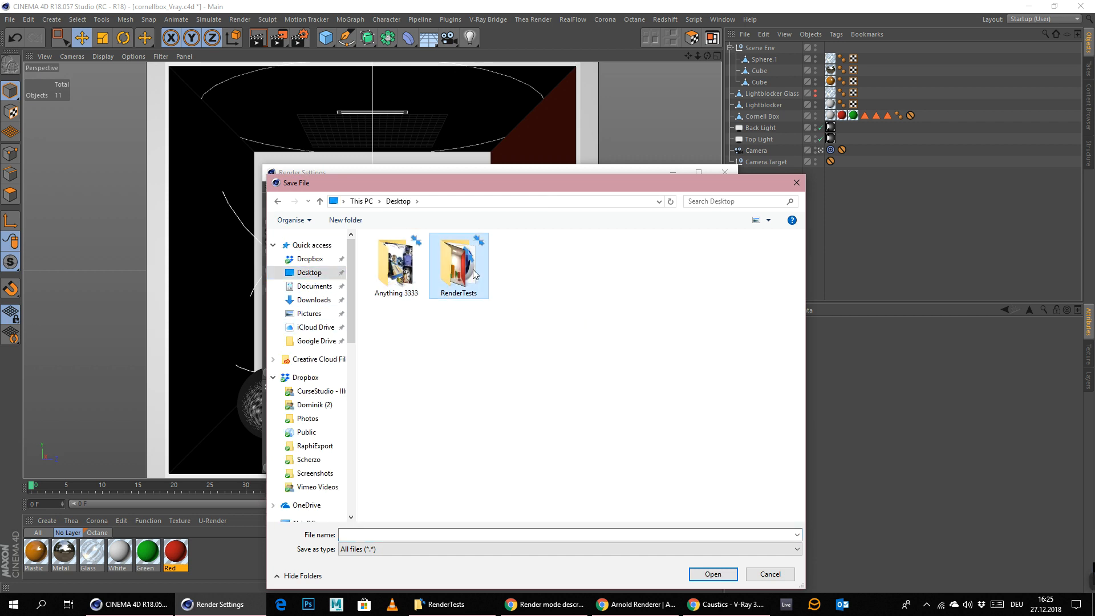
{"action": "double_click", "coordinate": [474, 273]}
- Create a new folder named VrayPhotonMap inside the RenderTests folder
{"action": "right_click", "coordinate": [434, 454]}
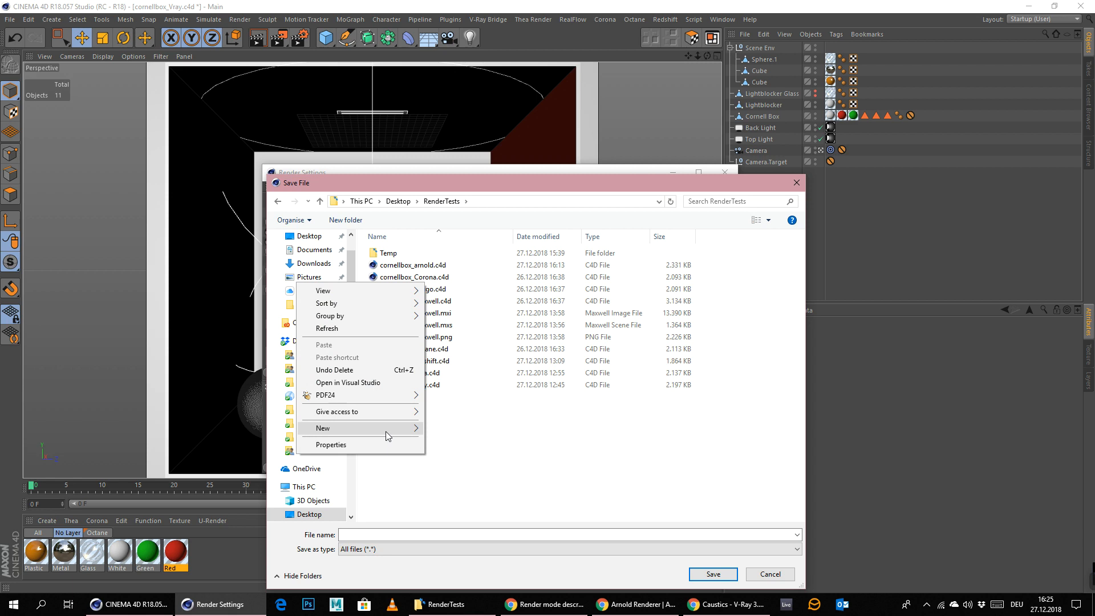
{"action": "mouse_move", "coordinate": [386, 436]}
{"action": "left_click", "coordinate": [447, 431]}
{"action": "type", "text": "Vra"}
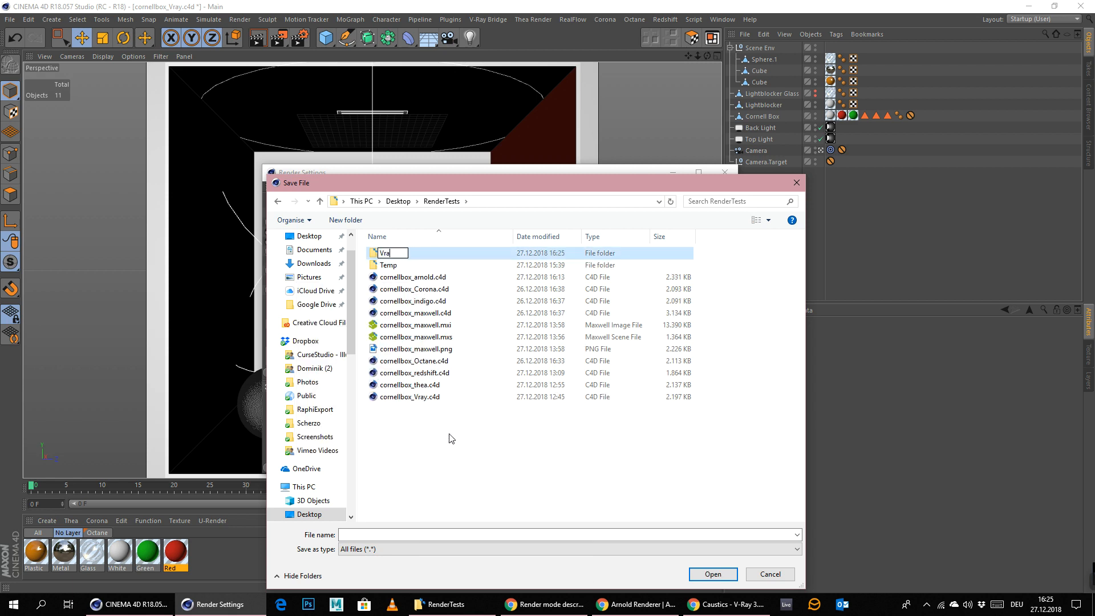
{"action": "type", "text": "yPhotonMap"}
{"action": "key", "text": "Return"}
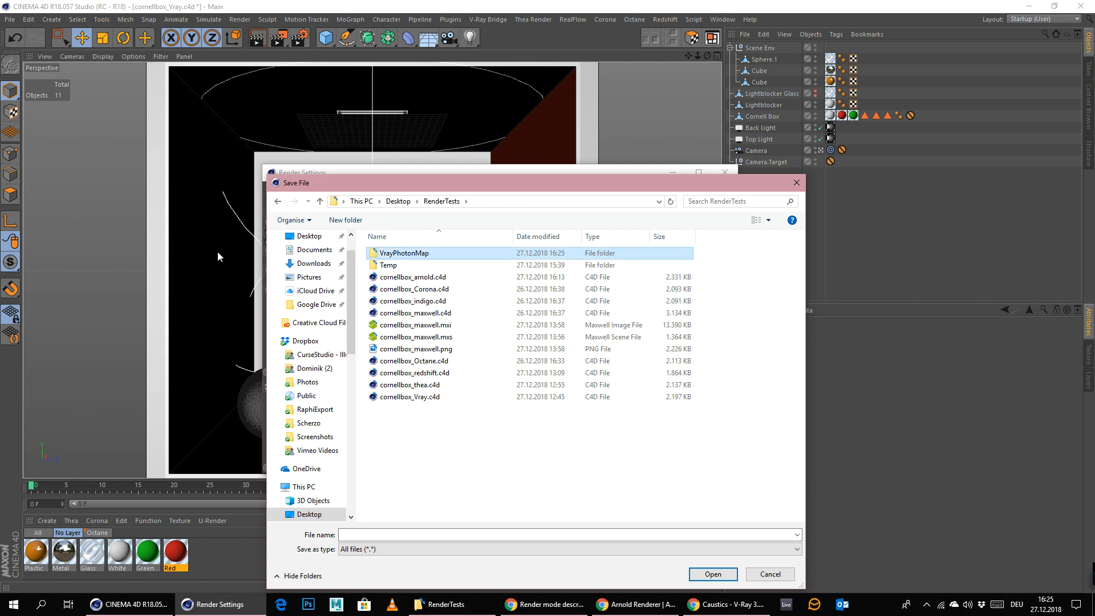
- Set the caustics Auto Save File to photon inside the VrayPhotonMap folder
{"action": "double_click", "coordinate": [388, 258]}
{"action": "left_click", "coordinate": [369, 536]}
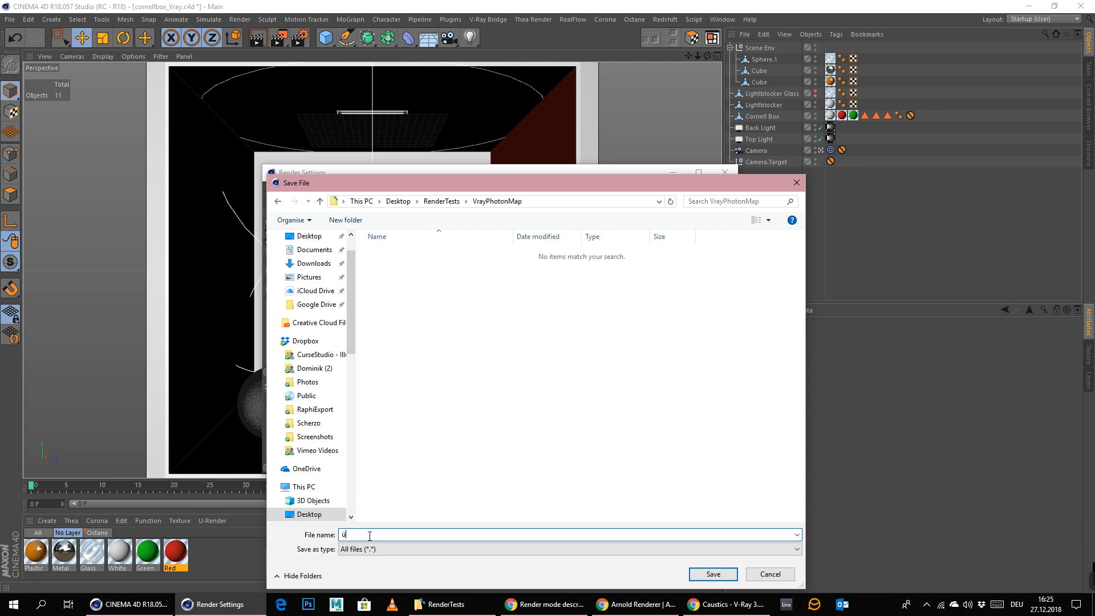
{"action": "type", "text": "photon"}
{"action": "key", "text": "Return"}
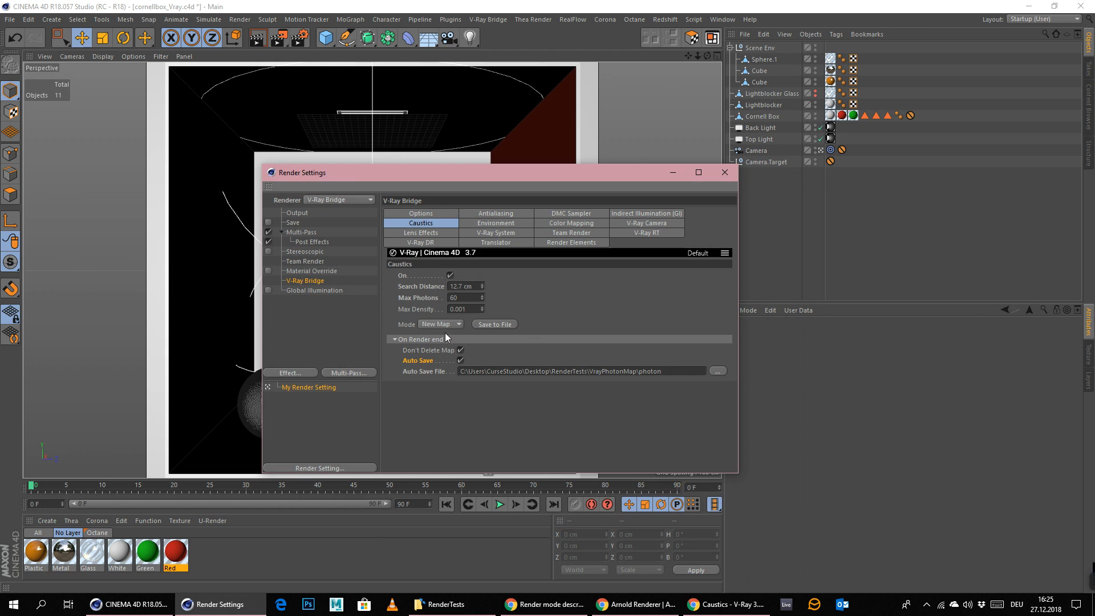
- Try to save the current caustics map manually as Photon2 in the VrayPhotonMap folder
{"action": "left_click", "coordinate": [495, 325]}
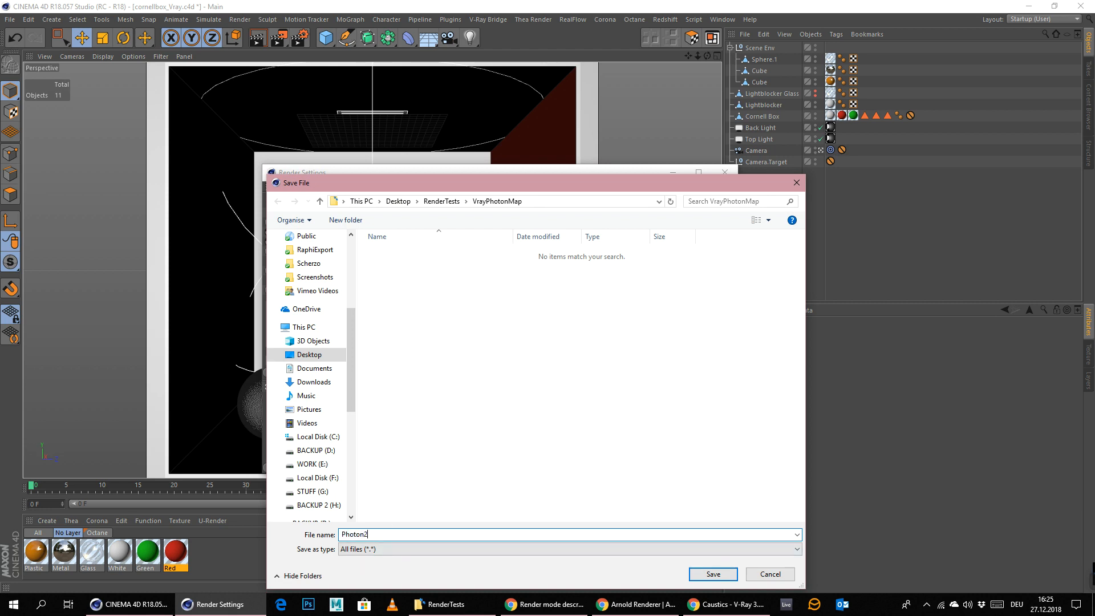
{"action": "type", "text": "Photon2"}
{"action": "key", "text": "Return"}
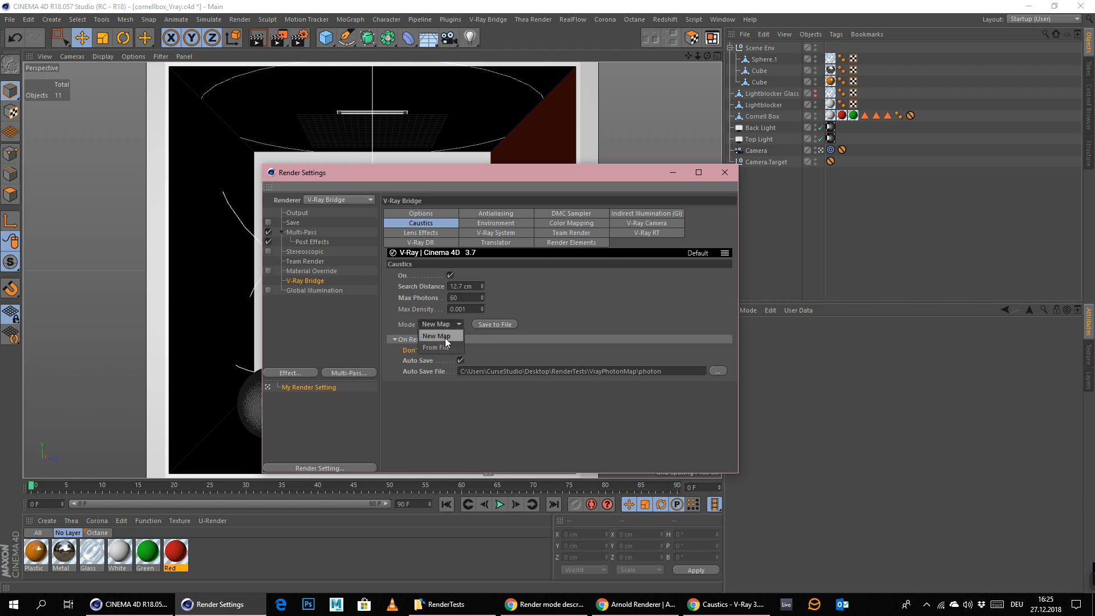
- Try the From File mode for the caustics map and return the mode to New Map
{"action": "left_click", "coordinate": [444, 347]}
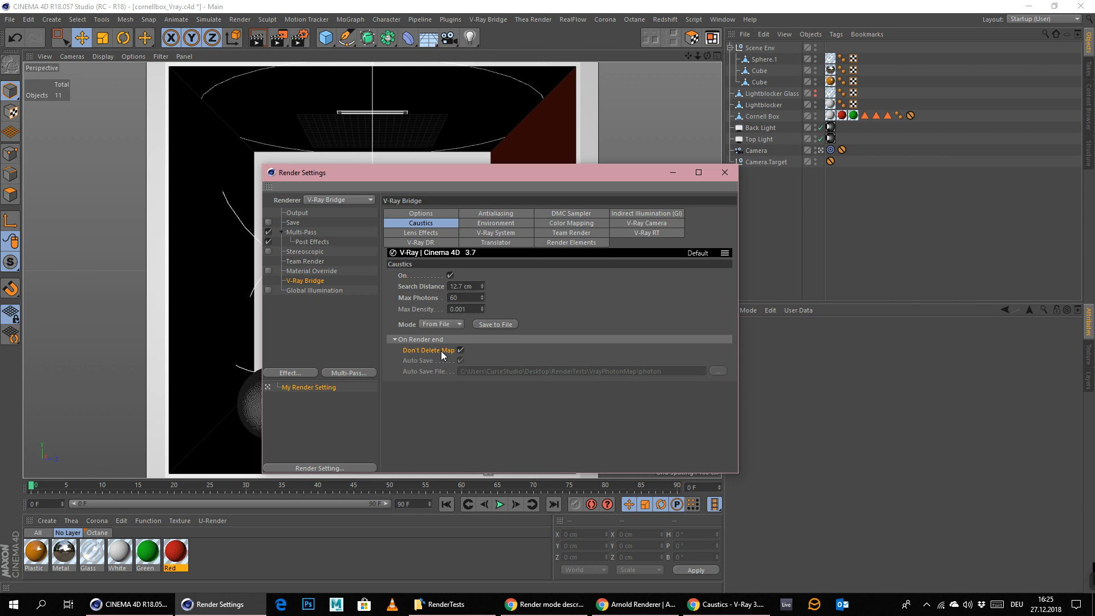
{"action": "left_click", "coordinate": [460, 326]}
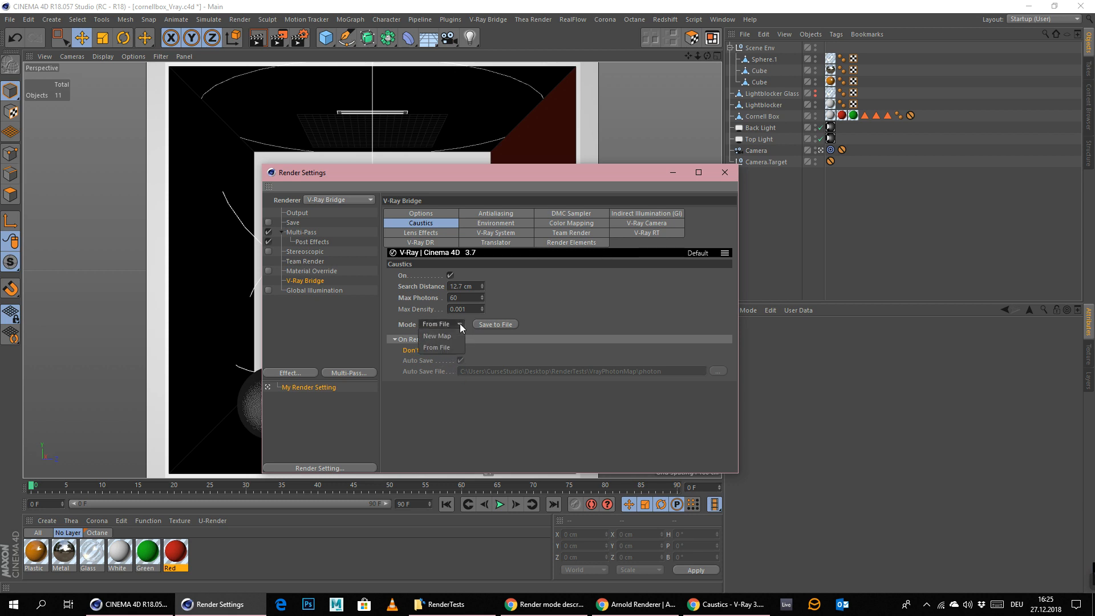
{"action": "left_click", "coordinate": [442, 336]}
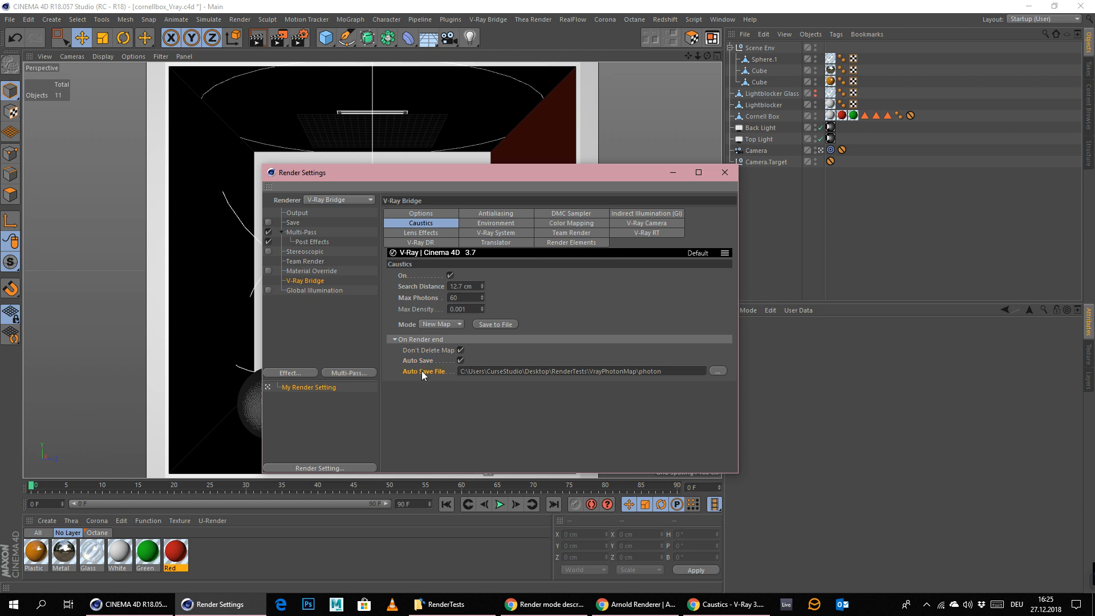
- Close the render settings and render the Cornell box scene to the Picture Viewer
{"action": "left_click", "coordinate": [724, 172]}
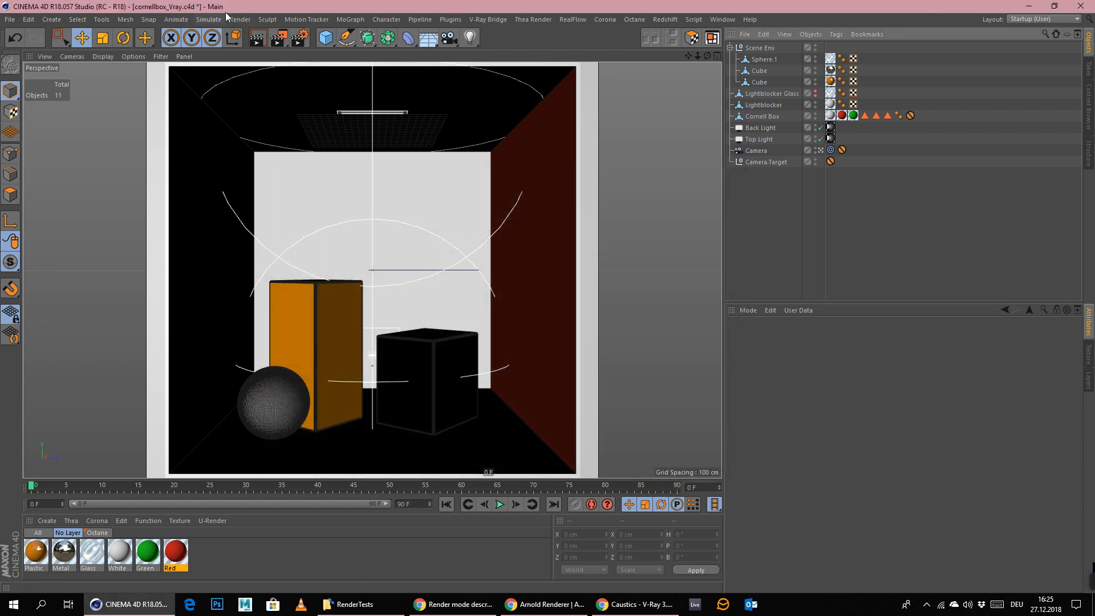
{"action": "left_click", "coordinate": [240, 19]}
{"action": "left_click", "coordinate": [289, 76]}
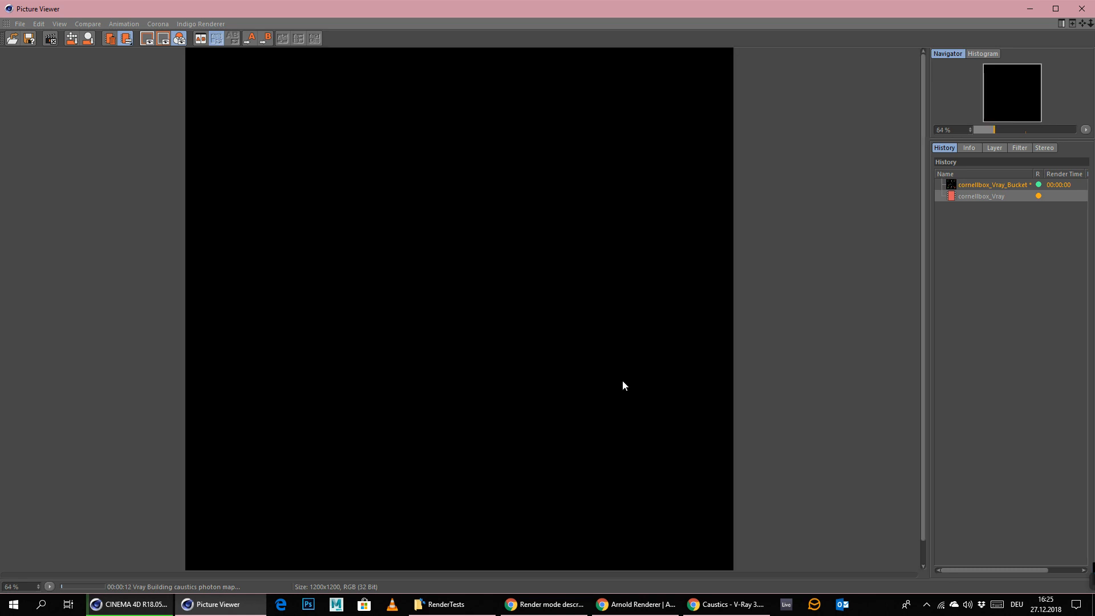
{"action": "mouse_move", "coordinate": [1091, 576]}
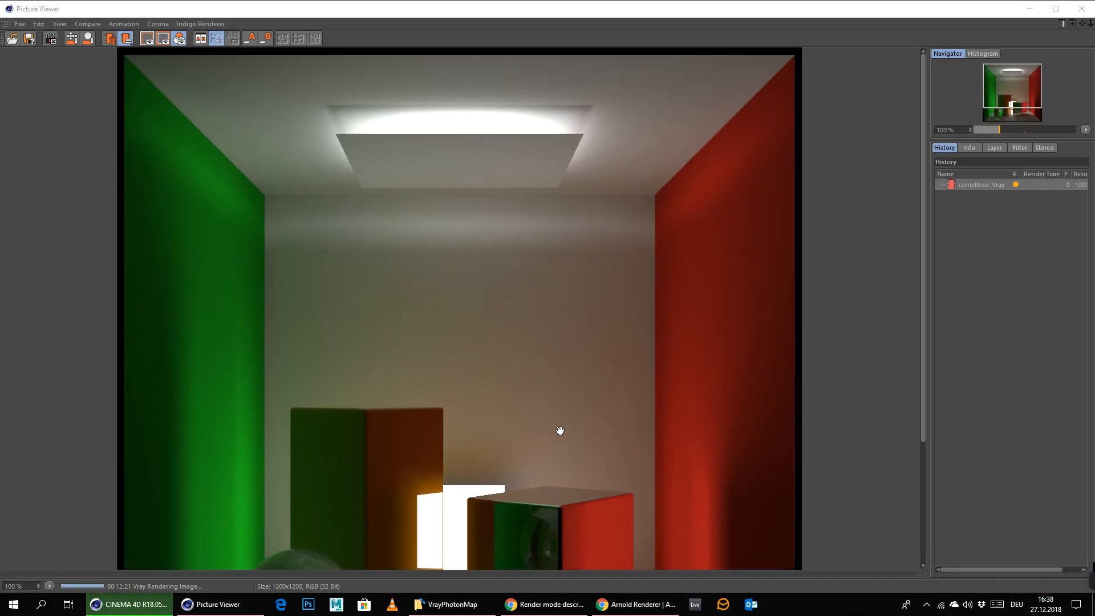
- Inspect the ongoing render from the ceiling light to the glass sphere and boxes at 100% and 125% zoom
{"action": "left_click_drag", "start_coordinate": [436, 354], "coordinate": [470, 180]}
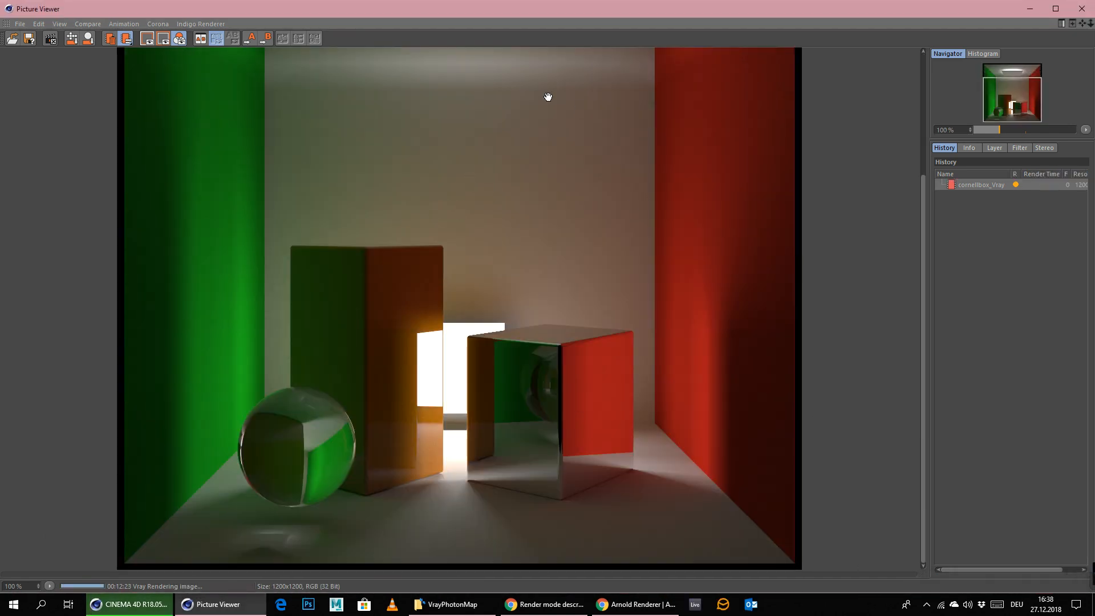
{"action": "left_click_drag", "start_coordinate": [550, 93], "coordinate": [479, 320]}
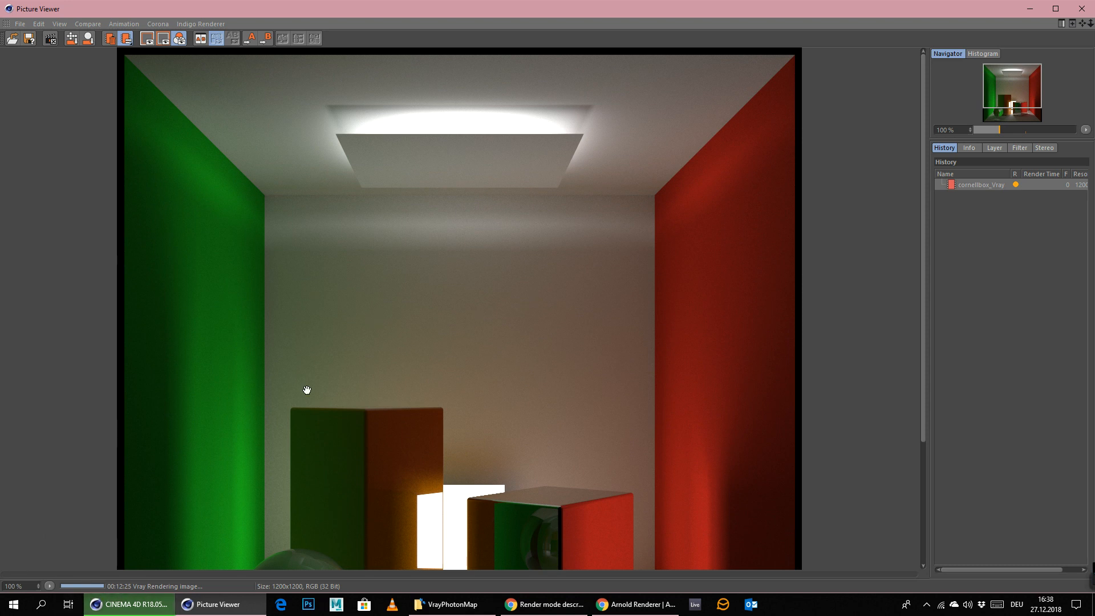
{"action": "left_click_drag", "start_coordinate": [477, 469], "coordinate": [485, 303]}
{"action": "left_click_drag", "start_coordinate": [486, 411], "coordinate": [504, 70]}
{"action": "scroll", "coordinate": [390, 484], "scroll_direction": "up", "scroll_amount": 1}
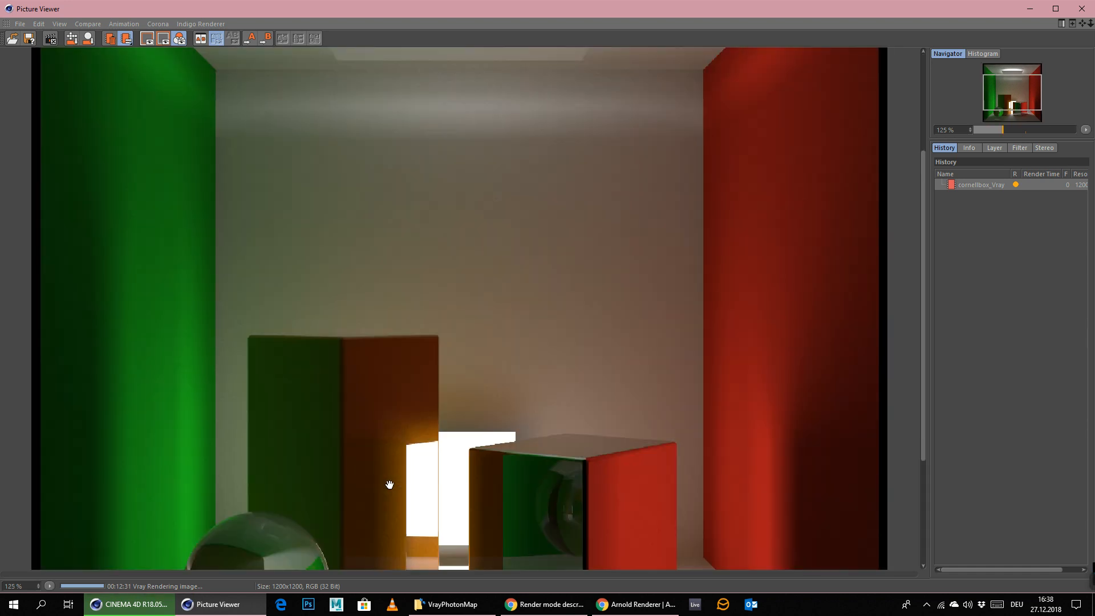
{"action": "left_click", "coordinate": [491, 140]}
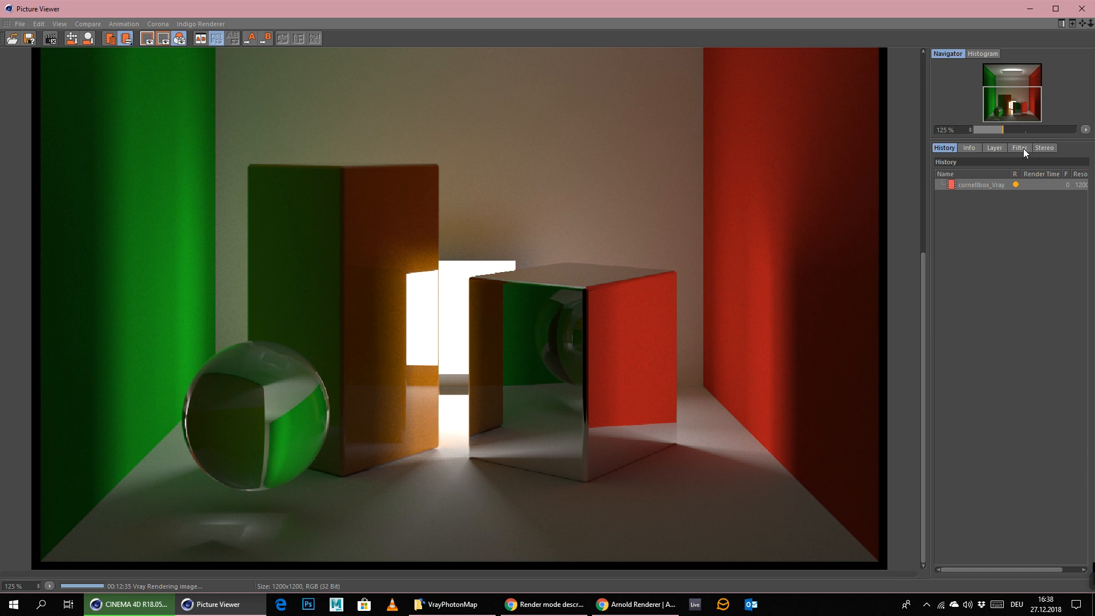
- Display the render's Caustics layer in Single-Pass view and examine the caustics on walls, boxes and floor
{"action": "left_click", "coordinate": [994, 148]}
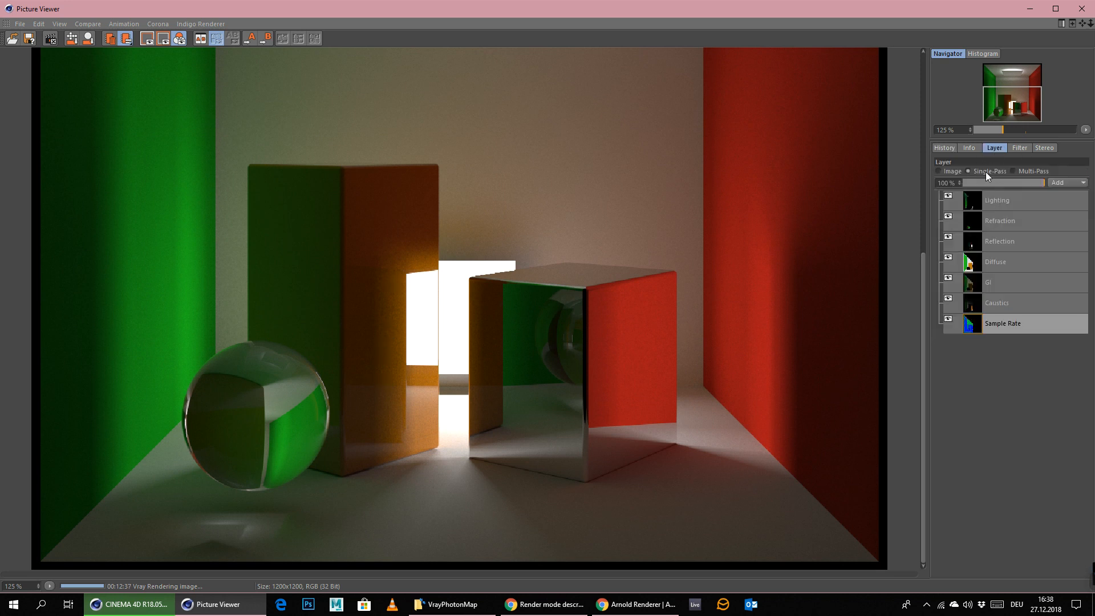
{"action": "left_click", "coordinate": [986, 172]}
{"action": "left_click", "coordinate": [973, 307]}
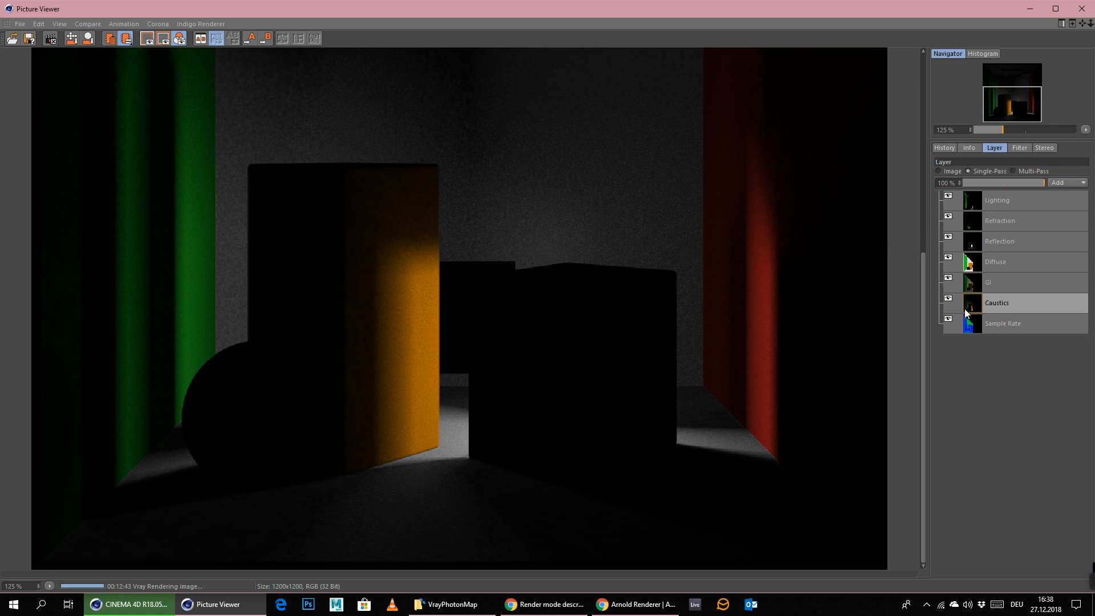
{"action": "left_click_drag", "start_coordinate": [455, 239], "coordinate": [478, 161]}
{"action": "left_click", "coordinate": [966, 325]}
{"action": "left_click", "coordinate": [969, 306]}
{"action": "left_click_drag", "start_coordinate": [381, 173], "coordinate": [683, 160]}
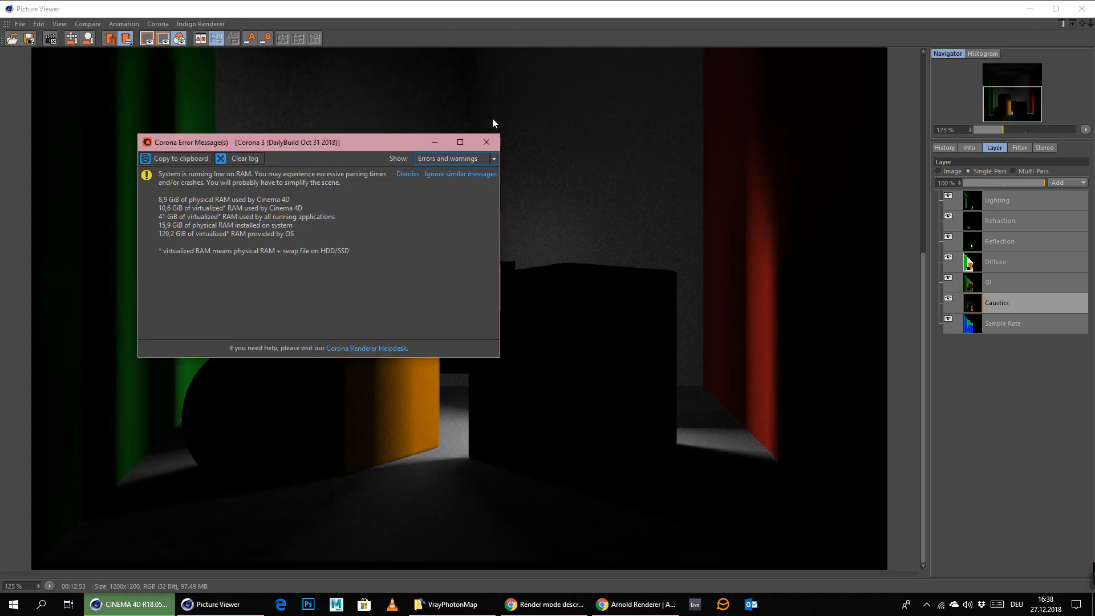
- Close the Corona error message window and inspect the finished render in full Image view
{"action": "left_click", "coordinate": [486, 142]}
{"action": "left_click_drag", "start_coordinate": [626, 261], "coordinate": [601, 340]}
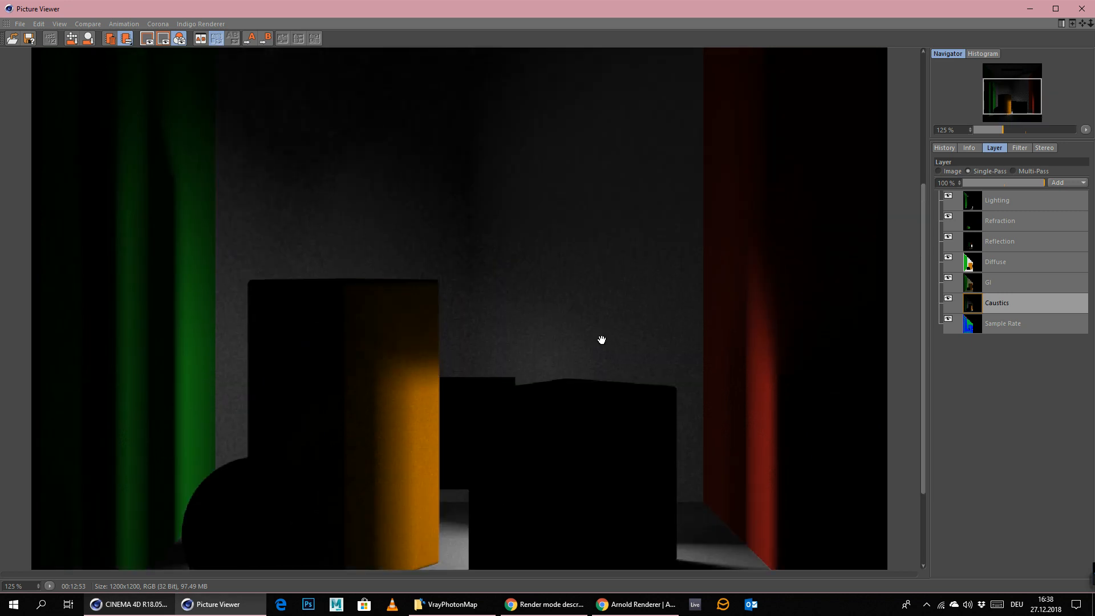
{"action": "left_click", "coordinate": [939, 170]}
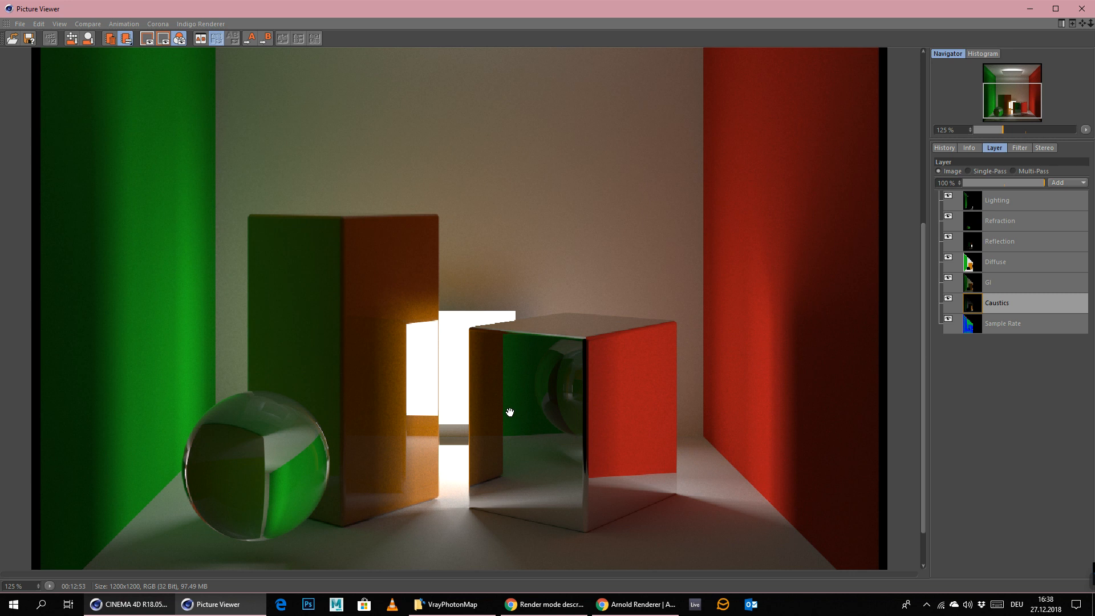
{"action": "scroll", "coordinate": [521, 372], "scroll_direction": "down", "scroll_amount": 1}
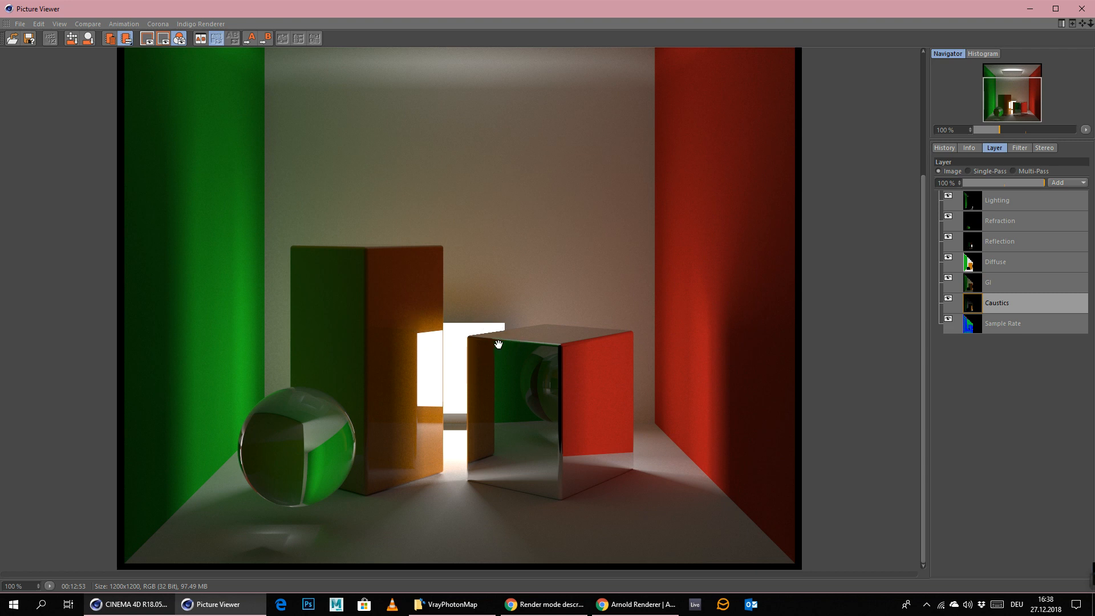
{"action": "left_click_drag", "start_coordinate": [553, 142], "coordinate": [594, 151]}
{"action": "left_click_drag", "start_coordinate": [448, 178], "coordinate": [457, 372]}
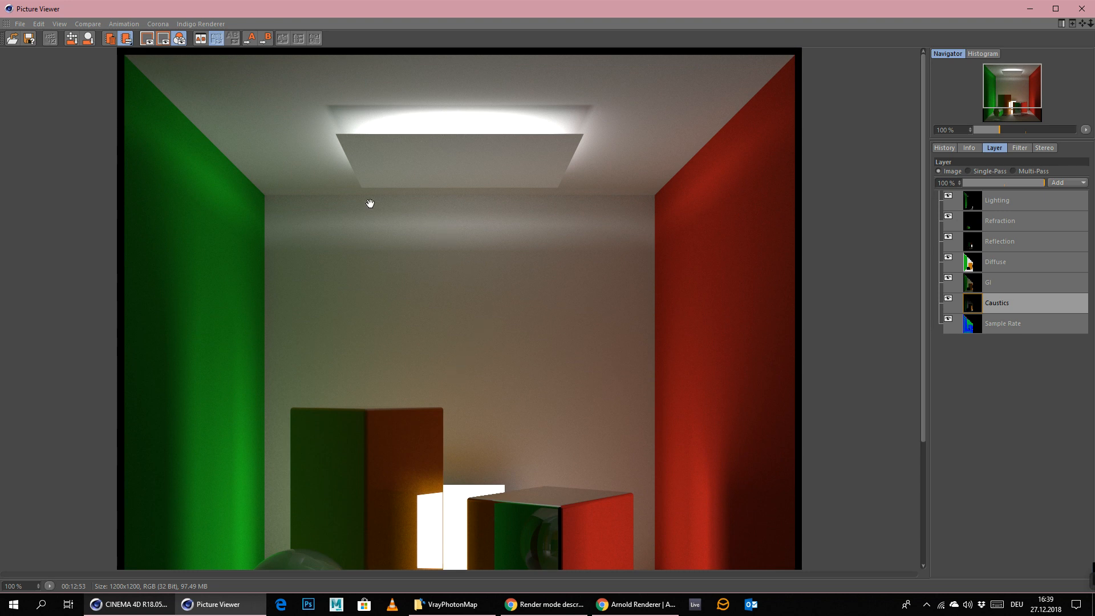
- Examine the Sample Rate layer in Single-Pass view across ceiling, walls and objects, and return to full Image view
{"action": "left_click", "coordinate": [971, 324]}
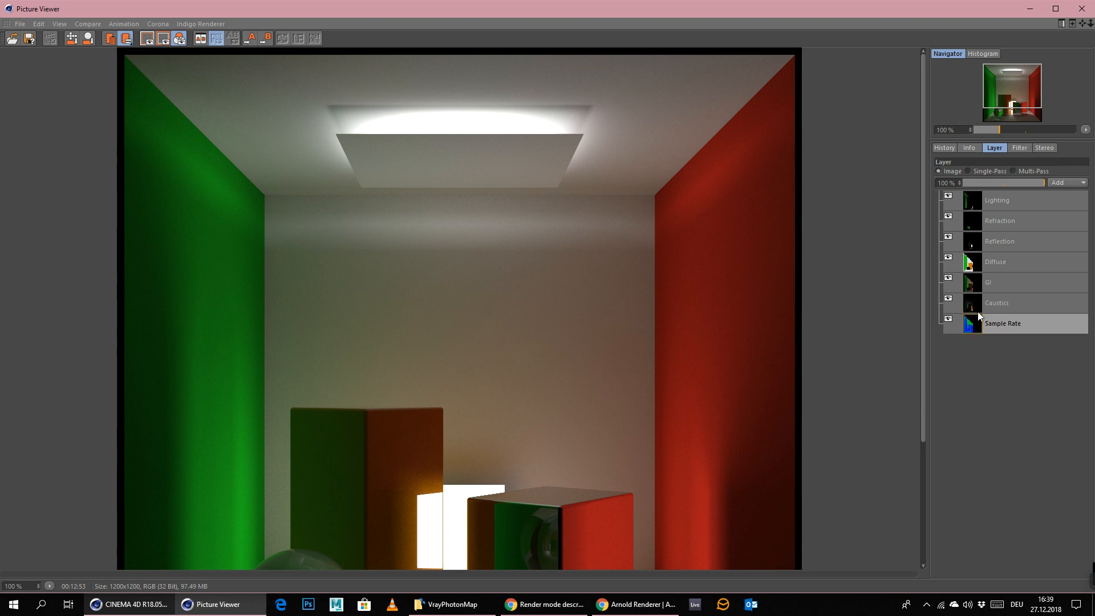
{"action": "left_click", "coordinate": [968, 171]}
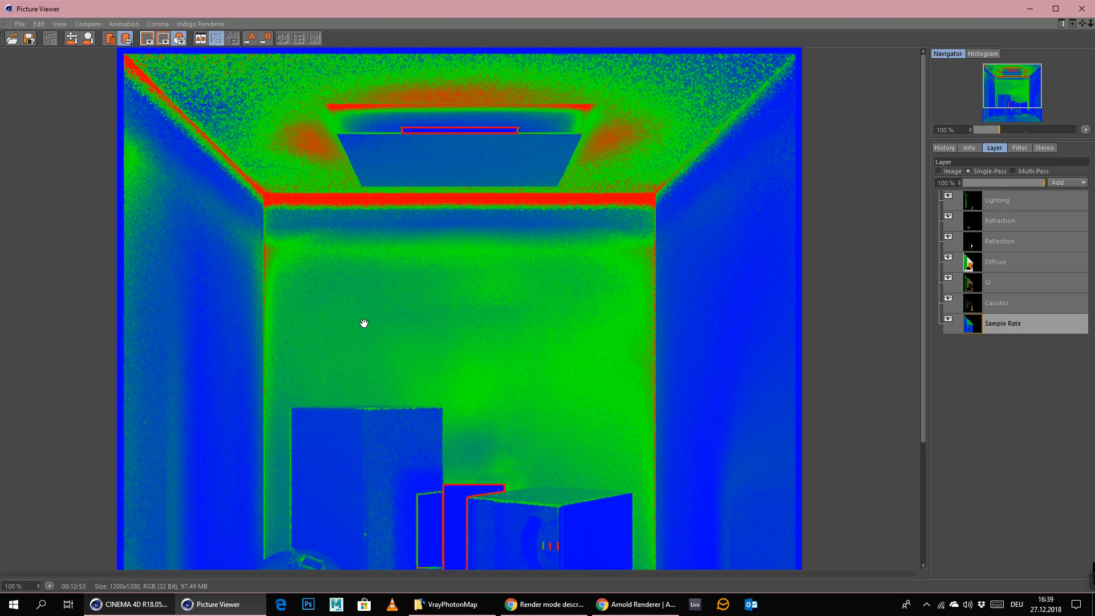
{"action": "left_click_drag", "start_coordinate": [364, 321], "coordinate": [430, 61]}
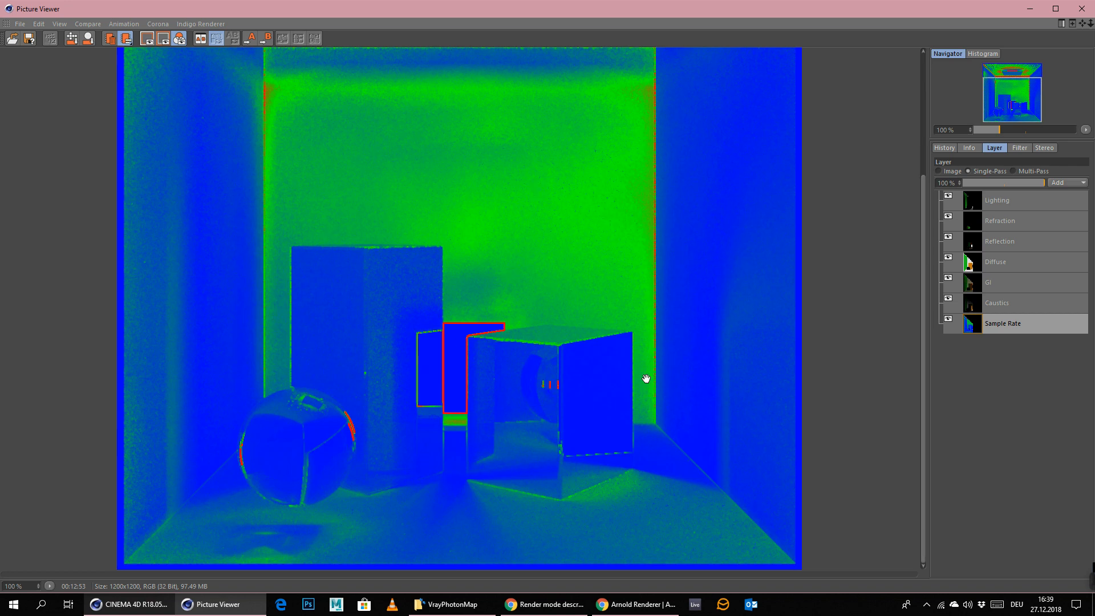
{"action": "scroll", "coordinate": [559, 245], "scroll_direction": "up", "scroll_amount": 3}
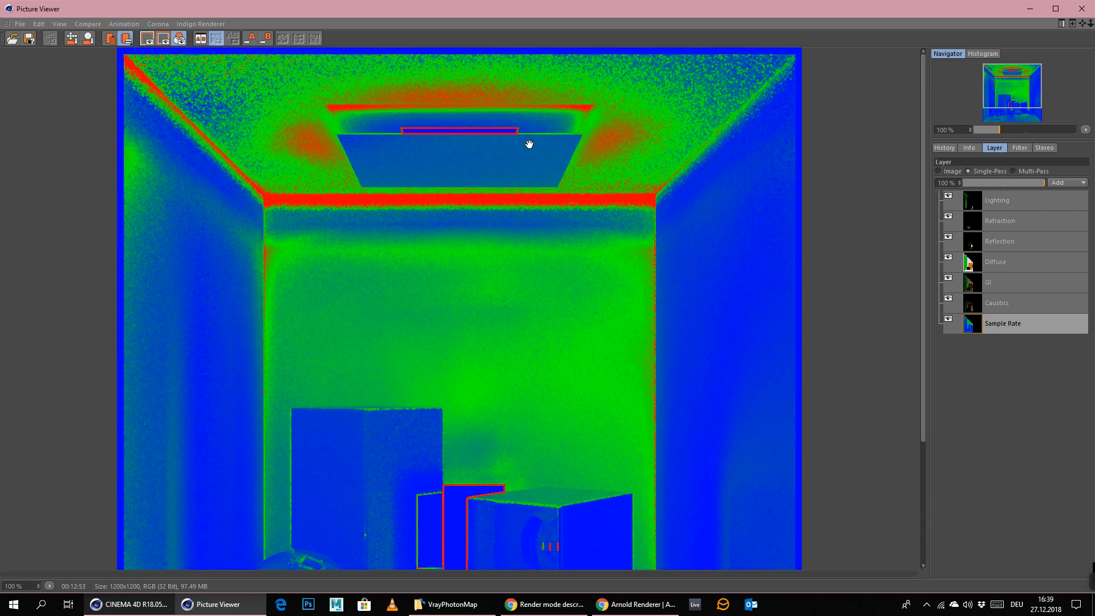
{"action": "scroll", "coordinate": [557, 285], "scroll_direction": "down", "scroll_amount": 1}
{"action": "scroll", "coordinate": [609, 252], "scroll_direction": "down", "scroll_amount": 3}
{"action": "scroll", "coordinate": [608, 252], "scroll_direction": "up", "scroll_amount": 3}
{"action": "scroll", "coordinate": [545, 421], "scroll_direction": "down", "scroll_amount": 1}
{"action": "left_click_drag", "start_coordinate": [545, 421], "coordinate": [543, 317]}
{"action": "left_click_drag", "start_coordinate": [924, 221], "coordinate": [926, 162]}
{"action": "left_click", "coordinate": [950, 171]}
{"action": "left_click_drag", "start_coordinate": [531, 420], "coordinate": [623, 163]}
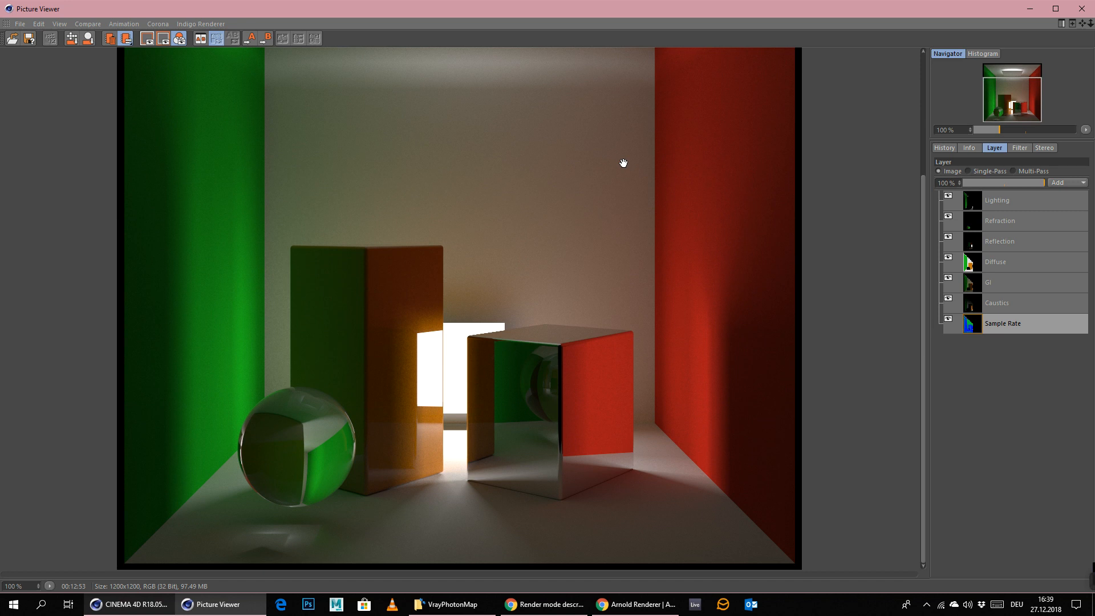
- Check the size of the photon file in the VrayPhotonMap folder window, and the render time in the render history
{"action": "left_click", "coordinate": [448, 605]}
{"action": "left_click", "coordinate": [473, 175]}
{"action": "left_click", "coordinate": [686, 144]}
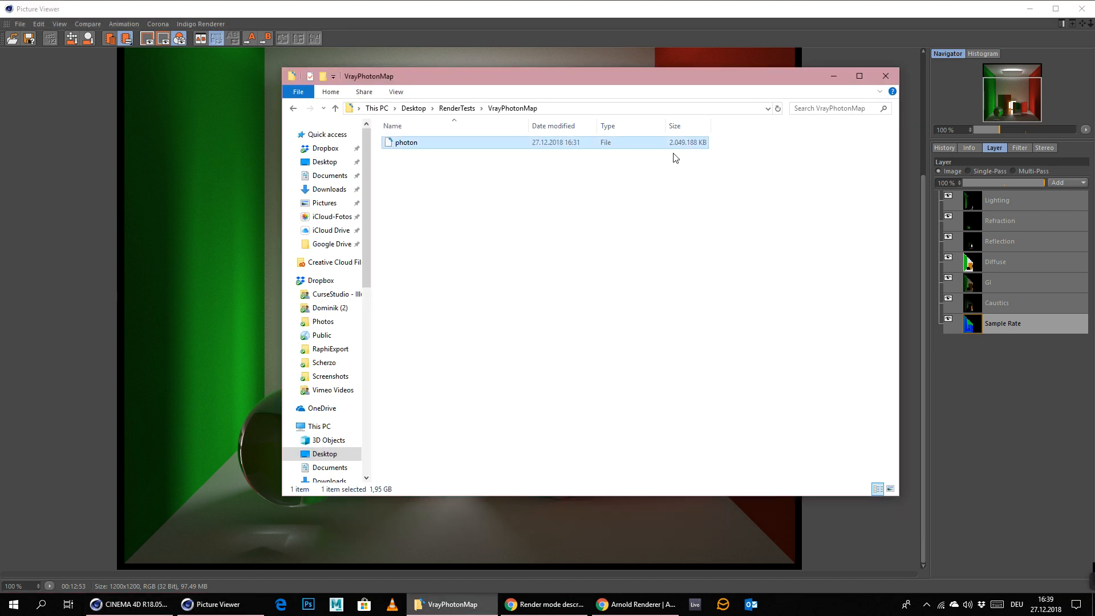
{"action": "left_click", "coordinate": [834, 76]}
{"action": "left_click", "coordinate": [945, 148]}
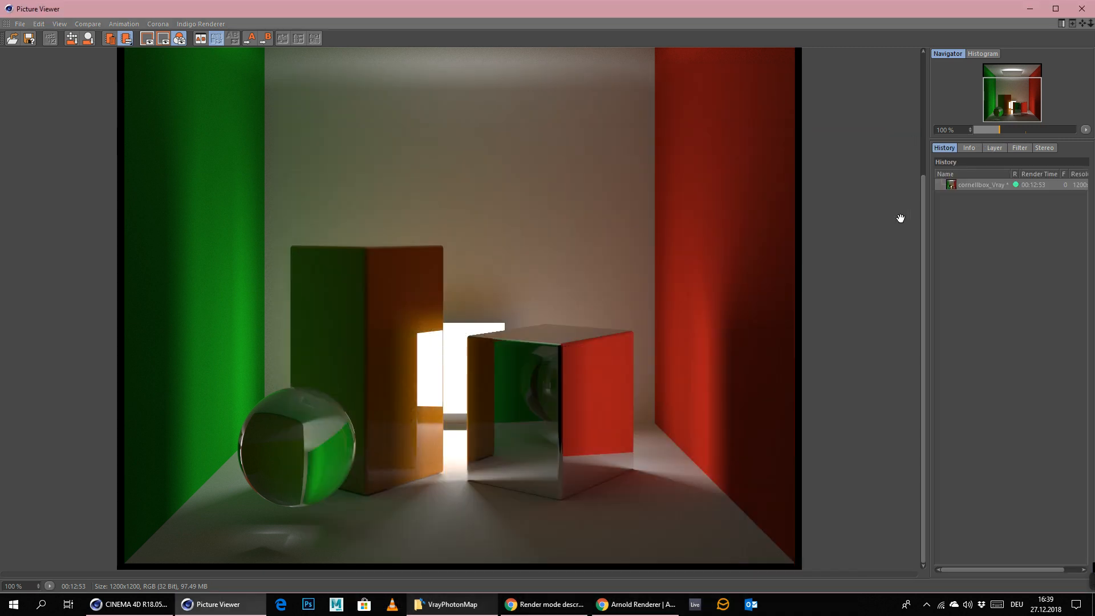
- Minimize the Picture Viewer and set the caustics Mode to From File in the V-Ray Bridge render settings
{"action": "left_click", "coordinate": [1030, 8]}
{"action": "left_click", "coordinate": [301, 39]}
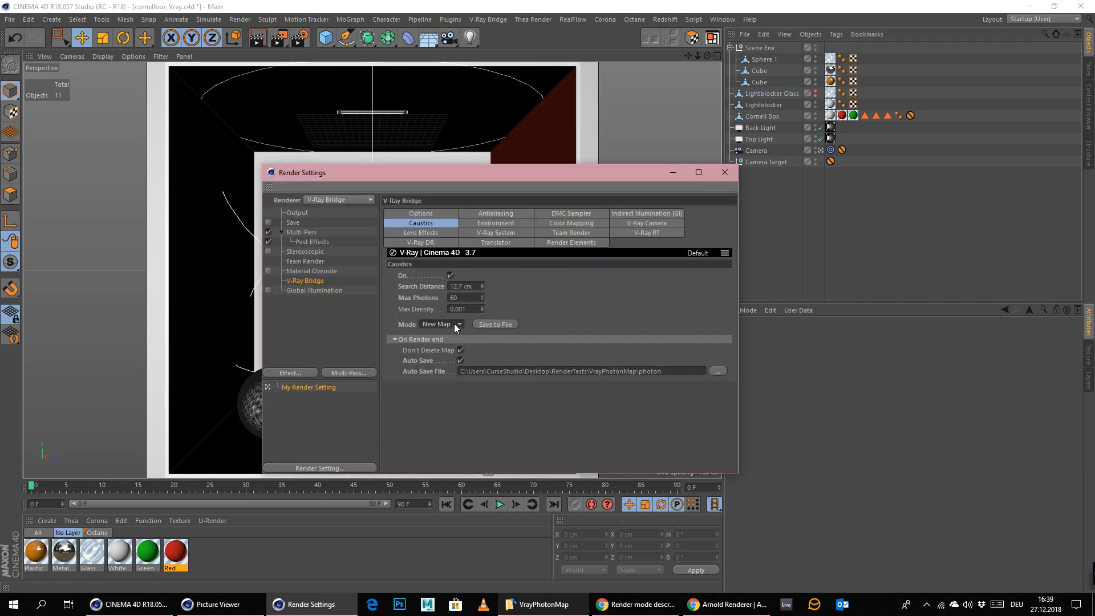
{"action": "left_click", "coordinate": [442, 348]}
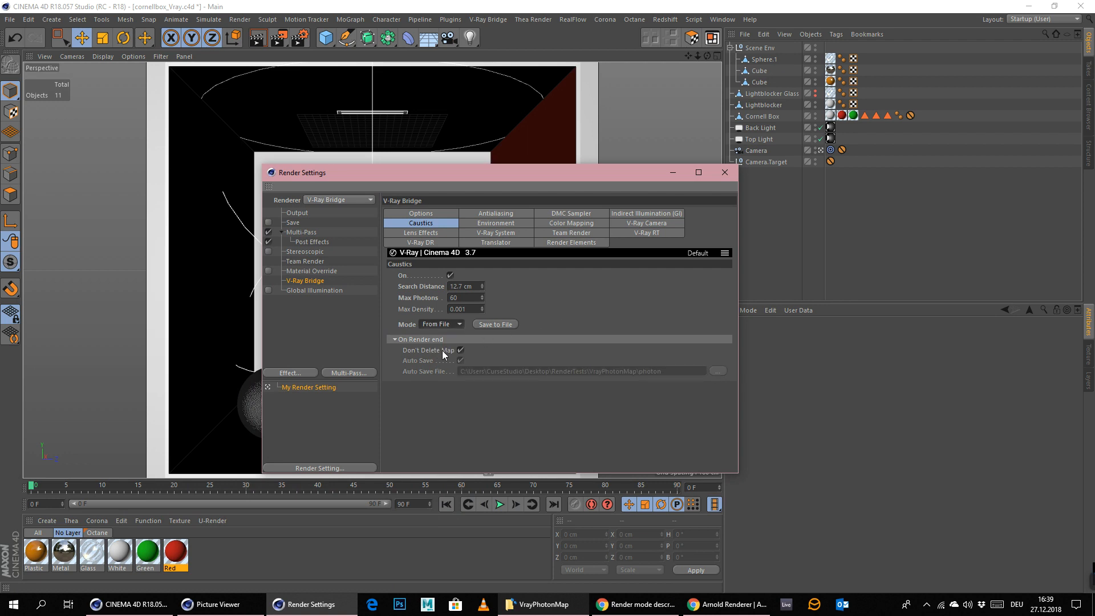
{"action": "left_click", "coordinate": [457, 324]}
{"action": "left_click", "coordinate": [448, 324]}
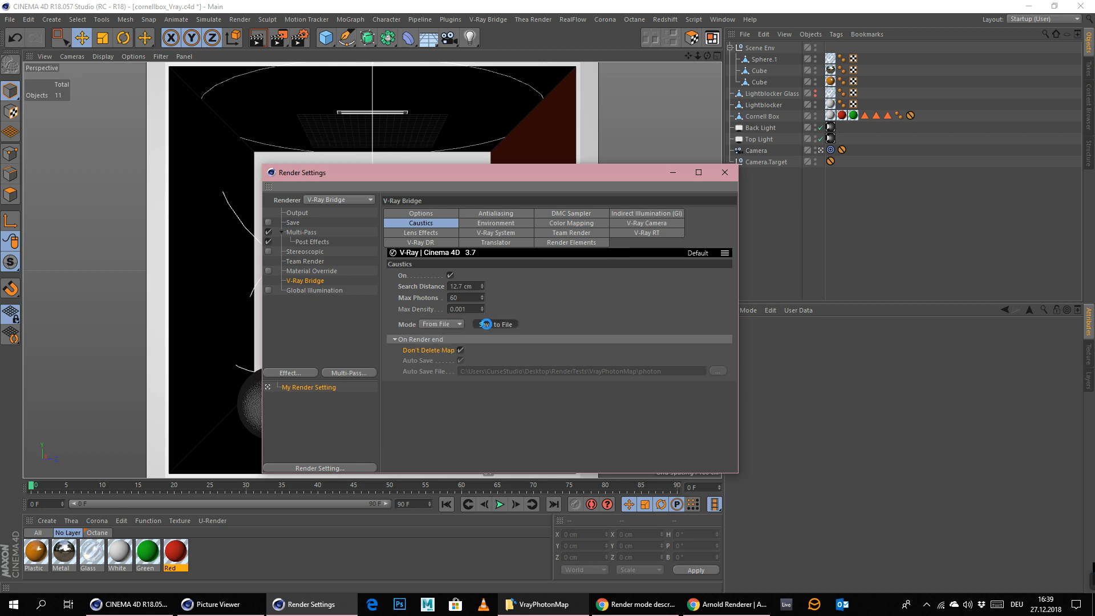
{"action": "left_click", "coordinate": [495, 325]}
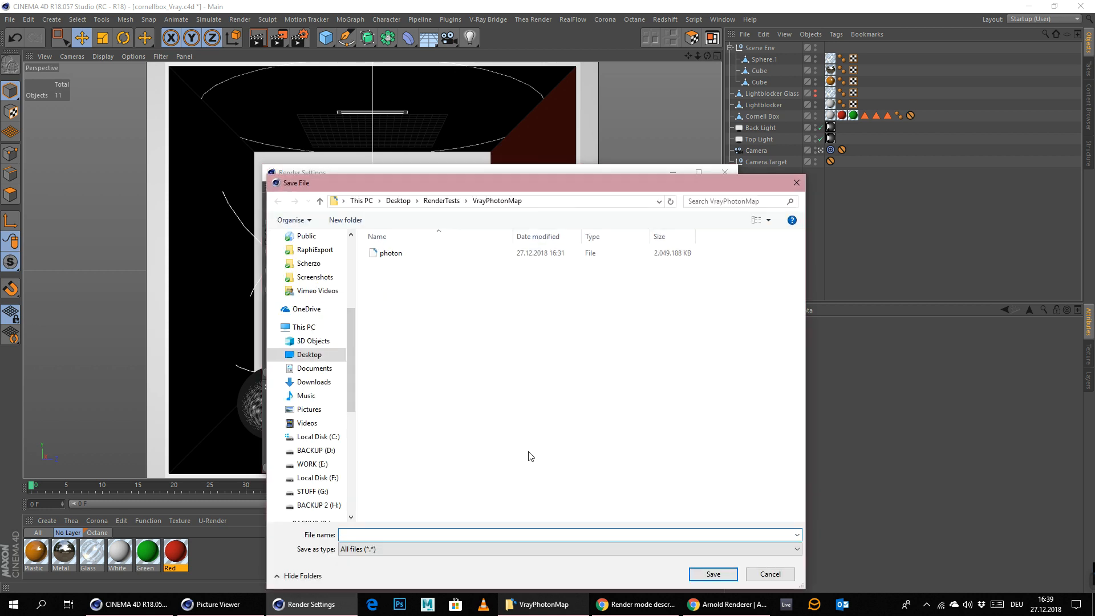
{"action": "left_click", "coordinate": [771, 574]}
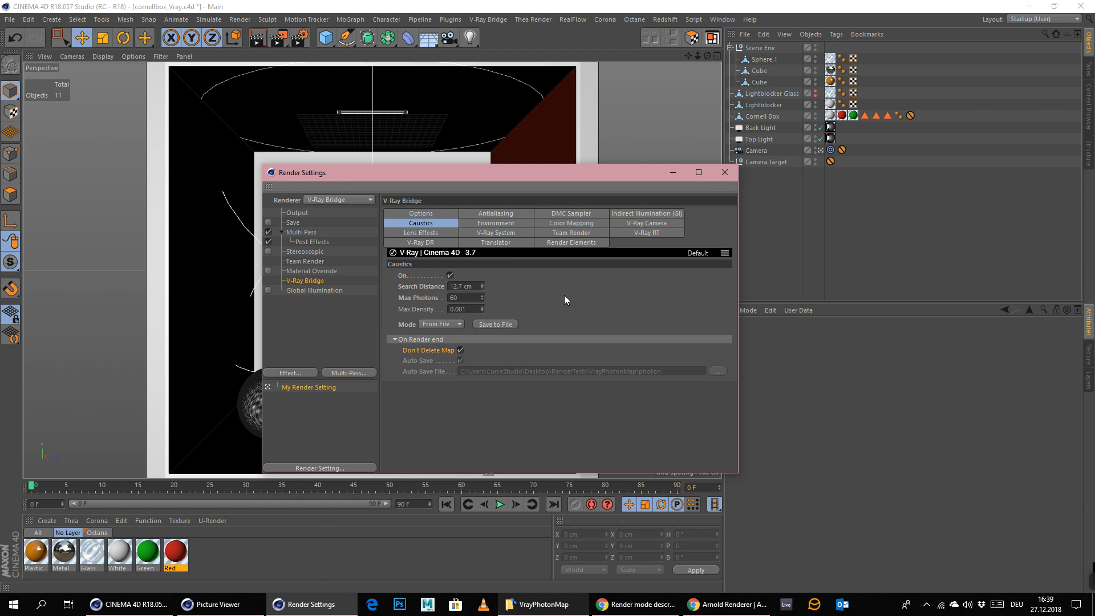
{"action": "left_click", "coordinate": [460, 350]}
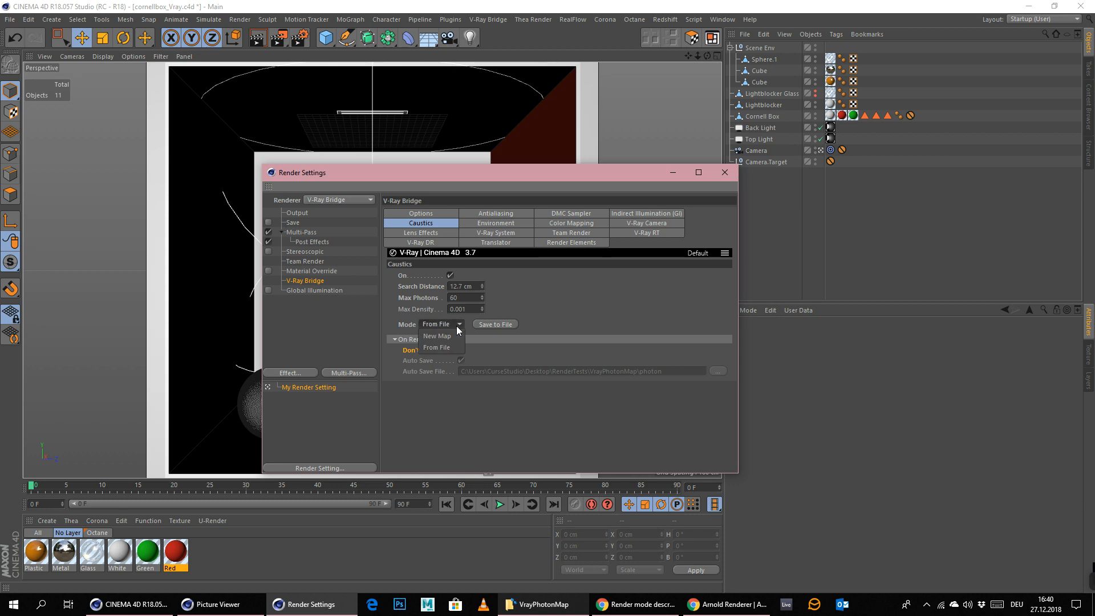
{"action": "mouse_move", "coordinate": [1090, 577]}
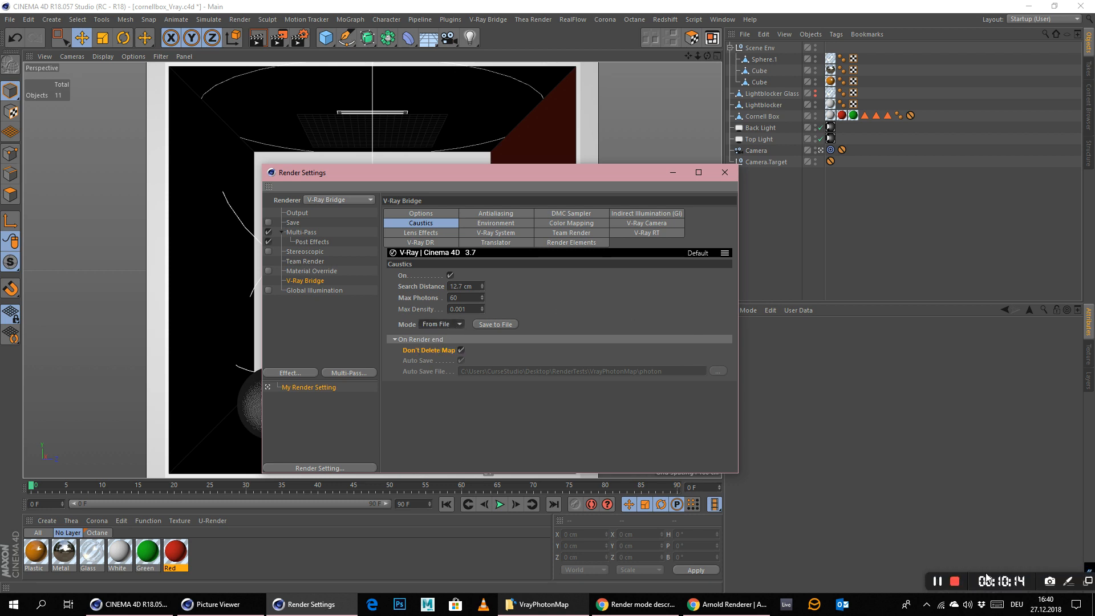
{"action": "left_click", "coordinate": [932, 581]}
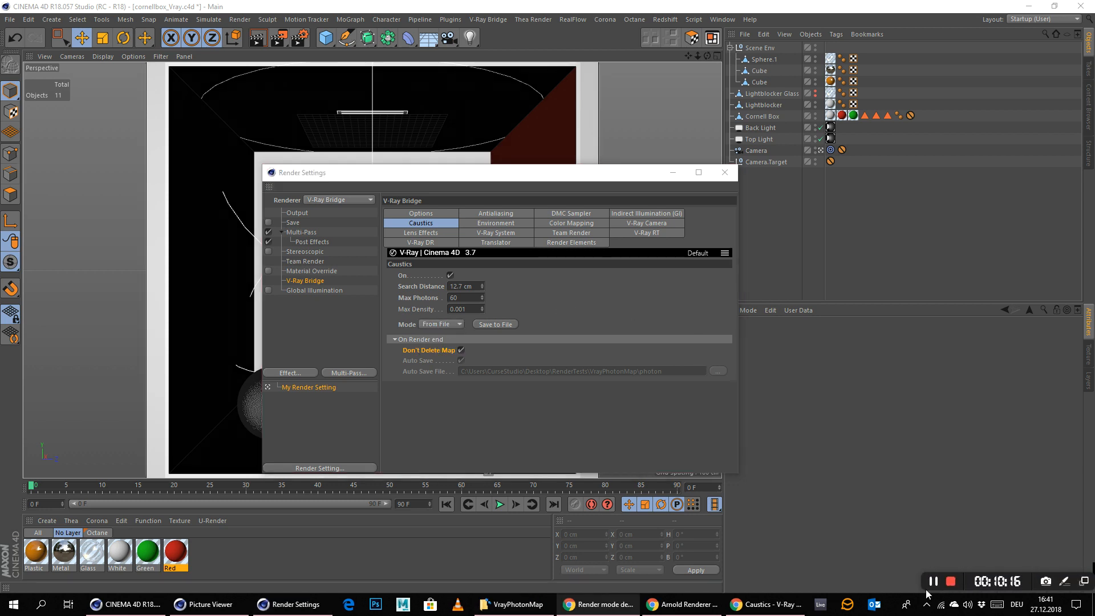
{"action": "left_click", "coordinate": [494, 317]}
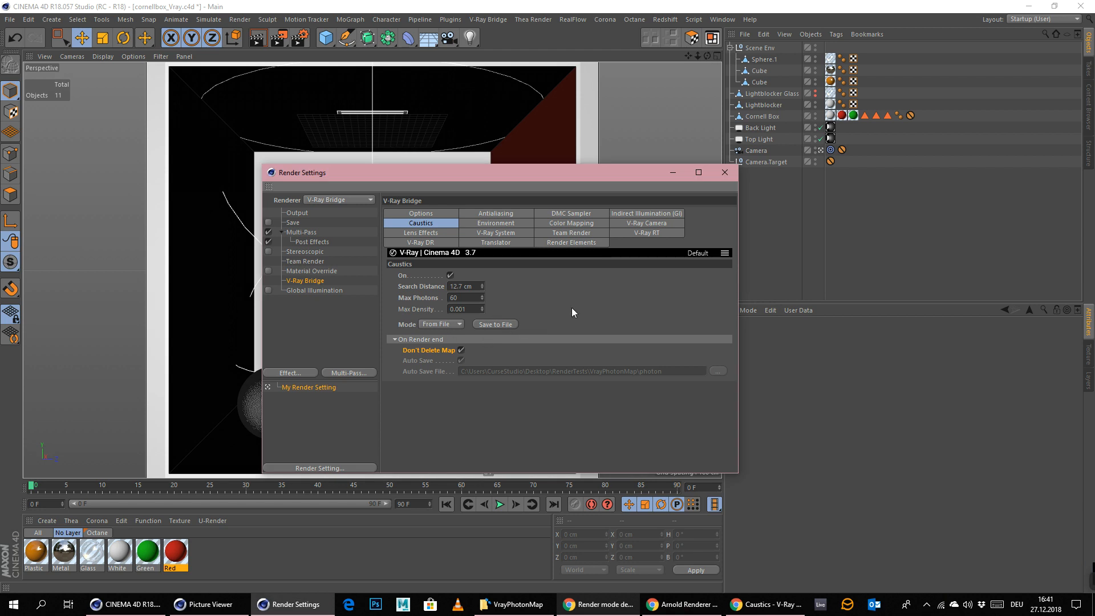
- Go through the caustics Mode options, leave it on From File, and turn off Don't Delete Map
{"action": "left_click", "coordinate": [440, 324]}
{"action": "left_click", "coordinate": [434, 337]}
{"action": "left_click", "coordinate": [434, 324]}
{"action": "left_click", "coordinate": [435, 347]}
{"action": "left_click", "coordinate": [462, 350]}
- Look at the Light Cache options in the Indirect Illumination (GI) settings and return to the Caustics settings
{"action": "left_click", "coordinate": [666, 214]}
{"action": "left_click", "coordinate": [443, 375]}
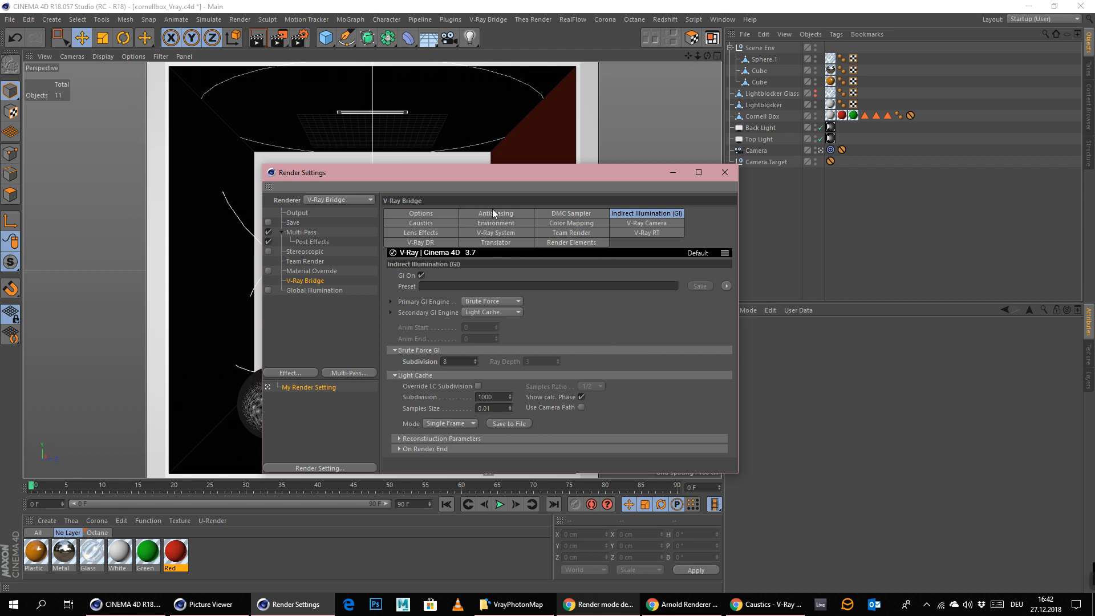
{"action": "left_click", "coordinate": [425, 224]}
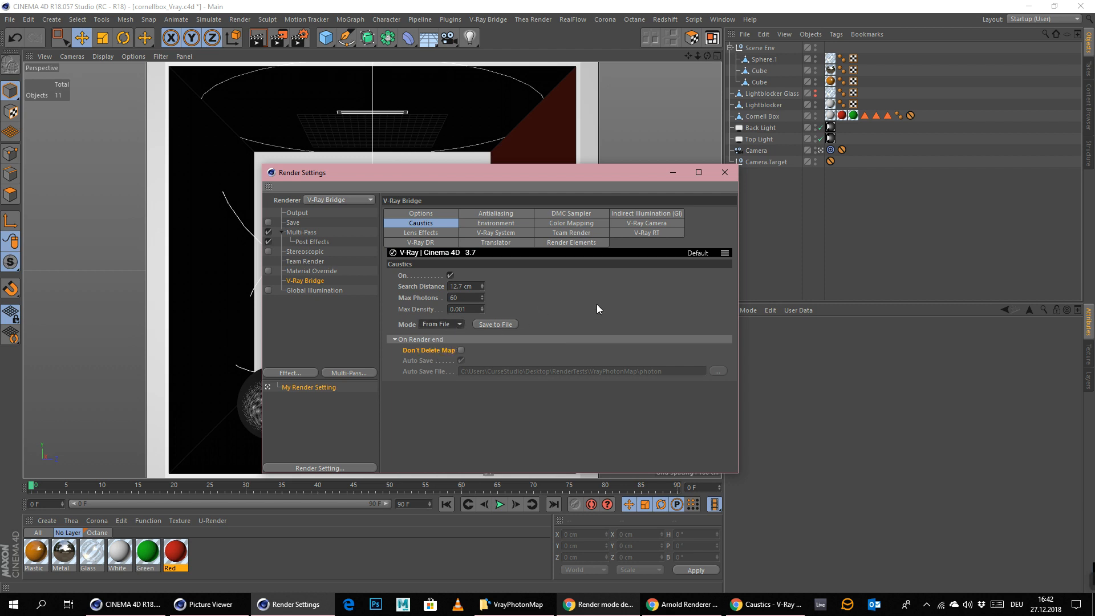
- Try to save the caustics photon map as bla and check the VrayPhotonMap folder for the file
{"action": "left_click", "coordinate": [496, 323]}
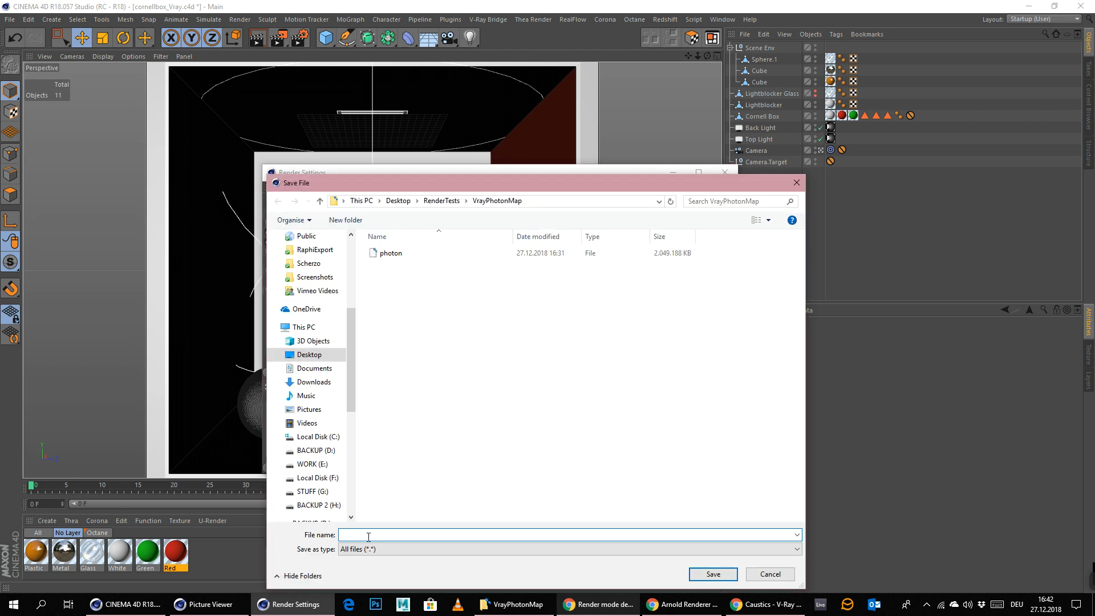
{"action": "type", "text": "bla"}
{"action": "key", "text": "Return"}
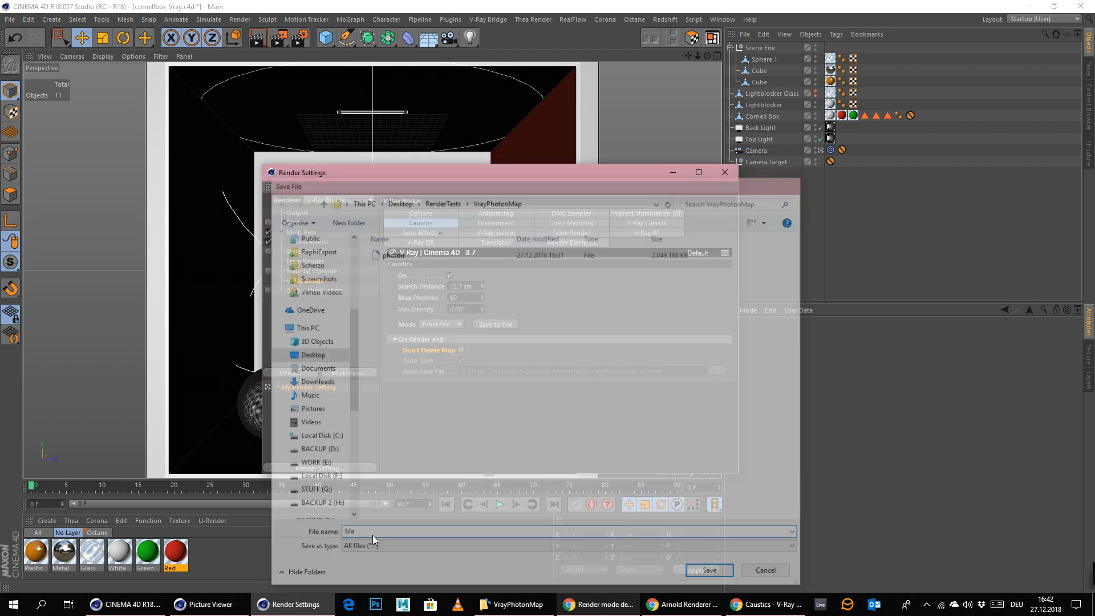
{"action": "left_click", "coordinate": [528, 612]}
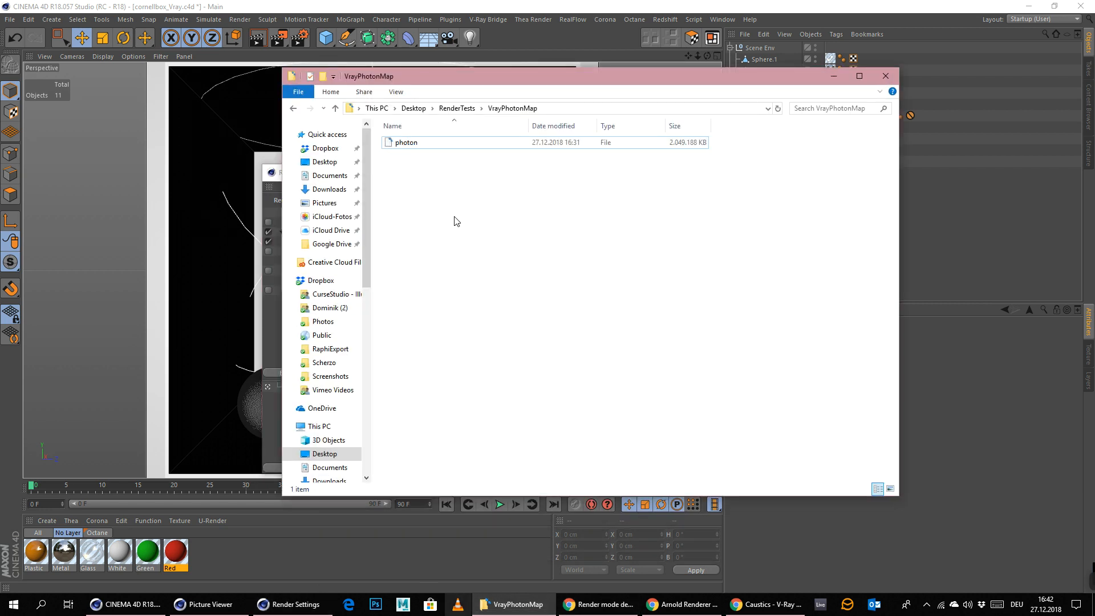
{"action": "left_click", "coordinate": [440, 144]}
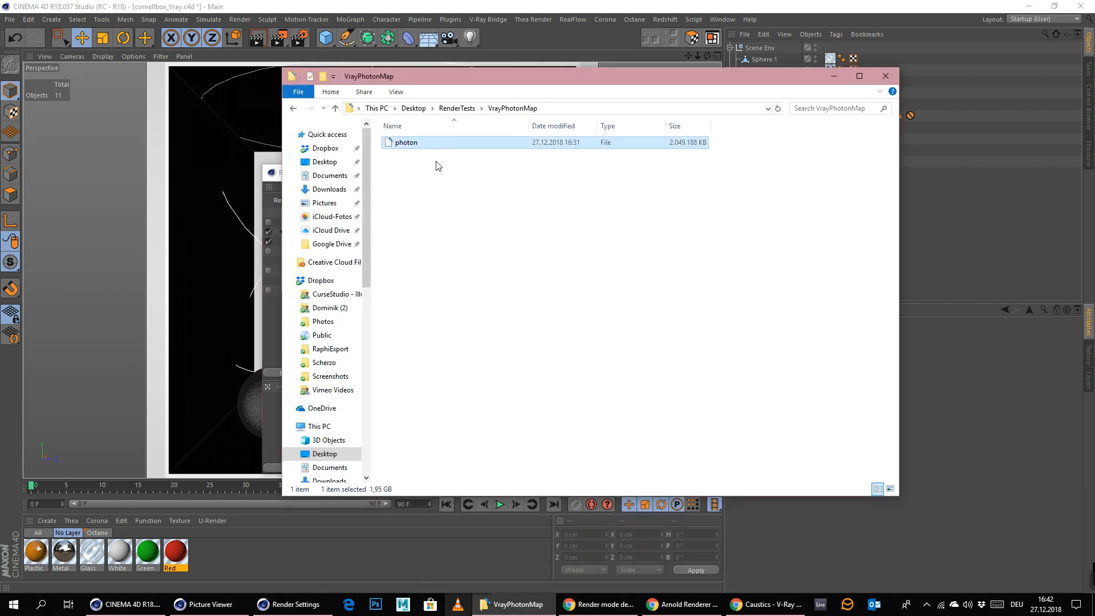
{"action": "left_click", "coordinate": [834, 76]}
- Duplicate the photon file inside the VrayPhotonMap folder as a backup copy
{"action": "left_click", "coordinate": [513, 605]}
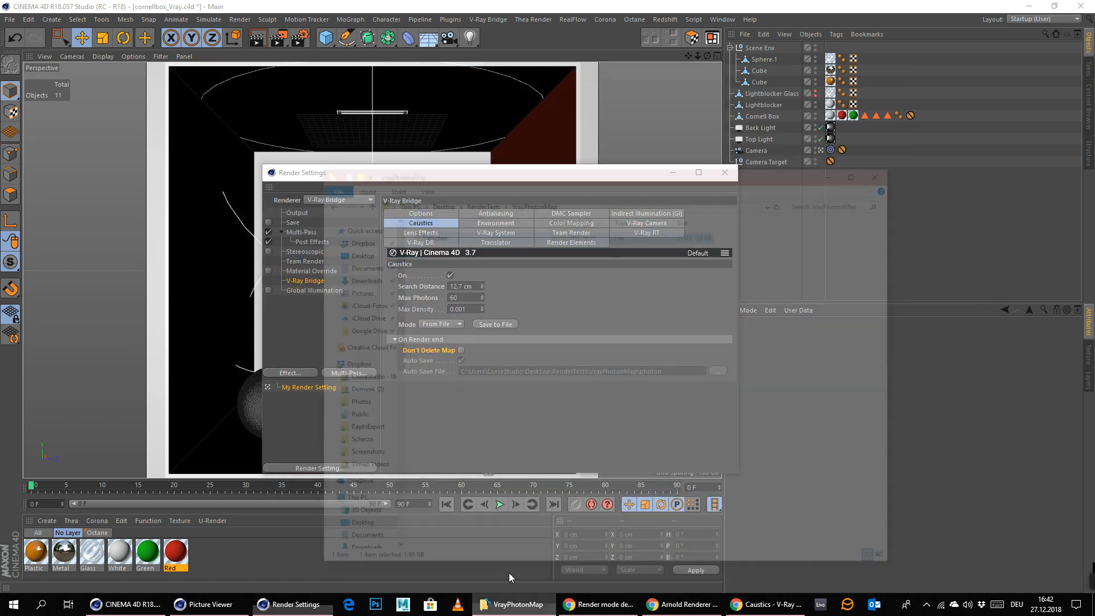
{"action": "right_click", "coordinate": [416, 142]}
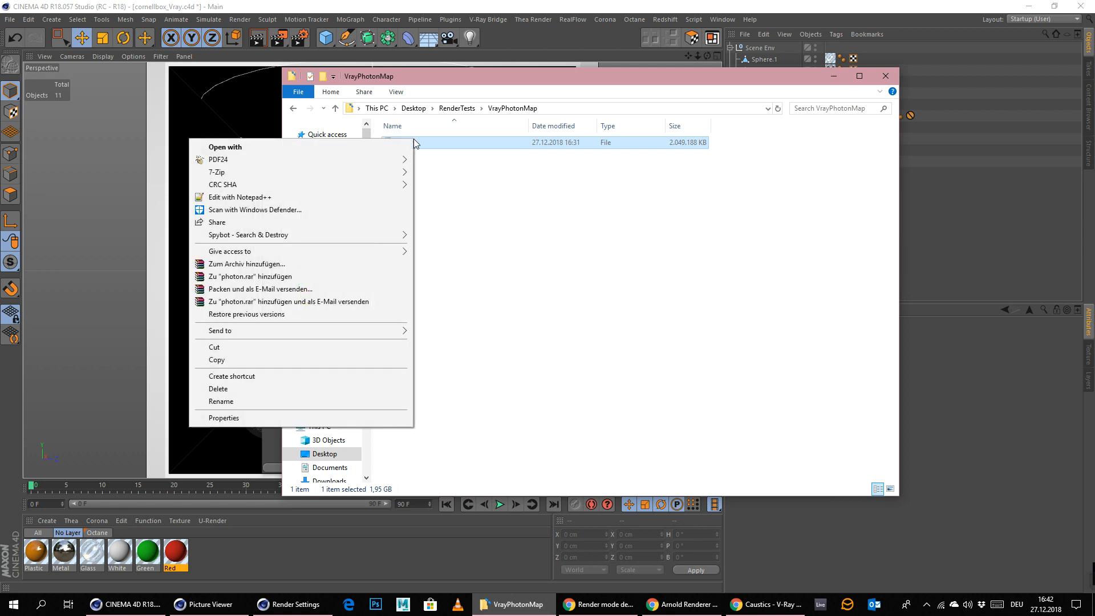
{"action": "left_click", "coordinate": [419, 143]}
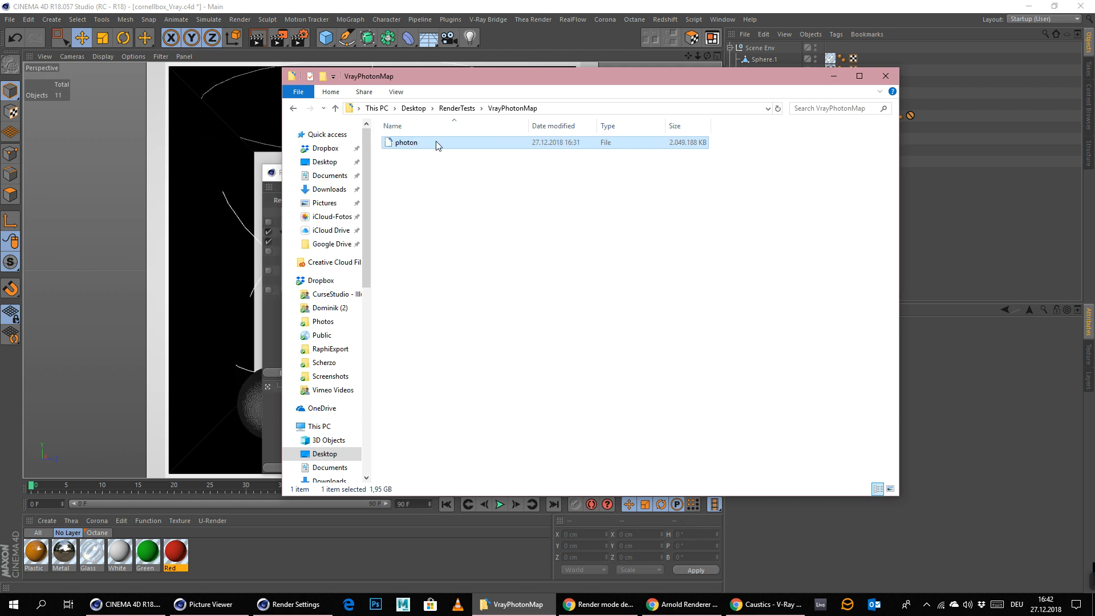
{"action": "left_click", "coordinate": [426, 194]}
{"action": "left_click", "coordinate": [409, 146]}
{"action": "left_click", "coordinate": [425, 207]}
{"action": "key", "text": "ctrl+v"}
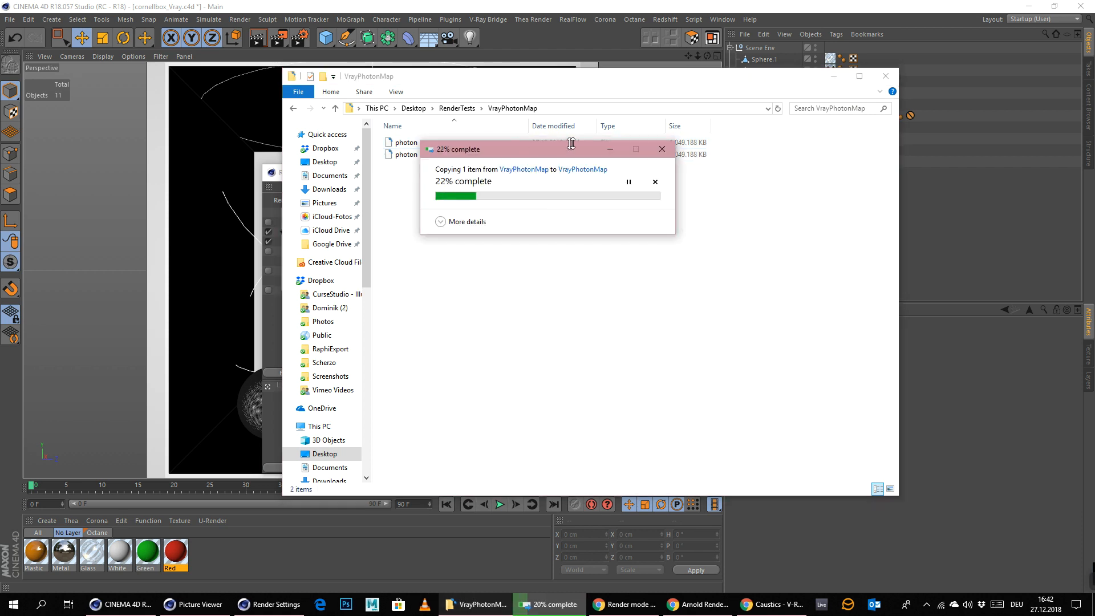
{"action": "left_click_drag", "start_coordinate": [553, 152], "coordinate": [578, 210]}
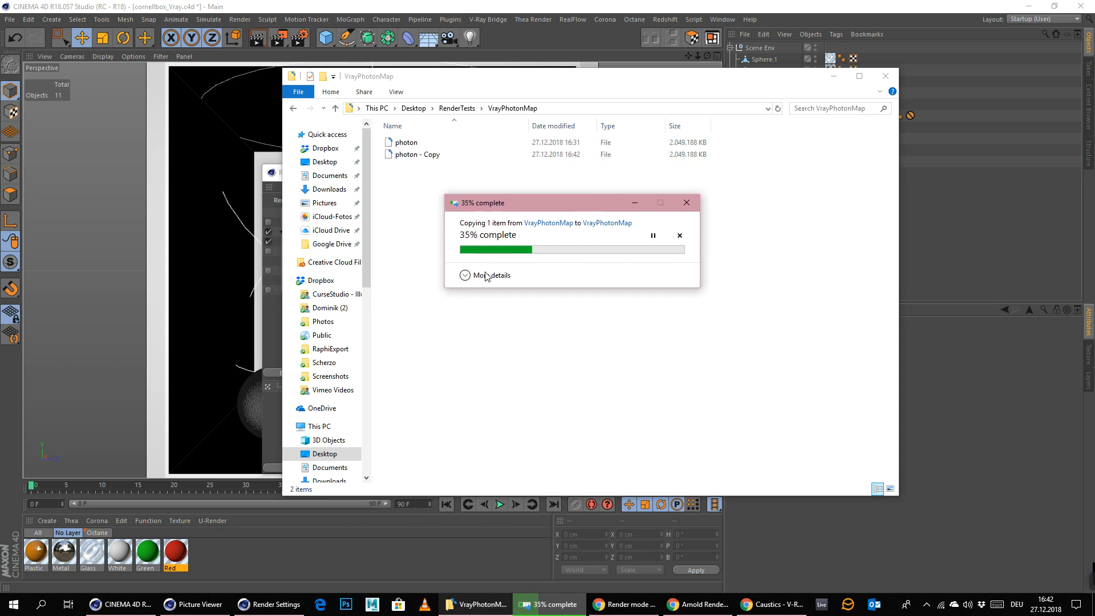
{"action": "left_click", "coordinate": [465, 277]}
{"action": "left_click", "coordinate": [464, 345]}
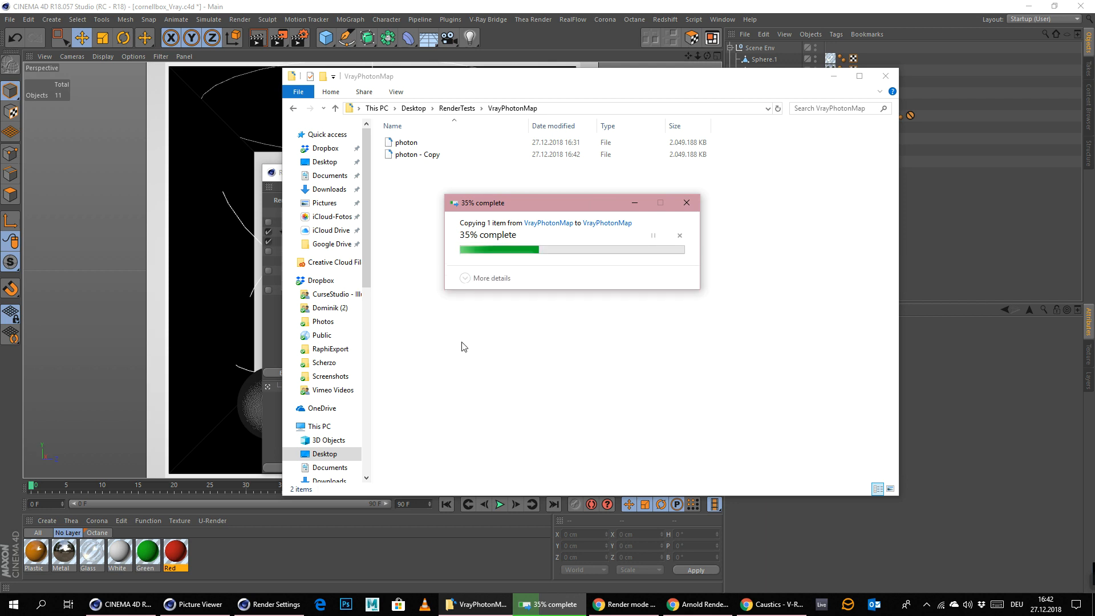
- Read the Mode, From file and File descriptions on the V-Ray for 3ds Max Caustics help page in Chrome
{"action": "left_click", "coordinate": [773, 605]}
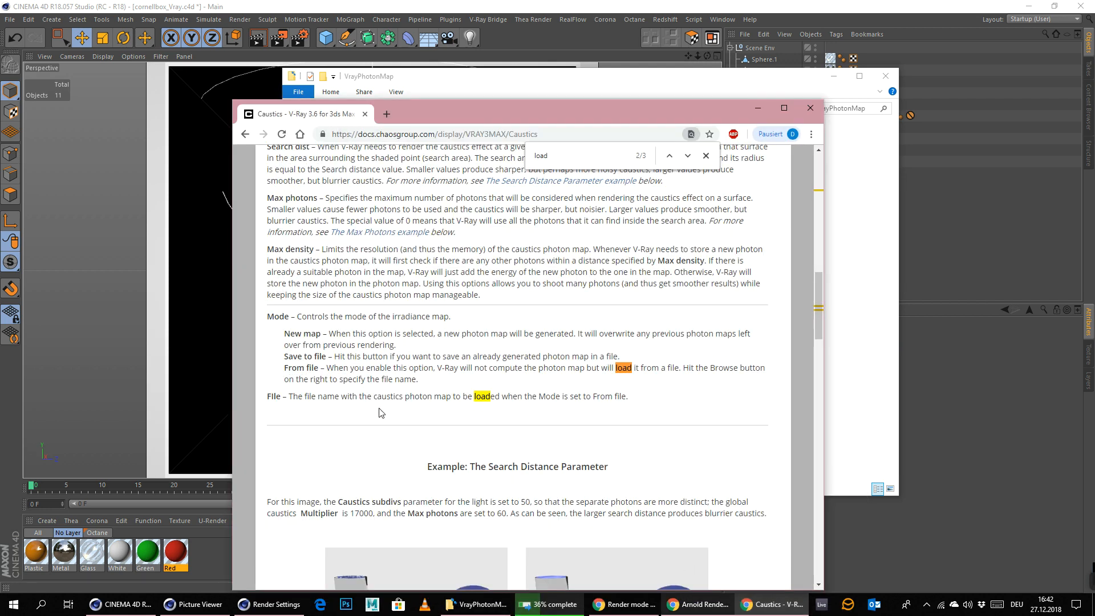
{"action": "left_click_drag", "start_coordinate": [289, 368], "coordinate": [481, 378]}
{"action": "left_click", "coordinate": [404, 369]}
{"action": "left_click", "coordinate": [529, 375]}
{"action": "left_click_drag", "start_coordinate": [624, 368], "coordinate": [771, 379]}
{"action": "left_click", "coordinate": [419, 376]}
{"action": "scroll", "coordinate": [610, 375], "scroll_direction": "down", "scroll_amount": 8}
{"action": "scroll", "coordinate": [594, 389], "scroll_direction": "up", "scroll_amount": 4}
{"action": "scroll", "coordinate": [580, 391], "scroll_direction": "up", "scroll_amount": 8}
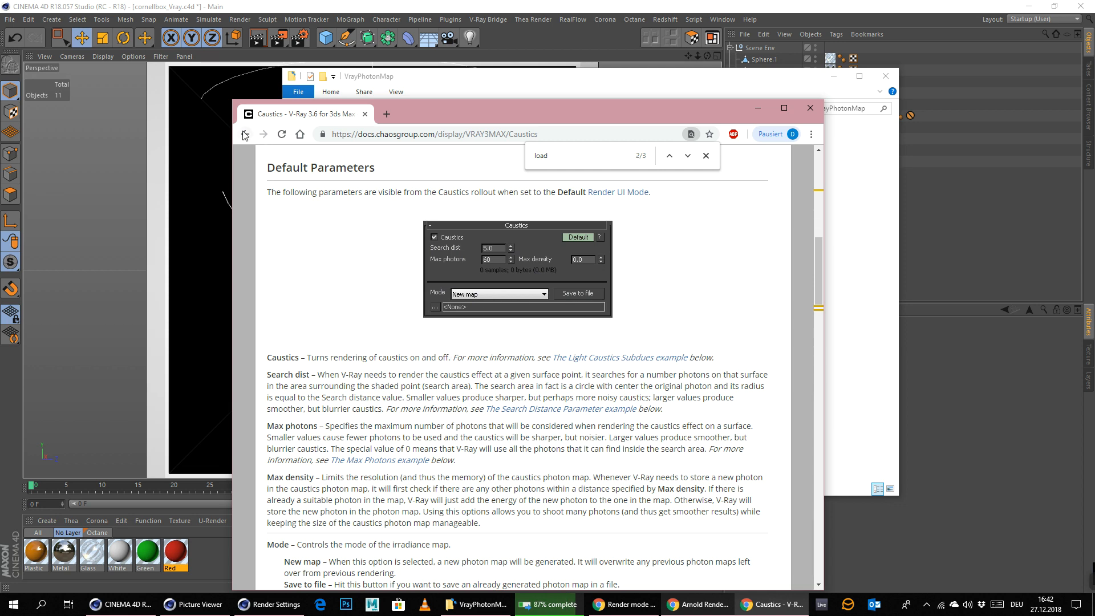
- Search Google for "vray load caustica map cinema 4d" and open the "Caustics - Vray for C4D" result
{"action": "left_click", "coordinate": [486, 135]}
{"action": "left_click", "coordinate": [471, 135]}
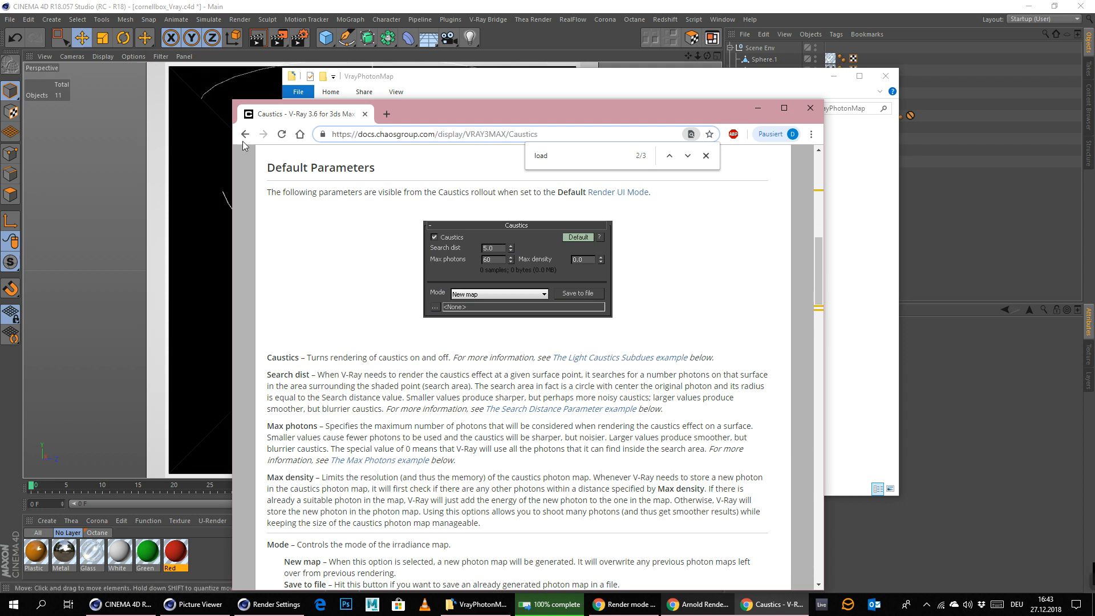
{"action": "key", "text": "alt+Left"}
{"action": "left_click", "coordinate": [473, 168]}
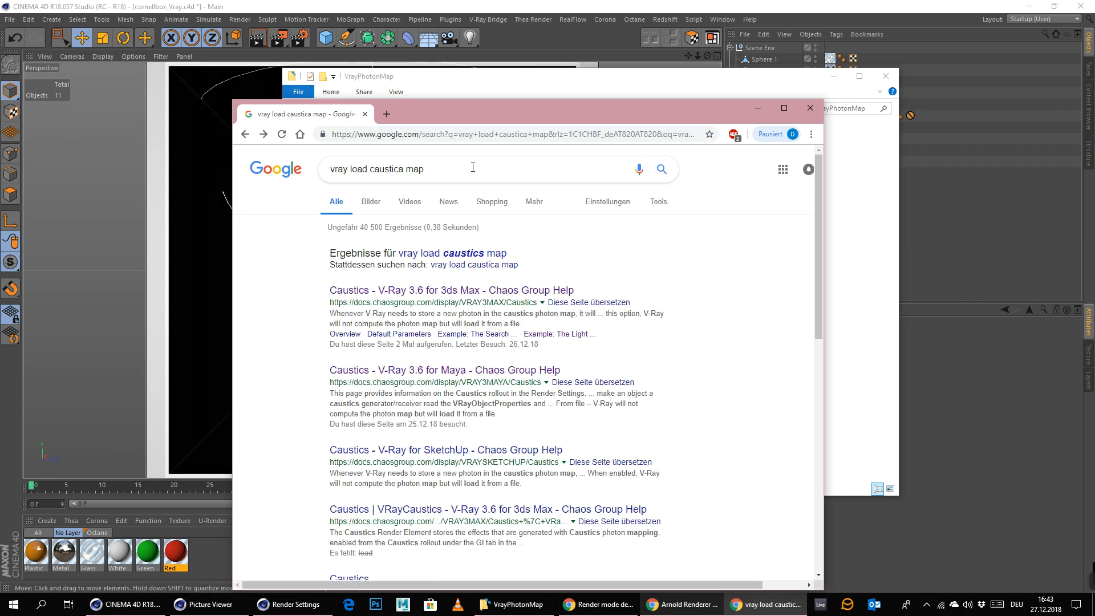
{"action": "type", "text": "cinema 4d"}
{"action": "key", "text": "Return"}
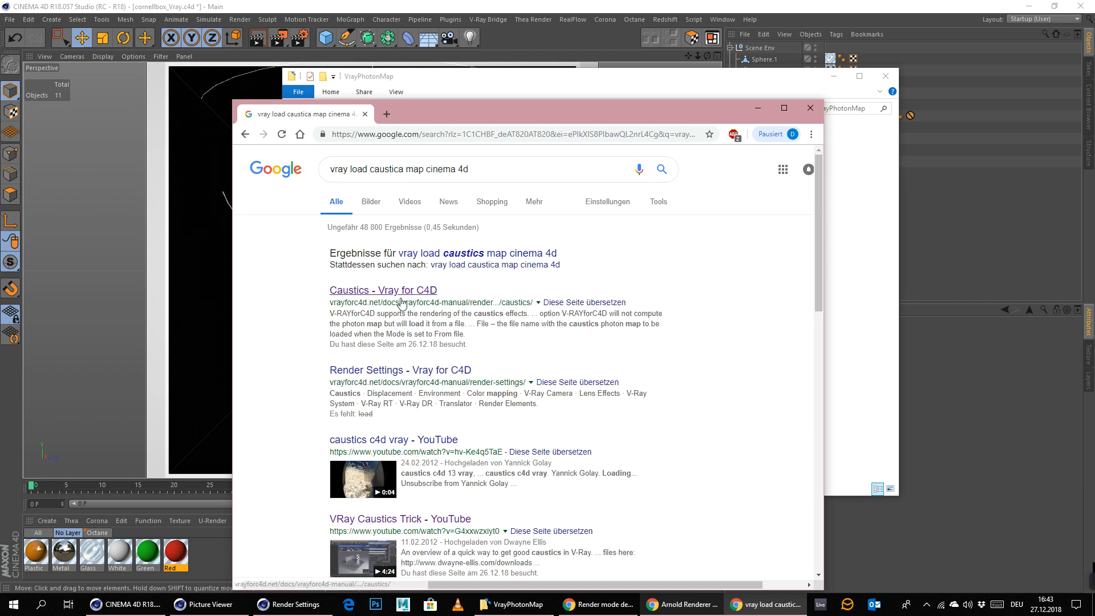
{"action": "left_click", "coordinate": [390, 293]}
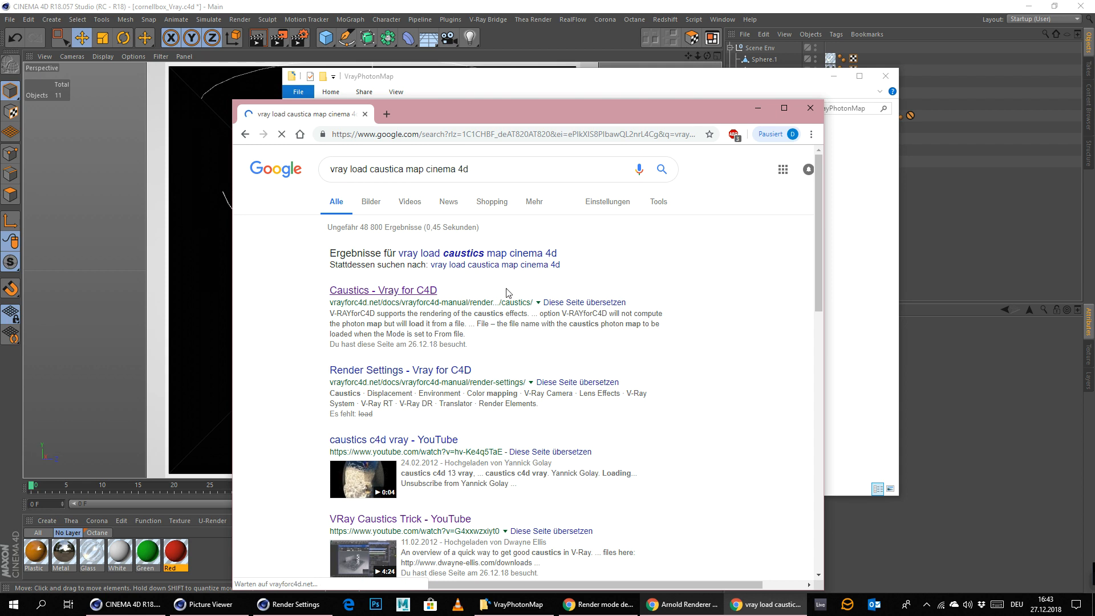
{"action": "left_click_drag", "start_coordinate": [471, 116], "coordinate": [535, 91]}
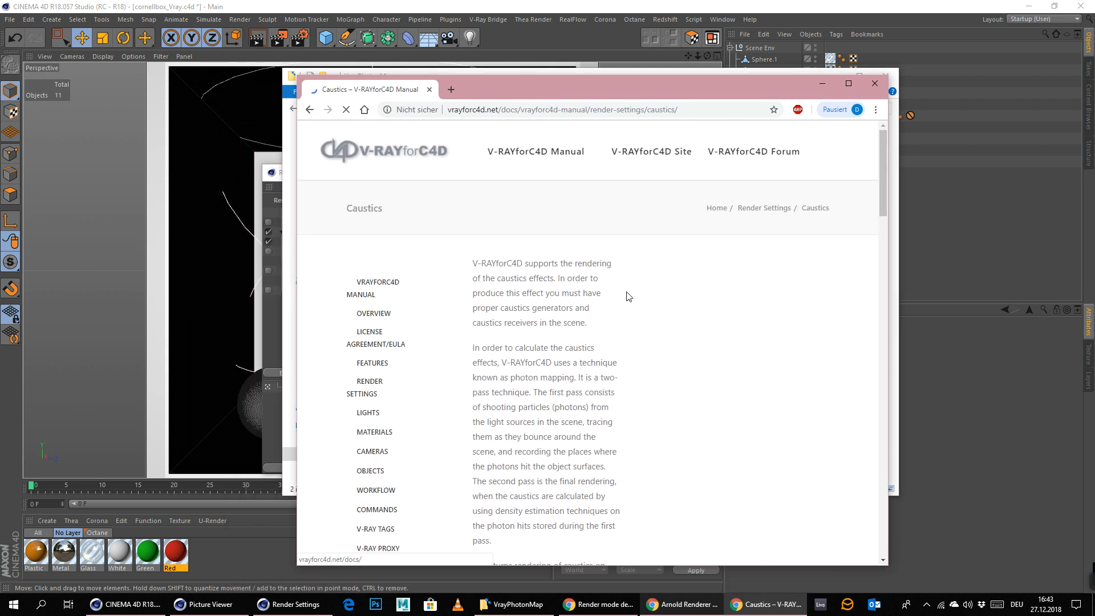
- Read the V-RAYforC4D manual's caustics parameters, including Max density, Show calc. phase and Mode, up to On render end
{"action": "scroll", "coordinate": [606, 330], "scroll_direction": "down", "scroll_amount": 4}
{"action": "scroll", "coordinate": [706, 299], "scroll_direction": "down", "scroll_amount": 10}
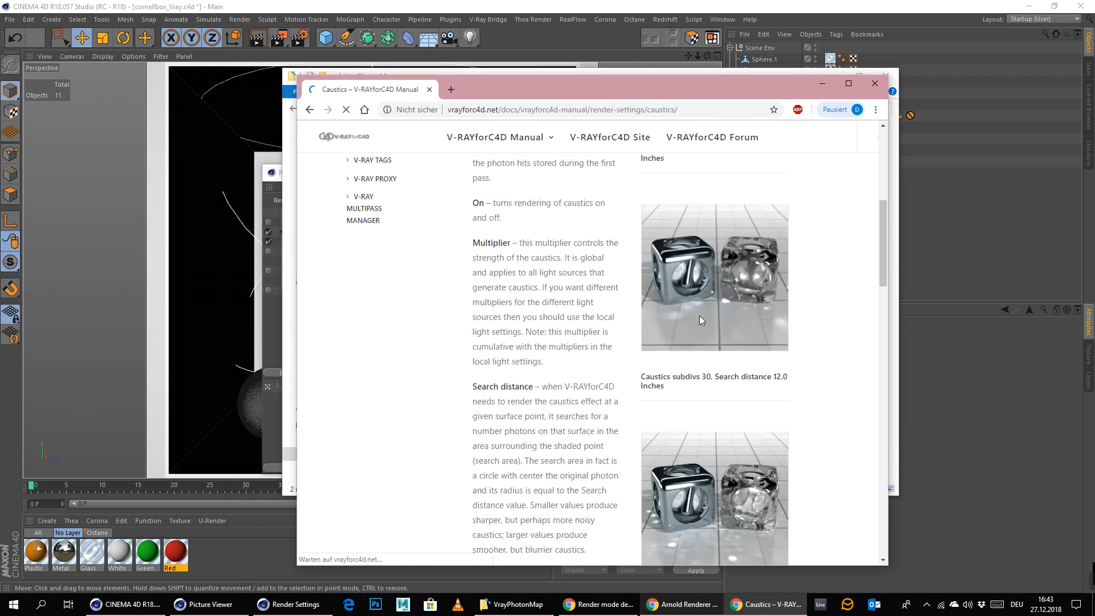
{"action": "scroll", "coordinate": [540, 353], "scroll_direction": "down", "scroll_amount": 8}
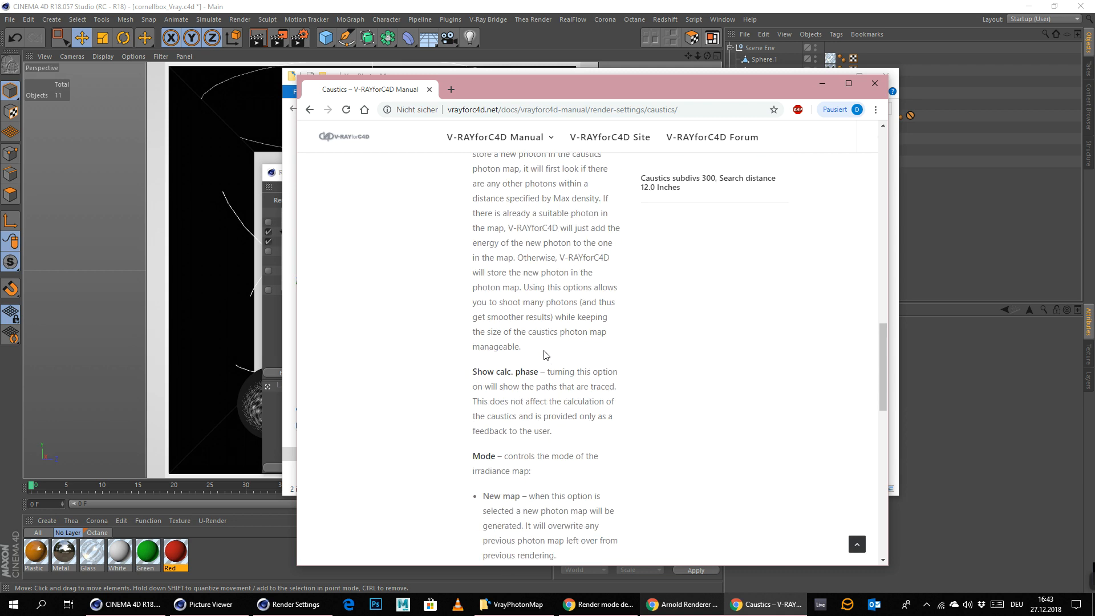
{"action": "left_click_drag", "start_coordinate": [588, 316], "coordinate": [559, 396]}
{"action": "left_click", "coordinate": [566, 355]}
{"action": "left_click", "coordinate": [559, 394]}
{"action": "scroll", "coordinate": [548, 377], "scroll_direction": "down", "scroll_amount": 5}
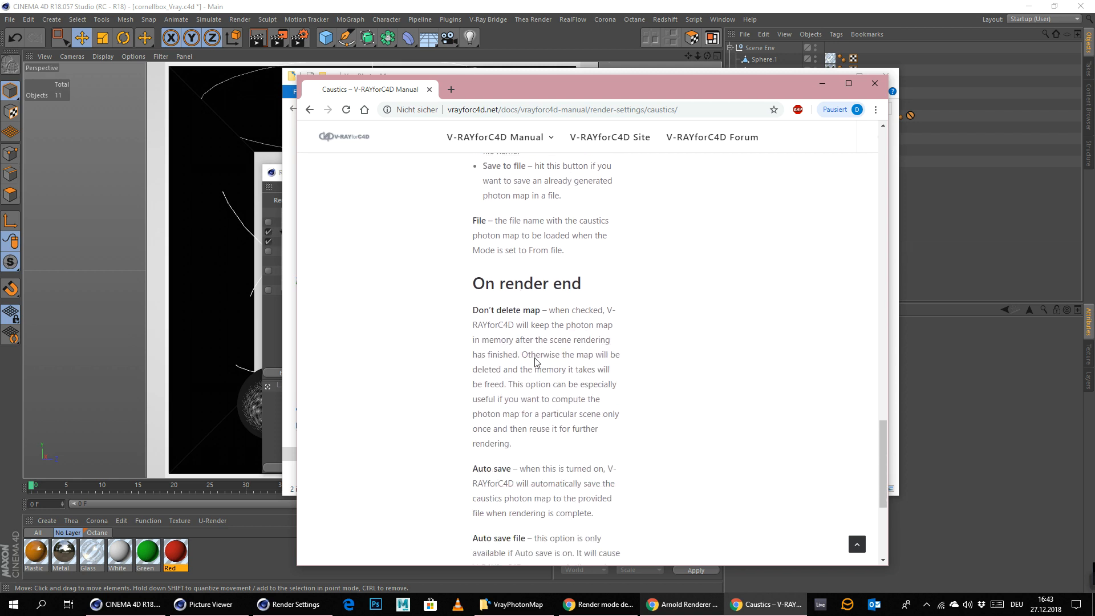
- Examine the Auto save and Auto save file descriptions at the end of the manual's Caustics page
{"action": "scroll", "coordinate": [535, 360], "scroll_direction": "down", "scroll_amount": 4}
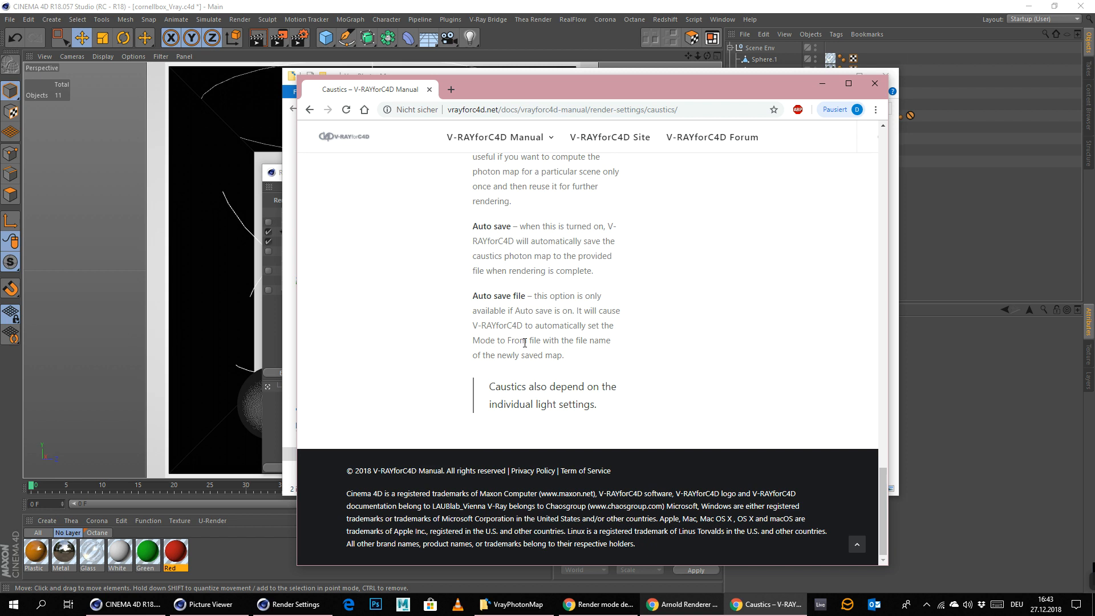
{"action": "left_click_drag", "start_coordinate": [525, 343], "coordinate": [574, 364]}
{"action": "left_click", "coordinate": [577, 363]}
{"action": "left_click_drag", "start_coordinate": [586, 295], "coordinate": [613, 341]}
{"action": "left_click", "coordinate": [562, 326]}
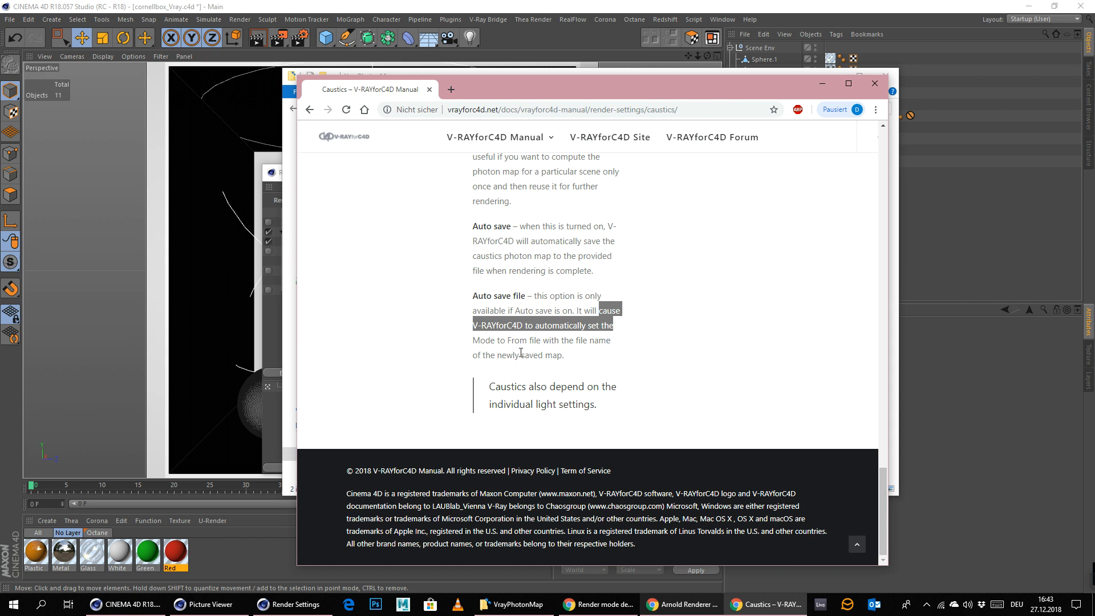
{"action": "left_click_drag", "start_coordinate": [534, 342], "coordinate": [593, 363]}
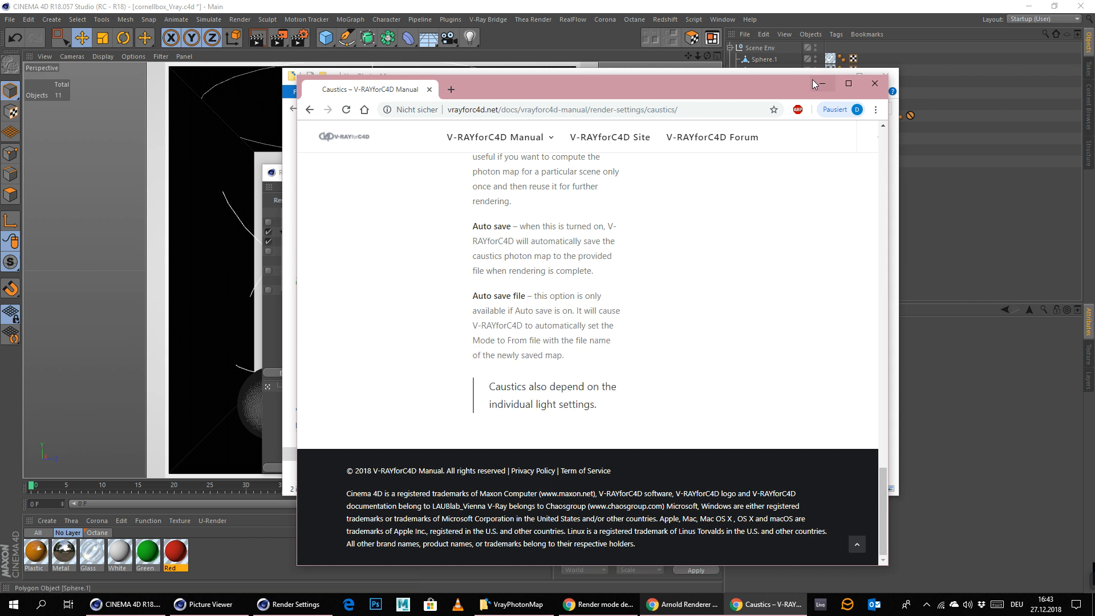
- Return to the V-Ray Caustics settings in Cinema 4D, turn on Don't Delete Map, and check the Antialiasing settings
{"action": "left_click", "coordinate": [822, 83]}
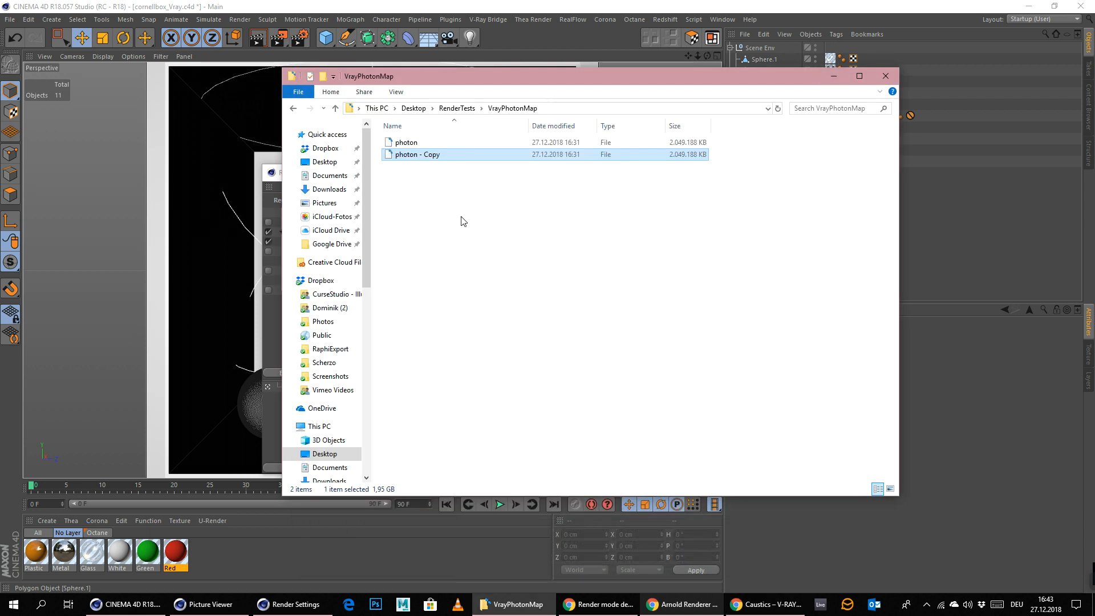
{"action": "left_click", "coordinate": [834, 76]}
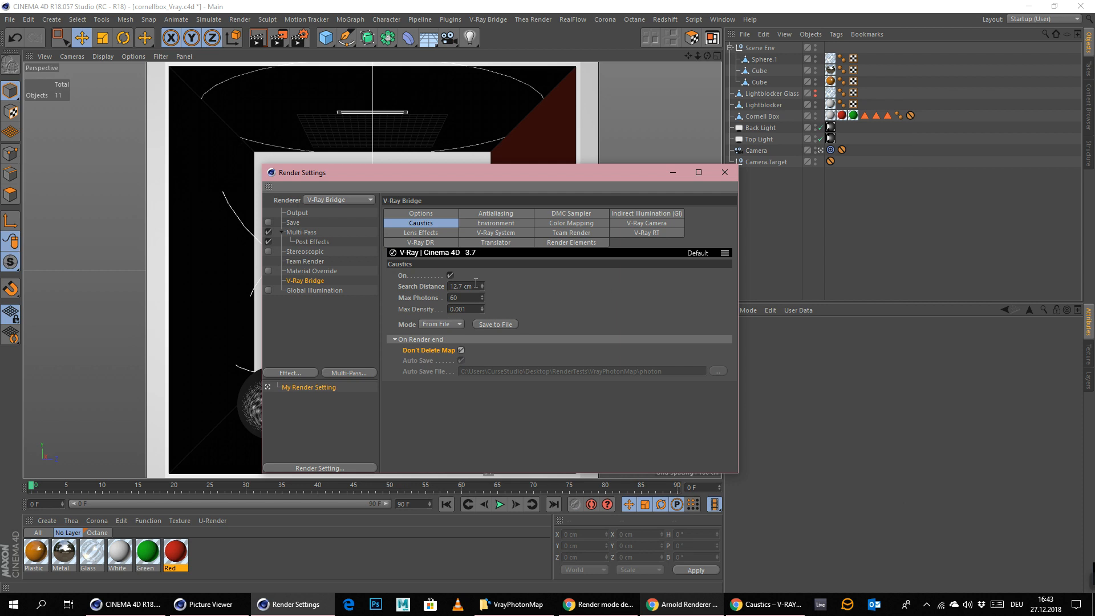
{"action": "left_click", "coordinate": [497, 215]}
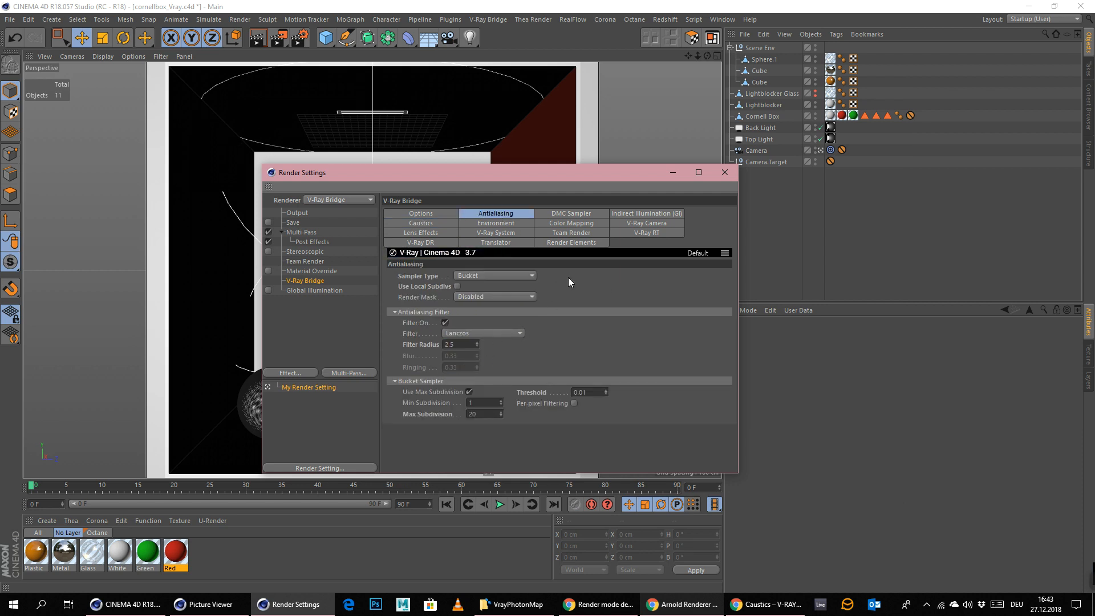
- Close the render settings and render the scene to the Picture Viewer
{"action": "left_click", "coordinate": [724, 172]}
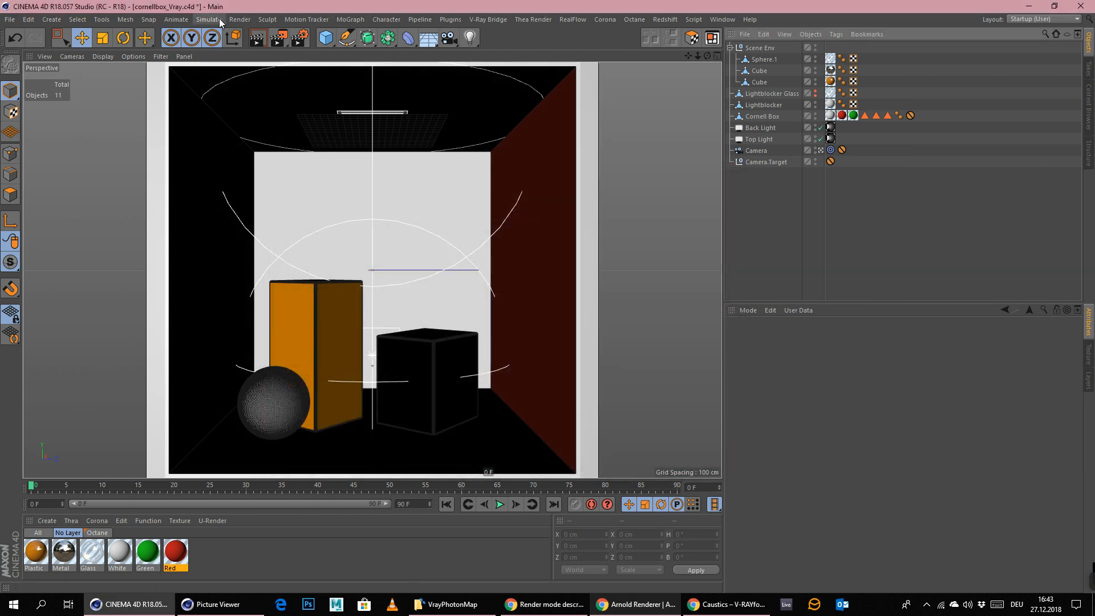
{"action": "left_click", "coordinate": [240, 20]}
{"action": "left_click", "coordinate": [258, 74]}
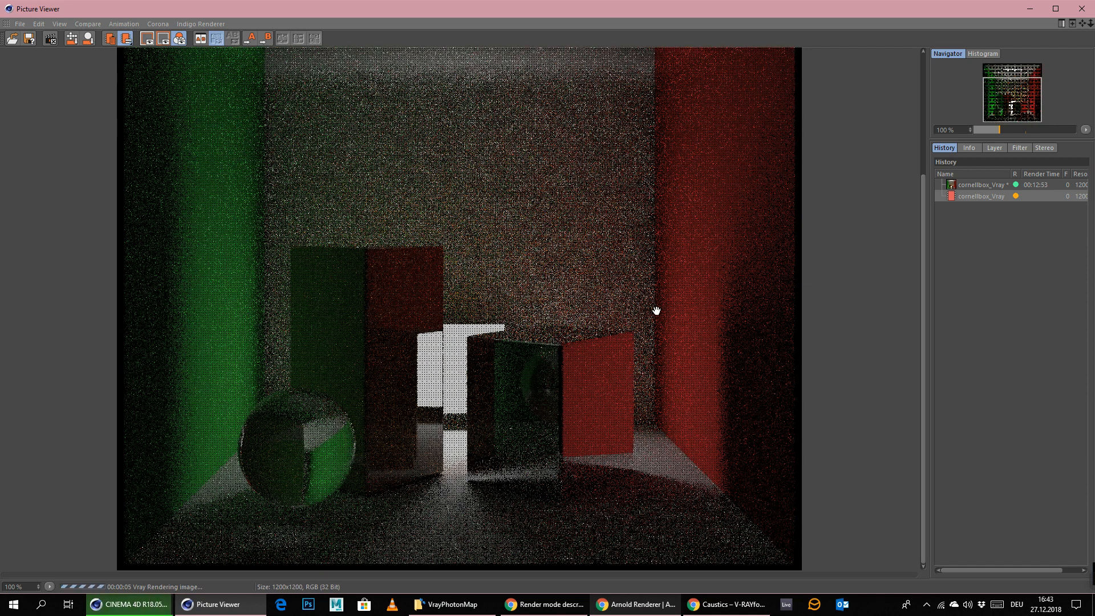
- Select the finished render in the history and rename it as cornellbox_Vray_photon_calculation
{"action": "left_click", "coordinate": [982, 184]}
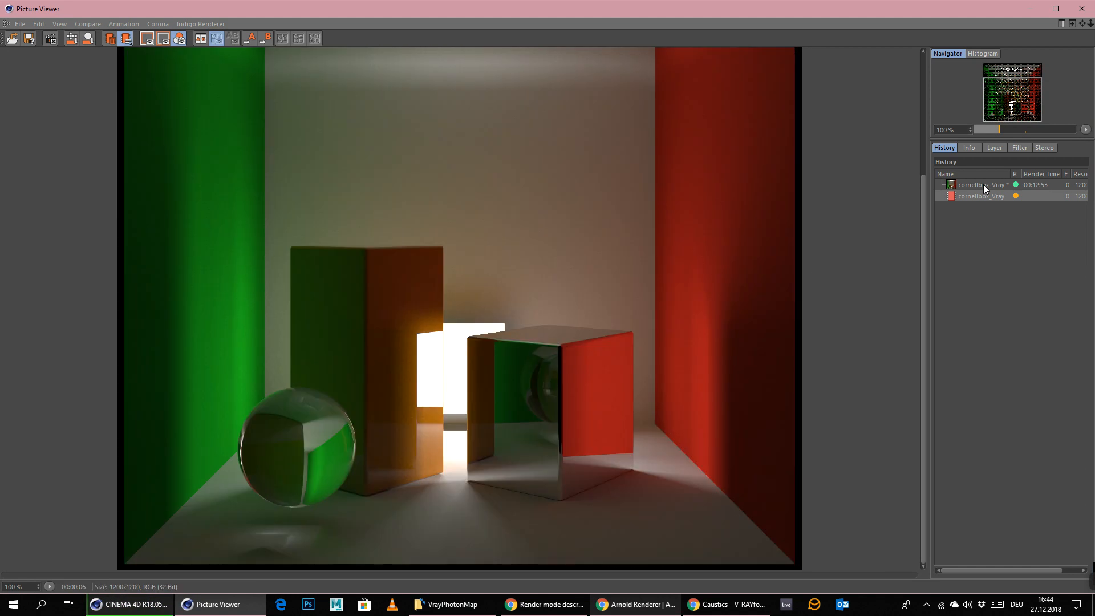
{"action": "left_click", "coordinate": [985, 196]}
{"action": "left_click", "coordinate": [973, 186]}
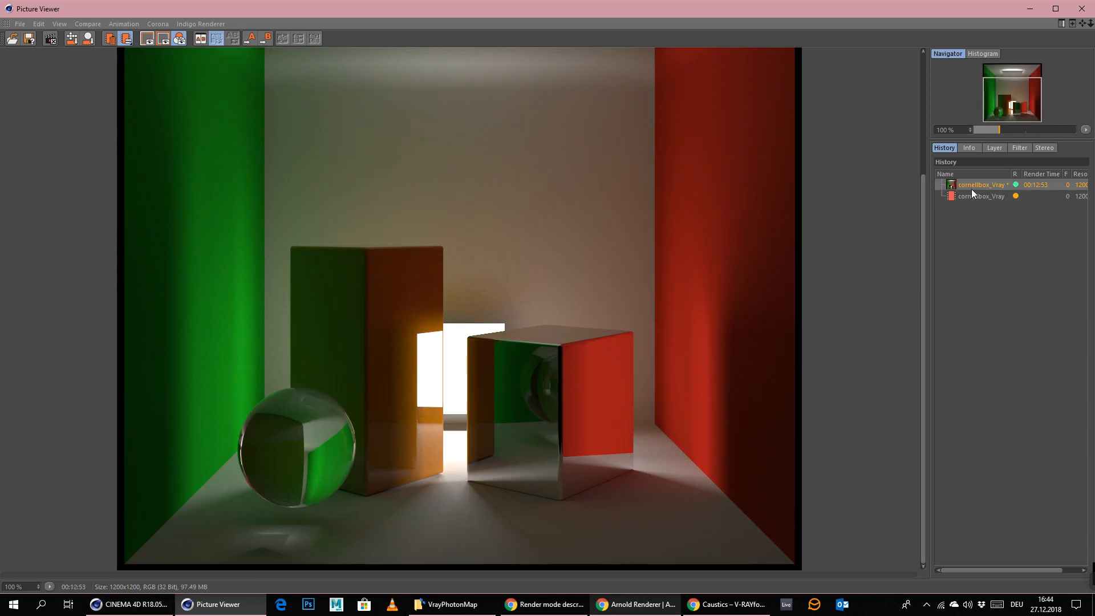
{"action": "double_click", "coordinate": [978, 187]}
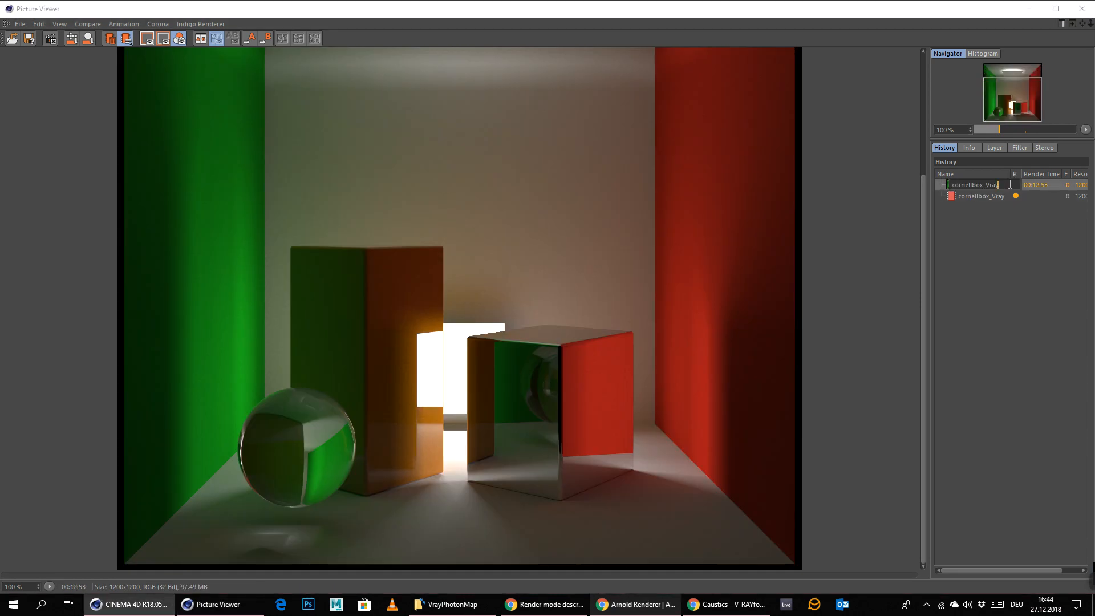
{"action": "type", "text": "_photon_calculation"}
{"action": "key", "text": "Return"}
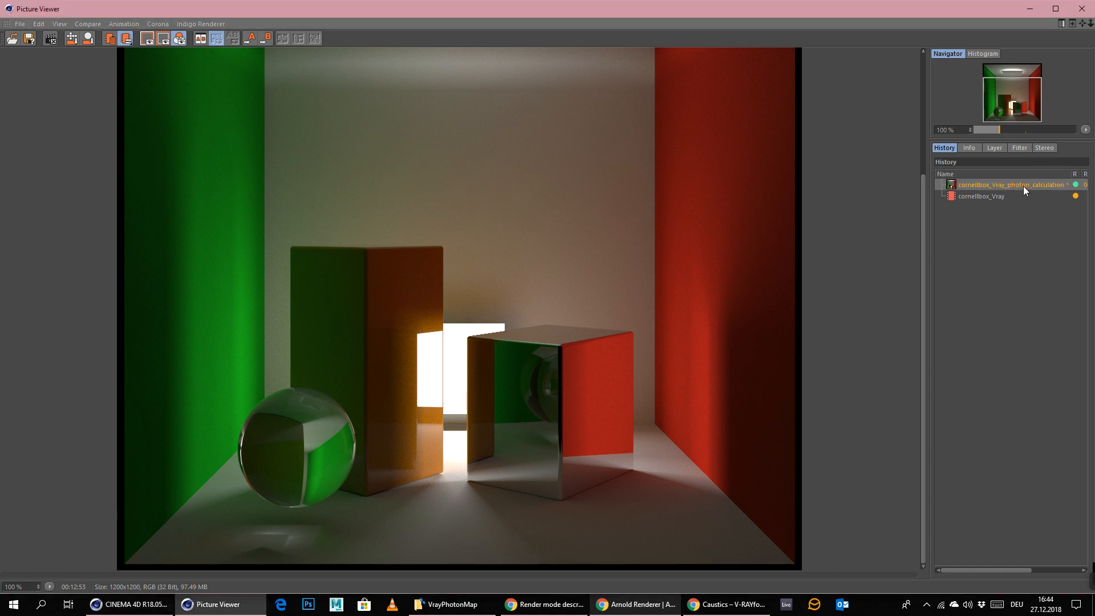
- Append _12_53mins to the finished render's name in the history
{"action": "right_click", "coordinate": [1041, 184]}
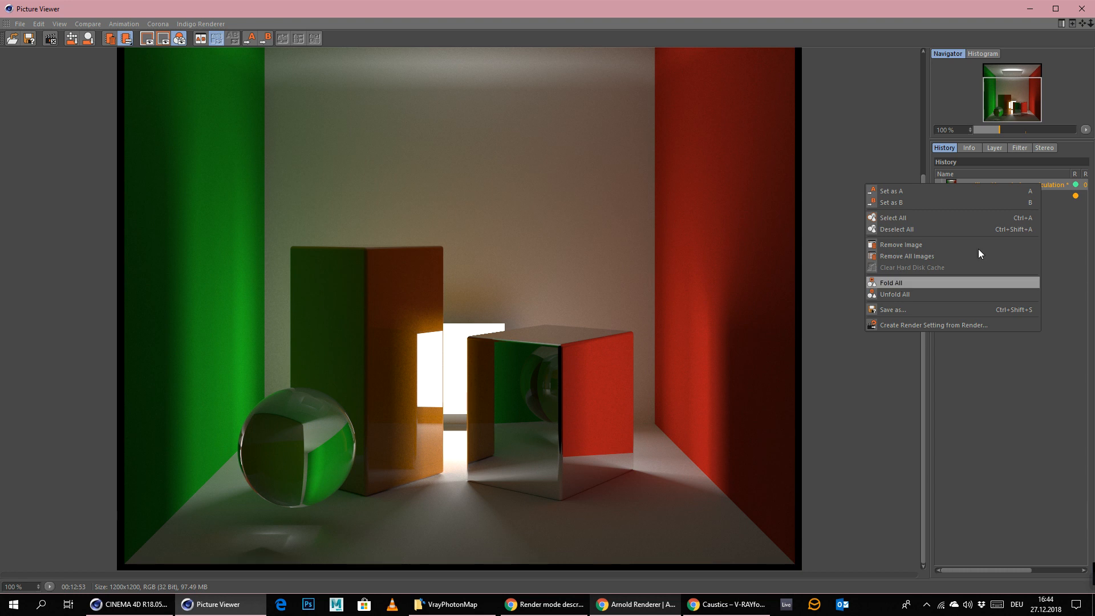
{"action": "double_click", "coordinate": [1064, 184]}
{"action": "left_click", "coordinate": [1071, 185]}
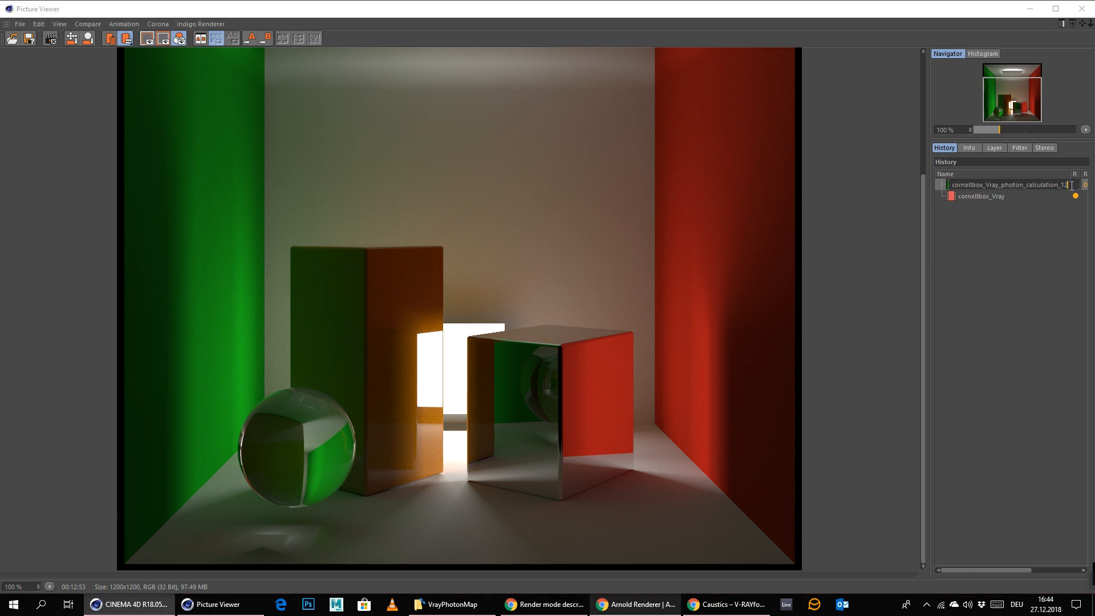
{"action": "type", "text": "583"}
{"action": "key", "text": "BackSpace"}
{"action": "key", "text": "BackSpace"}
{"action": "type", "text": "3min"}
{"action": "key", "text": "Return"}
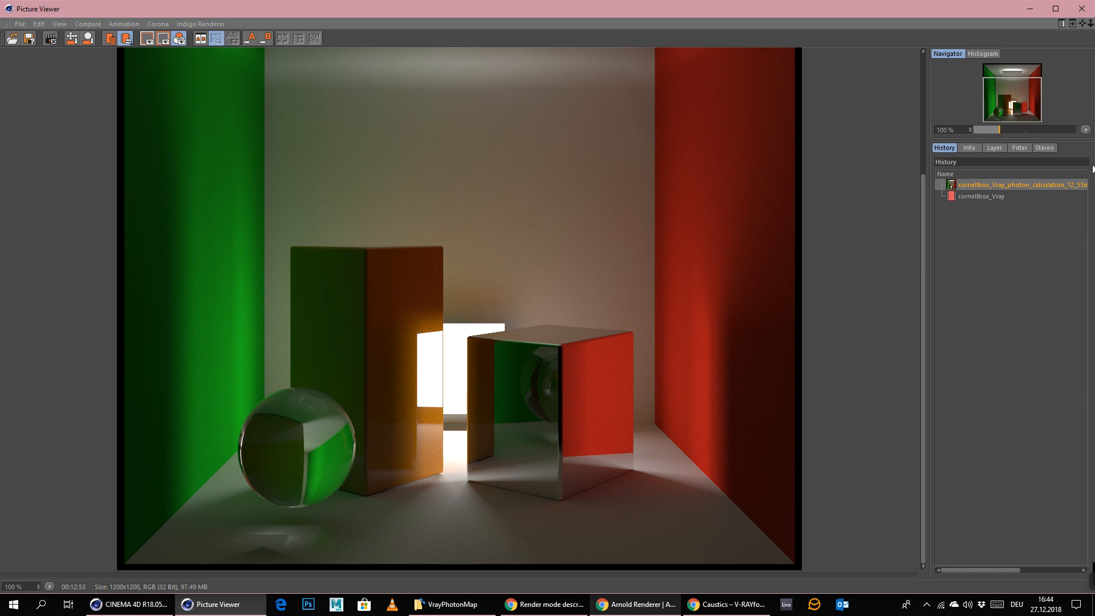
- Start saving the finished render as a still image in JPEG format
{"action": "right_click", "coordinate": [1009, 189]}
{"action": "left_click", "coordinate": [865, 310]}
{"action": "left_click", "coordinate": [860, 232]}
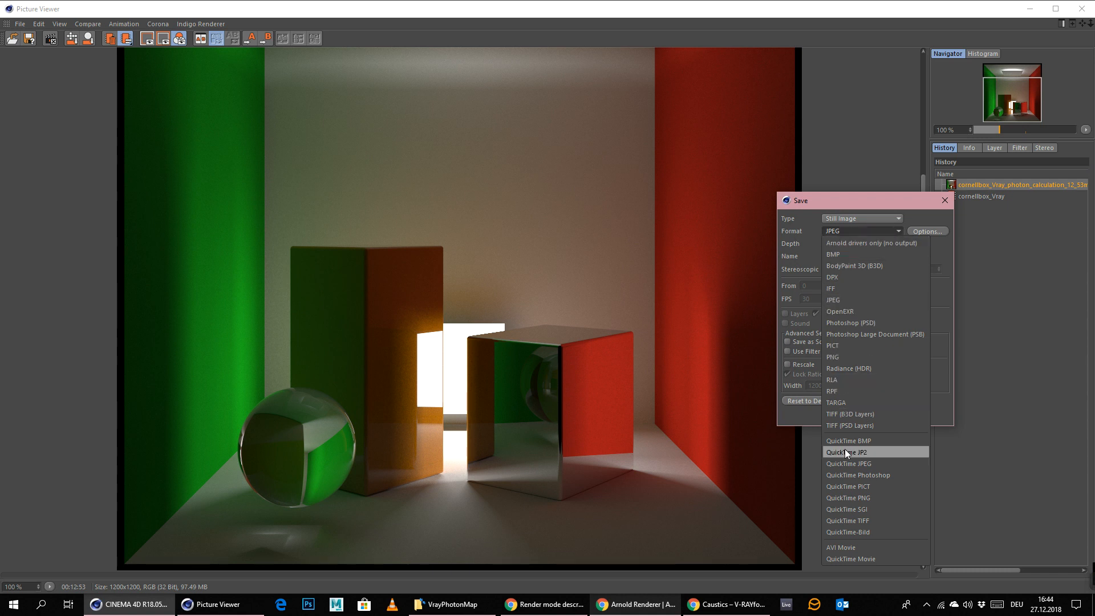
{"action": "left_click", "coordinate": [846, 302]}
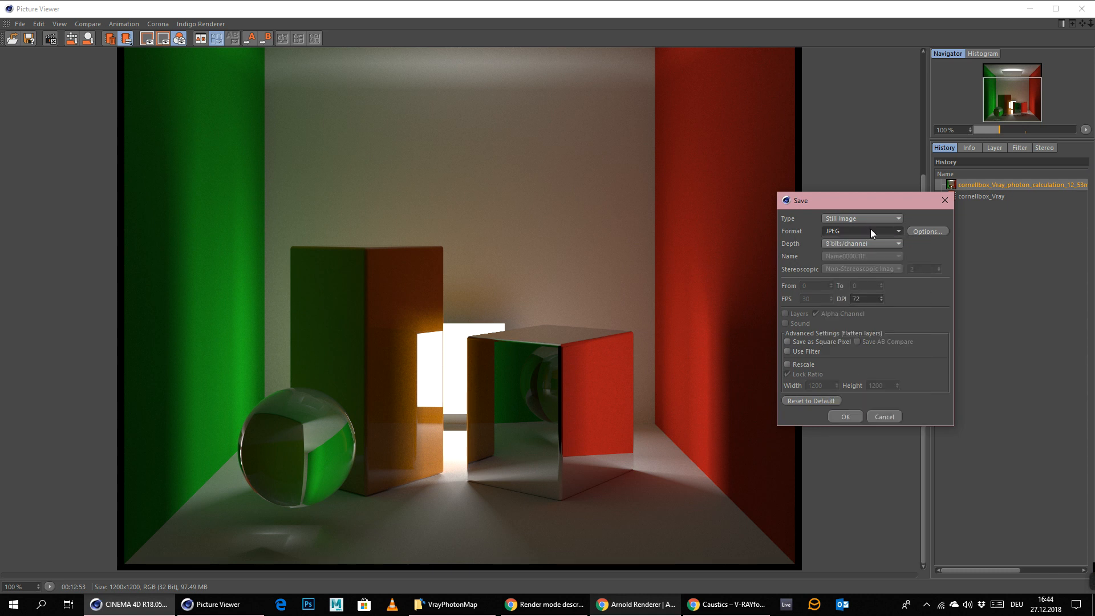
{"action": "left_click", "coordinate": [843, 416]}
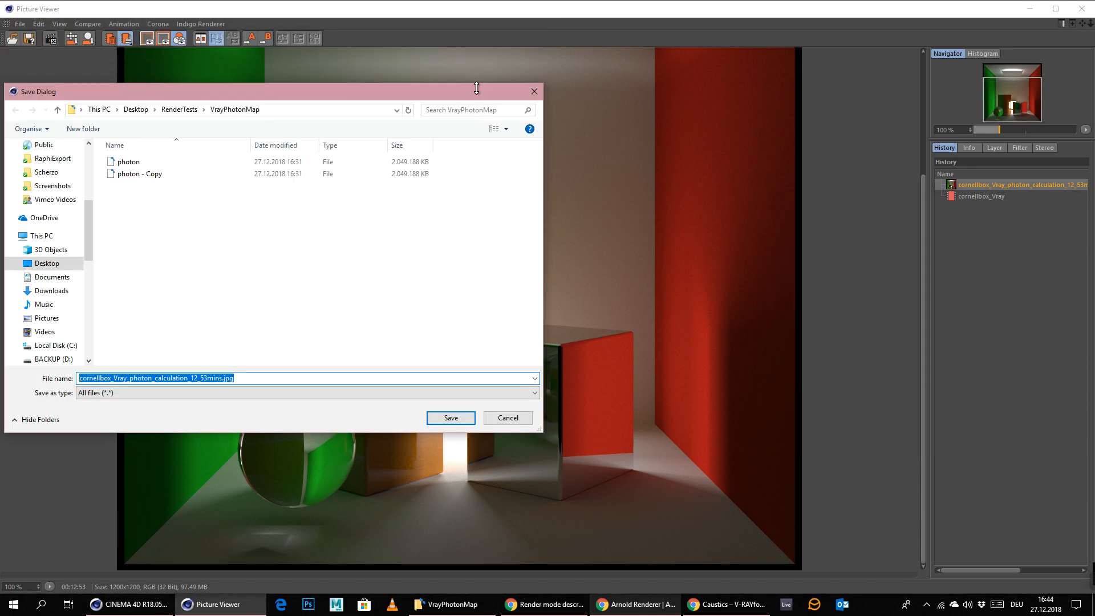
- Create a new folder named Rendertimes inside the RenderTests folder
{"action": "left_click_drag", "start_coordinate": [237, 91], "coordinate": [534, 111]}
{"action": "left_click", "coordinate": [477, 130]}
{"action": "right_click", "coordinate": [513, 382]}
{"action": "mouse_move", "coordinate": [474, 524]}
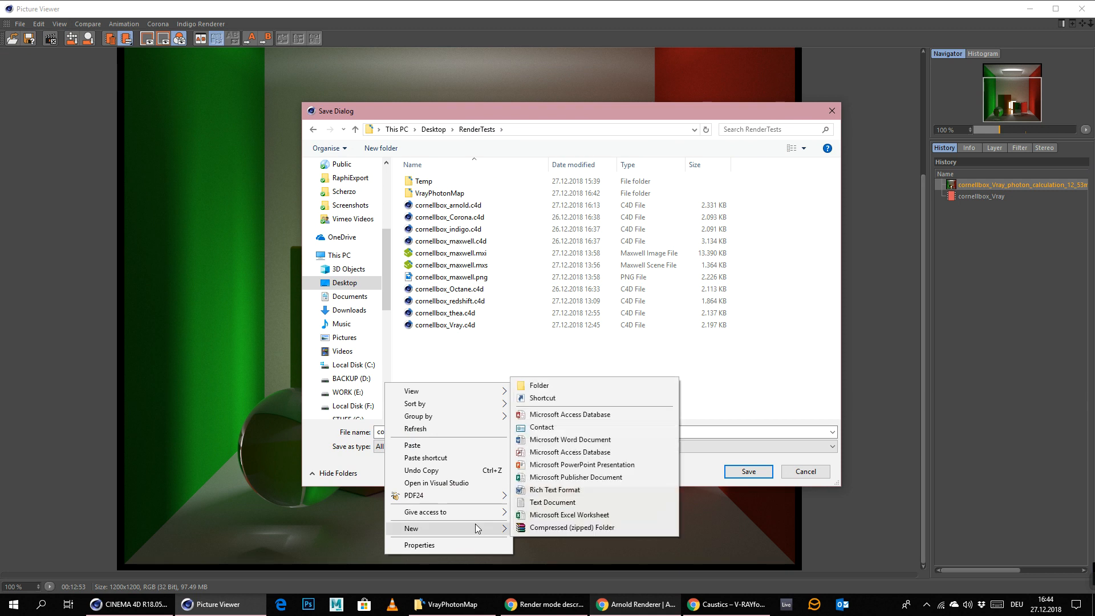
{"action": "left_click", "coordinate": [565, 388]}
{"action": "type", "text": "Rendertimes"}
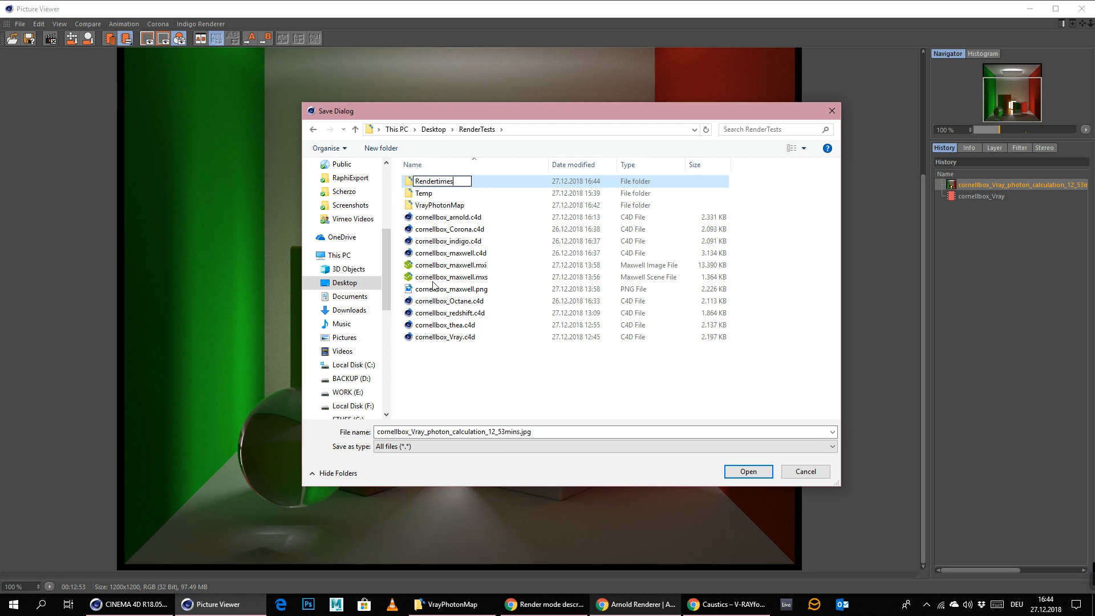
{"action": "left_click", "coordinate": [488, 346]}
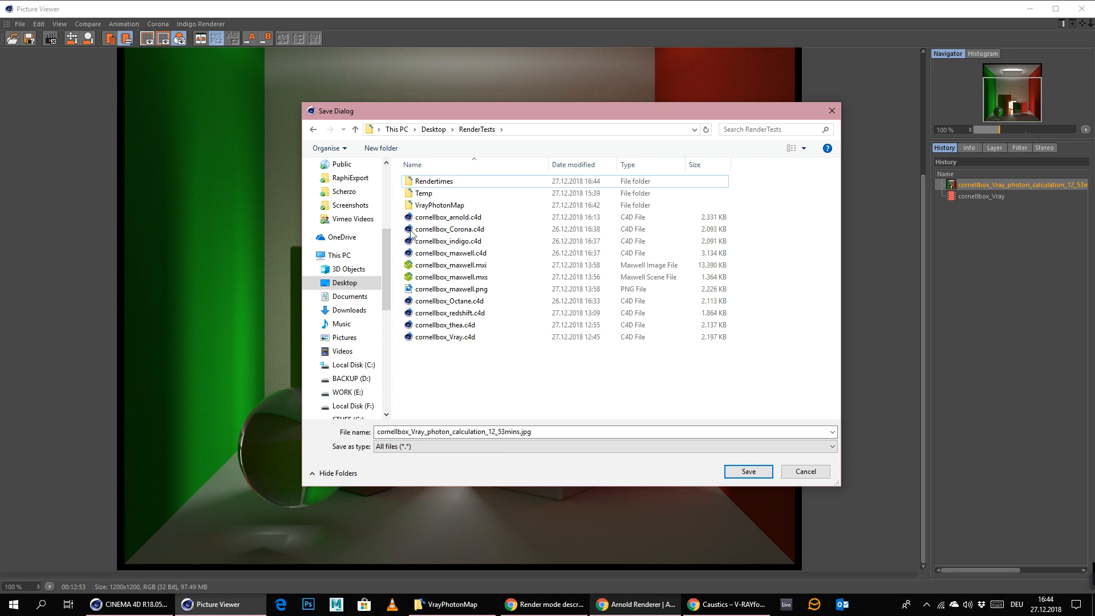
- Save the image in the Rendertimes folder as Vray_photon_calculation_12_53mins.jpg
{"action": "double_click", "coordinate": [427, 180]}
{"action": "left_click", "coordinate": [398, 437]}
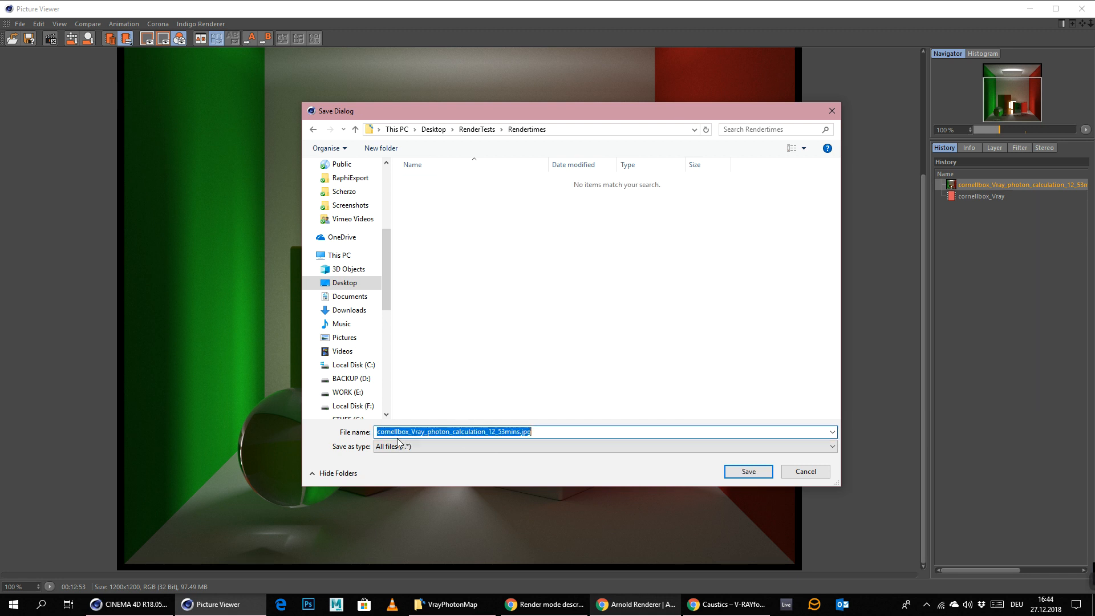
{"action": "left_click_drag", "start_coordinate": [412, 434], "coordinate": [326, 435]}
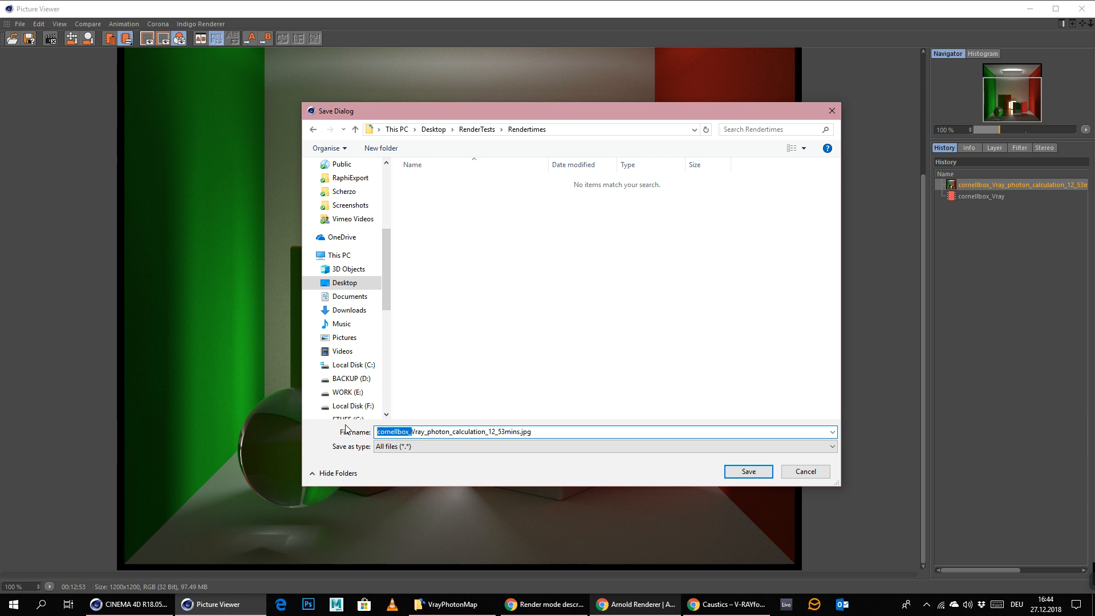
{"action": "key", "text": "BackSpace"}
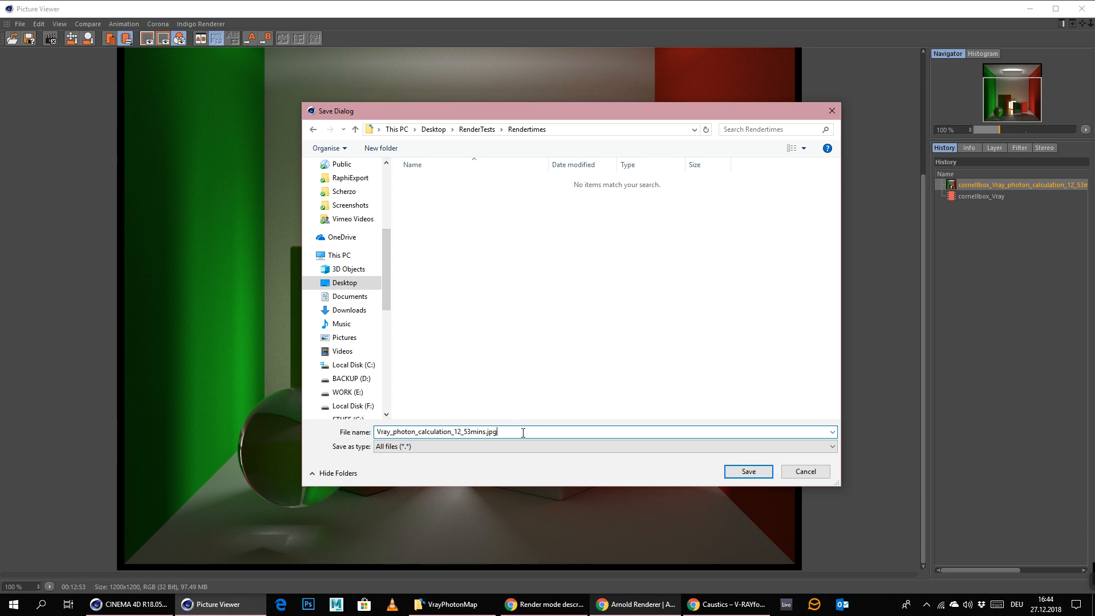
{"action": "left_click", "coordinate": [744, 472]}
- View the running cornellbox_Vray render and check it against the finished photon-calculation render
{"action": "left_click", "coordinate": [981, 197]}
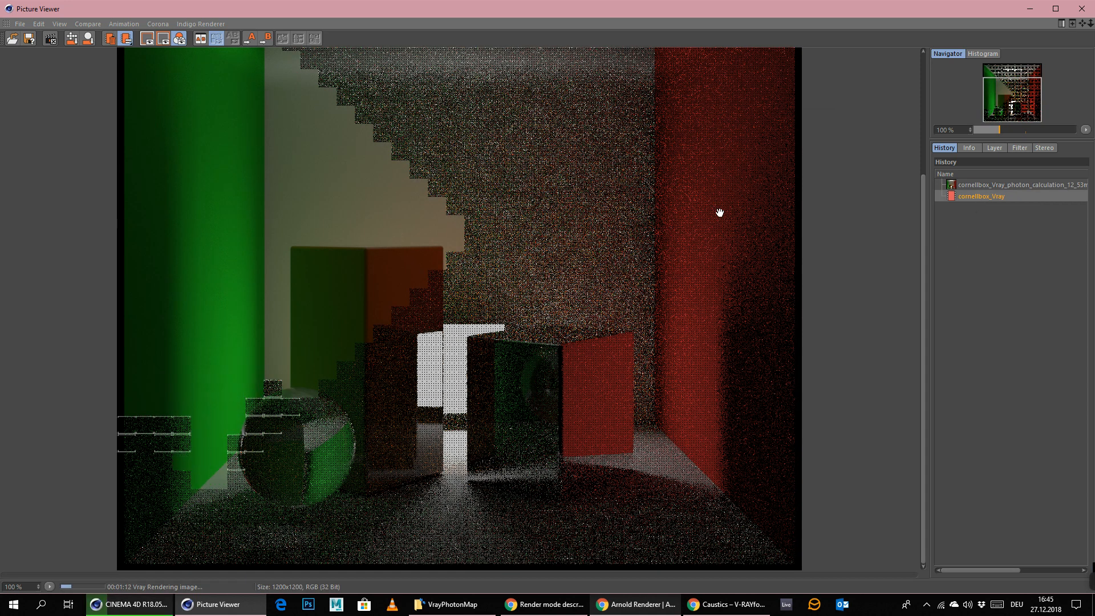
{"action": "left_click_drag", "start_coordinate": [553, 236], "coordinate": [582, 189]}
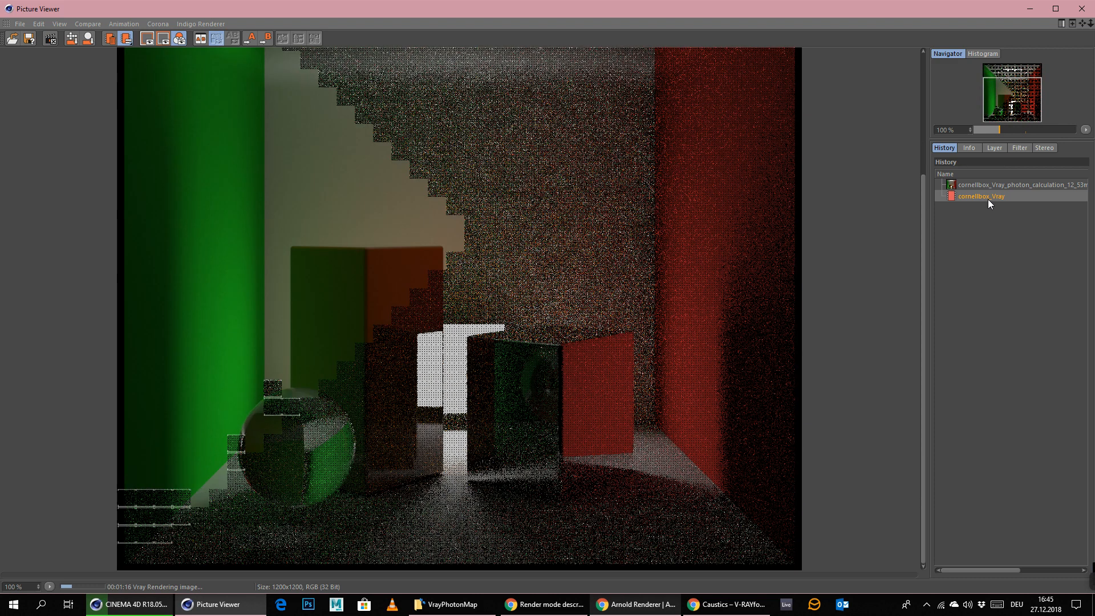
{"action": "left_click", "coordinate": [982, 184]}
{"action": "left_click", "coordinate": [972, 198]}
{"action": "mouse_move", "coordinate": [1035, 578]}
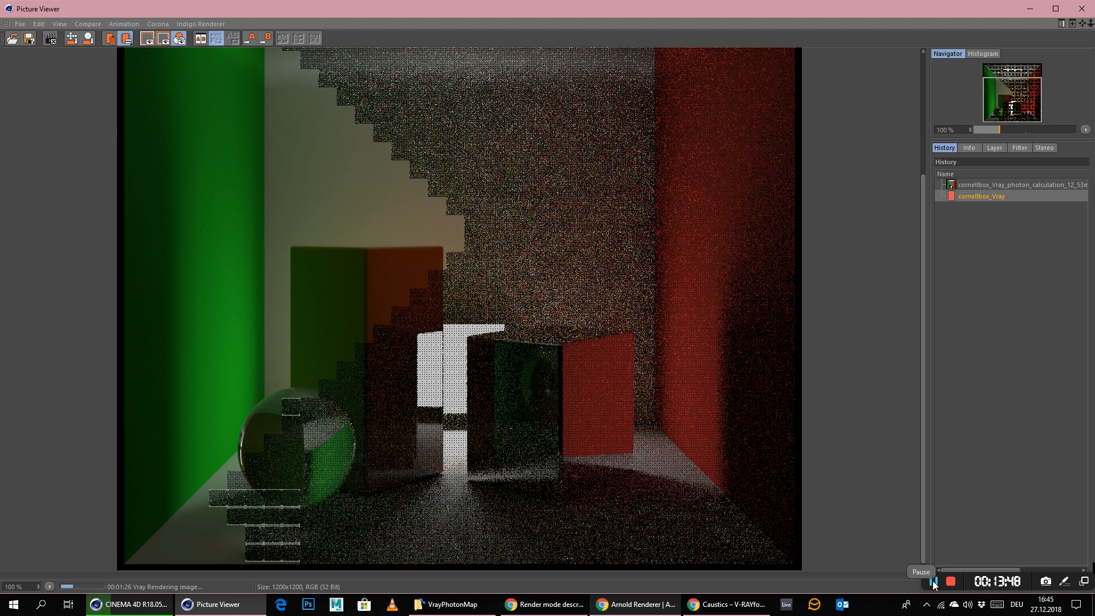
{"action": "left_click", "coordinate": [934, 582]}
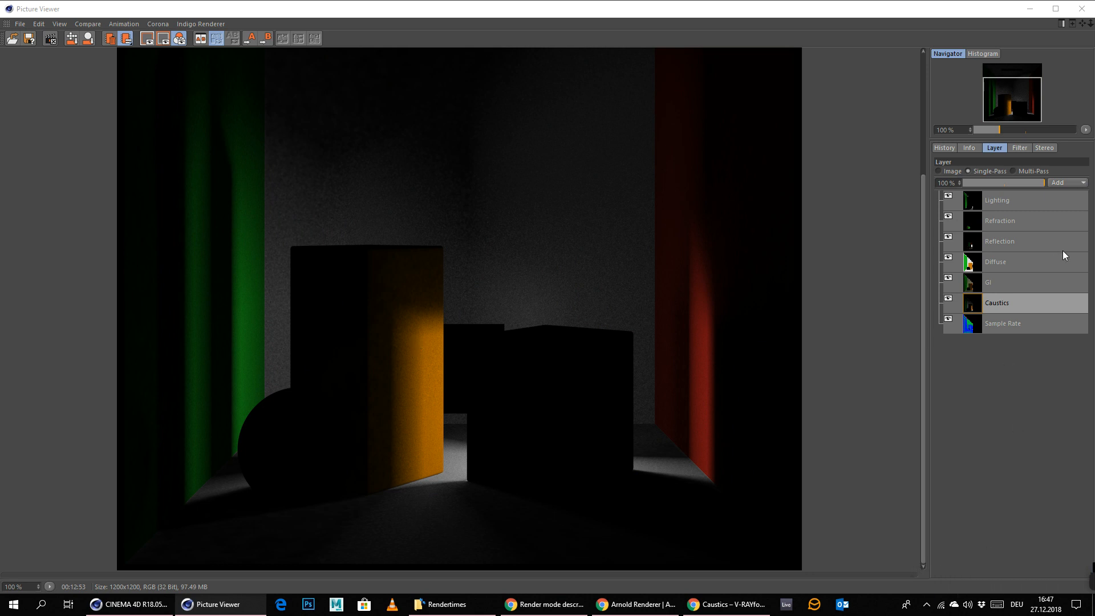
- Examine the finished render's Caustics pass against the full image and the running render, ending on the full image
{"action": "left_click", "coordinate": [939, 171]}
{"action": "left_click", "coordinate": [970, 171]}
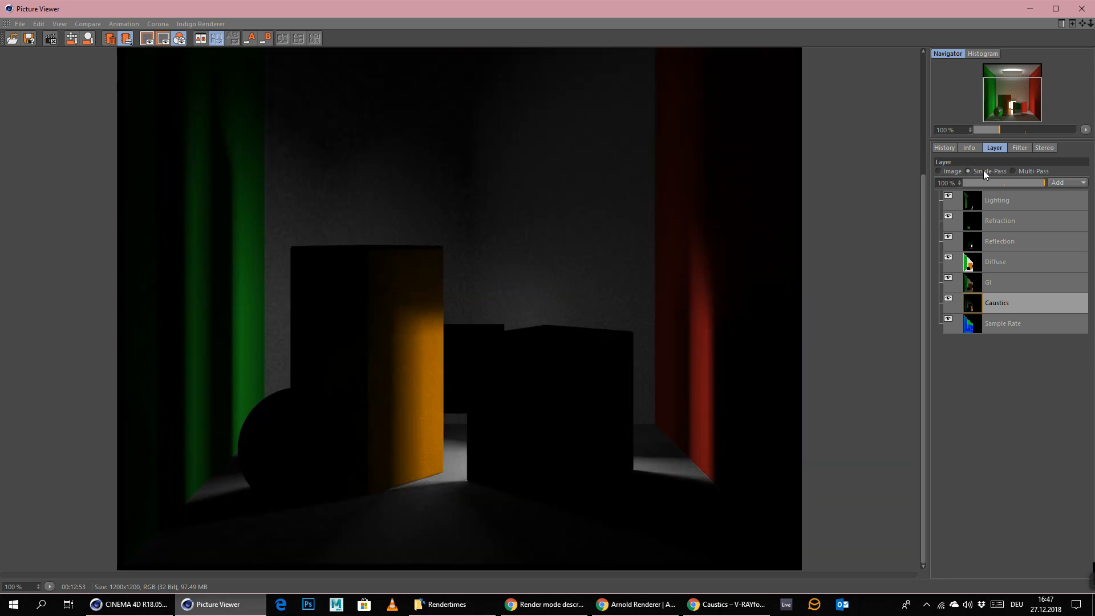
{"action": "left_click", "coordinate": [945, 149]}
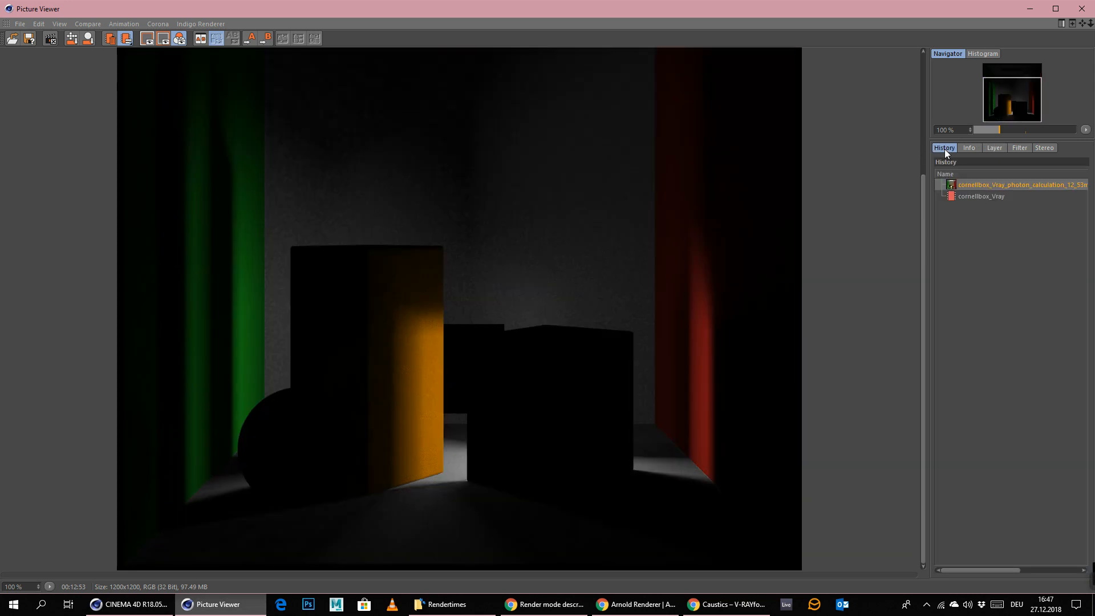
{"action": "left_click", "coordinate": [977, 196]}
{"action": "left_click", "coordinate": [987, 184]}
{"action": "left_click", "coordinate": [977, 196]}
{"action": "left_click", "coordinate": [991, 185]}
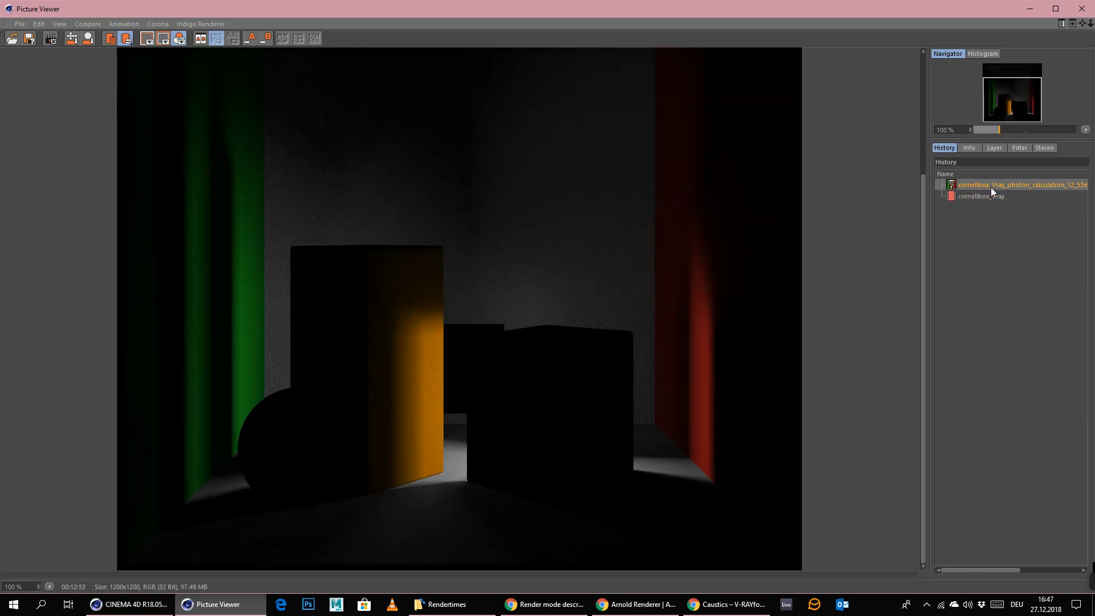
{"action": "left_click", "coordinate": [994, 149]}
{"action": "left_click", "coordinate": [966, 324]}
{"action": "left_click", "coordinate": [945, 148]}
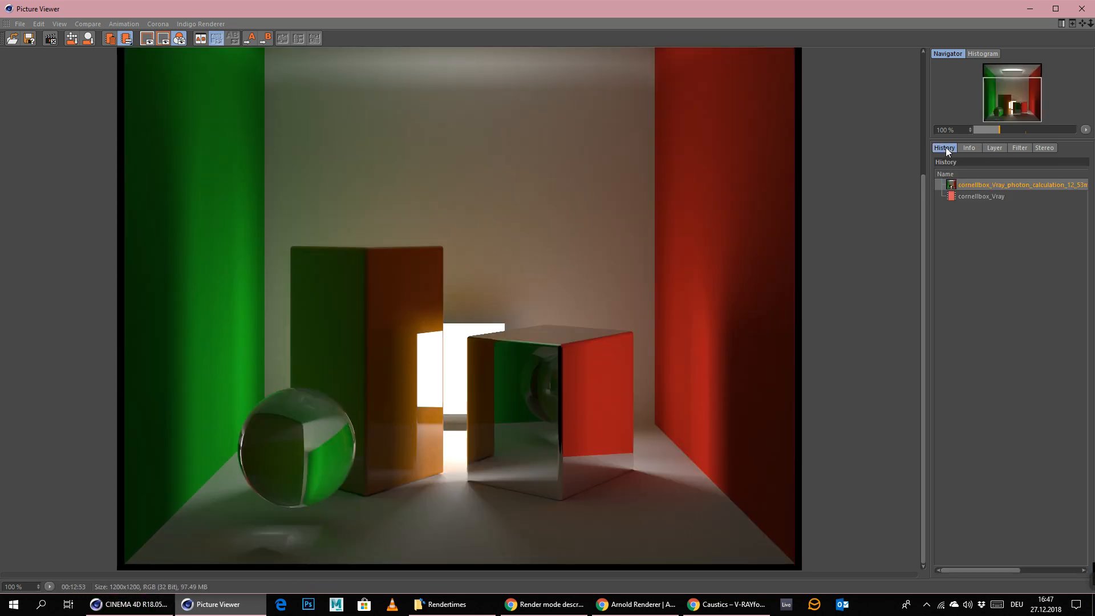
- Alternate between the running render and the finished photon-calculation render to compare the lighting on the orange box and walls
{"action": "left_click", "coordinate": [987, 193]}
{"action": "left_click", "coordinate": [996, 182]}
{"action": "left_click", "coordinate": [991, 195]}
{"action": "left_click", "coordinate": [1007, 183]}
{"action": "left_click", "coordinate": [1001, 194]}
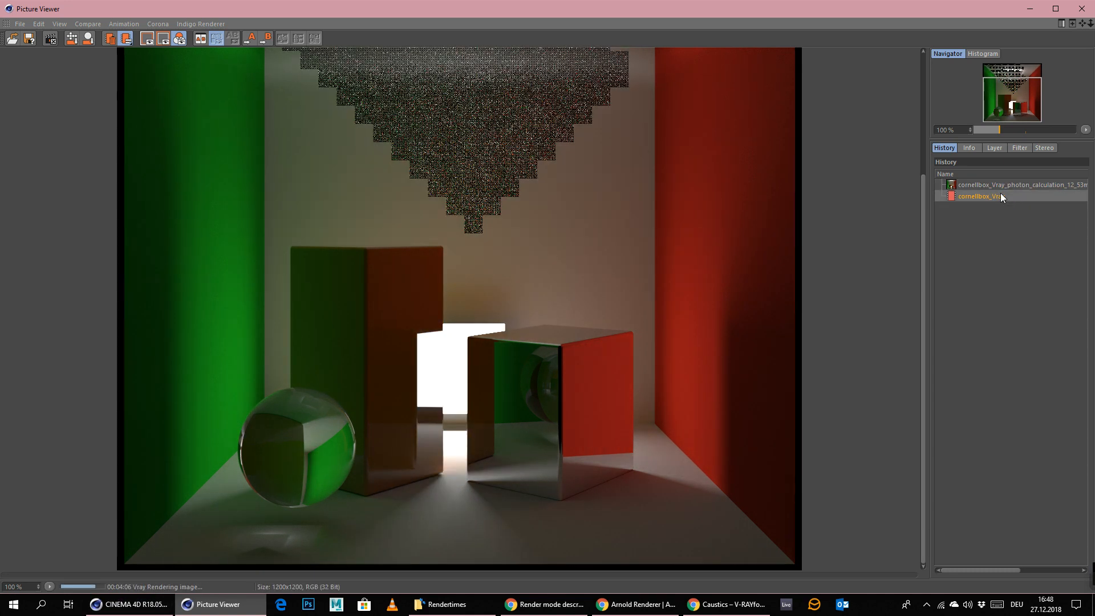
{"action": "left_click", "coordinate": [1008, 183]}
{"action": "left_click", "coordinate": [1005, 194]}
{"action": "left_click", "coordinate": [1012, 184]}
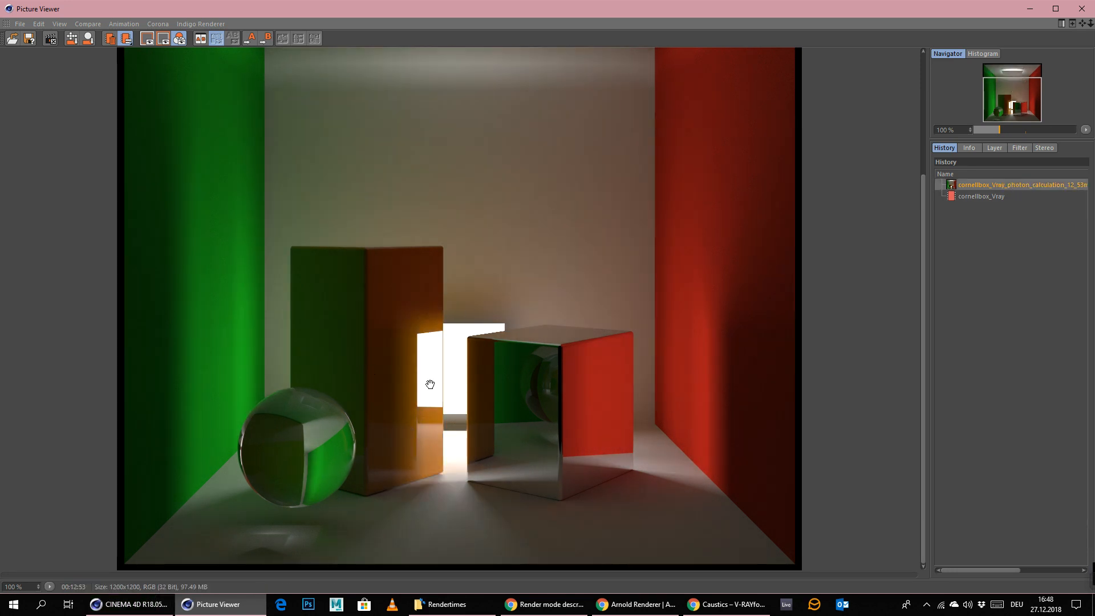
{"action": "left_click", "coordinate": [1003, 197]}
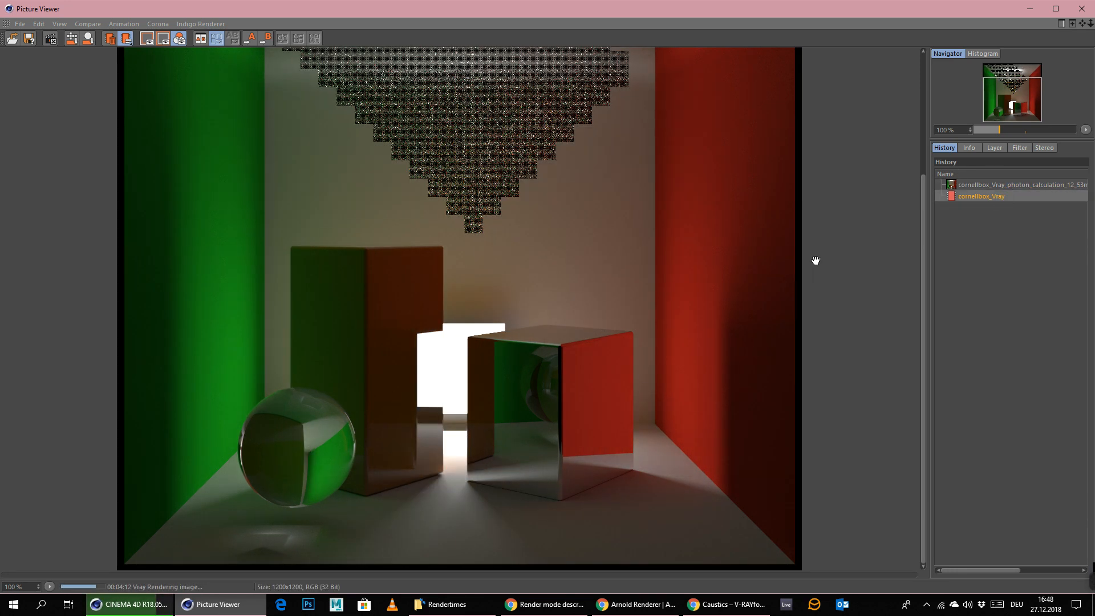
{"action": "left_click", "coordinate": [985, 186]}
{"action": "left_click", "coordinate": [985, 197]}
- Set up an A/B comparison with the finished photon-calculation render as A and the running render as B
{"action": "left_click", "coordinate": [266, 40]}
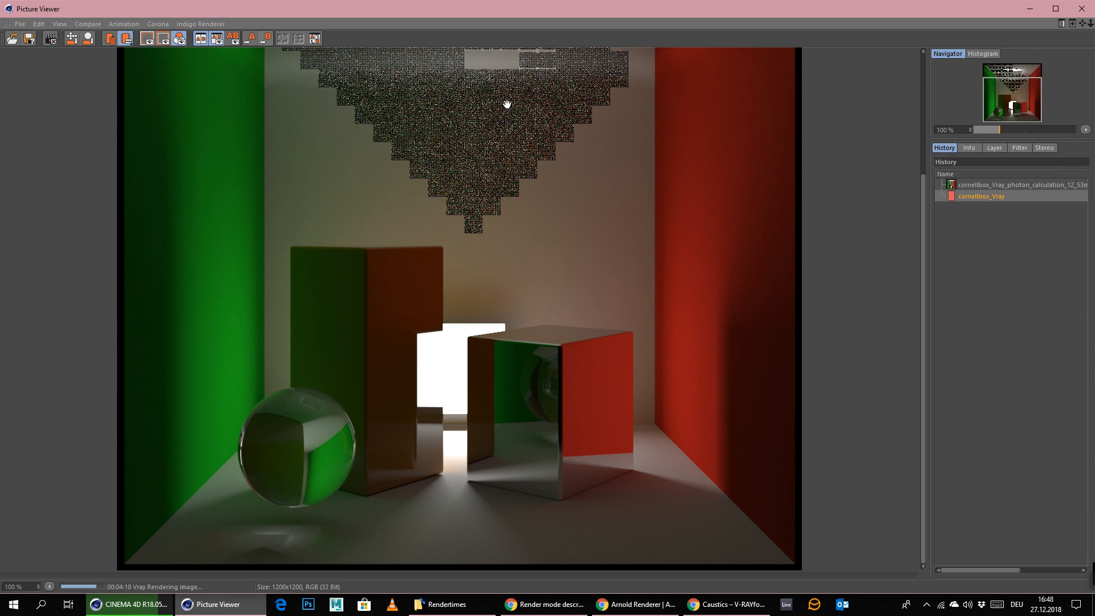
{"action": "left_click", "coordinate": [994, 186]}
{"action": "left_click_drag", "start_coordinate": [932, 216], "coordinate": [892, 215]}
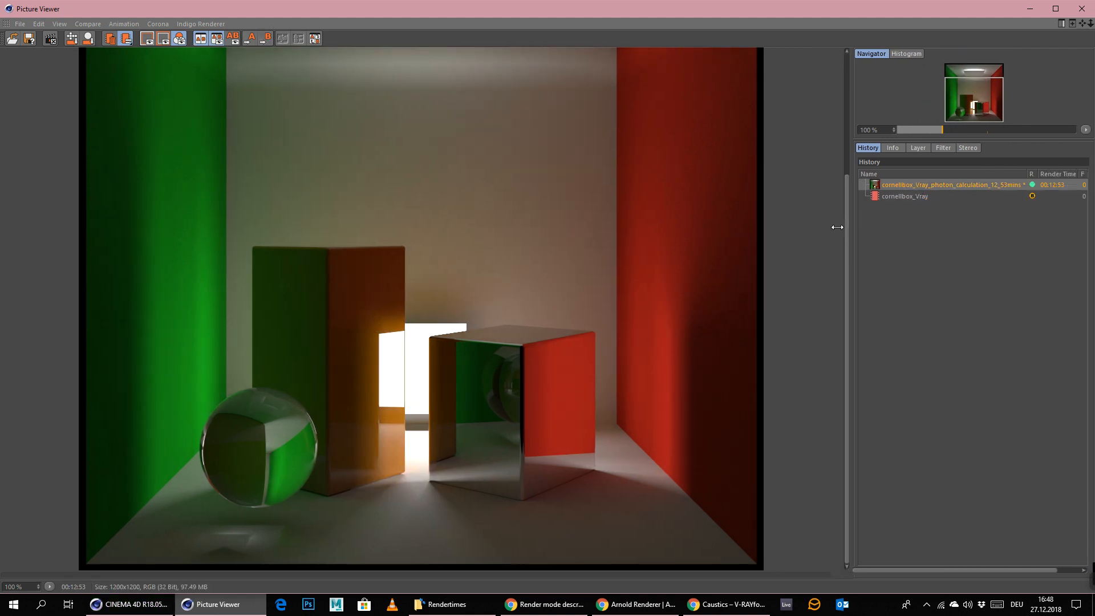
{"action": "left_click", "coordinate": [946, 197]}
{"action": "left_click", "coordinate": [949, 188]}
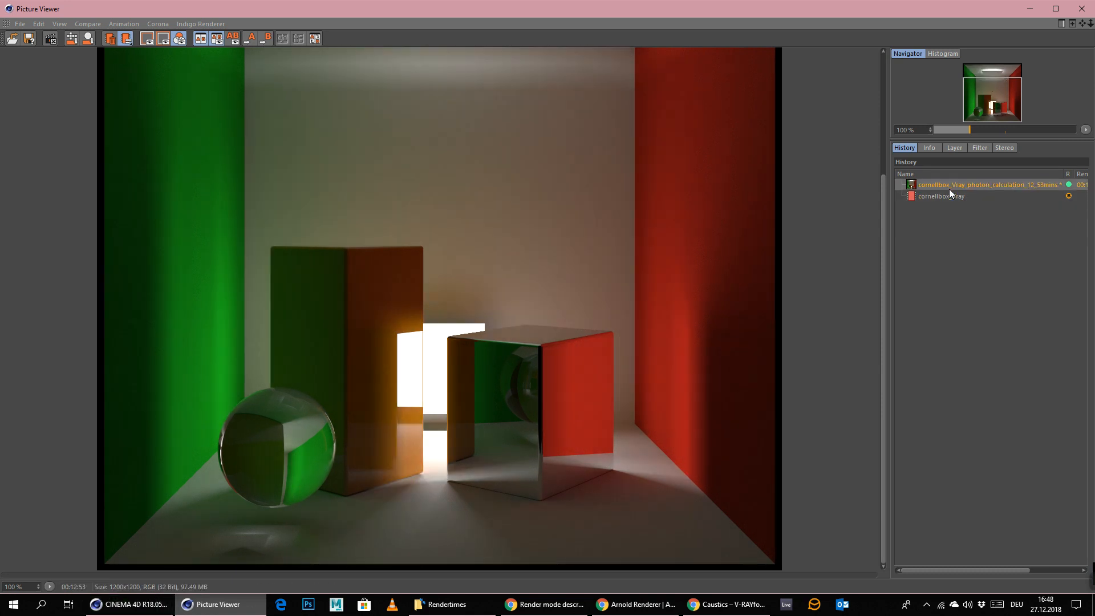
{"action": "left_click", "coordinate": [249, 42]}
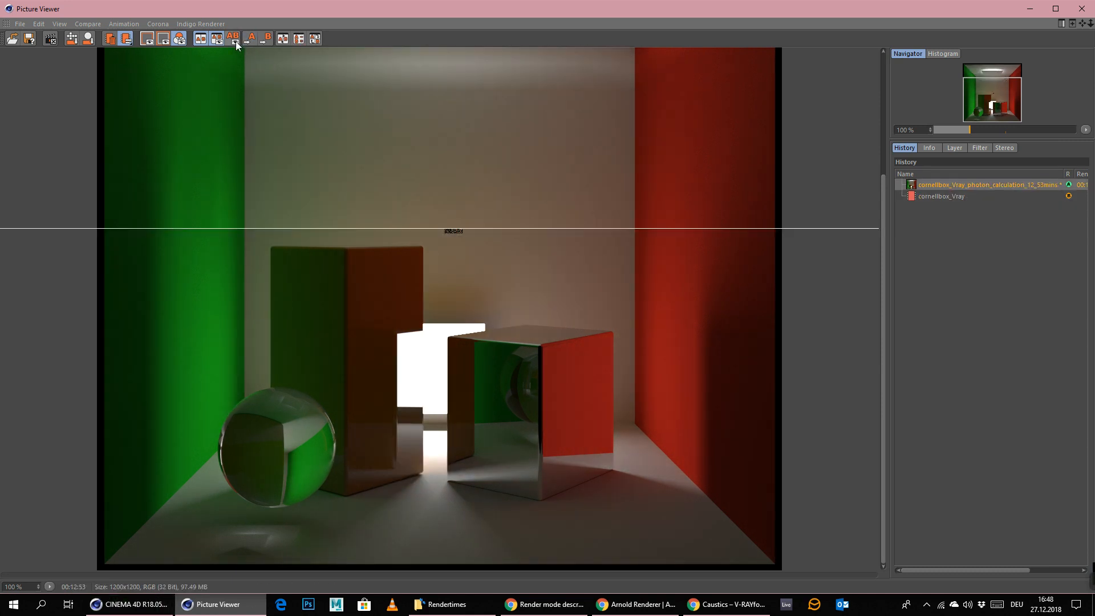
{"action": "left_click", "coordinate": [233, 40]}
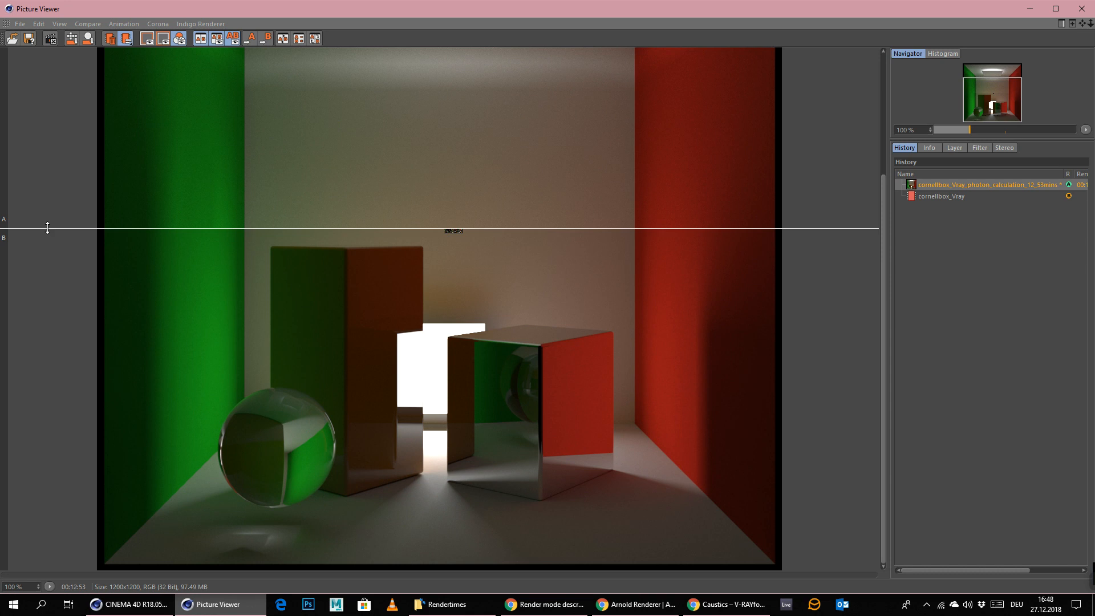
- Show the whole image at 64 % and sweep the A/B divider down past its lower edge to compare both renders
{"action": "scroll", "coordinate": [70, 202], "scroll_direction": "down", "scroll_amount": 2}
{"action": "left_click_drag", "start_coordinate": [127, 309], "coordinate": [214, 421]}
{"action": "left_click_drag", "start_coordinate": [210, 332], "coordinate": [320, 560]}
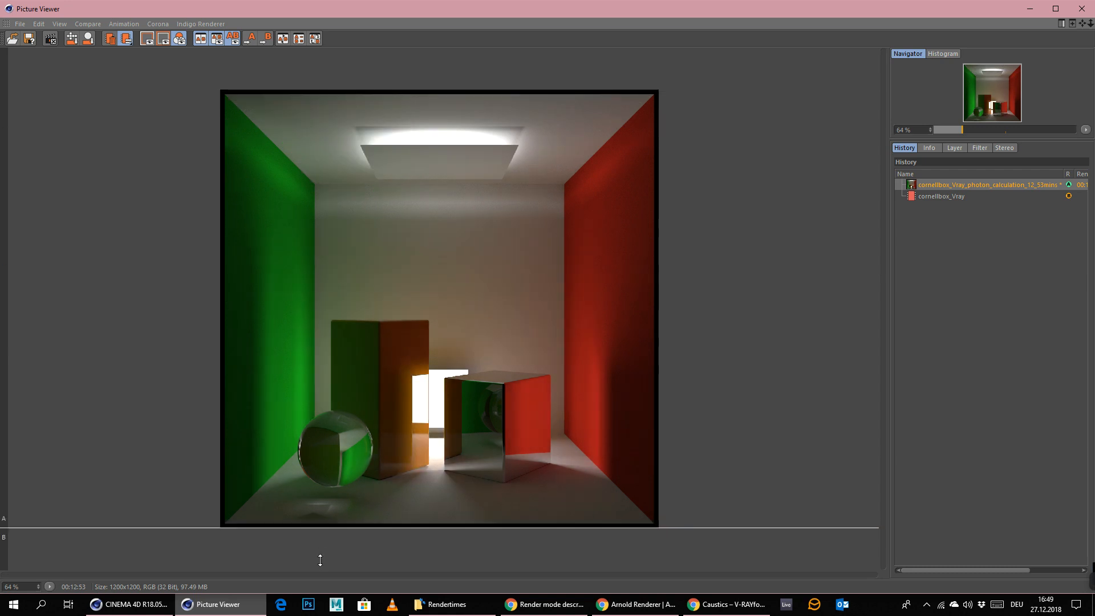
- Close the Picture Viewer and stop the running cornellbox_Vray render
{"action": "left_click", "coordinate": [996, 197]}
{"action": "left_click", "coordinate": [1081, 9]}
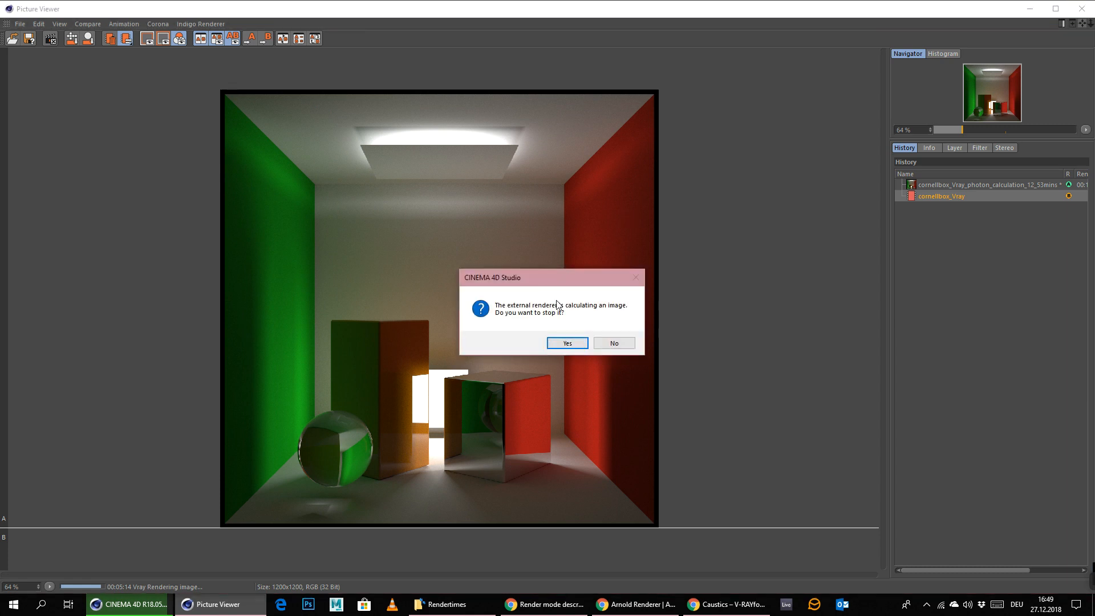
{"action": "left_click", "coordinate": [569, 344]}
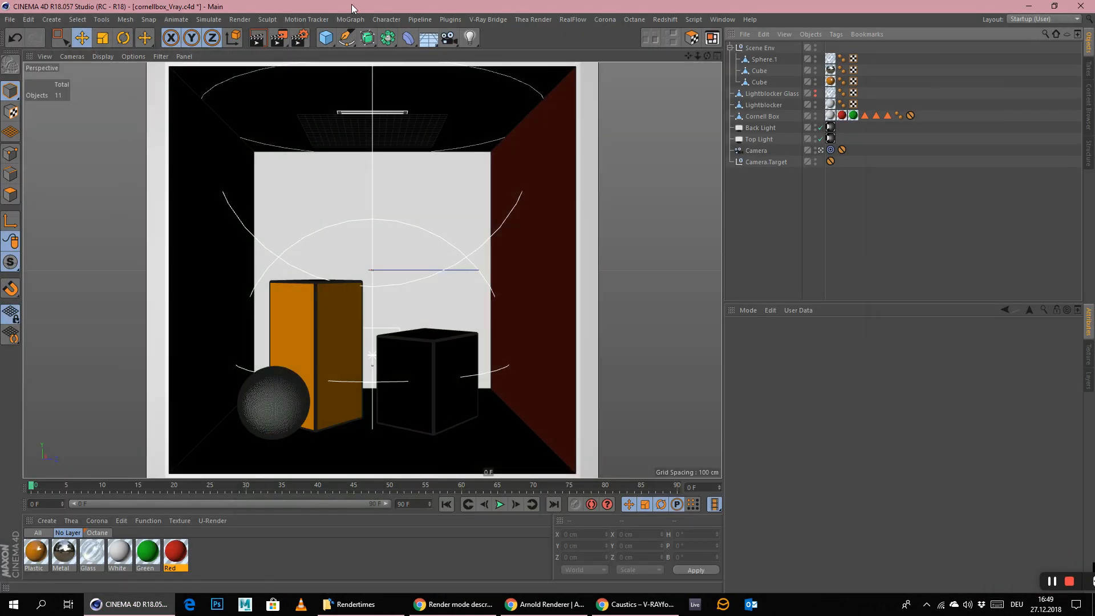
- Set the V-Ray antialiasing sampler type to Progressive with a maximum render time of 2 minutes
{"action": "left_click", "coordinate": [300, 37]}
{"action": "left_click", "coordinate": [489, 276]}
{"action": "left_click", "coordinate": [486, 286]}
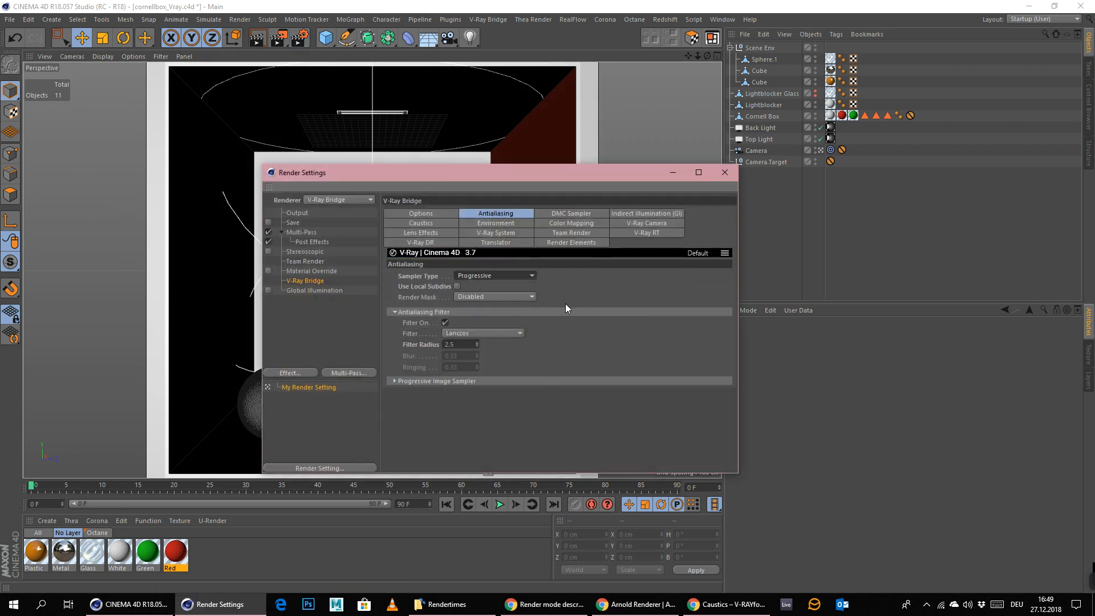
{"action": "left_click", "coordinate": [462, 379]}
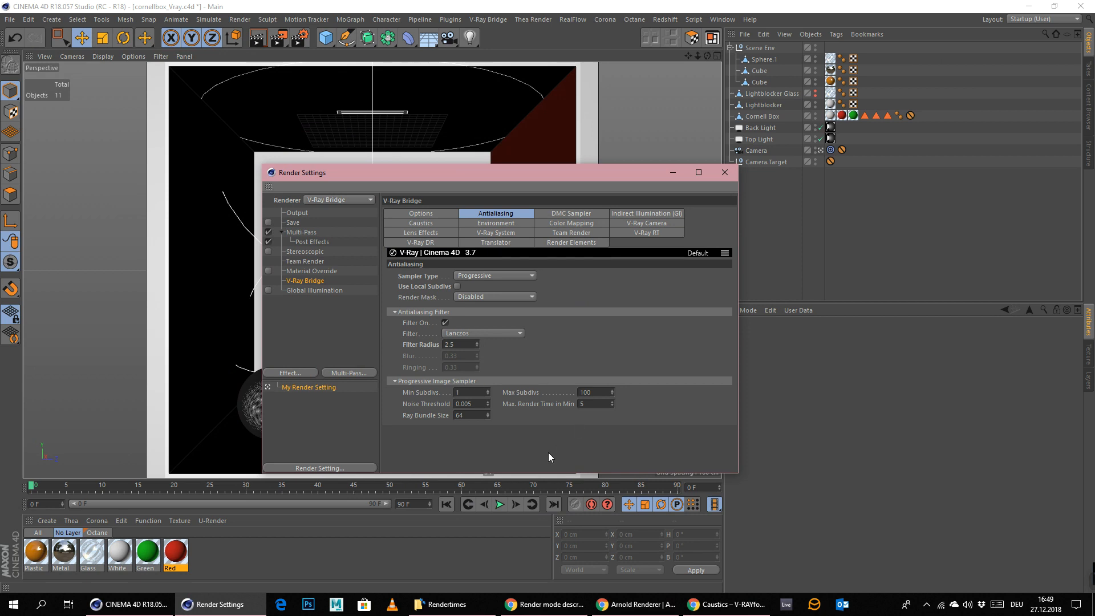
{"action": "type", "text": "2"}
{"action": "key", "text": "Return"}
{"action": "left_click", "coordinate": [722, 173]}
- Set the antialiasing filter radius to 1.5 and render the scene to the Picture Viewer
{"action": "left_click", "coordinate": [240, 20]}
{"action": "left_click", "coordinate": [275, 3]}
{"action": "left_click", "coordinate": [298, 42]}
{"action": "left_click", "coordinate": [725, 179]}
{"action": "left_click", "coordinate": [239, 20]}
{"action": "left_click", "coordinate": [255, 75]}
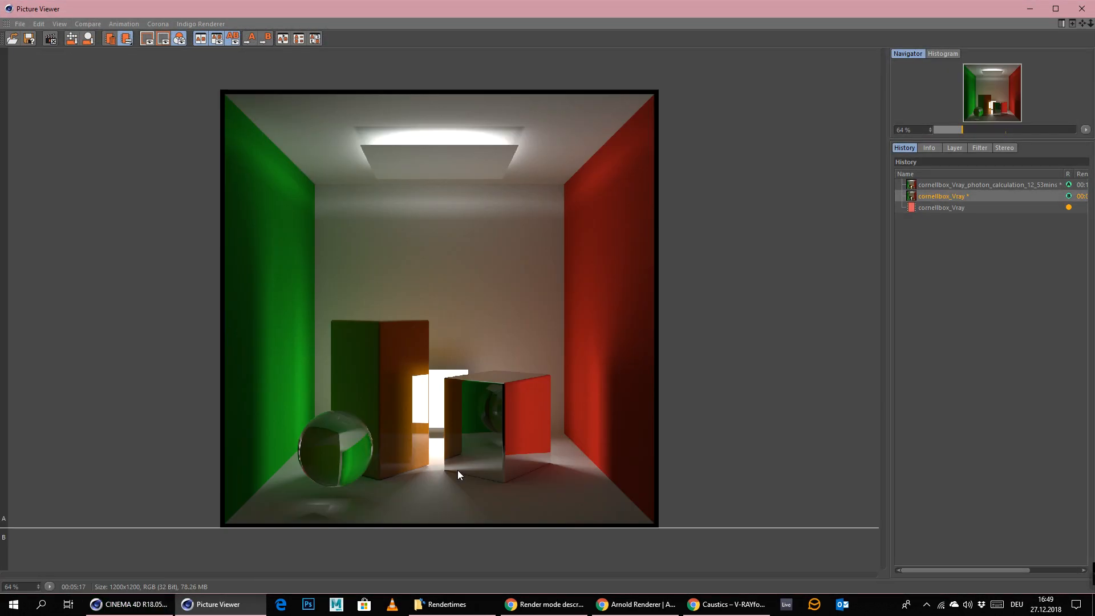
- Dismiss the Corona memory warning and alternate between the photon-calculation render and the previous finished render to compare their lighting and caustics
{"action": "scroll", "coordinate": [450, 402], "scroll_direction": "up", "scroll_amount": 3}
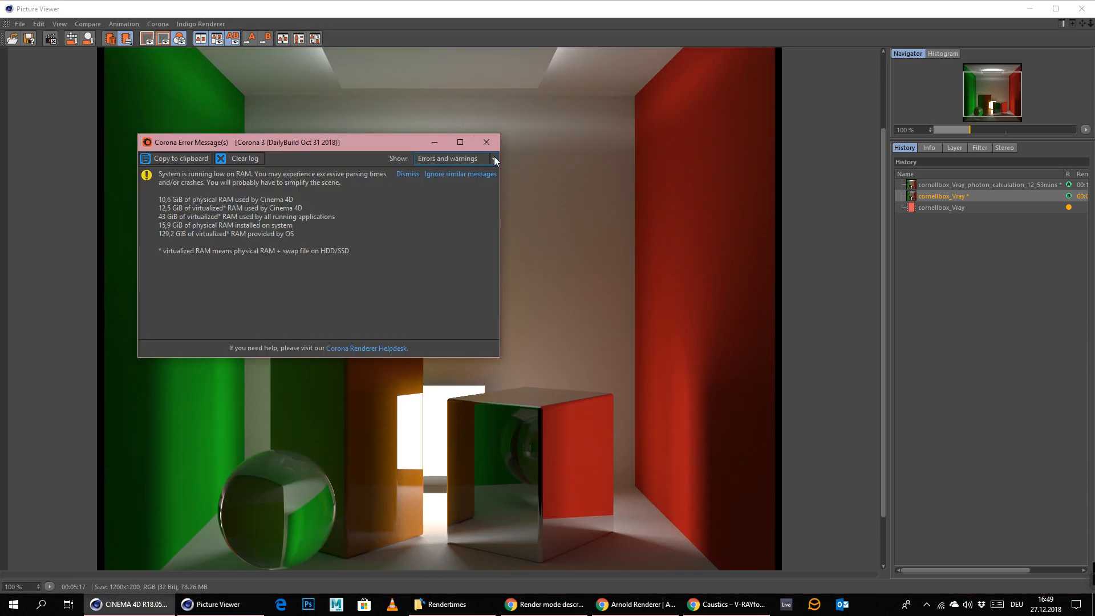
{"action": "left_click", "coordinate": [486, 143]}
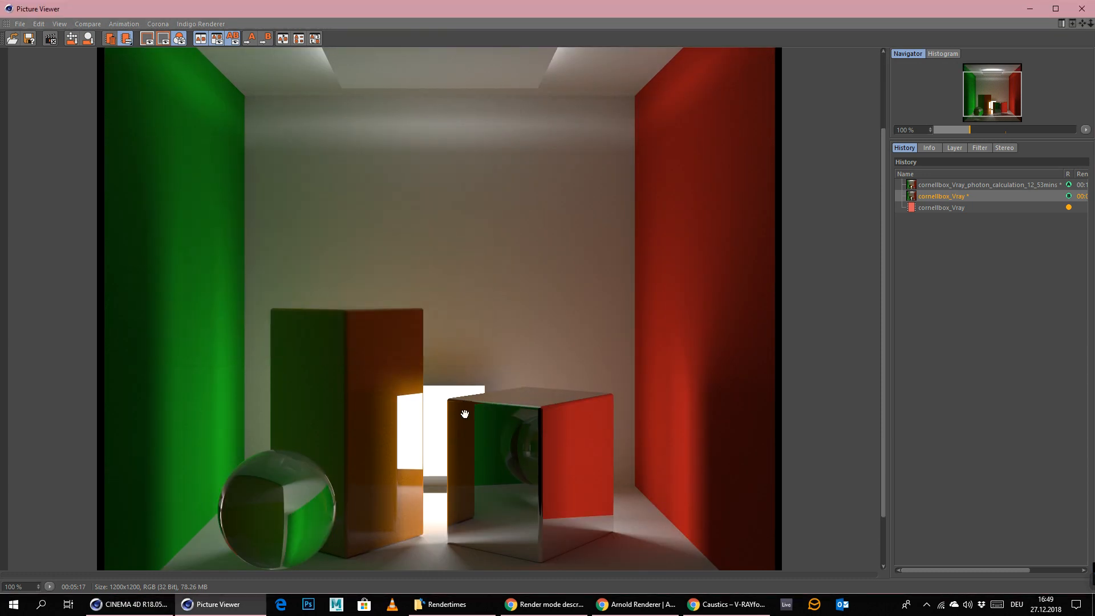
{"action": "left_click", "coordinate": [946, 184]}
{"action": "left_click", "coordinate": [943, 195]}
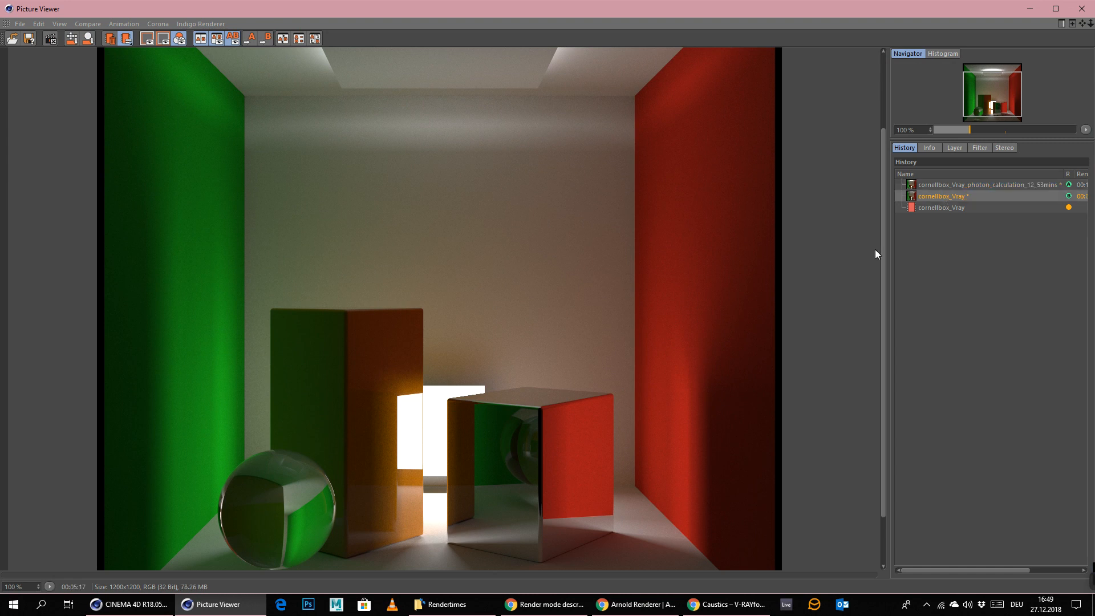
{"action": "left_click", "coordinate": [944, 184]}
{"action": "left_click", "coordinate": [948, 194]}
{"action": "left_click", "coordinate": [960, 186]}
{"action": "left_click", "coordinate": [951, 195]}
{"action": "scroll", "coordinate": [591, 248], "scroll_direction": "down", "scroll_amount": 2}
{"action": "scroll", "coordinate": [591, 248], "scroll_direction": "up", "scroll_amount": 1}
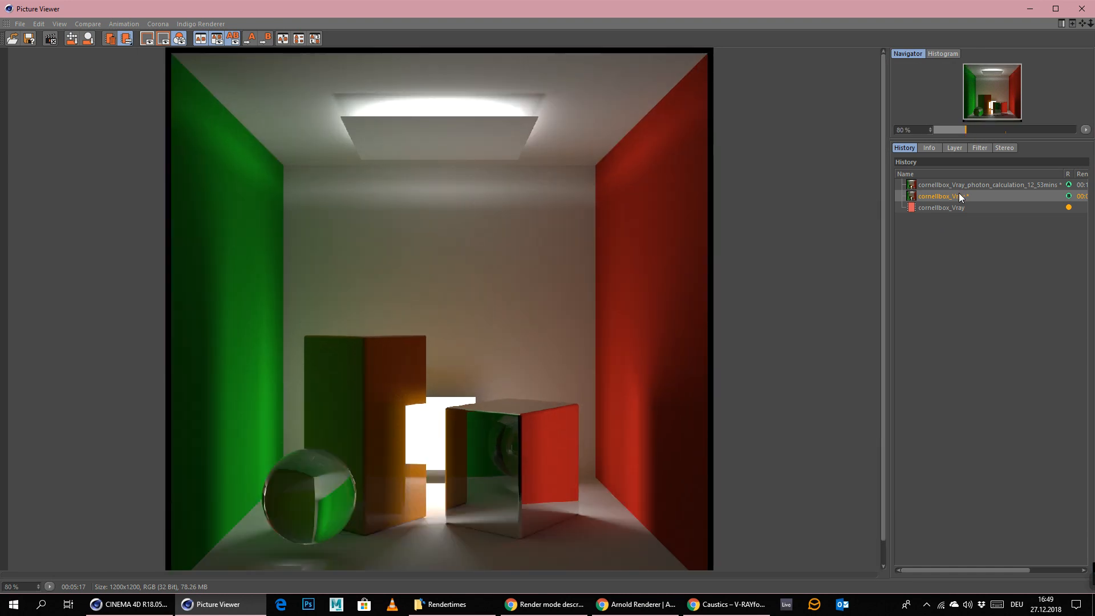
- Delete the unsaved finished cornellbox_Vray render from the history and stop the running progressive render
{"action": "key", "text": "Delete"}
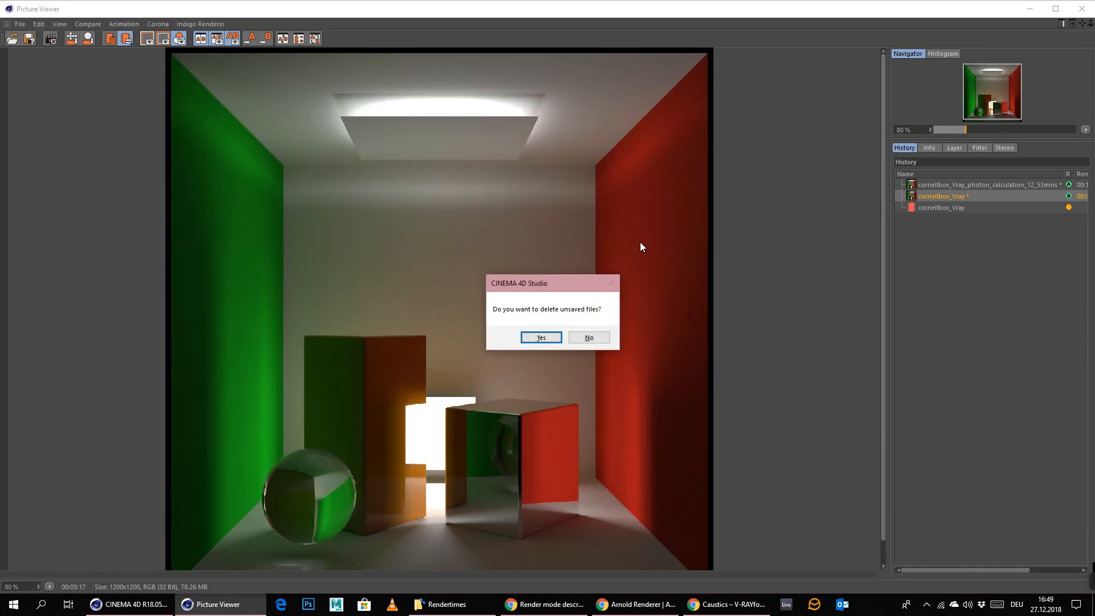
{"action": "left_click", "coordinate": [541, 338]}
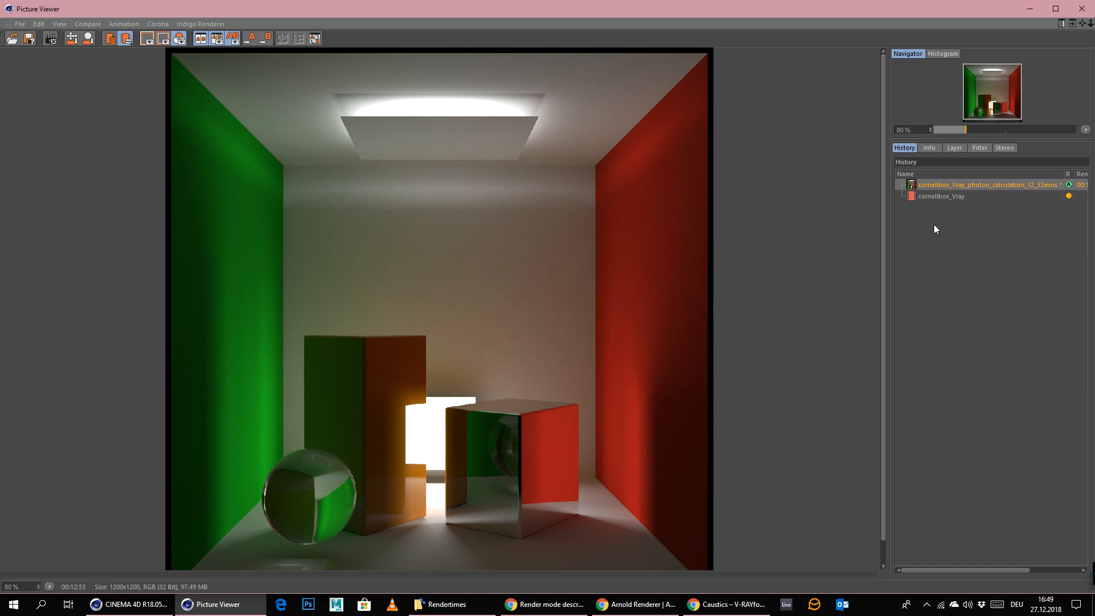
{"action": "left_click", "coordinate": [945, 196]}
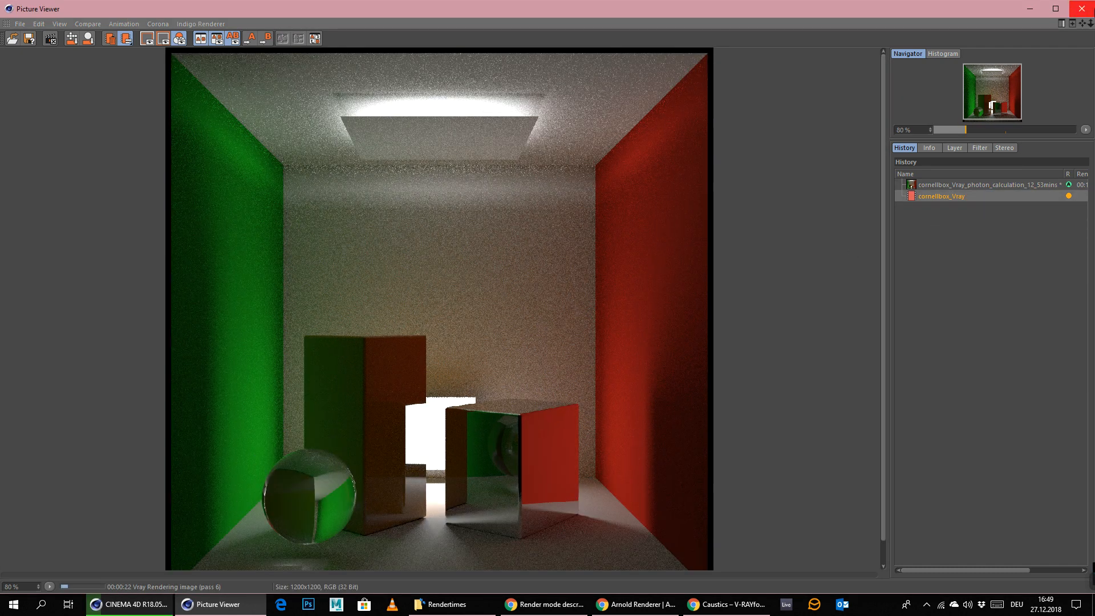
{"action": "left_click", "coordinate": [1082, 9]}
{"action": "left_click", "coordinate": [567, 343]}
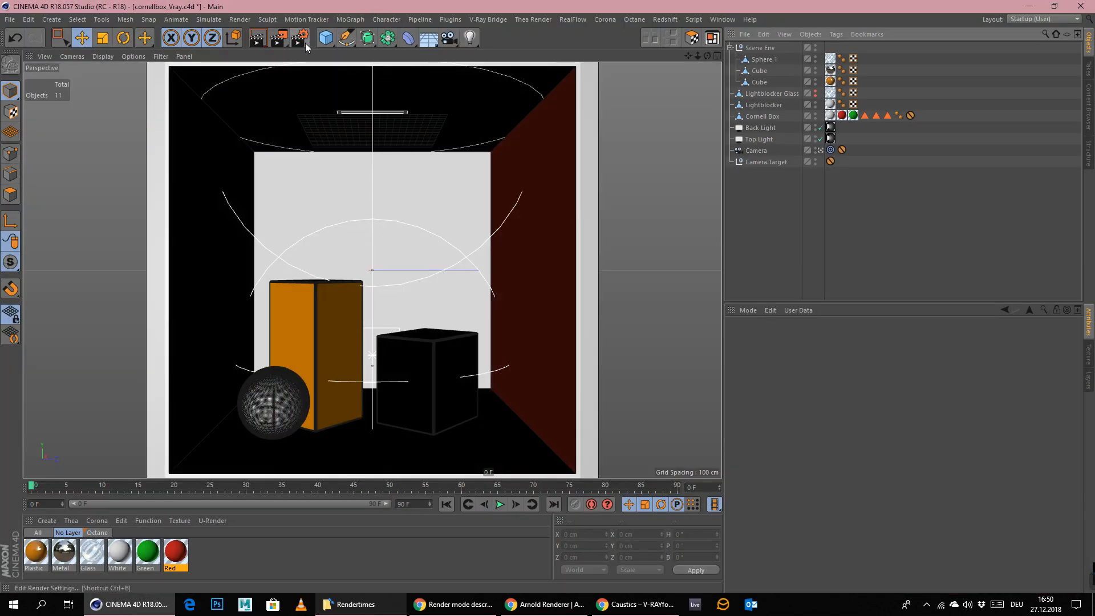
- Save the caustics photon map to file, replacing the existing photon file in RenderTests > VrayPhotonMap
{"action": "left_click", "coordinate": [305, 41]}
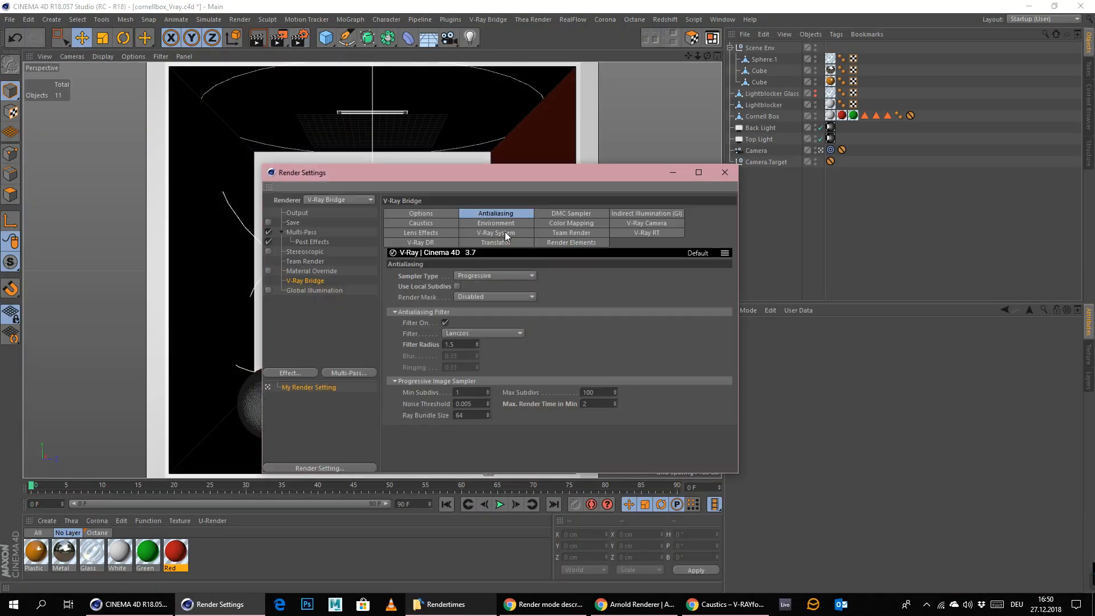
{"action": "left_click", "coordinate": [651, 213]}
{"action": "left_click", "coordinate": [496, 223]}
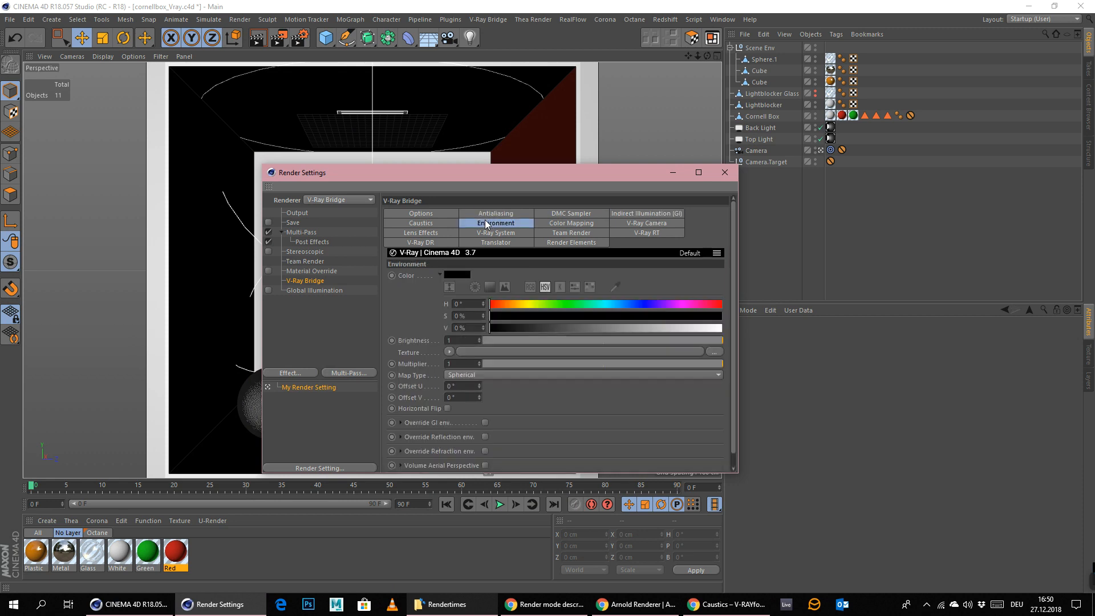
{"action": "left_click", "coordinate": [420, 224]}
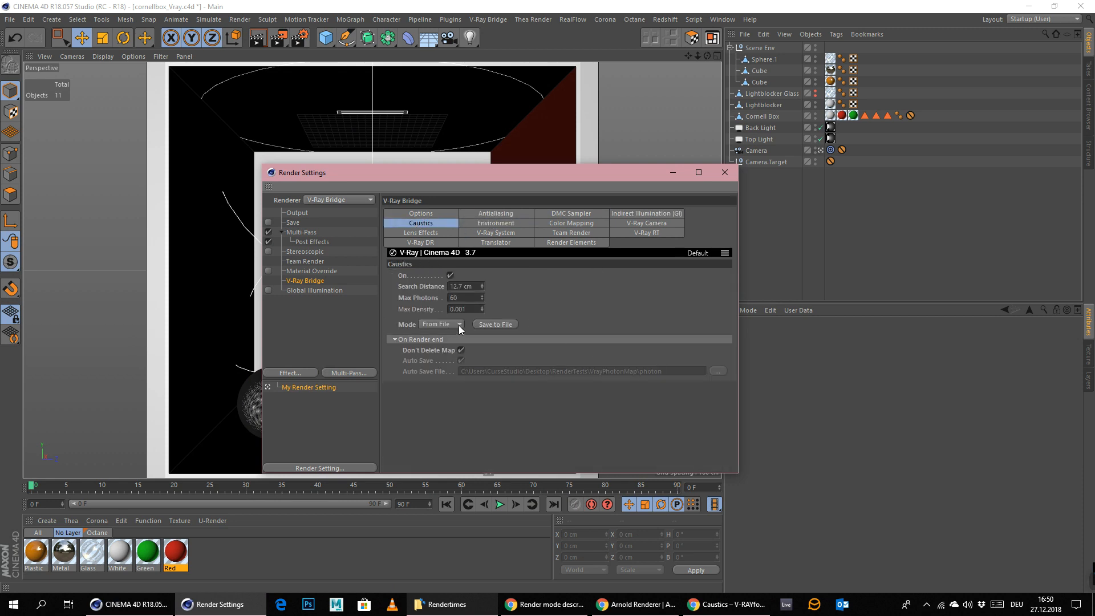
{"action": "left_click", "coordinate": [500, 326]}
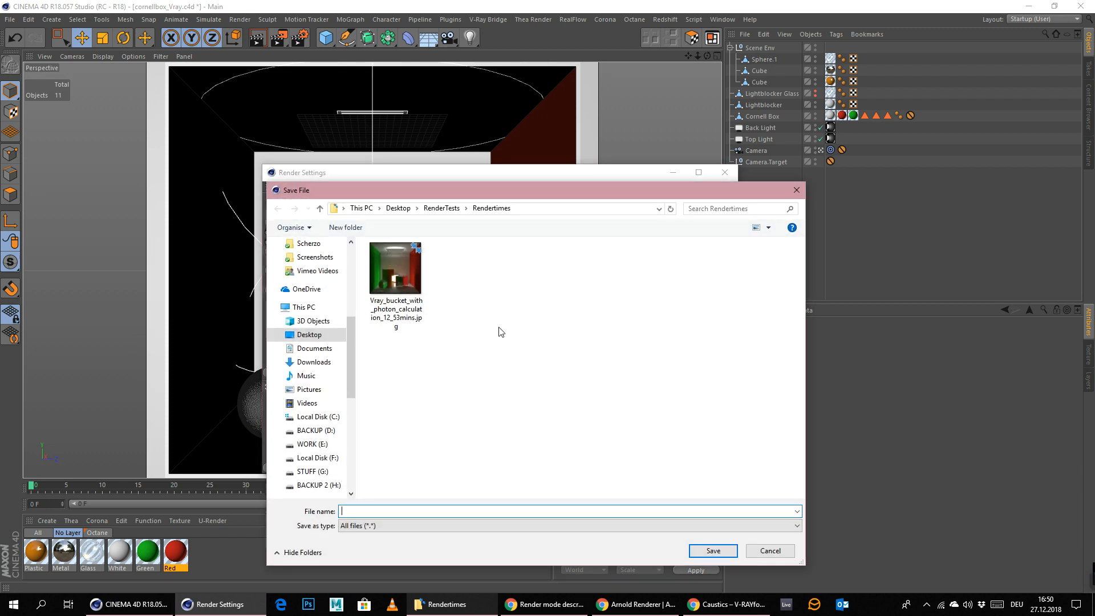
{"action": "left_click", "coordinate": [448, 208]}
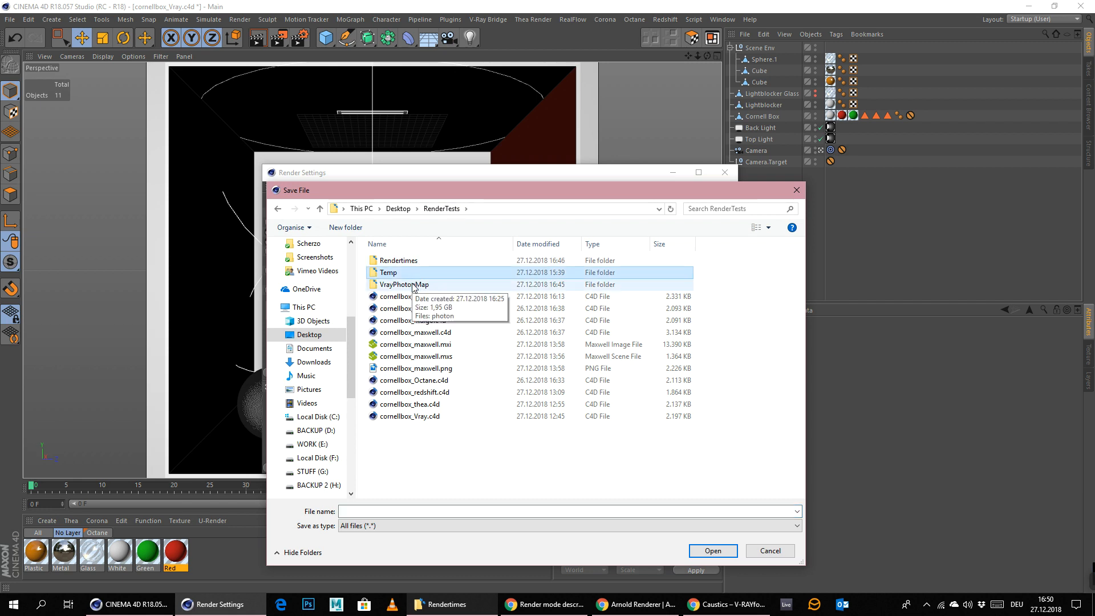
{"action": "double_click", "coordinate": [405, 284]}
{"action": "left_click", "coordinate": [401, 263]}
{"action": "left_click", "coordinate": [713, 550]}
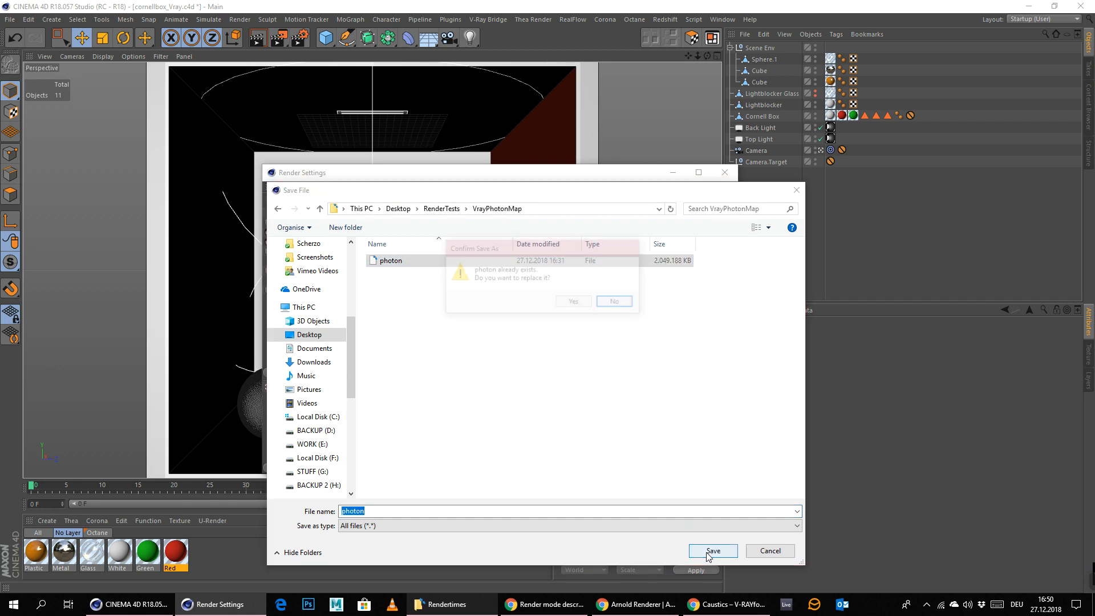
{"action": "left_click", "coordinate": [579, 303]}
- Switch to File Explorer and check the photon file in the VrayPhotonMap folder, then return to the render settings
{"action": "left_click", "coordinate": [442, 605]}
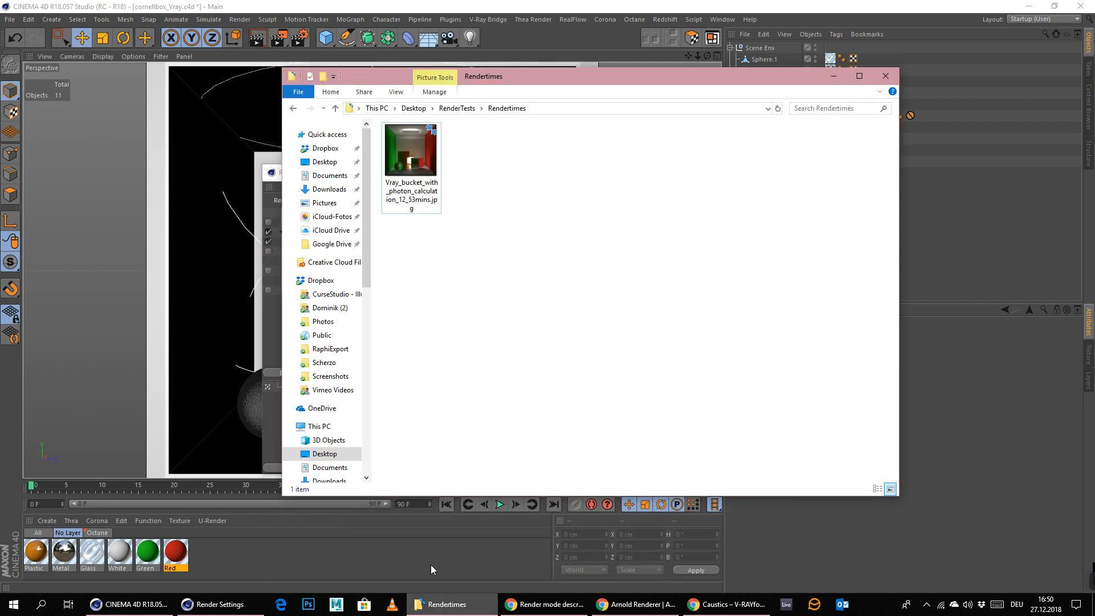
{"action": "left_click", "coordinate": [457, 109]}
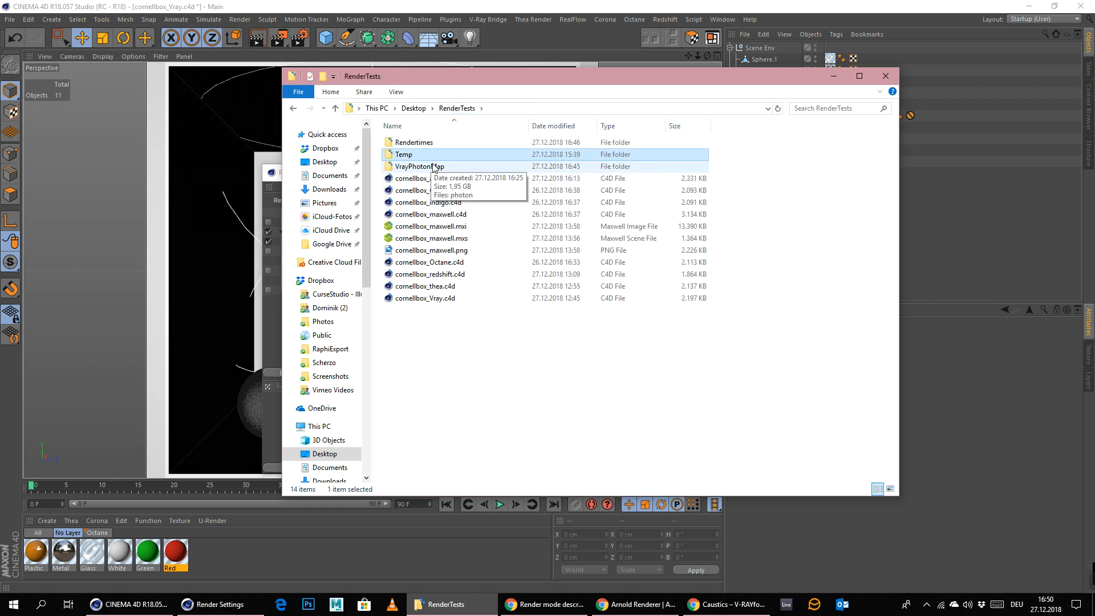
{"action": "double_click", "coordinate": [416, 141]}
{"action": "left_click", "coordinate": [834, 76]}
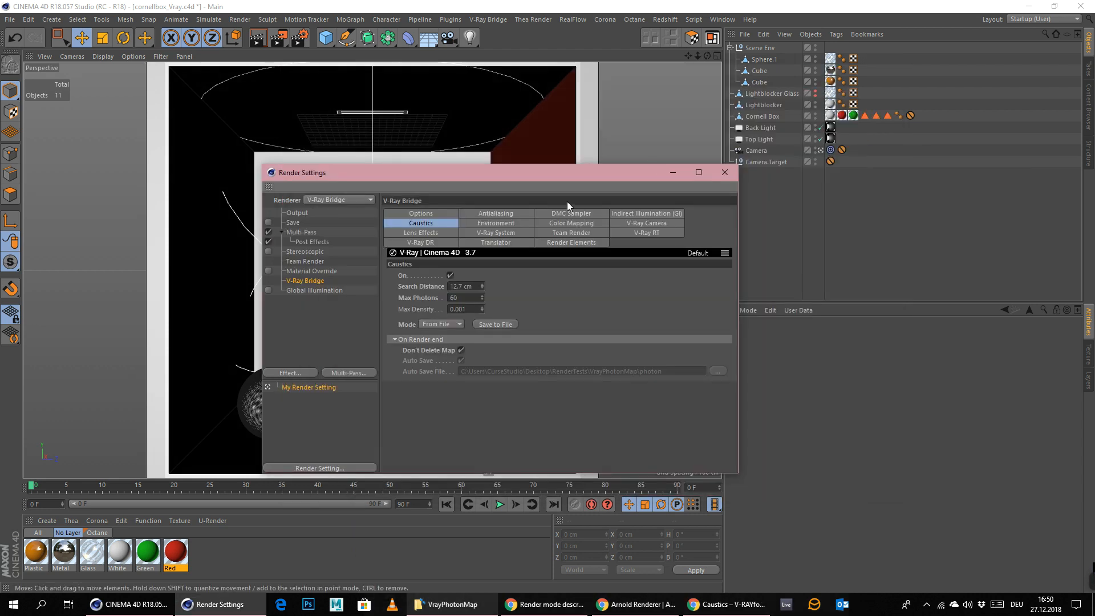
- Close the render settings and render the scene to the Picture Viewer using the caustics map from file
{"action": "left_click", "coordinate": [724, 172]}
{"action": "left_click", "coordinate": [239, 19]}
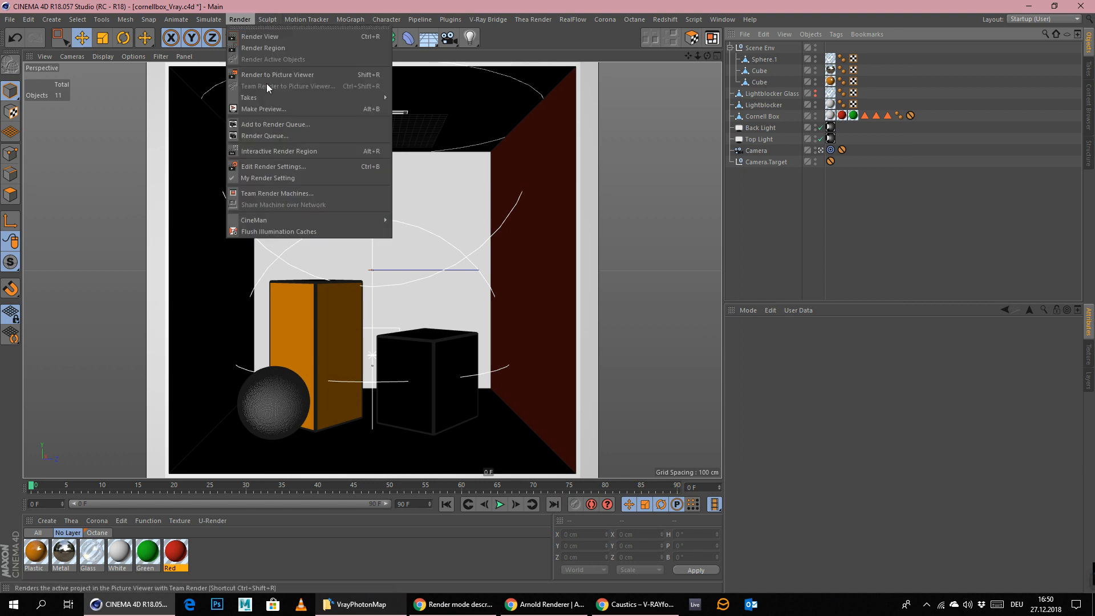
{"action": "left_click", "coordinate": [313, 74]}
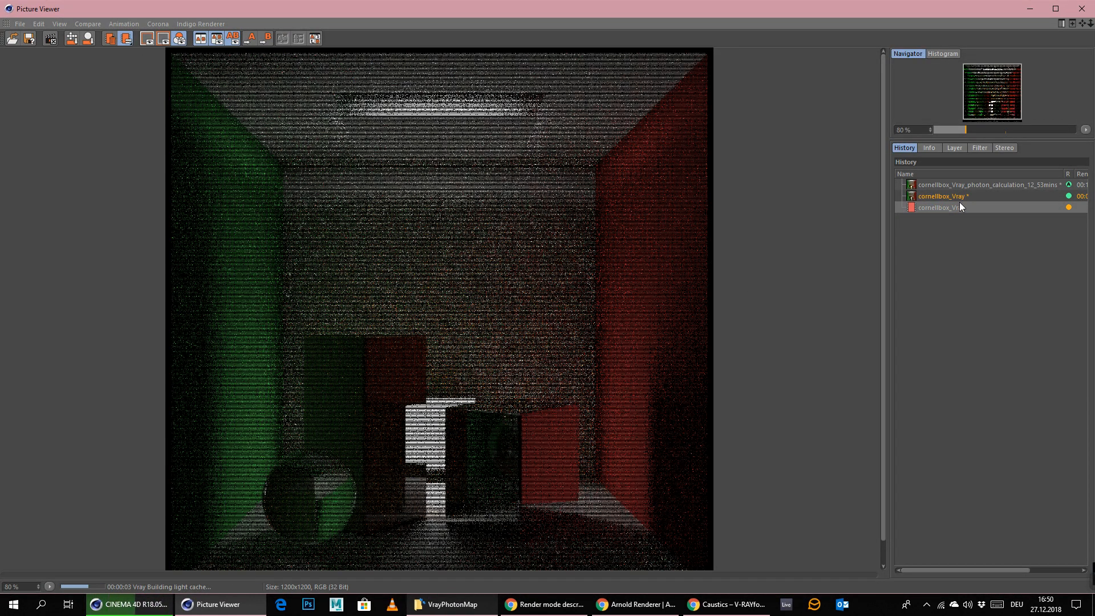
- Alternate between the running progressive render, the stopped one and the photon-calculation render to compare the caustics
{"action": "left_click", "coordinate": [955, 194]}
{"action": "left_click", "coordinate": [954, 208]}
{"action": "left_click", "coordinate": [971, 184]}
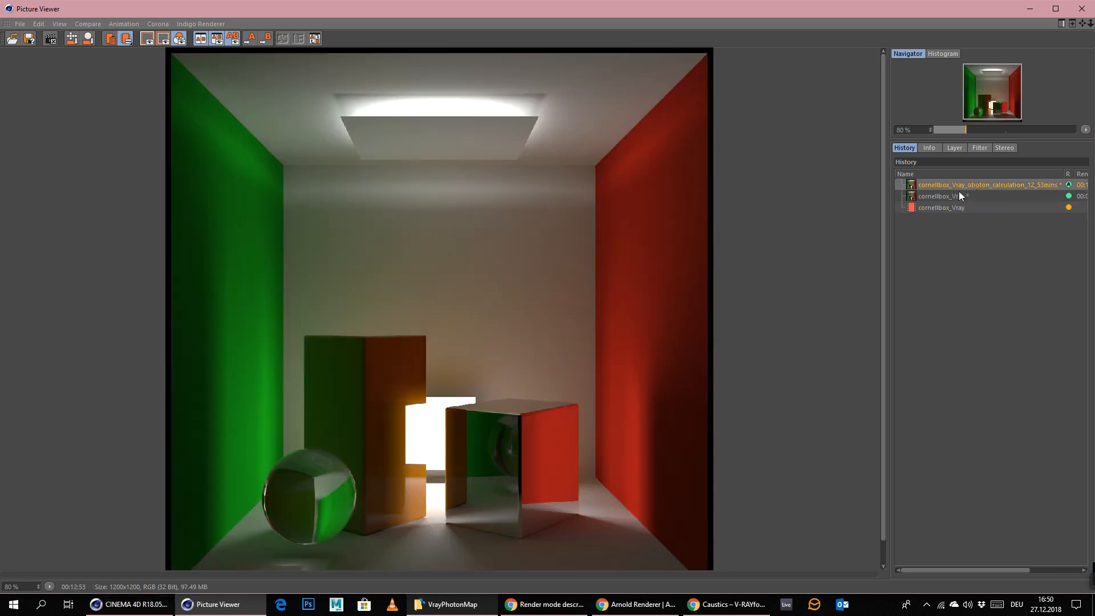
{"action": "left_click", "coordinate": [952, 198]}
{"action": "left_click", "coordinate": [950, 209]}
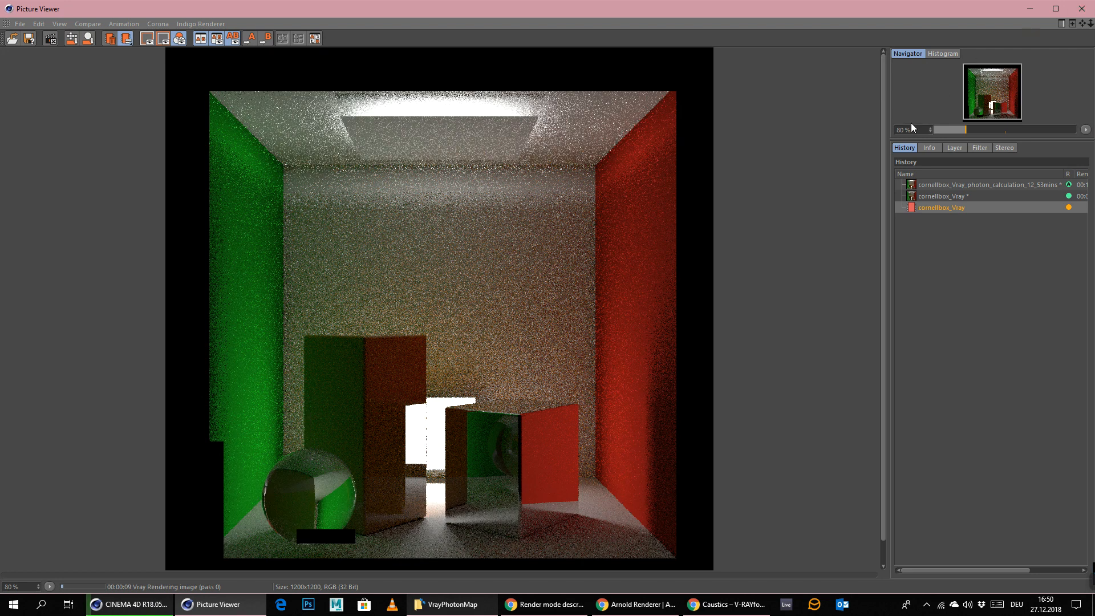
{"action": "left_click", "coordinate": [961, 185]}
{"action": "left_click", "coordinate": [947, 208]}
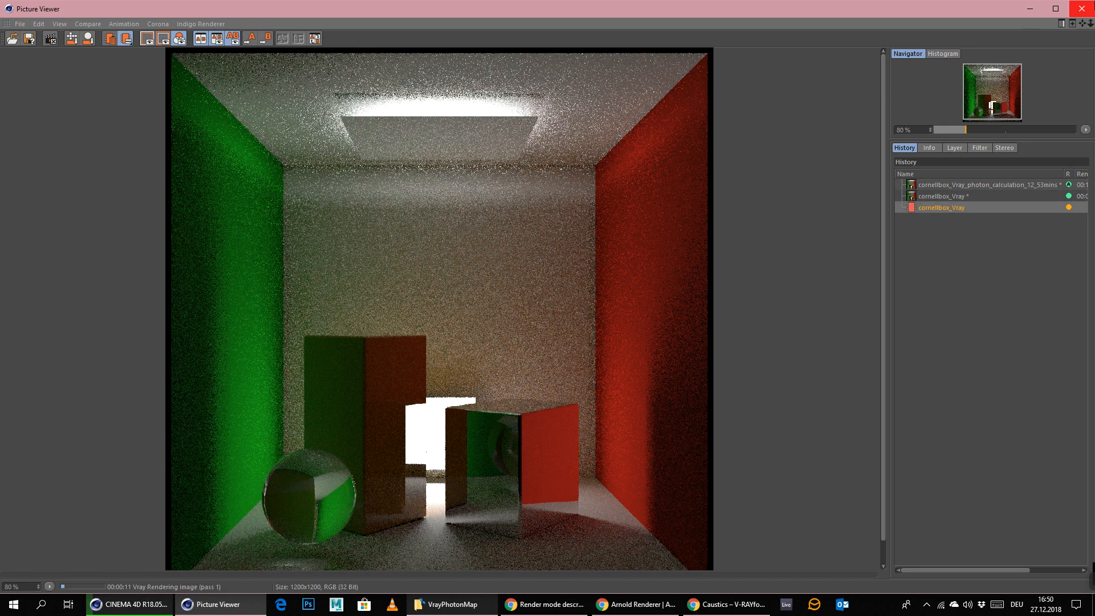
- Stop the running render and set the V-Ray caustics mode to New Map with Auto Save turned off
{"action": "left_click", "coordinate": [581, 343]}
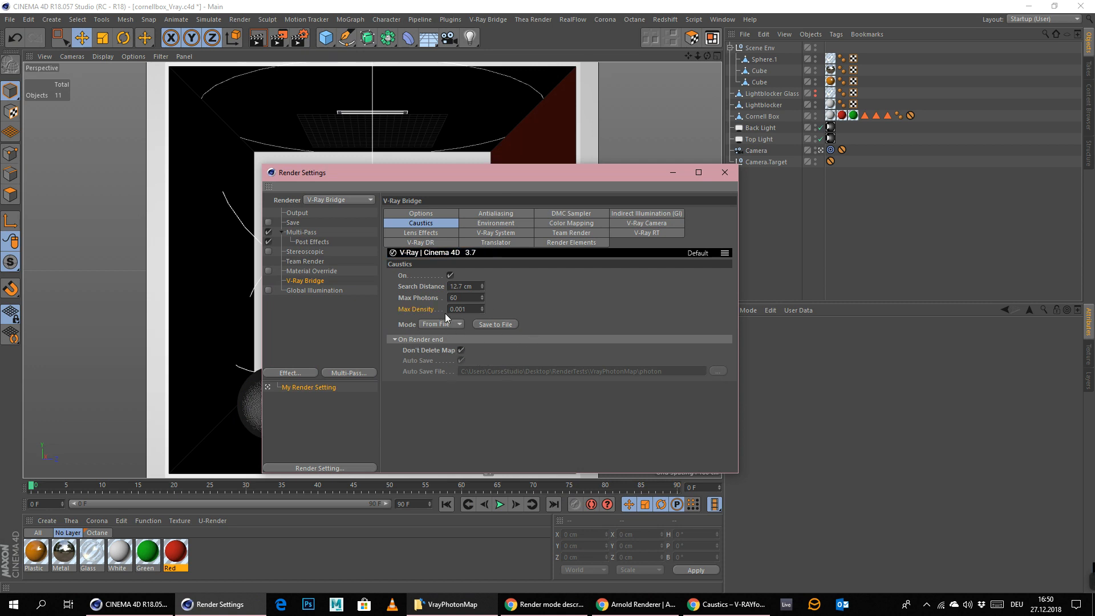
{"action": "left_click", "coordinate": [450, 335]}
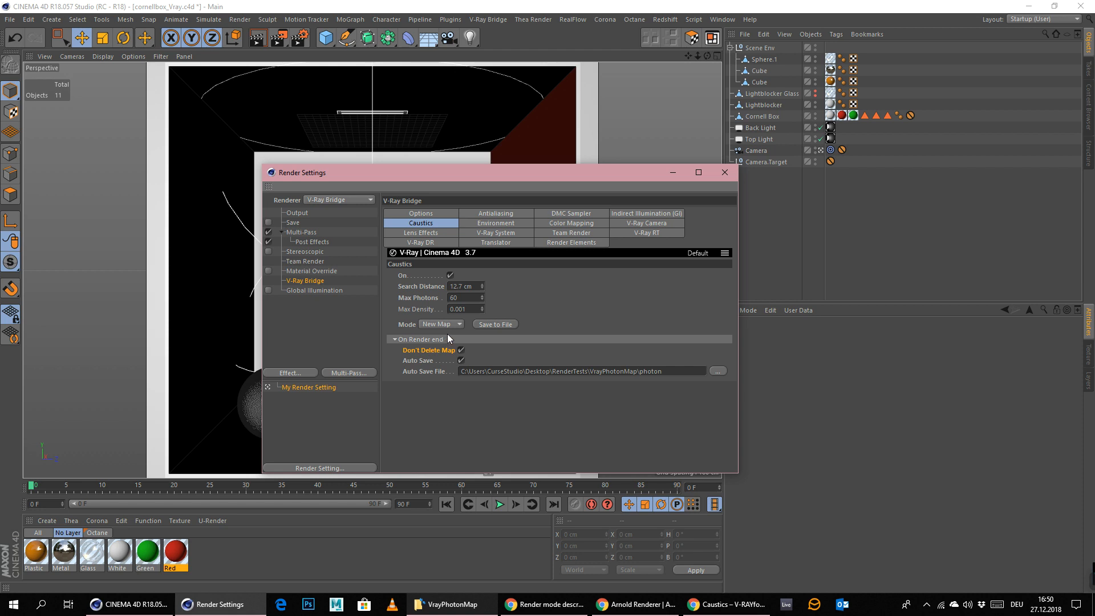
{"action": "left_click", "coordinate": [461, 361]}
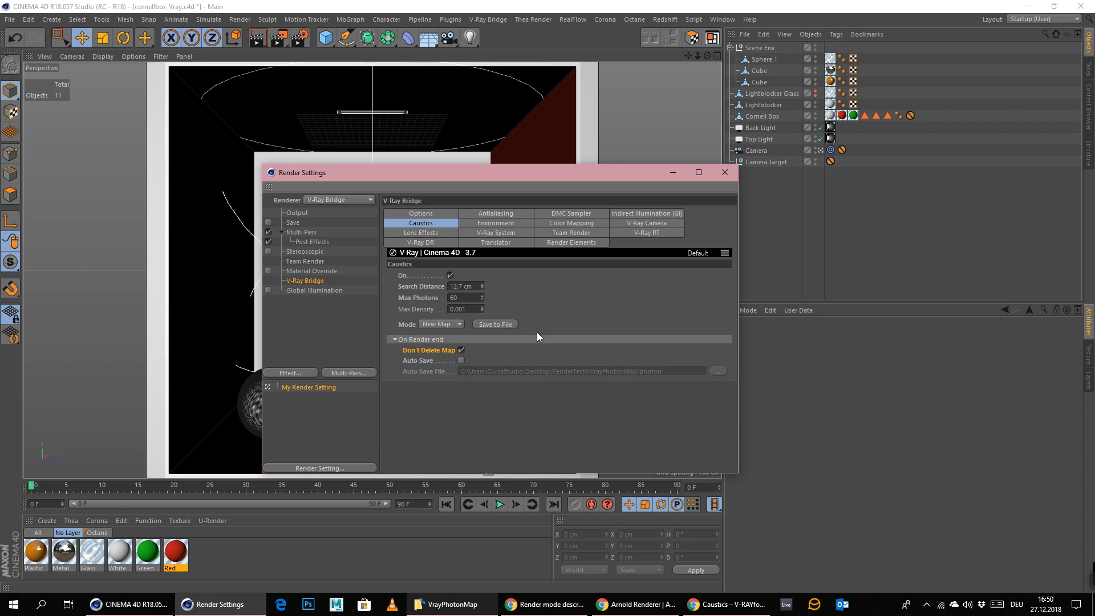
- Close the render settings and render the scene to the Picture Viewer with a newly calculated caustics map
{"action": "left_click", "coordinate": [724, 172]}
{"action": "left_click", "coordinate": [240, 20]}
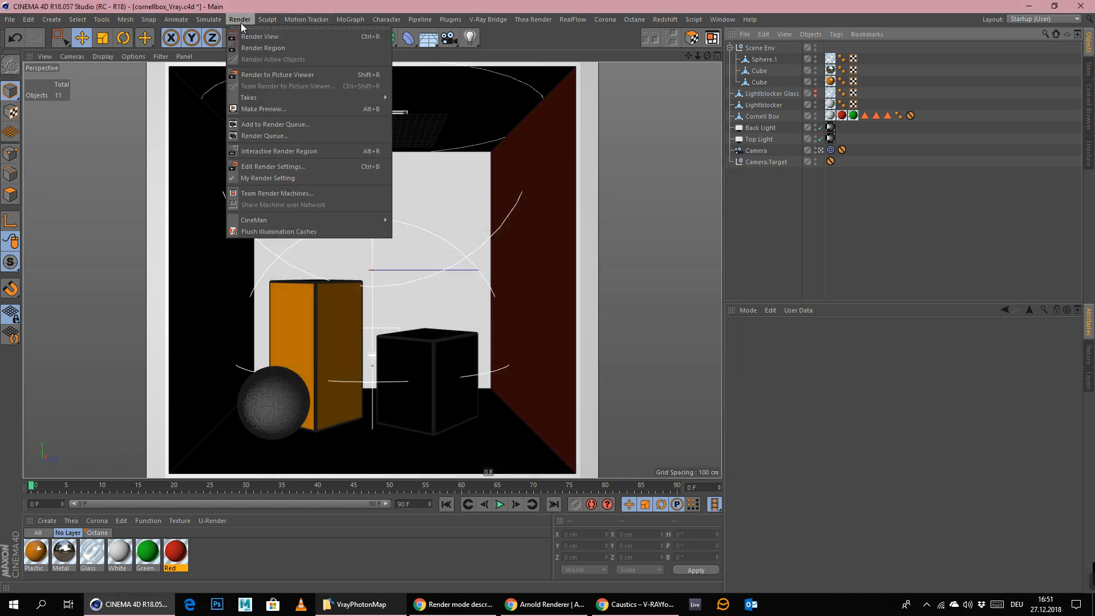
{"action": "left_click", "coordinate": [261, 74]}
- Delete both unsaved stopped cornellbox_Vray renders from the history and display the running render
{"action": "left_click", "coordinate": [960, 193]}
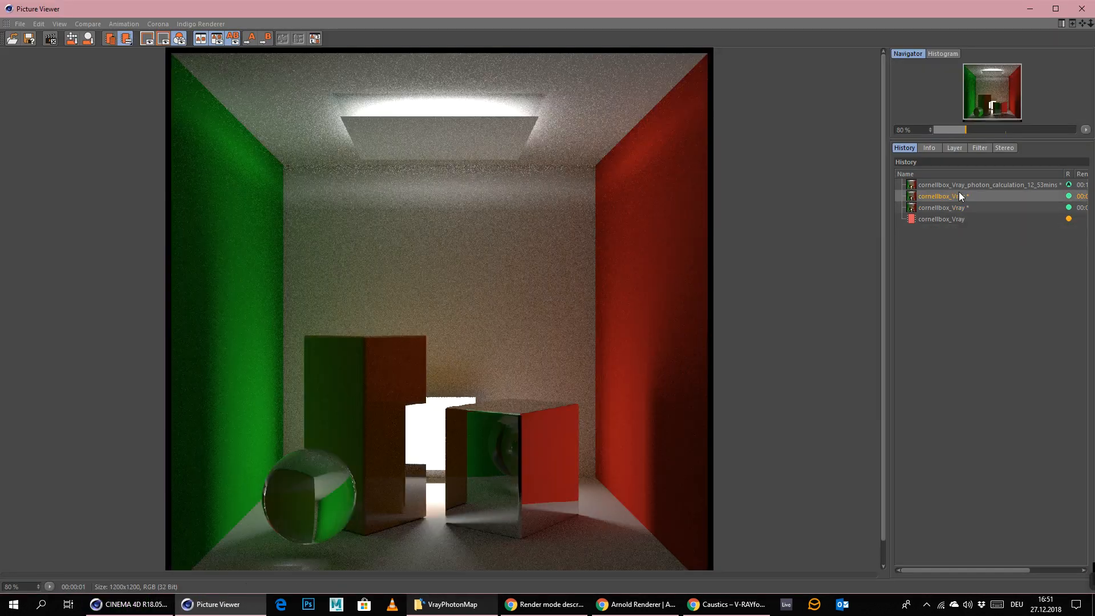
{"action": "key", "text": "Delete"}
{"action": "left_click", "coordinate": [542, 338]}
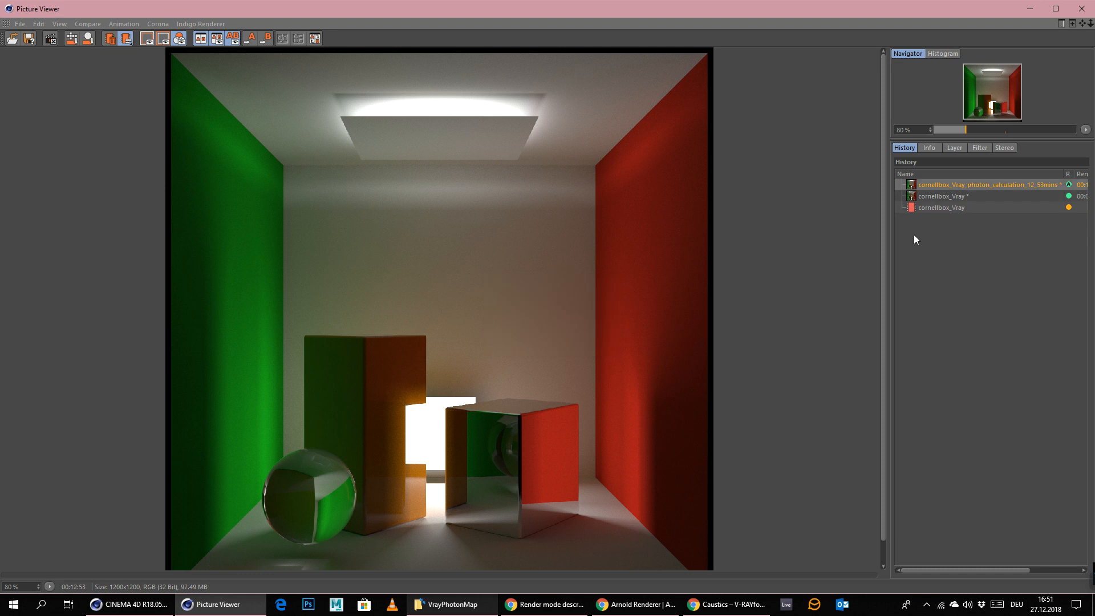
{"action": "left_click", "coordinate": [926, 194]}
{"action": "key", "text": "Delete"}
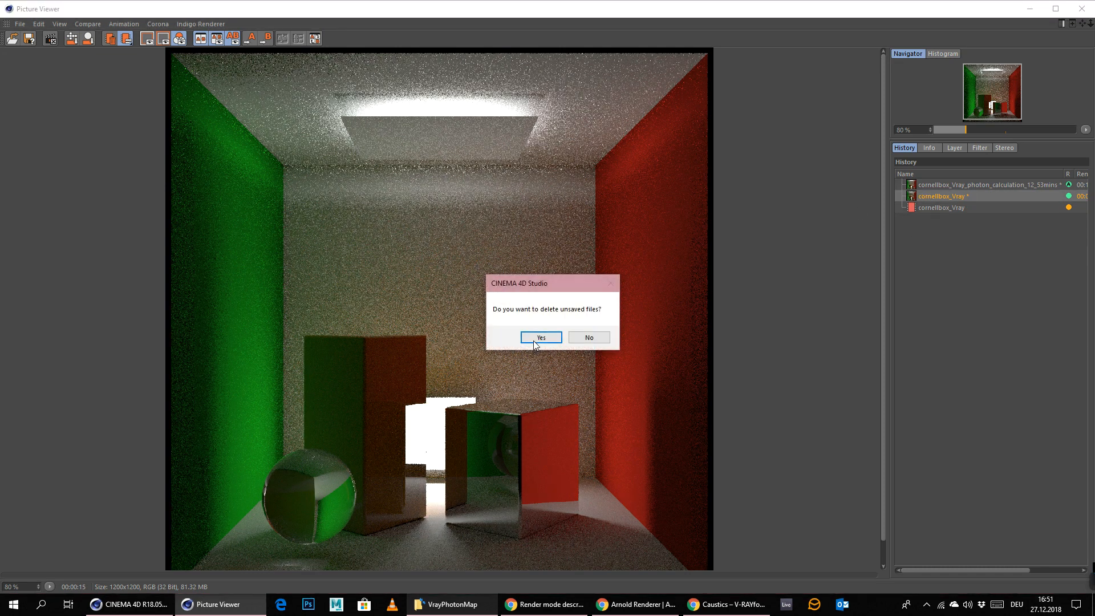
{"action": "left_click", "coordinate": [533, 342]}
{"action": "left_click", "coordinate": [947, 200]}
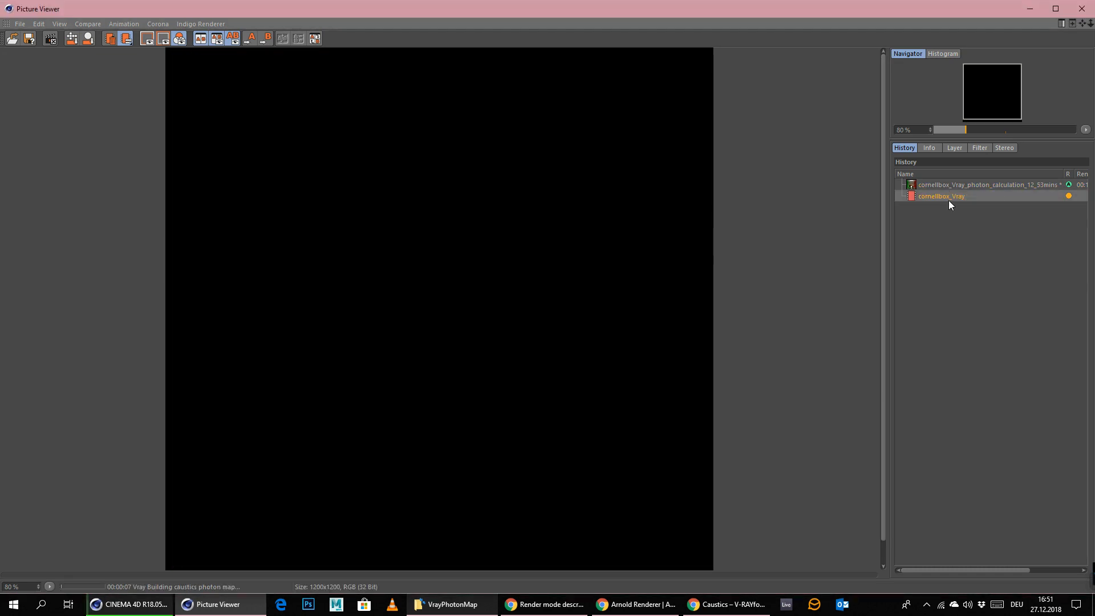
{"action": "mouse_move", "coordinate": [1060, 577]}
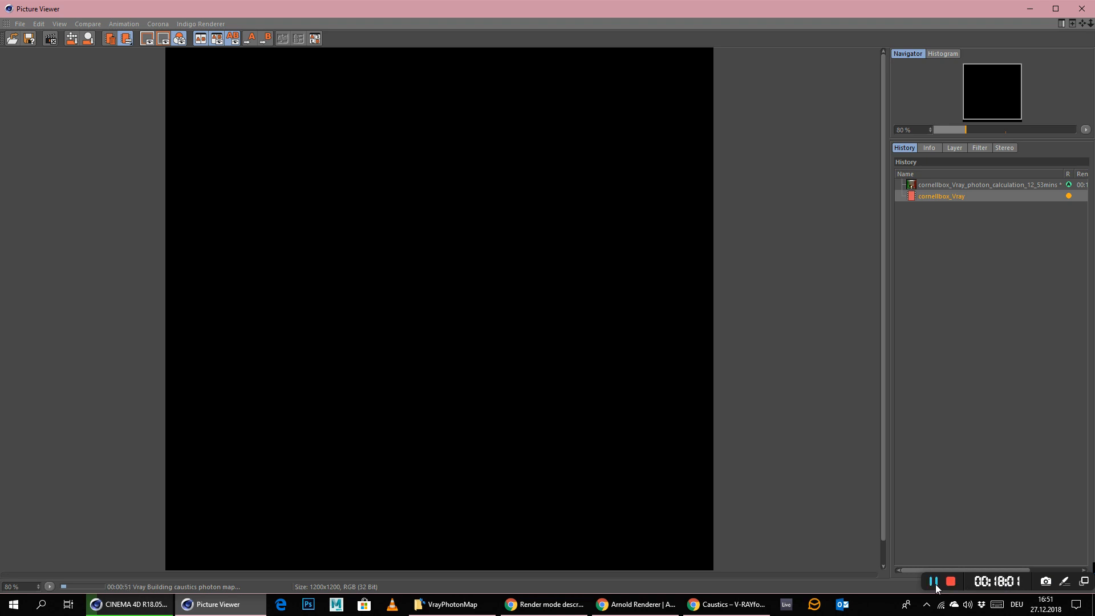
{"action": "left_click", "coordinate": [934, 582]}
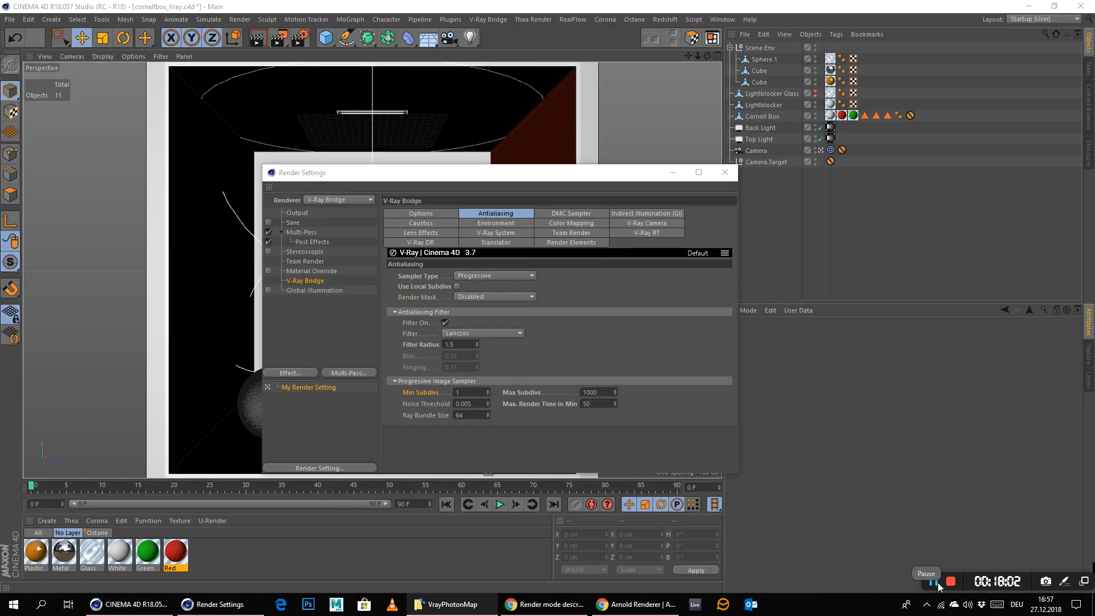
- Close the render settings and start a new progressive render of the scene in the Picture Viewer
{"action": "left_click", "coordinate": [541, 405]}
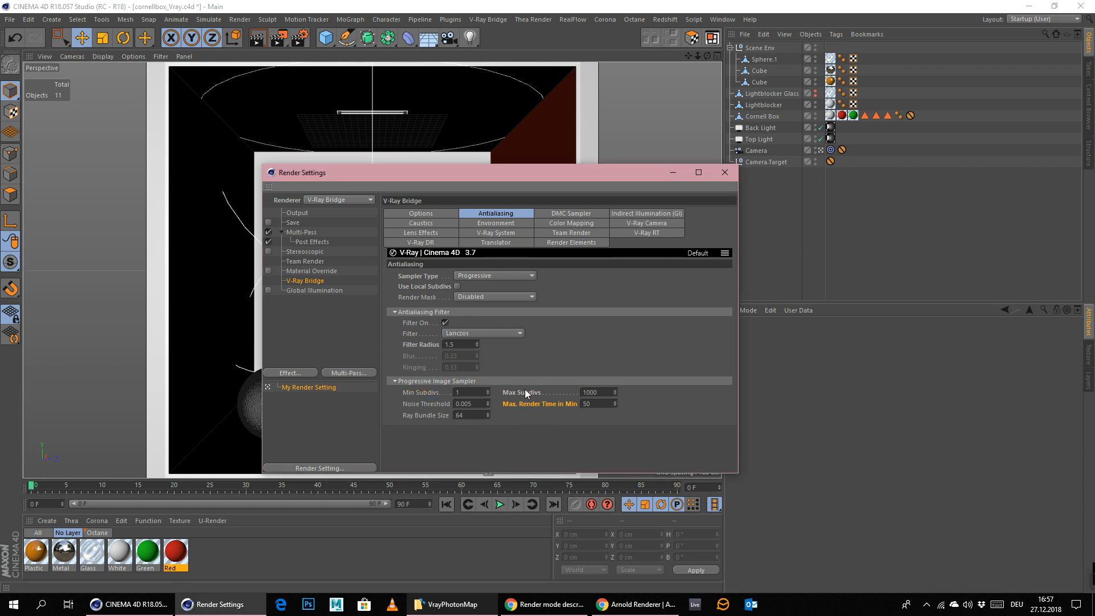
{"action": "left_click", "coordinate": [725, 172]}
{"action": "left_click", "coordinate": [239, 18]}
{"action": "left_click", "coordinate": [280, 75]}
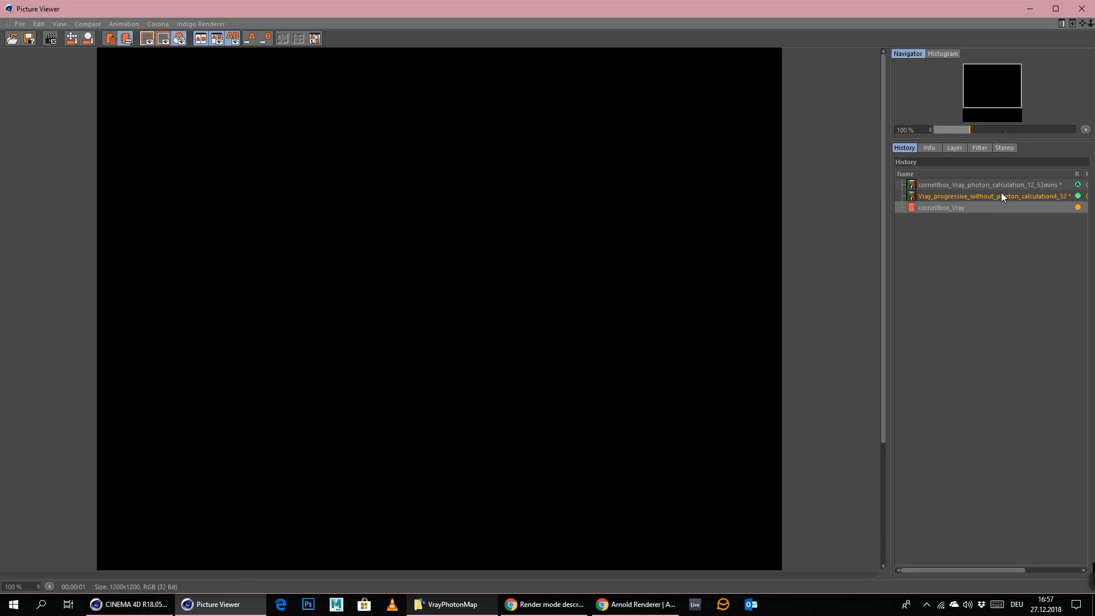
- Alternate in the history between the running cornellbox_Vray render and the progressive render without photon calculation
{"action": "left_click", "coordinate": [1001, 195]}
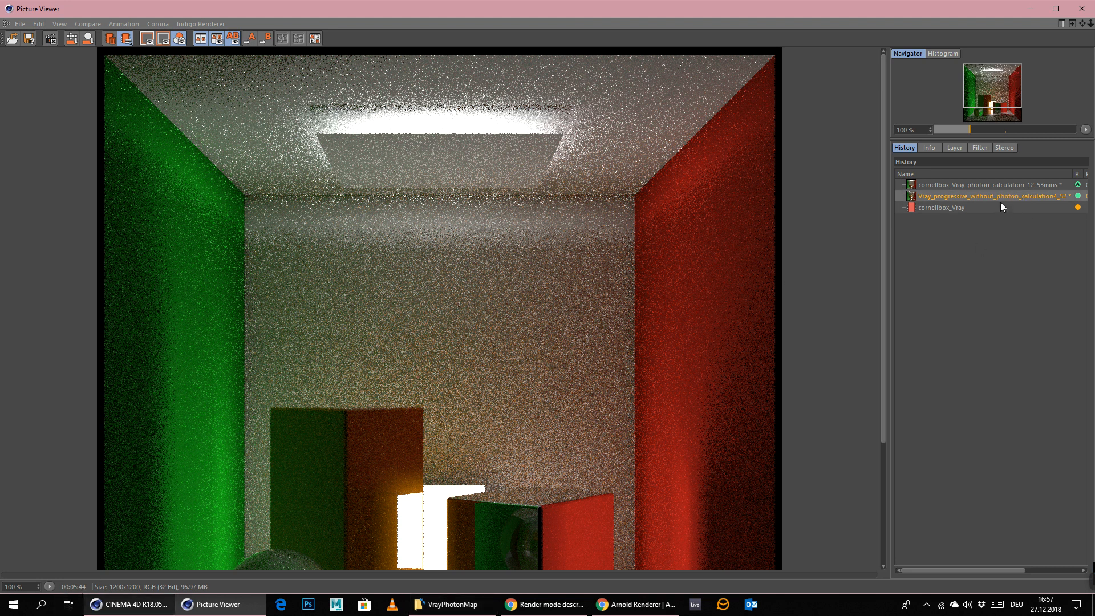
{"action": "left_click", "coordinate": [999, 206]}
{"action": "left_click", "coordinate": [1006, 196]}
{"action": "left_click", "coordinate": [935, 208]}
{"action": "left_click", "coordinate": [958, 196]}
{"action": "left_click", "coordinate": [934, 207]}
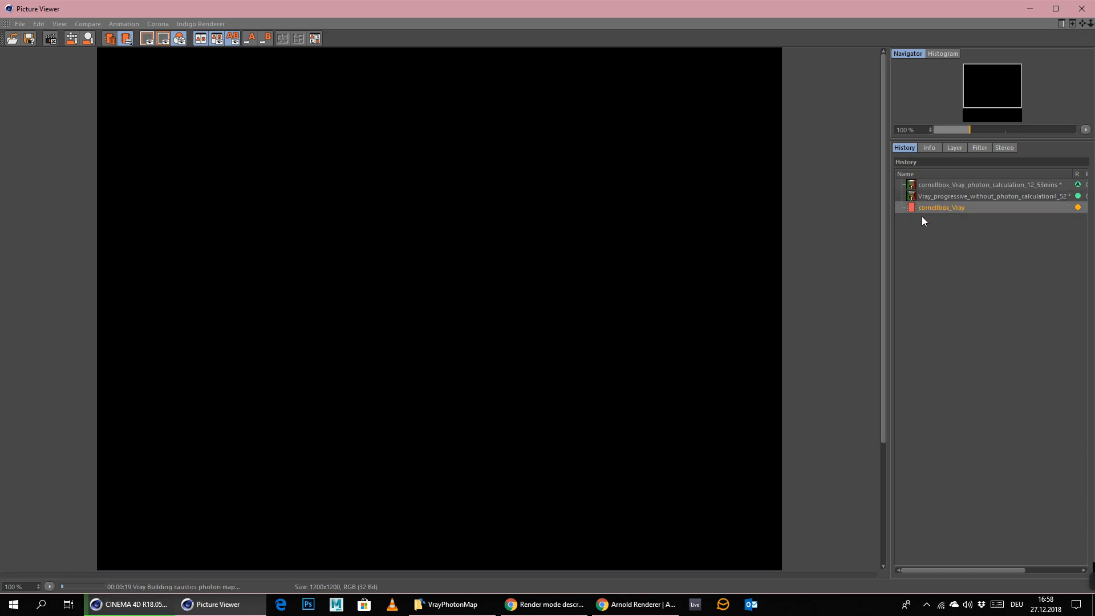
- Delete the unsaved progressive render without photon calculation from the history and display the running cornellbox_Vray render
{"action": "right_click", "coordinate": [938, 208]}
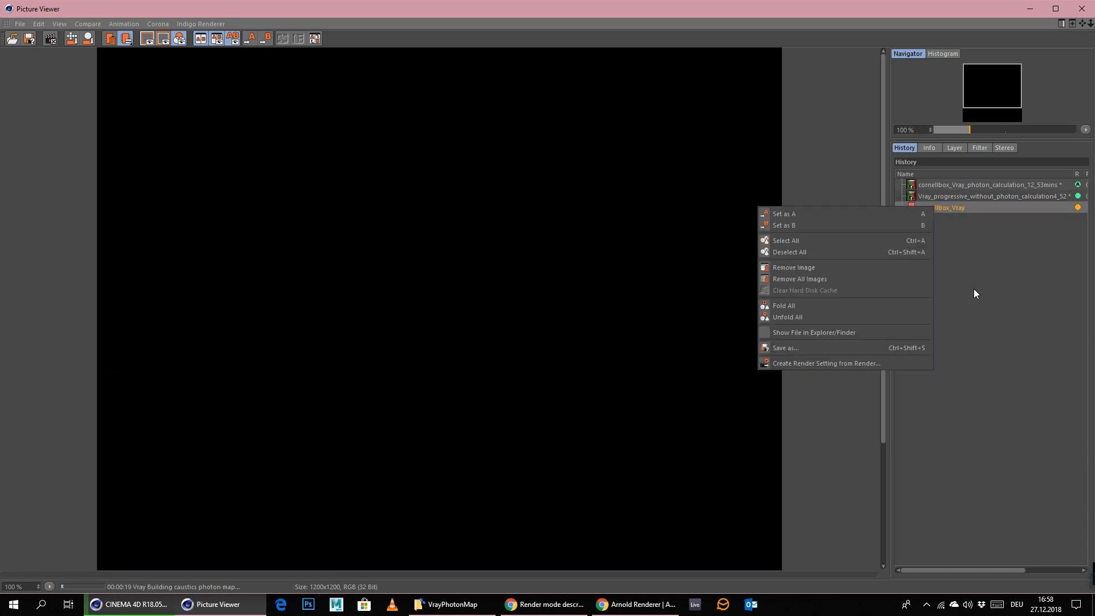
{"action": "left_click", "coordinate": [977, 199]}
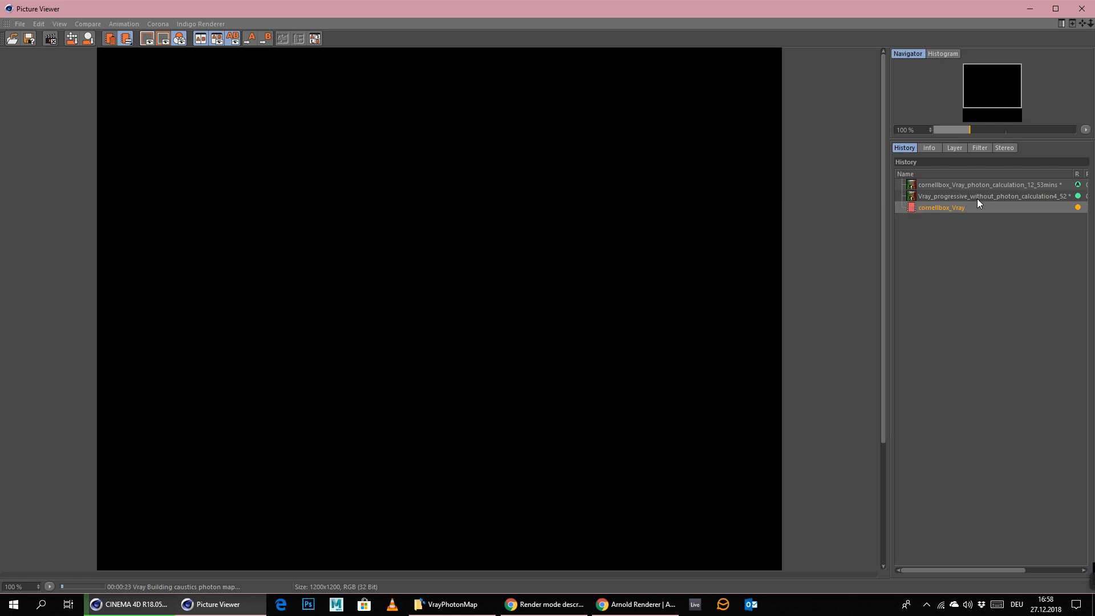
{"action": "left_click", "coordinate": [980, 199]}
{"action": "key", "text": "Delete"}
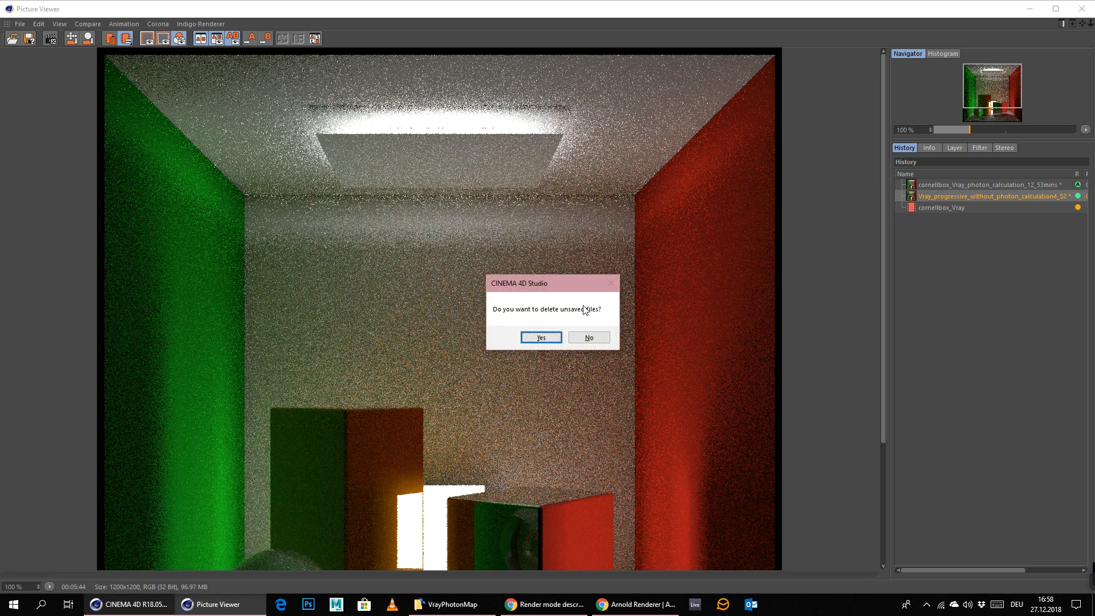
{"action": "left_click", "coordinate": [539, 338]}
{"action": "left_click", "coordinate": [957, 196]}
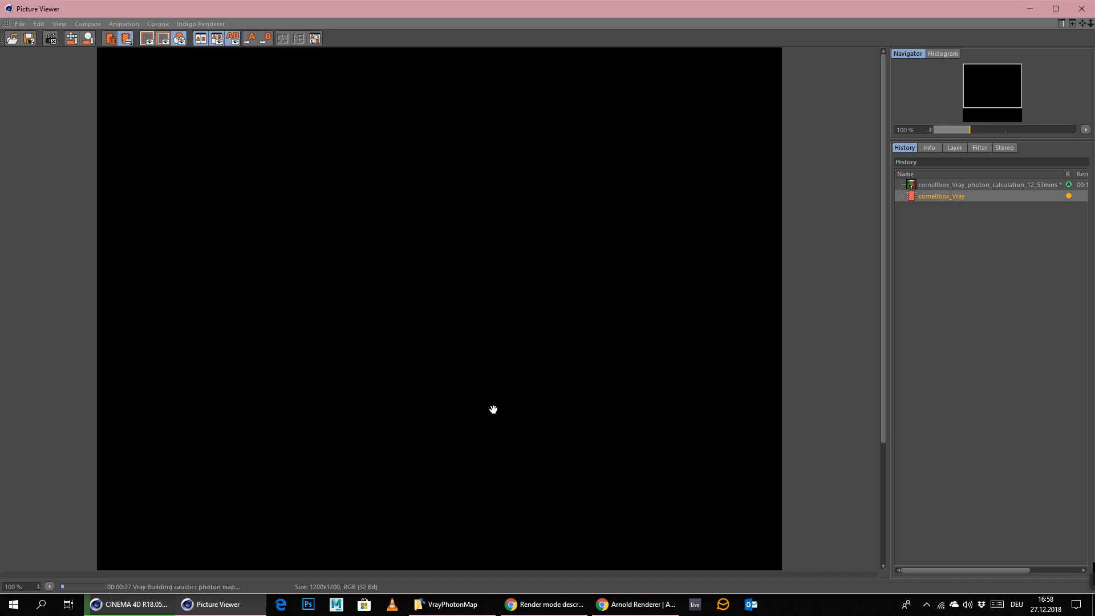
{"action": "scroll", "coordinate": [516, 399], "scroll_direction": "down", "scroll_amount": 2}
{"action": "scroll", "coordinate": [526, 409], "scroll_direction": "up", "scroll_amount": 1}
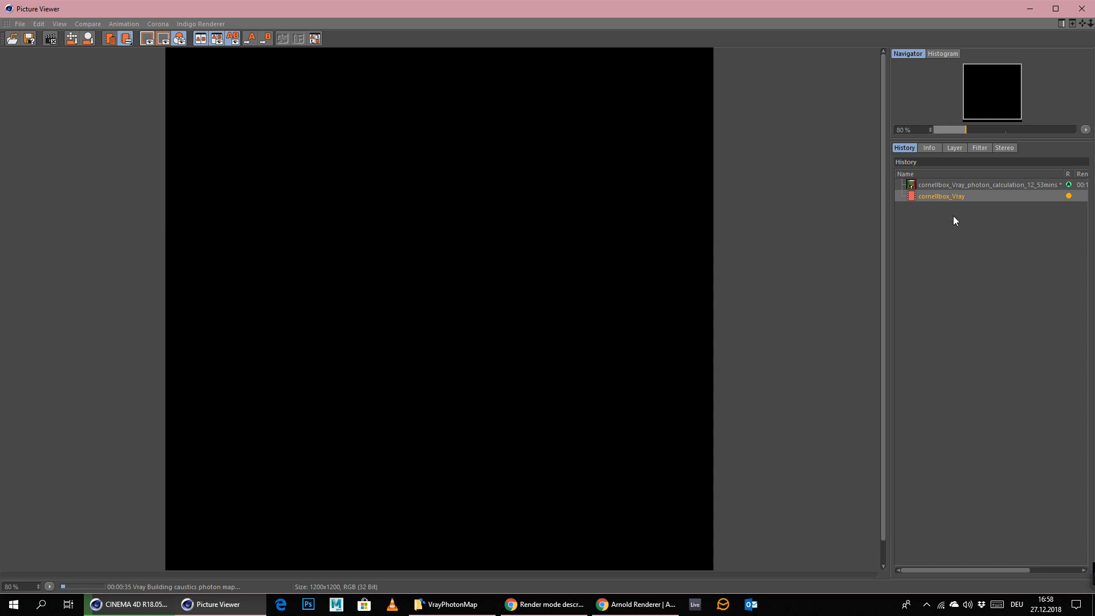
{"action": "mouse_move", "coordinate": [1016, 581]}
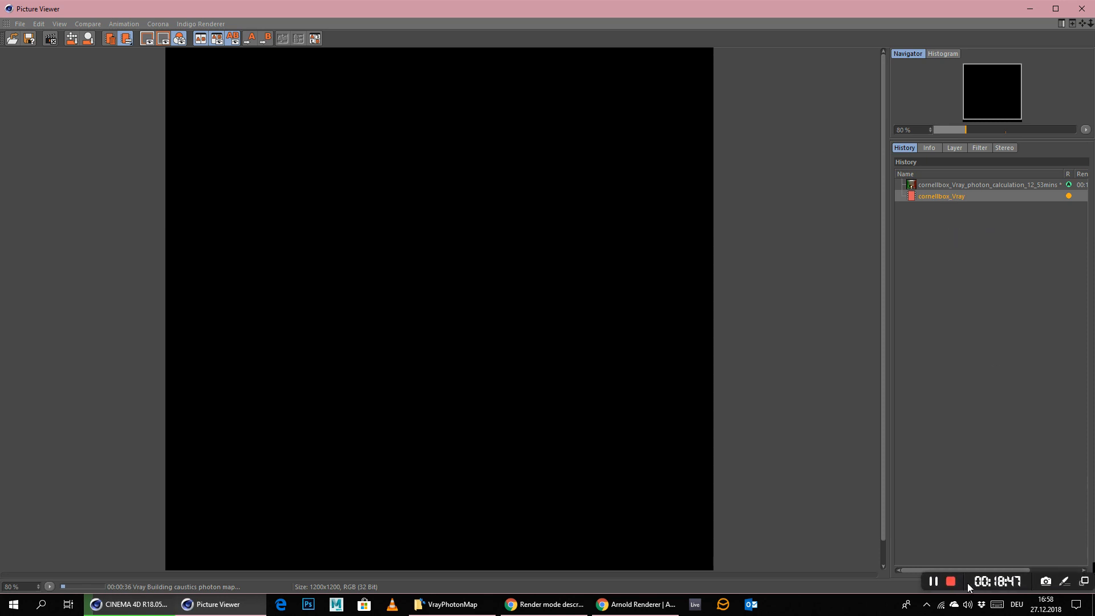
{"action": "left_click", "coordinate": [934, 582]}
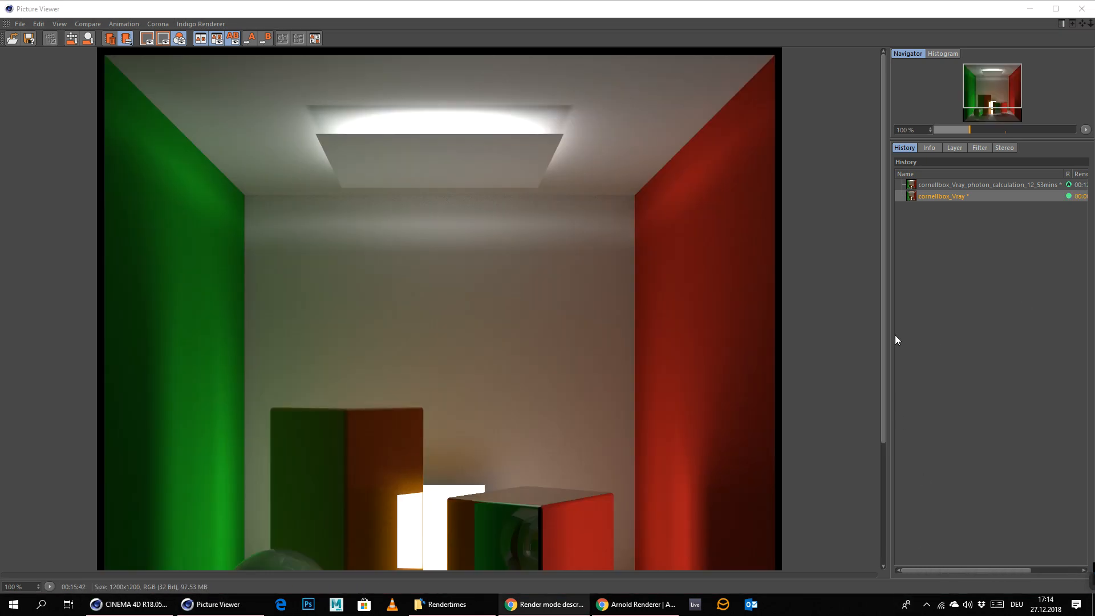
- Widen the history list to show the Render Time column and examine the lower half of the finished cornellbox_Vray render
{"action": "left_click_drag", "start_coordinate": [892, 336], "coordinate": [853, 343]}
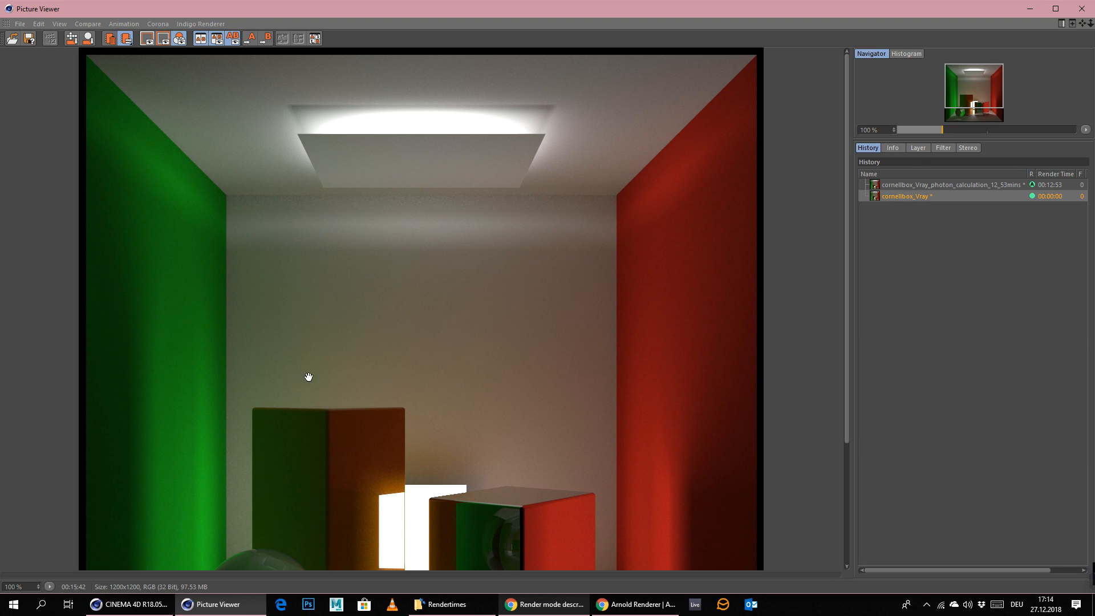
{"action": "scroll", "coordinate": [307, 381], "scroll_direction": "down", "scroll_amount": 1}
{"action": "scroll", "coordinate": [402, 454], "scroll_direction": "up", "scroll_amount": 1}
{"action": "scroll", "coordinate": [490, 375], "scroll_direction": "down", "scroll_amount": 1}
{"action": "scroll", "coordinate": [485, 301], "scroll_direction": "up", "scroll_amount": 1}
{"action": "left_click_drag", "start_coordinate": [403, 427], "coordinate": [506, 380]}
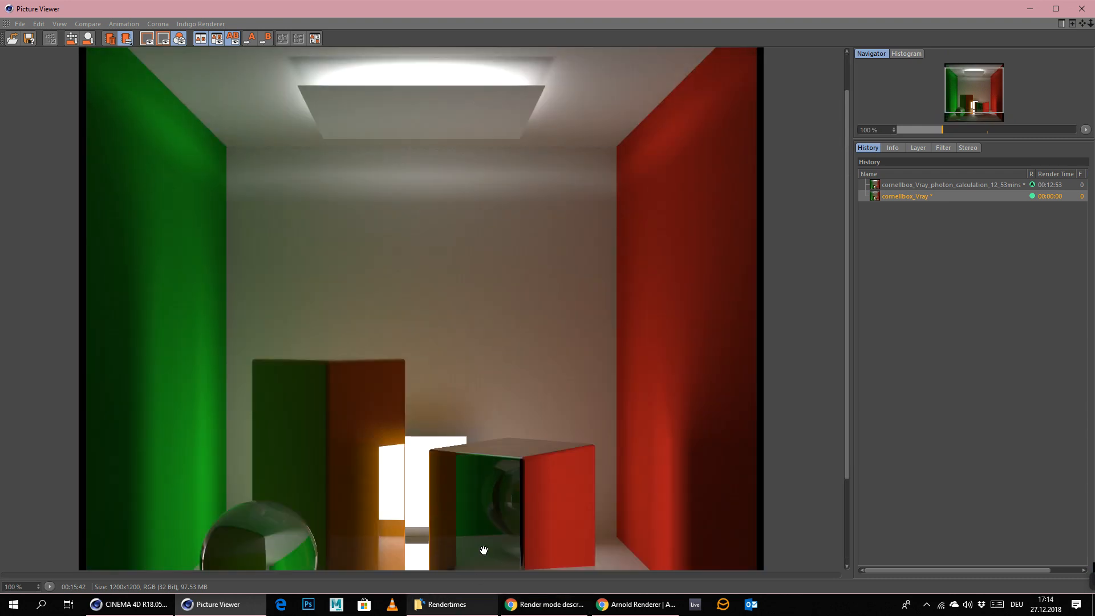
- Open Vray_pro_2mins.jpg from the Rendertimes folder, advance to Vray_pro_5mins.jpg and examine the back wall's noise up close
{"action": "left_click", "coordinate": [479, 607]}
{"action": "double_click", "coordinate": [476, 167]}
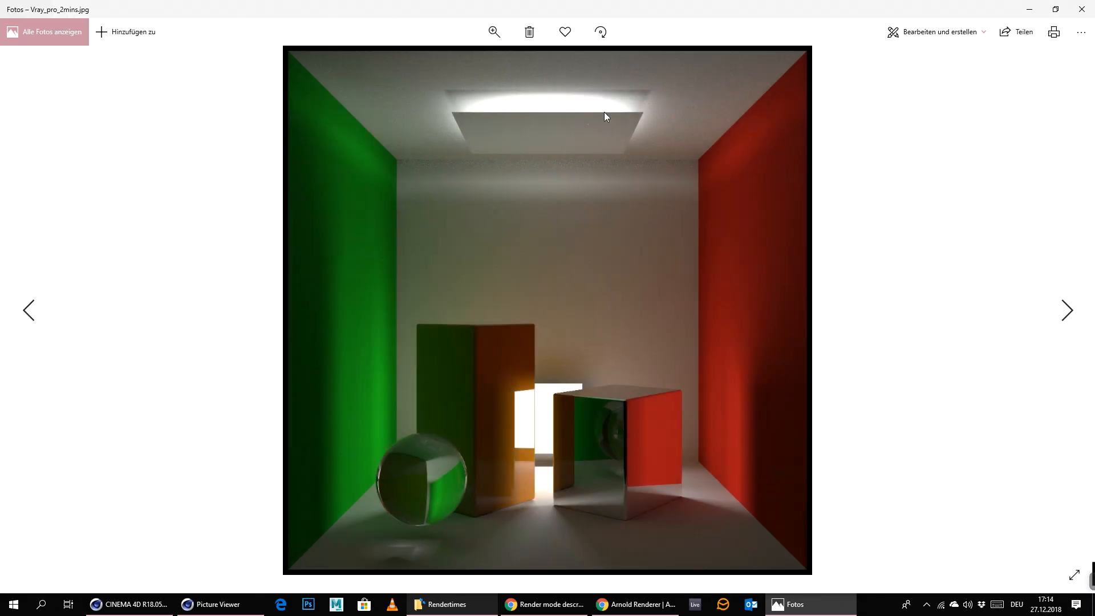
{"action": "left_click", "coordinate": [1067, 311]}
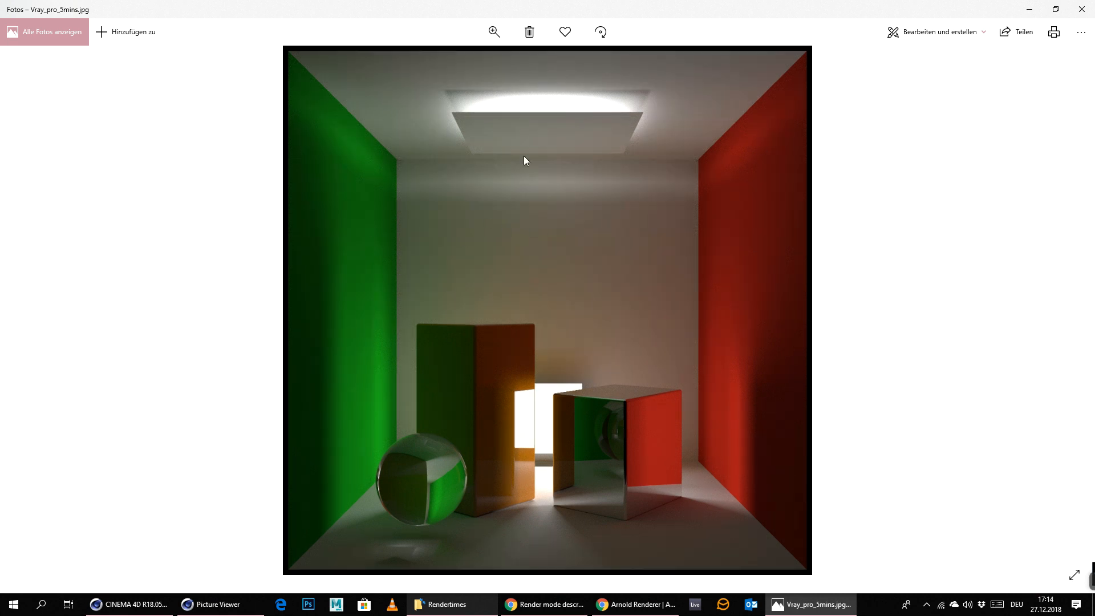
{"action": "scroll", "coordinate": [579, 198], "scroll_direction": "up", "scroll_amount": 2}
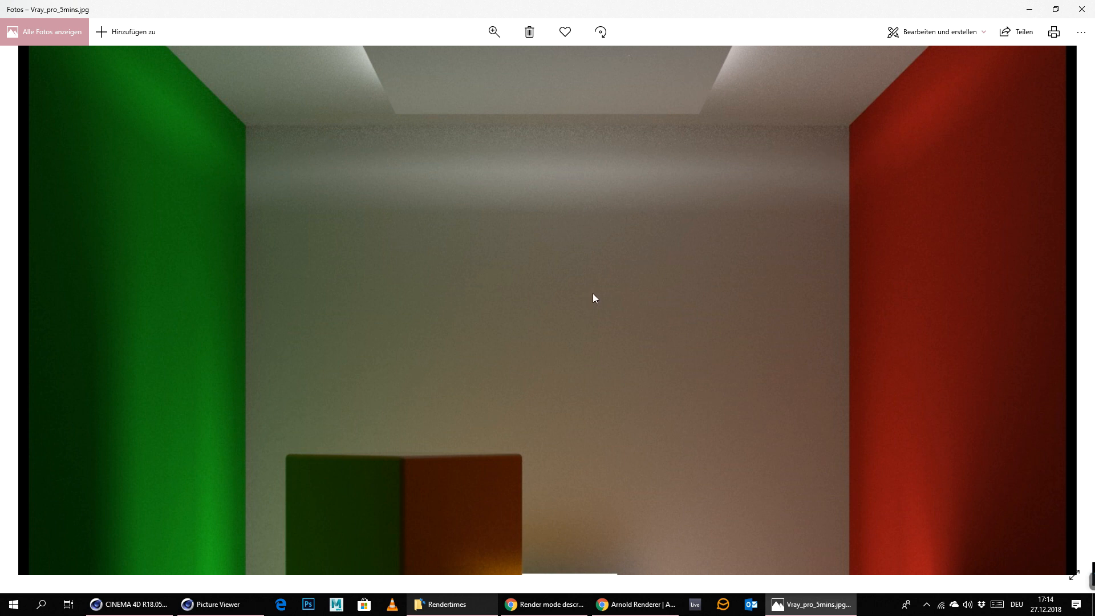
{"action": "scroll", "coordinate": [599, 283], "scroll_direction": "down", "scroll_amount": 2}
- Examine the back wall in Vray_pro_10mins.jpg up close and compare the image with the 5-minute render
{"action": "left_click", "coordinate": [1066, 311]}
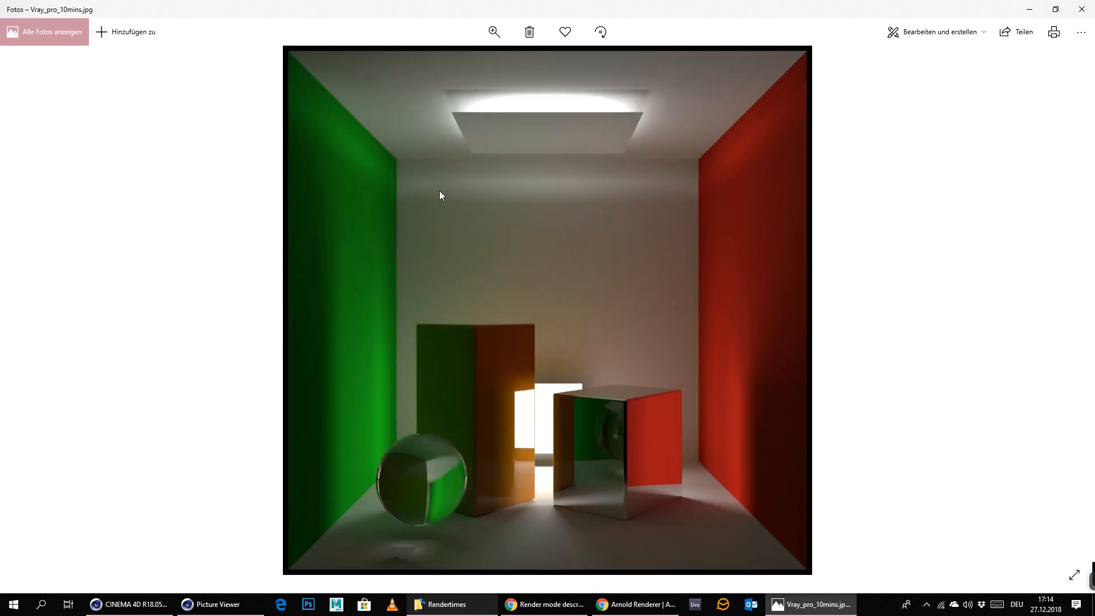
{"action": "scroll", "coordinate": [440, 190], "scroll_direction": "up", "scroll_amount": 2}
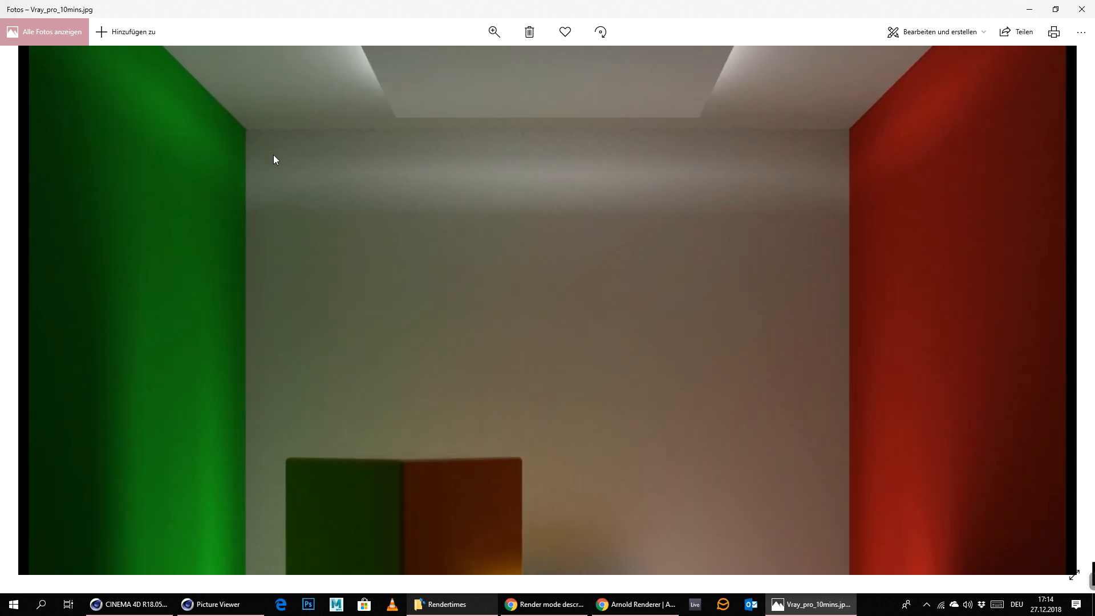
{"action": "scroll", "coordinate": [543, 235], "scroll_direction": "down", "scroll_amount": 2}
{"action": "left_click", "coordinate": [28, 311]}
{"action": "left_click", "coordinate": [1073, 310]}
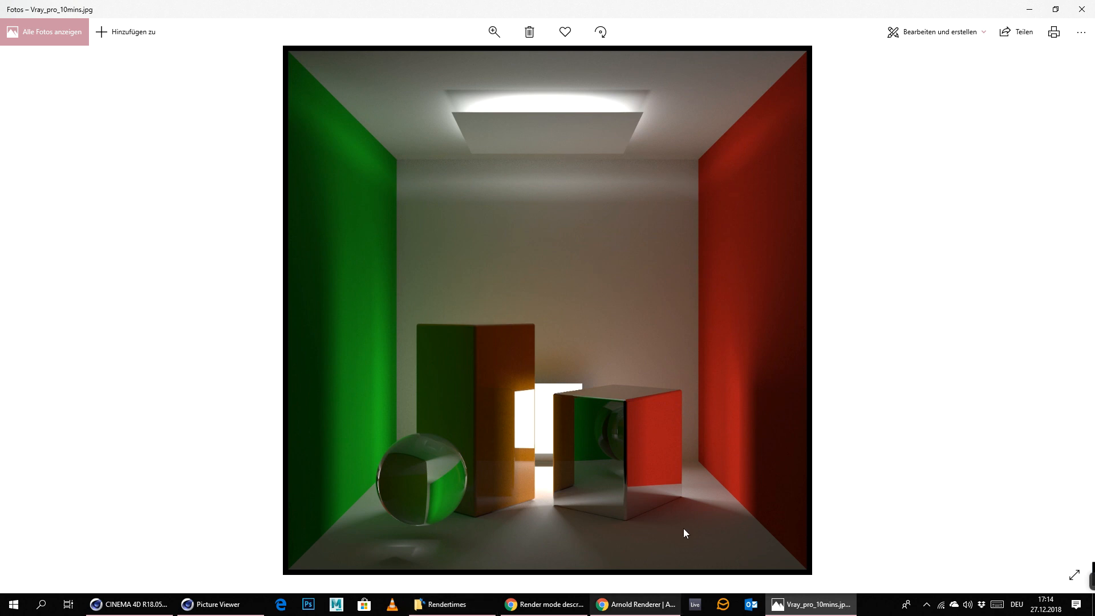
- Return to Vray_pro_5mins.jpg and inspect the boxes, glass sphere and back wall enlarged
{"action": "key", "text": "Left"}
{"action": "double_click", "coordinate": [519, 423]}
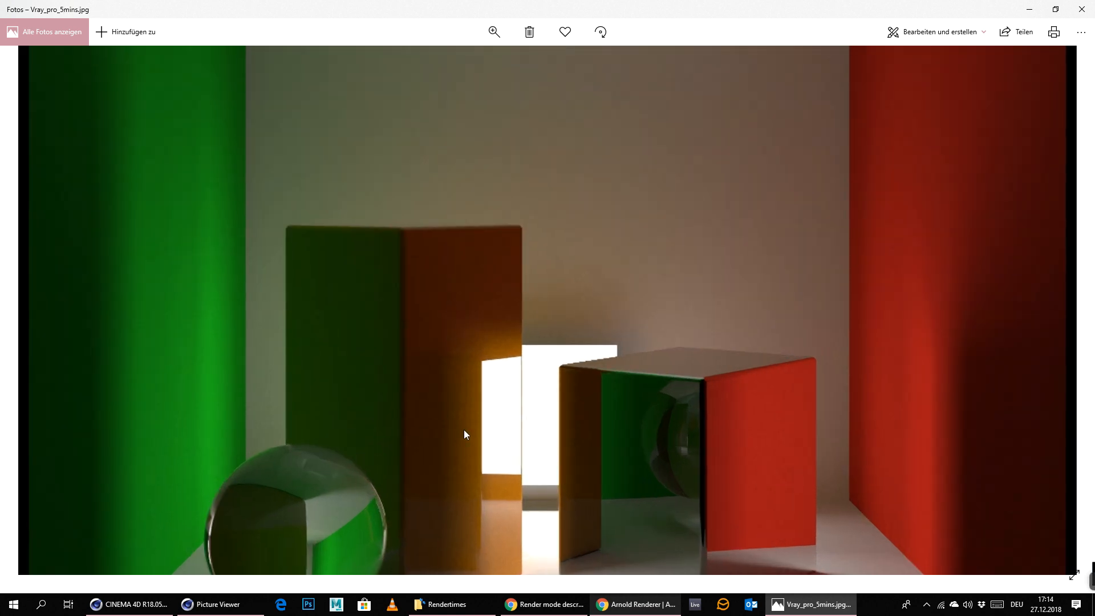
{"action": "left_click_drag", "start_coordinate": [464, 430], "coordinate": [467, 340]}
{"action": "left_click_drag", "start_coordinate": [523, 183], "coordinate": [484, 337]}
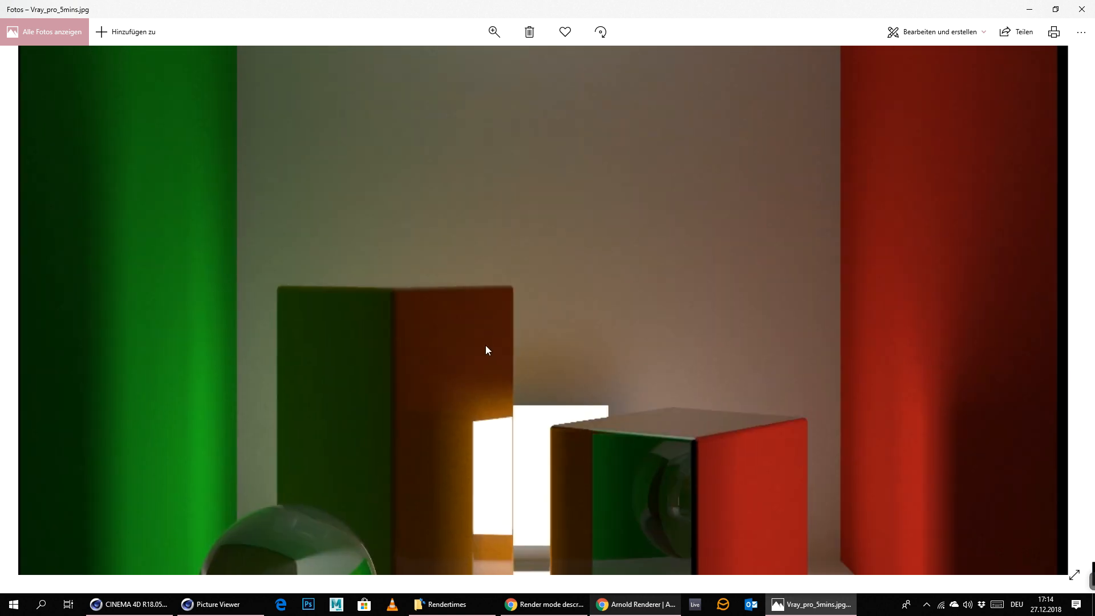
{"action": "double_click", "coordinate": [632, 206]}
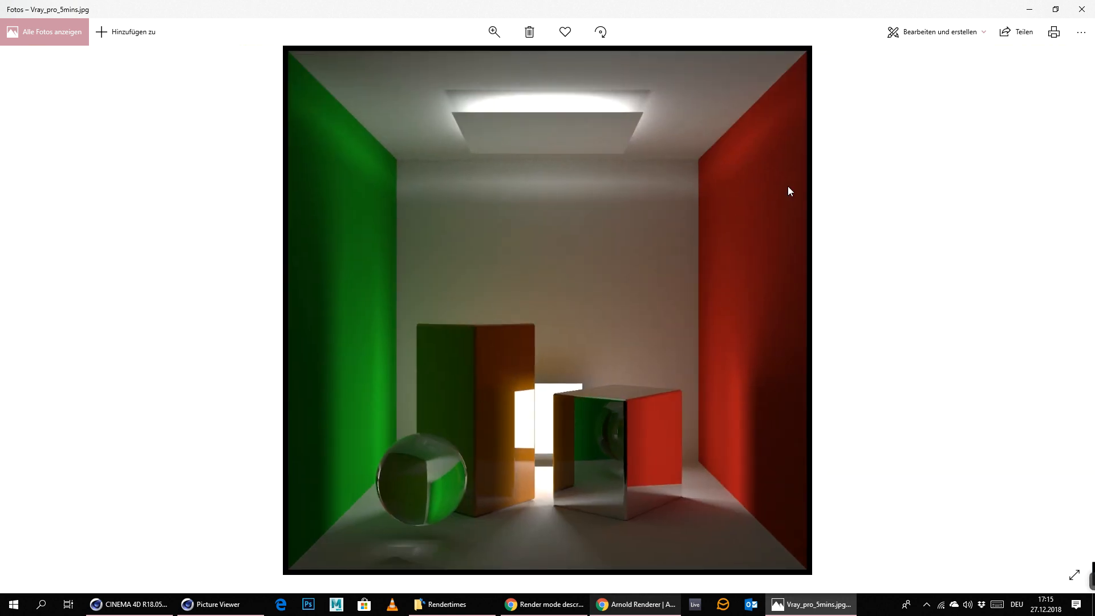
- Close the photo viewer, the Rendertimes folder window and the Picture Viewer
{"action": "left_click", "coordinate": [1082, 9]}
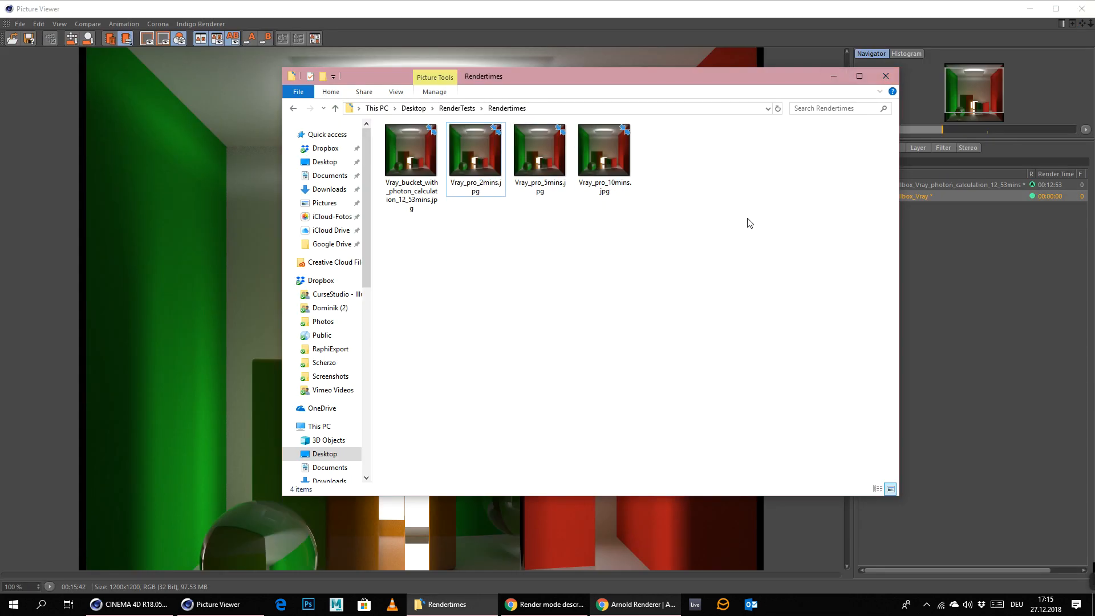
{"action": "left_click", "coordinate": [885, 76]}
{"action": "mouse_move", "coordinate": [1087, 591]}
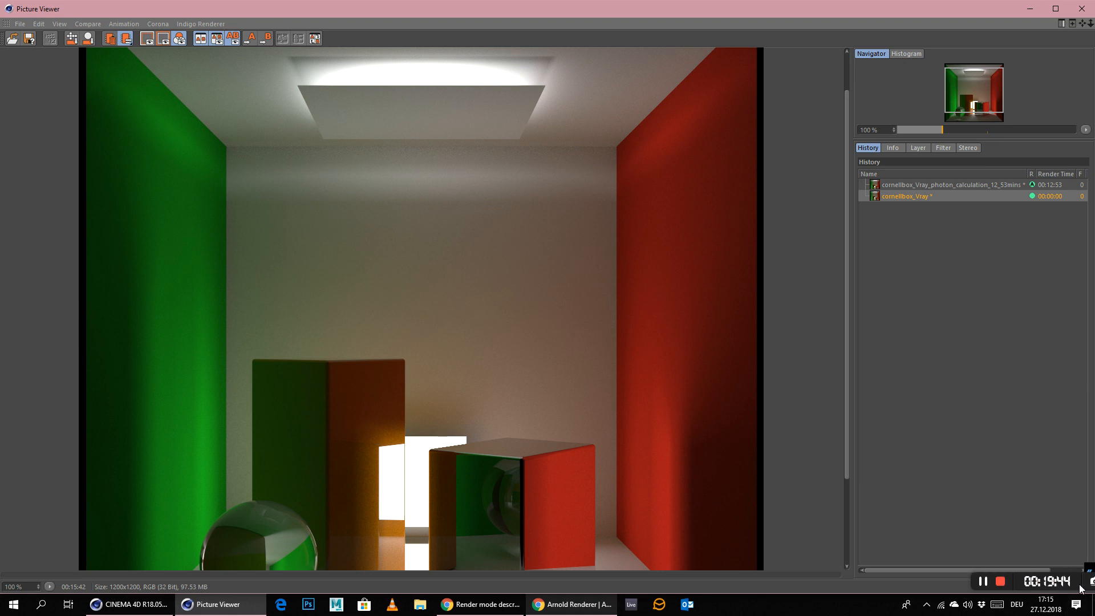
{"action": "left_click", "coordinate": [1083, 8]}
- Save the cornellbox_Vray.c4d scene and close it
{"action": "left_click", "coordinate": [11, 20]}
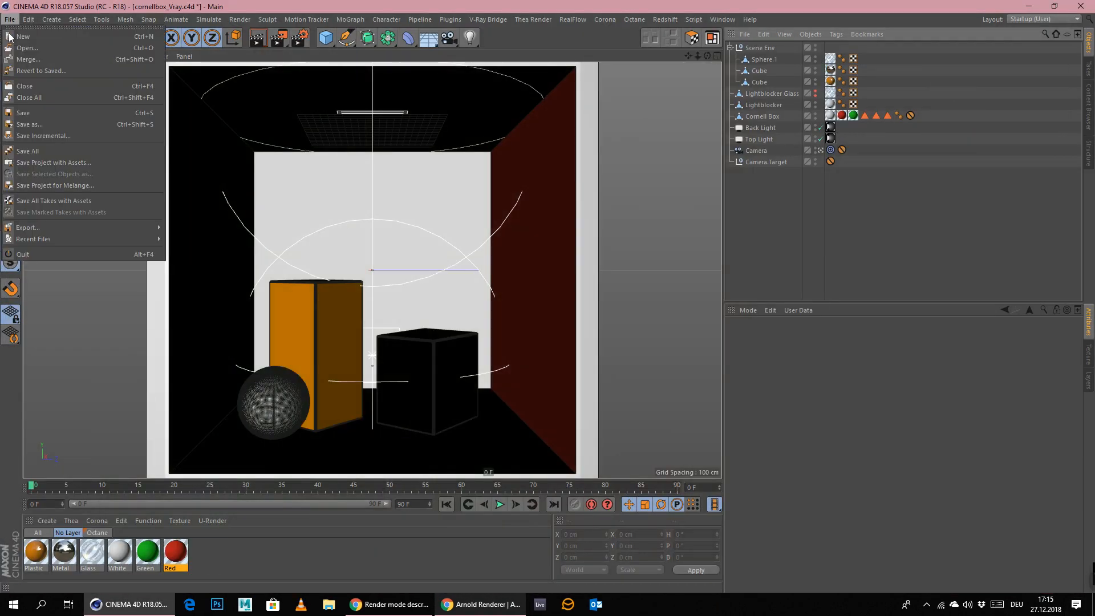
{"action": "left_click", "coordinate": [27, 112]}
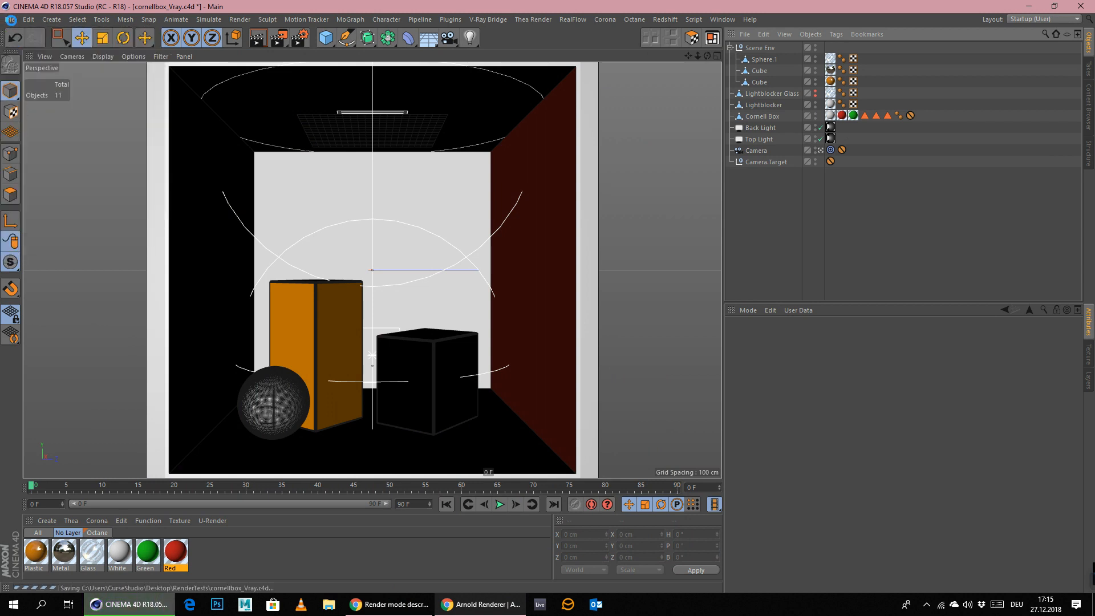
{"action": "left_click", "coordinate": [12, 20]}
{"action": "left_click", "coordinate": [20, 88]}
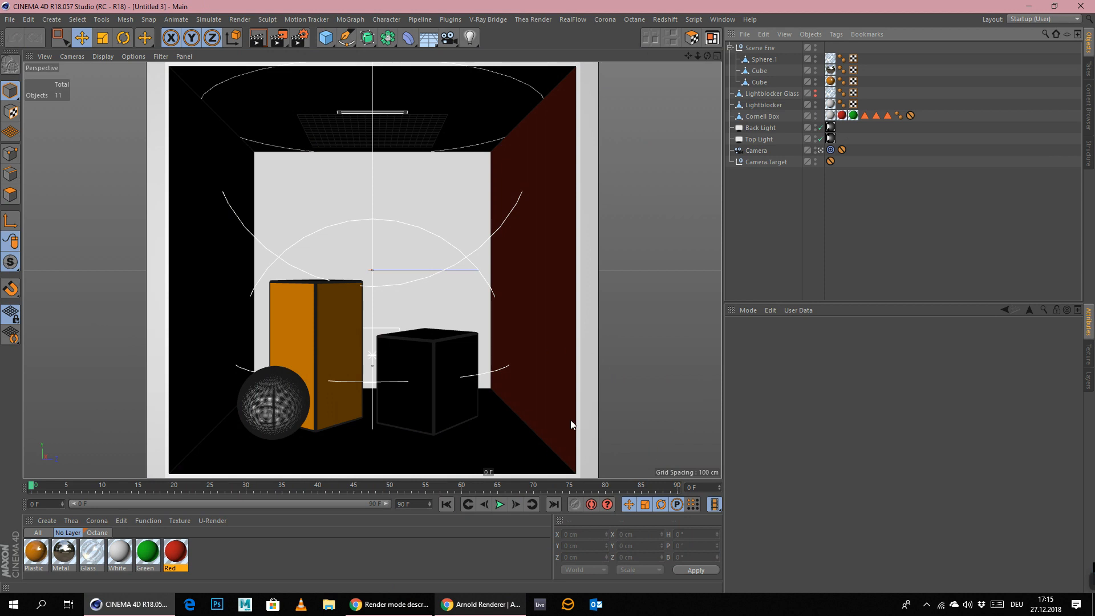
- Open cornellbox_thea.c4d from the RenderTests folder on the Desktop and minimize the file browser
{"action": "left_click", "coordinate": [330, 604]}
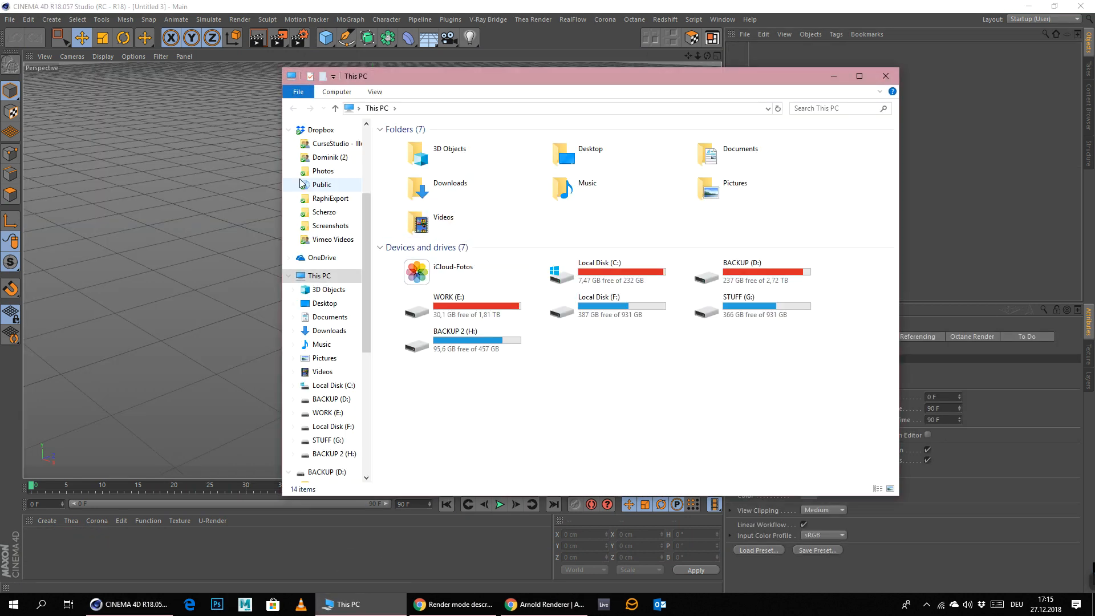
{"action": "scroll", "coordinate": [339, 217], "scroll_direction": "up", "scroll_amount": 4}
{"action": "left_click", "coordinate": [325, 161]}
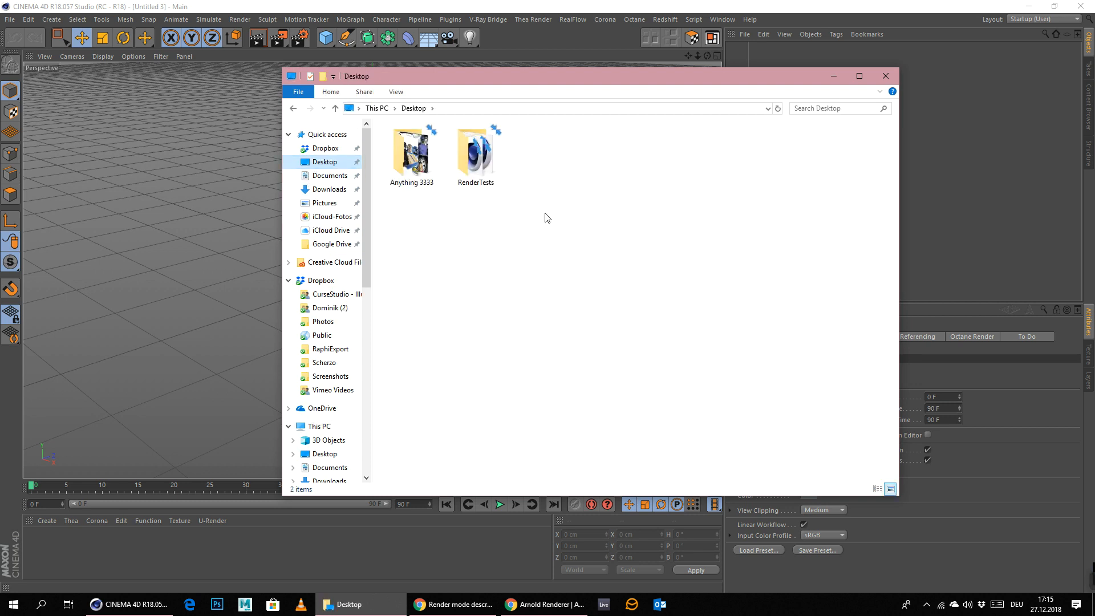
{"action": "double_click", "coordinate": [476, 153]}
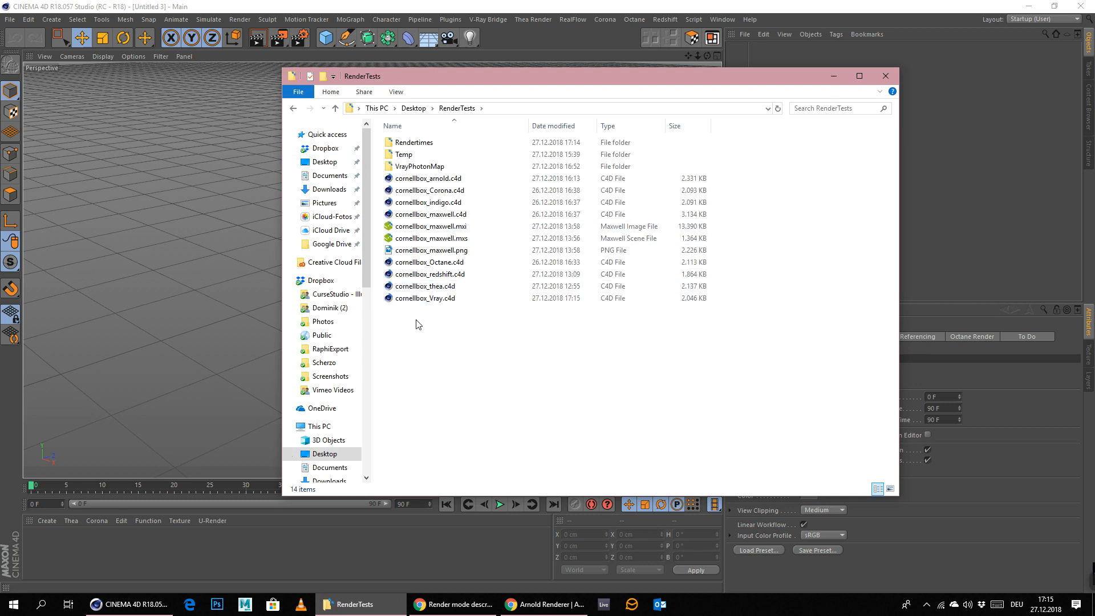
{"action": "double_click", "coordinate": [463, 287]}
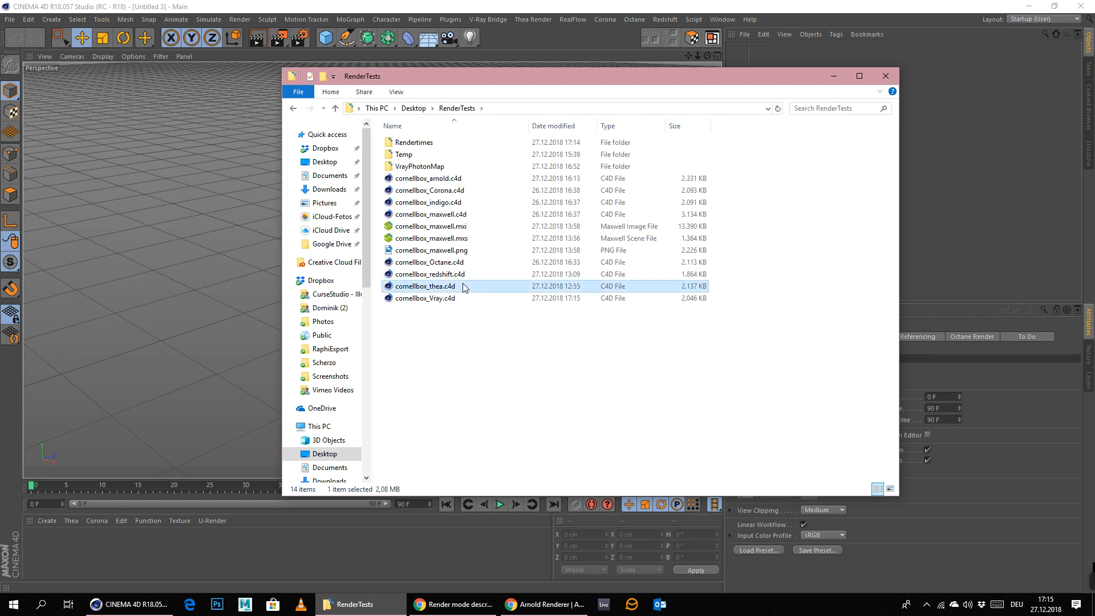
{"action": "left_click", "coordinate": [836, 80]}
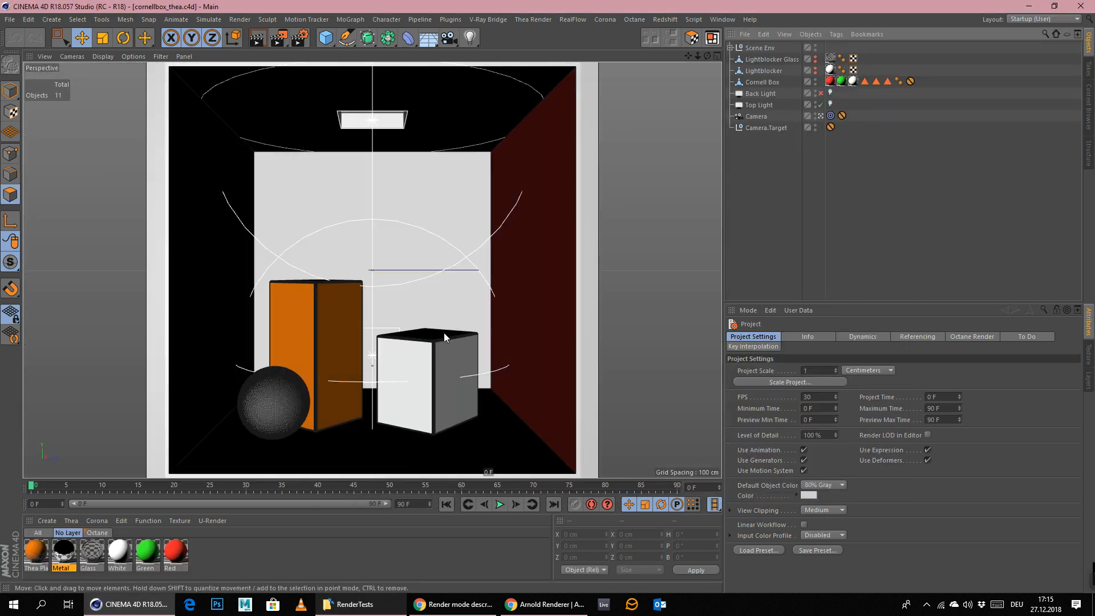
- Open the Thea Render section of the render settings and review the available Engine Core options
{"action": "left_click", "coordinate": [299, 37]}
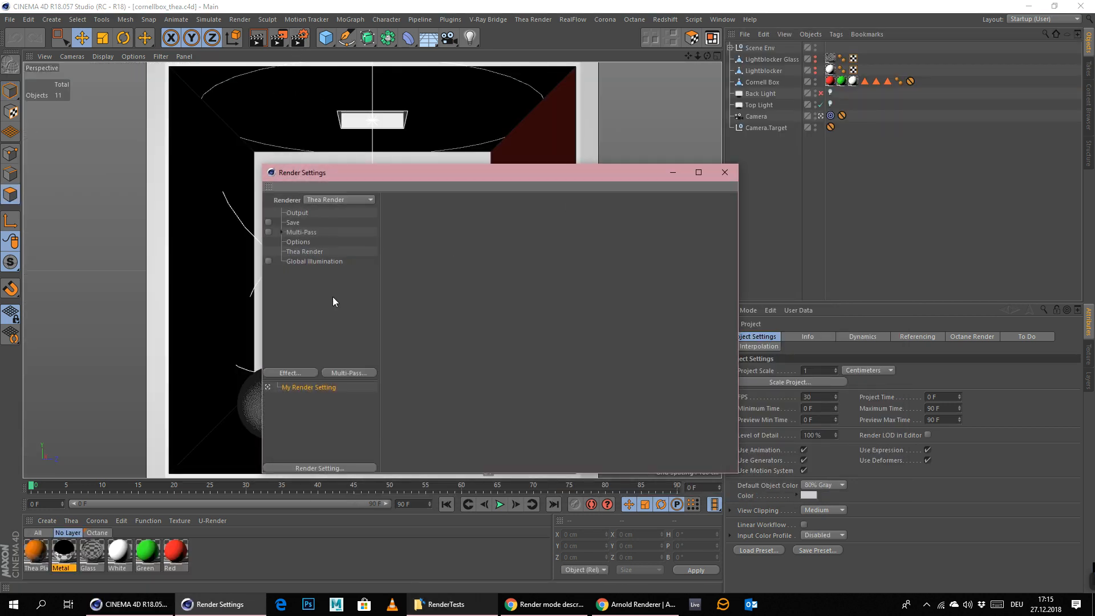
{"action": "left_click", "coordinate": [318, 253]}
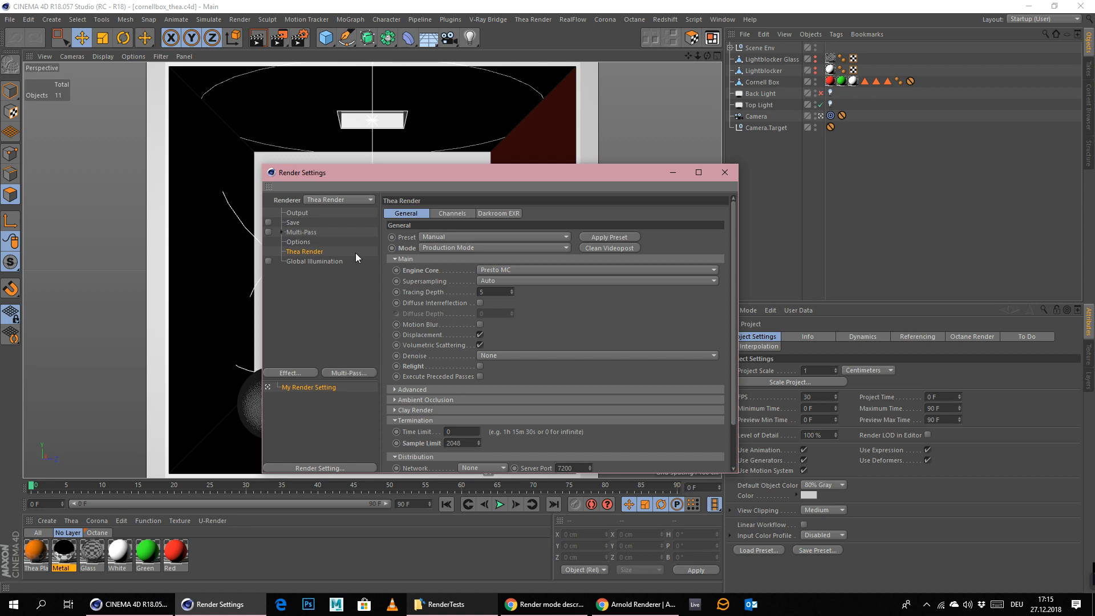
{"action": "left_click", "coordinate": [539, 270]}
{"action": "left_click", "coordinate": [538, 271]}
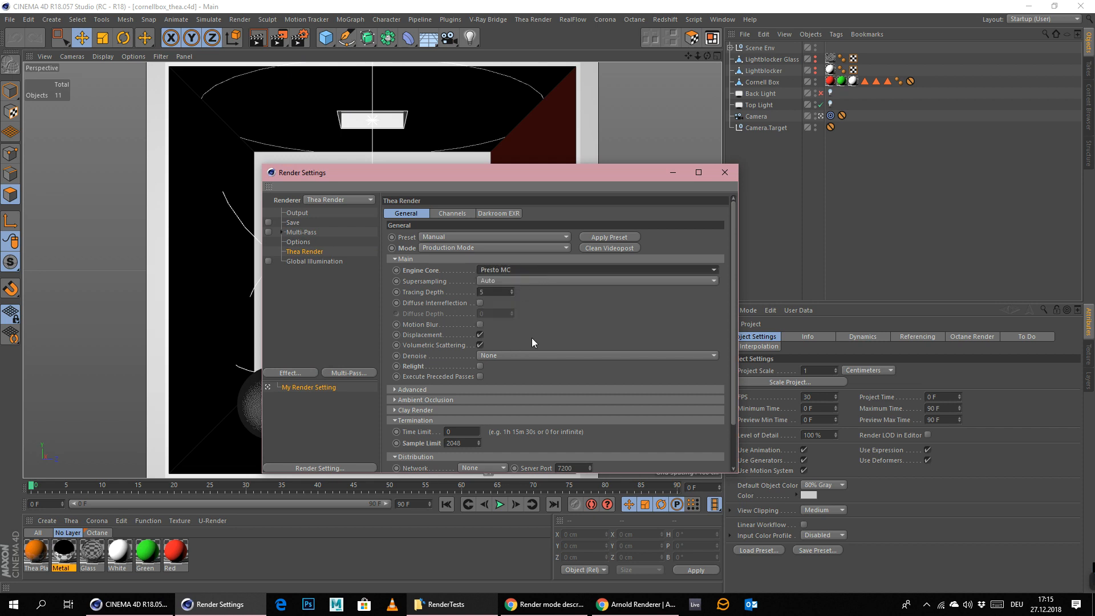
- Select Presto MC as the Thea Engine Core in production mode and close the render settings
{"action": "scroll", "coordinate": [570, 282], "scroll_direction": "down", "scroll_amount": 2}
{"action": "scroll", "coordinate": [594, 257], "scroll_direction": "up", "scroll_amount": 2}
{"action": "left_click", "coordinate": [512, 270]}
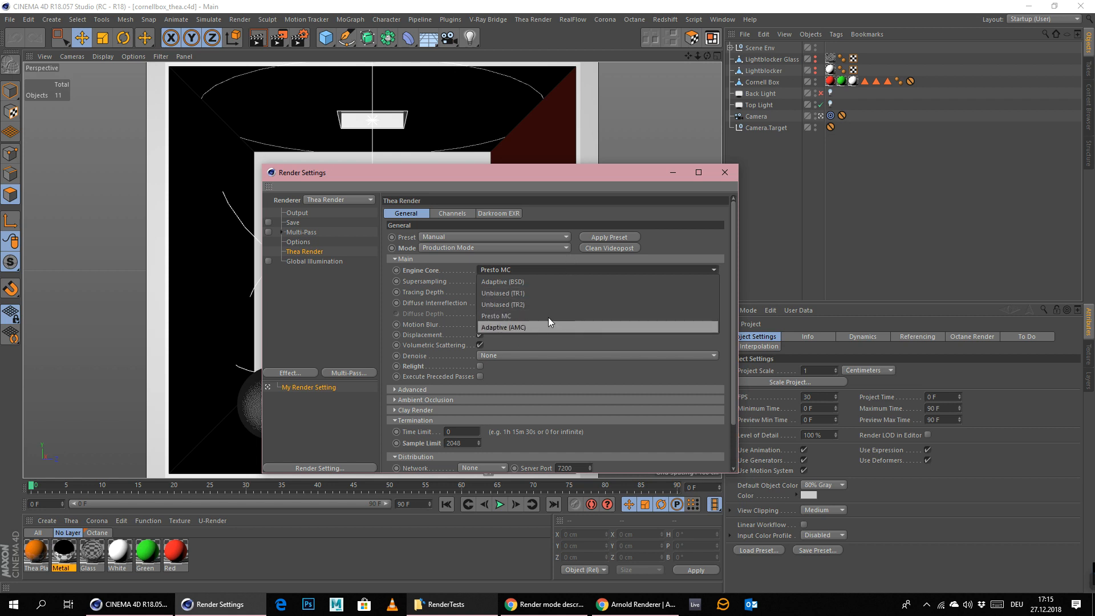
{"action": "left_click", "coordinate": [522, 318]}
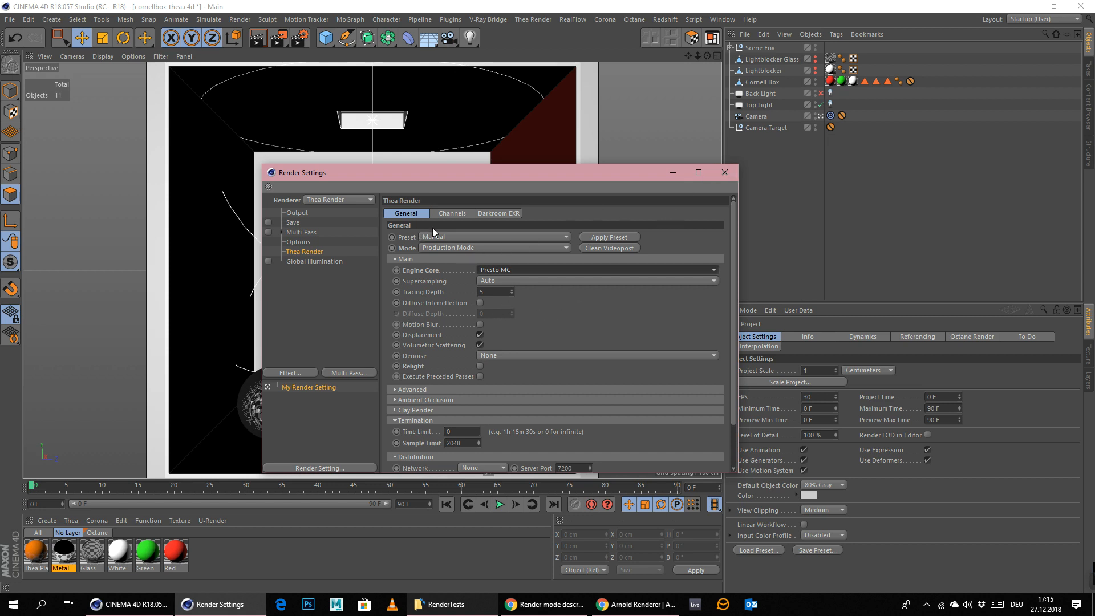
{"action": "left_click", "coordinate": [728, 180]}
- Enable the Back Light and the Lightblocker object in the Thea scene, leaving Lightblocker Glass hidden
{"action": "left_click", "coordinate": [821, 93]}
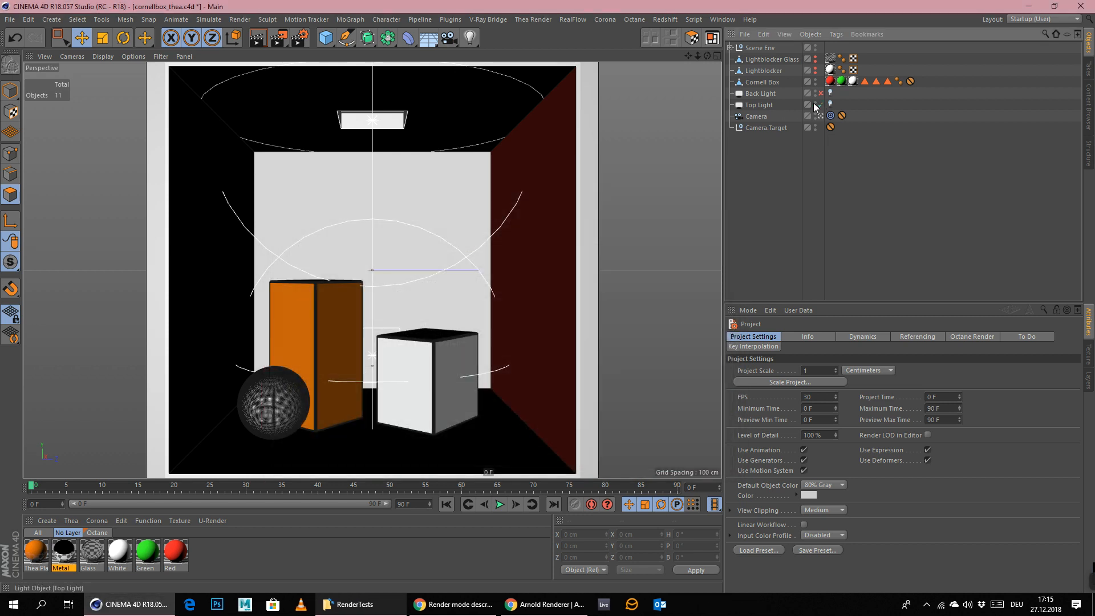
{"action": "left_click", "coordinate": [816, 68]}
{"action": "left_click", "coordinate": [762, 71]}
{"action": "left_click", "coordinate": [774, 178]}
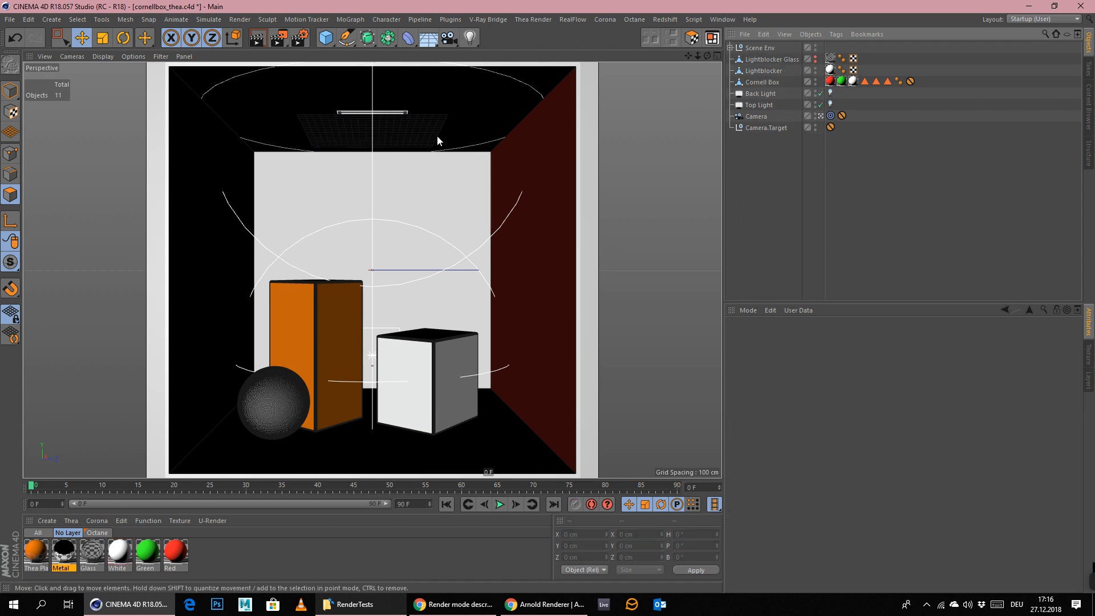
- Render the Thea scene to the Picture Viewer and inspect the developing image up close and in full
{"action": "left_click", "coordinate": [240, 20]}
{"action": "left_click", "coordinate": [260, 74]}
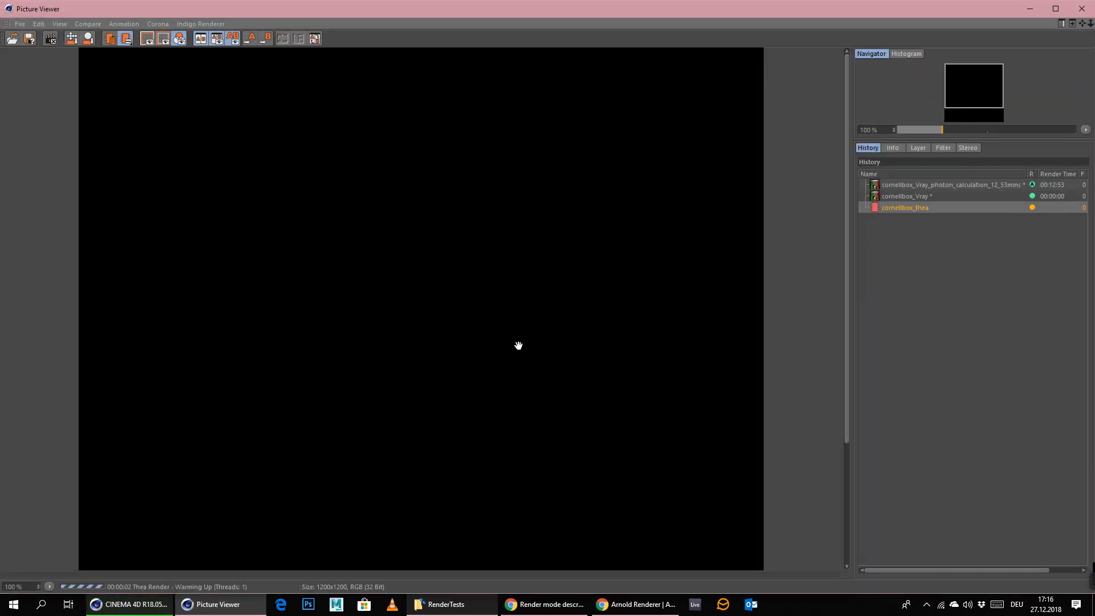
{"action": "scroll", "coordinate": [607, 255], "scroll_direction": "down", "scroll_amount": 3}
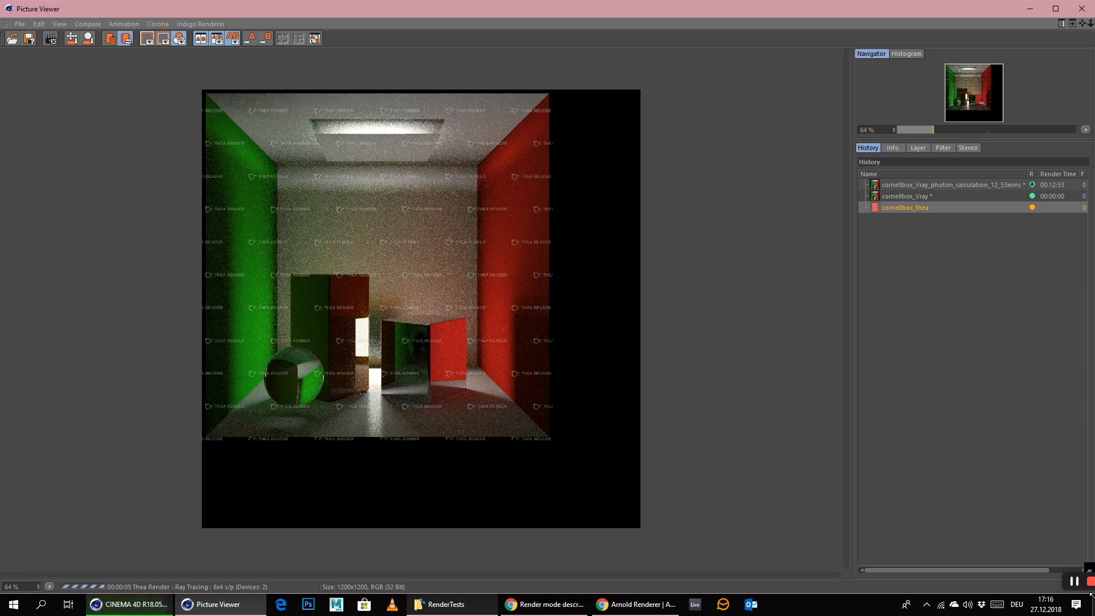
{"action": "scroll", "coordinate": [394, 396], "scroll_direction": "up", "scroll_amount": 1}
{"action": "scroll", "coordinate": [393, 397], "scroll_direction": "up", "scroll_amount": 2}
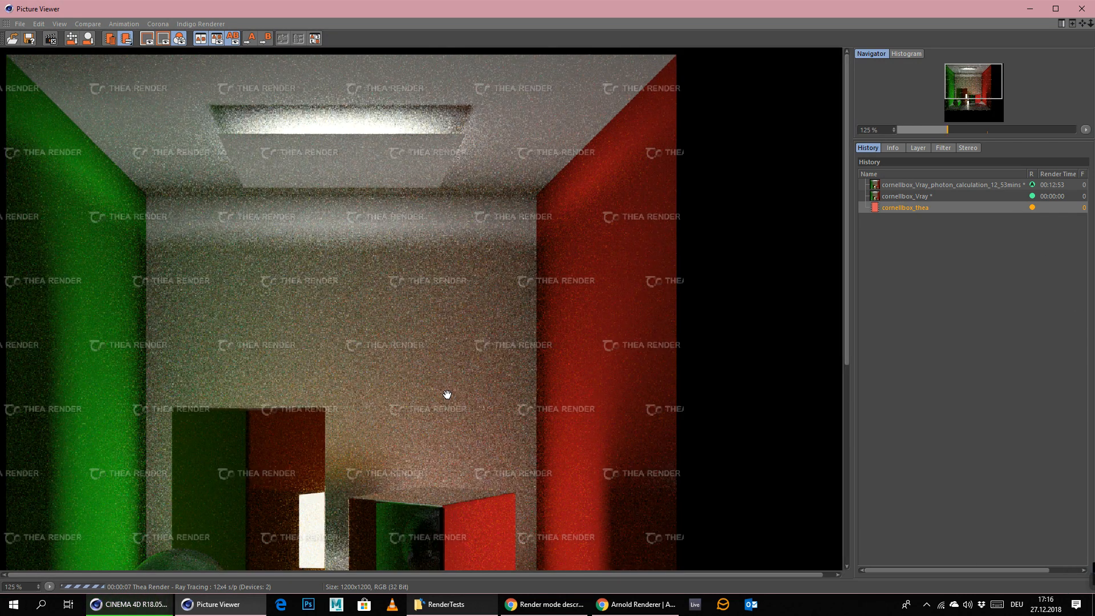
{"action": "scroll", "coordinate": [456, 399], "scroll_direction": "down", "scroll_amount": 2}
{"action": "mouse_move", "coordinate": [1075, 576]}
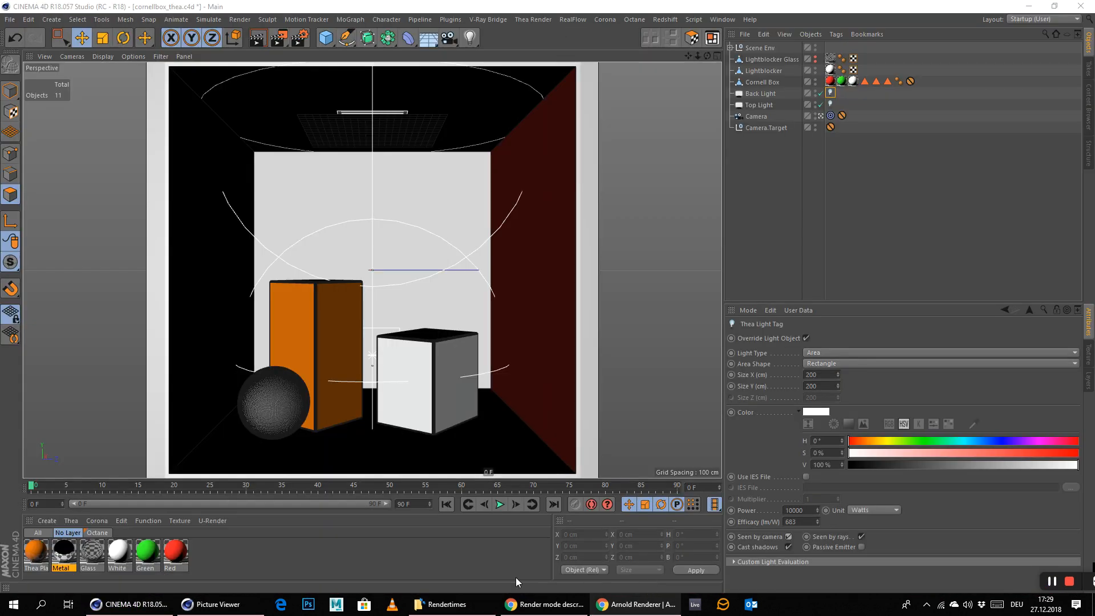
- Bring up the Rendertimes folder and open cornellbox_thea2.jpg in the photo viewer
{"action": "left_click", "coordinate": [439, 604]}
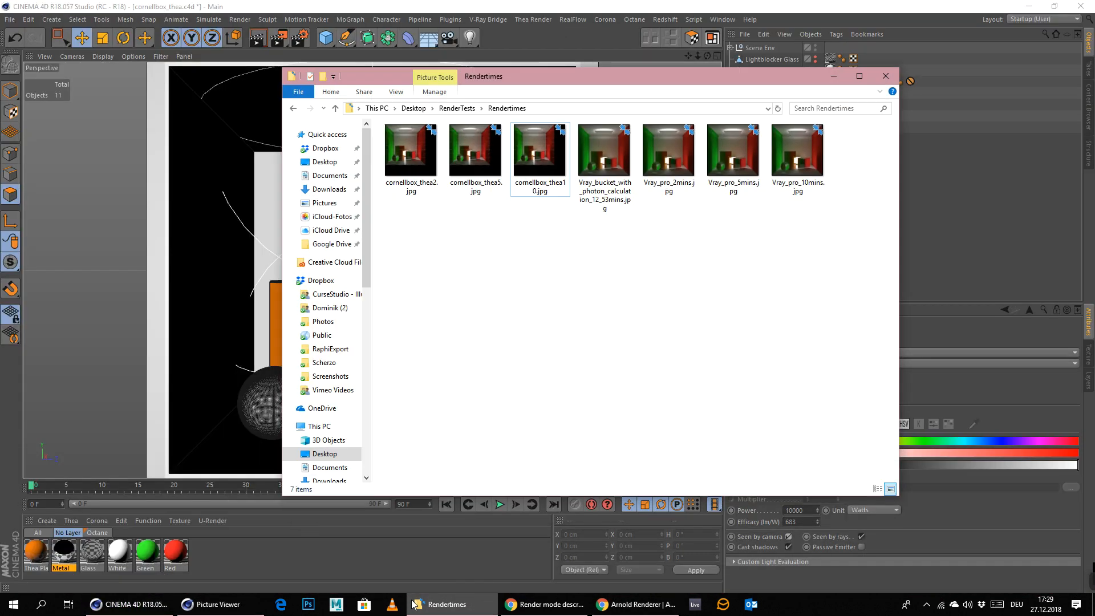
{"action": "left_click", "coordinate": [479, 175]}
{"action": "left_click", "coordinate": [545, 183]}
{"action": "left_click", "coordinate": [498, 258]}
{"action": "double_click", "coordinate": [421, 172]}
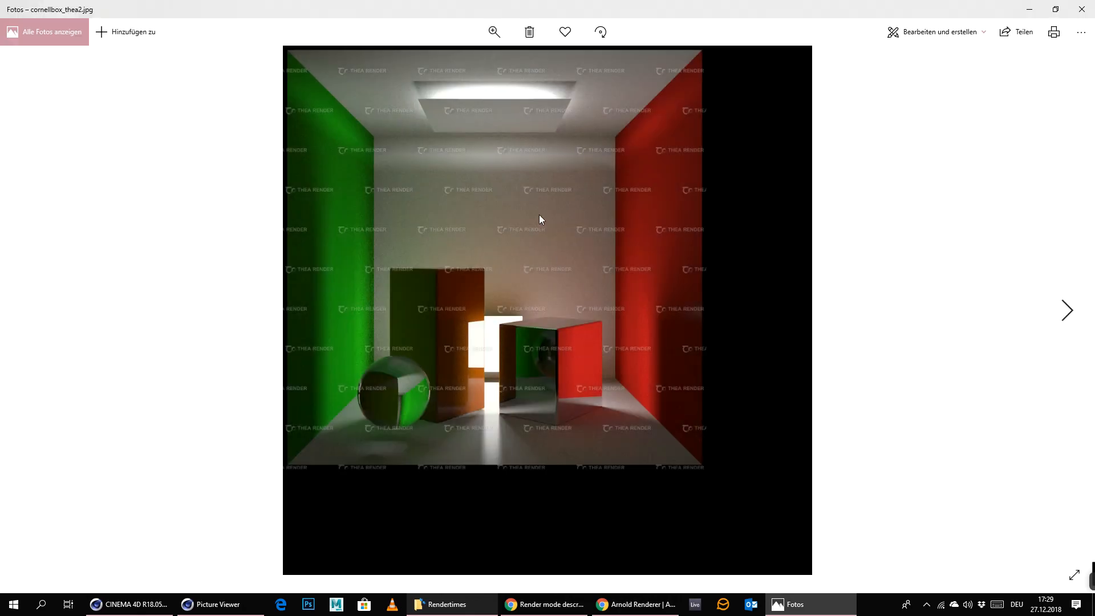
- Examine cornellbox_thea2.jpg enlarged and in full, checking the noise on the walls, objects and ceiling light
{"action": "scroll", "coordinate": [513, 174], "scroll_direction": "up", "scroll_amount": 4}
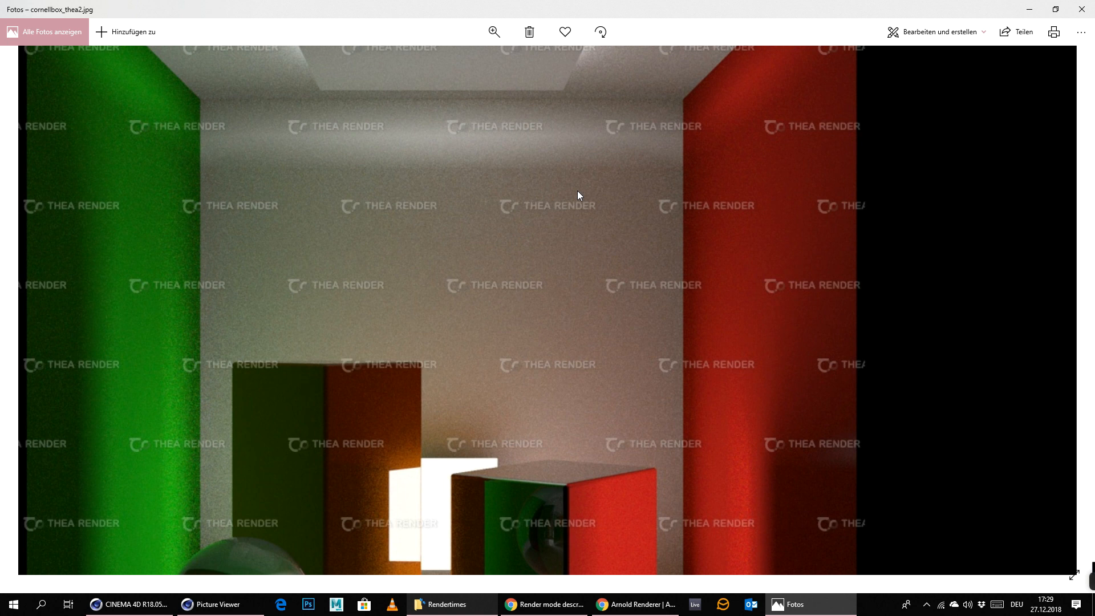
{"action": "scroll", "coordinate": [462, 115], "scroll_direction": "down", "scroll_amount": 4}
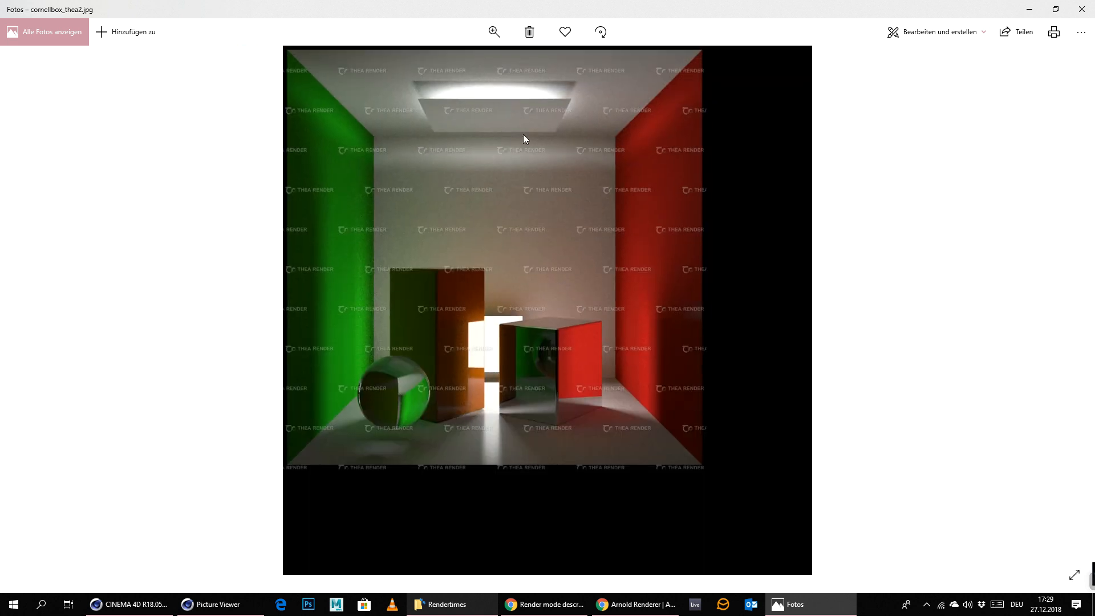
{"action": "scroll", "coordinate": [522, 140], "scroll_direction": "up", "scroll_amount": 3}
{"action": "scroll", "coordinate": [519, 146], "scroll_direction": "down", "scroll_amount": 4}
{"action": "scroll", "coordinate": [506, 228], "scroll_direction": "up", "scroll_amount": 2}
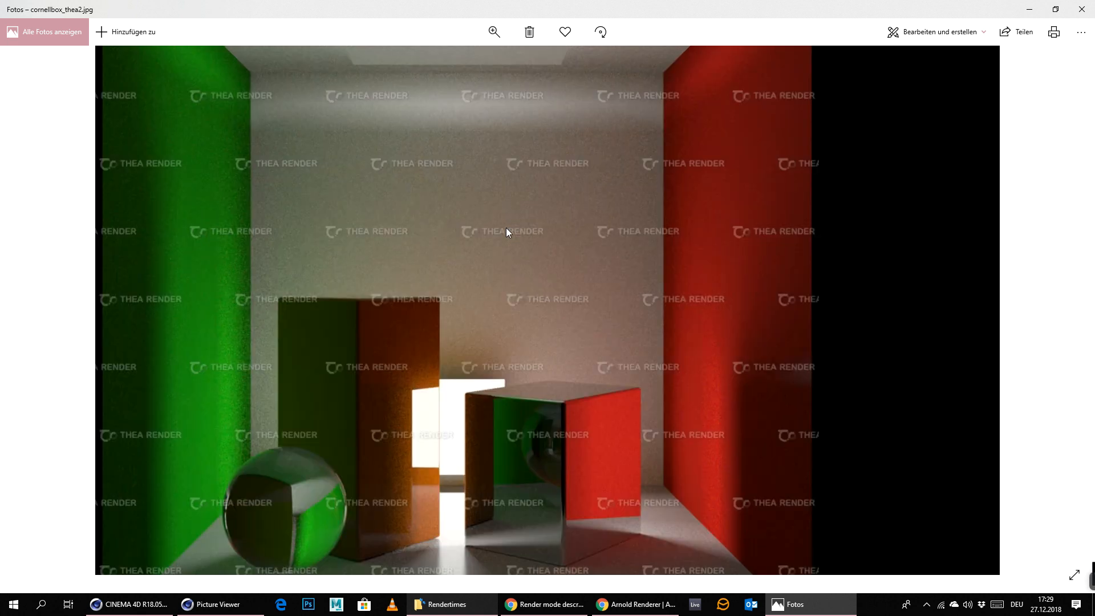
{"action": "scroll", "coordinate": [546, 206], "scroll_direction": "down", "scroll_amount": 3}
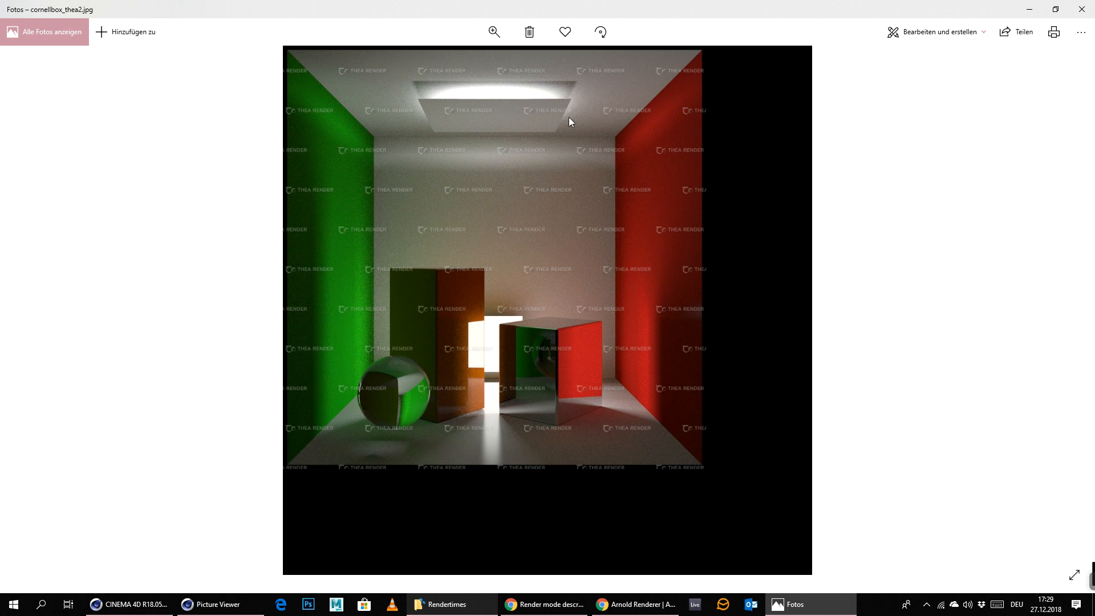
{"action": "scroll", "coordinate": [570, 117], "scroll_direction": "up", "scroll_amount": 2}
{"action": "scroll", "coordinate": [584, 143], "scroll_direction": "down", "scroll_amount": 3}
- Show cornellbox_thea5.jpg and examine its ceiling and lamp area enlarged
{"action": "left_click", "coordinate": [1067, 312]}
{"action": "double_click", "coordinate": [467, 123]}
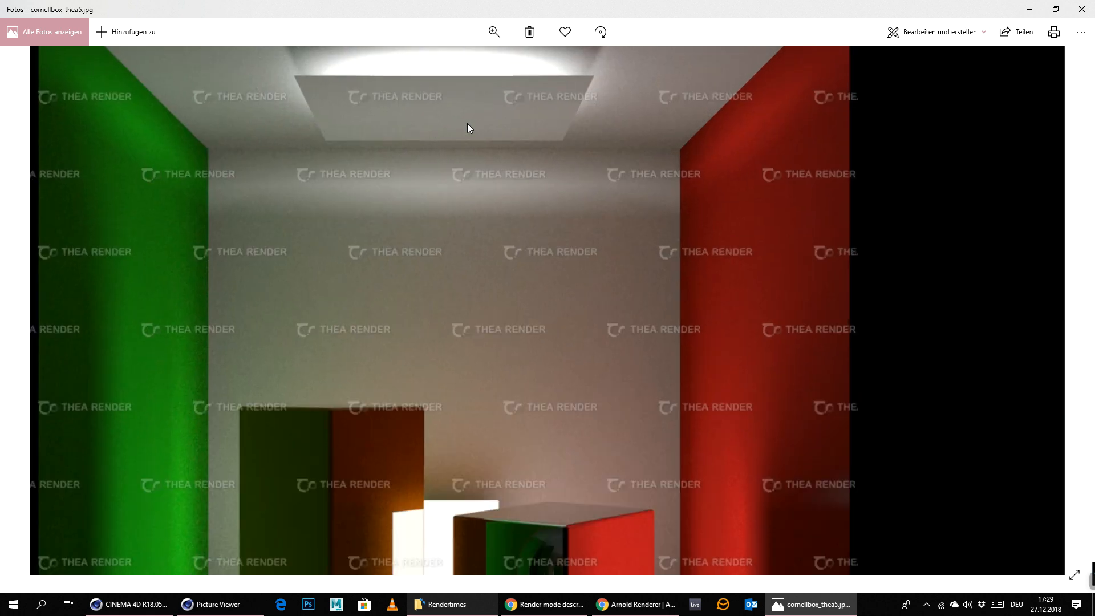
{"action": "left_click_drag", "start_coordinate": [467, 123], "coordinate": [578, 276]}
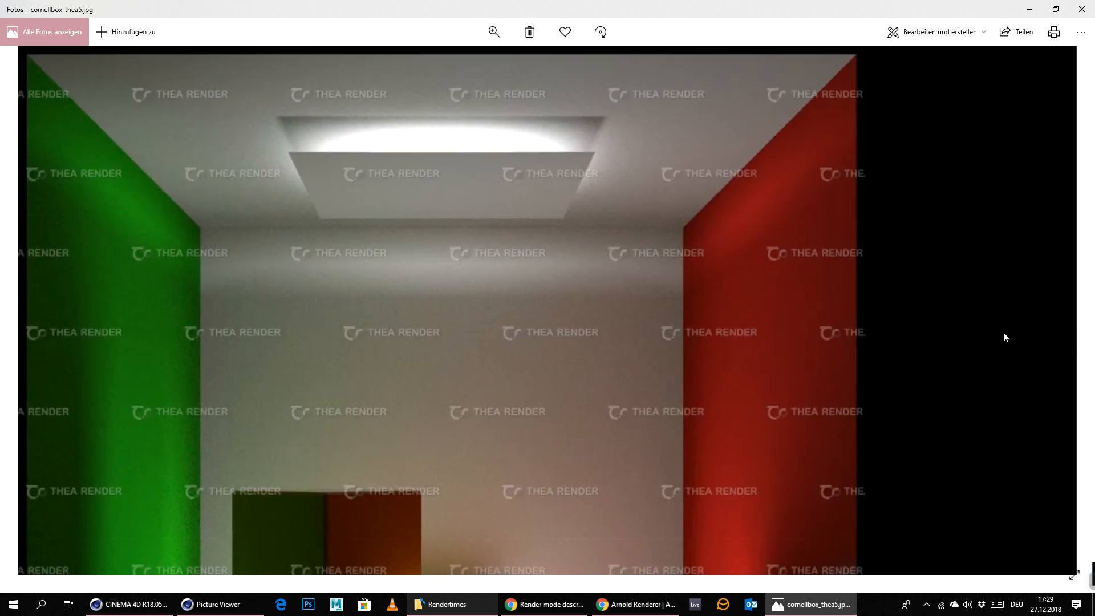
- Compare cornellbox_thea10.jpg enlarged and in full, and close the photo viewer and the Rendertimes folder window
{"action": "left_click", "coordinate": [1067, 311]}
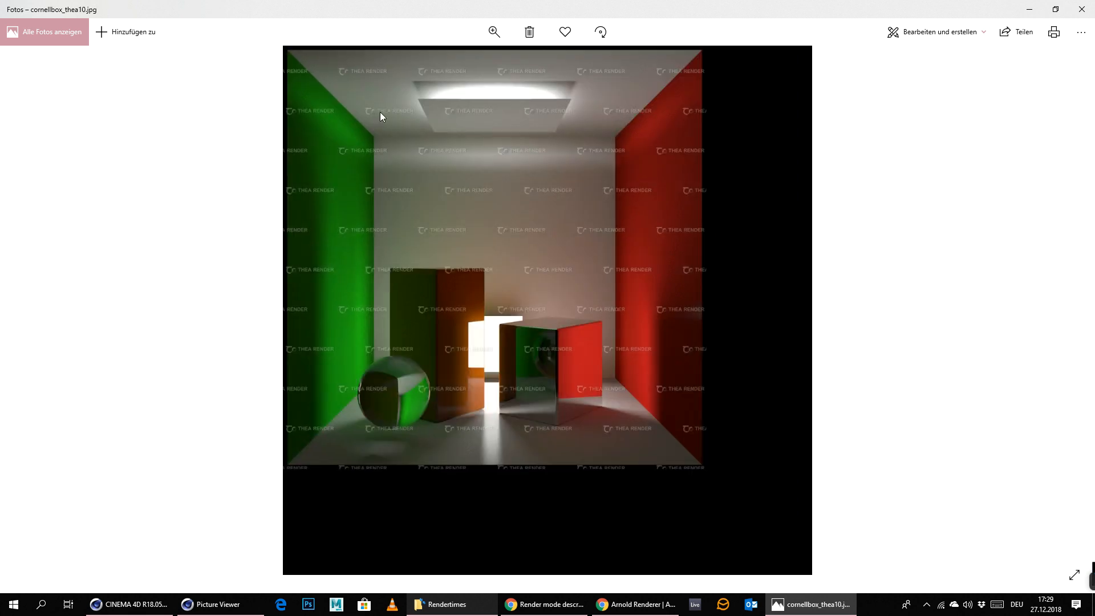
{"action": "double_click", "coordinate": [373, 114]}
{"action": "left_click_drag", "start_coordinate": [420, 225], "coordinate": [436, 279]}
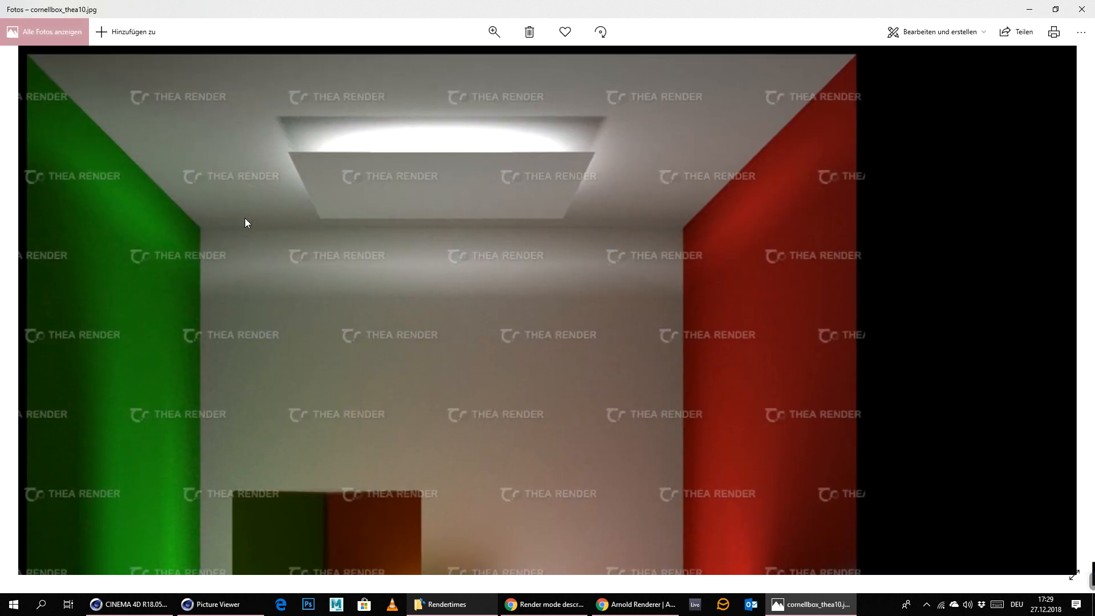
{"action": "double_click", "coordinate": [514, 368]}
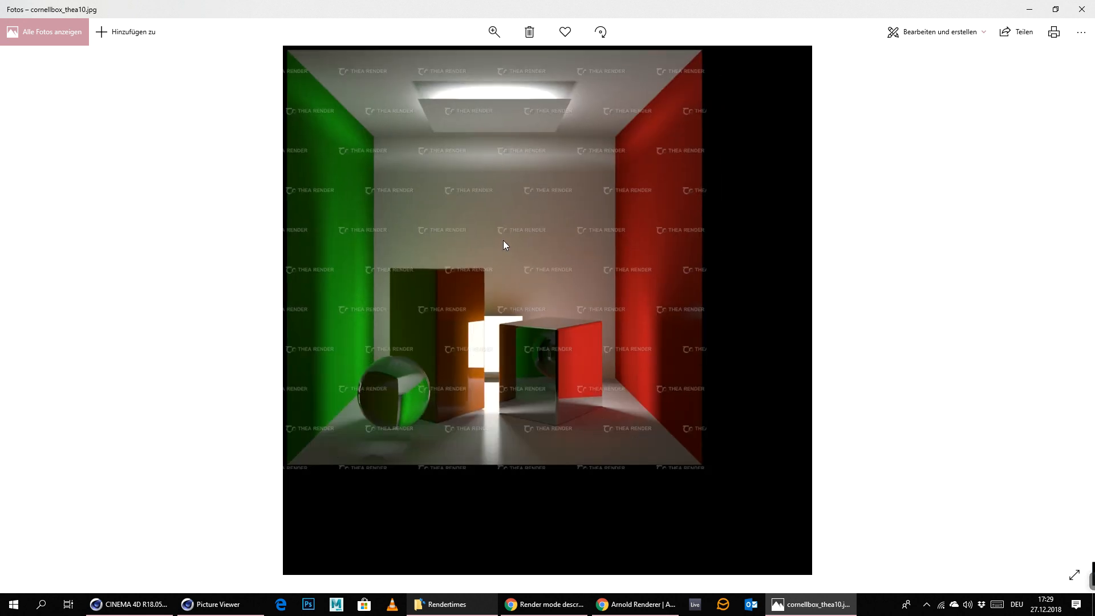
{"action": "double_click", "coordinate": [461, 122]}
{"action": "double_click", "coordinate": [445, 214]}
{"action": "double_click", "coordinate": [499, 190]}
{"action": "double_click", "coordinate": [498, 190]}
{"action": "left_click", "coordinate": [1082, 9]}
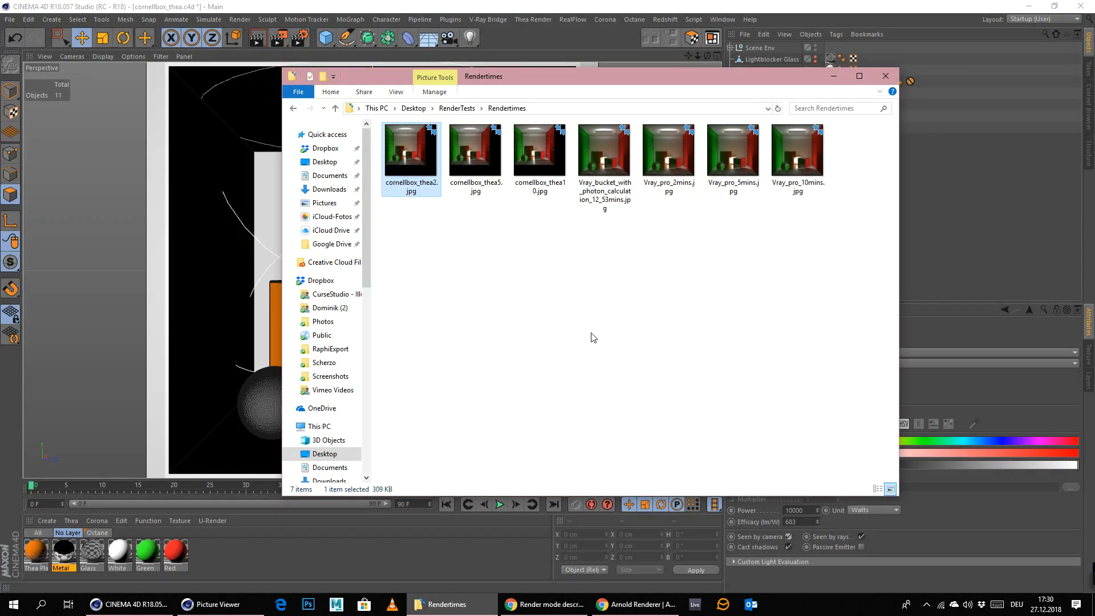
{"action": "left_click", "coordinate": [886, 76]}
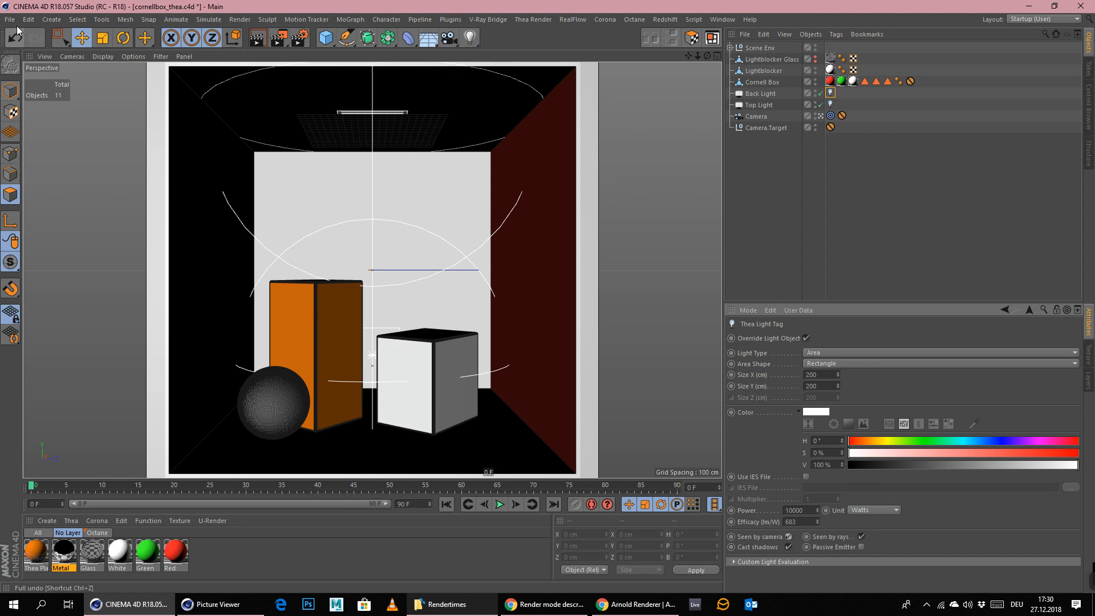
- Save the cornellbox_thea.c4d scene and close it
{"action": "left_click", "coordinate": [10, 20]}
{"action": "left_click", "coordinate": [23, 113]}
{"action": "left_click", "coordinate": [8, 20]}
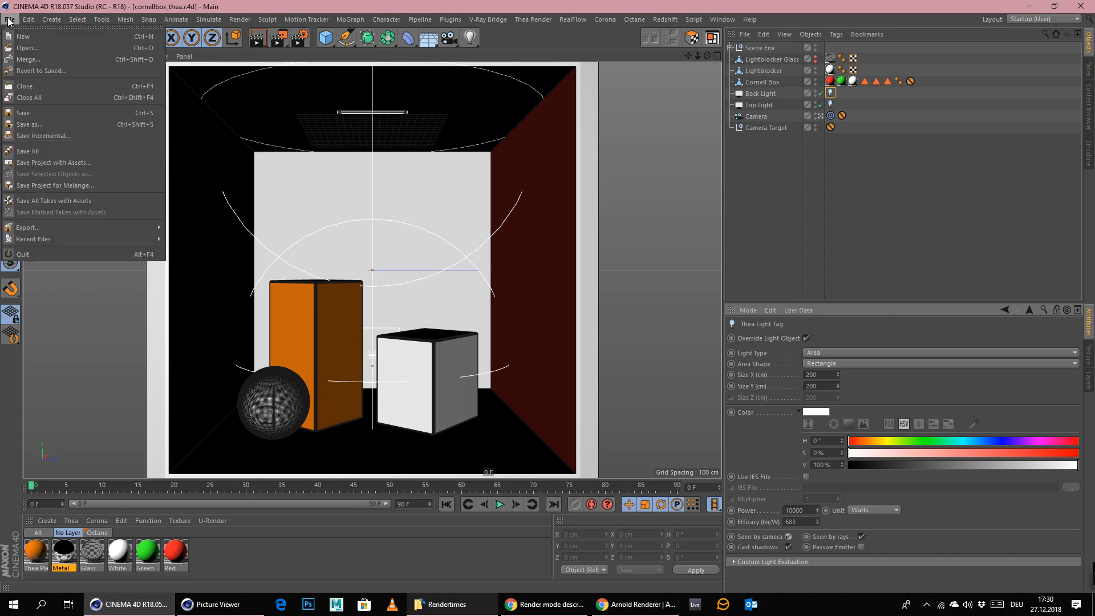
{"action": "left_click", "coordinate": [28, 86]}
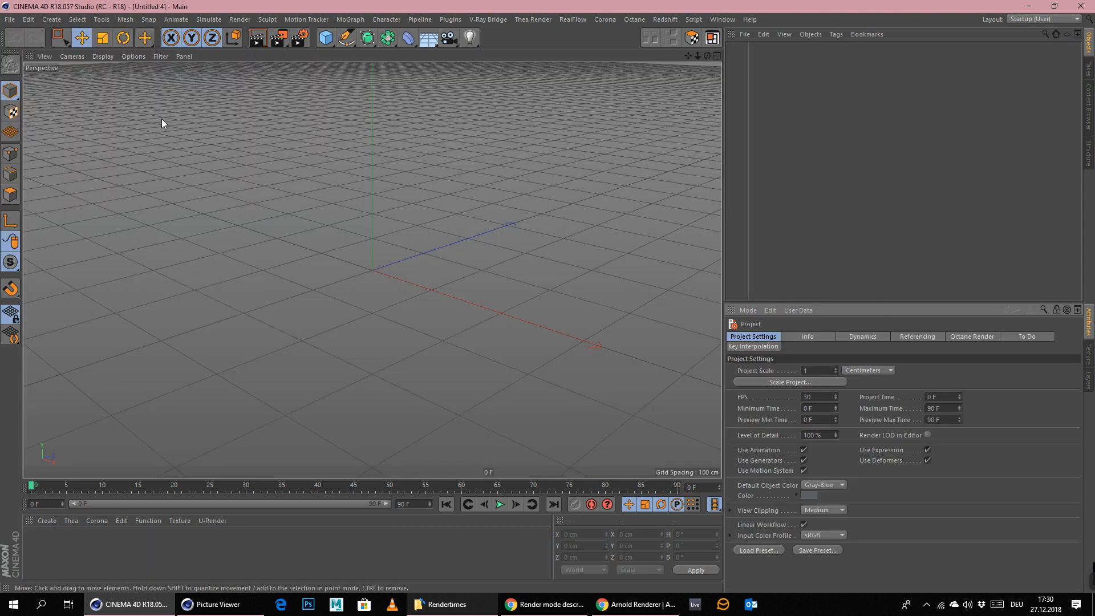
- Open cornellbox_redshift.c4d from the RenderTests folder, minimize the file browser and close the Picture Viewer
{"action": "left_click", "coordinate": [486, 604]}
{"action": "left_click", "coordinate": [463, 108]}
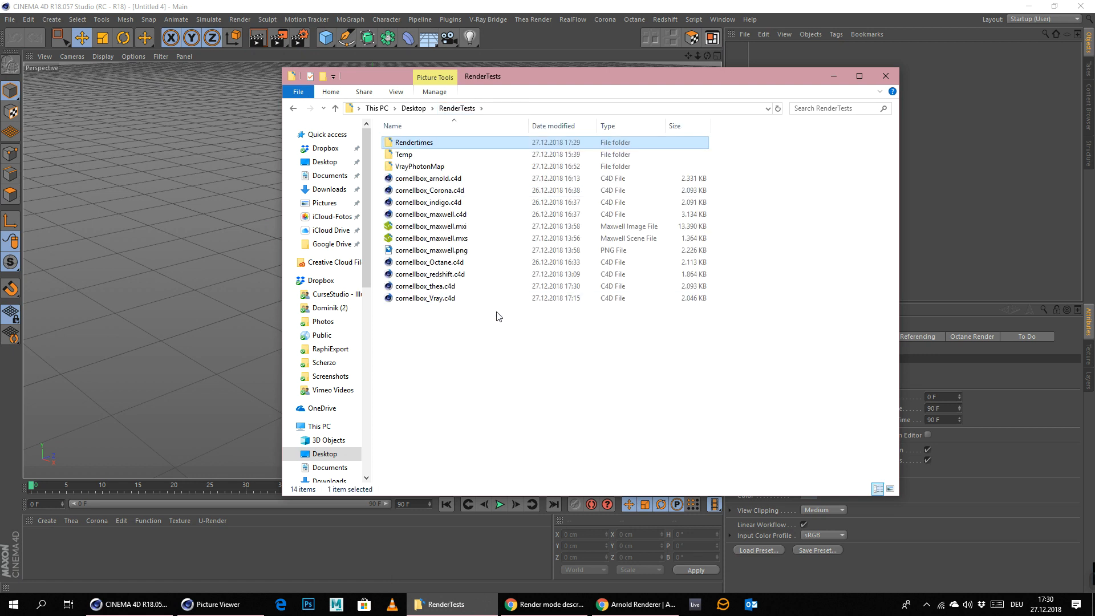
{"action": "double_click", "coordinate": [429, 274]}
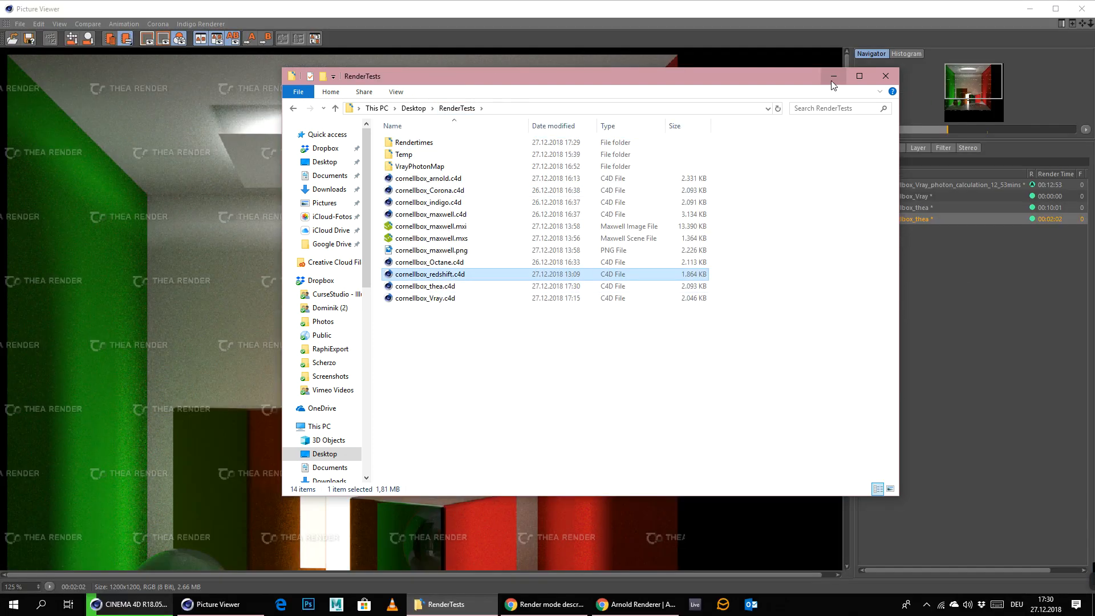
{"action": "left_click", "coordinate": [834, 77]}
{"action": "left_click", "coordinate": [1082, 8]}
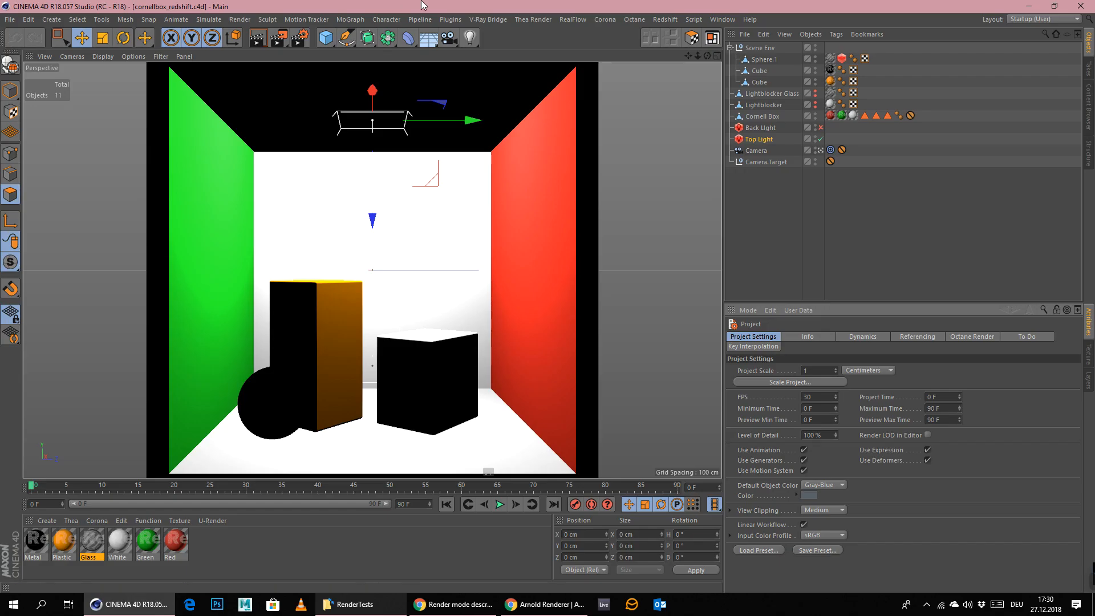
- Enable the Redshift Back Light and set its area Samples to 2048, matching the Top Light
{"action": "left_click", "coordinate": [756, 237]}
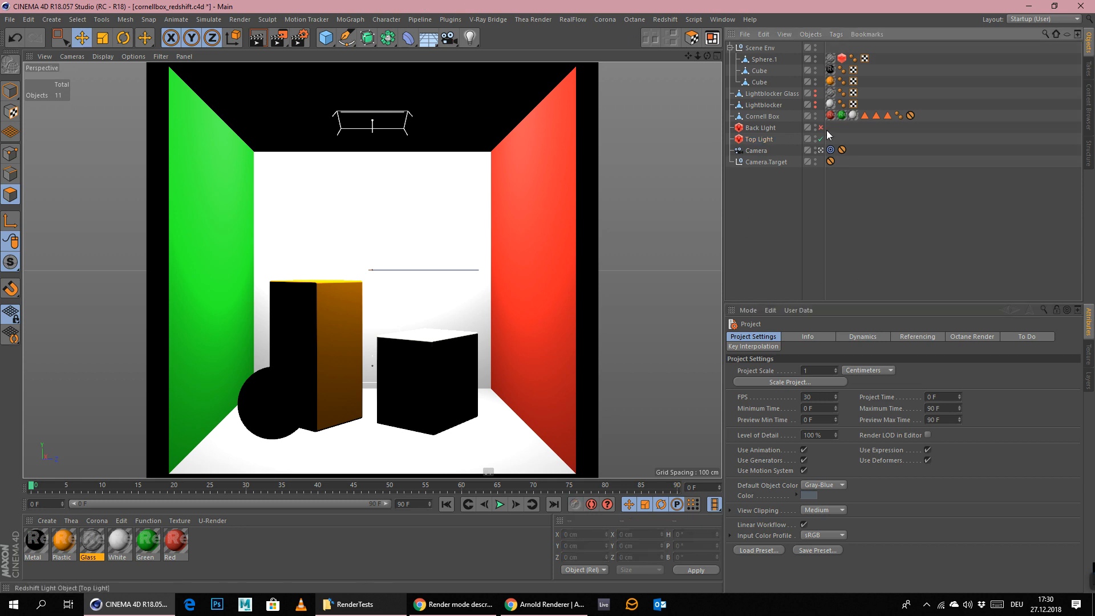
{"action": "left_click", "coordinate": [762, 140]}
{"action": "scroll", "coordinate": [966, 479], "scroll_direction": "down", "scroll_amount": 5}
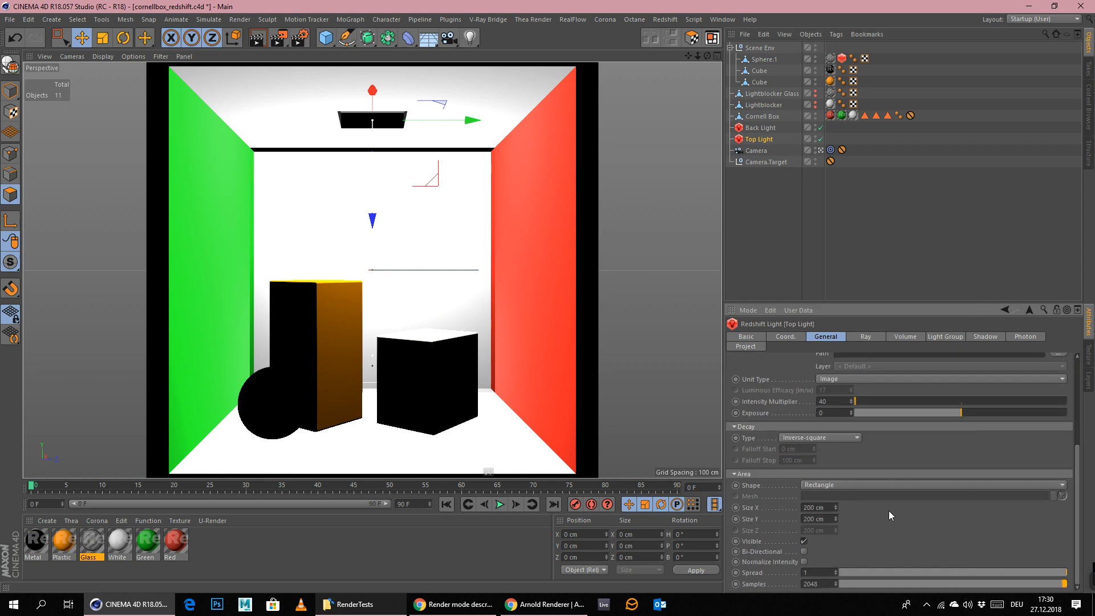
{"action": "left_click", "coordinate": [772, 129]}
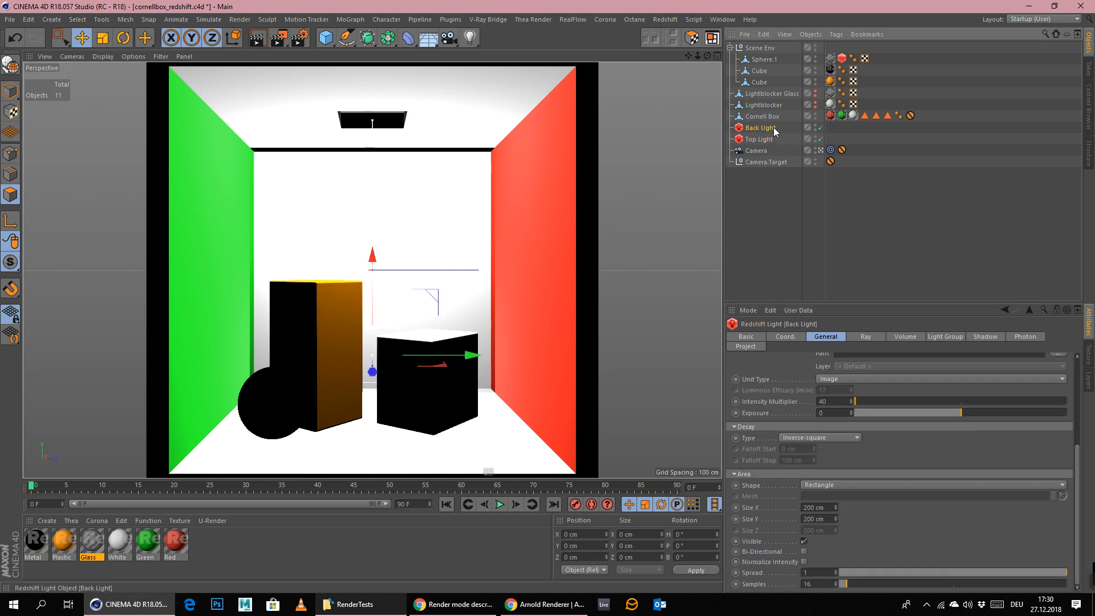
{"action": "type", "text": "2048"}
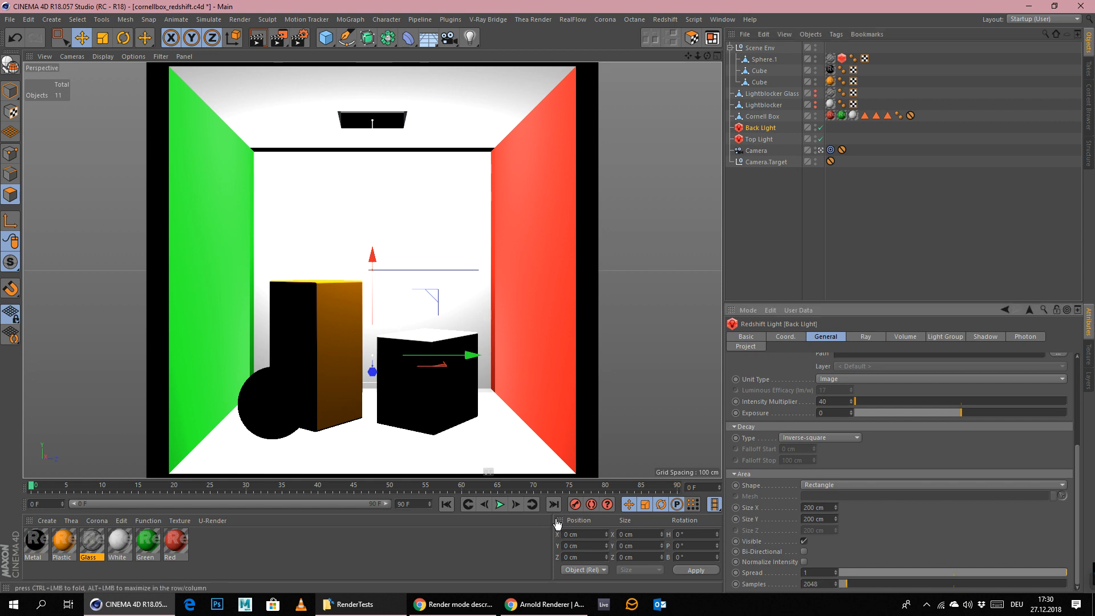
{"action": "key", "text": "Return"}
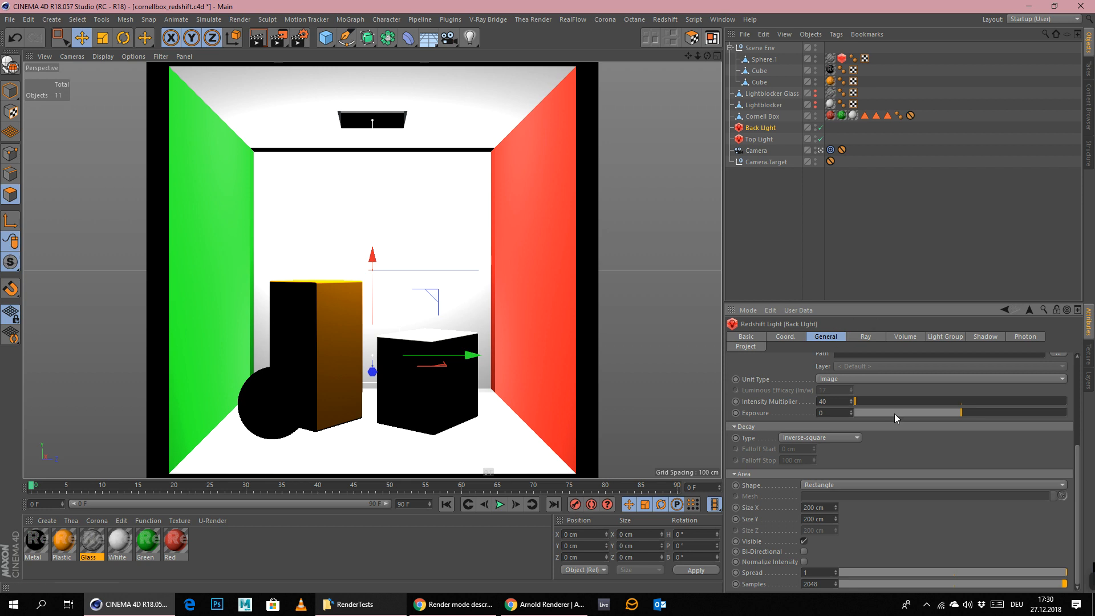
- Turn on Emit Caustic Photons for the Back Light and check the Top Light's photon settings
{"action": "left_click", "coordinate": [890, 337]}
{"action": "left_click", "coordinate": [863, 337]}
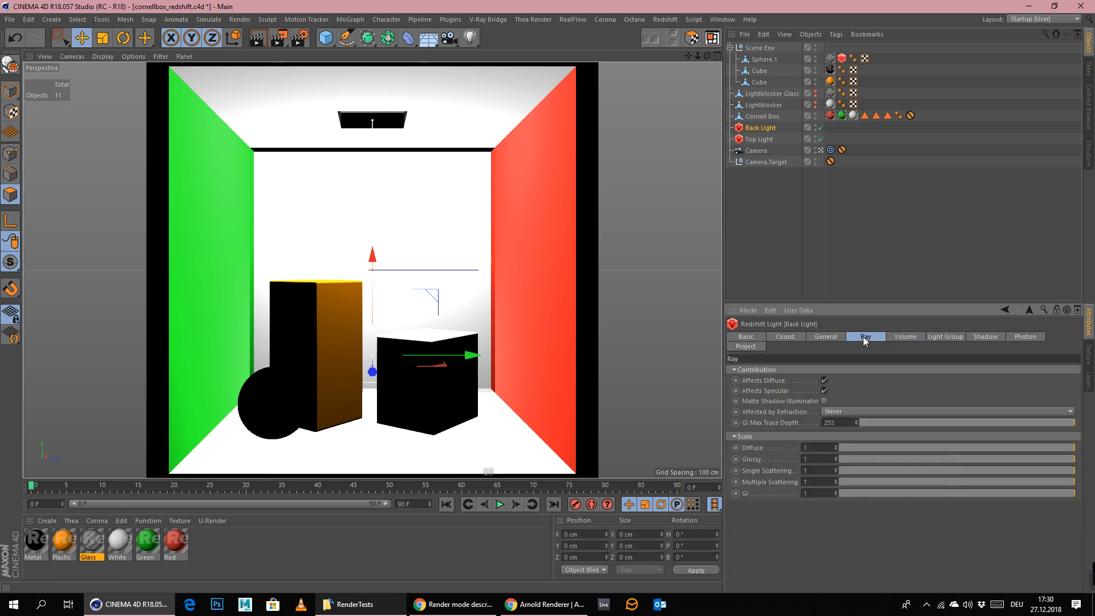
{"action": "left_click", "coordinate": [894, 337]}
{"action": "left_click", "coordinate": [946, 336]}
{"action": "left_click", "coordinate": [986, 336]}
{"action": "left_click", "coordinate": [1026, 337]}
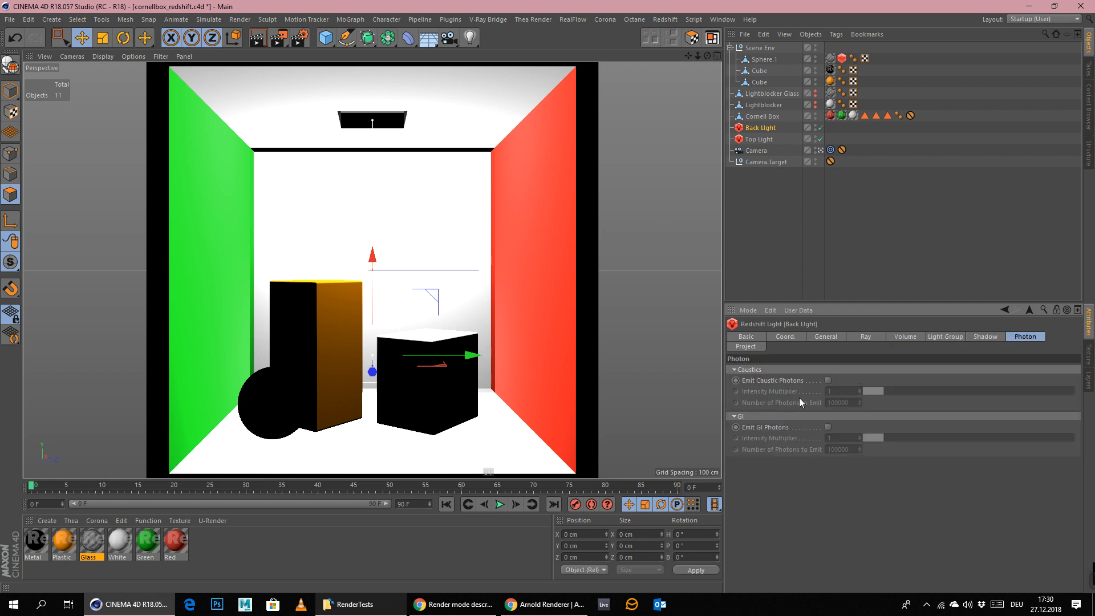
{"action": "left_click", "coordinate": [829, 380]}
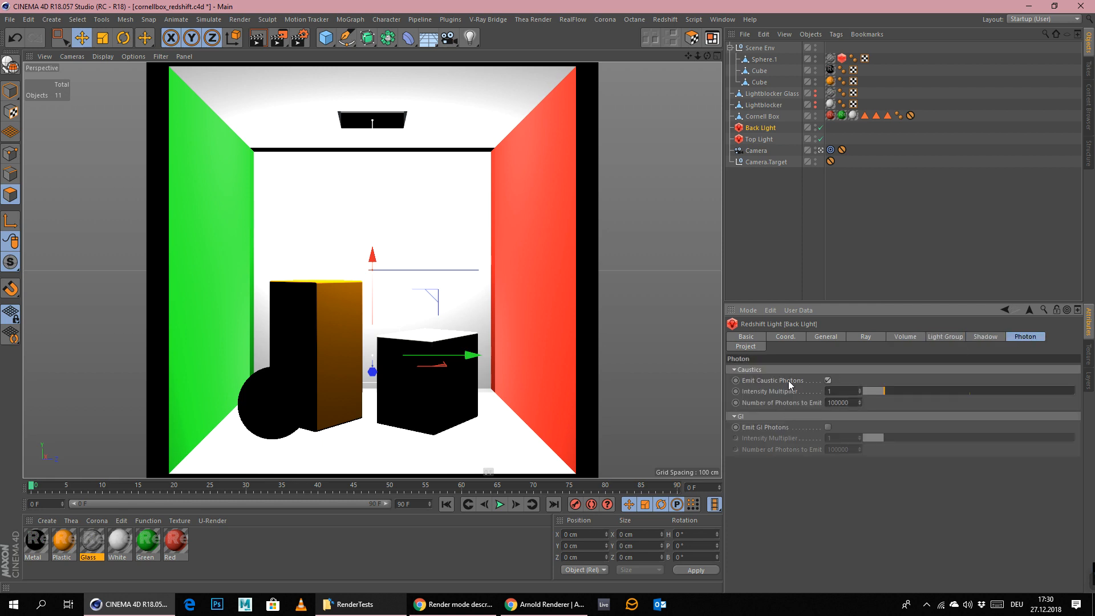
{"action": "left_click", "coordinate": [753, 139]}
{"action": "left_click", "coordinate": [771, 129]}
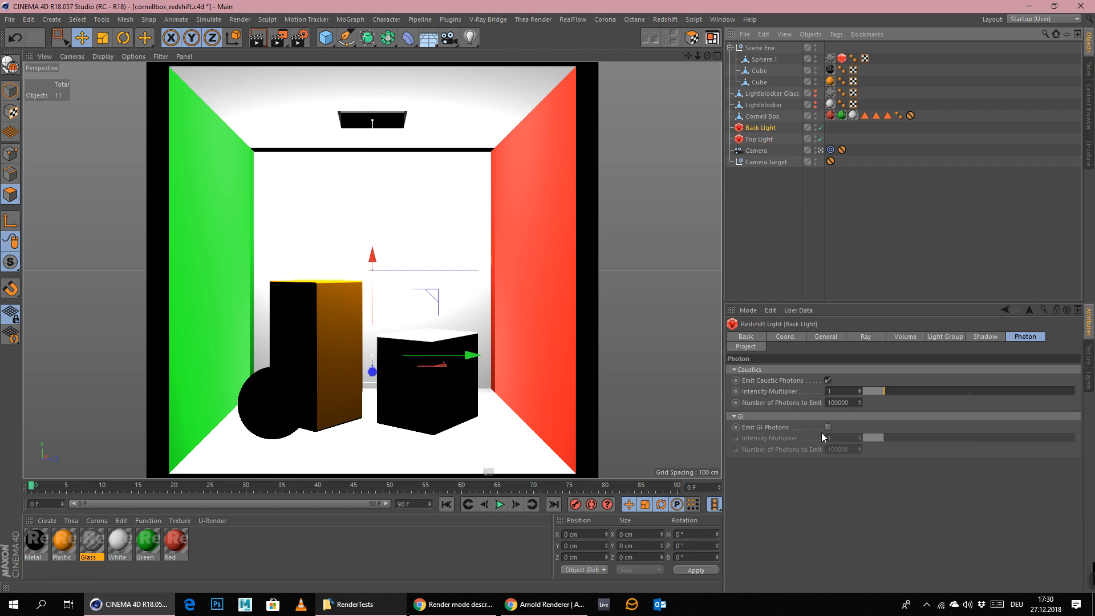
- Set the Back Light's number of caustic photons to emit to 1000000 and make the Lightblocker object visible
{"action": "left_click", "coordinate": [855, 401]}
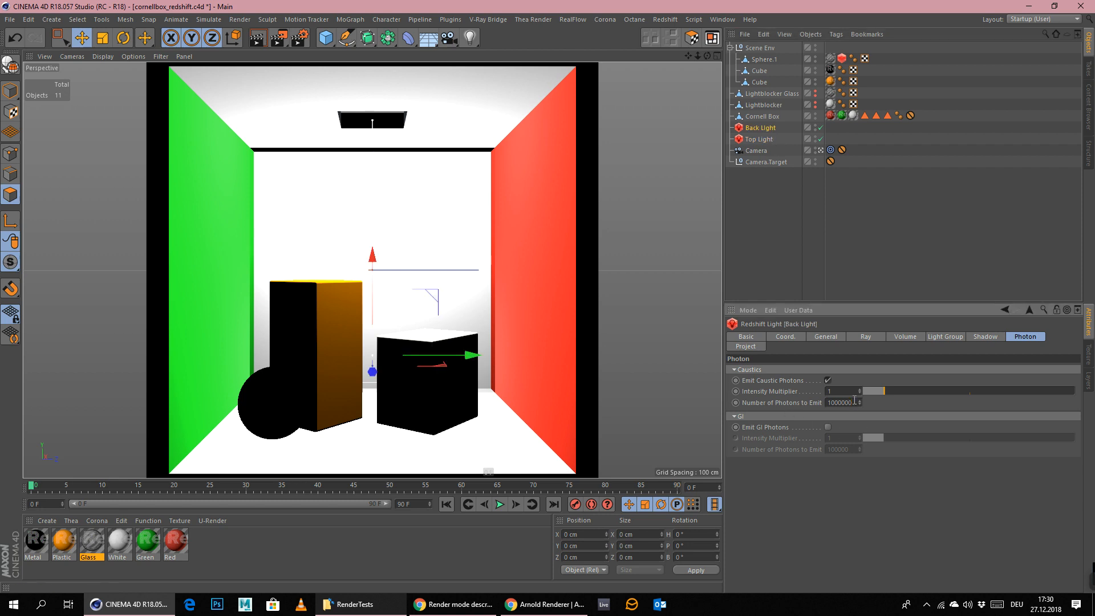
{"action": "left_click", "coordinate": [779, 105]}
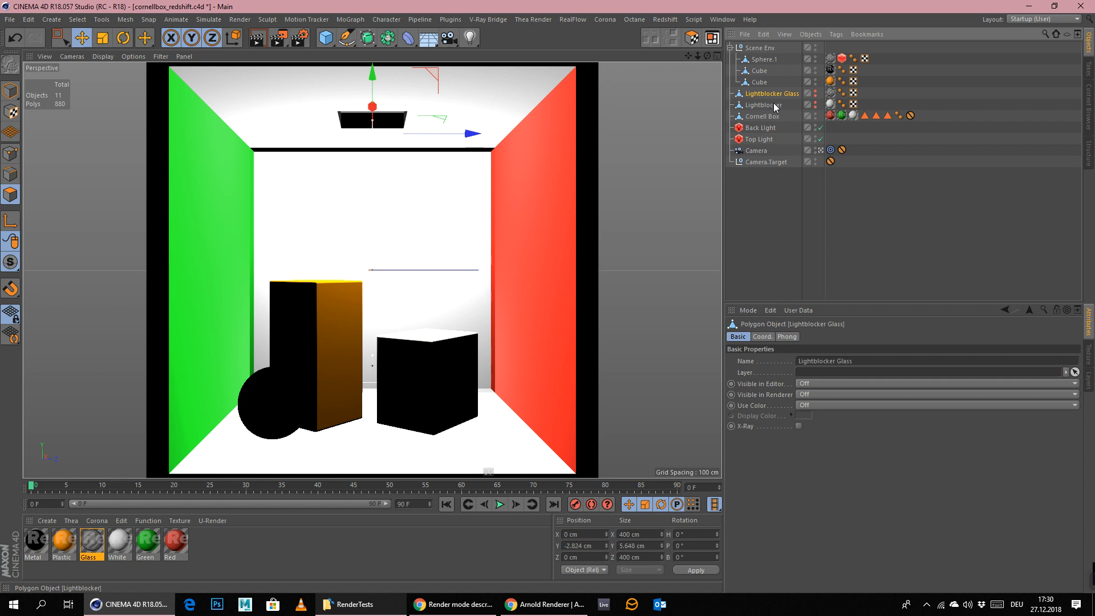
{"action": "left_click", "coordinate": [816, 104]}
{"action": "left_click", "coordinate": [755, 223]}
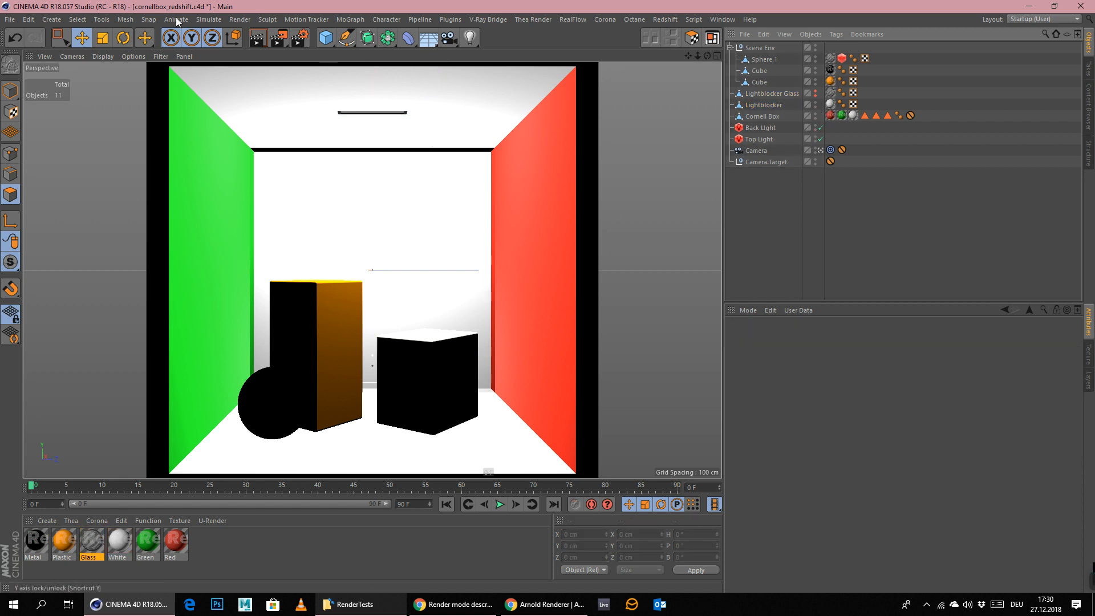
- Test-render the Redshift scene to the Picture Viewer, then stop the render and close the viewer
{"action": "left_click", "coordinate": [245, 19]}
{"action": "left_click", "coordinate": [237, 77]}
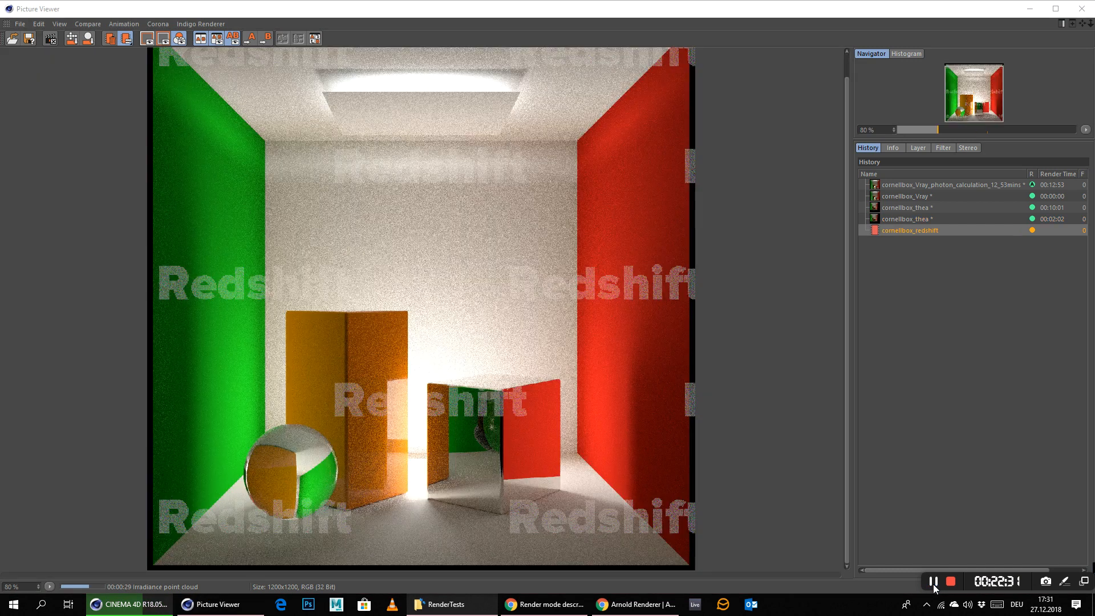
{"action": "left_click", "coordinate": [1083, 8]}
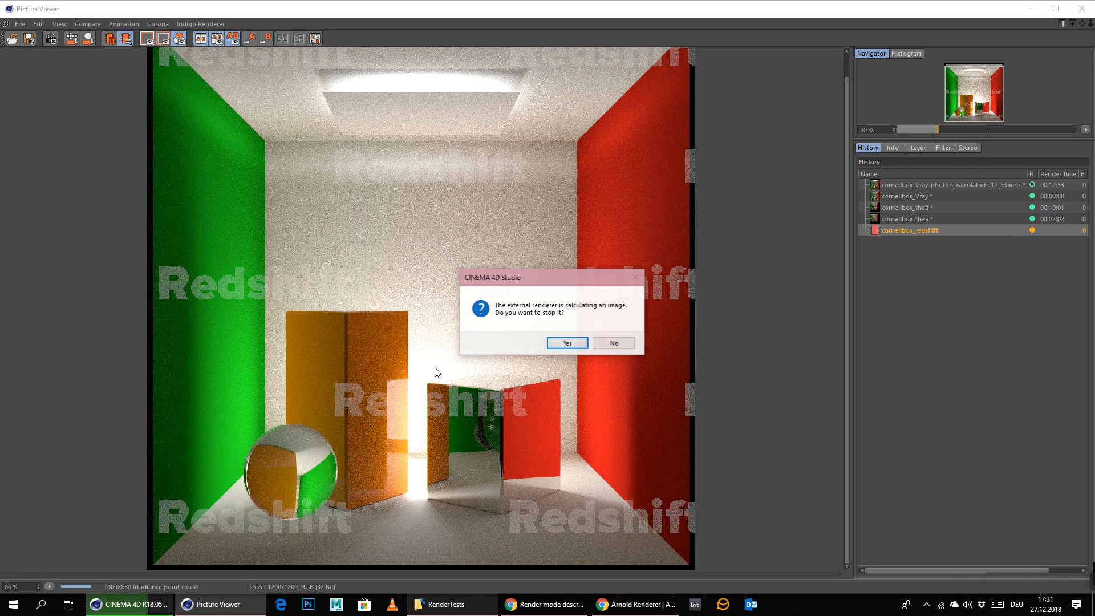
{"action": "left_click", "coordinate": [561, 345]}
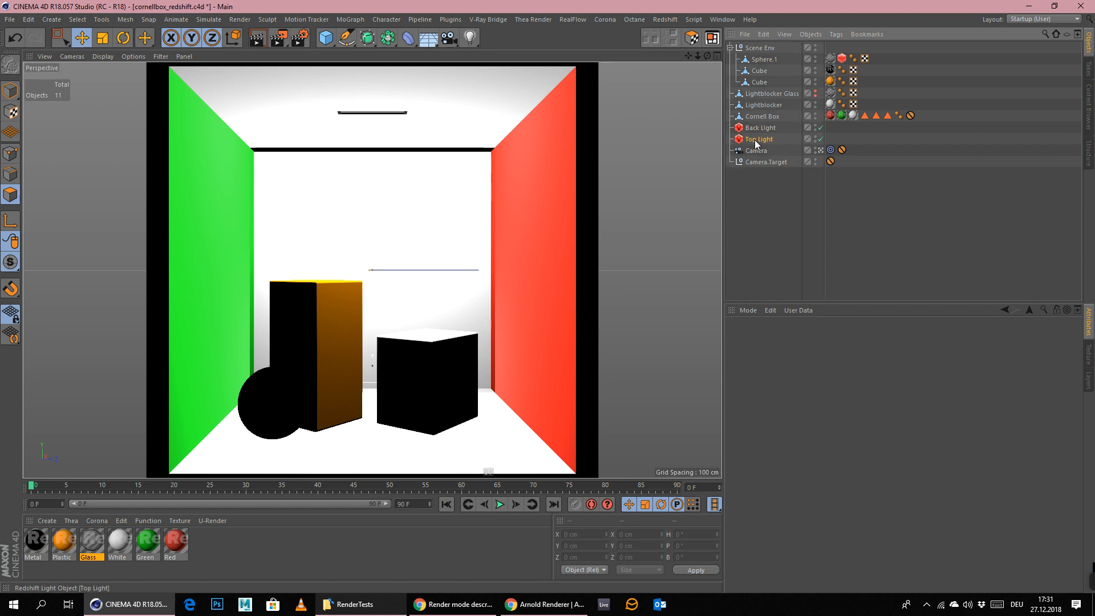
- Set the Intensity Multiplier of both the Top Light and the Back Light to 30
{"action": "left_click", "coordinate": [757, 141]}
{"action": "left_click", "coordinate": [817, 340]}
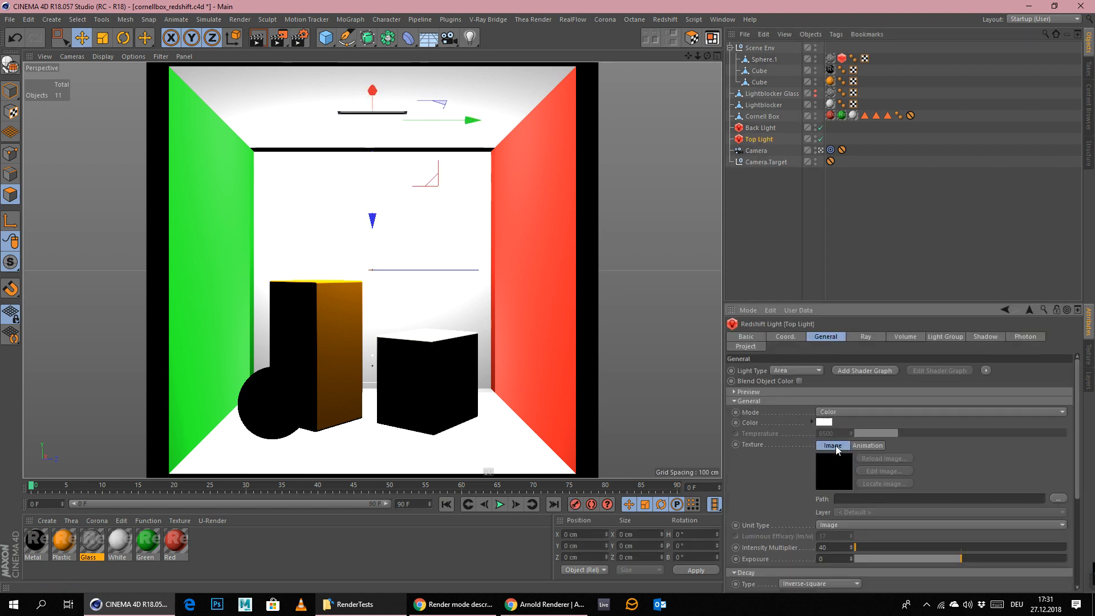
{"action": "scroll", "coordinate": [953, 464], "scroll_direction": "down", "scroll_amount": 3}
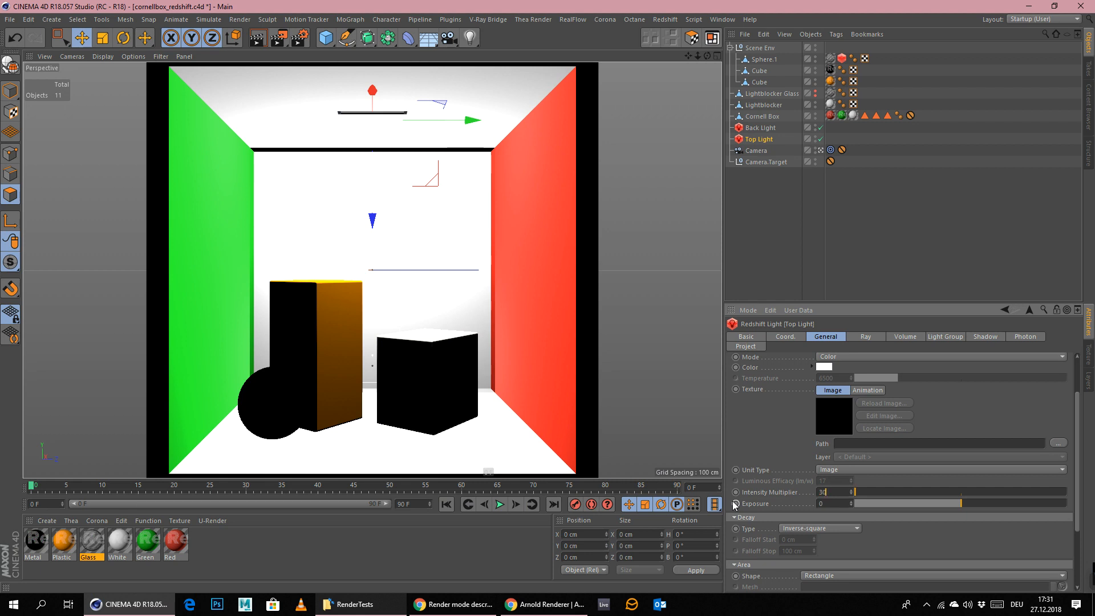
{"action": "key", "text": "Return"}
{"action": "left_click", "coordinate": [765, 117]}
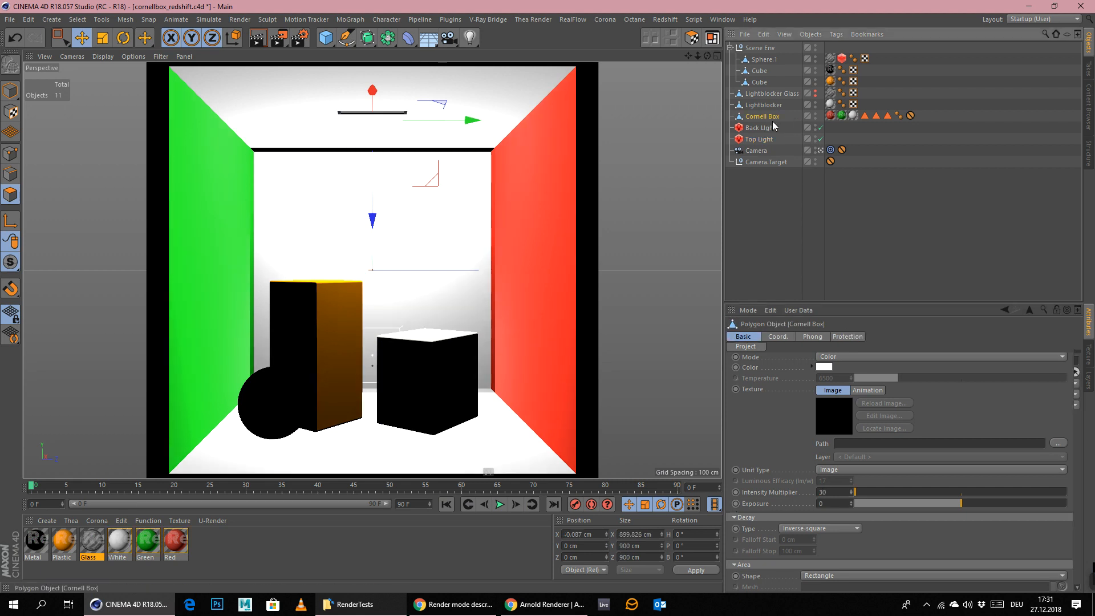
{"action": "left_click", "coordinate": [765, 132]}
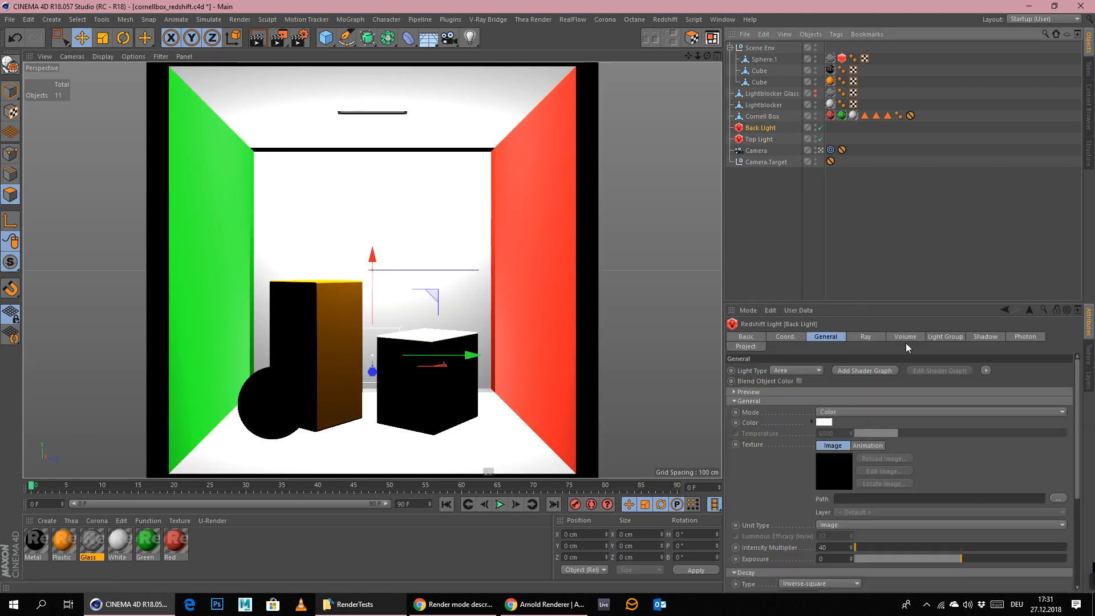
{"action": "left_click", "coordinate": [840, 549]}
{"action": "key", "text": "Return"}
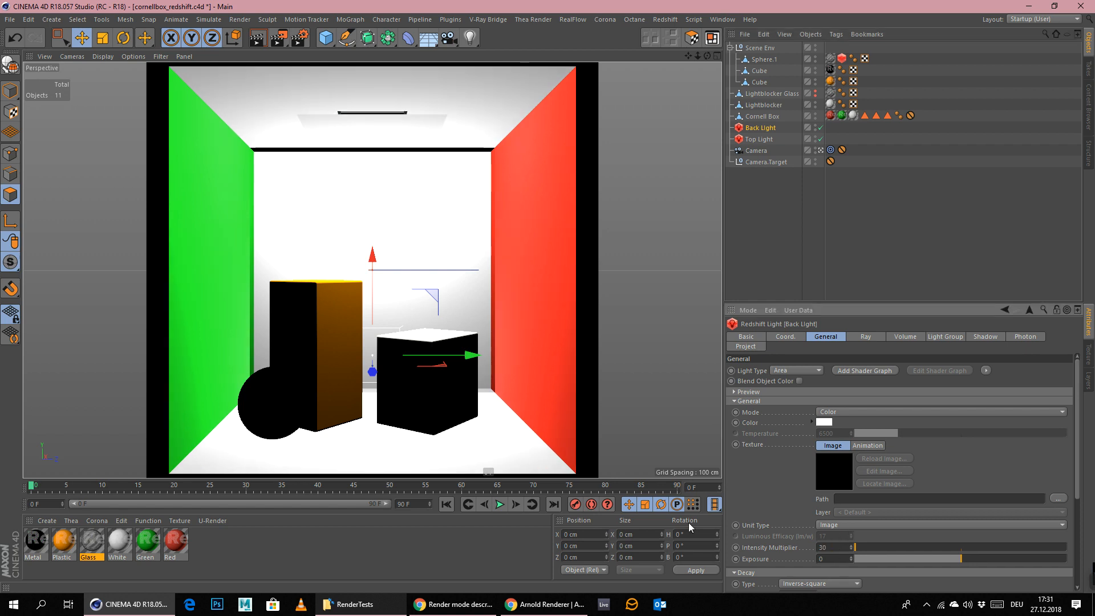
- Render the scene to the Picture Viewer again and delete the previous Redshift render from the history
{"action": "left_click", "coordinate": [240, 19]}
{"action": "left_click", "coordinate": [285, 75]}
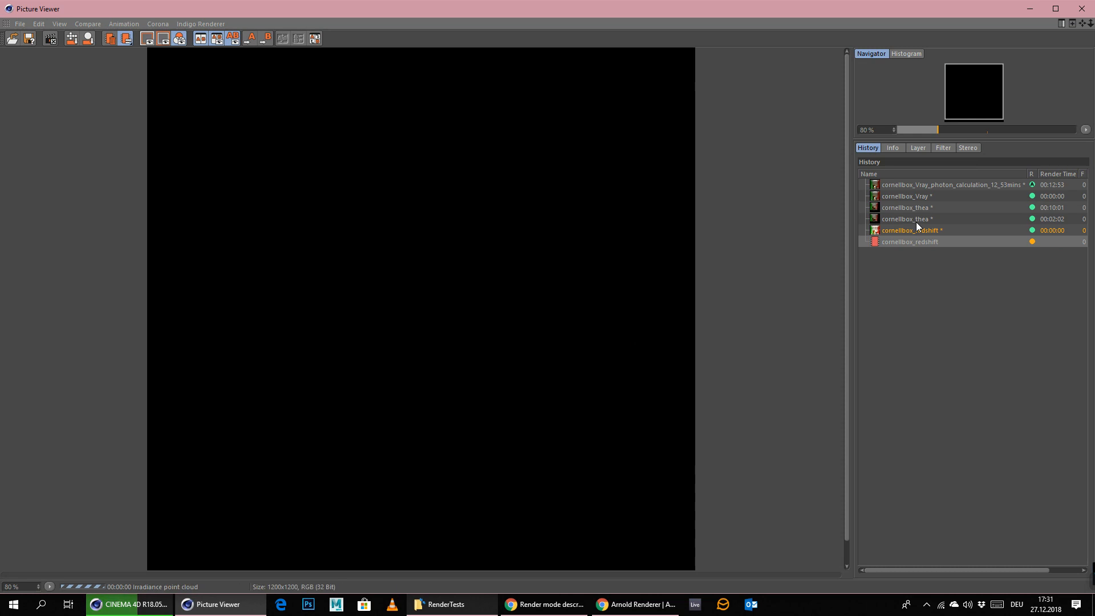
{"action": "left_click", "coordinate": [927, 230]}
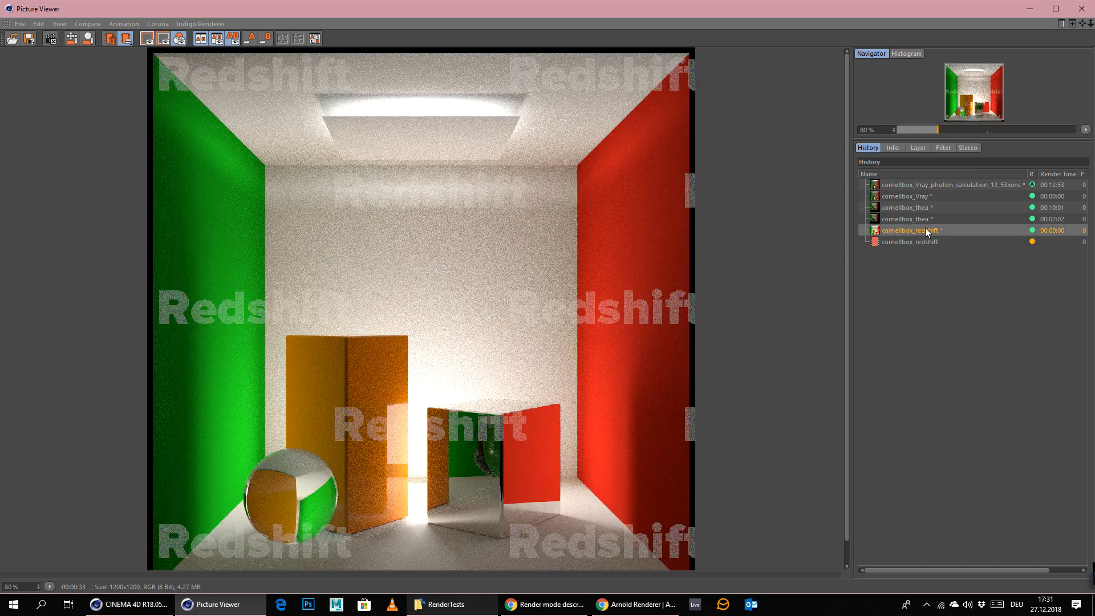
{"action": "key", "text": "Delete"}
{"action": "key", "text": "Return"}
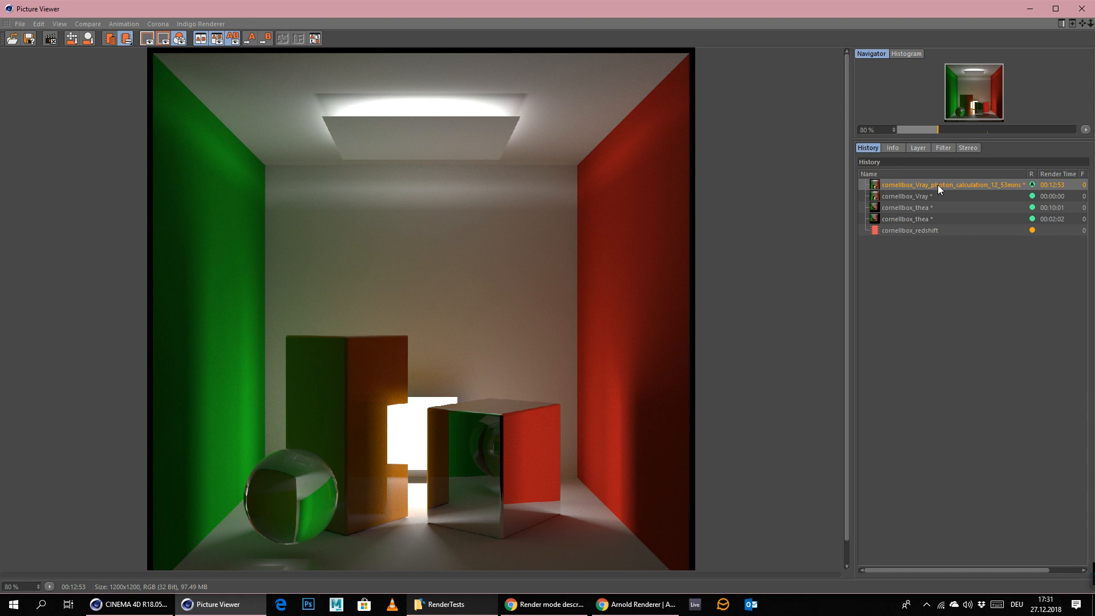
- Show the Redshift render in progress, then stop it and close the Picture Viewer
{"action": "left_click", "coordinate": [915, 230]}
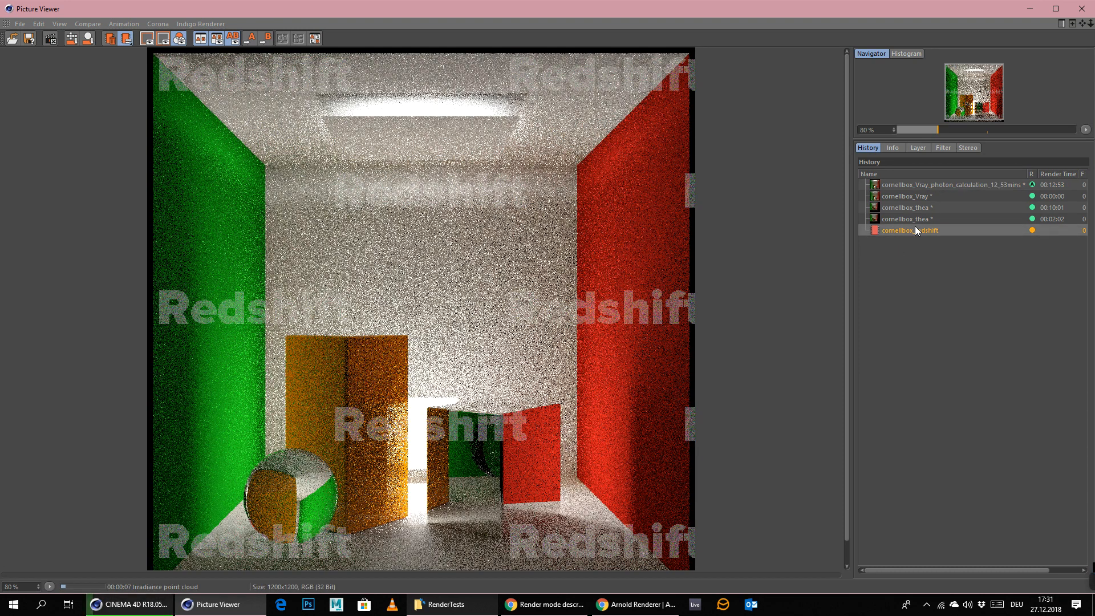
{"action": "left_click", "coordinate": [1083, 8]}
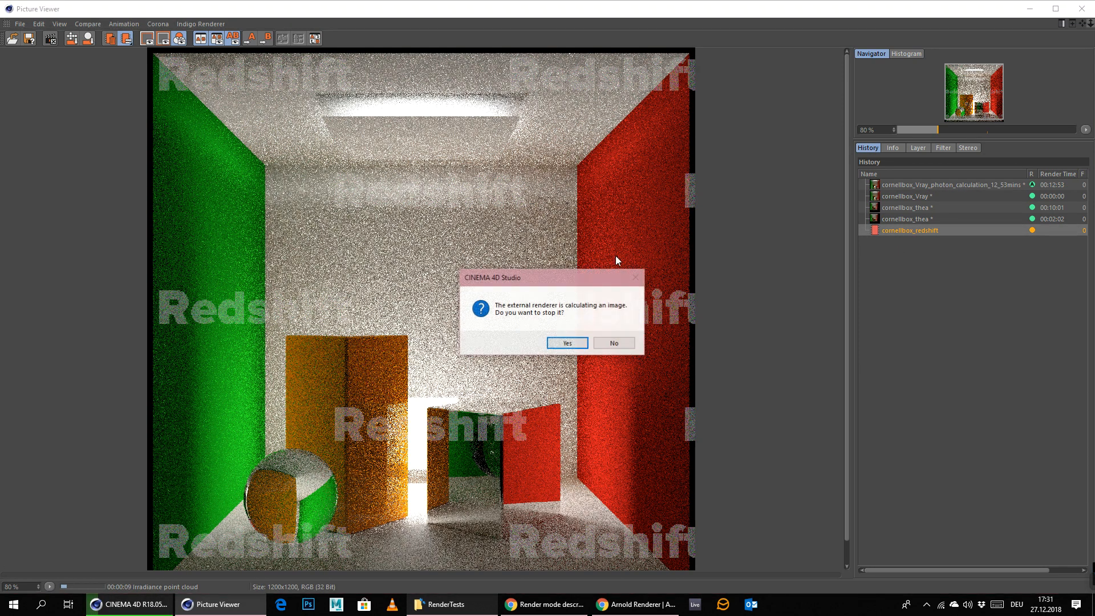
{"action": "left_click", "coordinate": [571, 344]}
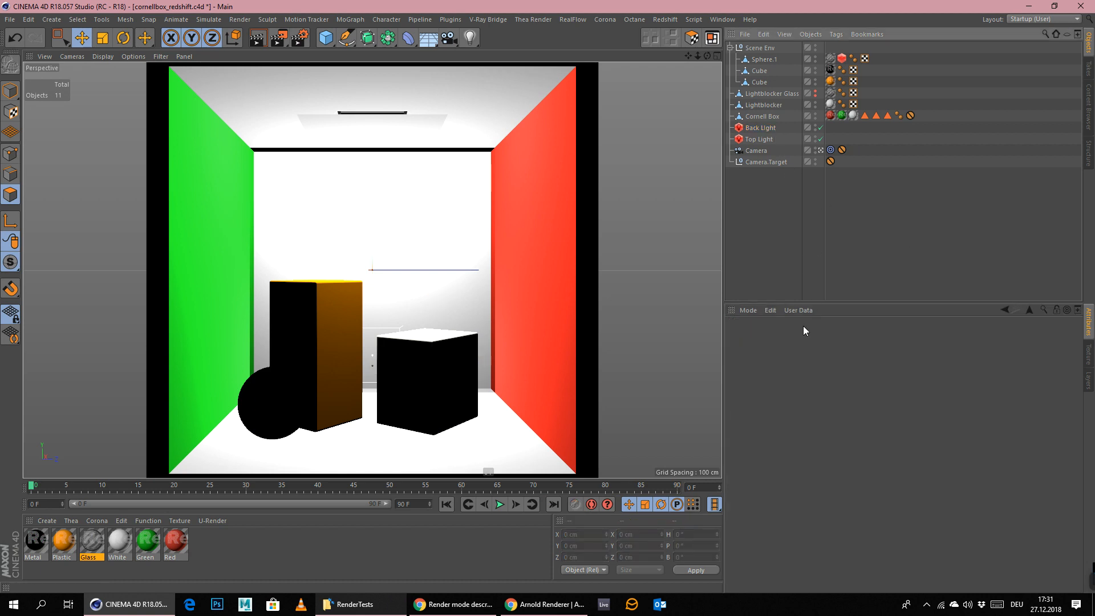
- Set the Intensity Multiplier of both the Top Light and the Back Light to 20
{"action": "left_click", "coordinate": [765, 140]}
{"action": "double_click", "coordinate": [843, 549]}
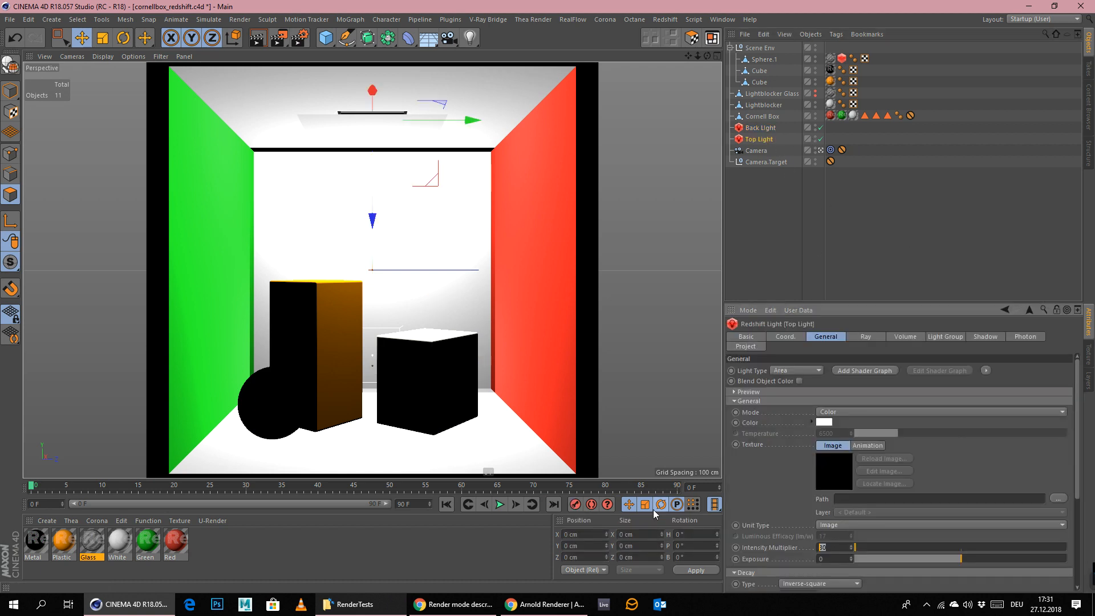
{"action": "type", "text": "20"}
{"action": "key", "text": "Return"}
{"action": "left_click", "coordinate": [776, 127]}
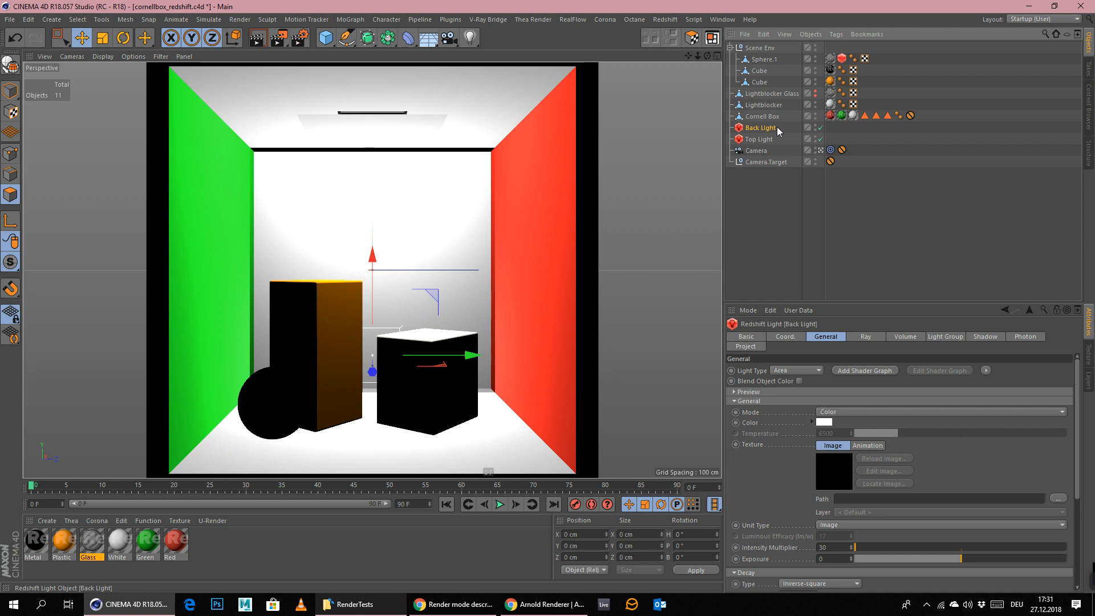
{"action": "double_click", "coordinate": [837, 547]}
{"action": "type", "text": "2"}
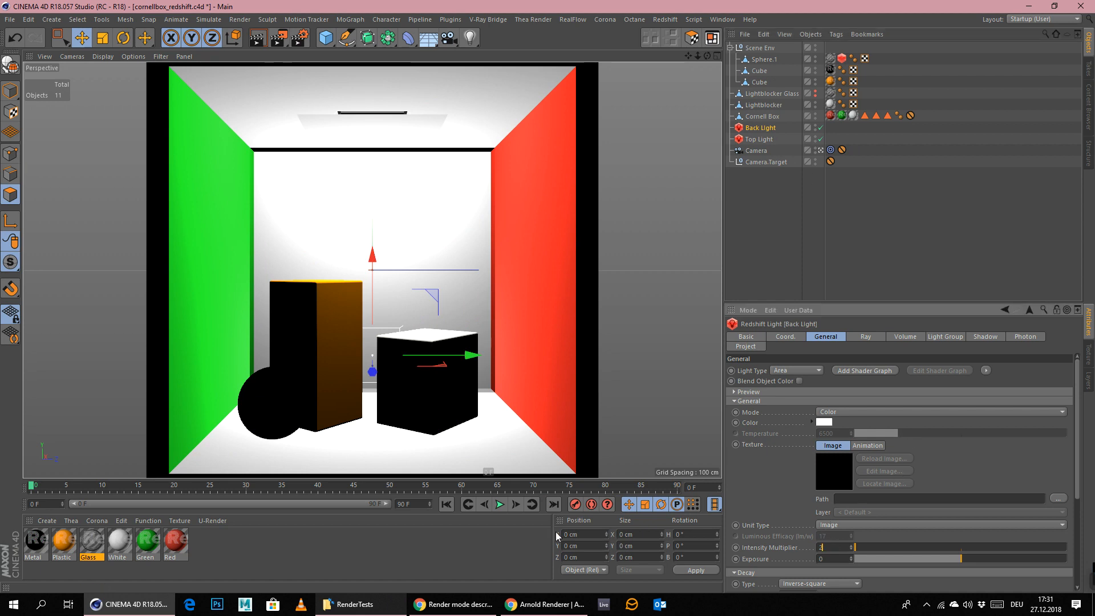
{"action": "type", "text": "0"}
{"action": "key", "text": "Return"}
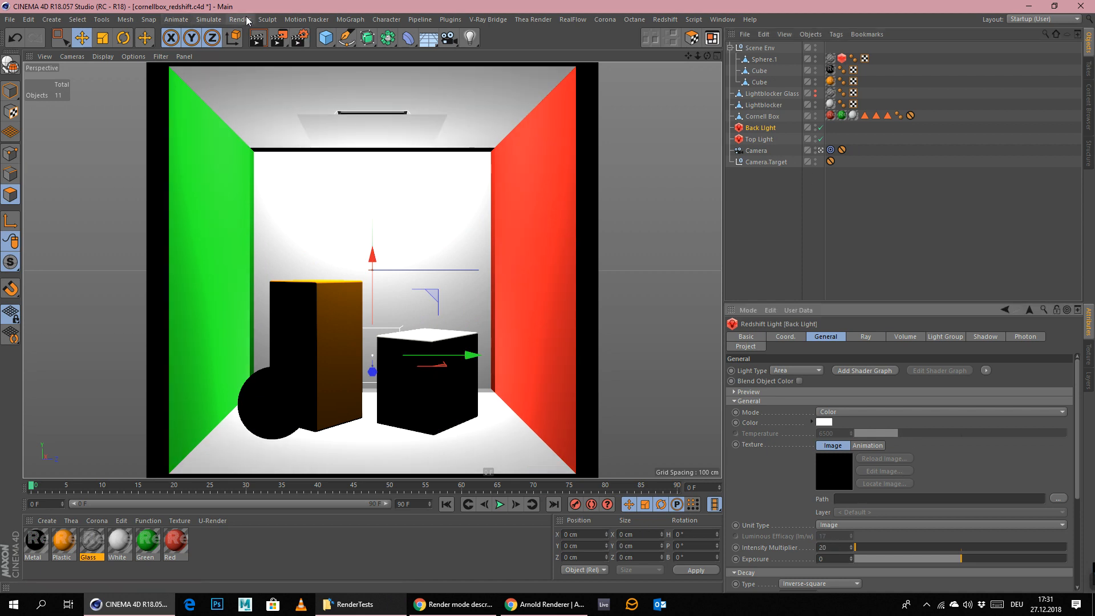
{"action": "left_click", "coordinate": [743, 139]}
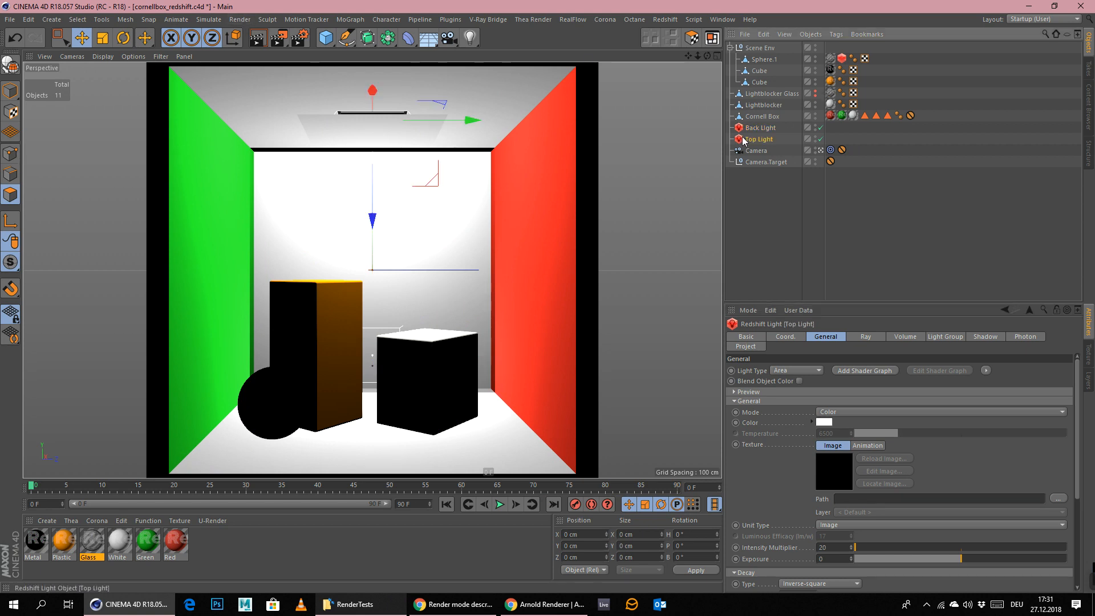
{"action": "left_click", "coordinate": [760, 127]}
- Render the Redshift scene to the Picture Viewer
{"action": "left_click", "coordinate": [240, 19]}
{"action": "left_click", "coordinate": [275, 75]}
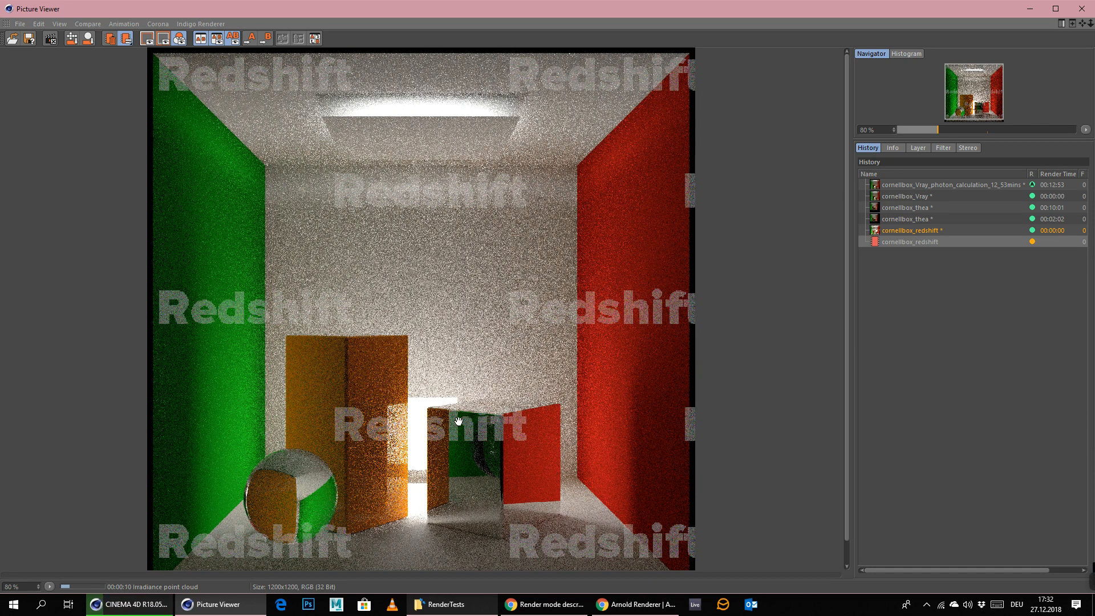
{"action": "mouse_move", "coordinate": [1092, 581]}
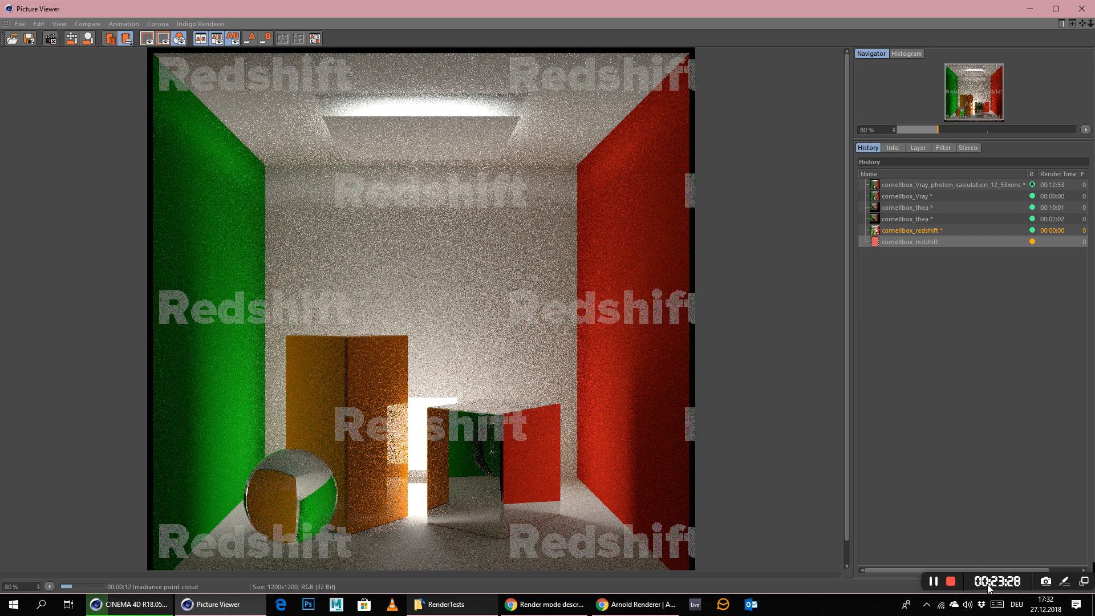
{"action": "left_click", "coordinate": [933, 582]}
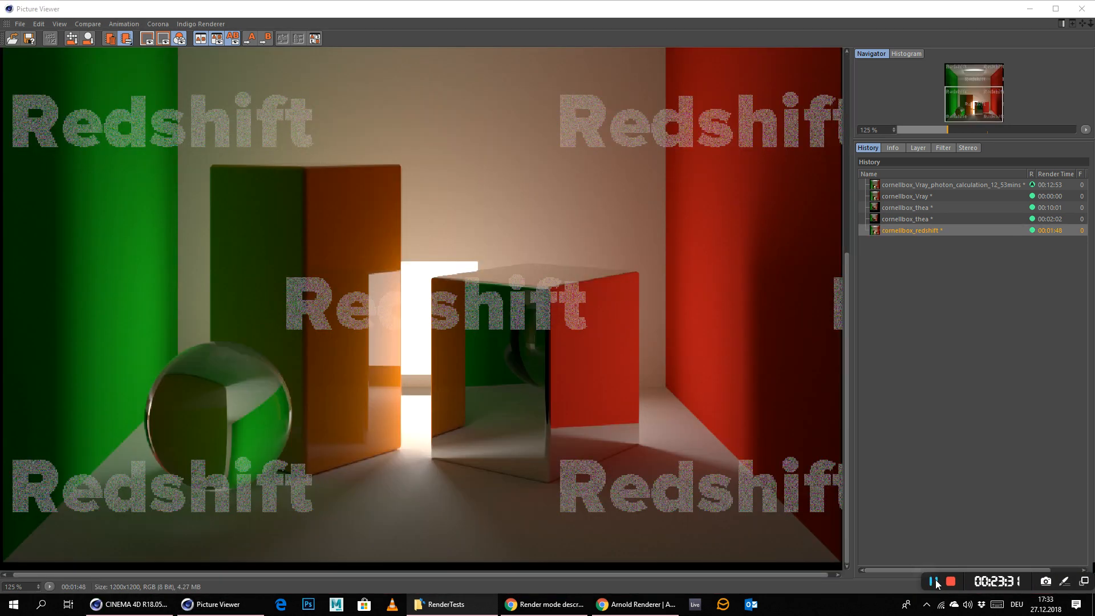
- Examine the finished Redshift render, from the ceiling light down to the glass sphere and the cubes
{"action": "scroll", "coordinate": [665, 318], "scroll_direction": "down", "scroll_amount": 1}
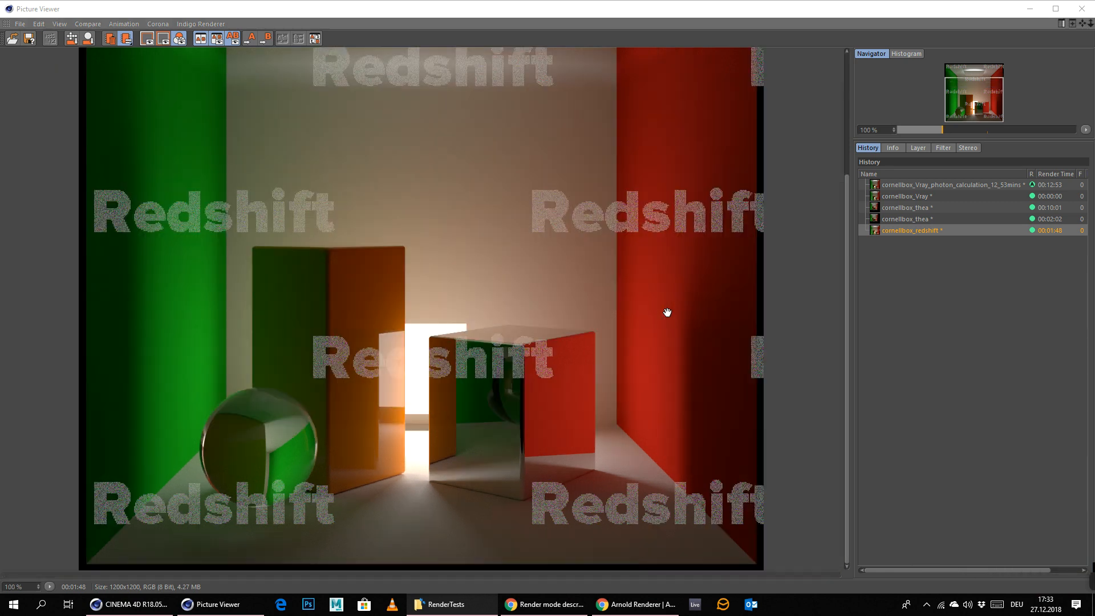
{"action": "scroll", "coordinate": [562, 275], "scroll_direction": "down", "scroll_amount": 2}
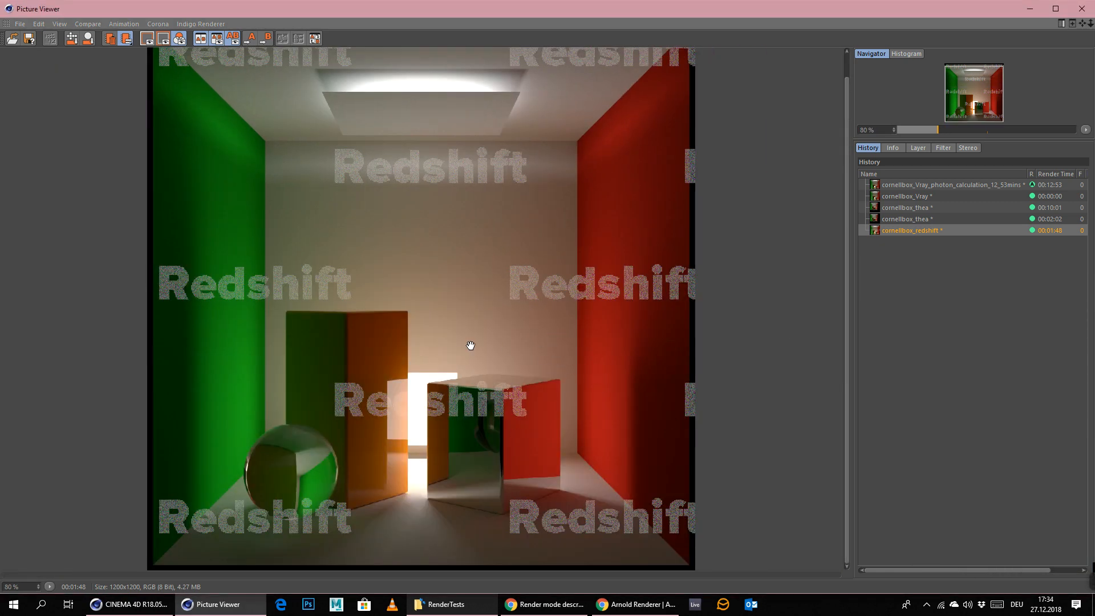
{"action": "scroll", "coordinate": [419, 285], "scroll_direction": "up", "scroll_amount": 1}
{"action": "scroll", "coordinate": [386, 228], "scroll_direction": "up", "scroll_amount": 2}
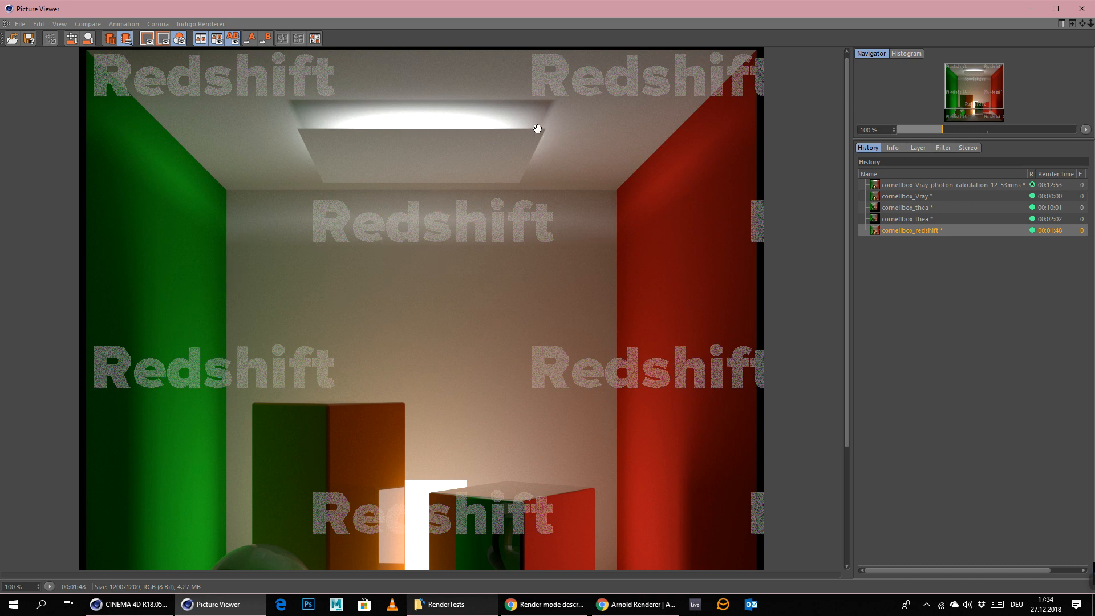
{"action": "left_click_drag", "start_coordinate": [382, 475], "coordinate": [471, 173]}
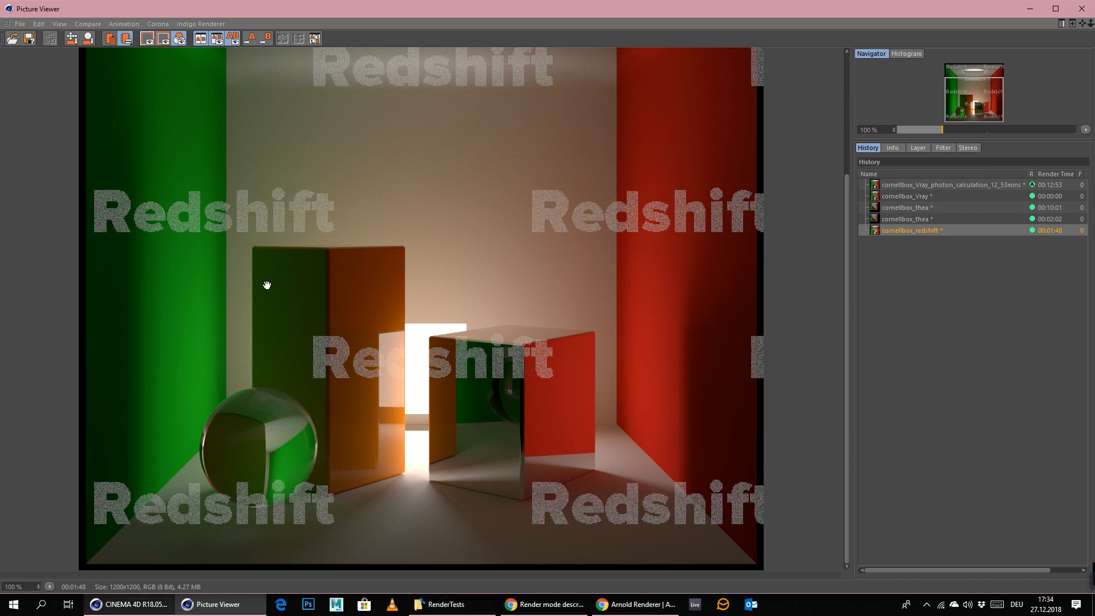
- Compare the cornellbox_Vray render with the cornellbox_redshift render, switching between them in the history
{"action": "left_click", "coordinate": [929, 195]}
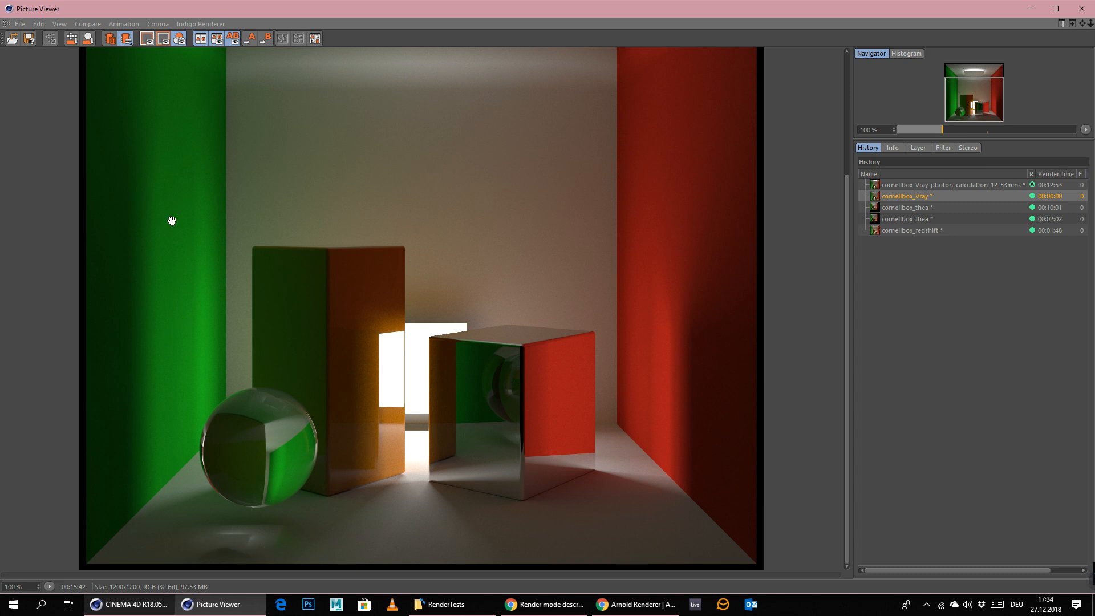
{"action": "left_click_drag", "start_coordinate": [527, 171], "coordinate": [509, 194]}
{"action": "left_click", "coordinate": [914, 229]}
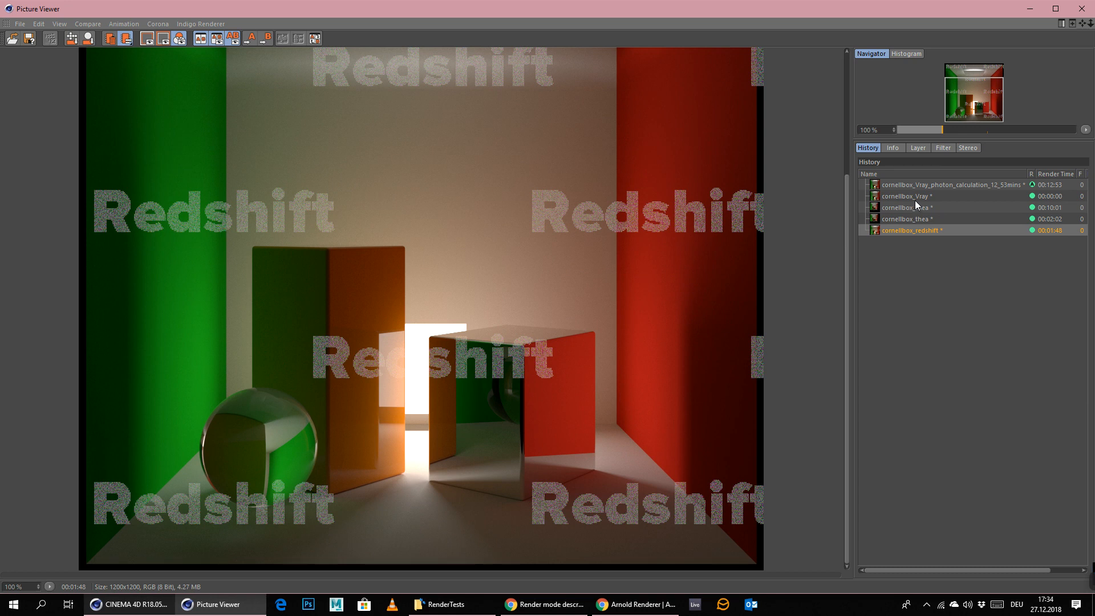
{"action": "left_click", "coordinate": [913, 201]}
{"action": "left_click", "coordinate": [919, 234]}
{"action": "left_click", "coordinate": [919, 195]}
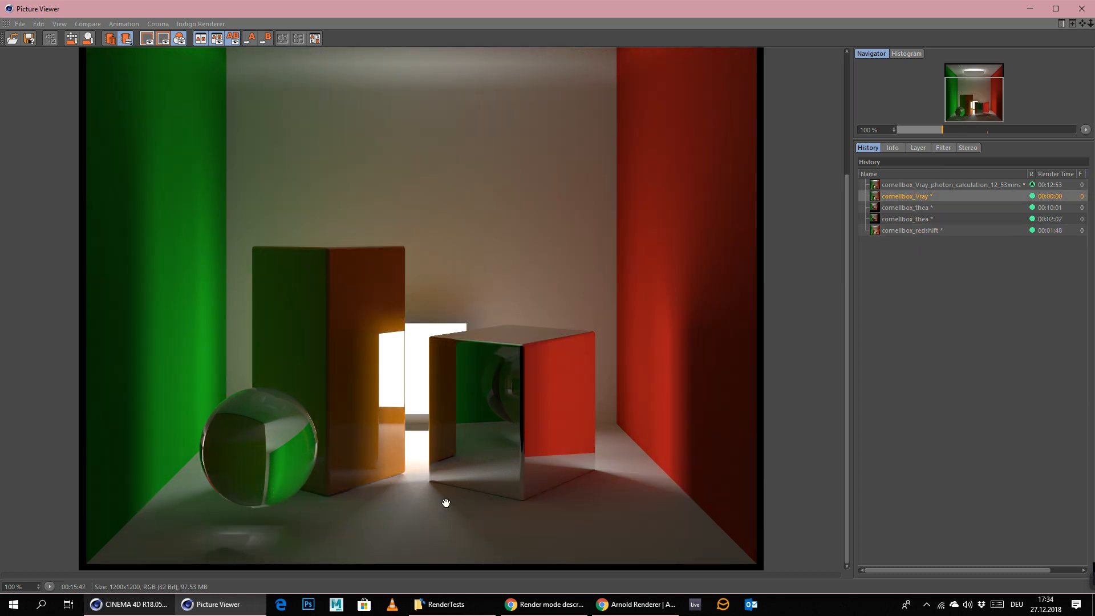
{"action": "left_click", "coordinate": [939, 230]}
- Compare the two cornellbox_thea renders with each other and with the cornellbox_Vray render
{"action": "left_click", "coordinate": [913, 206]}
{"action": "left_click", "coordinate": [913, 219]}
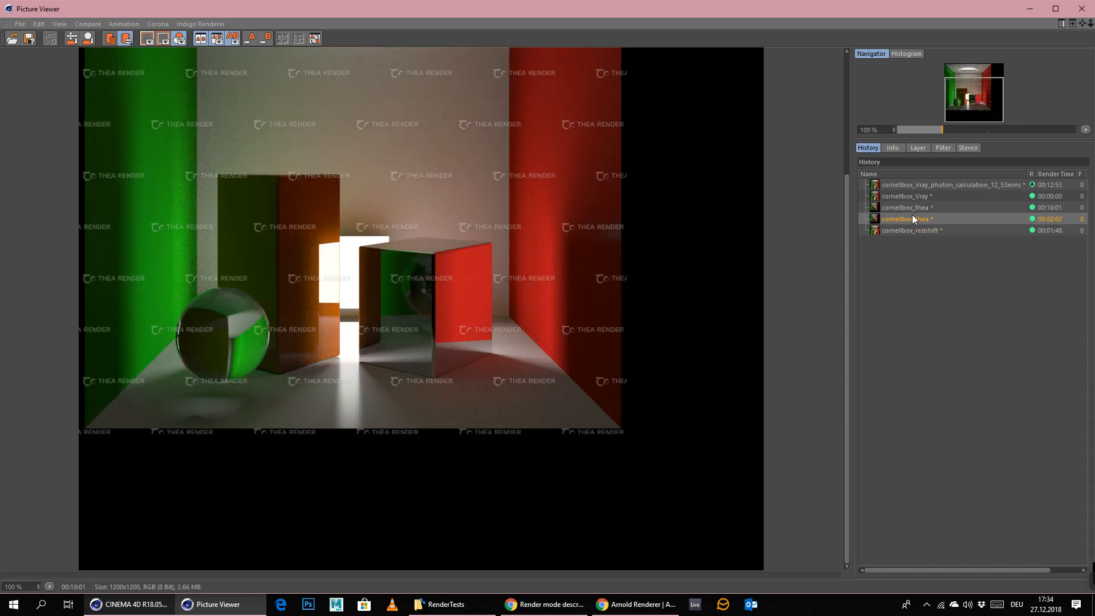
{"action": "left_click", "coordinate": [924, 208]}
{"action": "left_click_drag", "start_coordinate": [322, 287], "coordinate": [820, 170]}
{"action": "left_click", "coordinate": [918, 197]}
{"action": "left_click", "coordinate": [919, 210]}
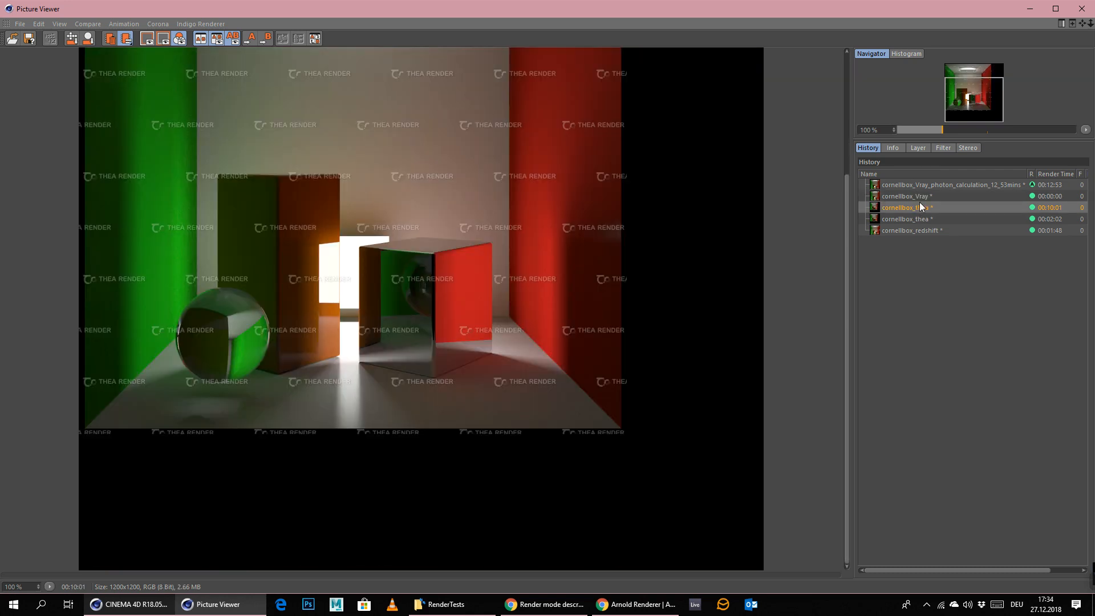
{"action": "left_click", "coordinate": [919, 199]}
{"action": "left_click", "coordinate": [918, 207]}
{"action": "left_click", "coordinate": [921, 198]}
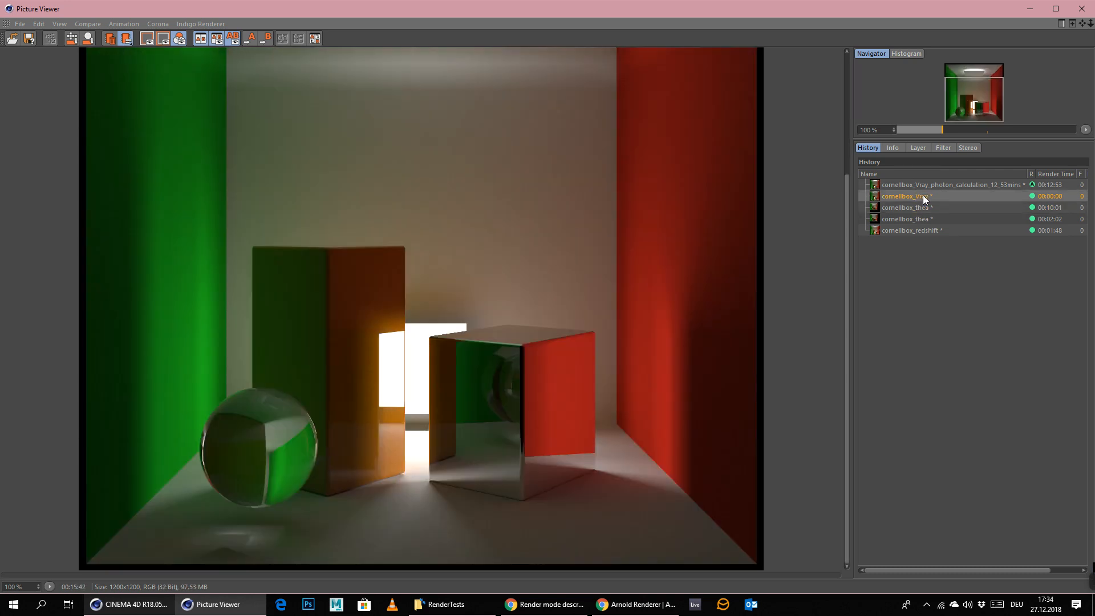
- Examine the cornellbox_redshift render at different magnifications, from the ceiling light down to the glass sphere and the cubes
{"action": "left_click", "coordinate": [927, 231]}
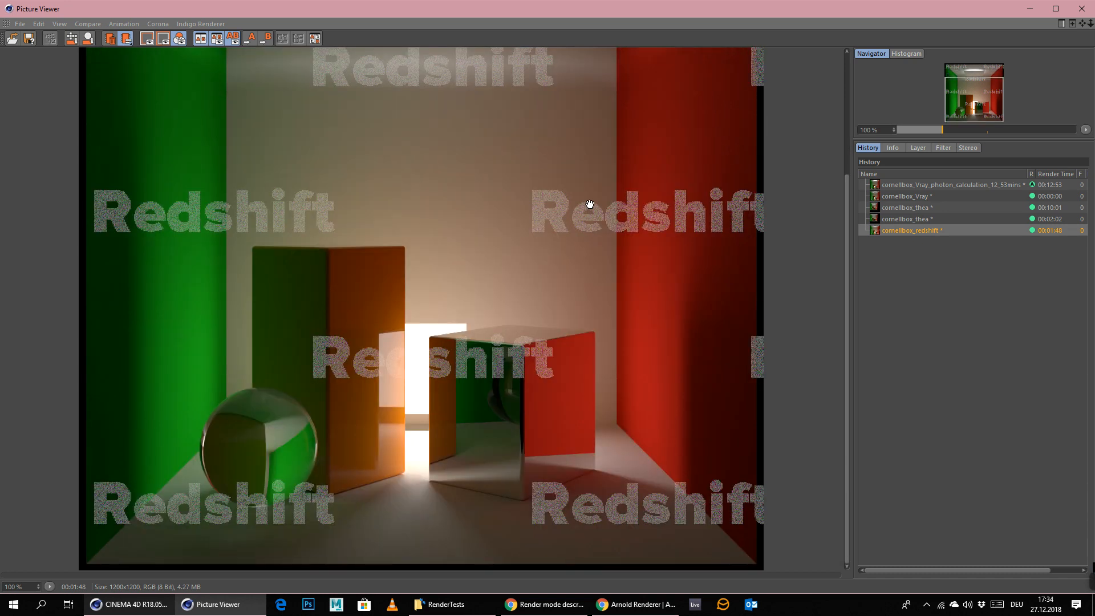
{"action": "scroll", "coordinate": [460, 223], "scroll_direction": "up", "scroll_amount": 2}
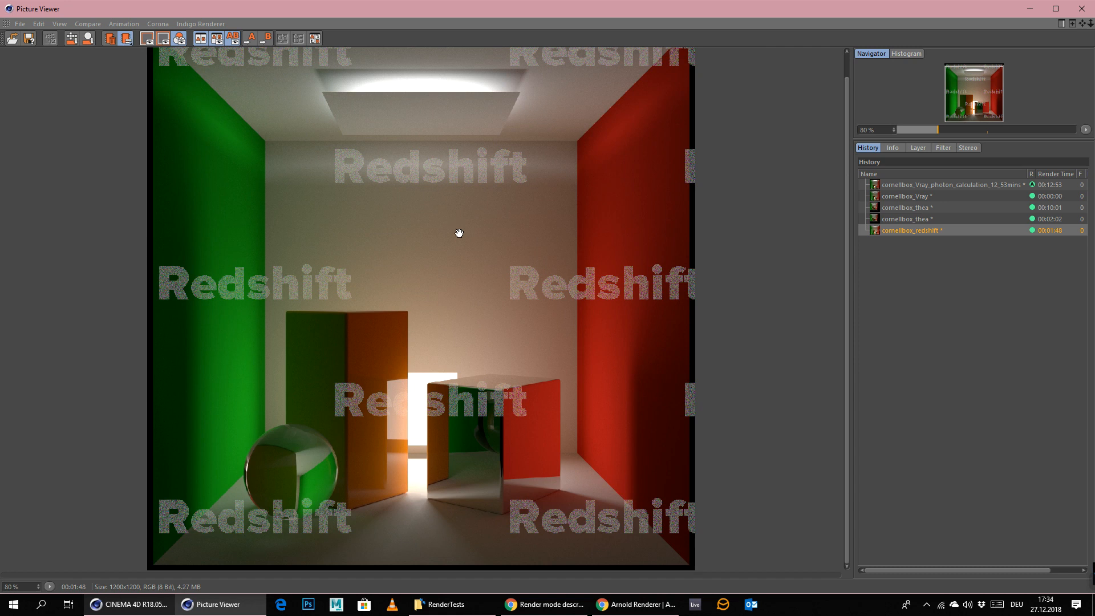
{"action": "left_click_drag", "start_coordinate": [478, 276], "coordinate": [501, 112]}
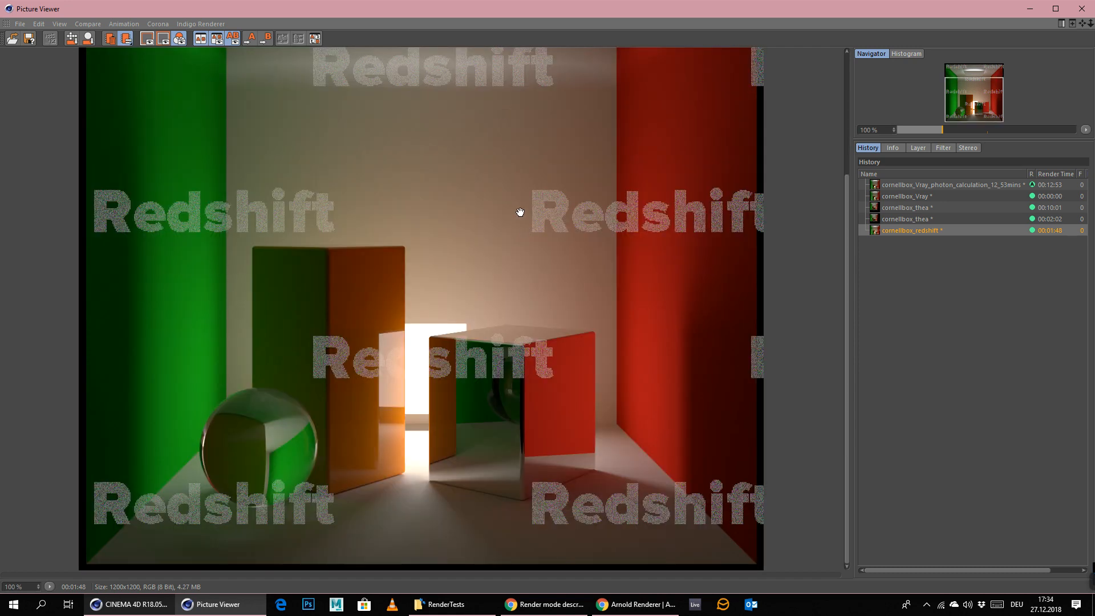
{"action": "scroll", "coordinate": [516, 217], "scroll_direction": "down", "scroll_amount": 2}
{"action": "scroll", "coordinate": [524, 311], "scroll_direction": "up", "scroll_amount": 1}
{"action": "scroll", "coordinate": [519, 342], "scroll_direction": "down", "scroll_amount": 1}
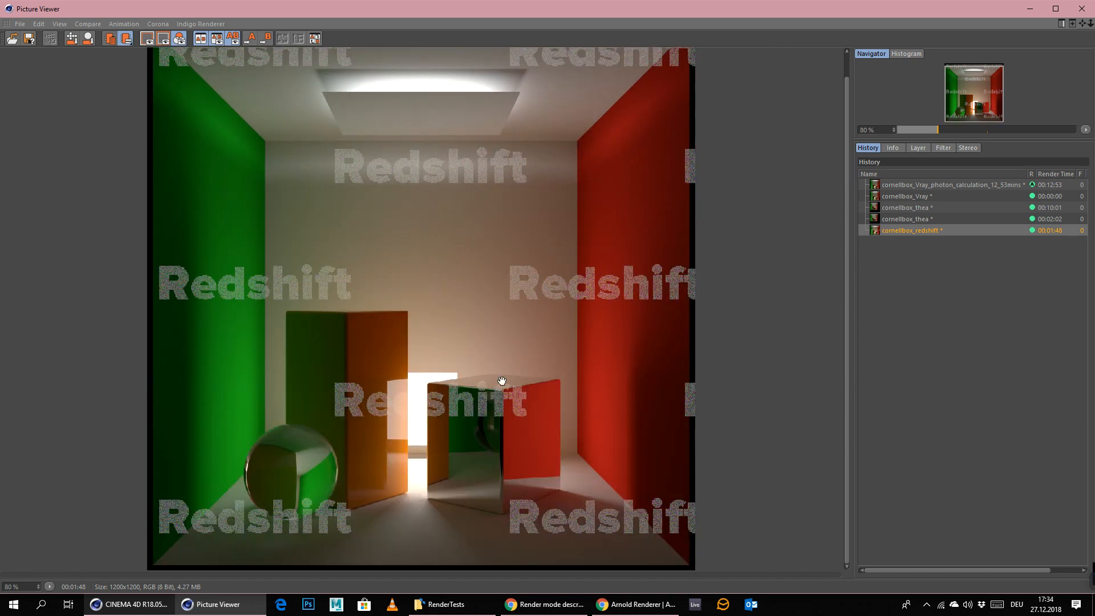
{"action": "scroll", "coordinate": [484, 343], "scroll_direction": "up", "scroll_amount": 1}
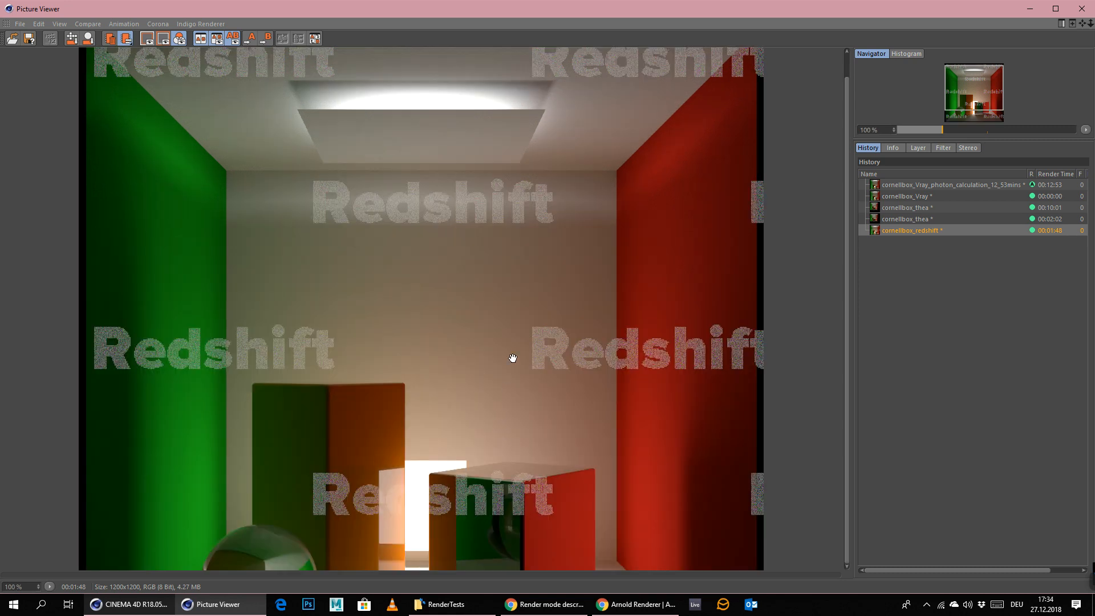
{"action": "scroll", "coordinate": [513, 360], "scroll_direction": "down", "scroll_amount": 2}
{"action": "scroll", "coordinate": [510, 343], "scroll_direction": "up", "scroll_amount": 1}
{"action": "scroll", "coordinate": [511, 342], "scroll_direction": "up", "scroll_amount": 1}
{"action": "scroll", "coordinate": [489, 362], "scroll_direction": "down", "scroll_amount": 1}
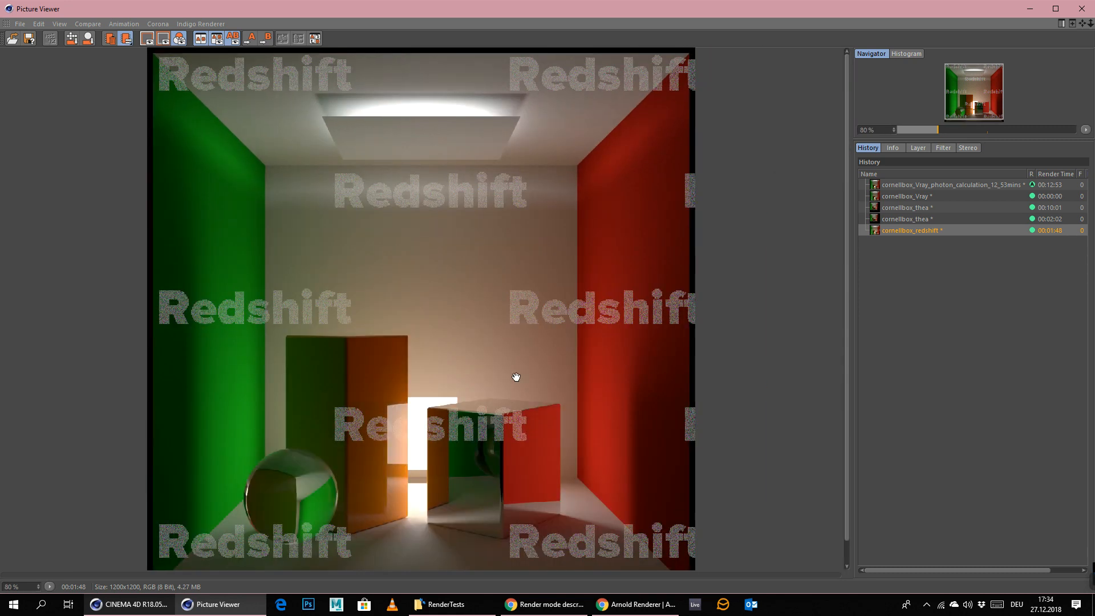
{"action": "scroll", "coordinate": [400, 433], "scroll_direction": "down", "scroll_amount": 1}
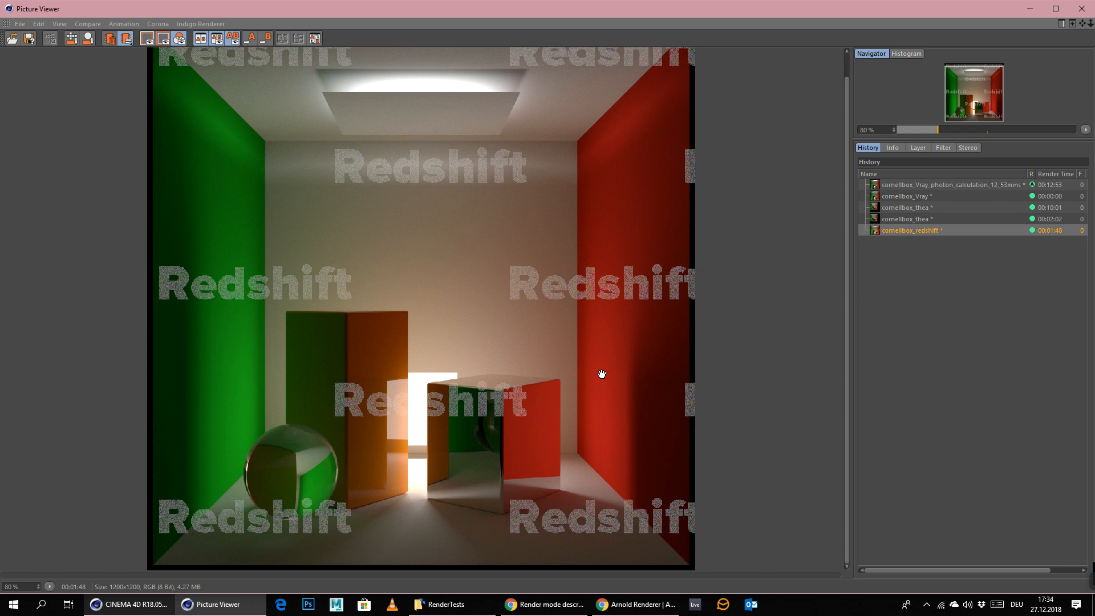
{"action": "scroll", "coordinate": [596, 351], "scroll_direction": "up", "scroll_amount": 1}
{"action": "scroll", "coordinate": [583, 357], "scroll_direction": "down", "scroll_amount": 1}
{"action": "scroll", "coordinate": [451, 425], "scroll_direction": "up", "scroll_amount": 1}
{"action": "scroll", "coordinate": [490, 402], "scroll_direction": "down", "scroll_amount": 1}
- Return to the scene and set the Top Light's number of caustic photons to emit to 5000000
{"action": "left_click", "coordinate": [1031, 8]}
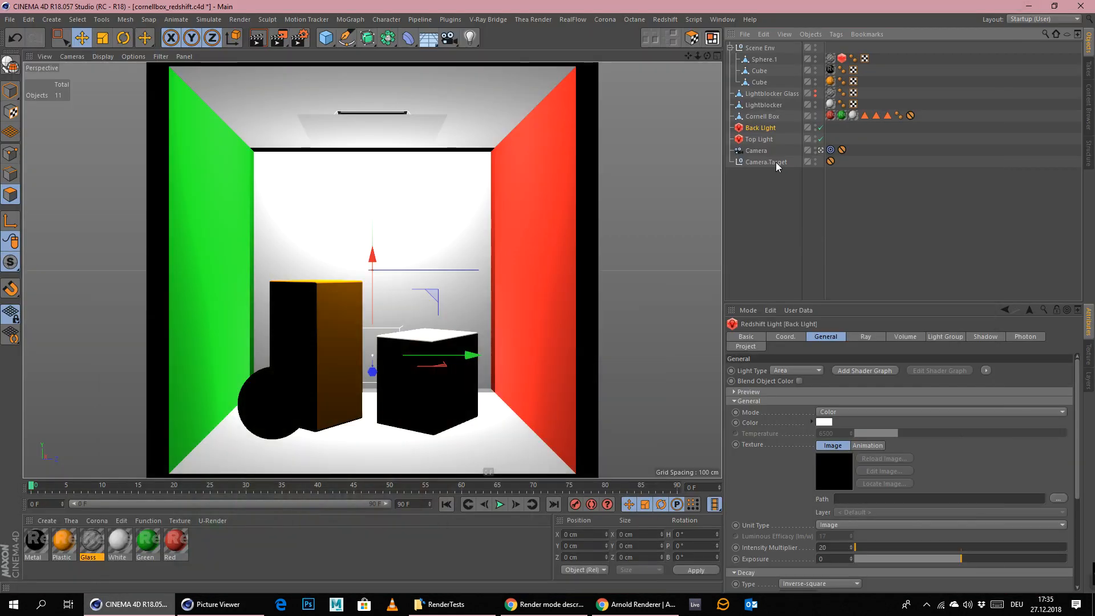
{"action": "scroll", "coordinate": [918, 505], "scroll_direction": "down", "scroll_amount": 5}
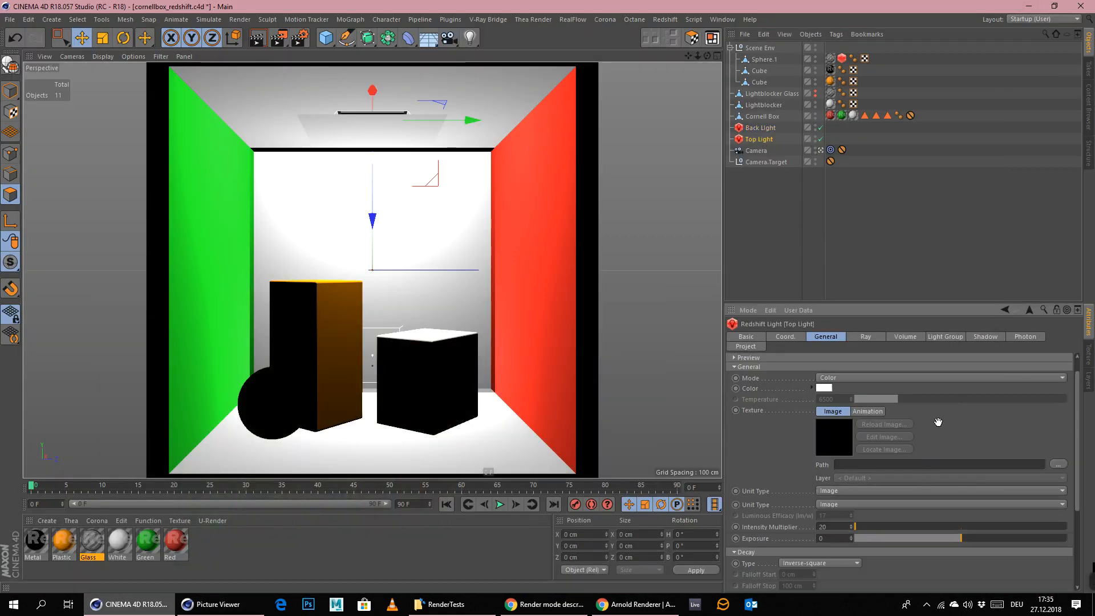
{"action": "left_click", "coordinate": [922, 337]}
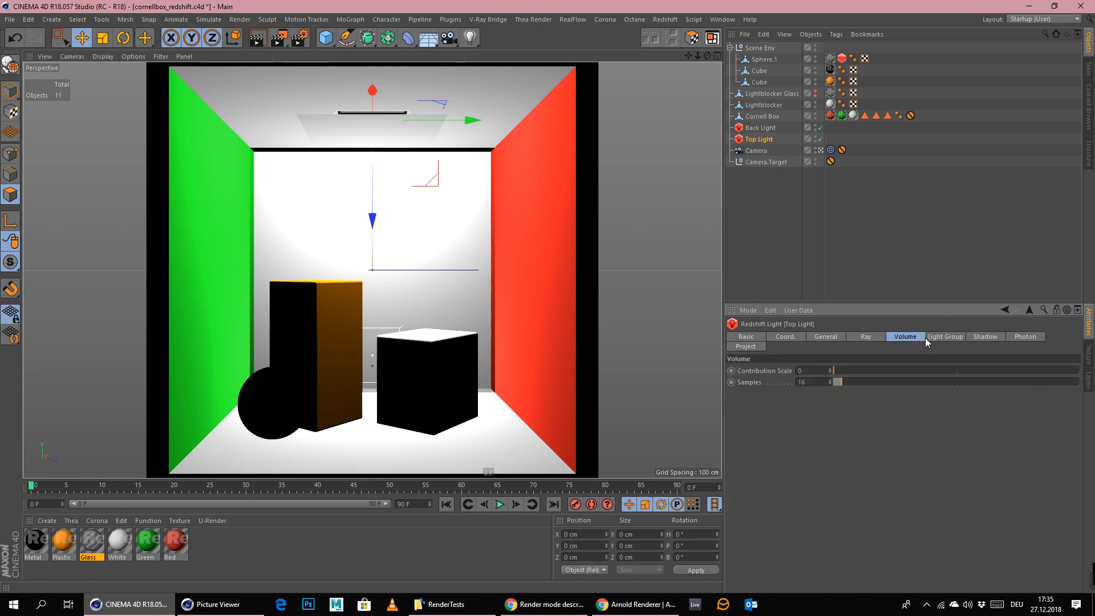
{"action": "left_click", "coordinate": [936, 338]}
{"action": "left_click", "coordinate": [986, 337]}
{"action": "left_click", "coordinate": [1029, 337]}
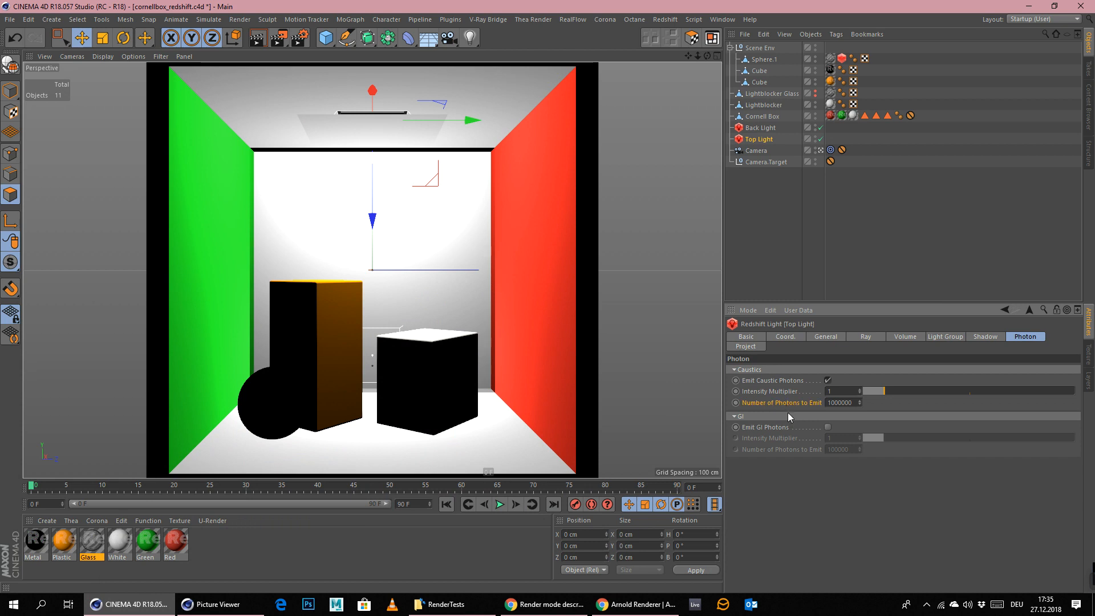
{"action": "left_click", "coordinate": [805, 403]}
{"action": "key", "text": "BackSpace"}
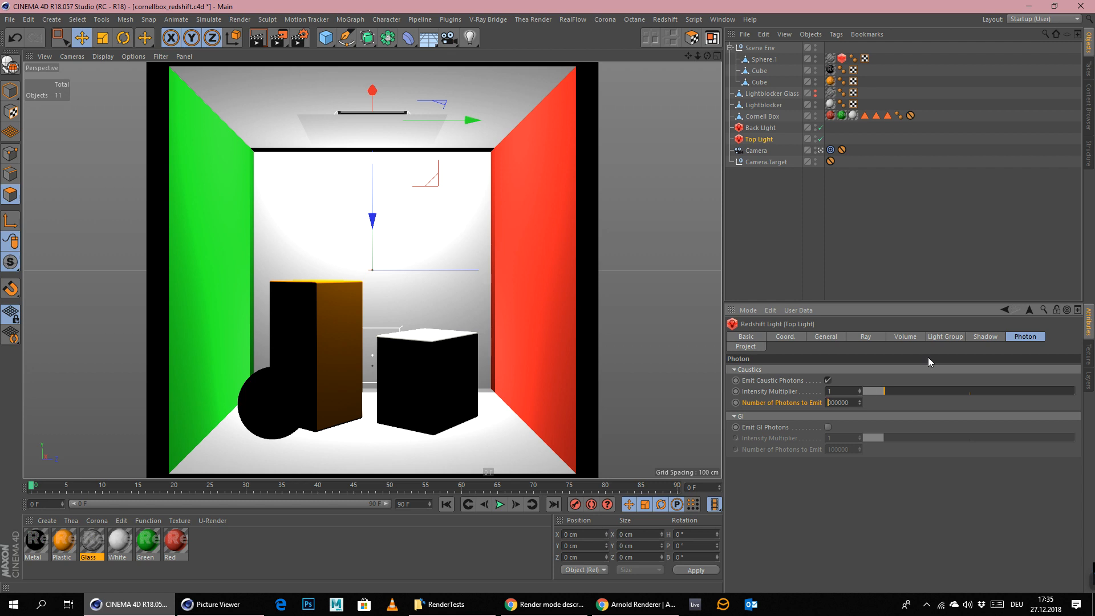
- Set the Back Light to emit 5000000 caustic photons and the caustics intensity multiplier of both lights to 3
{"action": "left_click", "coordinate": [748, 129]}
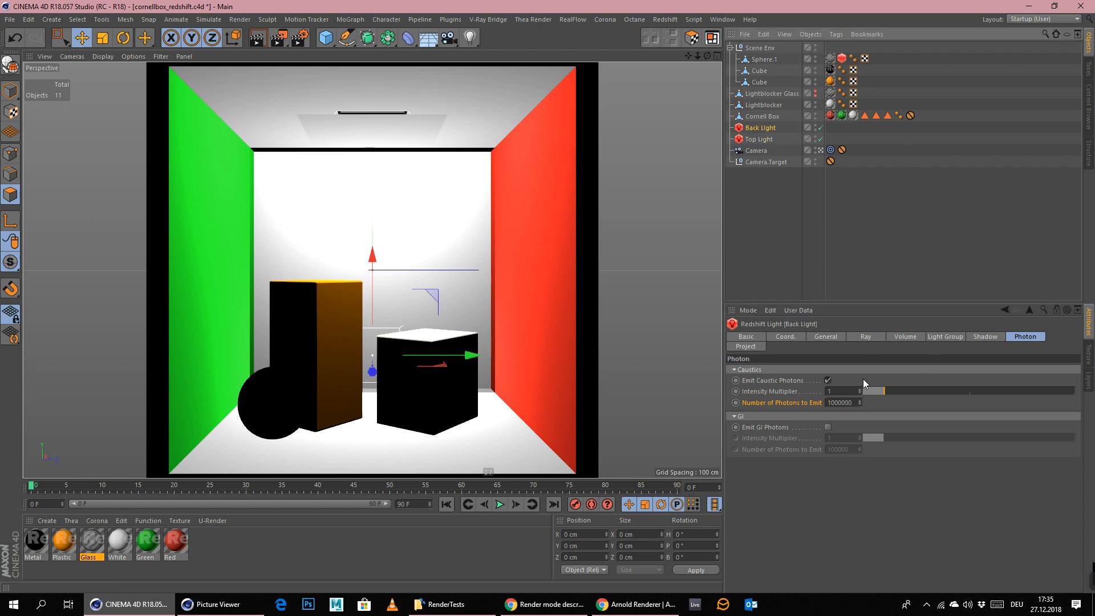
{"action": "left_click", "coordinate": [832, 403]}
{"action": "key", "text": "BackSpace"}
{"action": "type", "text": "5"}
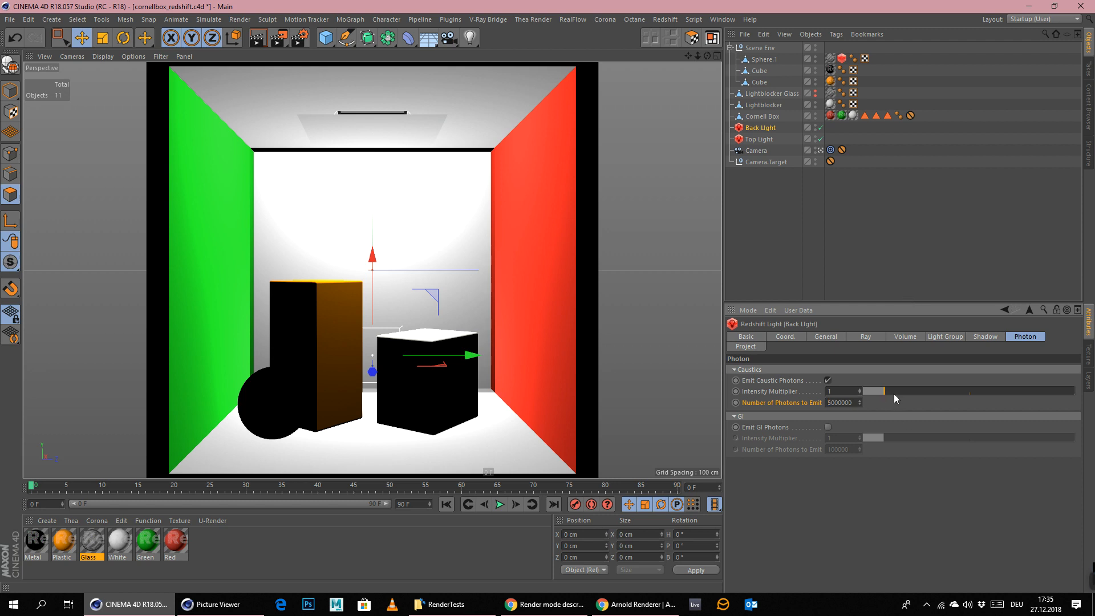
{"action": "left_click_drag", "start_coordinate": [846, 390], "coordinate": [722, 386]}
{"action": "type", "text": "3"}
{"action": "key", "text": "Return"}
{"action": "left_click", "coordinate": [749, 140]}
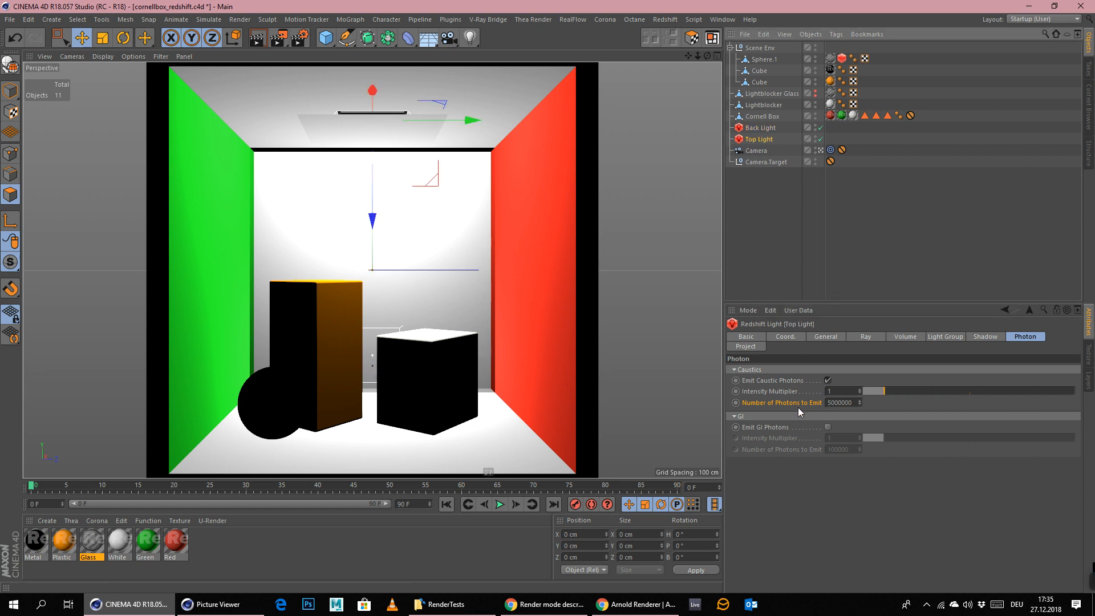
- Set the Redshift photon settings to a maximum of 50000 caustics photons and a caustics search radius of 1
{"action": "left_click", "coordinate": [299, 37]}
{"action": "left_click", "coordinate": [297, 241]}
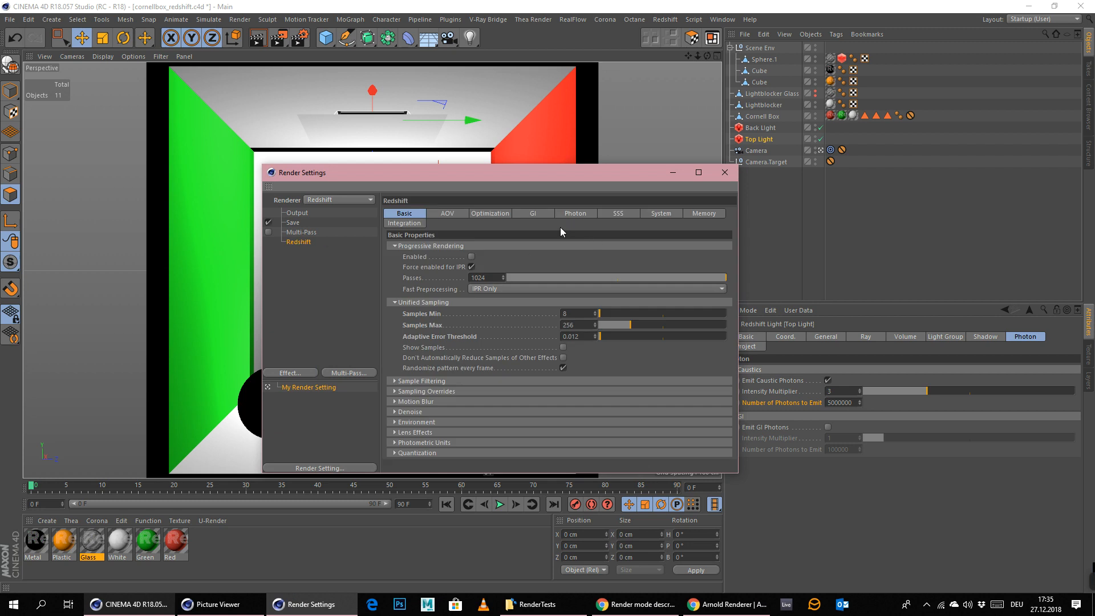
{"action": "left_click", "coordinate": [575, 213]}
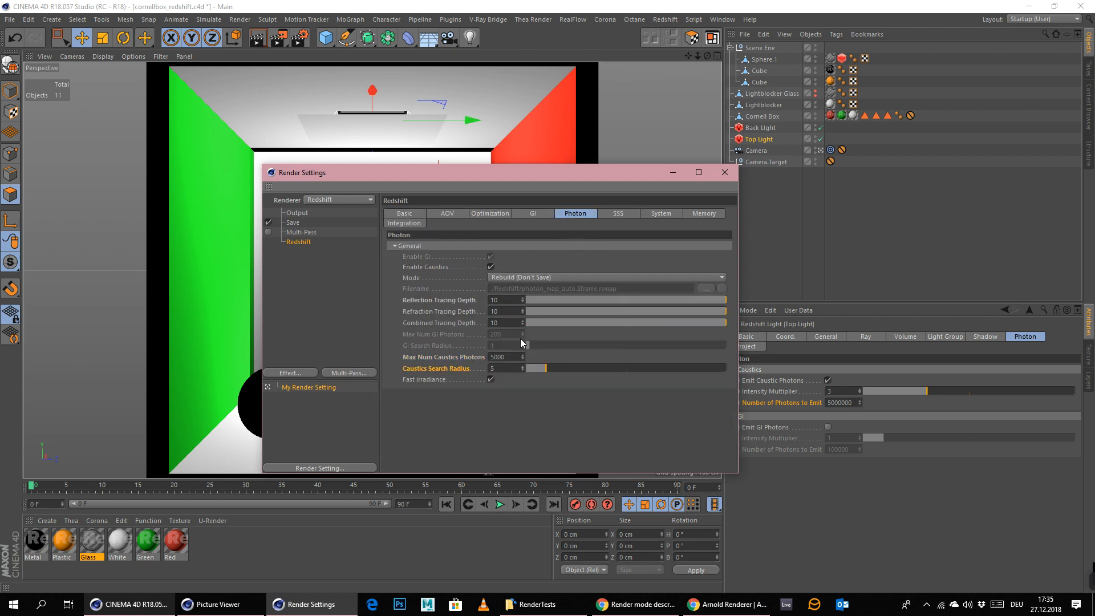
{"action": "double_click", "coordinate": [504, 357]}
{"action": "type", "text": "200"}
{"action": "double_click", "coordinate": [510, 368]}
{"action": "key", "text": "Return"}
{"action": "left_click", "coordinate": [725, 173]}
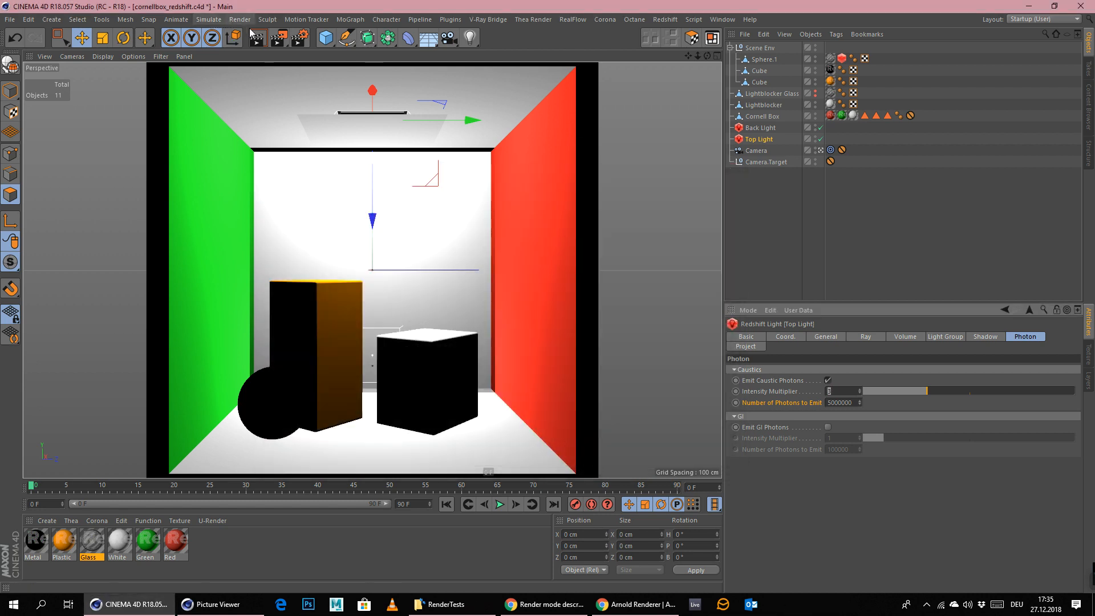
- Turn off Fast Irradiance in the Redshift photon settings and render the scene to the Picture Viewer
{"action": "left_click", "coordinate": [299, 38]}
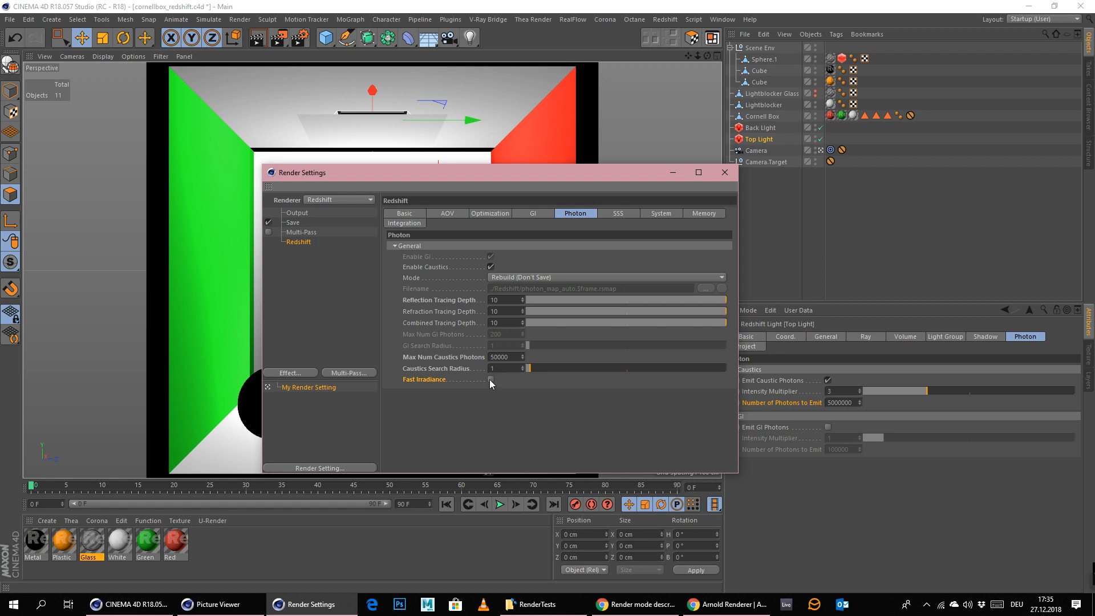
{"action": "left_click", "coordinate": [438, 270]}
{"action": "left_click", "coordinate": [725, 172]}
{"action": "left_click", "coordinate": [240, 19]}
{"action": "left_click", "coordinate": [272, 75]}
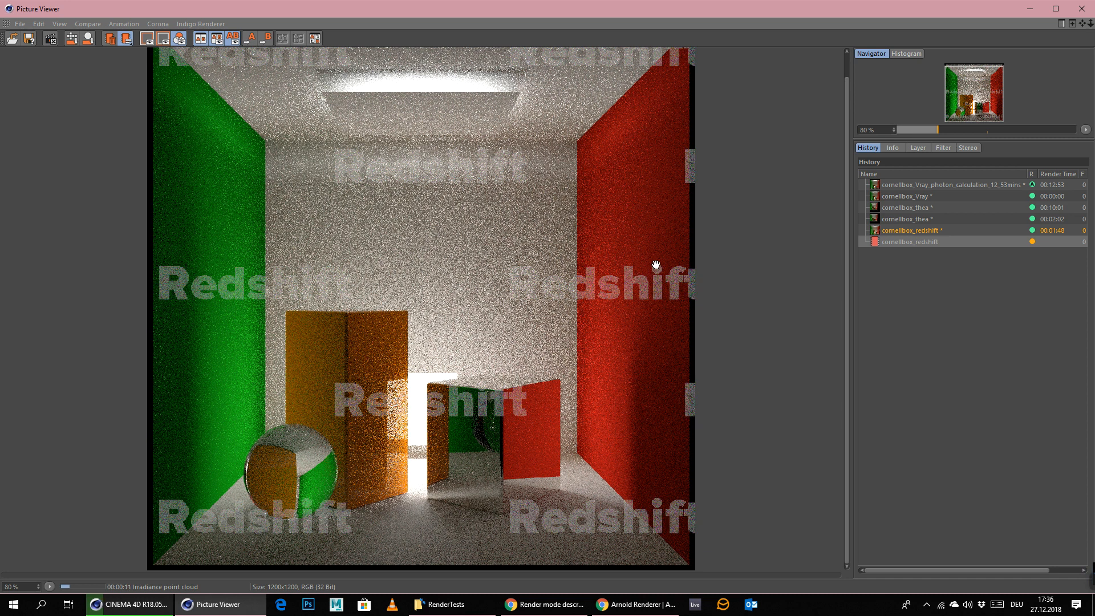
- Compare the Redshift render in progress with the previous cornellbox_redshift render in the history
{"action": "left_click", "coordinate": [923, 232]}
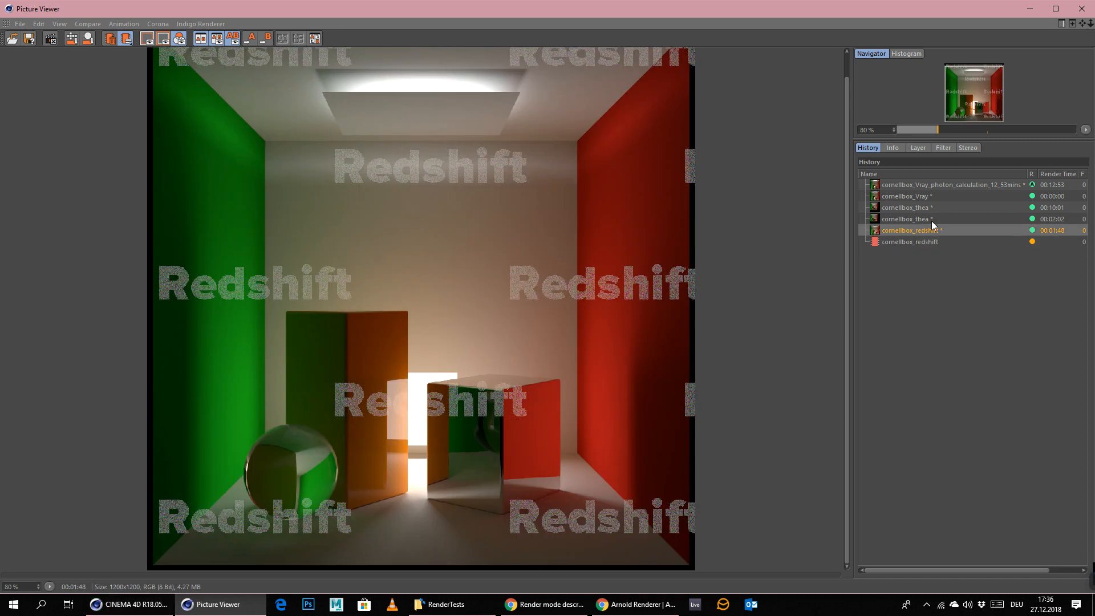
{"action": "left_click", "coordinate": [908, 244]}
{"action": "left_click", "coordinate": [922, 230]}
{"action": "left_click", "coordinate": [910, 242]}
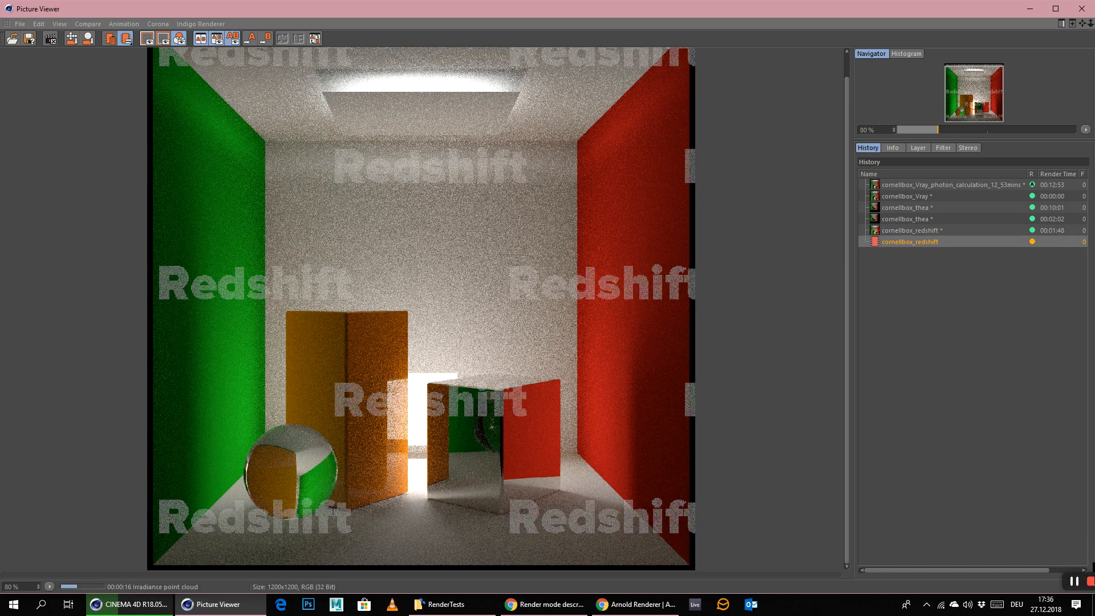
{"action": "left_click", "coordinate": [936, 582]}
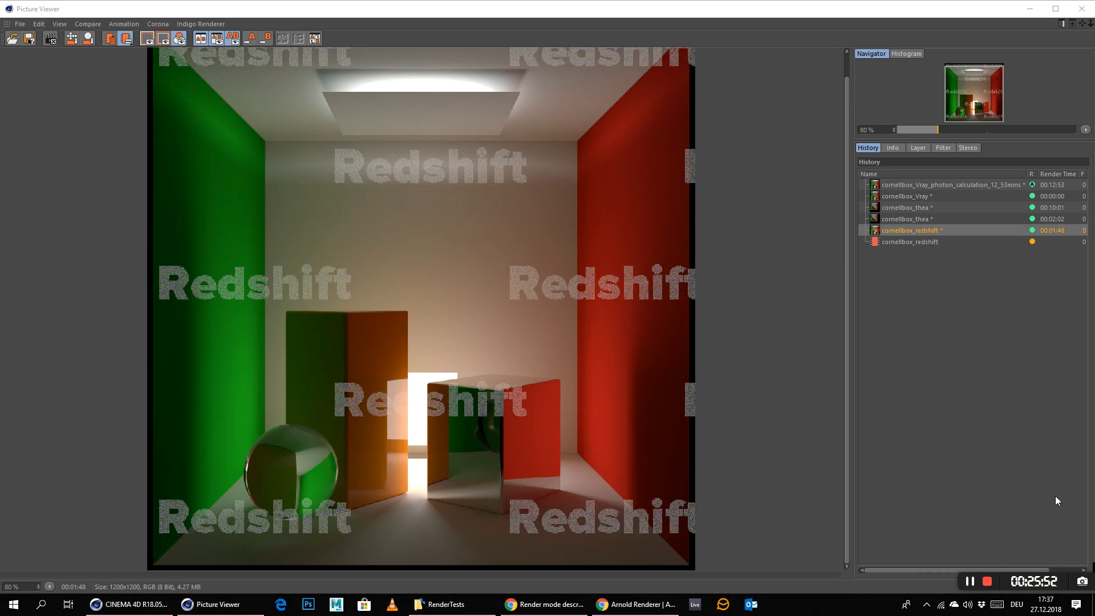
- Compare the finished new cornellbox_redshift render with the earlier Redshift render, switching between them repeatedly
{"action": "left_click", "coordinate": [912, 242]}
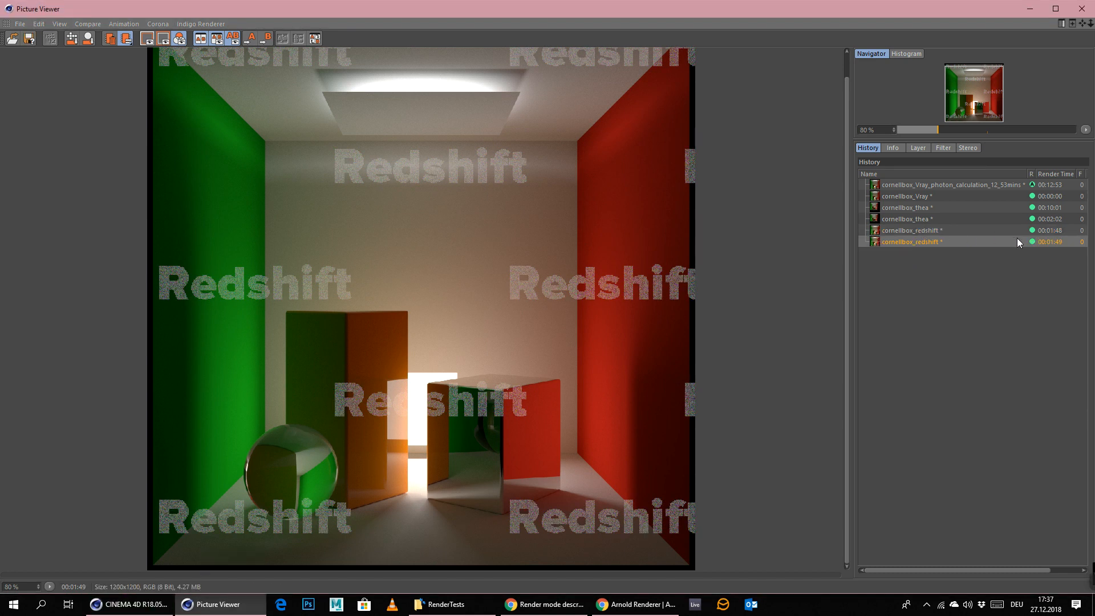
{"action": "left_click", "coordinate": [938, 232]}
{"action": "left_click", "coordinate": [931, 244]}
{"action": "left_click", "coordinate": [938, 233]}
{"action": "left_click", "coordinate": [931, 245]}
{"action": "left_click", "coordinate": [941, 232]}
{"action": "left_click", "coordinate": [933, 241]}
{"action": "left_click", "coordinate": [949, 231]}
{"action": "left_click", "coordinate": [932, 243]}
- Compare the cornellbox_Vray render with the newest cornellbox_redshift render, alternating between them in the history
{"action": "left_click", "coordinate": [927, 196]}
{"action": "left_click", "coordinate": [910, 243]}
{"action": "left_click", "coordinate": [911, 200]}
{"action": "left_click", "coordinate": [892, 241]}
{"action": "left_click", "coordinate": [929, 198]}
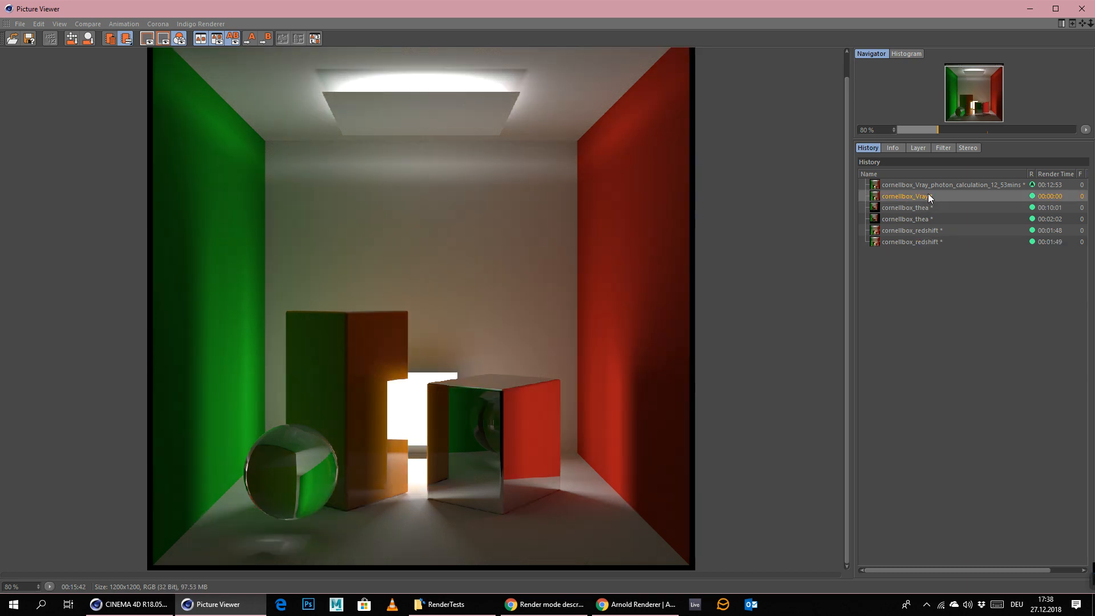
{"action": "left_click", "coordinate": [916, 242]}
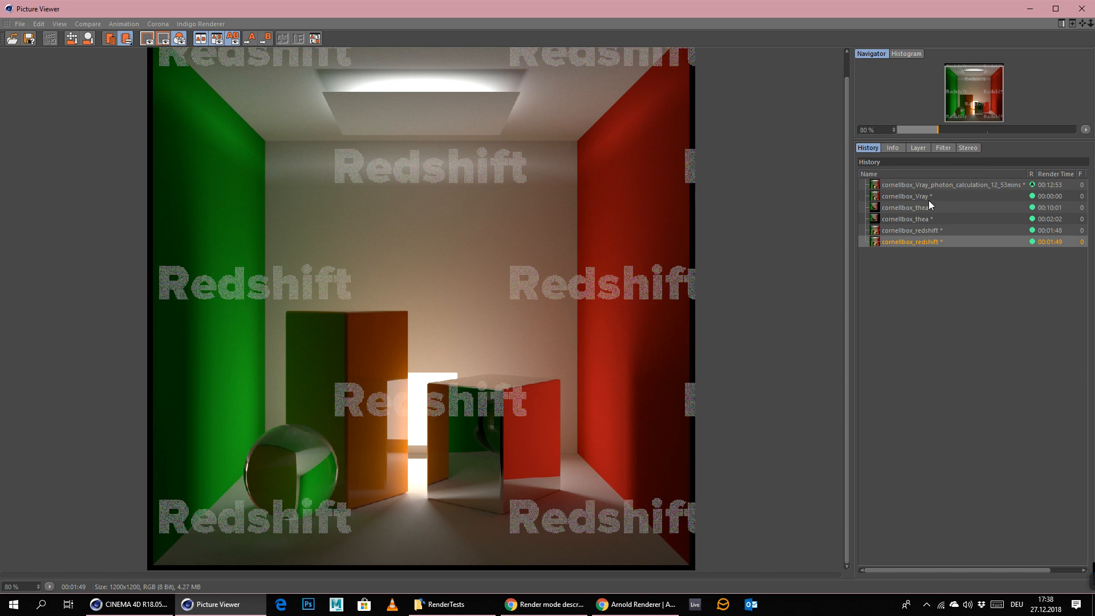
{"action": "left_click", "coordinate": [929, 197]}
{"action": "left_click", "coordinate": [920, 243]}
{"action": "left_click", "coordinate": [915, 198]}
{"action": "left_click", "coordinate": [912, 242]}
- Examine the floor and cubes in the newest Redshift render and compare it with the earlier Redshift and cornellbox_Vray renders
{"action": "scroll", "coordinate": [472, 515], "scroll_direction": "up", "scroll_amount": 1}
{"action": "left_click_drag", "start_coordinate": [472, 514], "coordinate": [512, 305]}
{"action": "scroll", "coordinate": [523, 355], "scroll_direction": "down", "scroll_amount": 1}
{"action": "left_click_drag", "start_coordinate": [487, 257], "coordinate": [469, 300]}
{"action": "scroll", "coordinate": [477, 300], "scroll_direction": "down", "scroll_amount": 1}
{"action": "scroll", "coordinate": [487, 334], "scroll_direction": "up", "scroll_amount": 1}
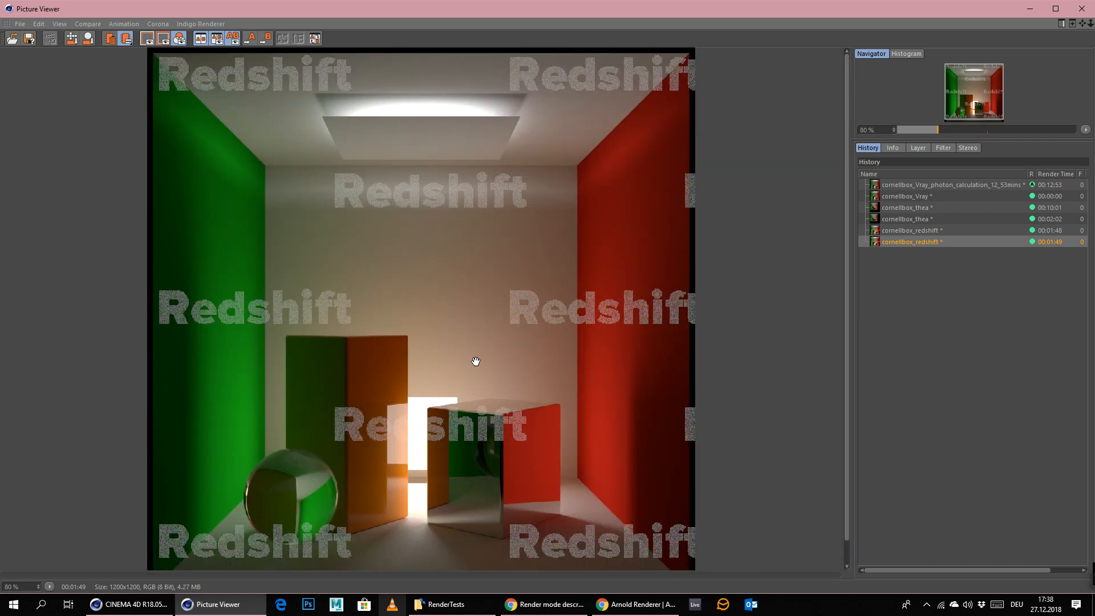
{"action": "left_click_drag", "start_coordinate": [487, 456], "coordinate": [618, 262]}
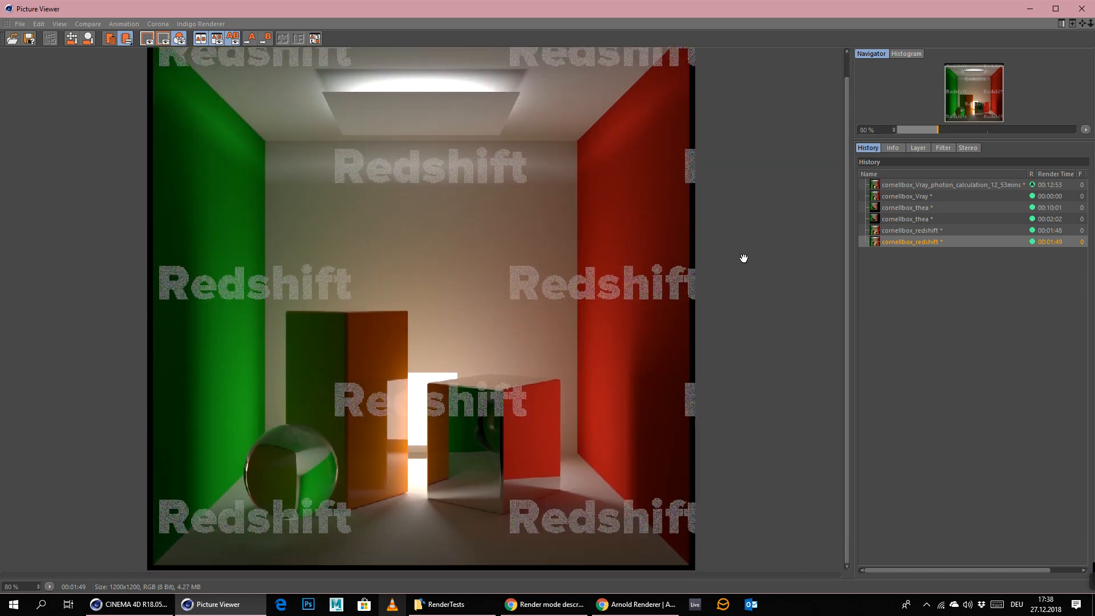
{"action": "left_click", "coordinate": [923, 231]}
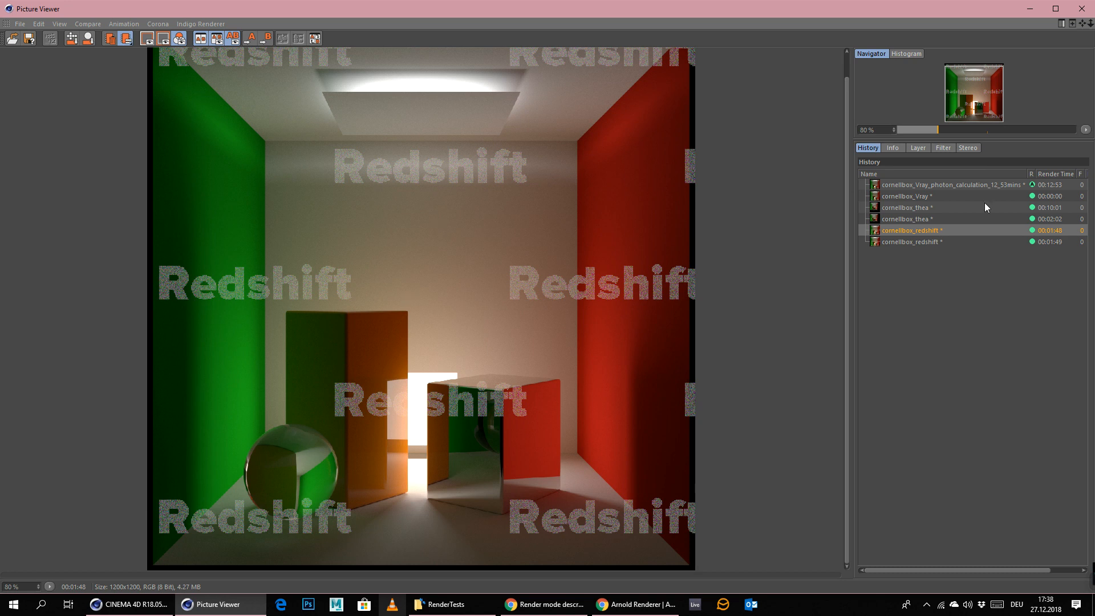
{"action": "left_click", "coordinate": [906, 196]}
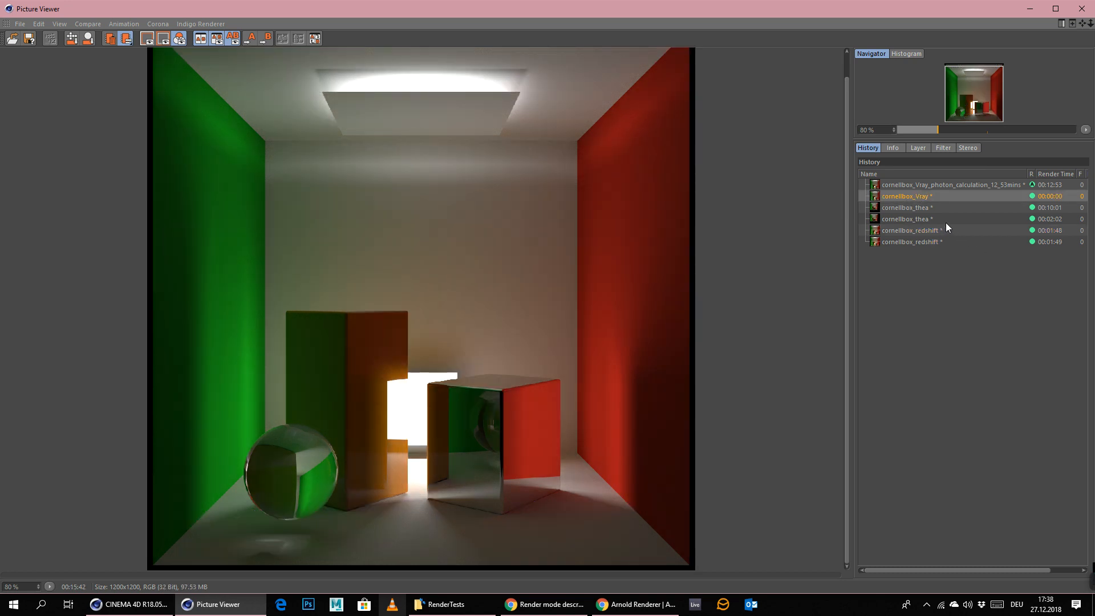
- Examine the 00:01:48 Redshift render of the Cornell box in the render history, then close the Picture Viewer
{"action": "left_click", "coordinate": [937, 234]}
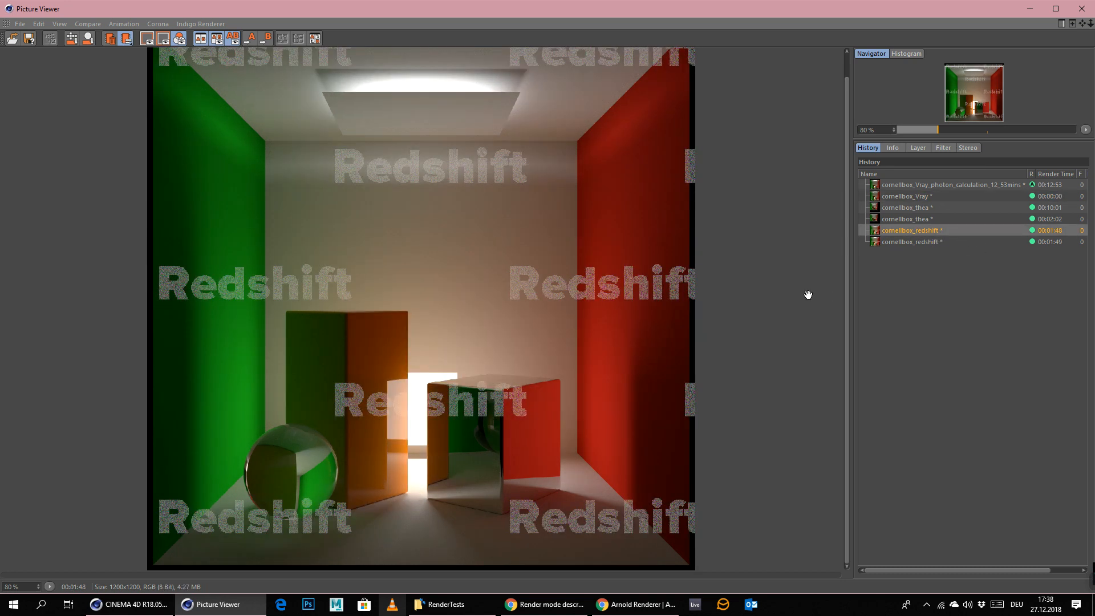
{"action": "left_click_drag", "start_coordinate": [379, 463], "coordinate": [345, 525]}
{"action": "left_click_drag", "start_coordinate": [443, 432], "coordinate": [487, 345]}
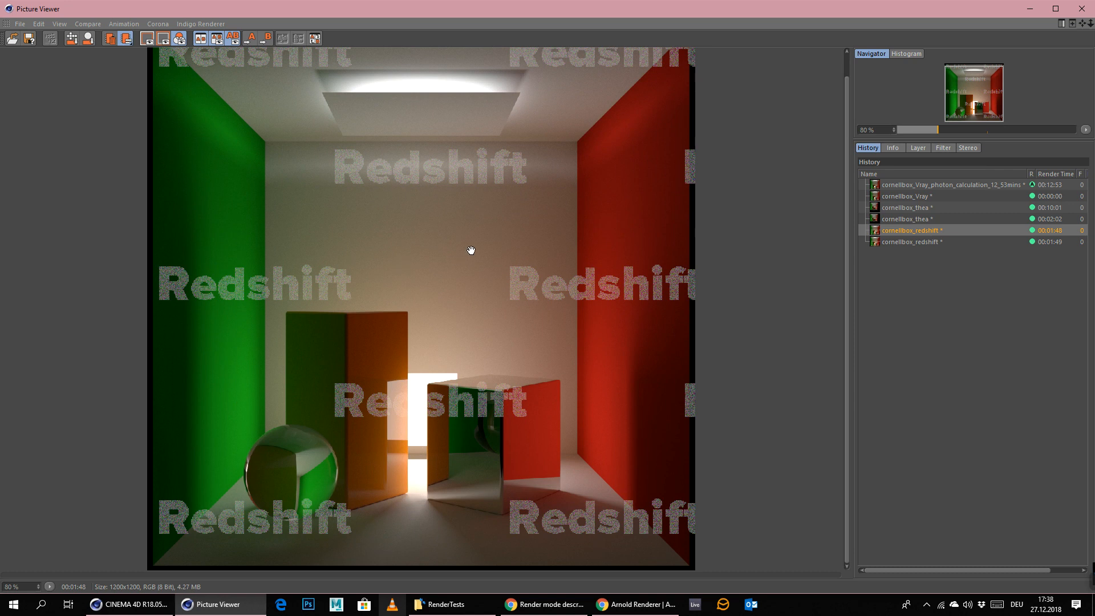
{"action": "scroll", "coordinate": [598, 330], "scroll_direction": "up", "scroll_amount": 1}
{"action": "scroll", "coordinate": [599, 331], "scroll_direction": "down", "scroll_amount": 1}
{"action": "left_click", "coordinate": [1082, 8]}
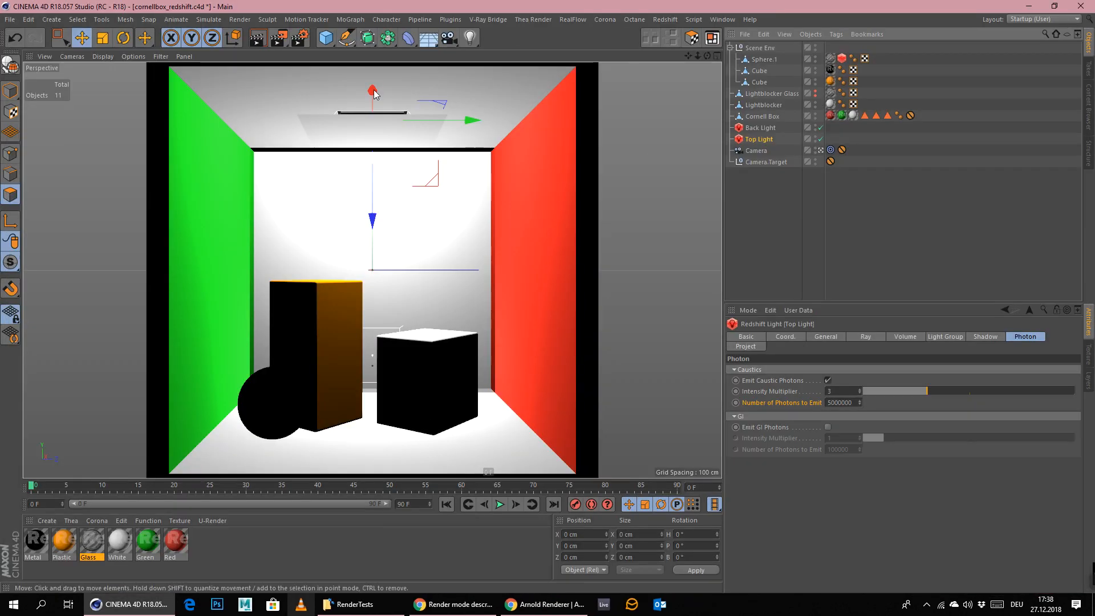
- Save the cornellbox_redshift.c4d scene and close it
{"action": "left_click", "coordinate": [10, 20]}
{"action": "left_click", "coordinate": [34, 114]}
{"action": "left_click", "coordinate": [364, 612]}
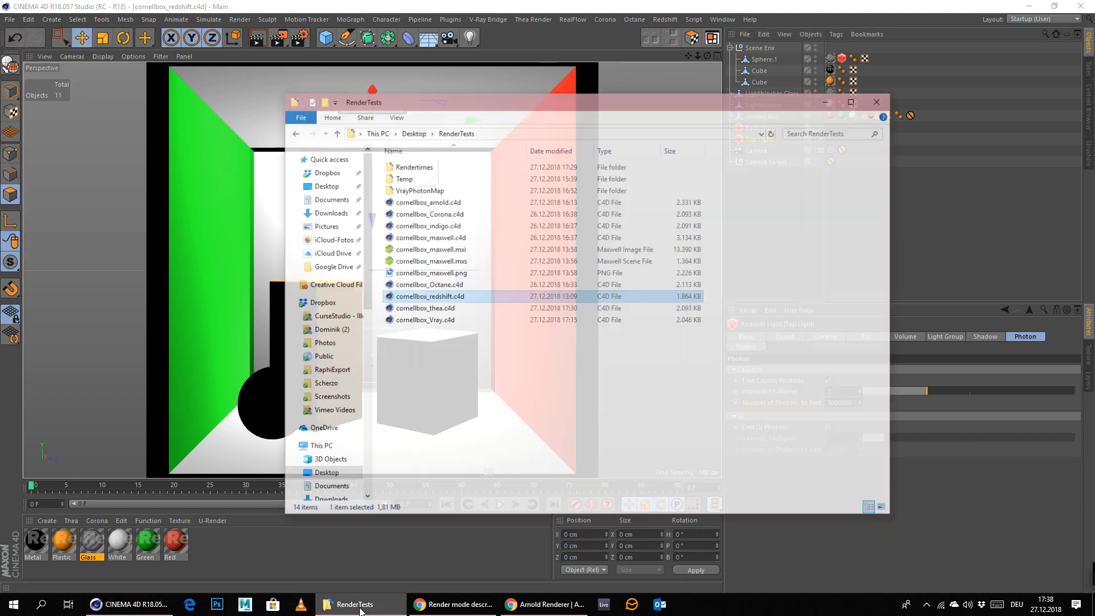
{"action": "left_click", "coordinate": [498, 376]}
{"action": "left_click", "coordinate": [435, 264]}
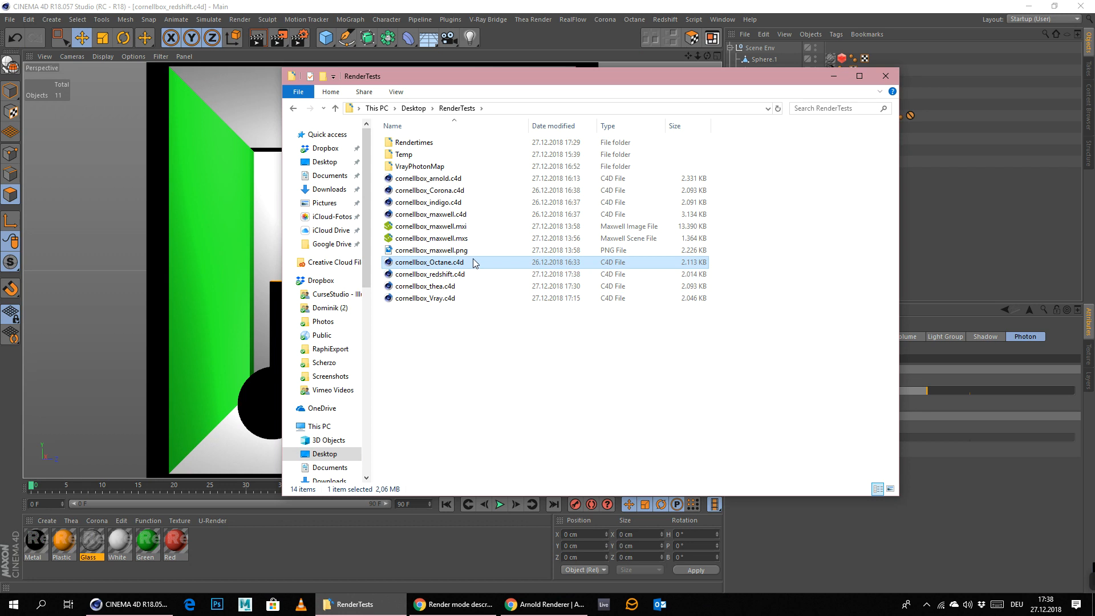
{"action": "left_click", "coordinate": [10, 20]}
{"action": "left_click", "coordinate": [55, 97]}
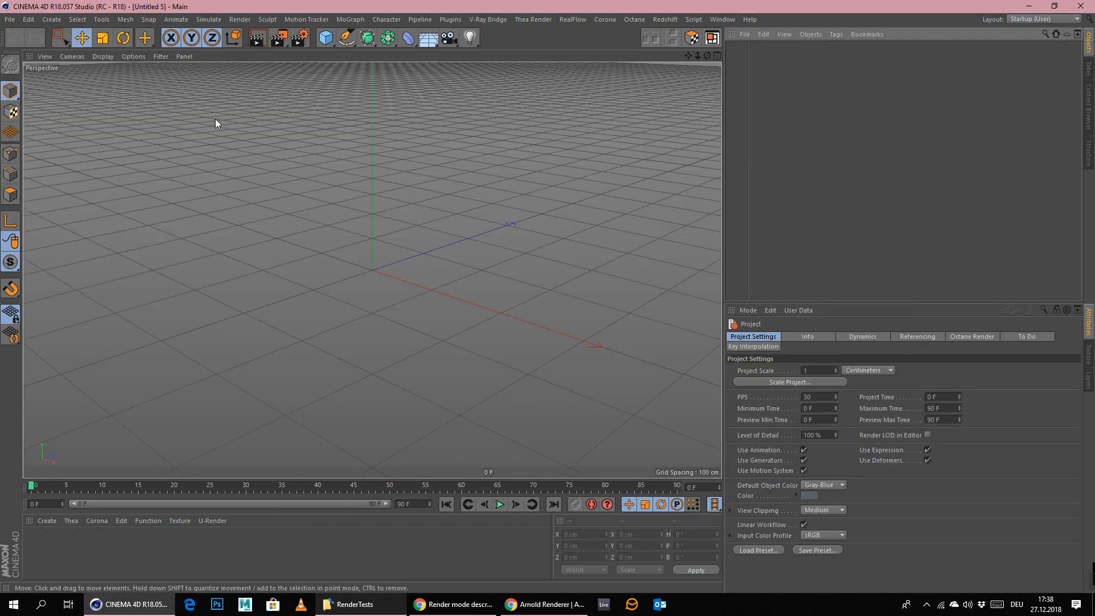
- Open cornellbox_Octane.c4d from the RenderTests folder and make its Lightblocker object visible
{"action": "left_click", "coordinate": [355, 604]}
{"action": "double_click", "coordinate": [432, 264]}
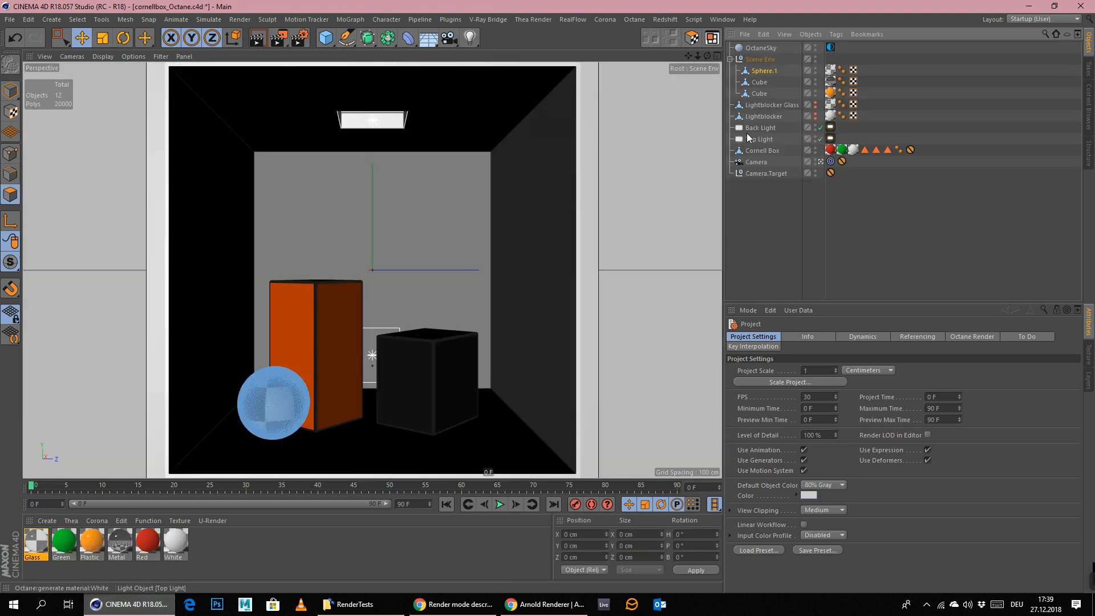
{"action": "left_click", "coordinate": [768, 72]}
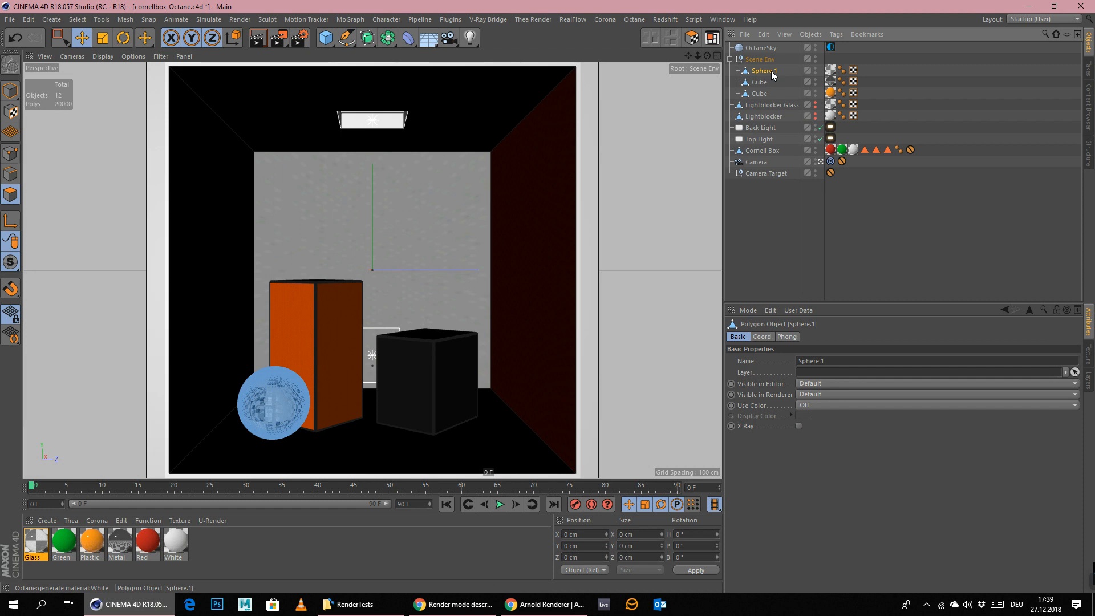
{"action": "left_click", "coordinate": [775, 58]}
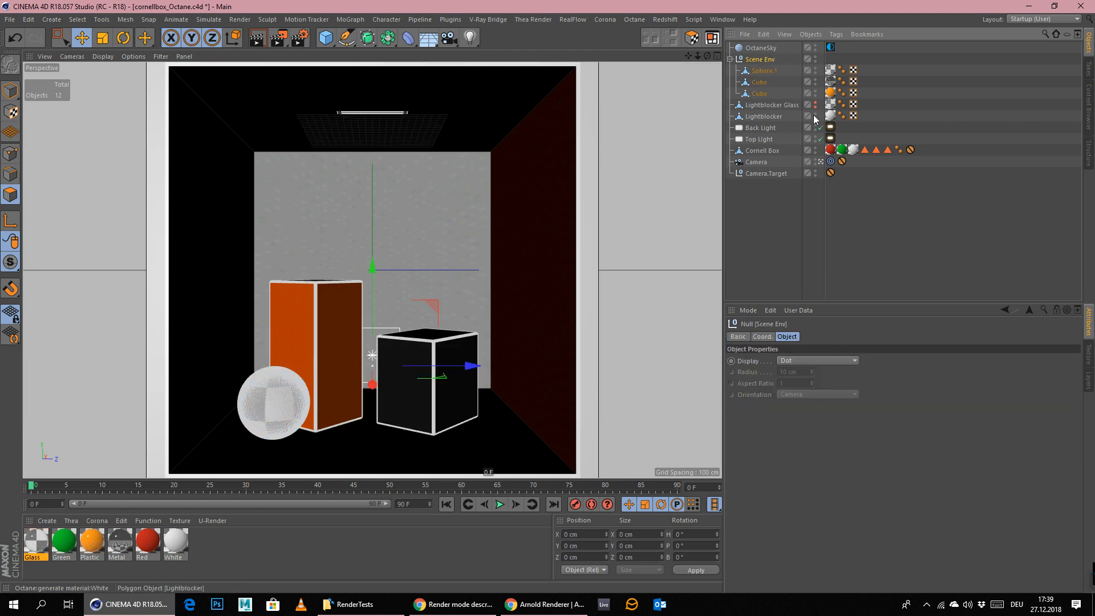
{"action": "left_click", "coordinate": [776, 234]}
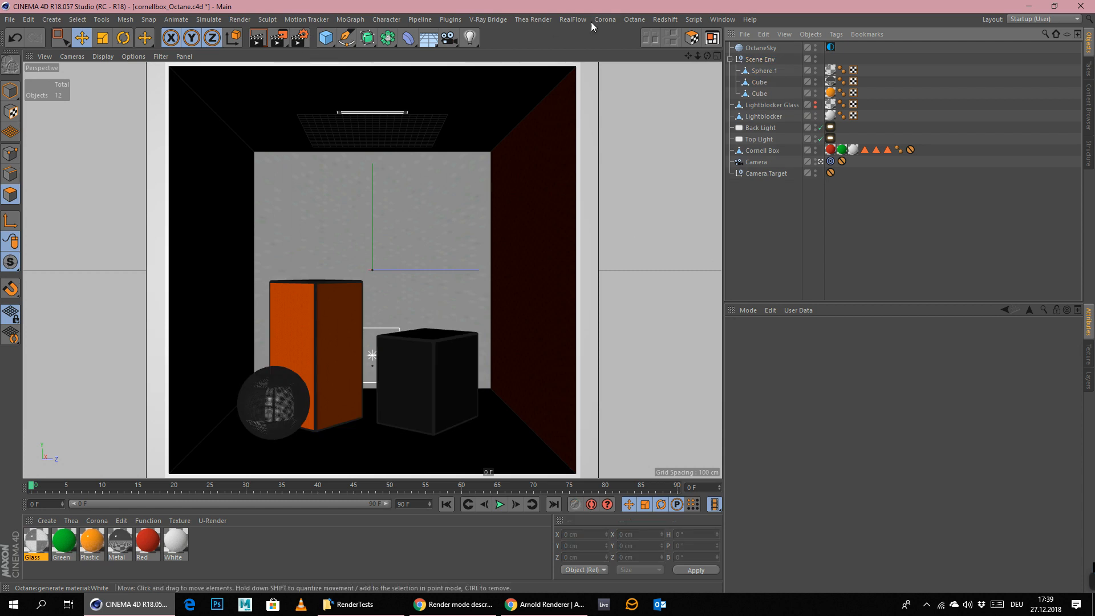
- Open the Octane Settings in an enlarged window and set the Pathtracing kernel's caustic blur to 0.02
{"action": "left_click", "coordinate": [634, 19]}
{"action": "left_click", "coordinate": [645, 61]}
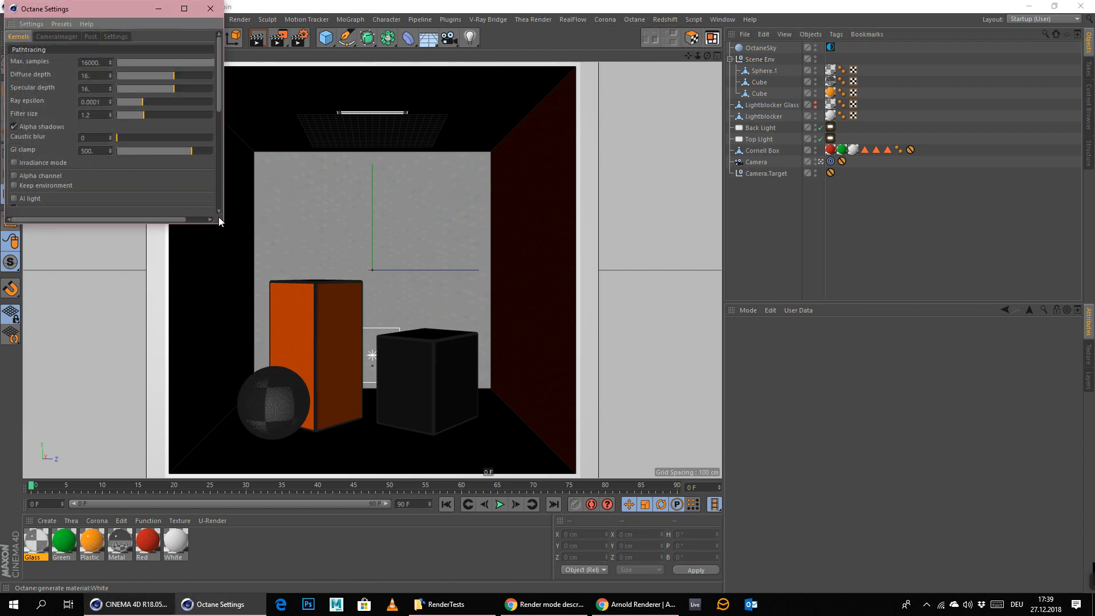
{"action": "left_click_drag", "start_coordinate": [219, 222], "coordinate": [473, 394]}
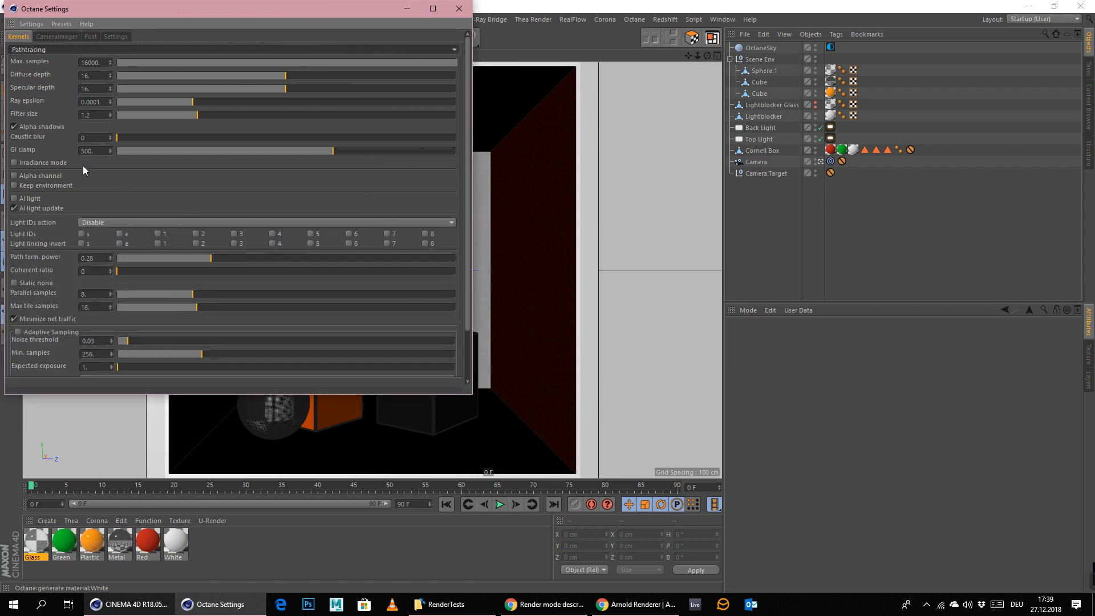
{"action": "left_click", "coordinate": [97, 138]}
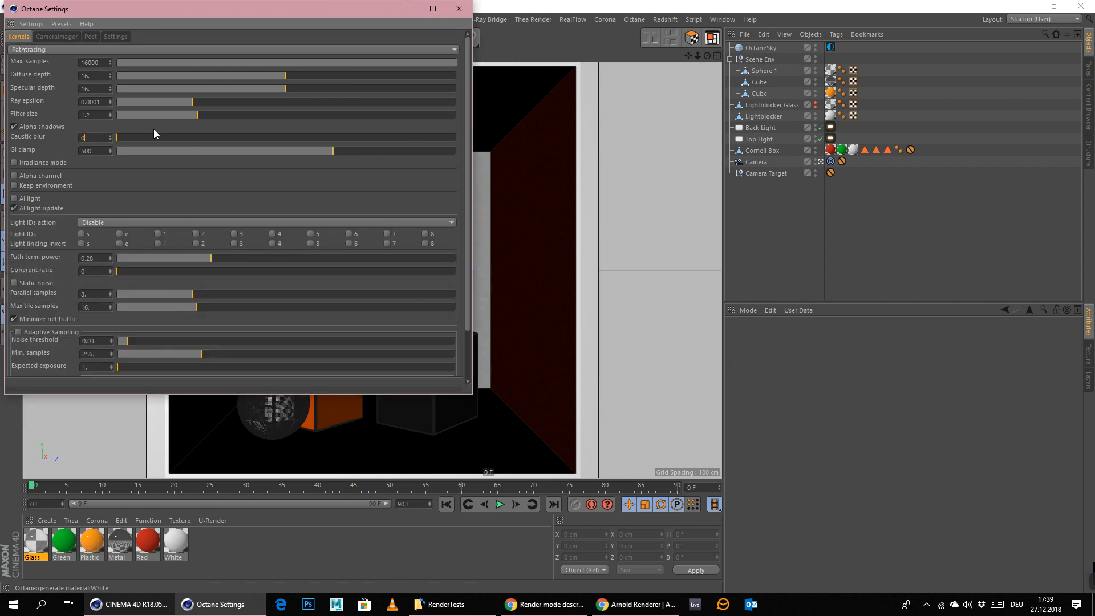
{"action": "type", "text": "0.02"}
{"action": "key", "text": "Return"}
- Switch the Octane kernel to PMC and copy its GI clamp value
{"action": "left_click", "coordinate": [87, 151]}
{"action": "right_click", "coordinate": [34, 149]}
{"action": "left_click", "coordinate": [23, 149]}
{"action": "left_click", "coordinate": [35, 53]}
{"action": "left_click", "coordinate": [46, 96]}
{"action": "left_click", "coordinate": [81, 150]}
{"action": "key", "text": "ctrl+c"}
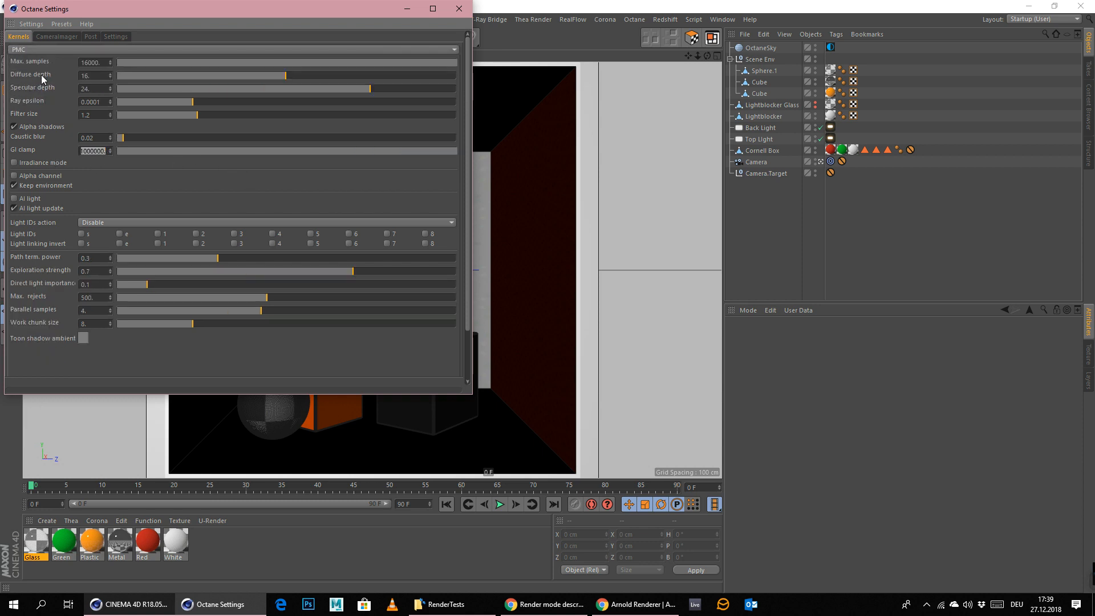
- Switch the kernel back to Pathtracing, set its GI clamp to 1000000, and close the Octane Settings
{"action": "left_click", "coordinate": [53, 49]}
{"action": "left_click", "coordinate": [40, 85]}
{"action": "left_click_drag", "start_coordinate": [98, 153], "coordinate": [31, 141]}
{"action": "key", "text": "ctrl+v"}
{"action": "key", "text": "Return"}
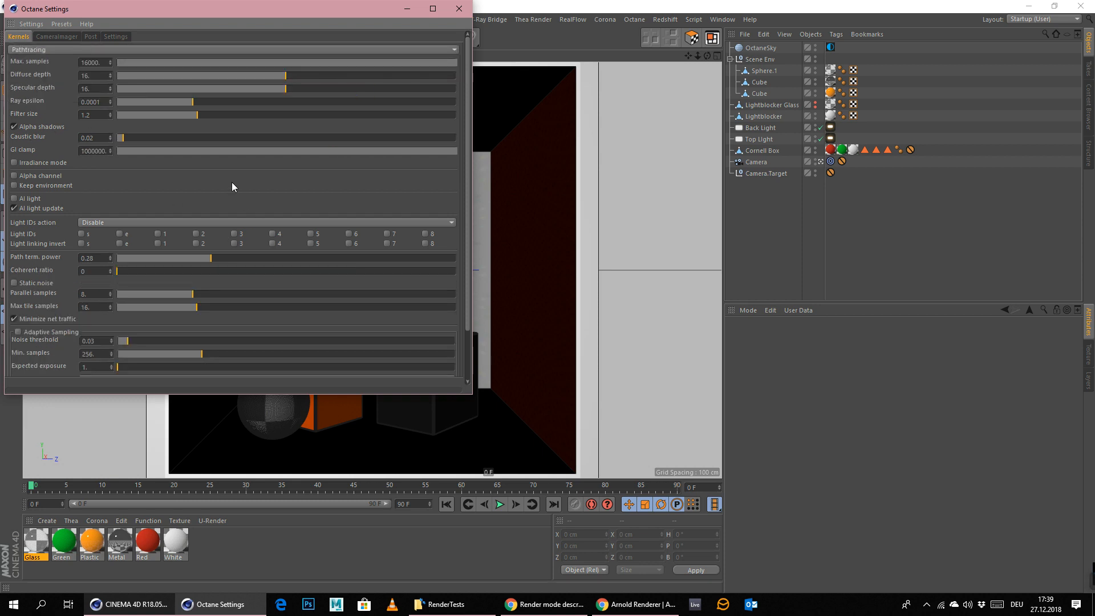
{"action": "type", "text": "0"}
{"action": "key", "text": "Return"}
{"action": "left_click", "coordinate": [459, 9]}
{"action": "left_click", "coordinate": [768, 115]}
{"action": "left_click", "coordinate": [779, 108]}
{"action": "left_click", "coordinate": [773, 218]}
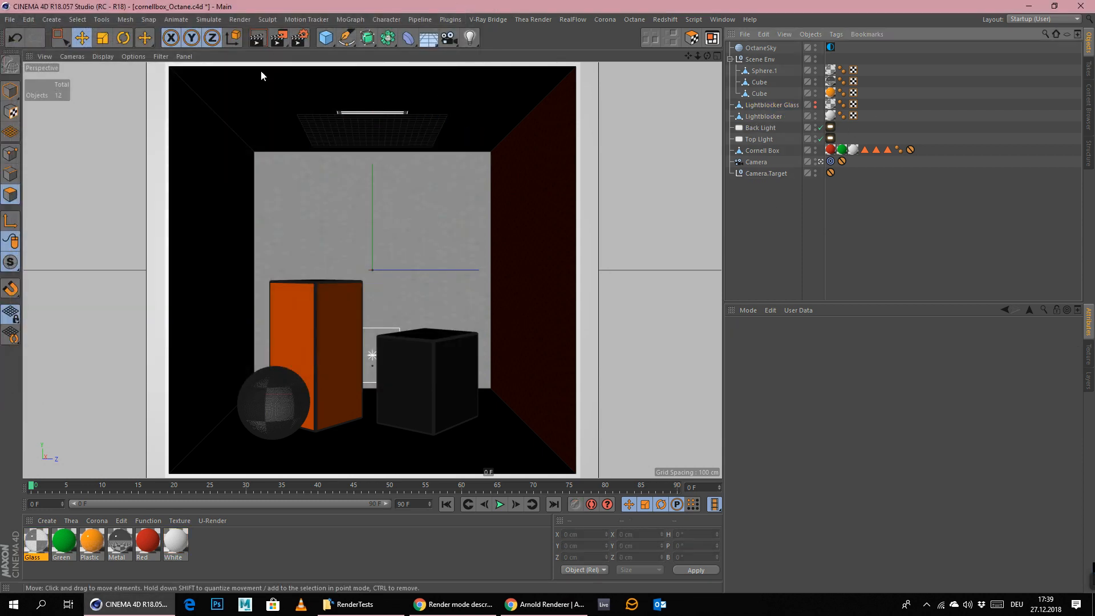
- Check the output size in the render settings and render the Octane scene to the Picture Viewer
{"action": "left_click", "coordinate": [295, 39]}
{"action": "left_click", "coordinate": [296, 215]}
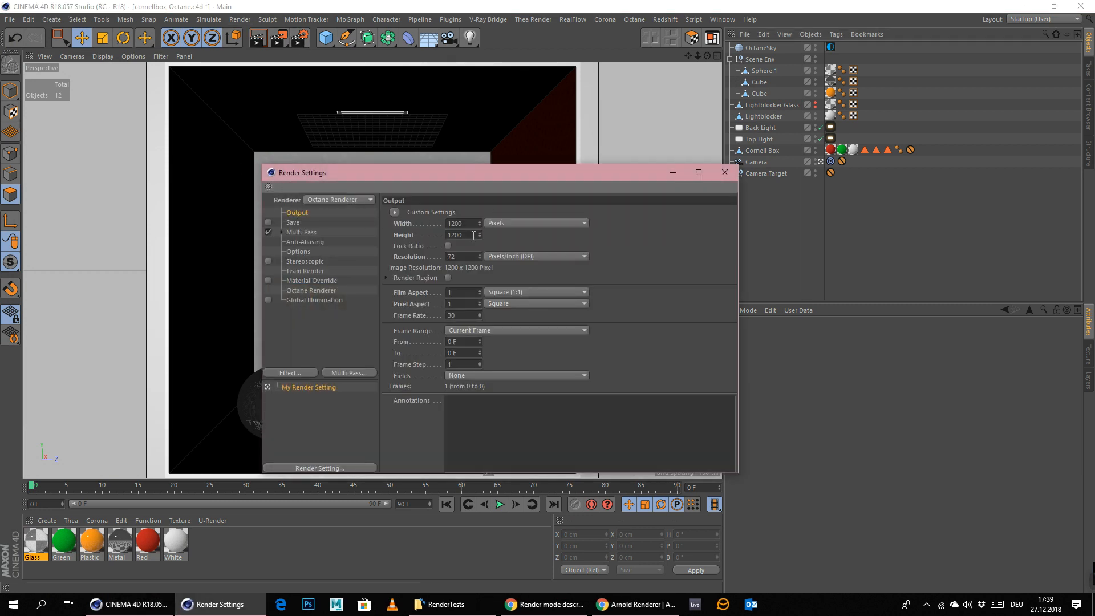
{"action": "left_click", "coordinate": [727, 172]}
{"action": "left_click", "coordinate": [240, 19]}
{"action": "left_click", "coordinate": [243, 75]}
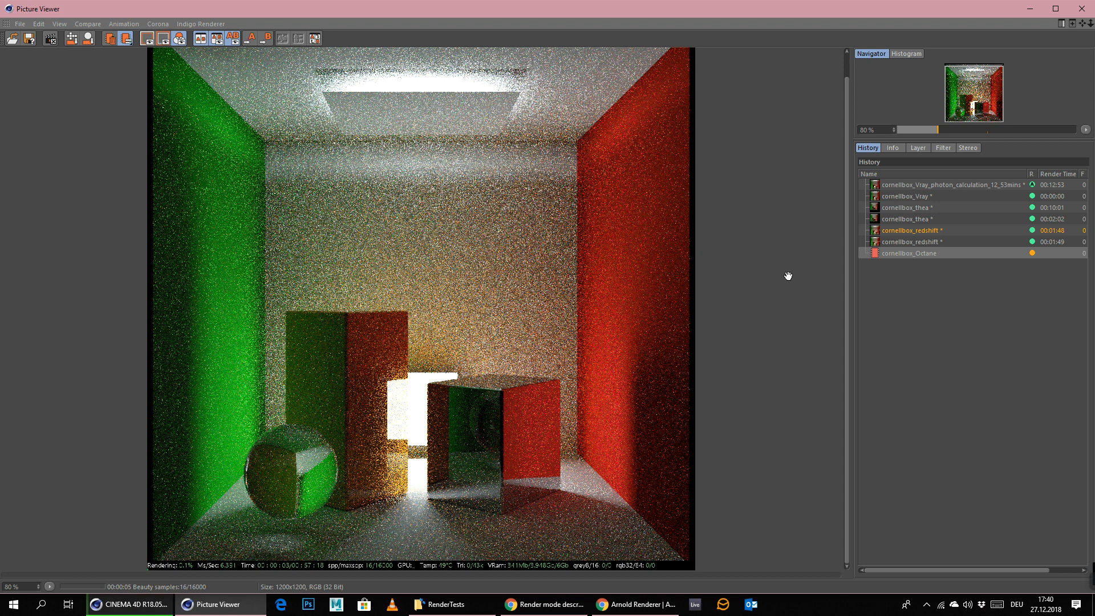
- Compare the saved cornellbox_Octane_PT2, PT5 and PT10 images from the Rendertimes folder
{"action": "mouse_move", "coordinate": [1091, 579]}
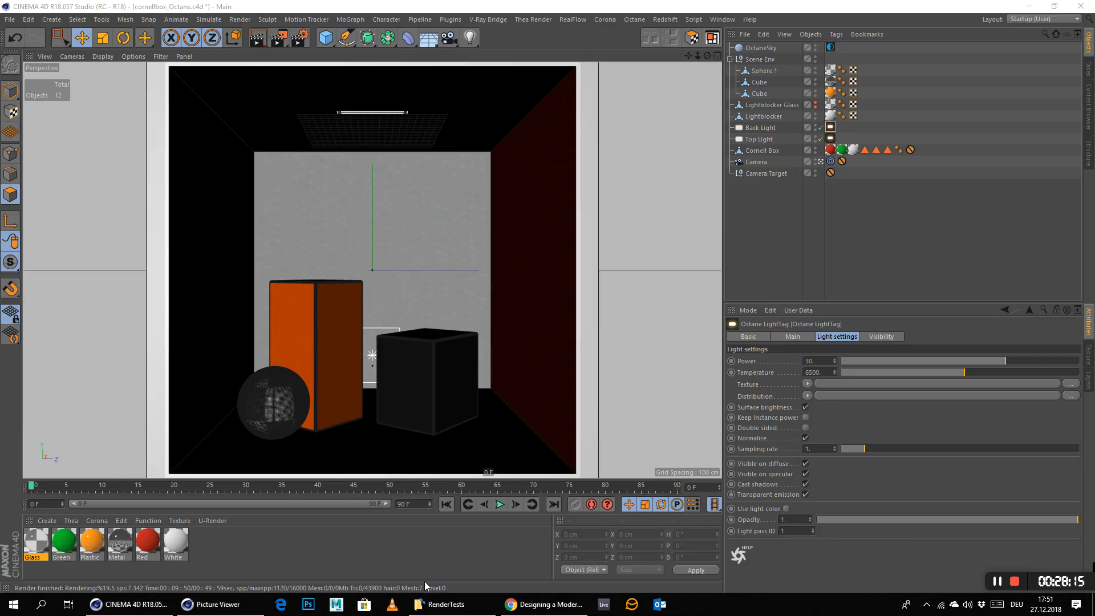
{"action": "left_click", "coordinate": [446, 604]}
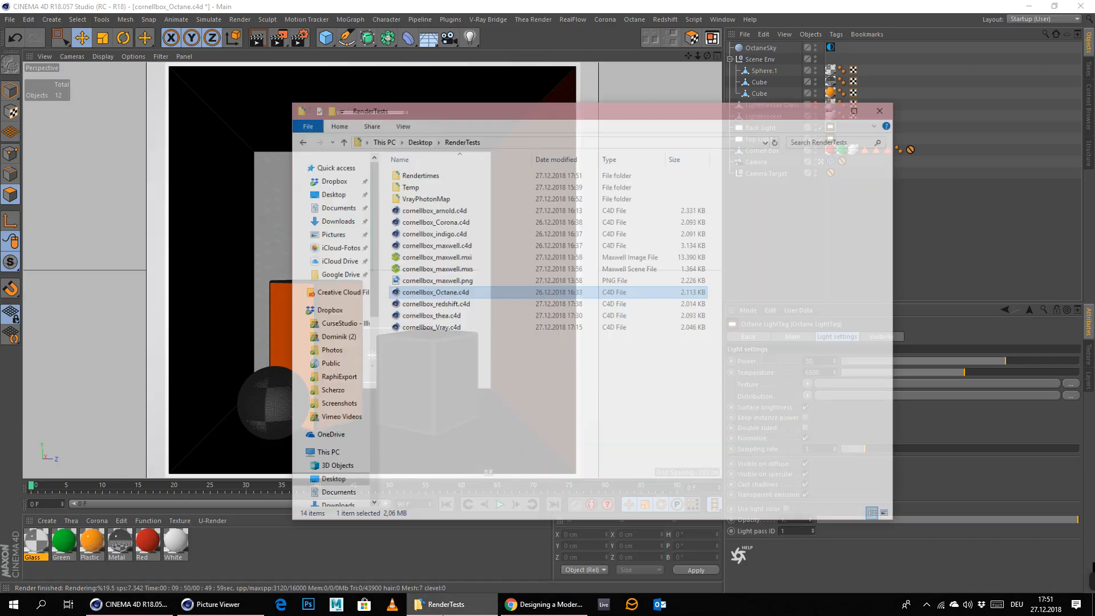
{"action": "double_click", "coordinate": [437, 144]}
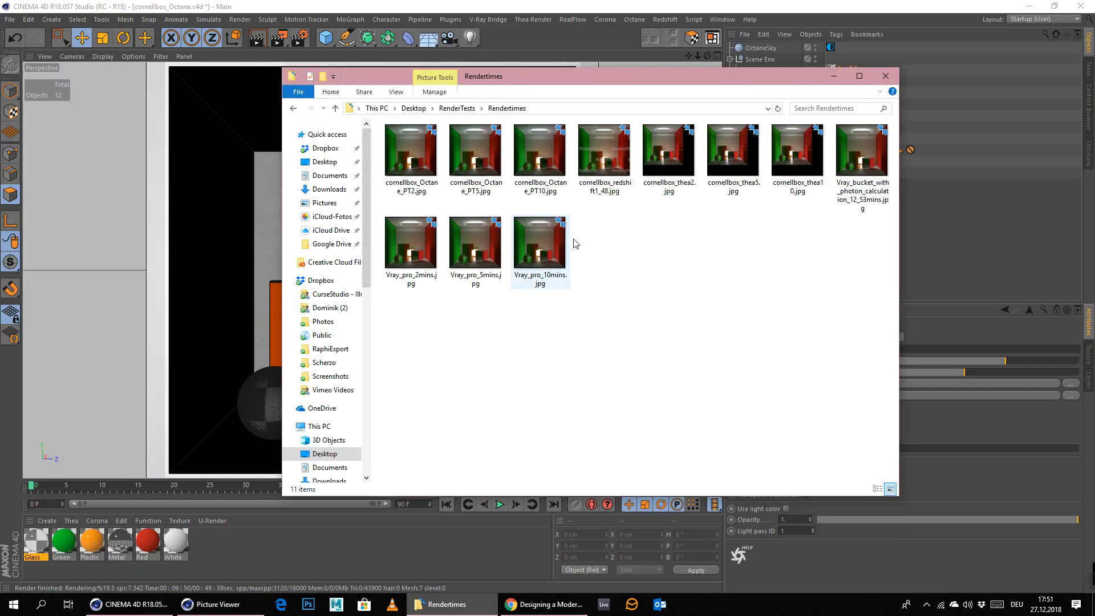
{"action": "double_click", "coordinate": [410, 151]}
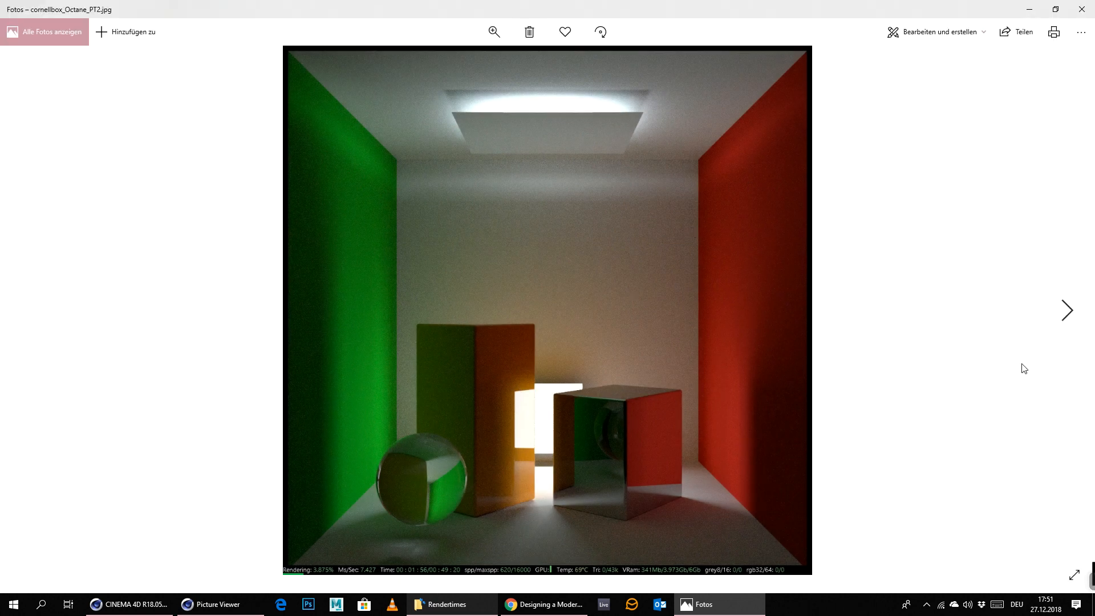
{"action": "left_click", "coordinate": [1068, 313]}
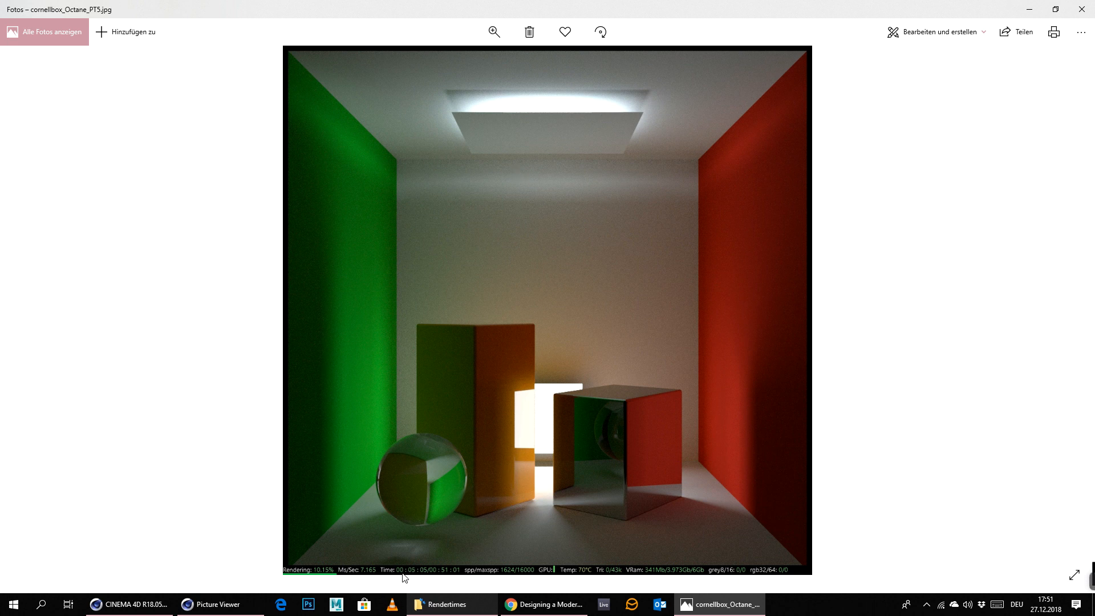
{"action": "left_click", "coordinate": [1068, 311]}
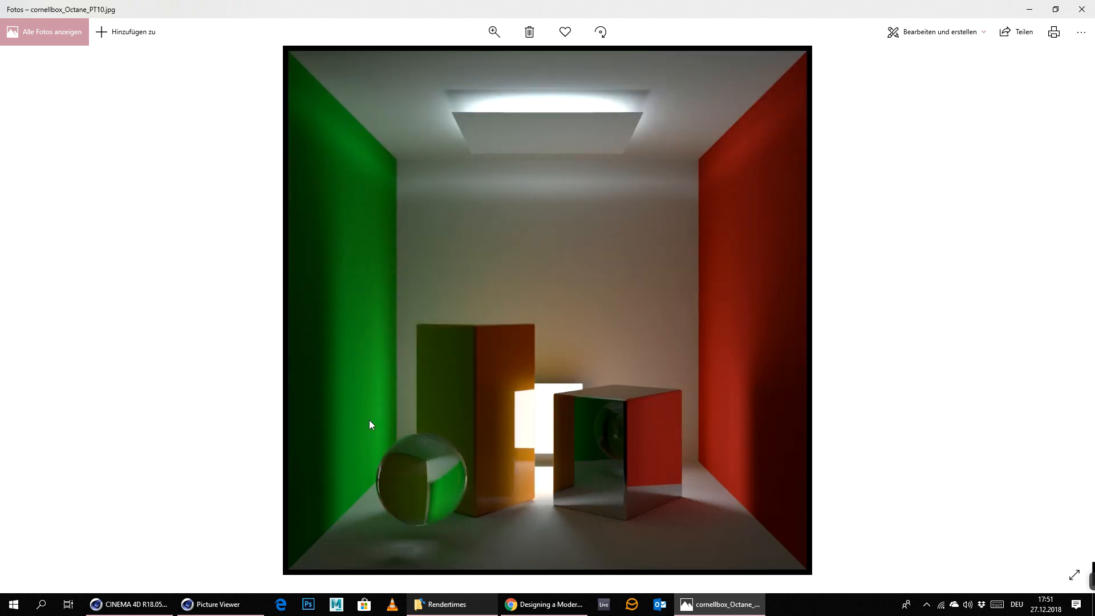
{"action": "left_click", "coordinate": [34, 315]}
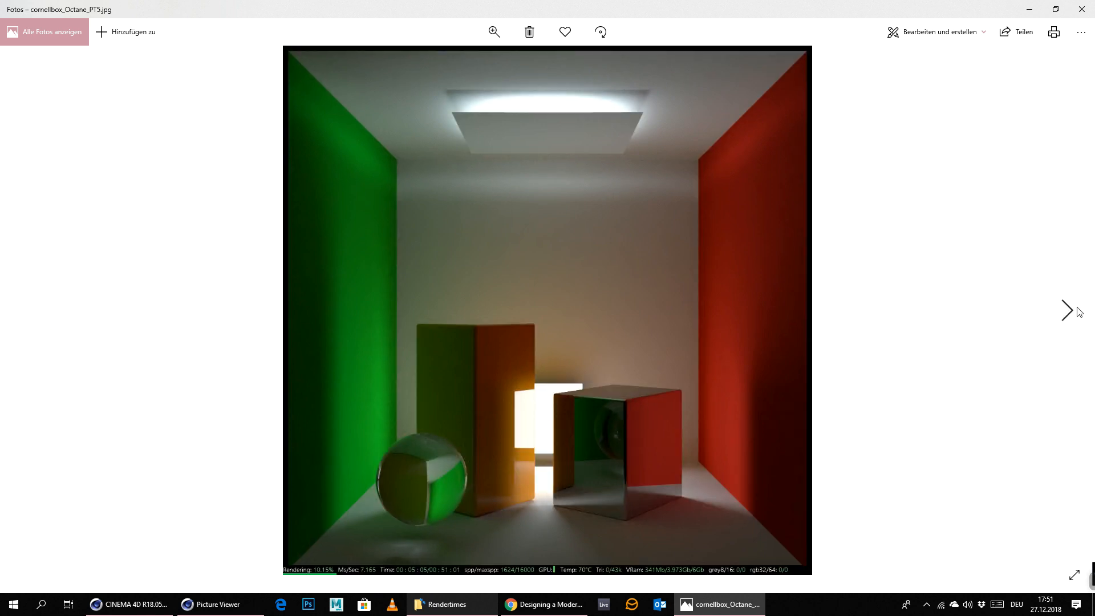
{"action": "left_click", "coordinate": [1068, 311]}
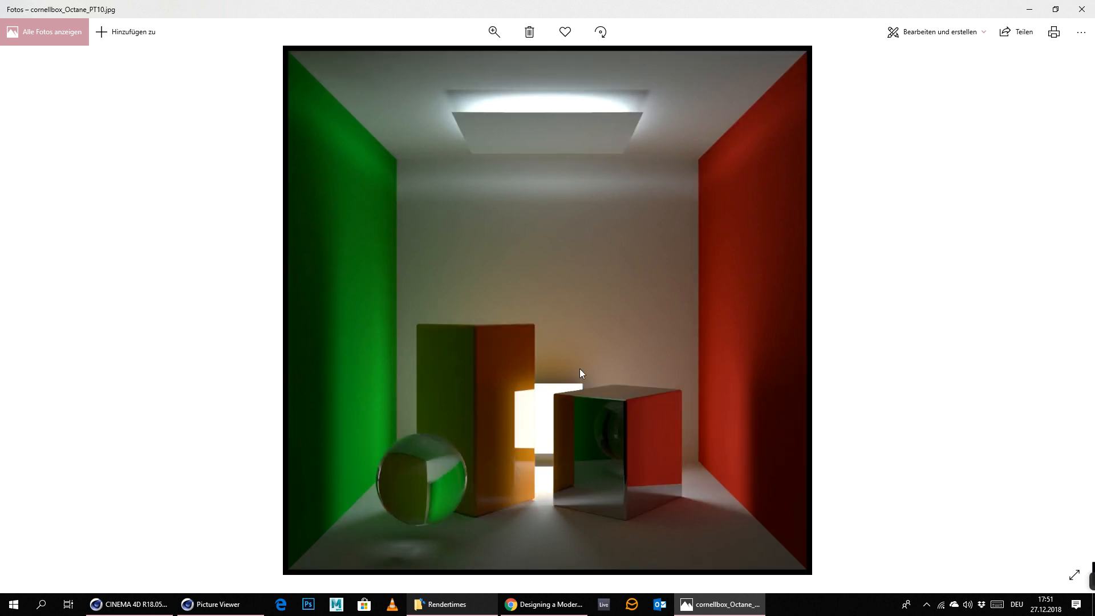
- Examine the objects, ceiling light and back wall of cornellbox_Octane_PT10.jpg up close, then close the image
{"action": "scroll", "coordinate": [484, 508], "scroll_direction": "up", "scroll_amount": 3}
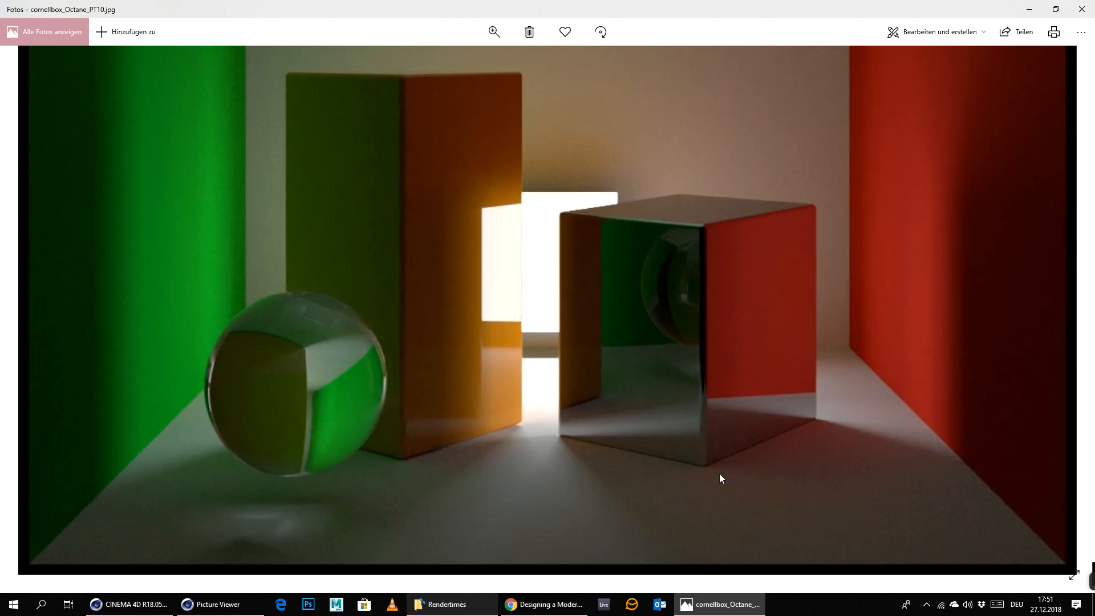
{"action": "left_click_drag", "start_coordinate": [702, 276], "coordinate": [646, 550]}
{"action": "left_click_drag", "start_coordinate": [561, 164], "coordinate": [553, 343]}
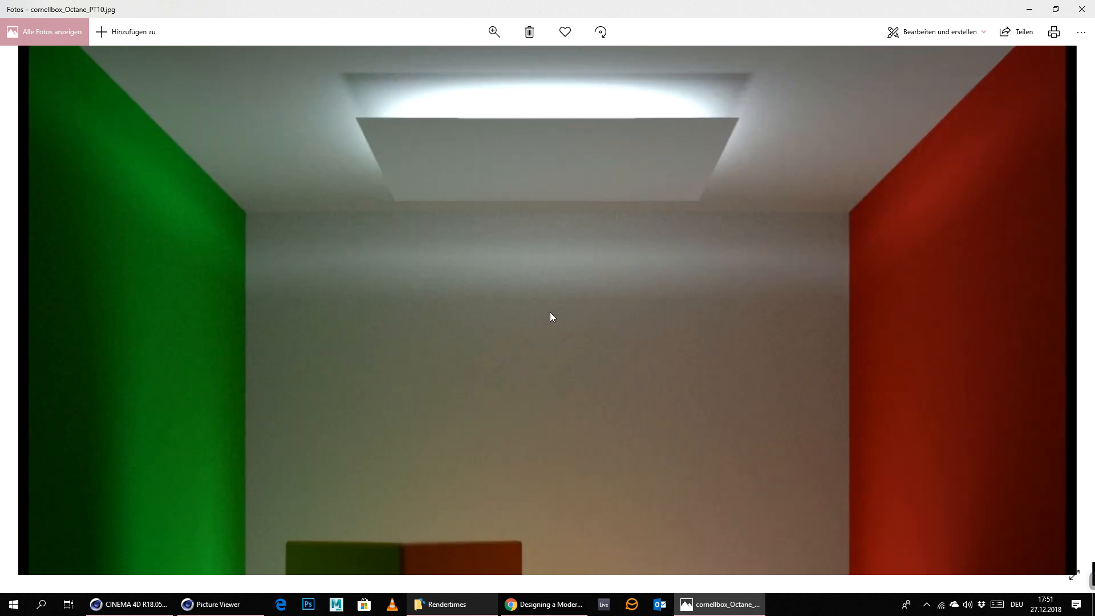
{"action": "scroll", "coordinate": [551, 317], "scroll_direction": "down", "scroll_amount": 4}
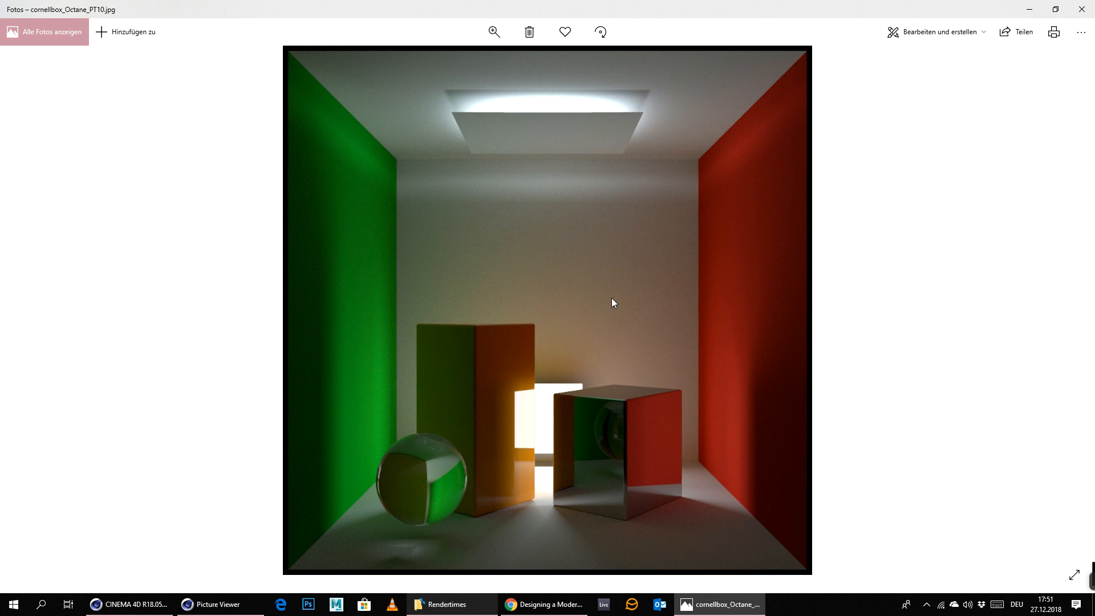
{"action": "left_click", "coordinate": [1084, 7]}
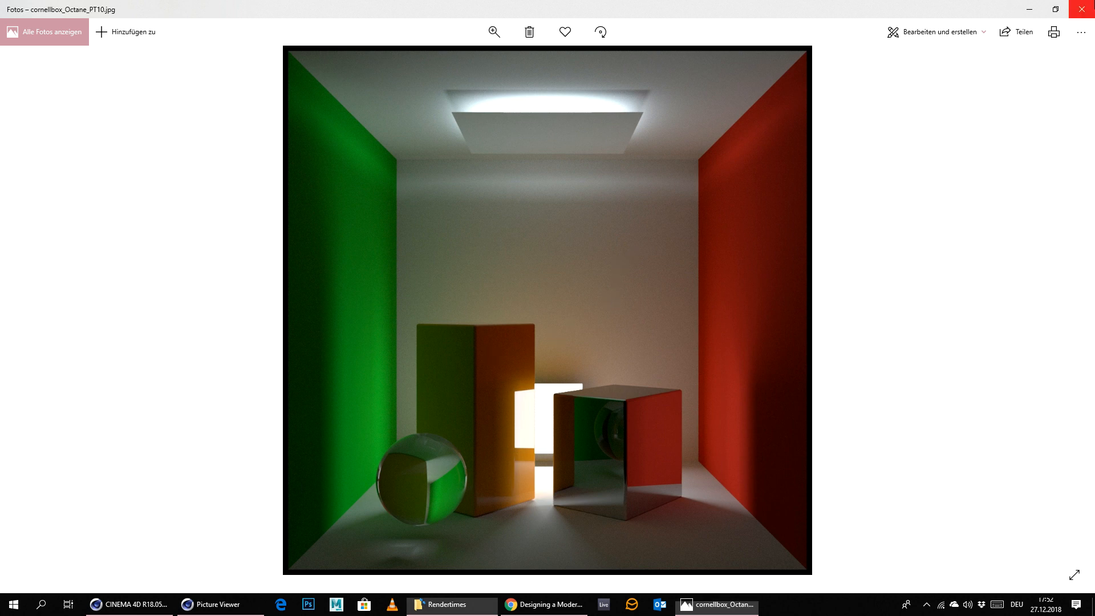
- Switch to the Picture Viewer and compare the cornellbox_Octane_PT render with the cornellbox_Vray and 00:01:49 Redshift renders
{"action": "left_click", "coordinate": [216, 606]}
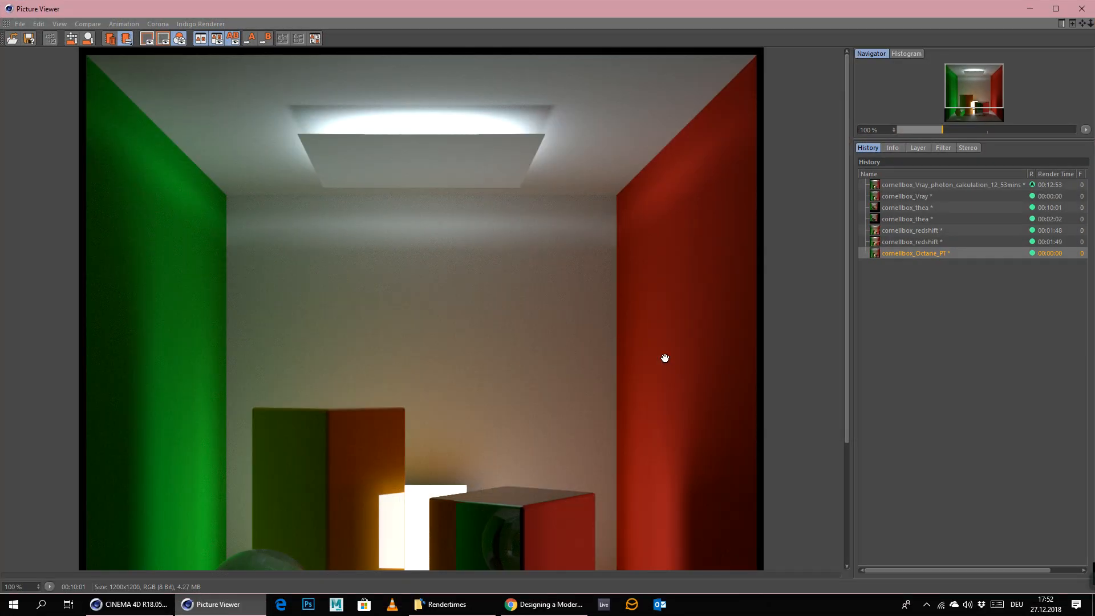
{"action": "scroll", "coordinate": [542, 382], "scroll_direction": "down", "scroll_amount": 2}
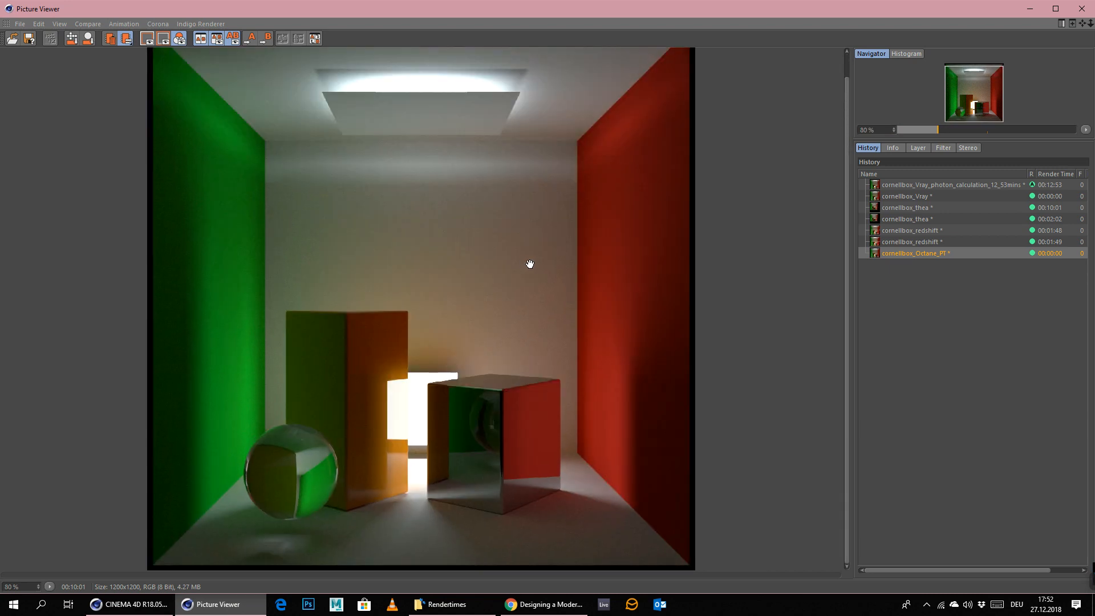
{"action": "left_click_drag", "start_coordinate": [529, 264], "coordinate": [509, 308]}
{"action": "left_click", "coordinate": [925, 197]}
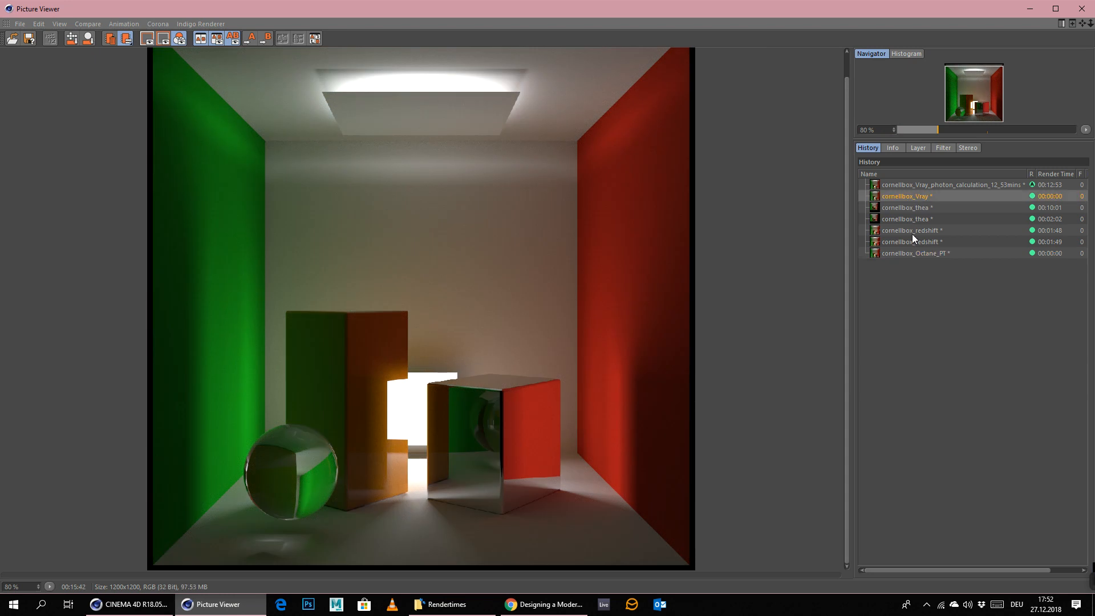
{"action": "left_click", "coordinate": [908, 253]}
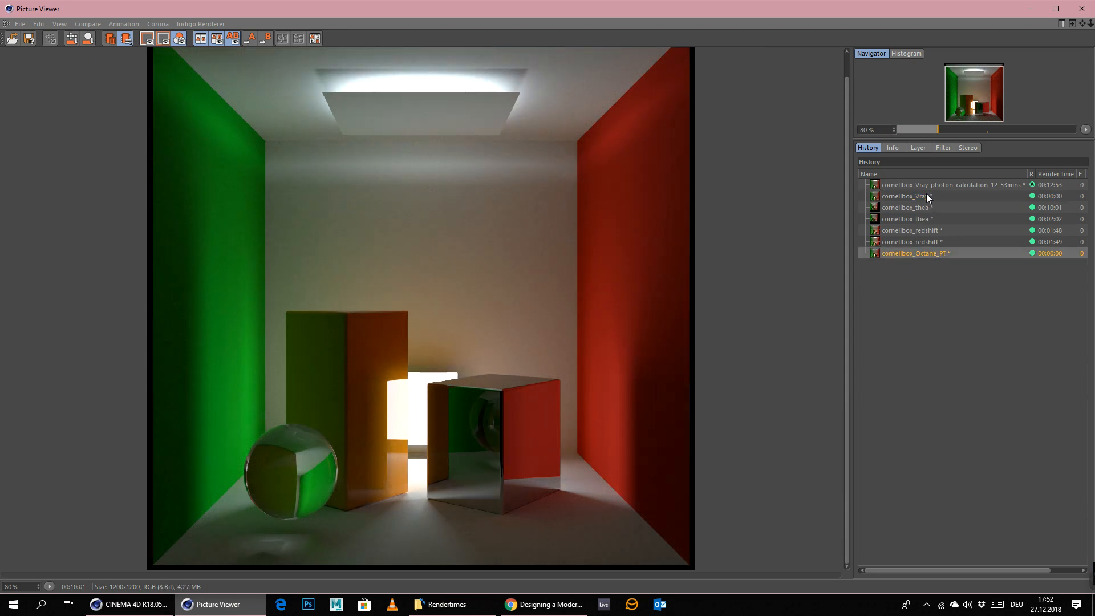
{"action": "left_click", "coordinate": [909, 243]}
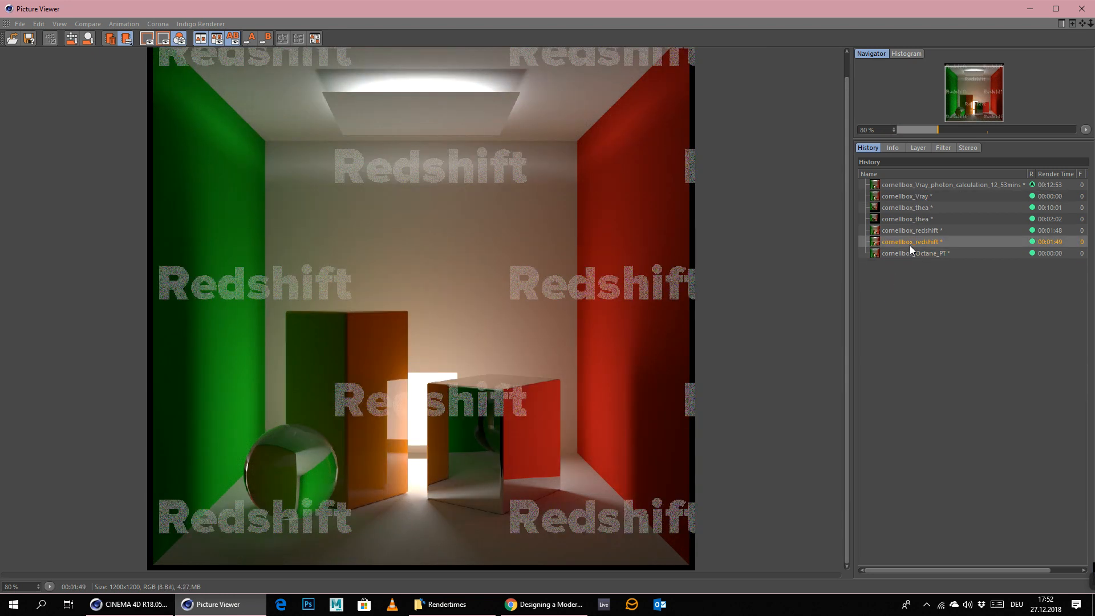
- Compare the cornellbox_Vray and cornellbox_Octane_PT renders at full view and up close, then close the Picture Viewer
{"action": "left_click", "coordinate": [927, 197]}
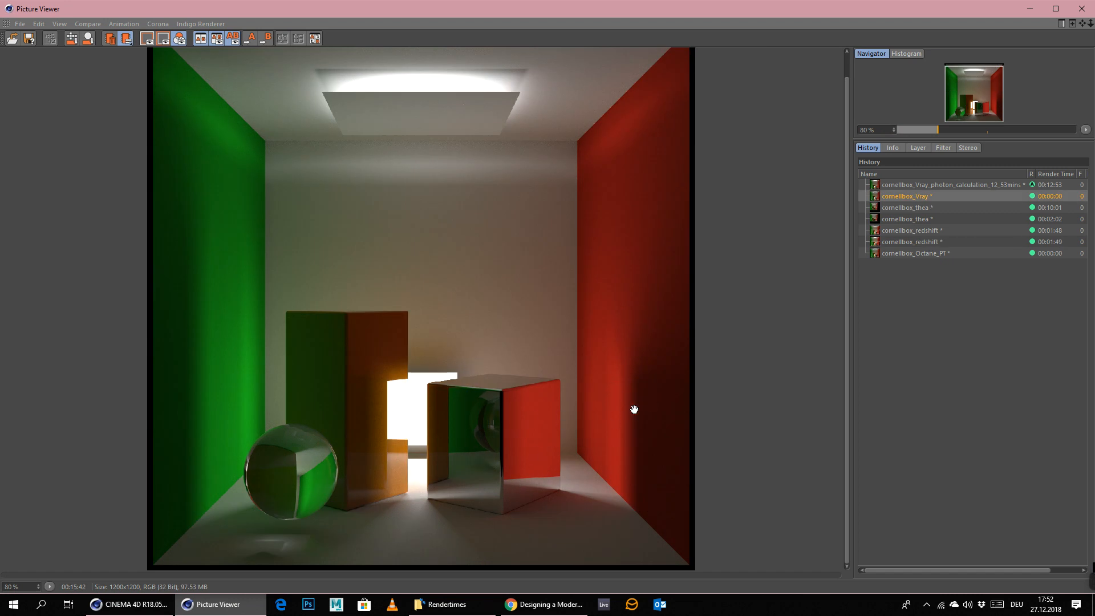
{"action": "left_click", "coordinate": [929, 253]}
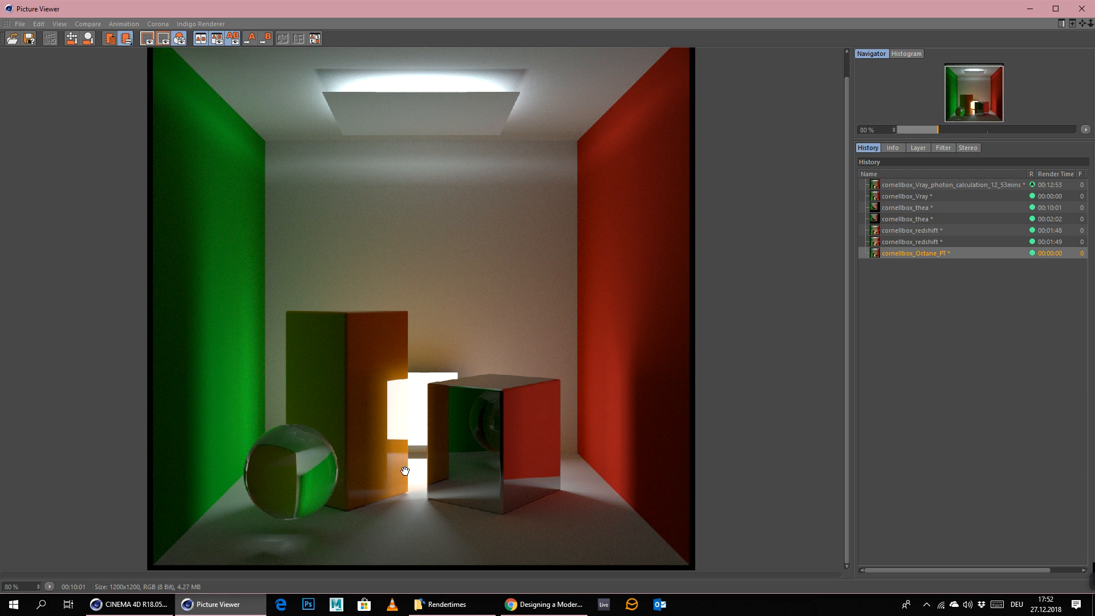
{"action": "left_click", "coordinate": [911, 199]}
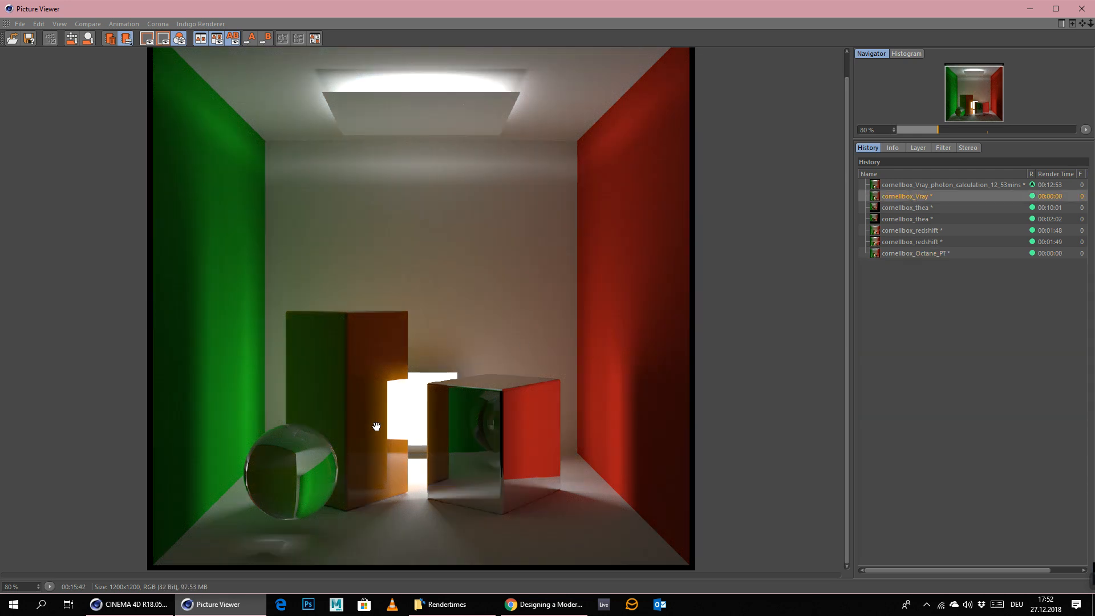
{"action": "scroll", "coordinate": [421, 485], "scroll_direction": "up", "scroll_amount": 1}
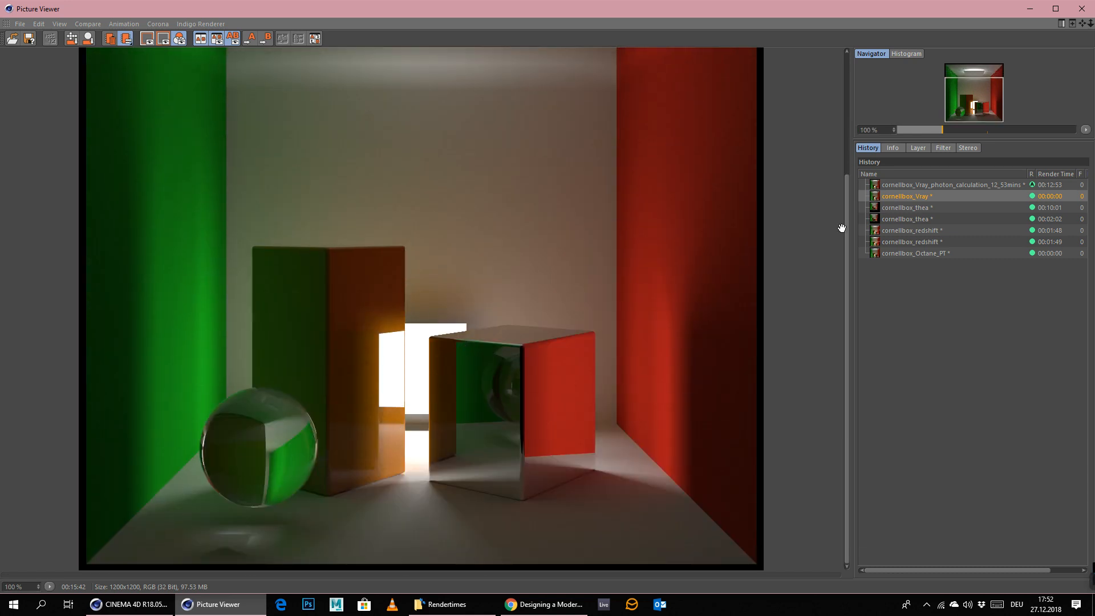
{"action": "left_click", "coordinate": [915, 253]}
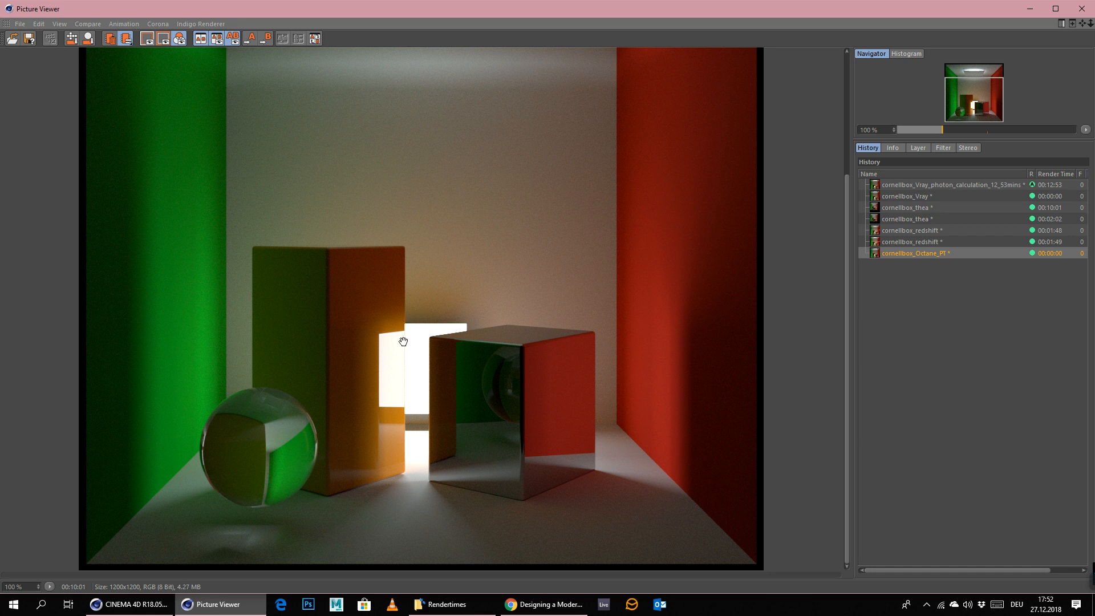
{"action": "scroll", "coordinate": [434, 268], "scroll_direction": "up", "scroll_amount": 2}
{"action": "scroll", "coordinate": [427, 301], "scroll_direction": "down", "scroll_amount": 2}
{"action": "mouse_move", "coordinate": [523, 252]}
{"action": "left_mouse_down"}
{"action": "mouse_move", "coordinate": [482, 367]}
{"action": "mouse_move", "coordinate": [514, 245]}
{"action": "left_mouse_up"}
{"action": "scroll", "coordinate": [487, 297], "scroll_direction": "down", "scroll_amount": 2}
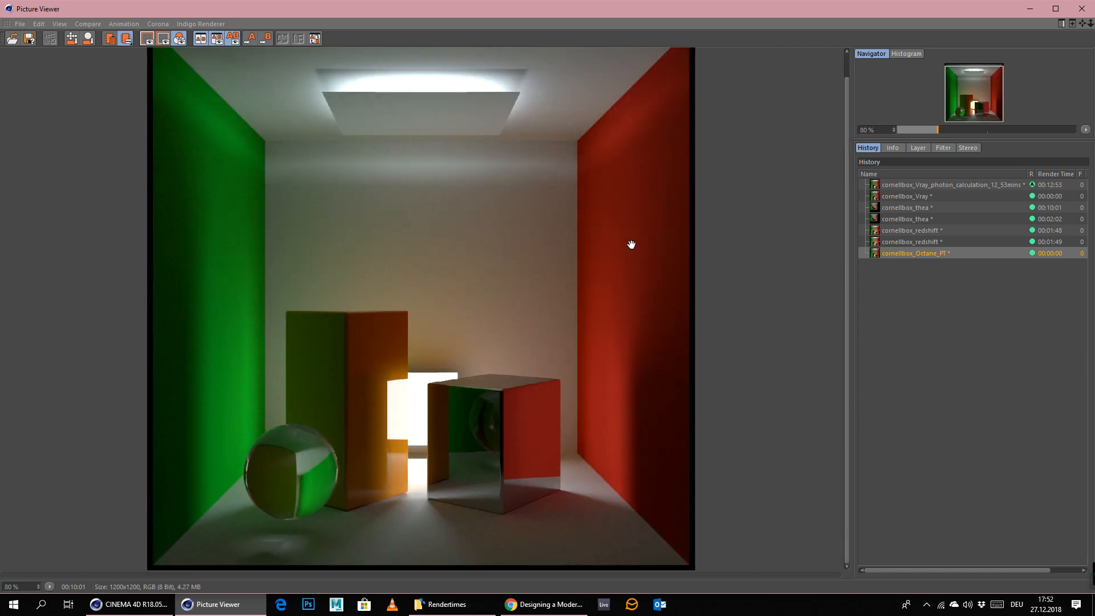
{"action": "left_click", "coordinate": [922, 196]}
{"action": "left_click", "coordinate": [919, 253]}
{"action": "left_click", "coordinate": [1081, 8]}
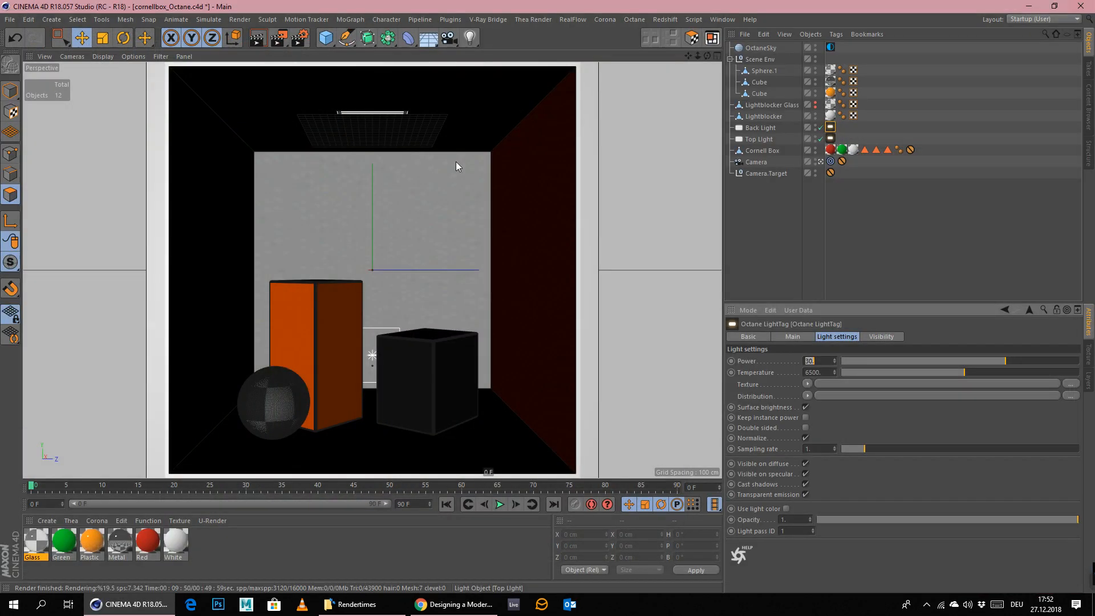
- Change the Octane render kernel from Pathtracing to PMC and close the Octane settings
{"action": "left_click", "coordinate": [644, 21]}
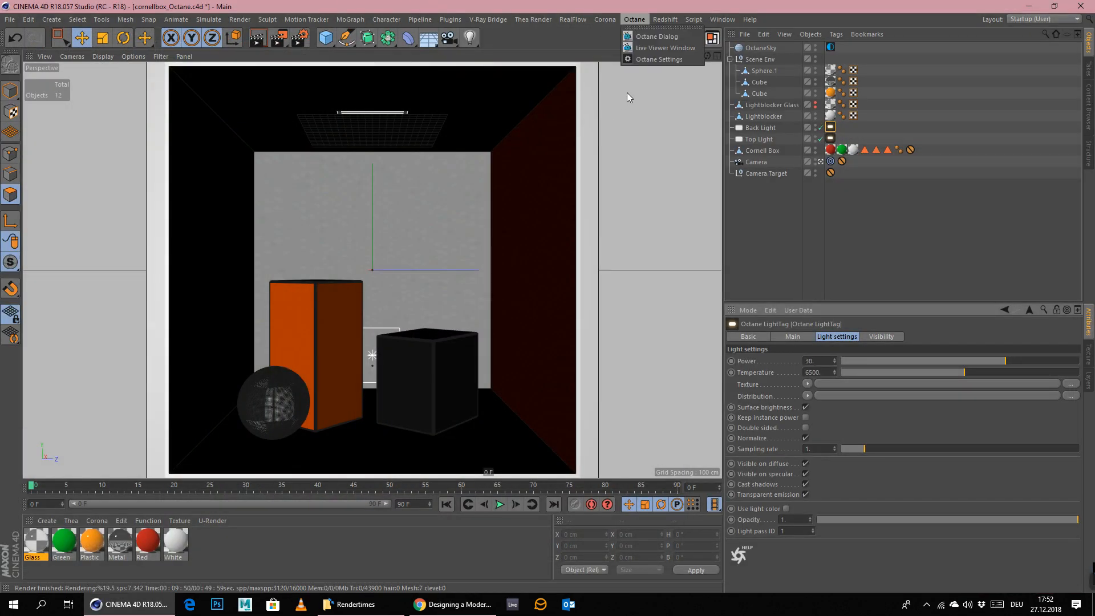
{"action": "left_click", "coordinate": [656, 55]}
{"action": "left_click", "coordinate": [105, 50]}
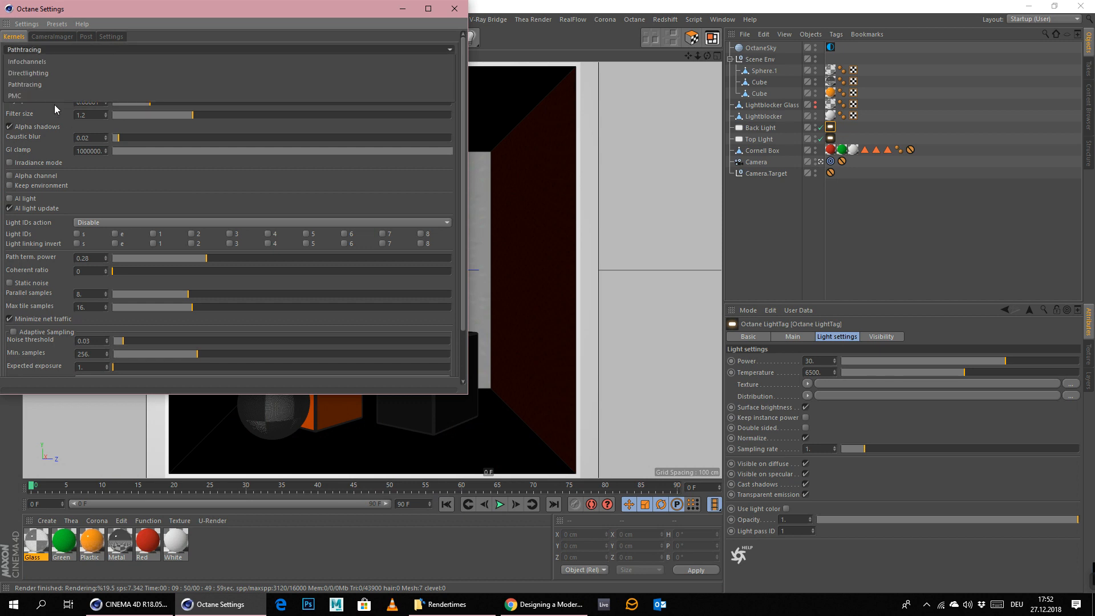
{"action": "left_click", "coordinate": [56, 107]}
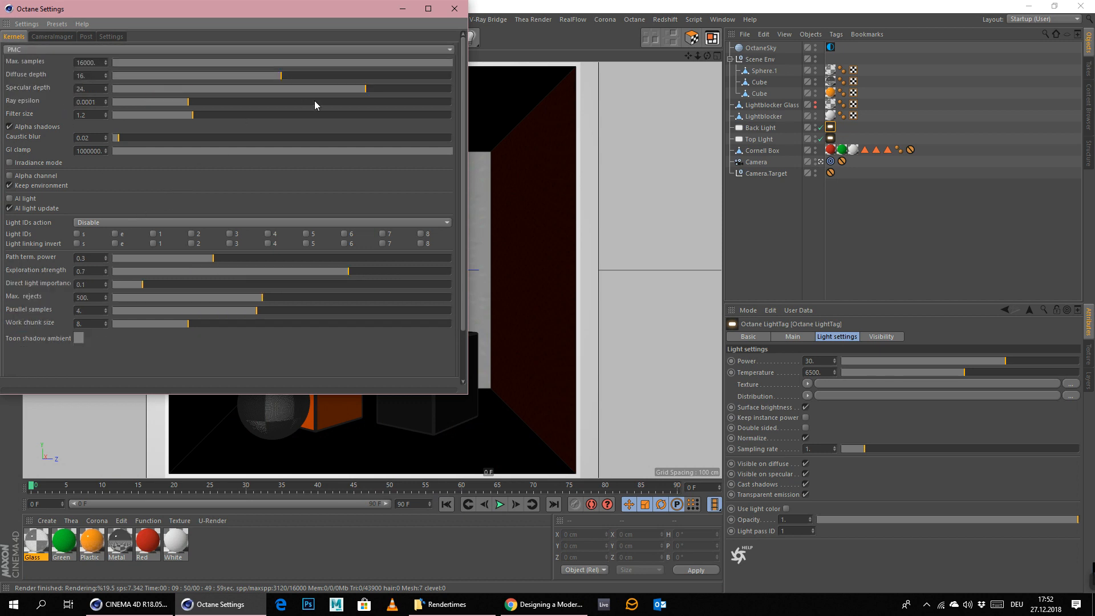
{"action": "left_click", "coordinate": [455, 9]}
- Render the Octane scene to the Picture Viewer and rename the new history entry as cornellbox_Octane_PMC
{"action": "left_click", "coordinate": [240, 20]}
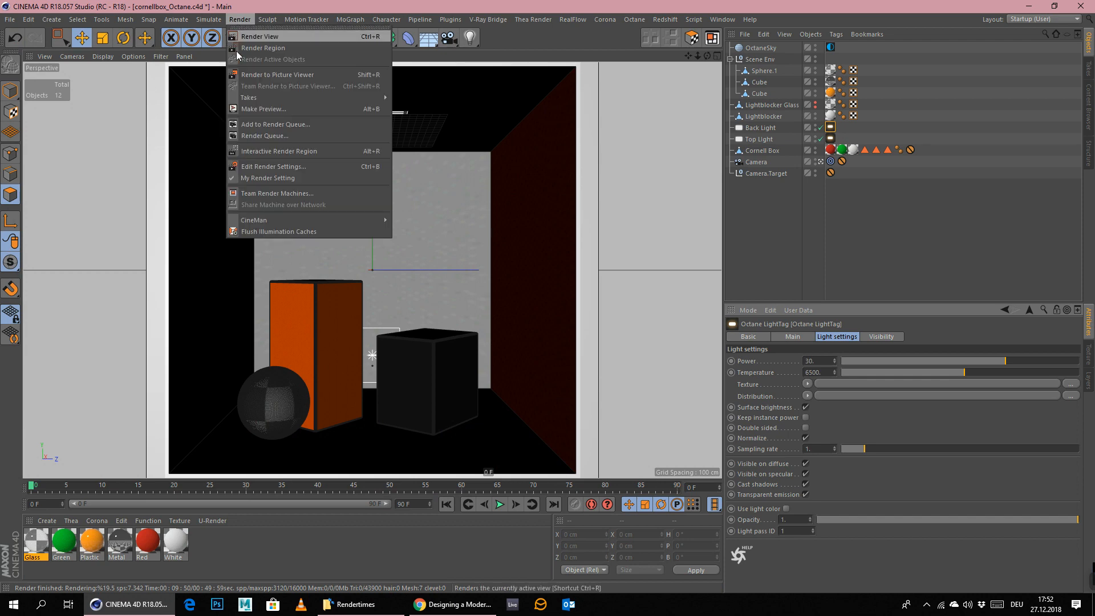
{"action": "left_click", "coordinate": [269, 75]}
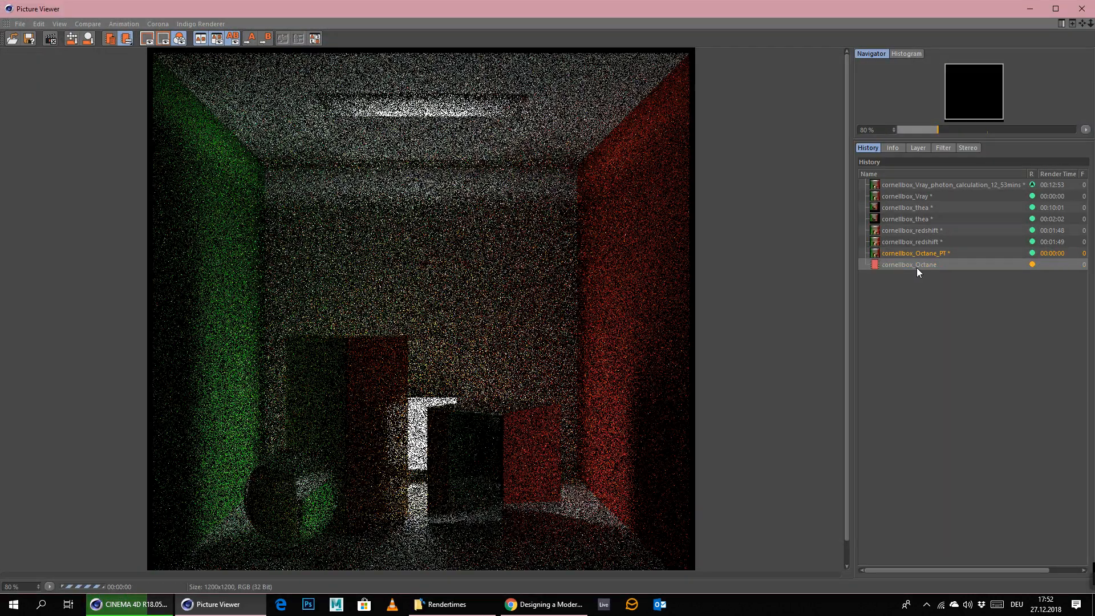
{"action": "double_click", "coordinate": [916, 266]}
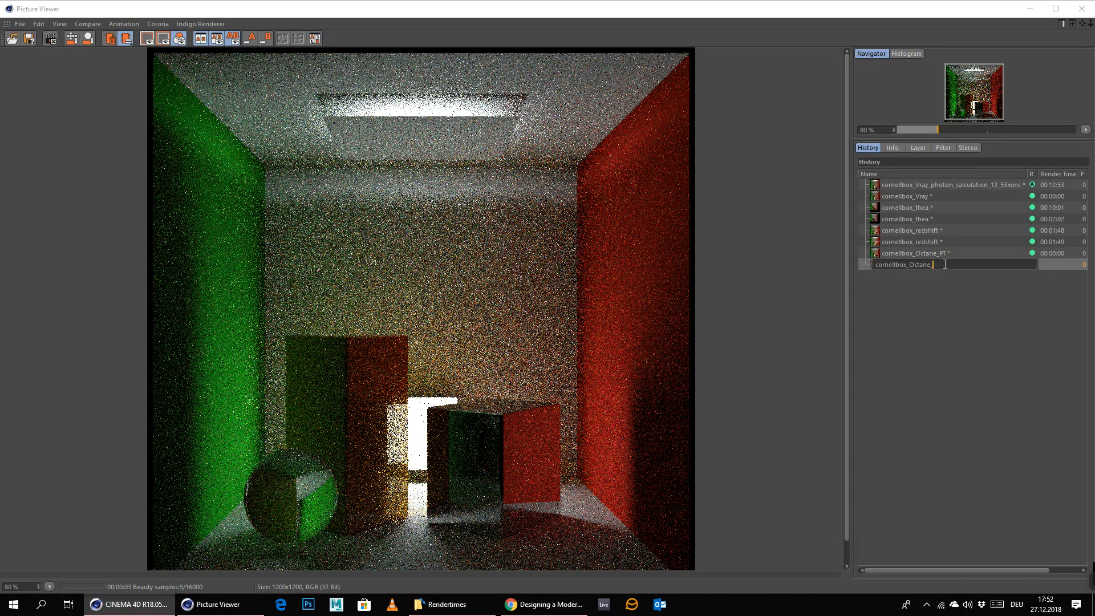
{"action": "type", "text": "_PMC"}
{"action": "key", "text": "Return"}
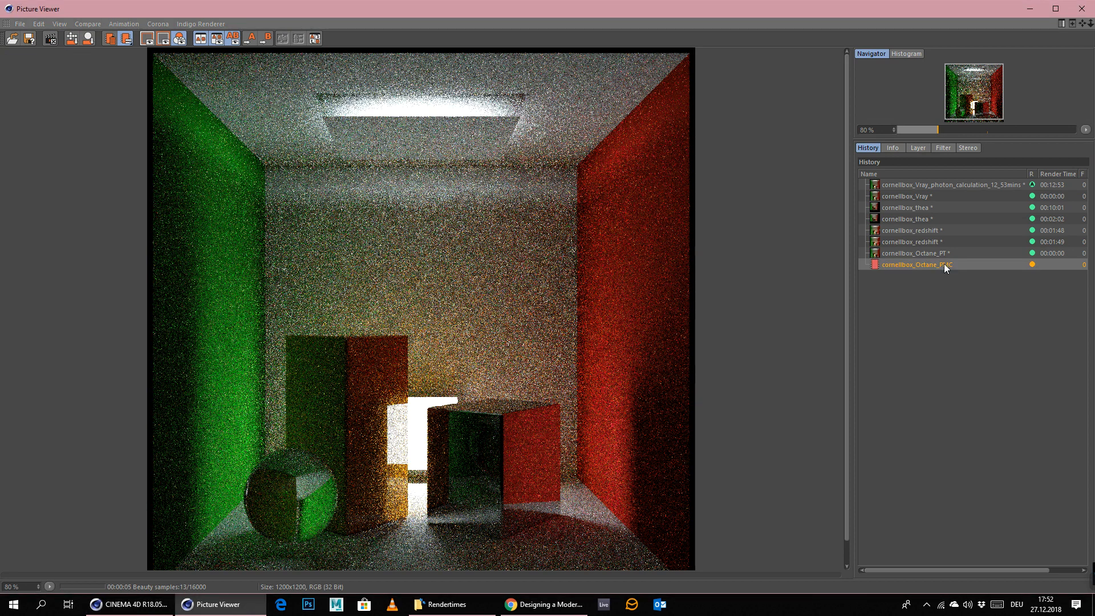
{"action": "mouse_move", "coordinate": [1091, 579]}
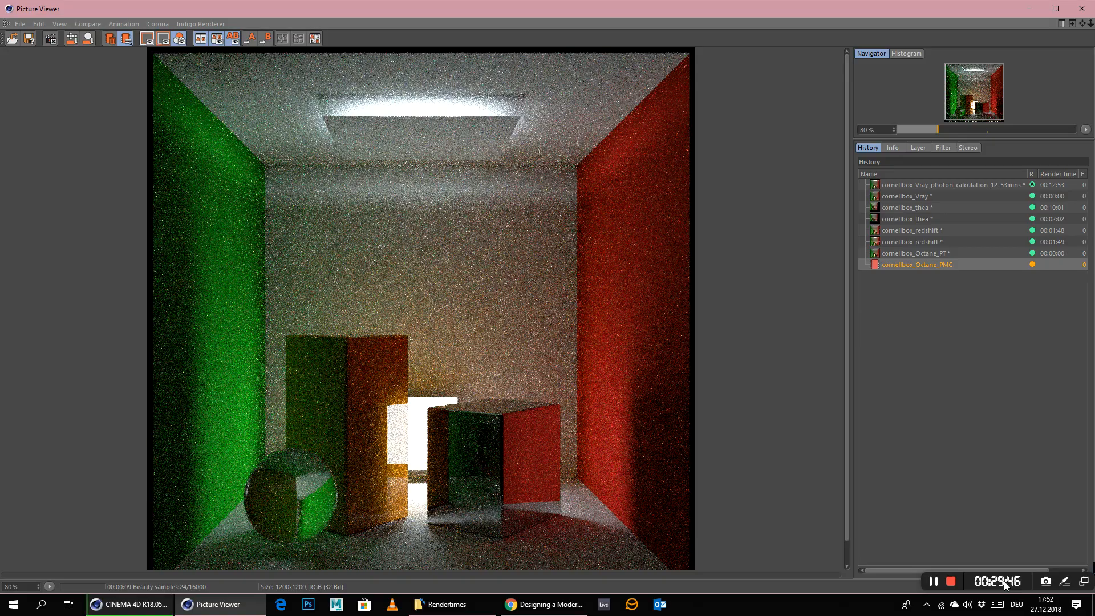
{"action": "left_click", "coordinate": [934, 581]}
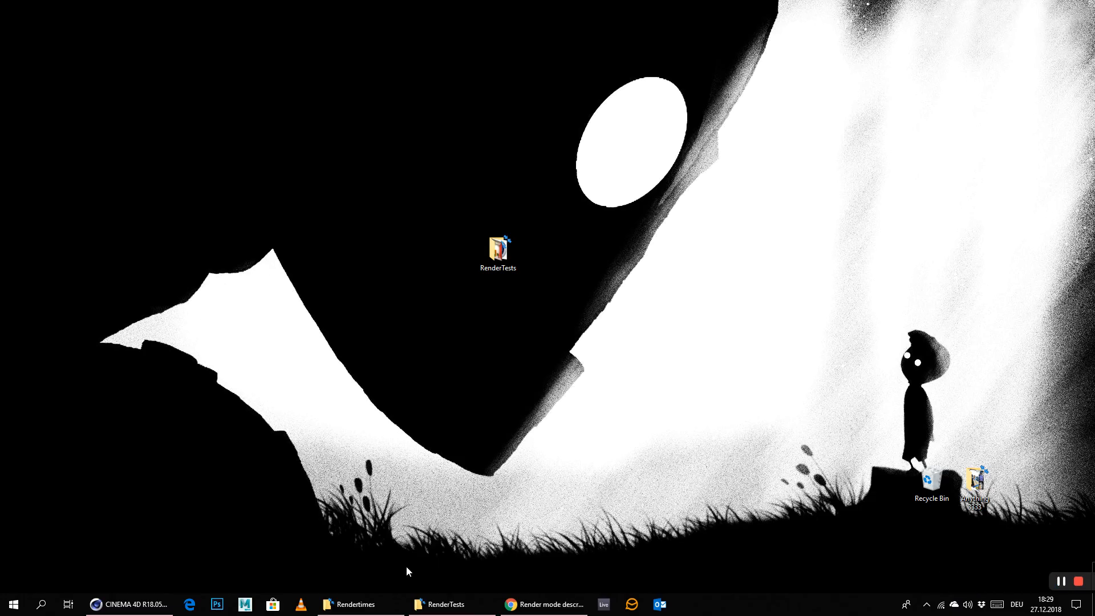
- Compare the saved cornellbox_Octane_PMC2, PMC5 and PMC10 images from the Rendertimes folder
{"action": "left_click", "coordinate": [371, 605]}
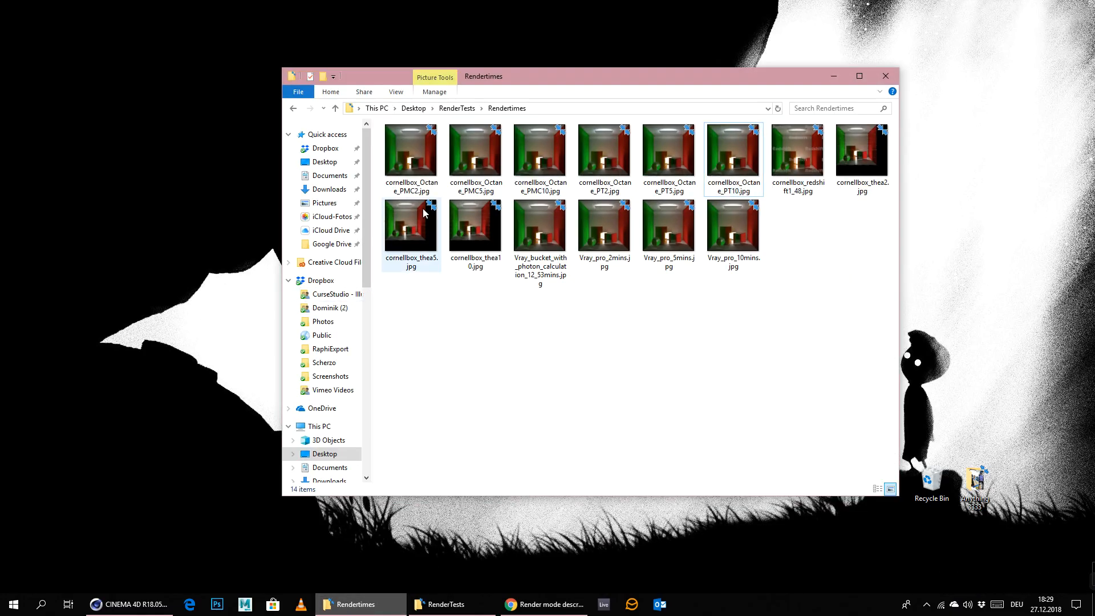
{"action": "double_click", "coordinate": [414, 164]}
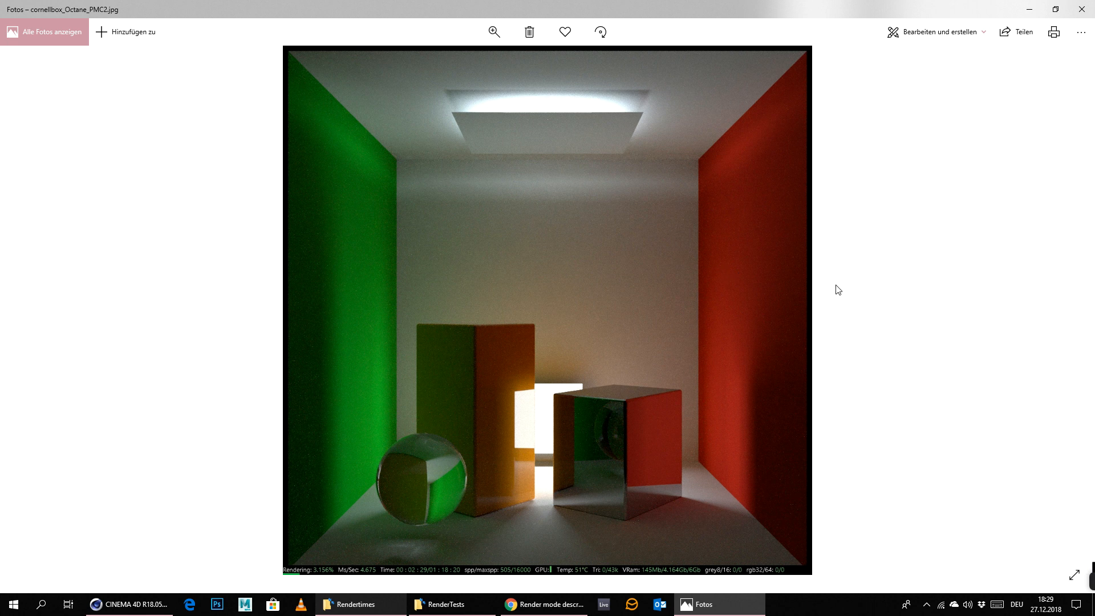
{"action": "left_click", "coordinate": [1082, 312]}
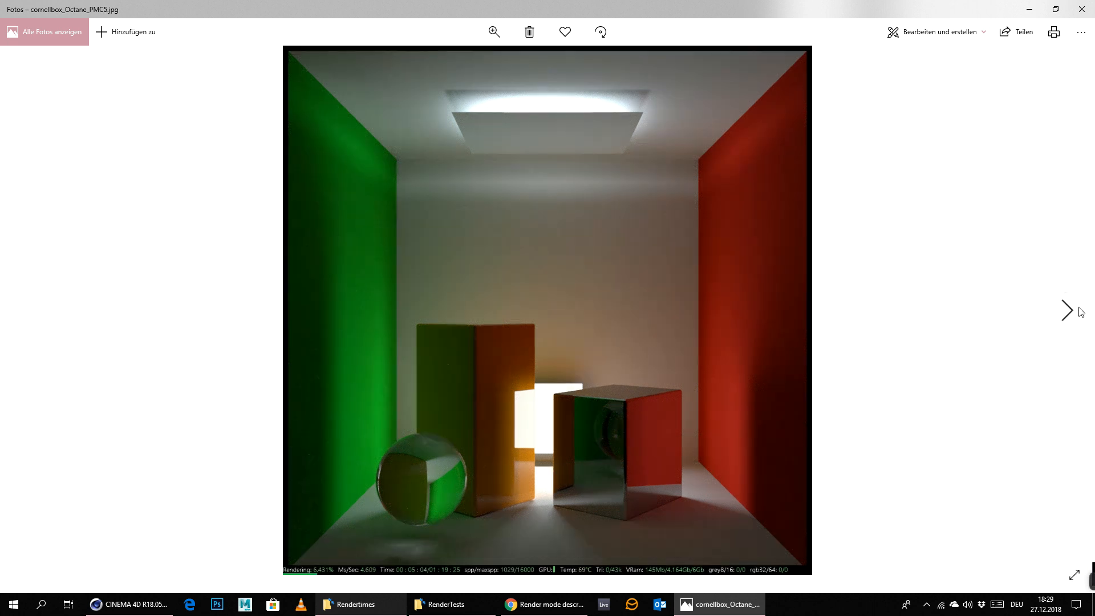
{"action": "left_click", "coordinate": [1066, 312]}
- Examine the sphere, cubes and back wall of cornellbox_Octane_PMC10.jpg up close, then close the image
{"action": "scroll", "coordinate": [511, 467], "scroll_direction": "up", "scroll_amount": 2}
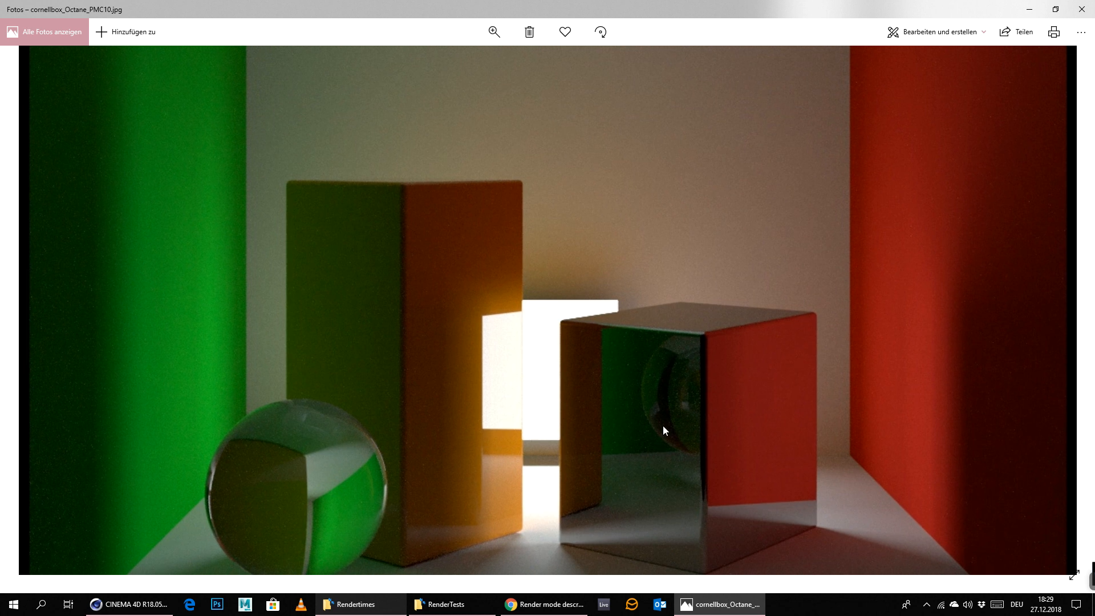
{"action": "left_click_drag", "start_coordinate": [658, 450], "coordinate": [700, 344]}
{"action": "left_click_drag", "start_coordinate": [562, 181], "coordinate": [552, 436]}
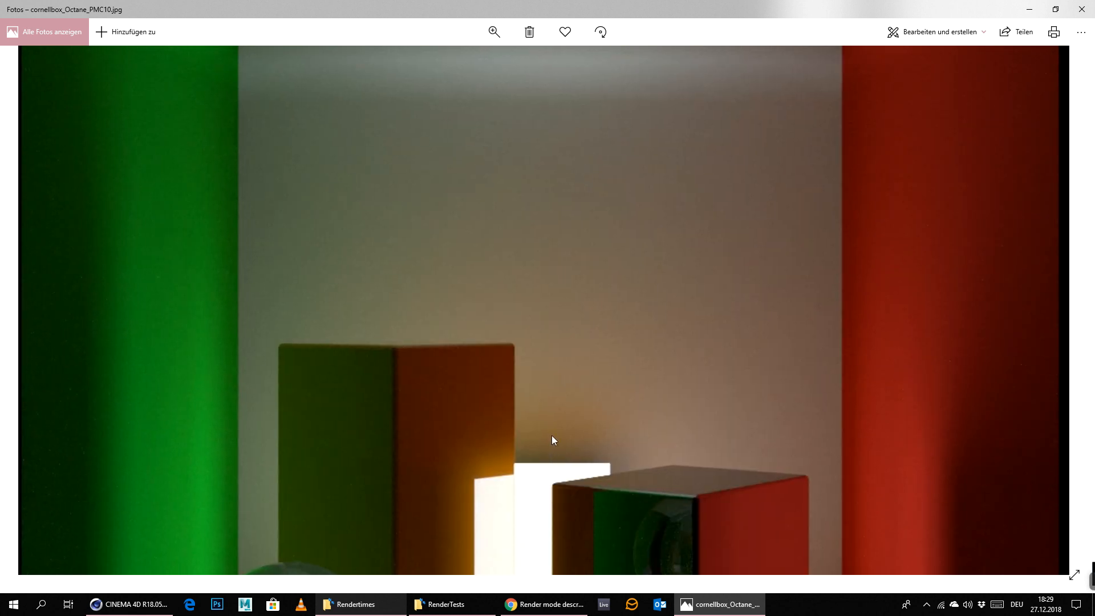
{"action": "scroll", "coordinate": [699, 352], "scroll_direction": "down", "scroll_amount": 2}
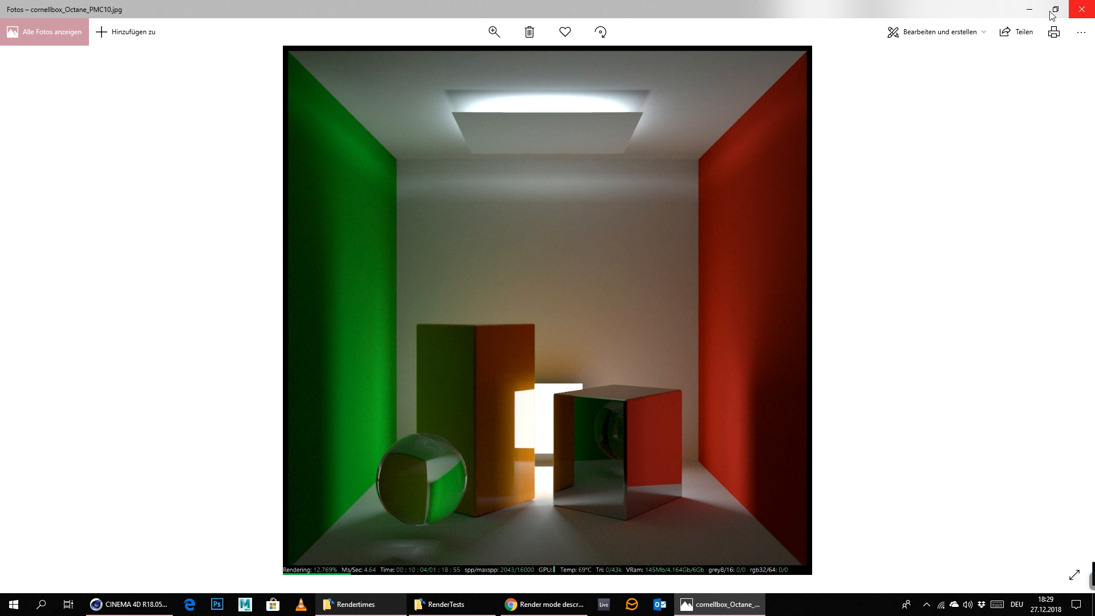
{"action": "left_click", "coordinate": [1081, 9]}
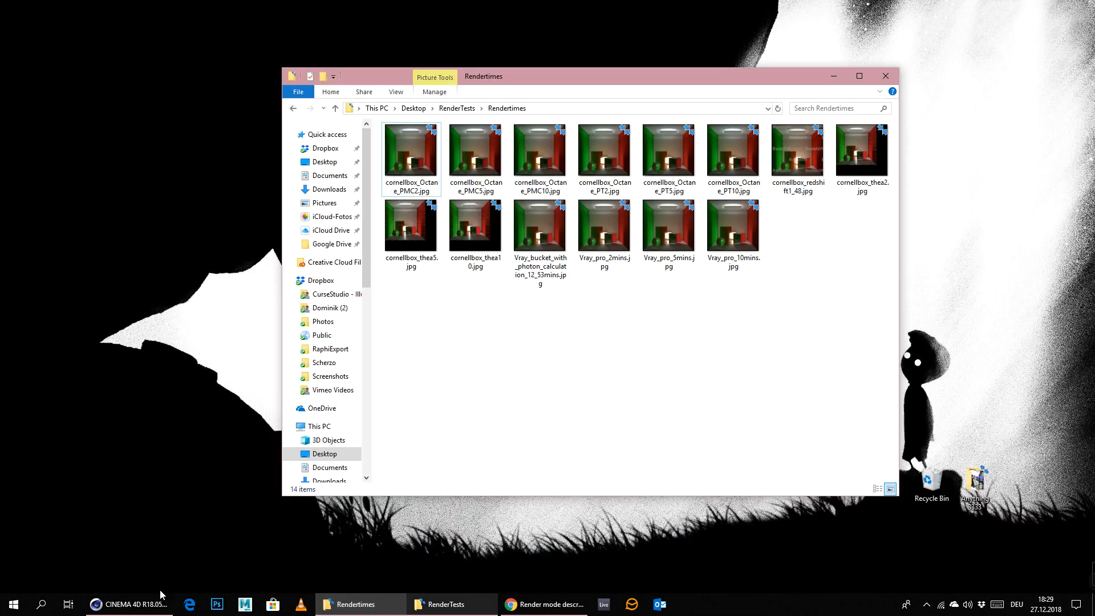
- Switch to Cinema 4D, save the cornellbox_Octane.c4d project and close it
{"action": "left_click", "coordinate": [128, 604]}
{"action": "mouse_move", "coordinate": [1024, 582]}
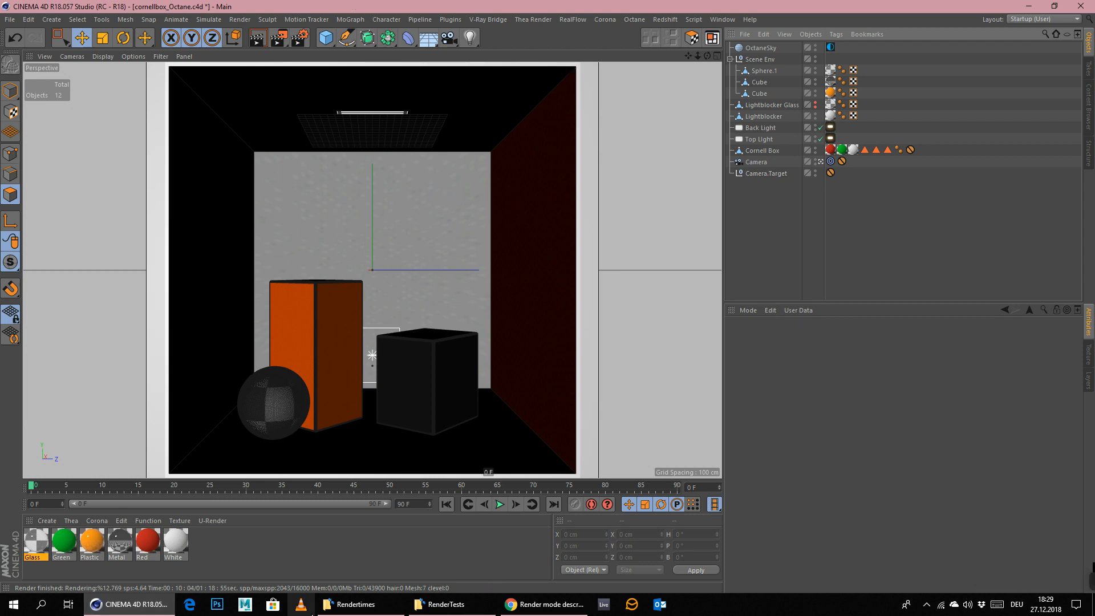
{"action": "left_click", "coordinate": [10, 19]}
{"action": "left_click", "coordinate": [32, 115]}
{"action": "left_click", "coordinate": [10, 19]}
{"action": "left_click", "coordinate": [35, 87]}
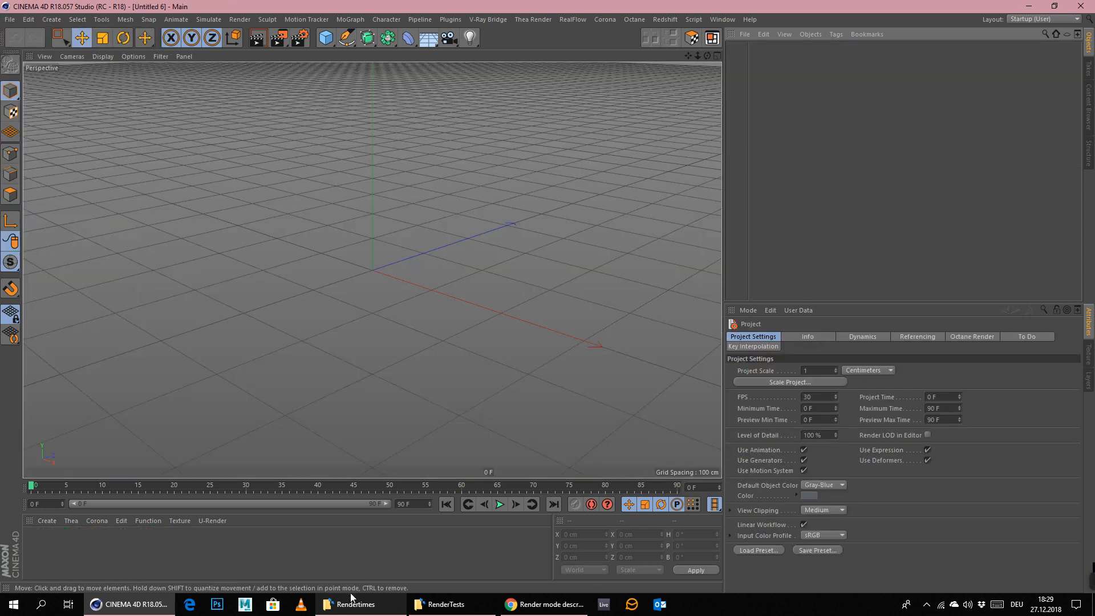
- Open cornellbox_maxwell.c4d from the RenderTests folder and display the Output settings of its Maxwell Scene object
{"action": "left_click", "coordinate": [449, 604]}
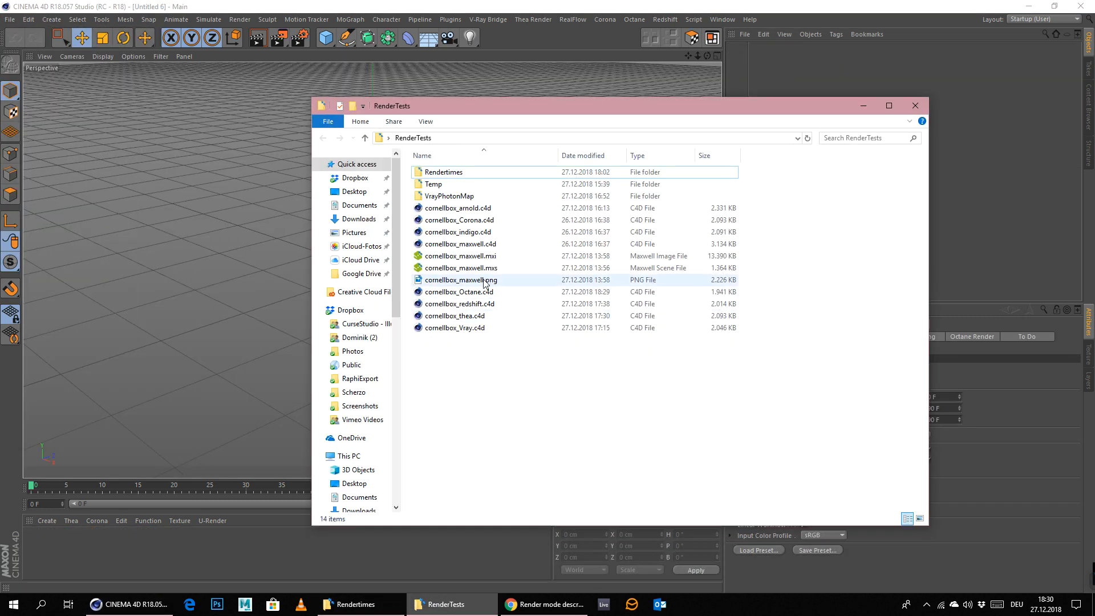
{"action": "double_click", "coordinate": [486, 245]}
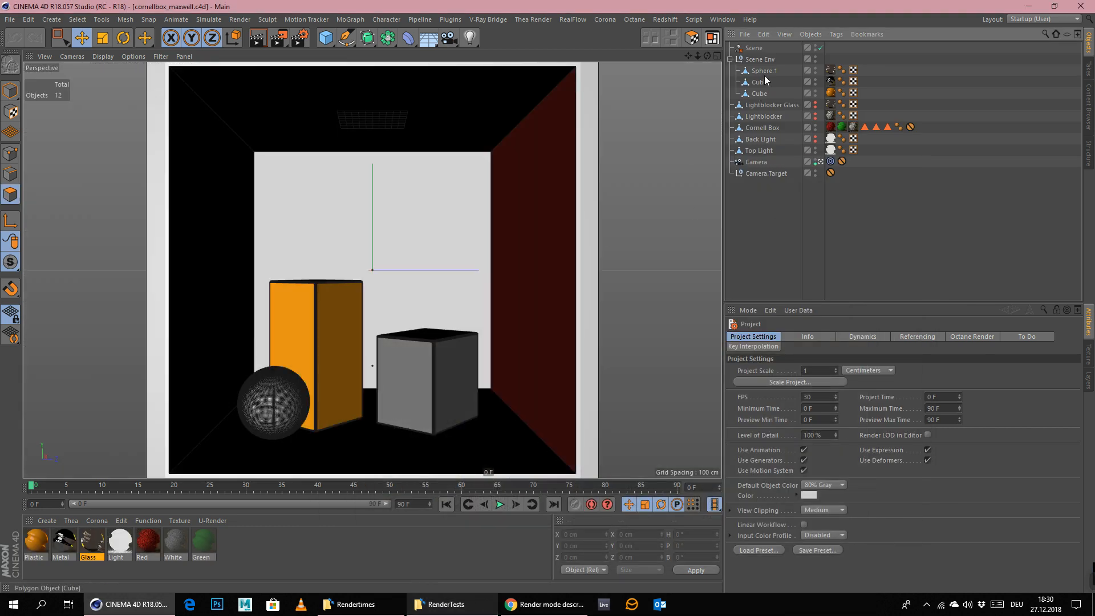
{"action": "left_click", "coordinate": [752, 49]}
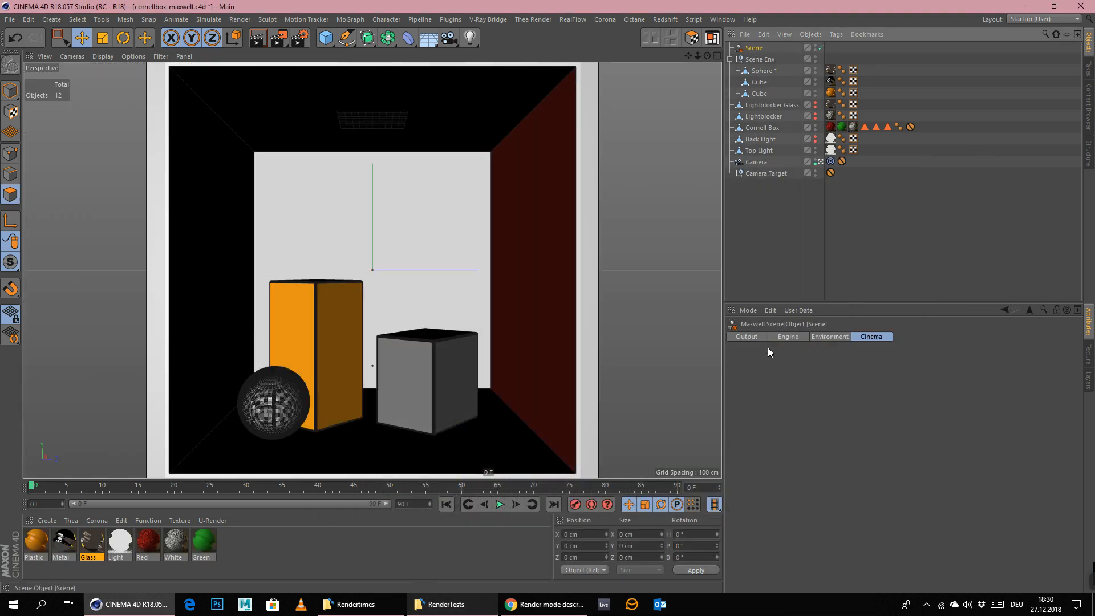
{"action": "left_click", "coordinate": [751, 338]}
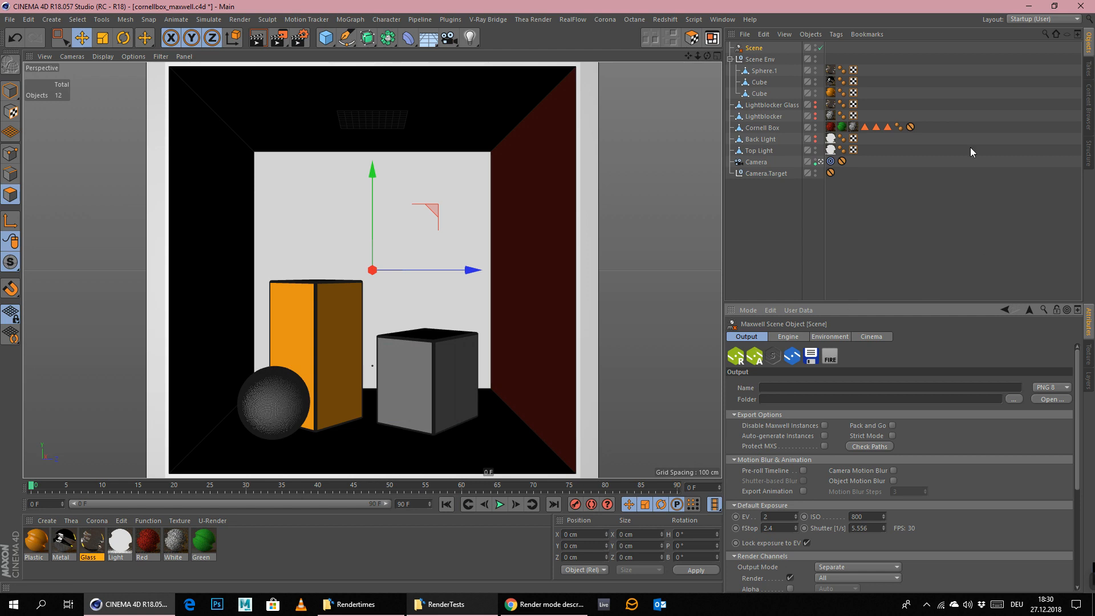
- Make the hidden Lightblocker and Back Light objects visible in the Maxwell scene
{"action": "left_click", "coordinate": [817, 113]}
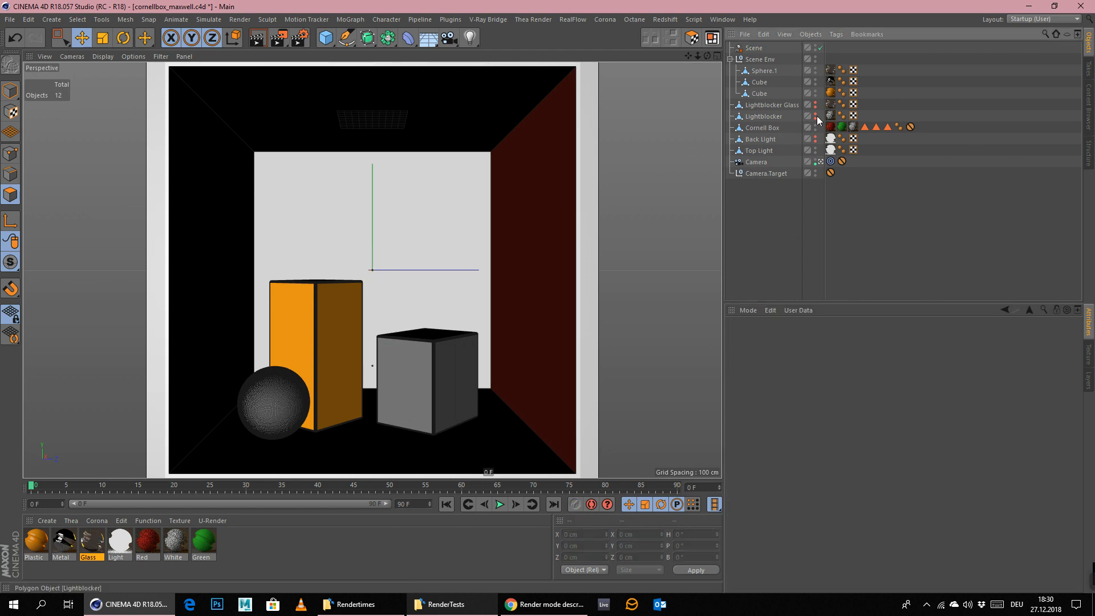
{"action": "left_click", "coordinate": [816, 114]}
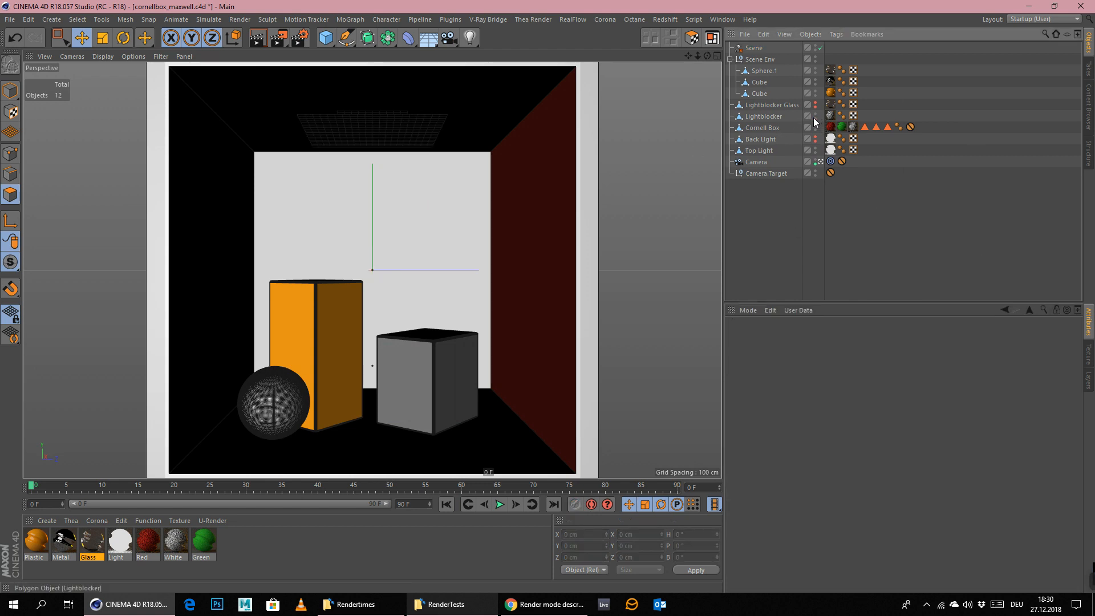
{"action": "left_click", "coordinate": [815, 138]}
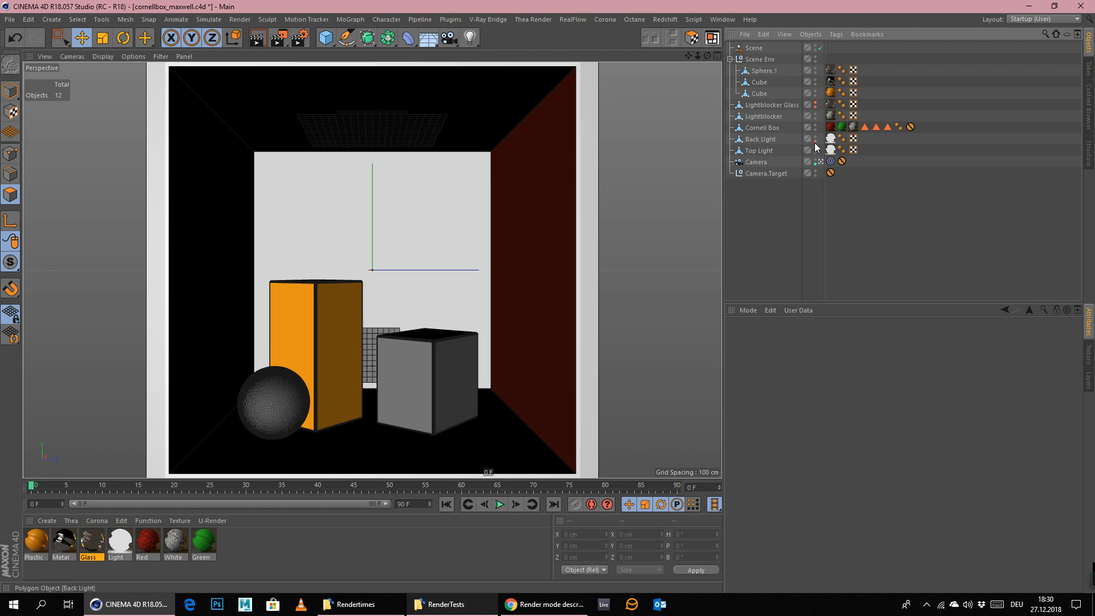
- Set the Maxwell Scene object's engine Time Limit to 120 and its Sampling Level to 25
{"action": "left_click", "coordinate": [753, 48]}
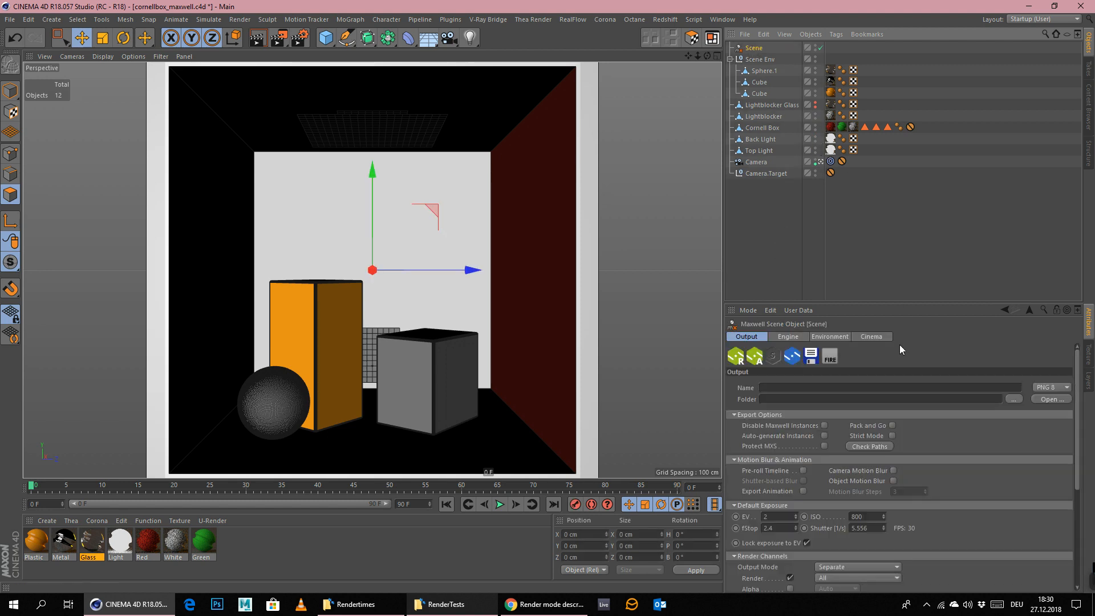
{"action": "left_click", "coordinate": [788, 337]}
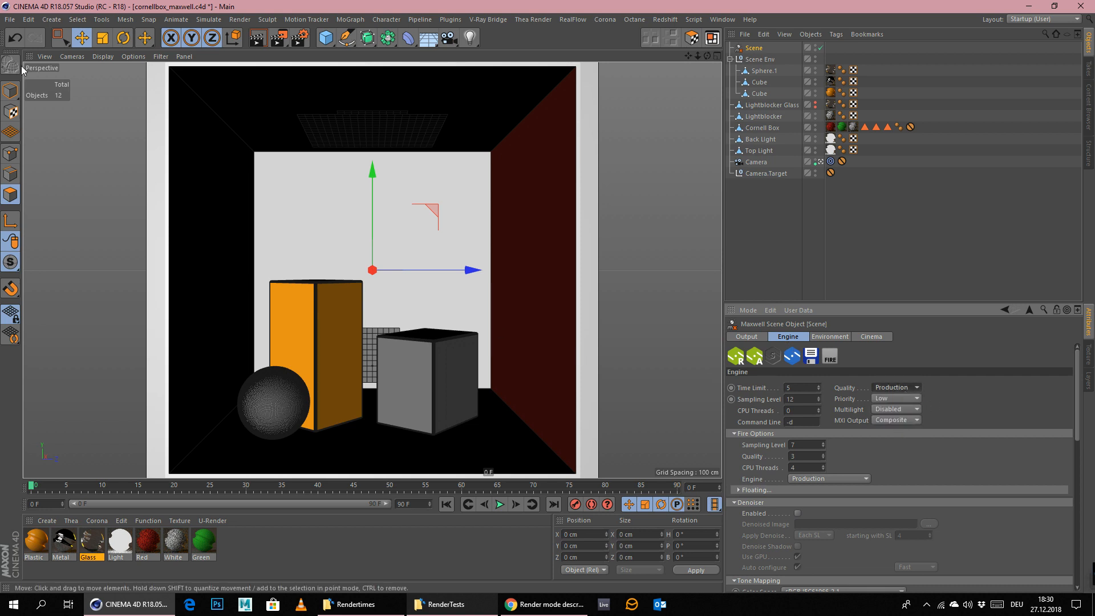
{"action": "left_click_drag", "start_coordinate": [798, 400], "coordinate": [599, 355]}
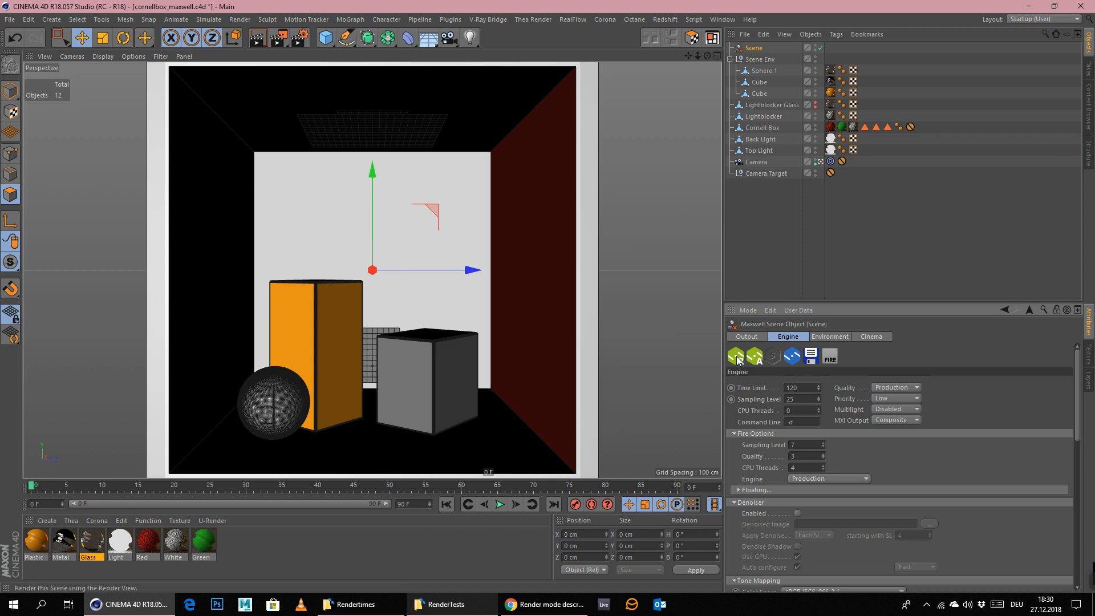
- Try a Maxwell render of the scene, overwriting cornellbox_maxwell.mxs, and quit Maxwell Render while it is still working
{"action": "left_click", "coordinate": [679, 502]}
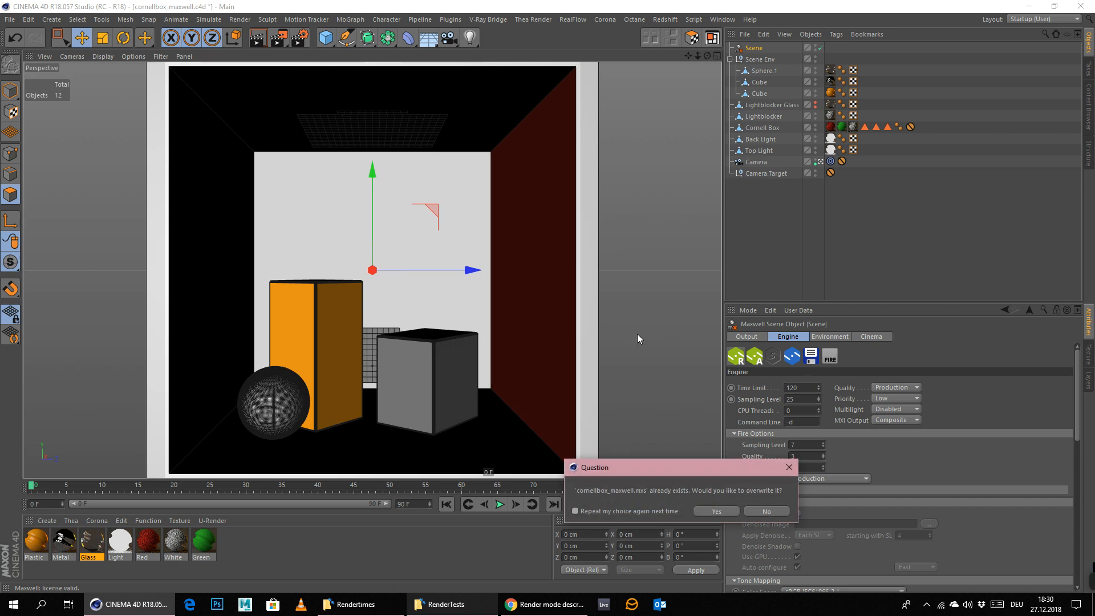
{"action": "left_click", "coordinate": [717, 511]}
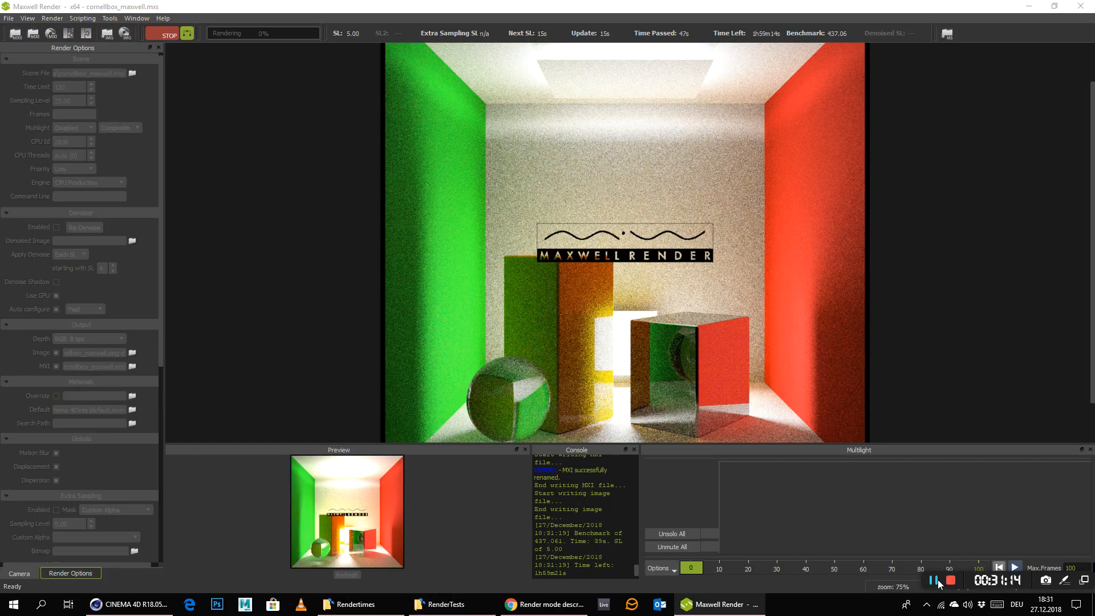
{"action": "left_click", "coordinate": [1081, 7]}
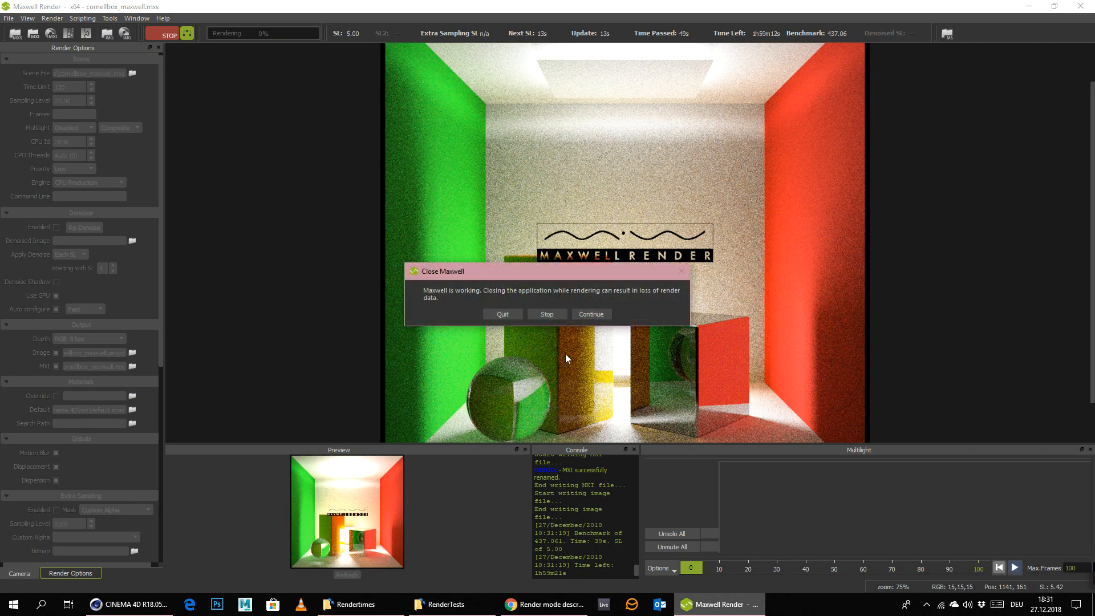
{"action": "left_click", "coordinate": [507, 315]}
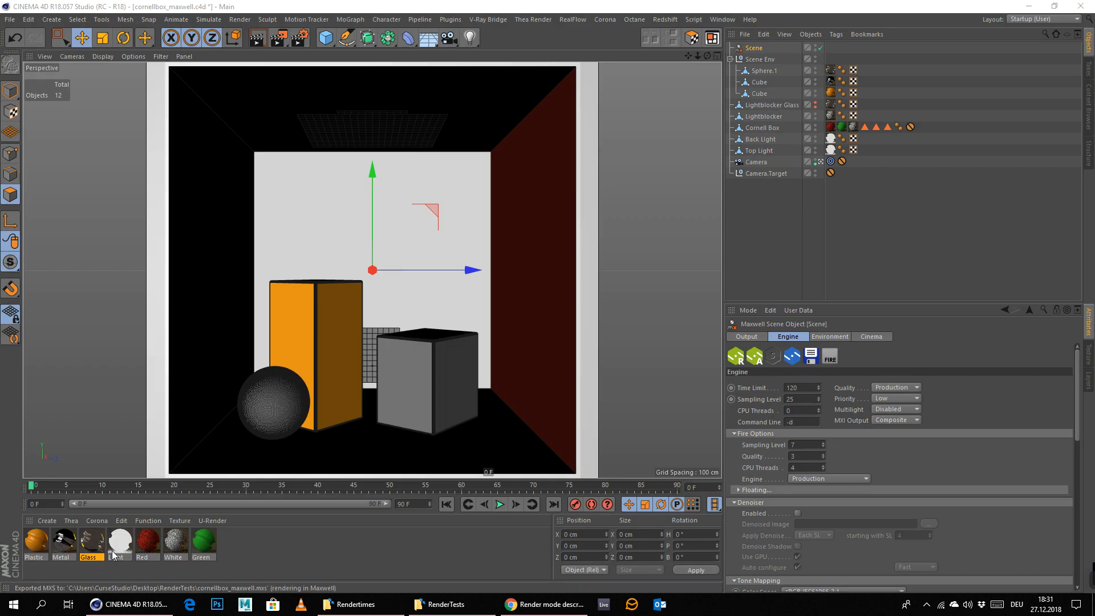
- Set the emitter of the Light material to 400 watts in the Maxwell Material Editor and close the editor
{"action": "double_click", "coordinate": [127, 540]}
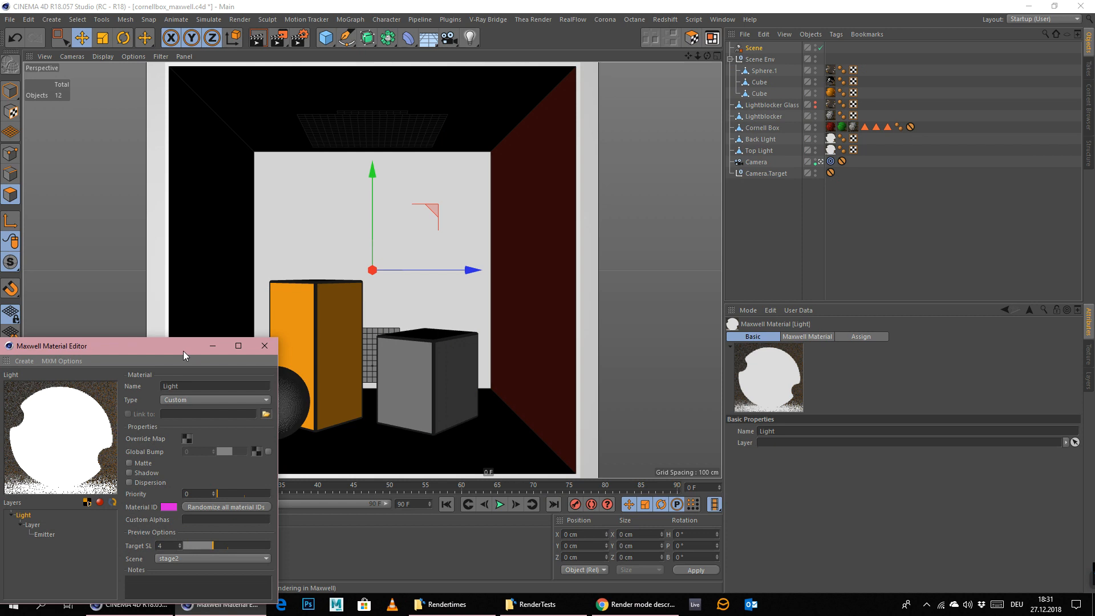
{"action": "left_click_drag", "start_coordinate": [183, 351], "coordinate": [424, 183]}
{"action": "left_click", "coordinate": [285, 368]}
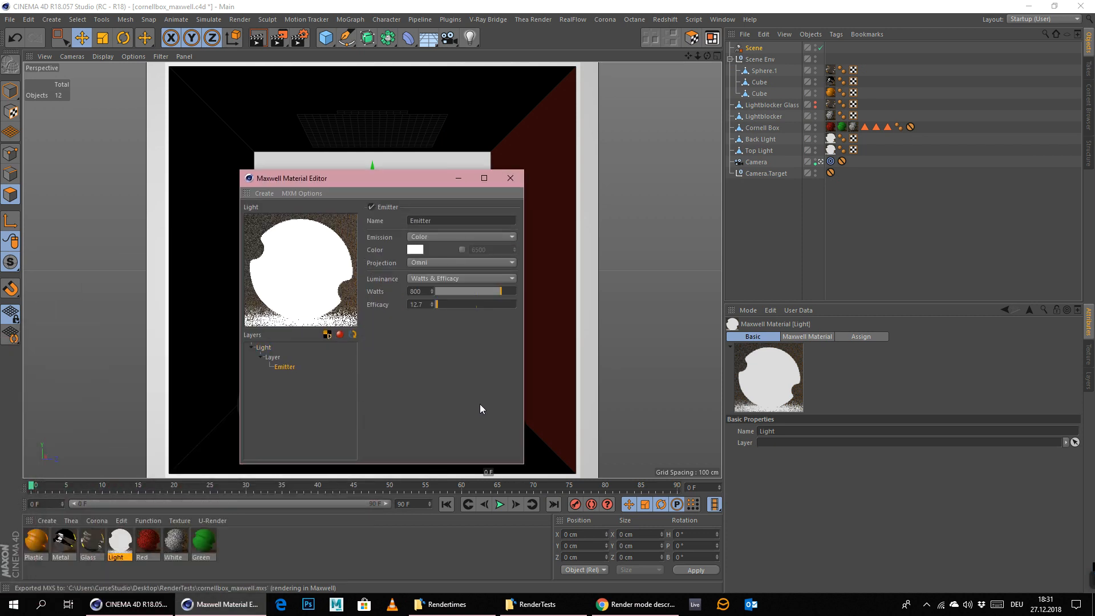
{"action": "double_click", "coordinate": [413, 292]}
{"action": "type", "text": "400"}
{"action": "key", "text": "Return"}
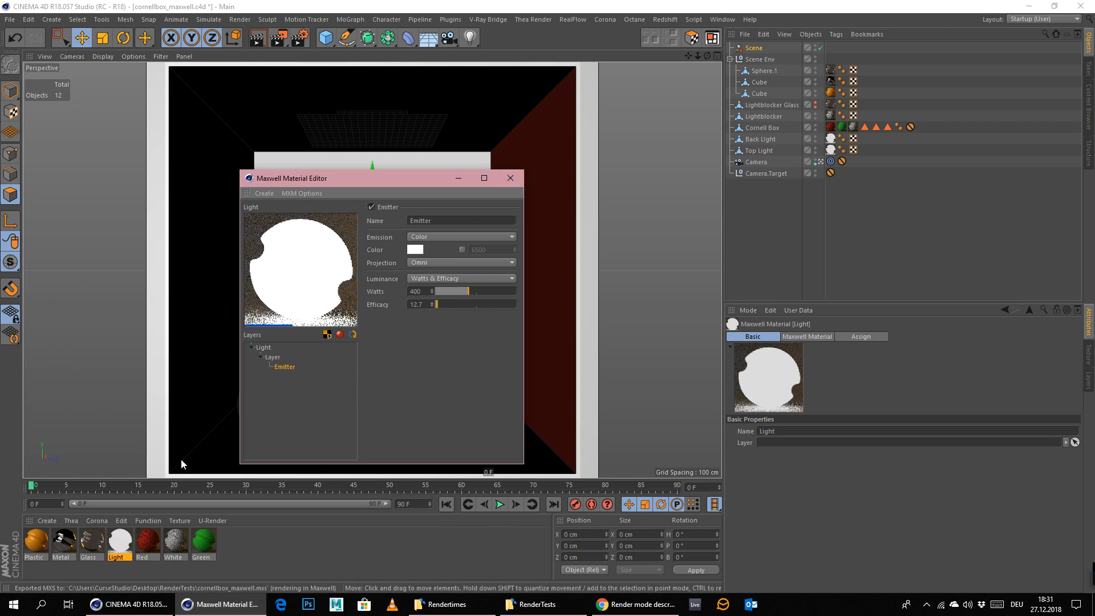
{"action": "left_click", "coordinate": [511, 178]}
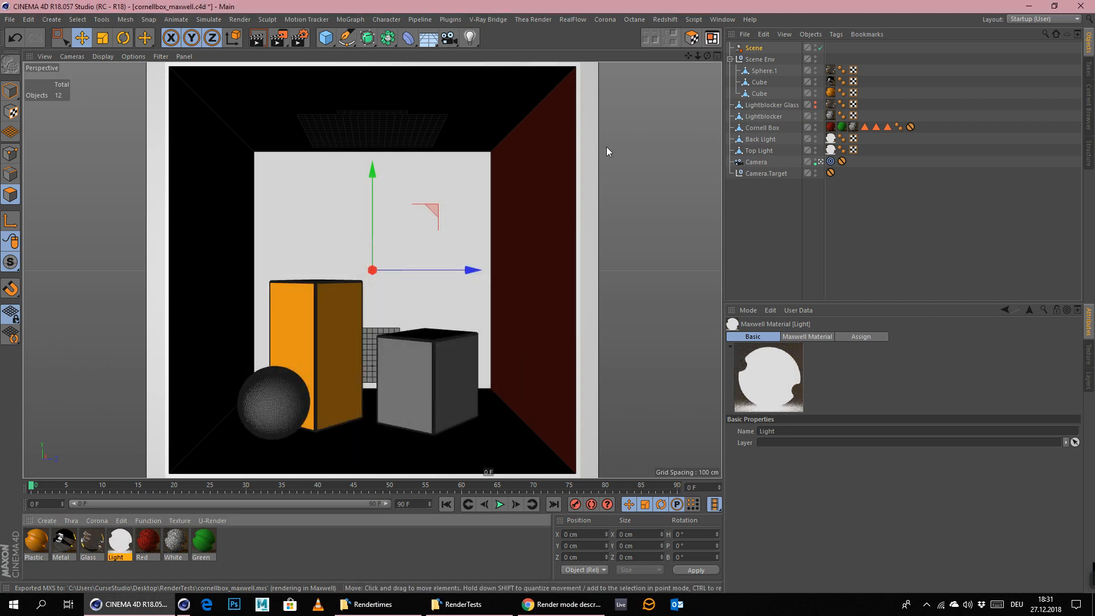
- Render the Maxwell Scene object in Maxwell Render, overwriting the existing cornellbox_maxwell.mxs
{"action": "left_click", "coordinate": [760, 47]}
{"action": "left_click", "coordinate": [736, 356]}
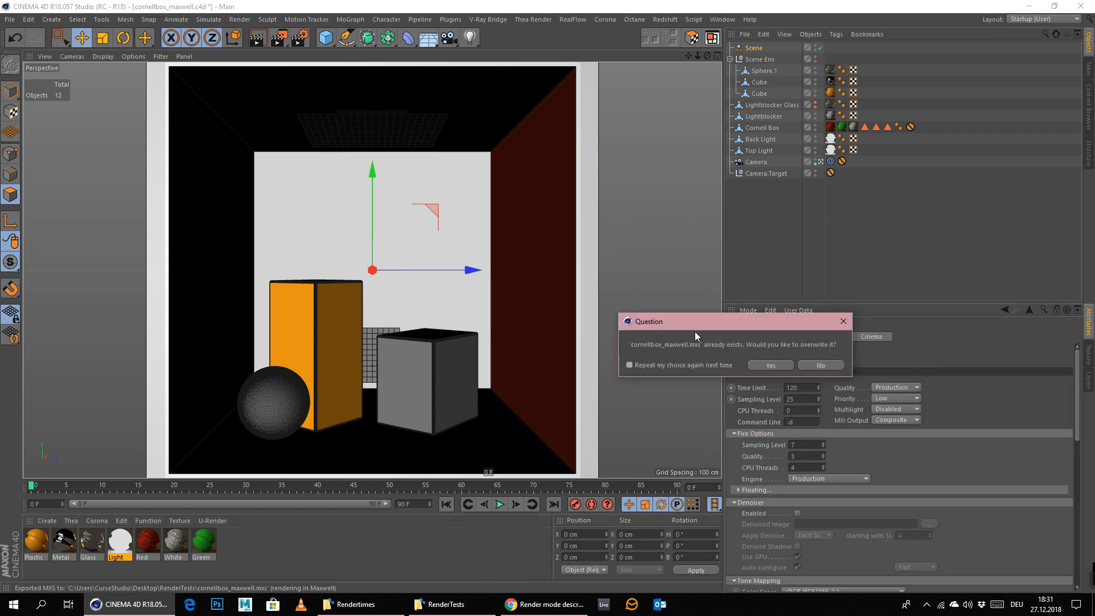
{"action": "left_click", "coordinate": [762, 367]}
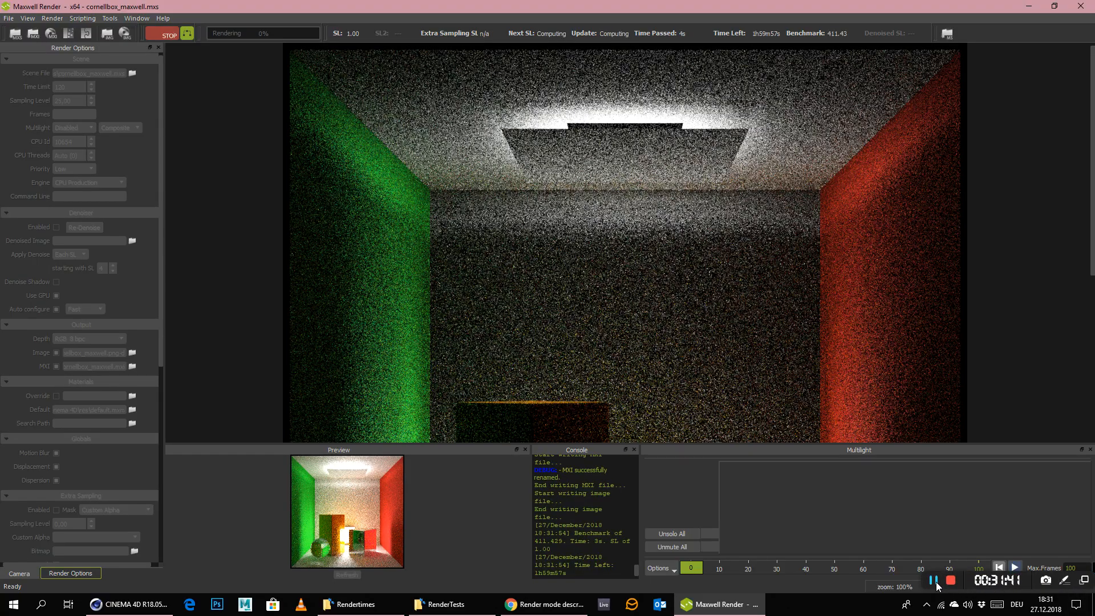
{"action": "left_click", "coordinate": [936, 582]}
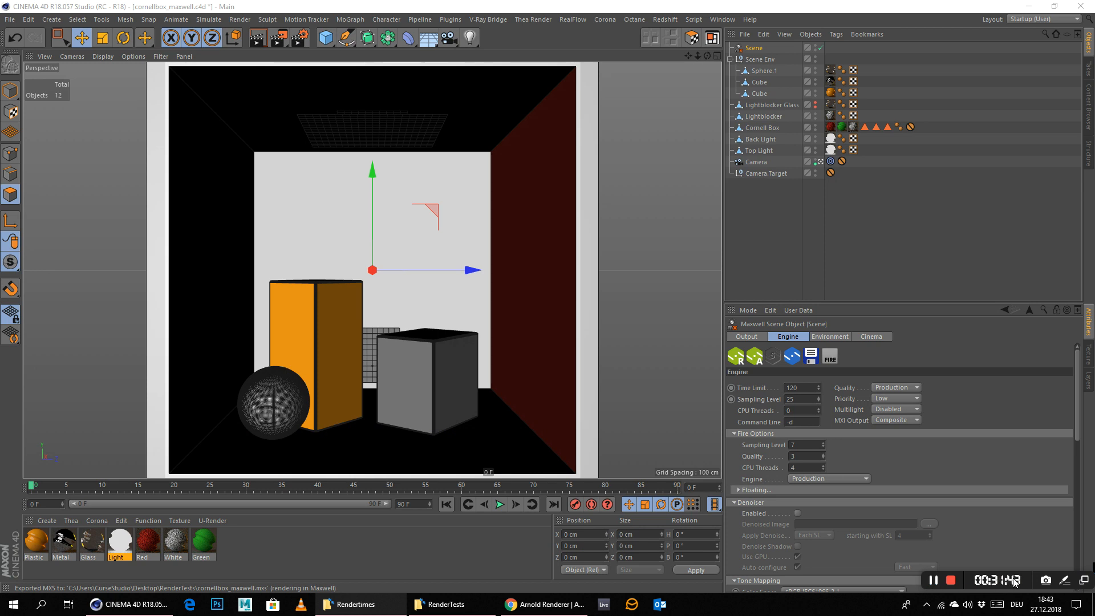
- Delete maxwell5.png from the Rendertimes folder inside RenderTests
{"action": "left_click", "coordinate": [446, 604]}
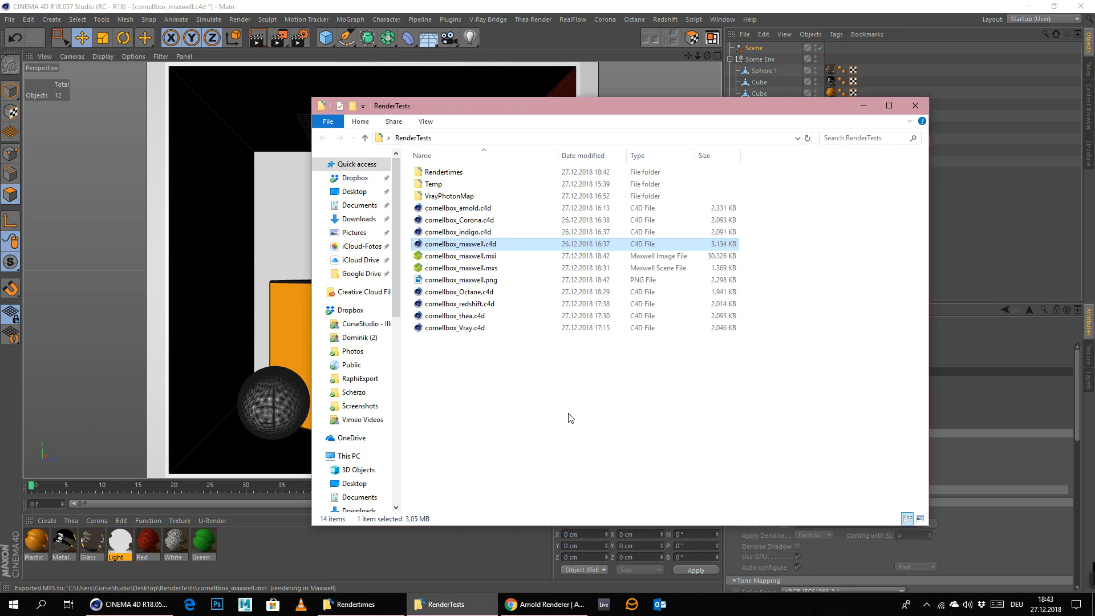
{"action": "double_click", "coordinate": [477, 173]}
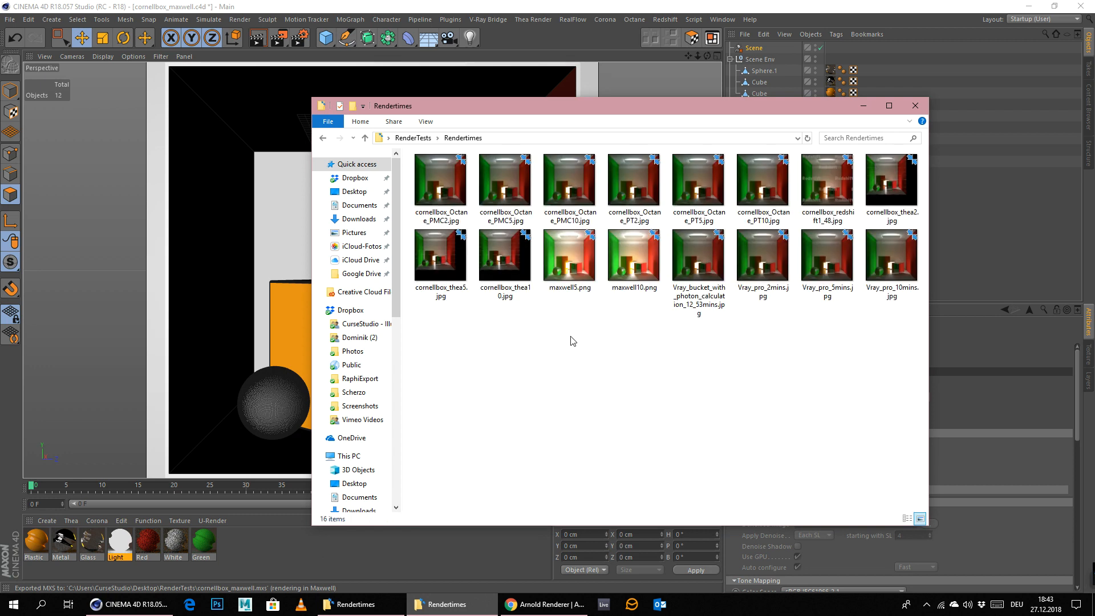
{"action": "left_click", "coordinate": [585, 290]}
{"action": "key", "text": "Delete"}
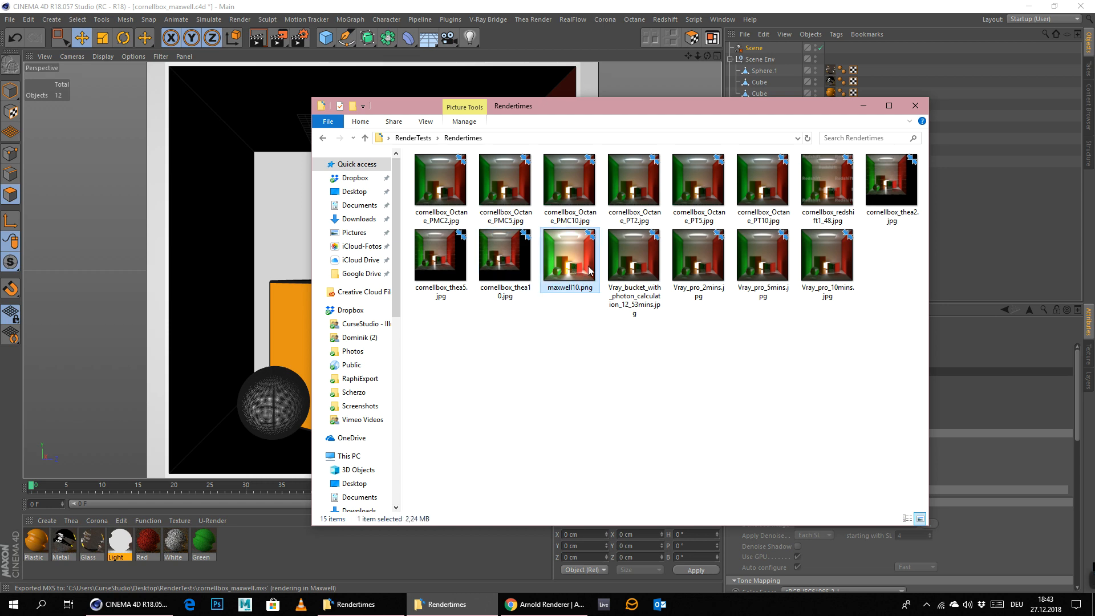
- View maxwell10.png from the Rendertimes folder and examine its noise, lighting and reflections
{"action": "double_click", "coordinate": [594, 252]}
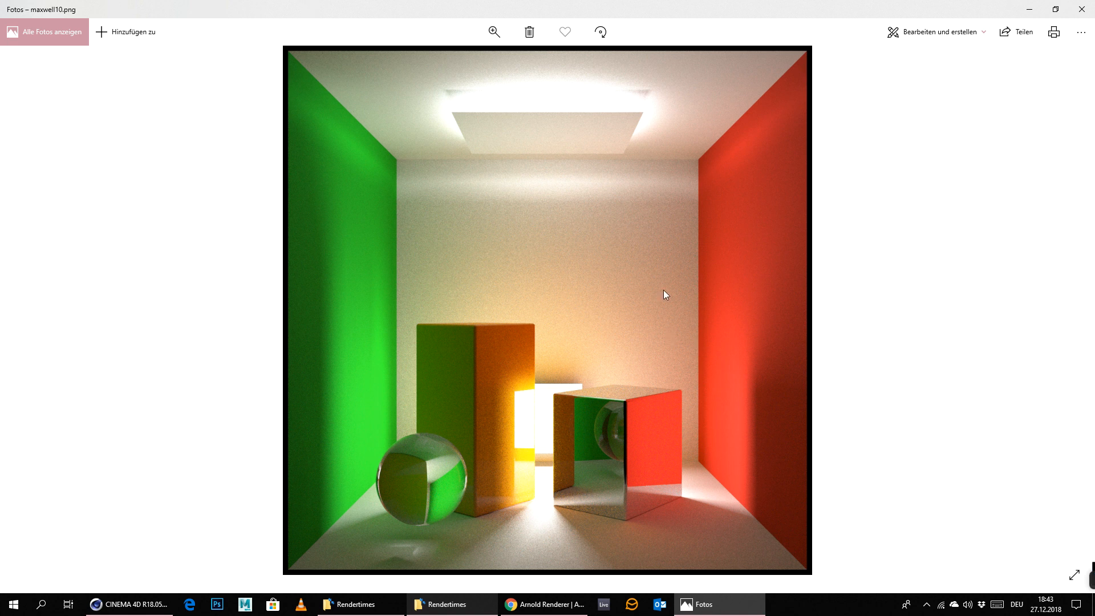
{"action": "scroll", "coordinate": [654, 270], "scroll_direction": "up", "scroll_amount": 2}
{"action": "scroll", "coordinate": [656, 269], "scroll_direction": "down", "scroll_amount": 2}
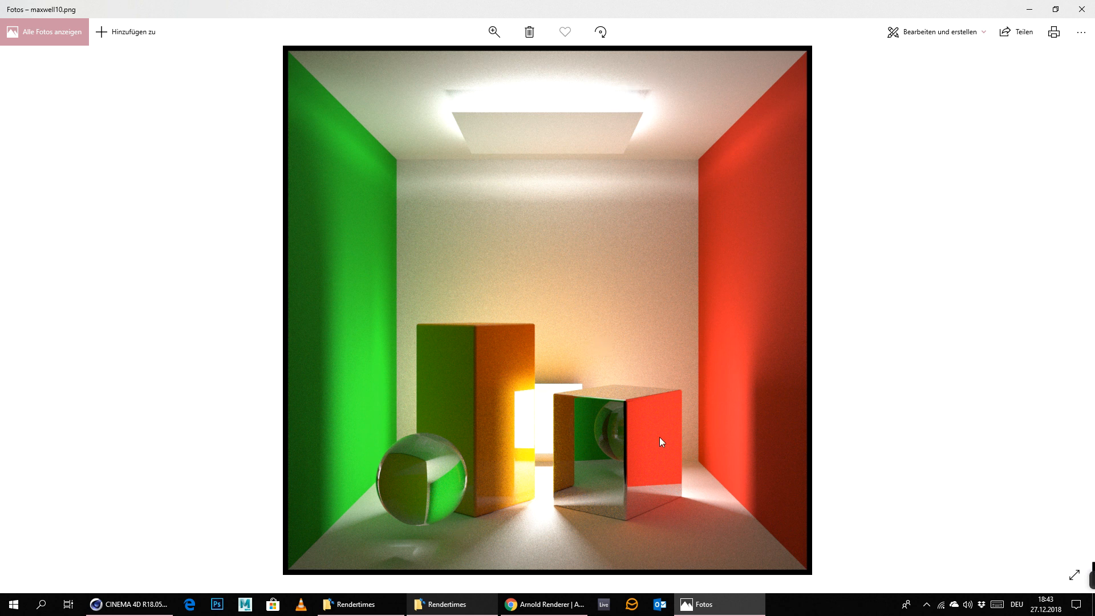
{"action": "left_click", "coordinate": [1083, 9]}
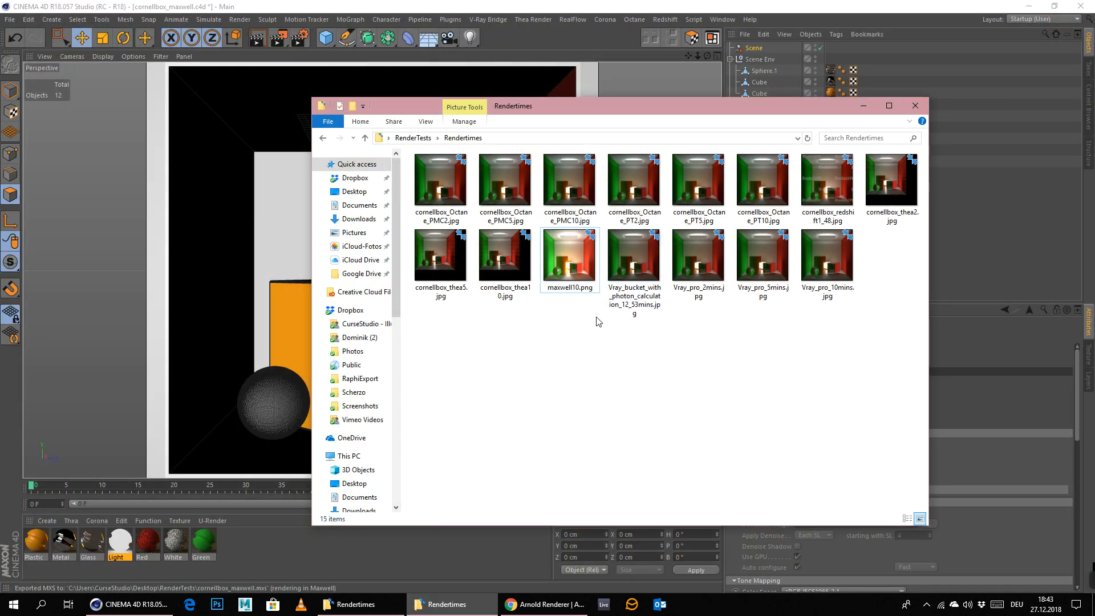
{"action": "double_click", "coordinate": [574, 260]}
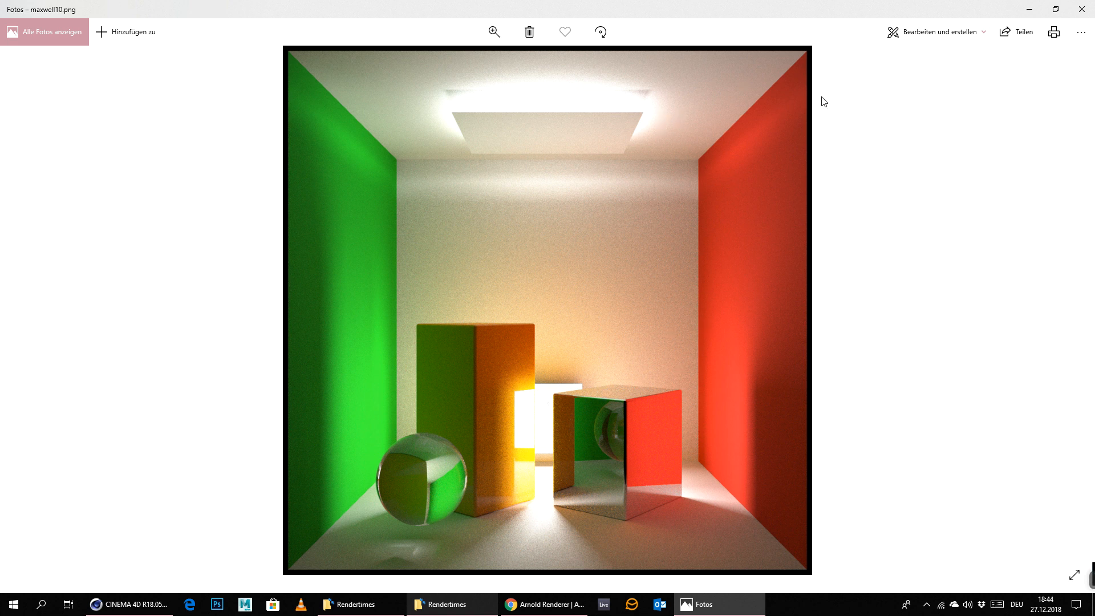
{"action": "left_click", "coordinate": [1082, 9]}
{"action": "left_click", "coordinate": [564, 268]}
{"action": "left_click", "coordinate": [509, 268]}
{"action": "left_click", "coordinate": [567, 273]}
{"action": "left_click", "coordinate": [618, 376]}
{"action": "left_click", "coordinate": [574, 268]}
{"action": "left_click", "coordinate": [599, 379]}
{"action": "left_click", "coordinate": [557, 267]}
{"action": "left_click", "coordinate": [553, 362]}
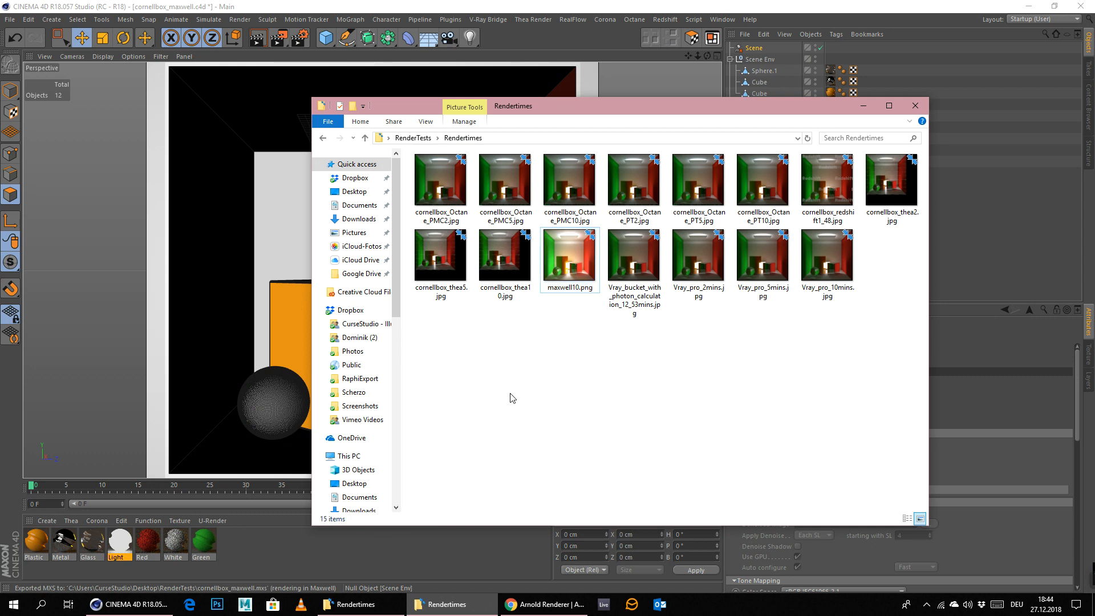
- Return to Cinema 4D and close the cornellbox_maxwell.c4d project without saving the changes
{"action": "left_click", "coordinate": [862, 105]}
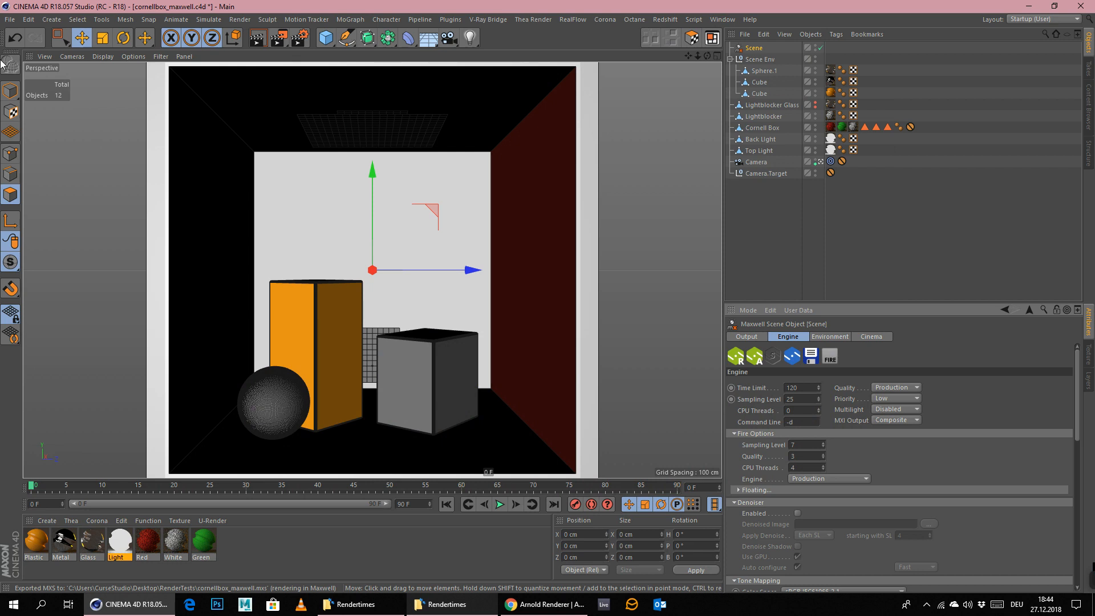
{"action": "left_click", "coordinate": [9, 19]}
{"action": "left_click", "coordinate": [26, 93]}
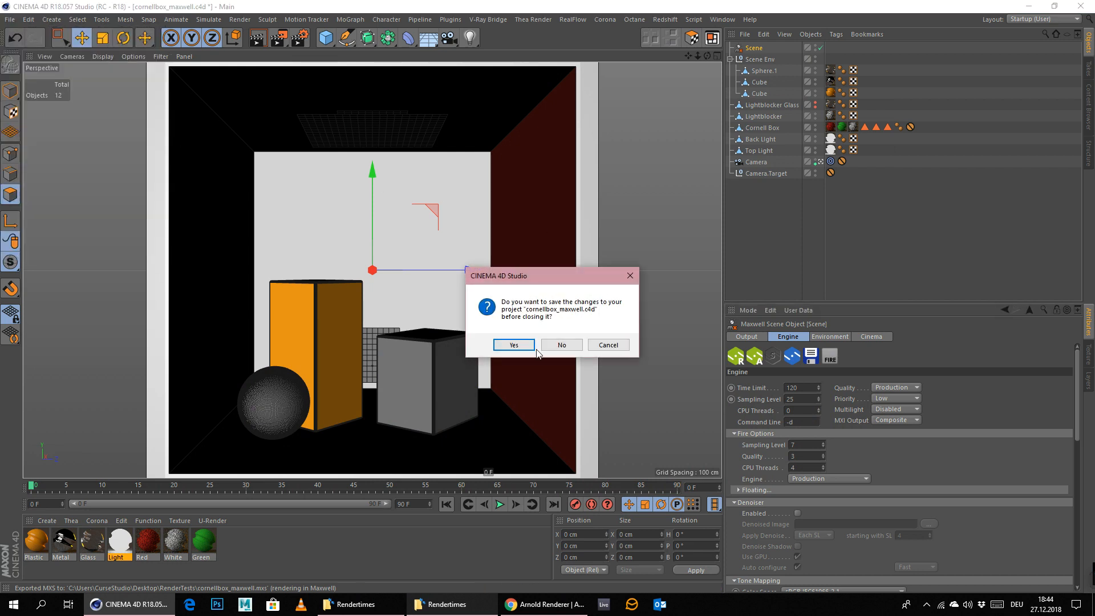
{"action": "left_click", "coordinate": [561, 347]}
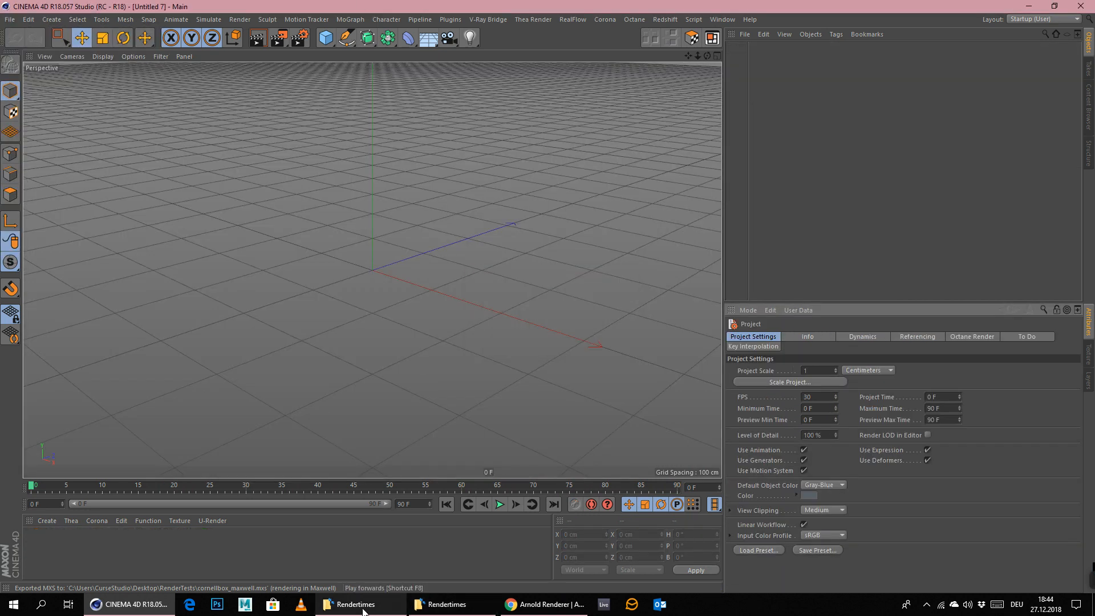
- Open cornellbox_indigo.c4d from the RenderTests folder and bring the scene into view in Cinema 4D
{"action": "left_click", "coordinate": [451, 604]}
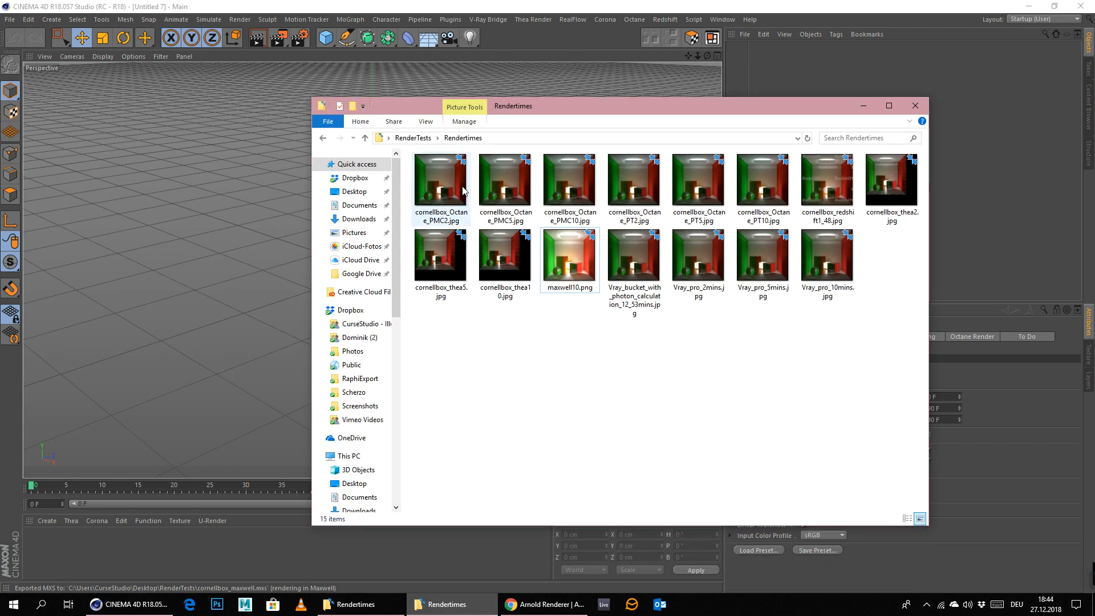
{"action": "left_click", "coordinate": [413, 138]}
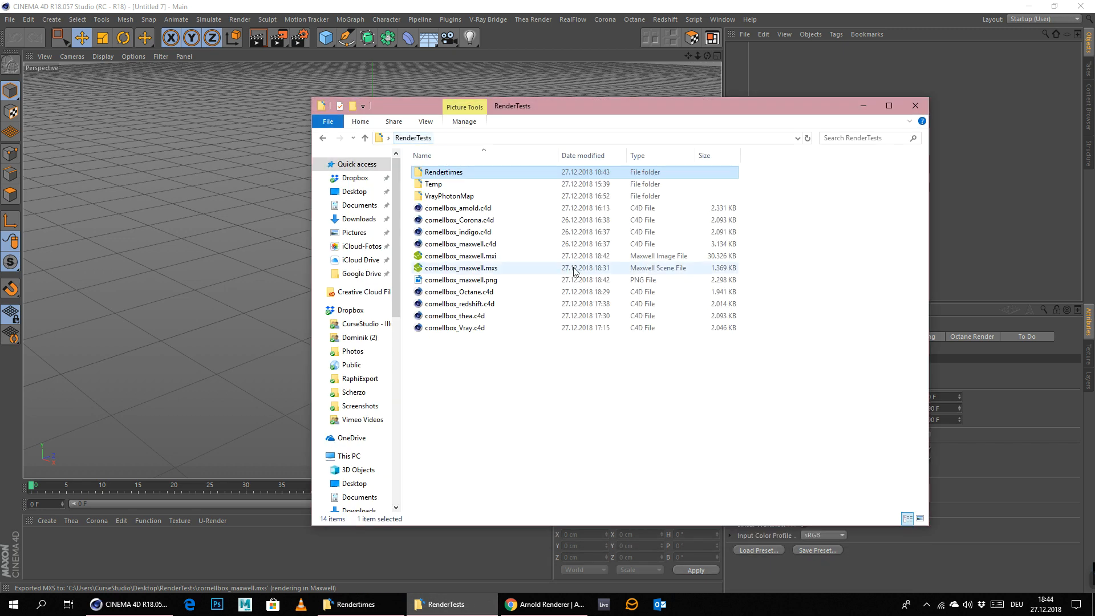
{"action": "left_click", "coordinate": [484, 233]}
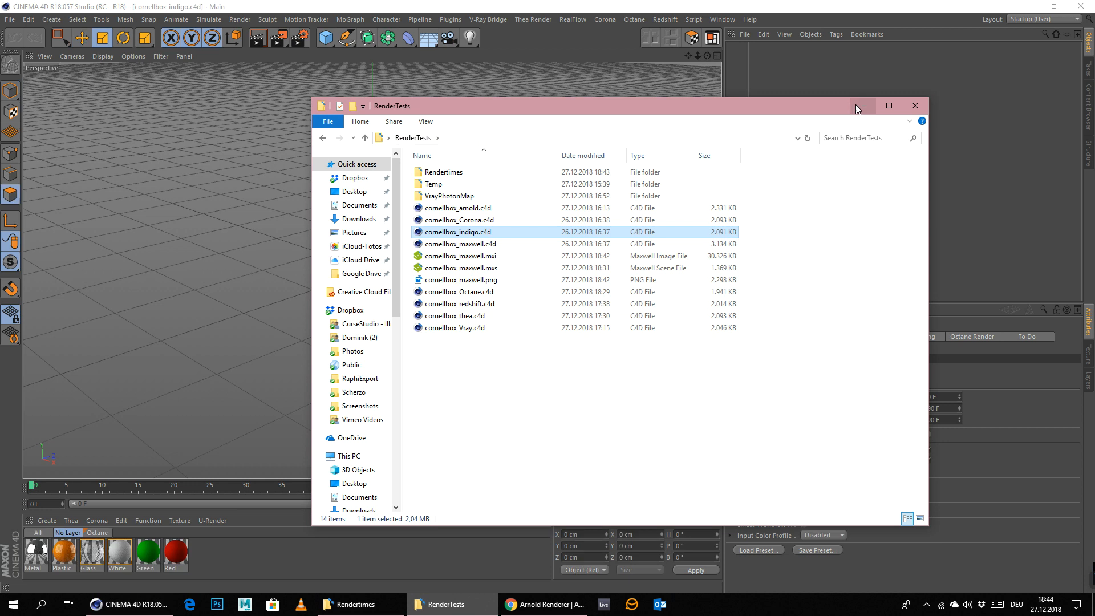
{"action": "left_click", "coordinate": [857, 104]}
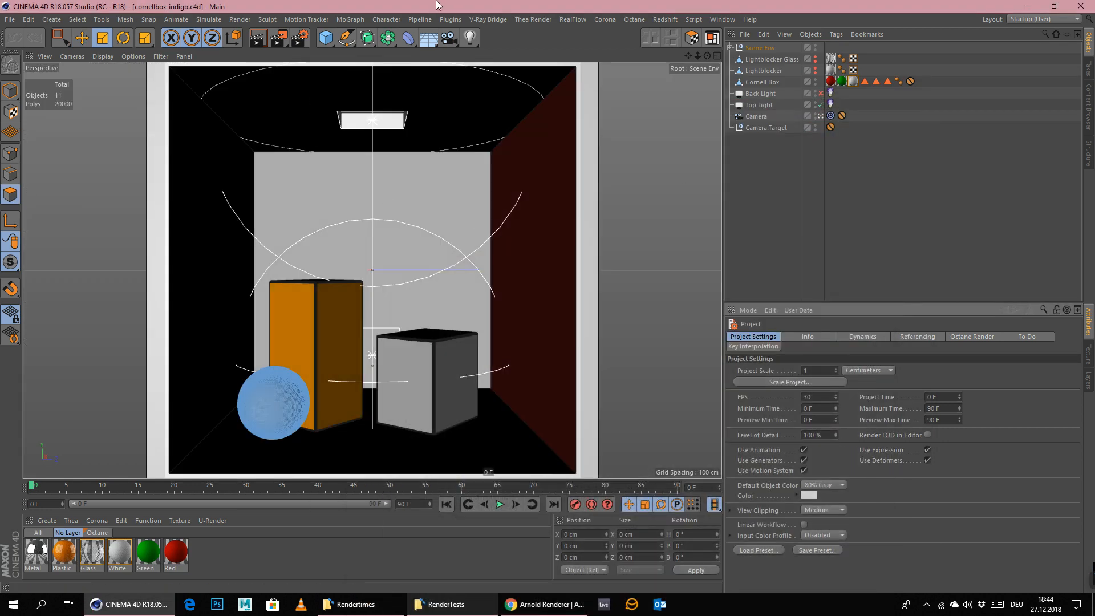
- Review the Indigo Renderer's export and environment settings, and choose MLT with BiDir as its Render Mode
{"action": "left_click", "coordinate": [294, 41]}
{"action": "left_click", "coordinate": [303, 262]}
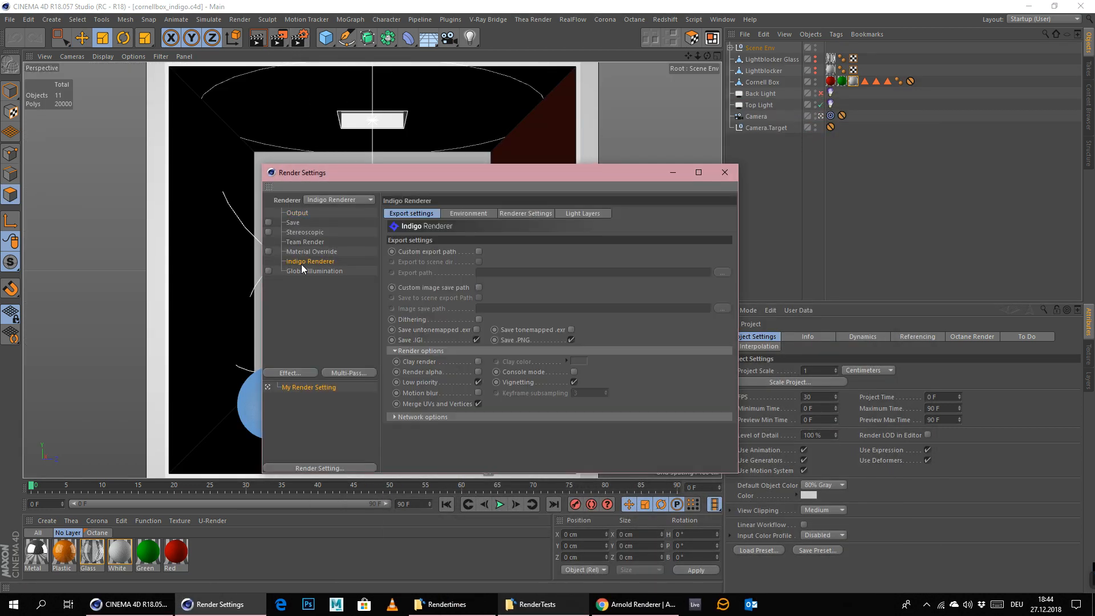
{"action": "left_click", "coordinate": [473, 212]}
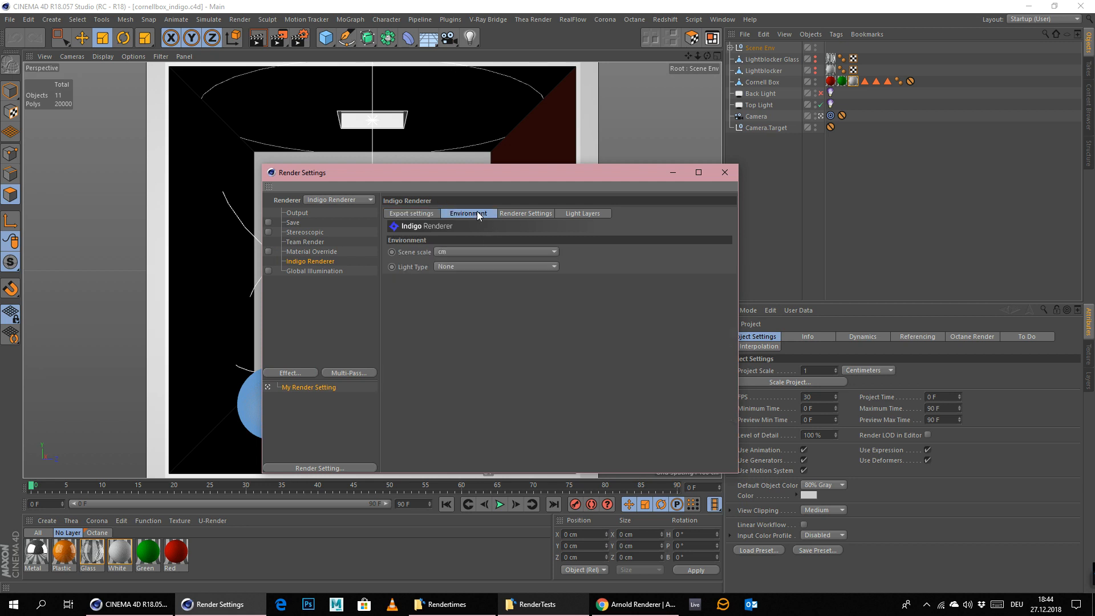
{"action": "left_click", "coordinate": [518, 214]}
{"action": "left_click", "coordinate": [502, 250]}
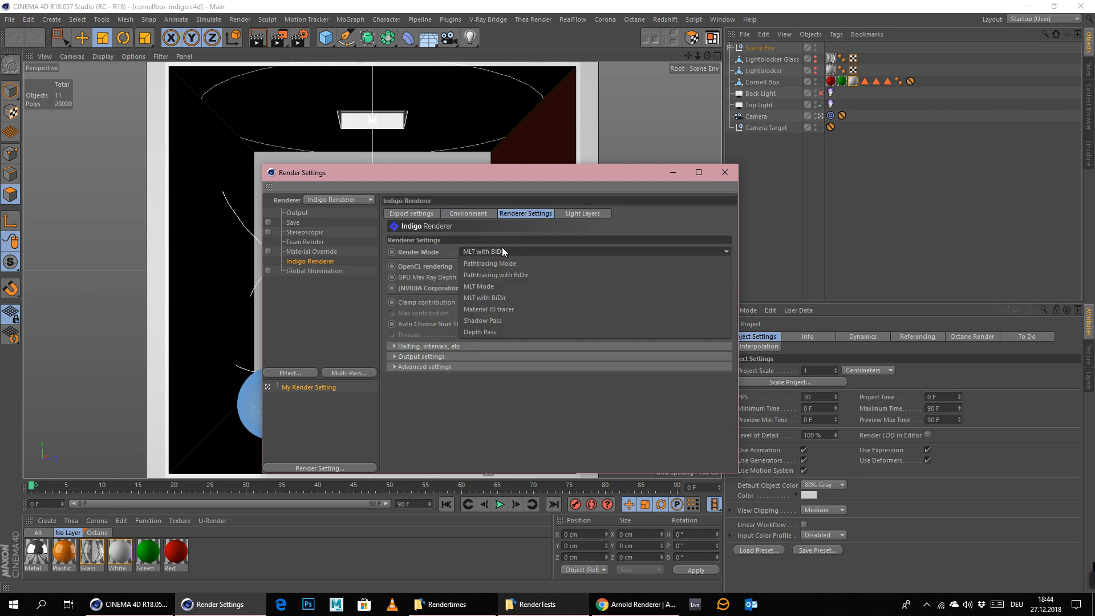
{"action": "left_click", "coordinate": [557, 298]}
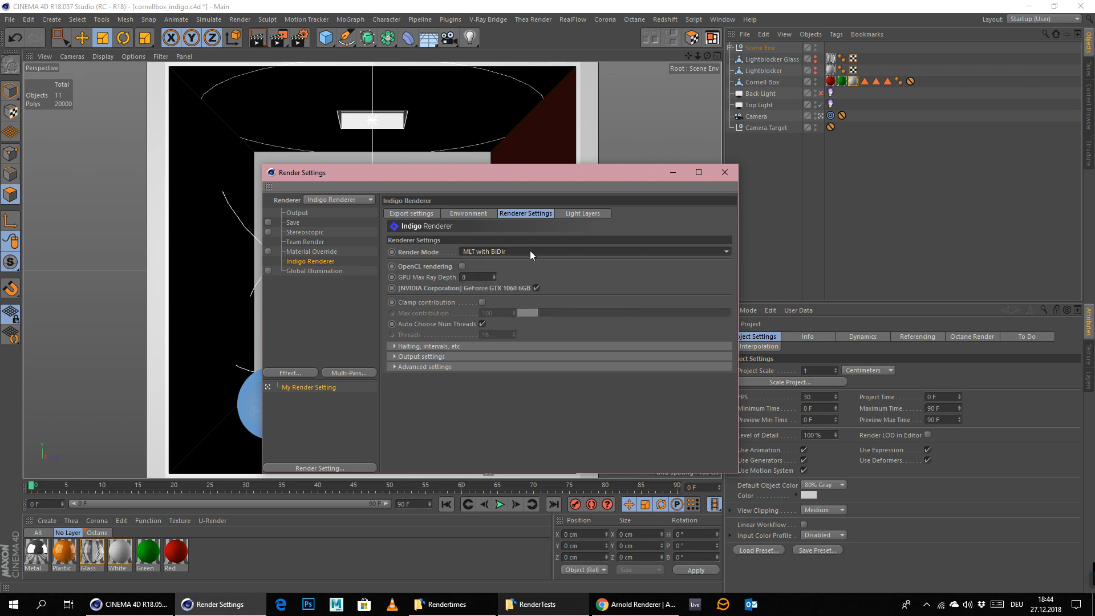
{"action": "left_click", "coordinate": [548, 252]}
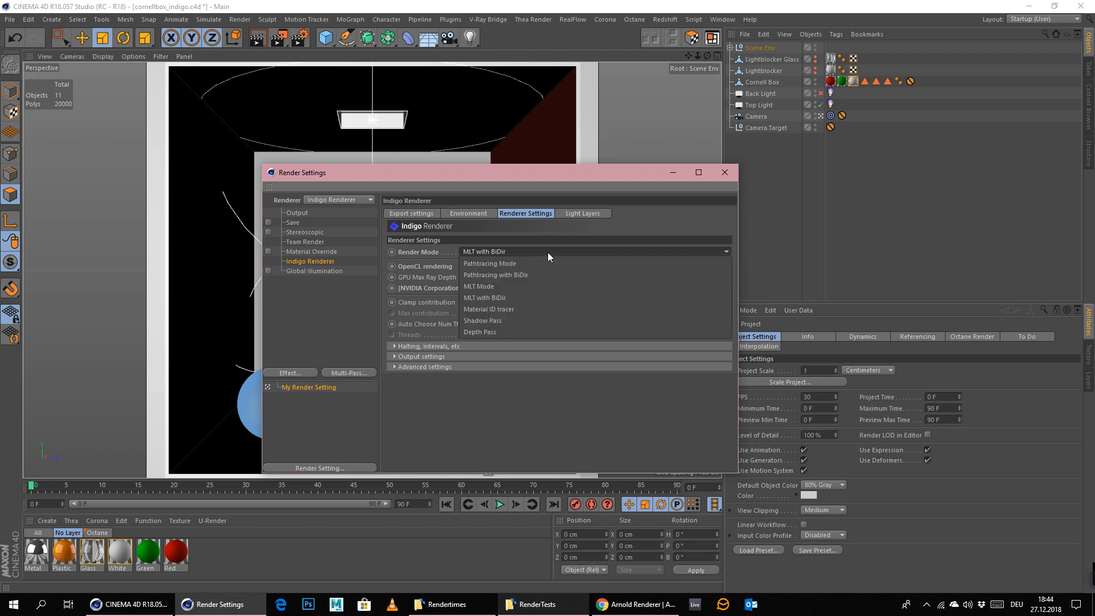
{"action": "left_click", "coordinate": [546, 252]}
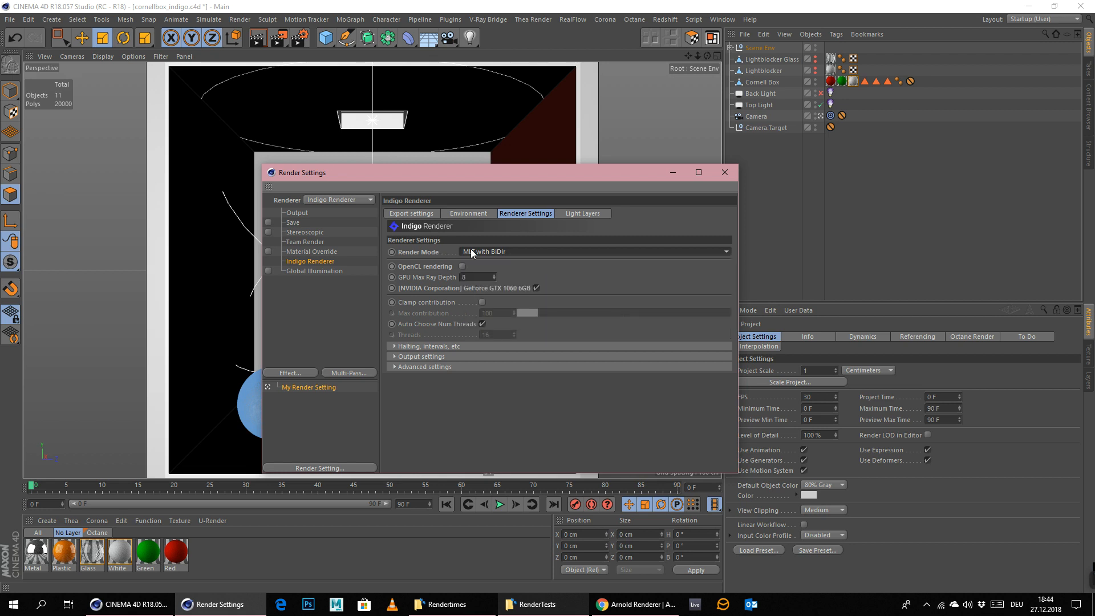
{"action": "left_click", "coordinate": [736, 174]}
- Try an Indigo render of the scene in the Picture Viewer, stop it and close the viewer
{"action": "left_click", "coordinate": [240, 19]}
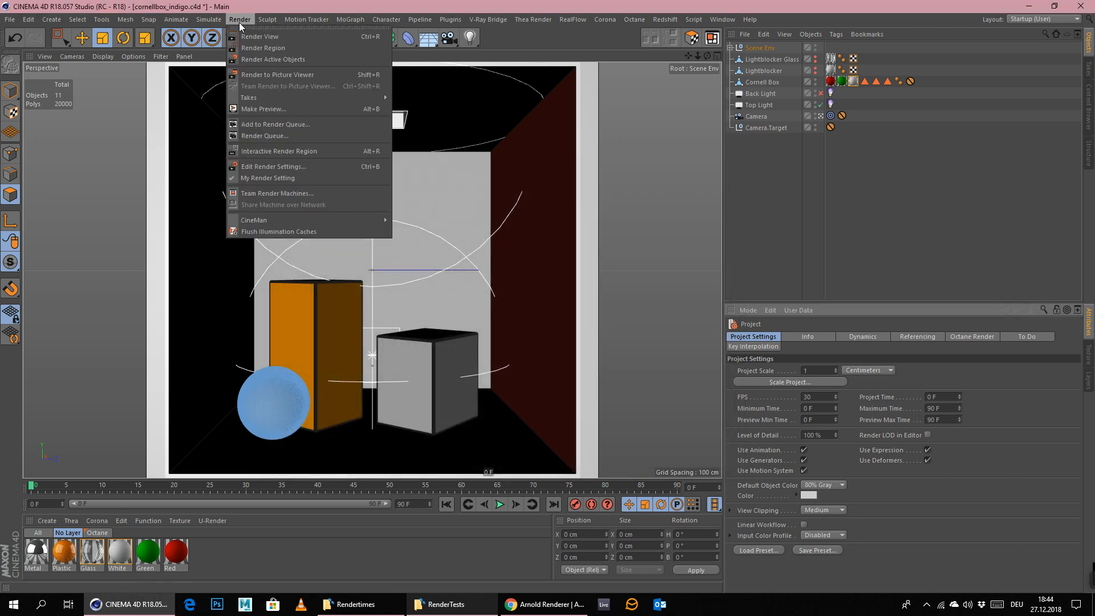
{"action": "left_click", "coordinate": [277, 75]}
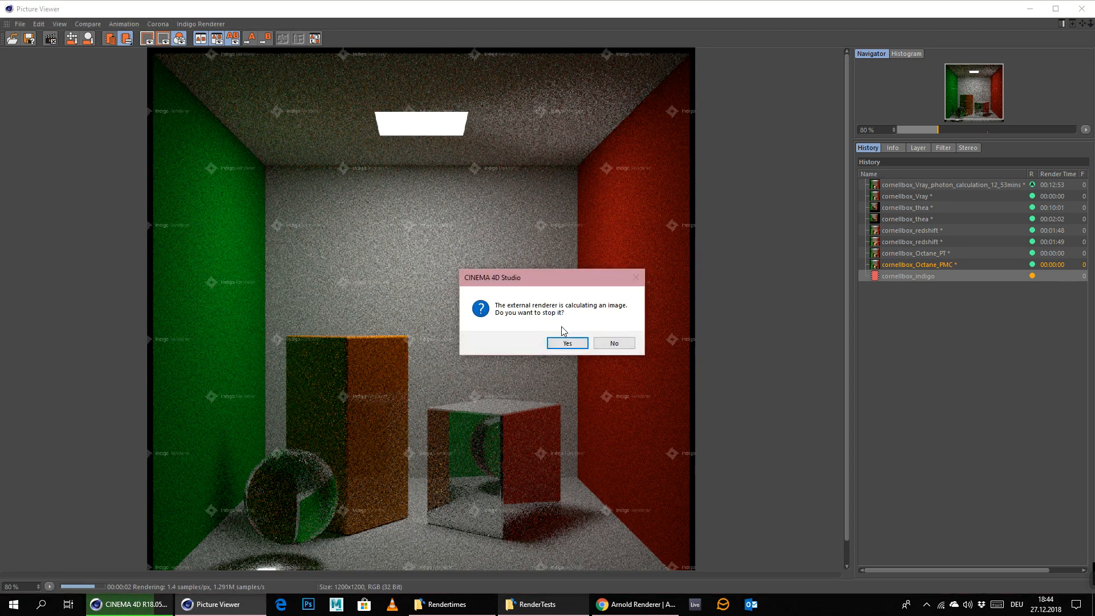
{"action": "left_click", "coordinate": [567, 341]}
{"action": "left_click", "coordinate": [1081, 9]}
- Enable the Back Light object in the Indigo scene
{"action": "left_click", "coordinate": [764, 95]}
{"action": "left_click", "coordinate": [767, 105]}
{"action": "left_click", "coordinate": [765, 94]}
{"action": "left_click", "coordinate": [821, 93]}
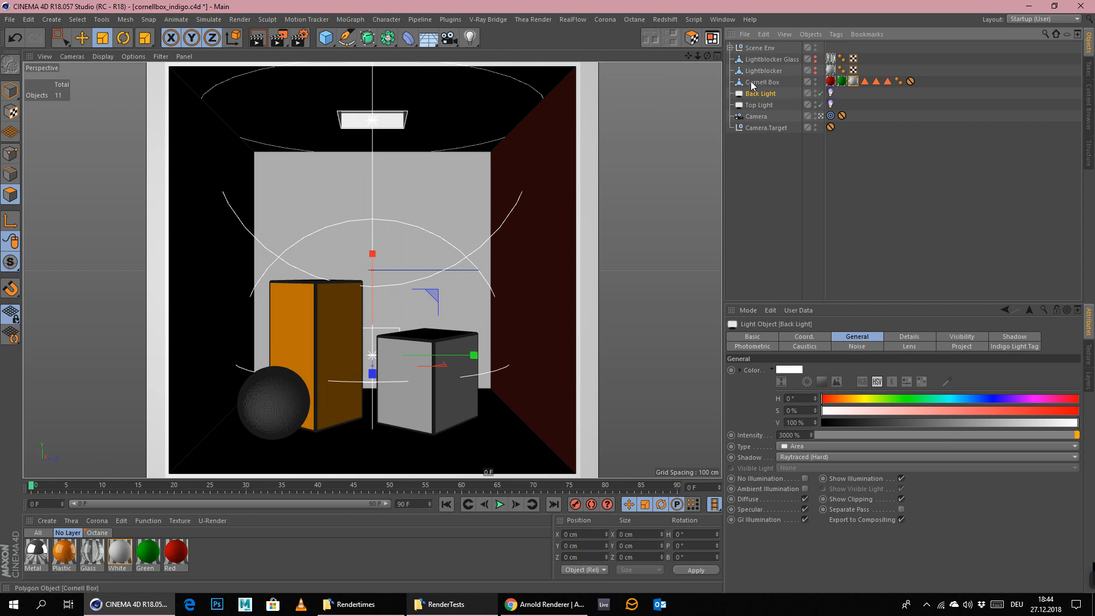
- Check the Back Light's Indigo Light Tag and turn on the Lightblocker object's visibility in the editor and render
{"action": "left_click_drag", "start_coordinate": [830, 96], "coordinate": [767, 94]}
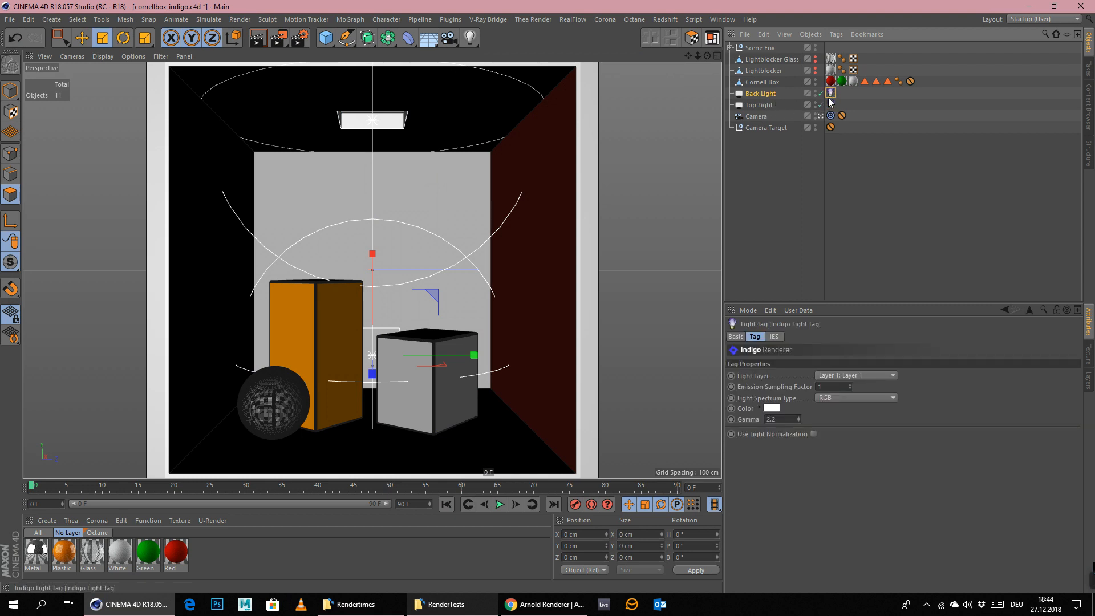
{"action": "left_click", "coordinate": [819, 70]}
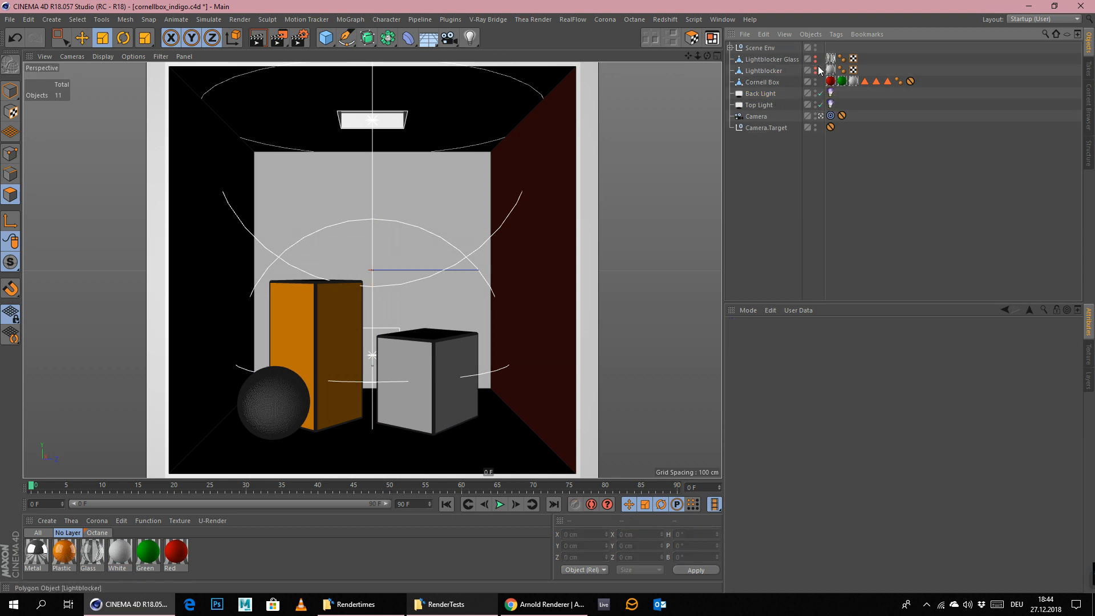
{"action": "left_click", "coordinate": [815, 69]}
{"action": "left_click", "coordinate": [750, 71]}
{"action": "left_click", "coordinate": [664, 217]}
- Render the Indigo scene to the Picture Viewer, delete the earlier unsaved cornellbox_indigo render and display the new one
{"action": "left_click", "coordinate": [239, 20]}
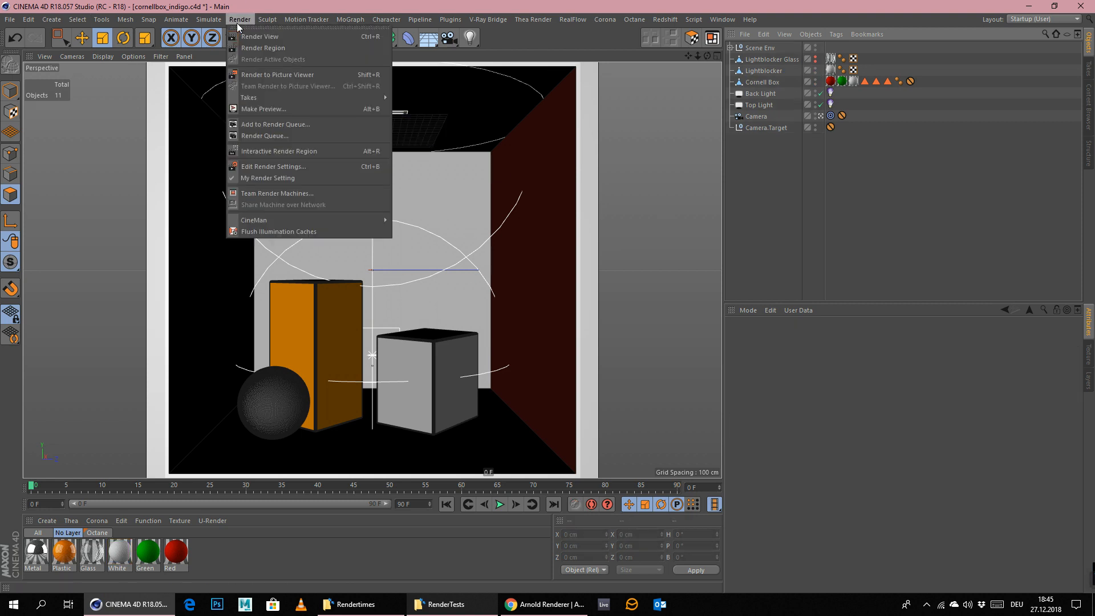
{"action": "left_click", "coordinate": [264, 73]}
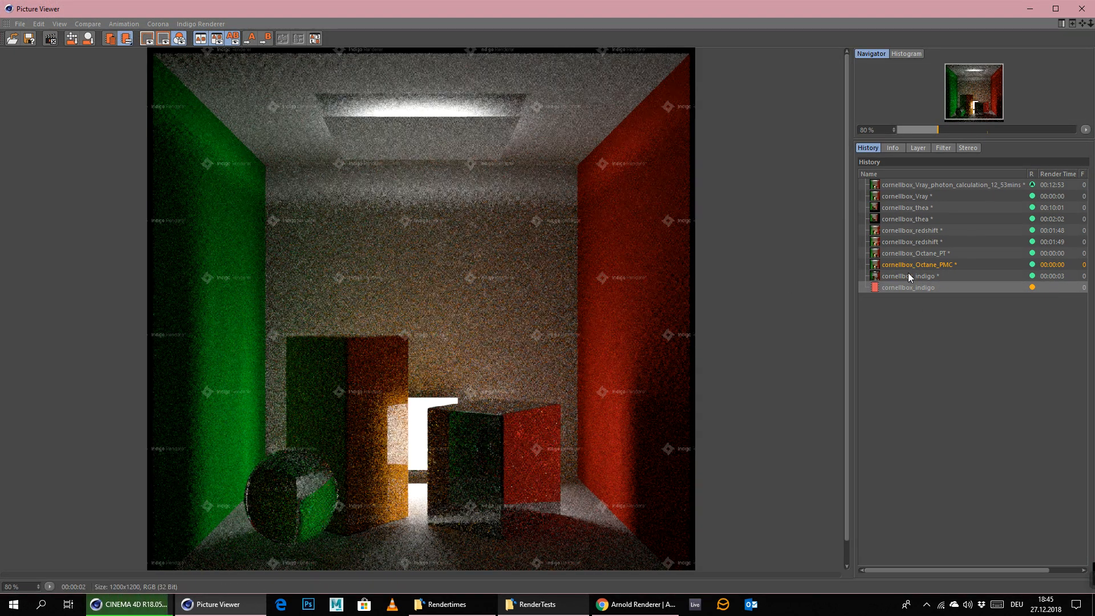
{"action": "left_click", "coordinate": [909, 275]}
{"action": "key", "text": "Delete"}
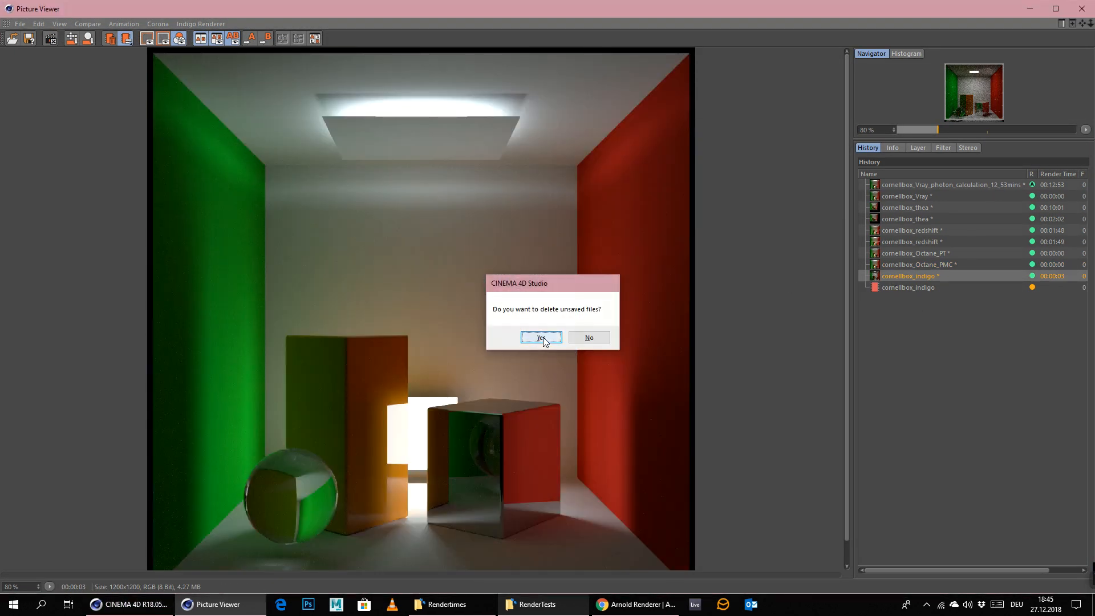
{"action": "left_click", "coordinate": [541, 337]}
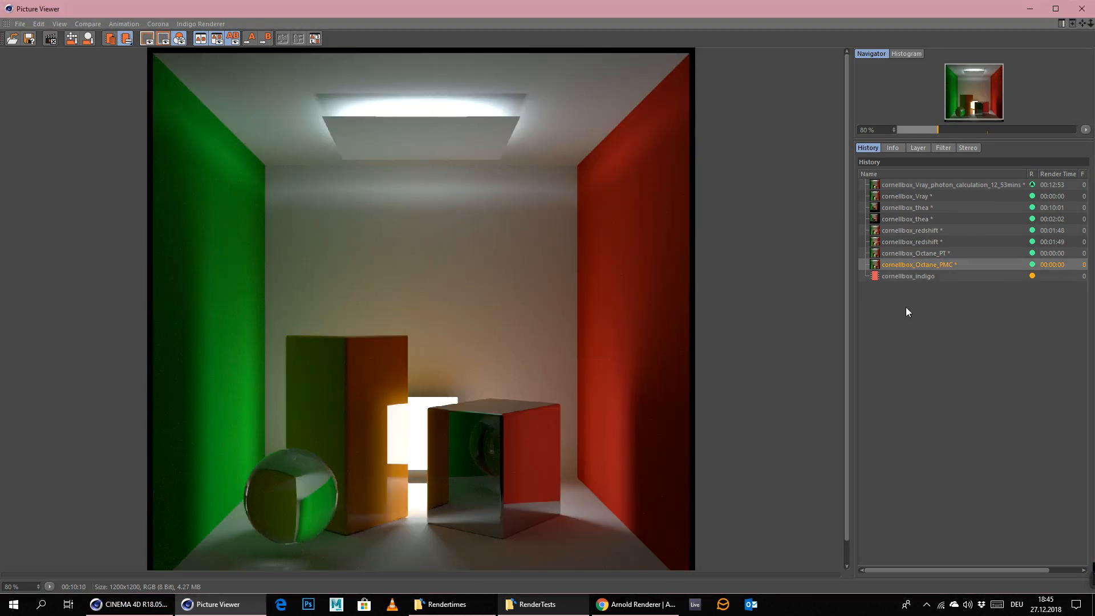
{"action": "left_click", "coordinate": [922, 276]}
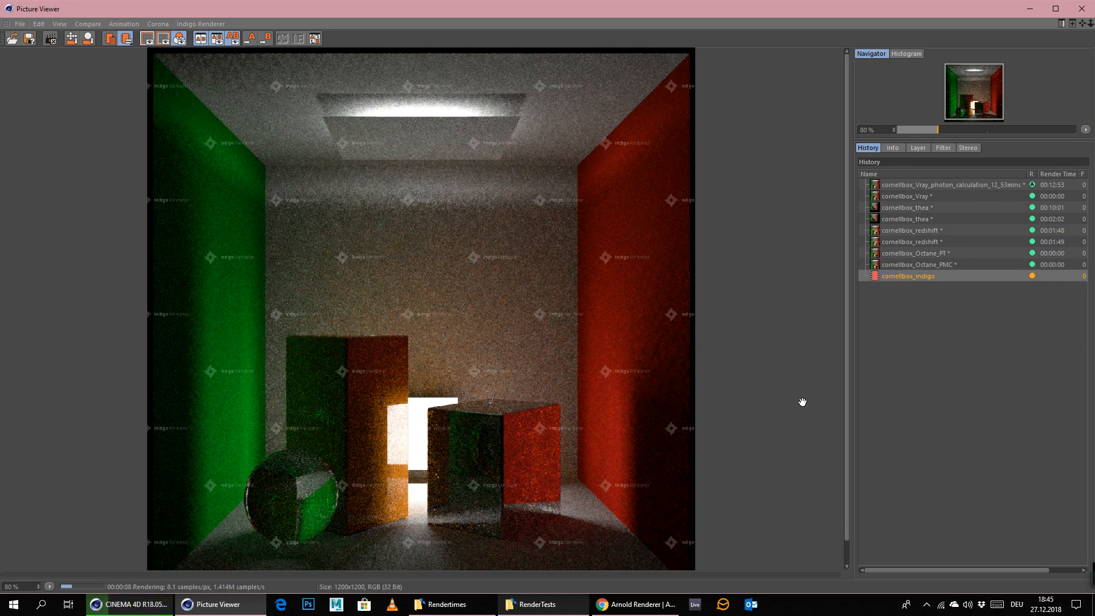
{"action": "mouse_move", "coordinate": [1090, 577]}
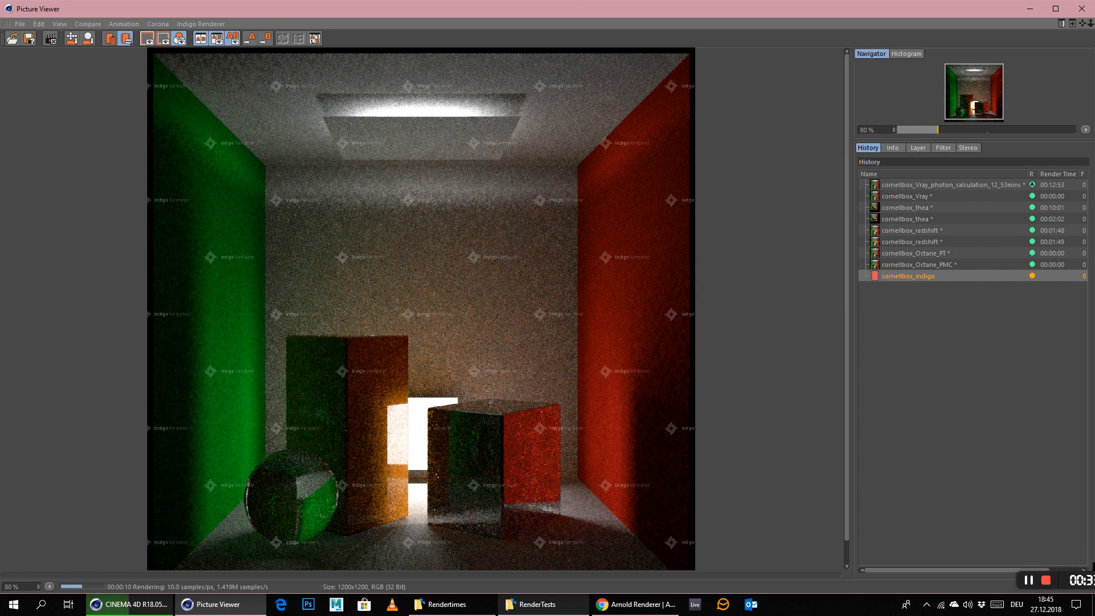
{"action": "left_click", "coordinate": [937, 581]}
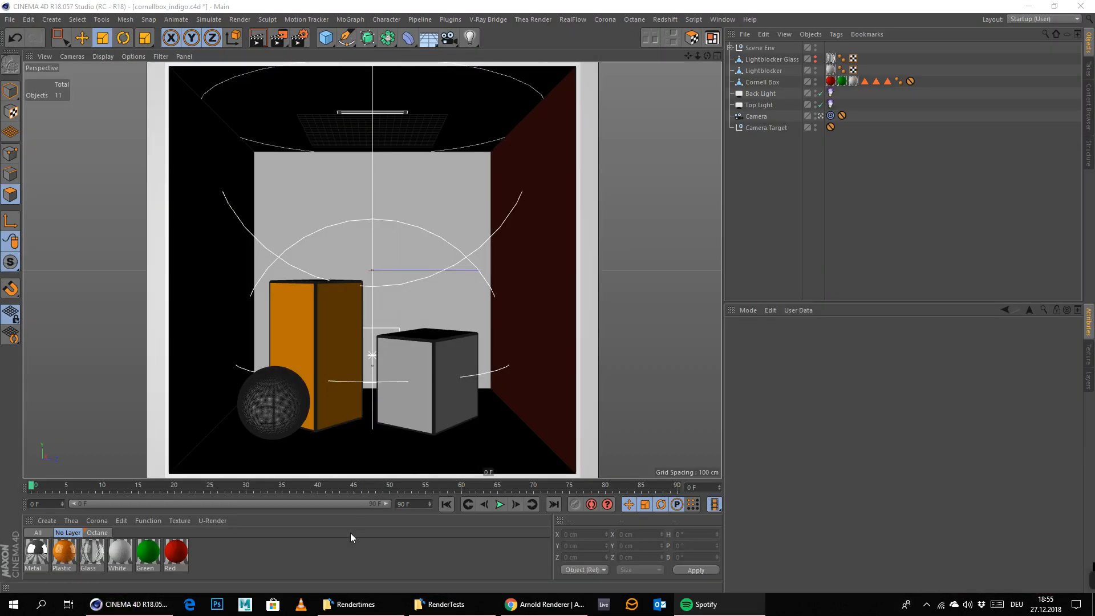
- Open the Rendertimes folder and compare the Indigo MLT BiDir renders of 2, 5 and 10 minutes in the photo viewer
{"action": "left_click", "coordinate": [439, 607]}
{"action": "left_click", "coordinate": [439, 607]}
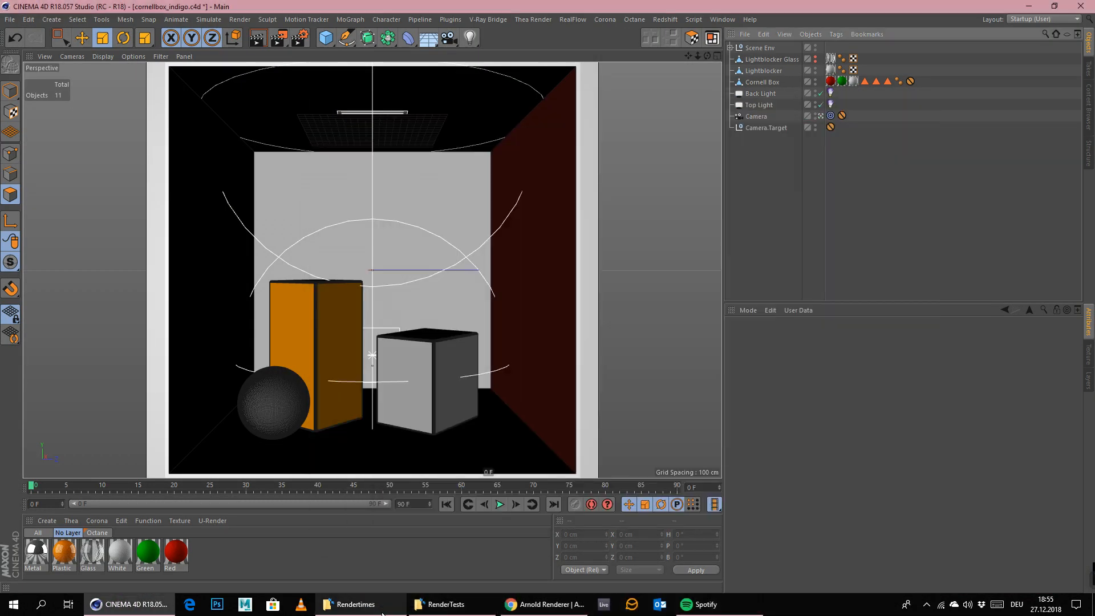
{"action": "left_click", "coordinate": [356, 604]}
{"action": "left_click", "coordinate": [413, 165]}
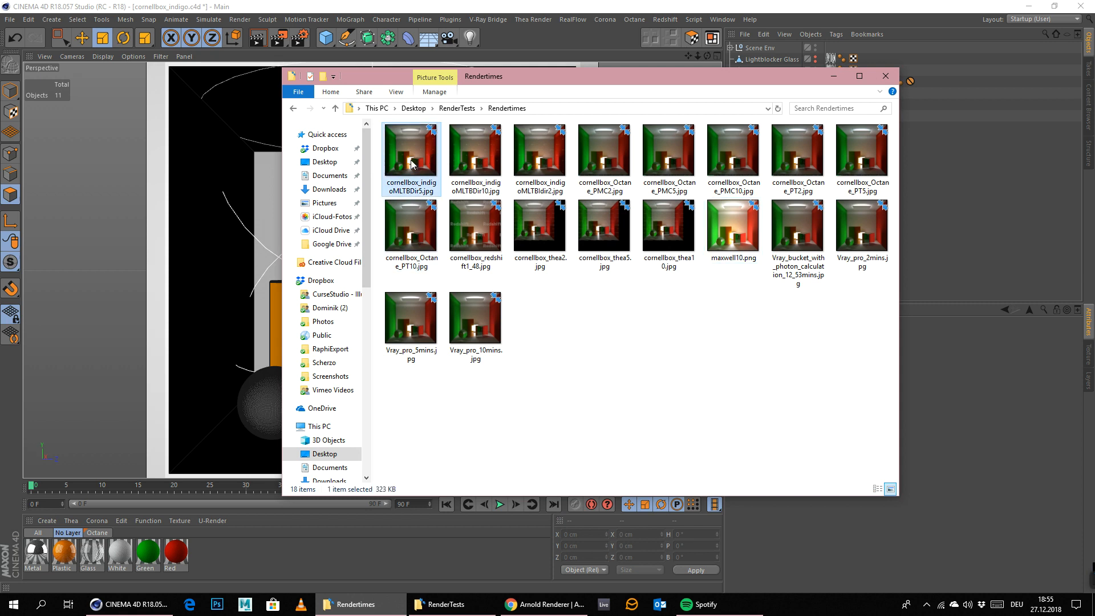
{"action": "left_click", "coordinate": [483, 155]}
{"action": "left_click", "coordinate": [534, 158]}
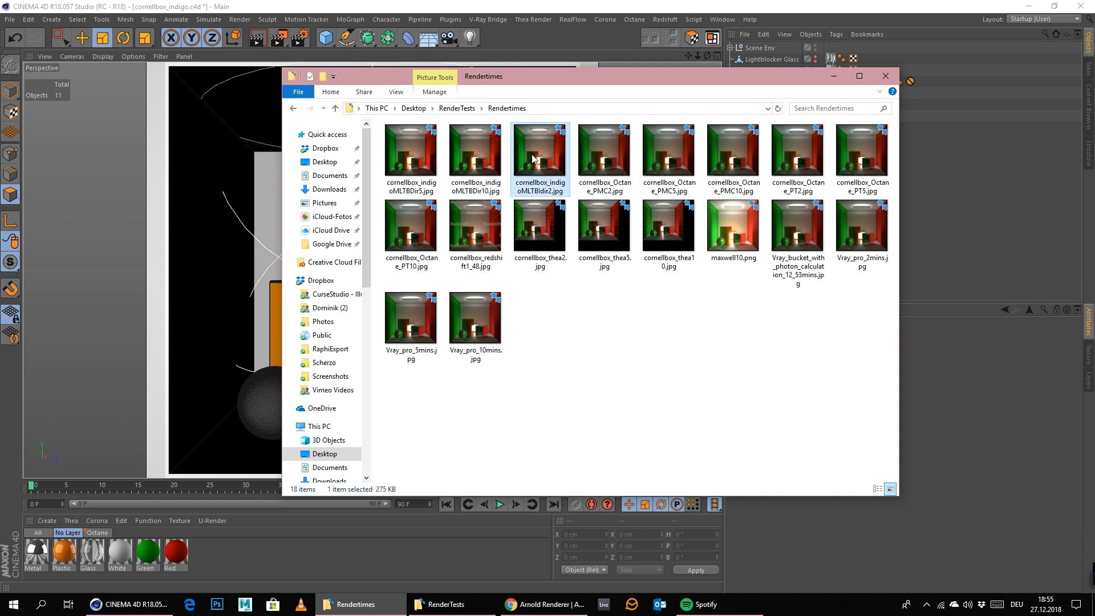
{"action": "double_click", "coordinate": [543, 163]}
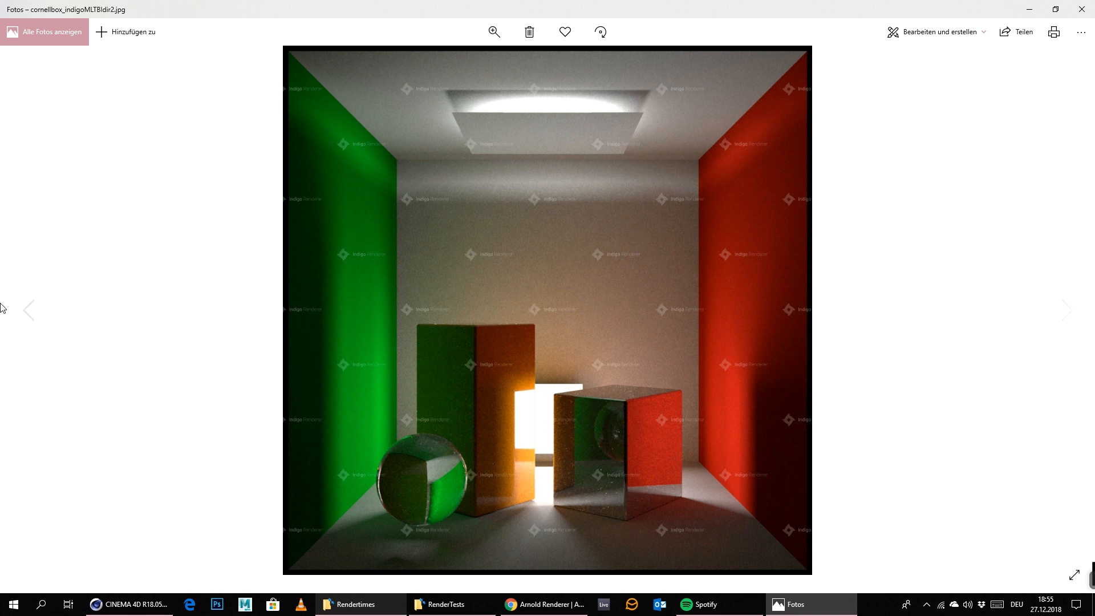
{"action": "left_click", "coordinate": [29, 312]}
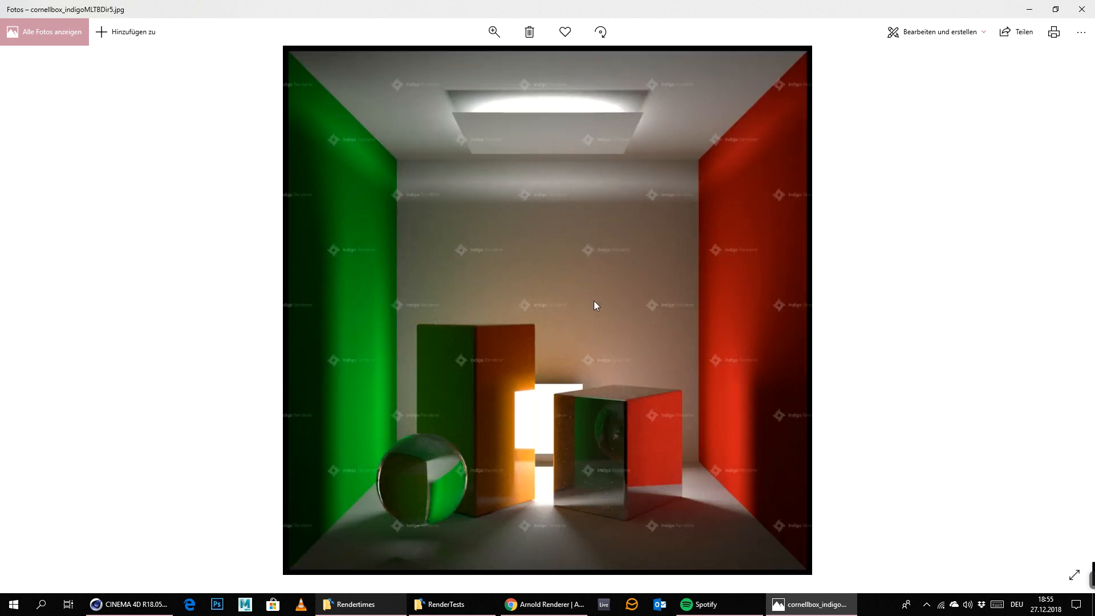
{"action": "left_click", "coordinate": [1067, 311]}
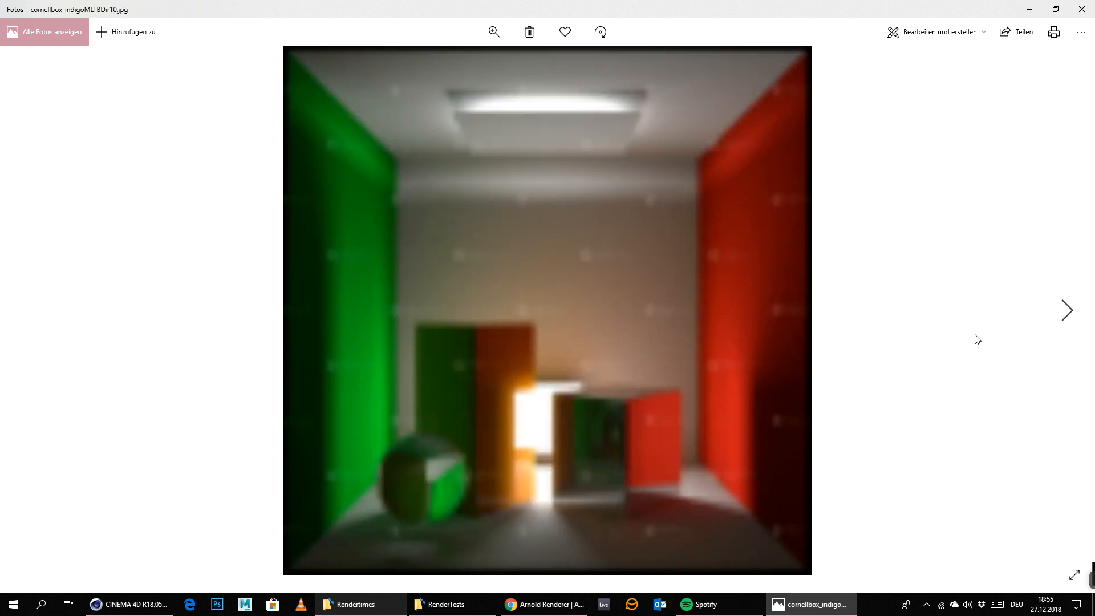
- Examine the 10-minute Indigo MLT BiDir render up close, then close the image and put the folder window away
{"action": "scroll", "coordinate": [676, 467], "scroll_direction": "up", "scroll_amount": 3}
{"action": "left_click_drag", "start_coordinate": [574, 496], "coordinate": [764, 432]}
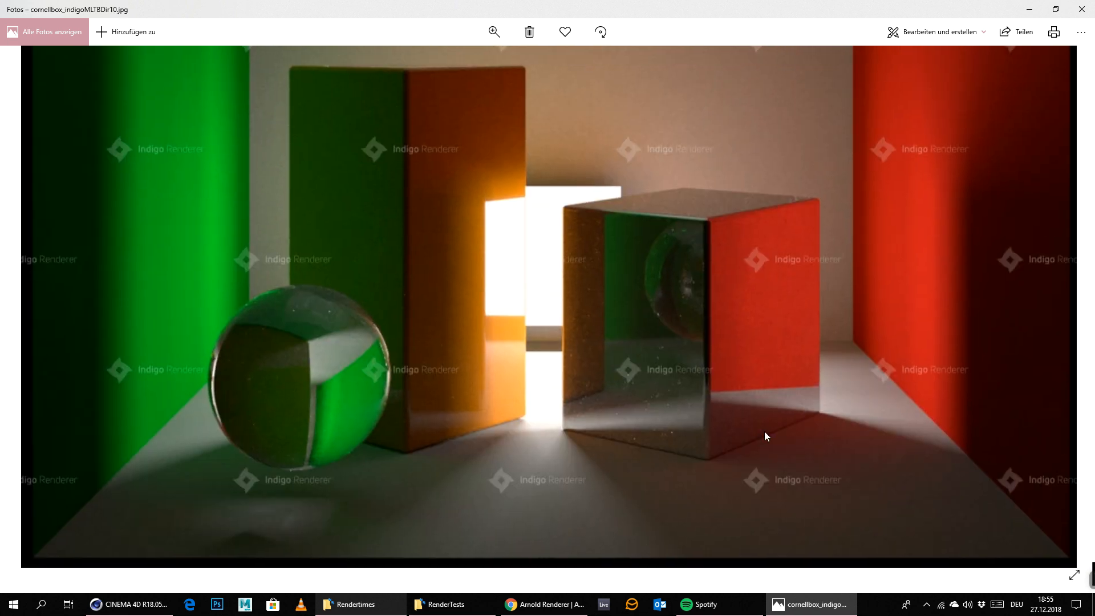
{"action": "left_click_drag", "start_coordinate": [631, 233], "coordinate": [638, 484]}
{"action": "mouse_move", "coordinate": [662, 95]}
{"action": "left_mouse_down"}
{"action": "mouse_move", "coordinate": [665, 241]}
{"action": "mouse_move", "coordinate": [590, 475]}
{"action": "mouse_move", "coordinate": [504, 78]}
{"action": "left_mouse_up"}
{"action": "left_click_drag", "start_coordinate": [547, 362], "coordinate": [577, 237]}
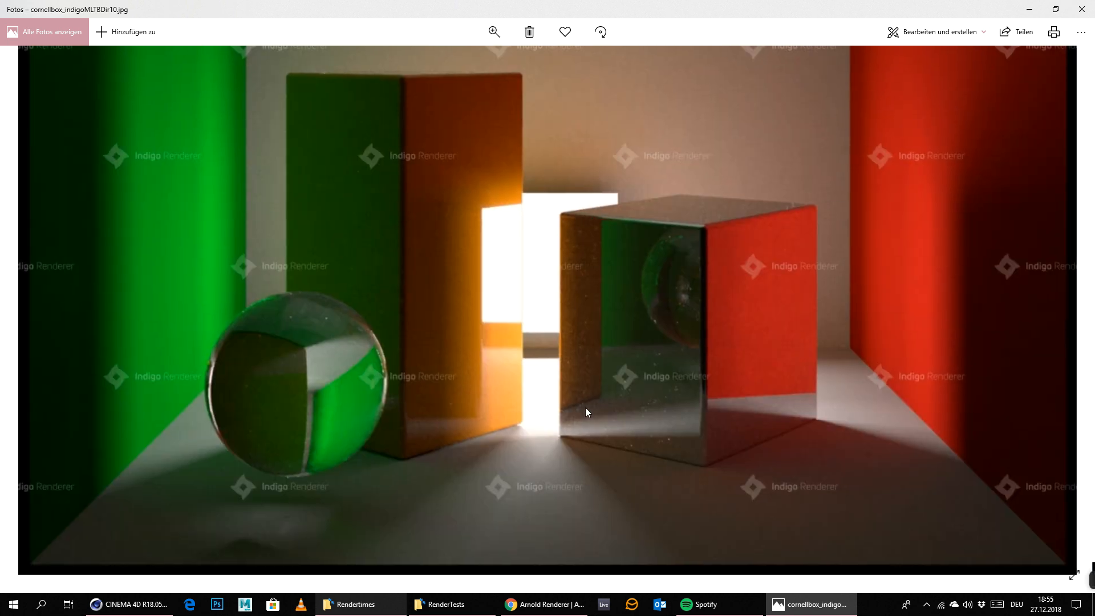
{"action": "scroll", "coordinate": [707, 302], "scroll_direction": "down", "scroll_amount": 3}
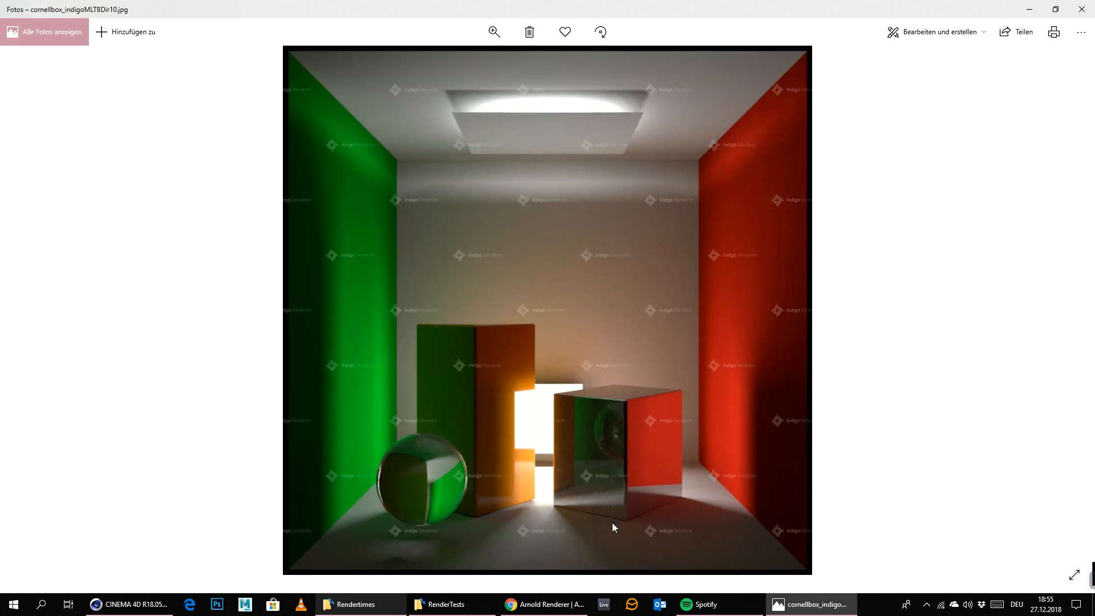
{"action": "left_click", "coordinate": [1082, 9]}
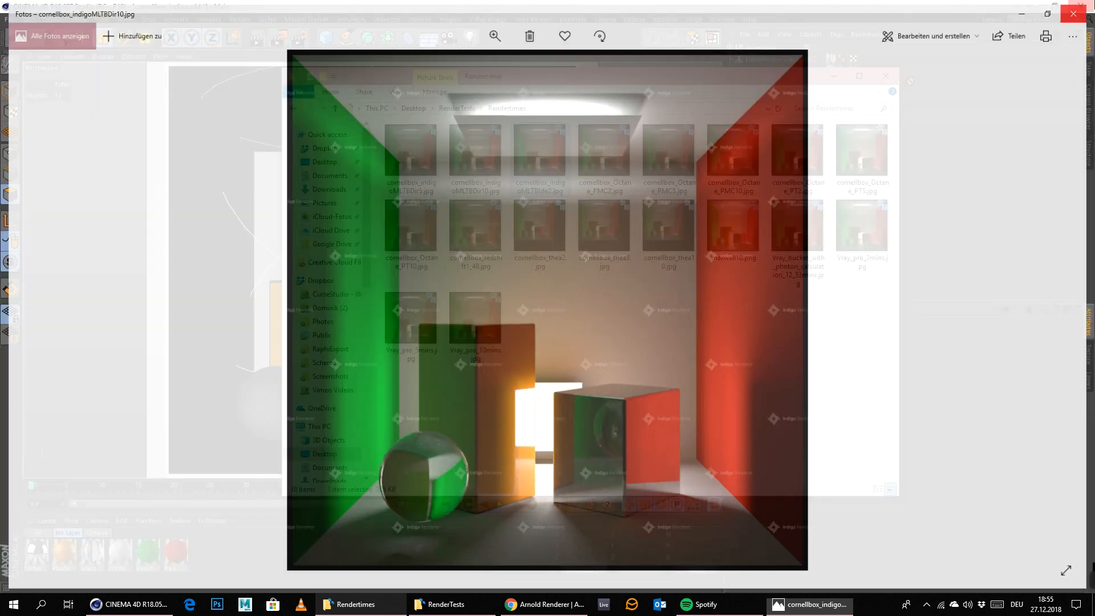
{"action": "left_click", "coordinate": [834, 73]}
- Enable OpenCL rendering in the Indigo Renderer settings and close the render settings
{"action": "left_click", "coordinate": [299, 38]}
{"action": "left_click", "coordinate": [462, 267]}
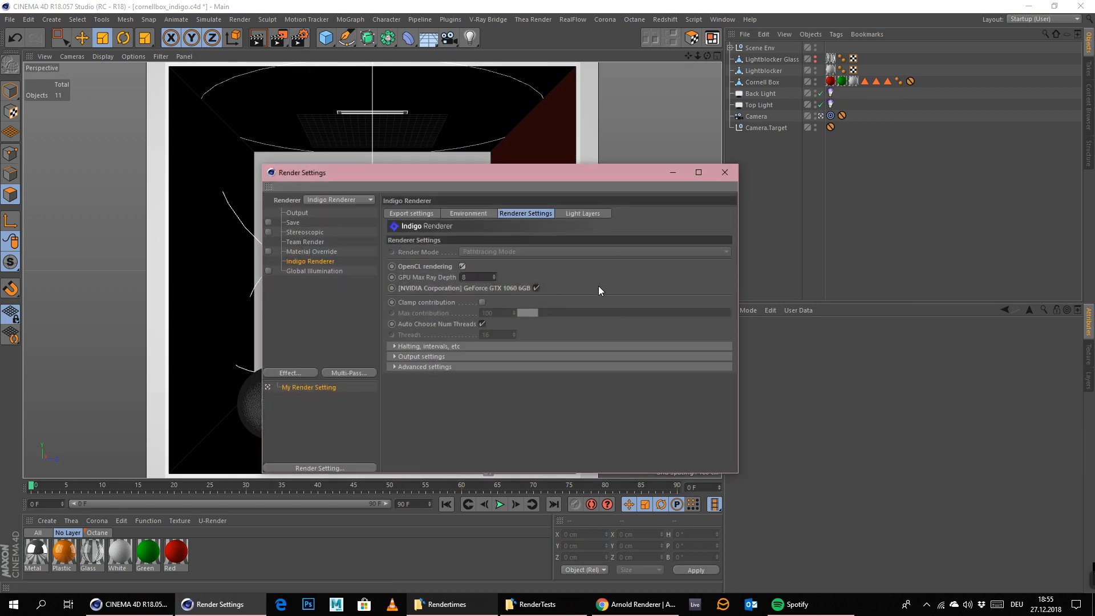
{"action": "left_click", "coordinate": [725, 173]}
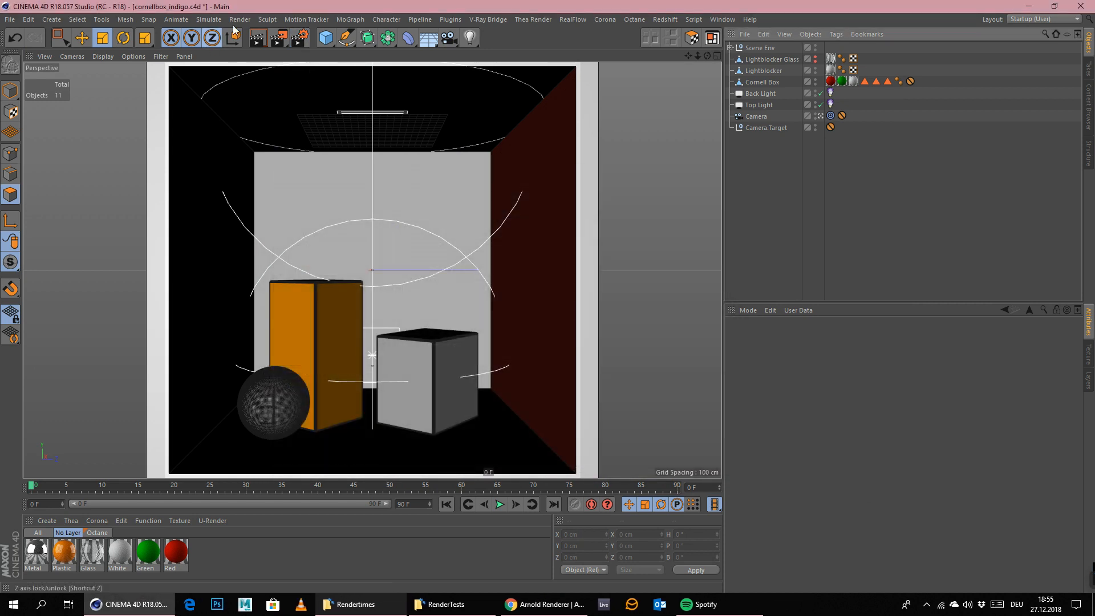
- Render the Indigo scene with OpenCL to the Picture Viewer and check the noise in the developing image
{"action": "left_click", "coordinate": [240, 19]}
{"action": "left_click", "coordinate": [268, 77]}
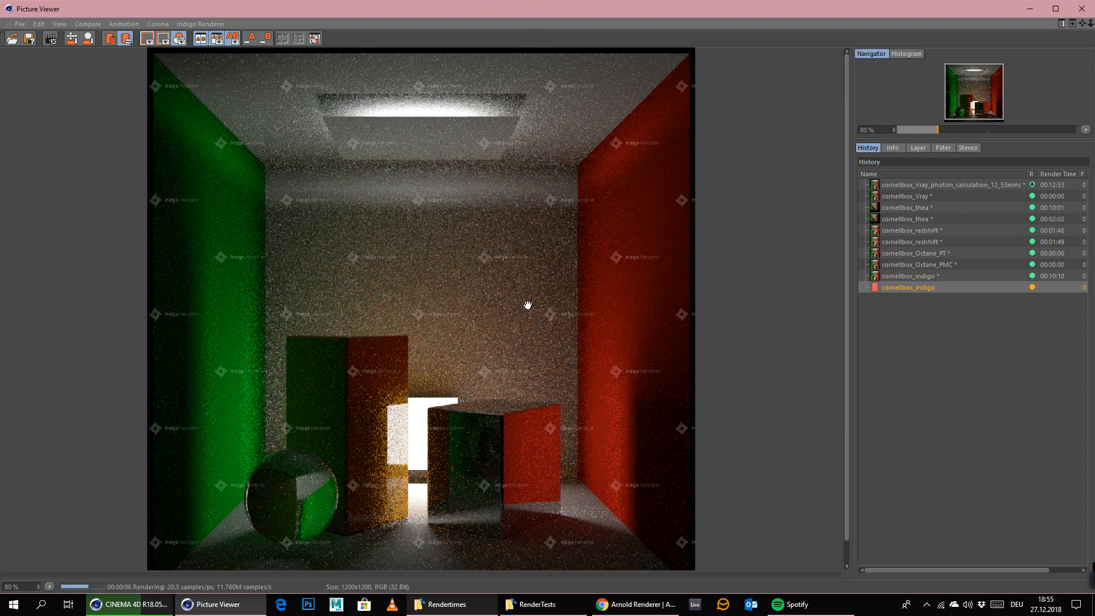
{"action": "scroll", "coordinate": [525, 382], "scroll_direction": "up", "scroll_amount": 1}
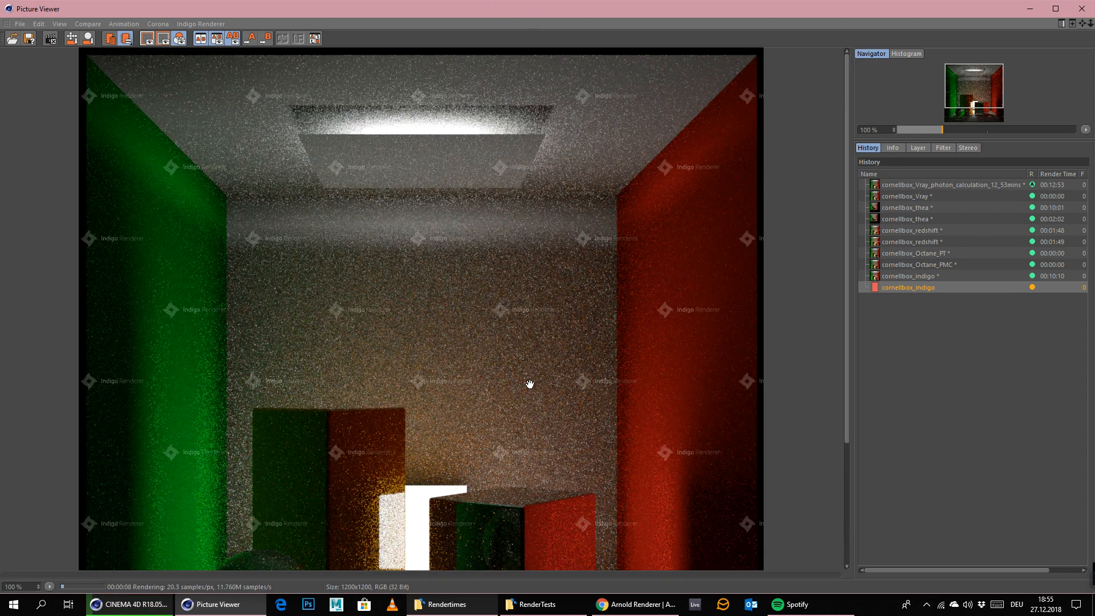
{"action": "scroll", "coordinate": [527, 383], "scroll_direction": "down", "scroll_amount": 1}
{"action": "mouse_move", "coordinate": [1040, 580]}
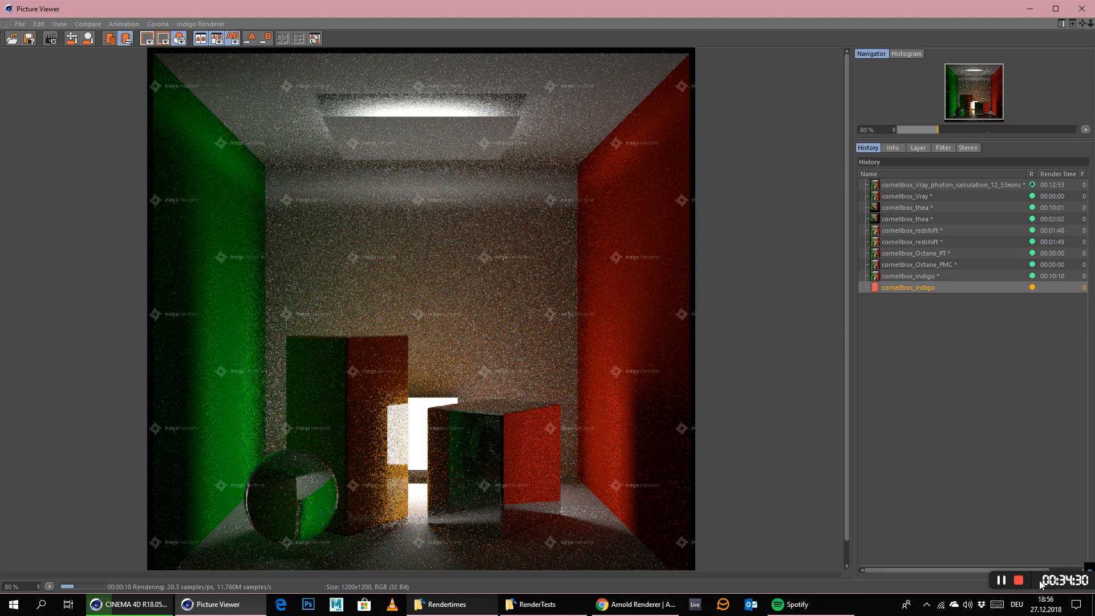
{"action": "left_click", "coordinate": [936, 580]}
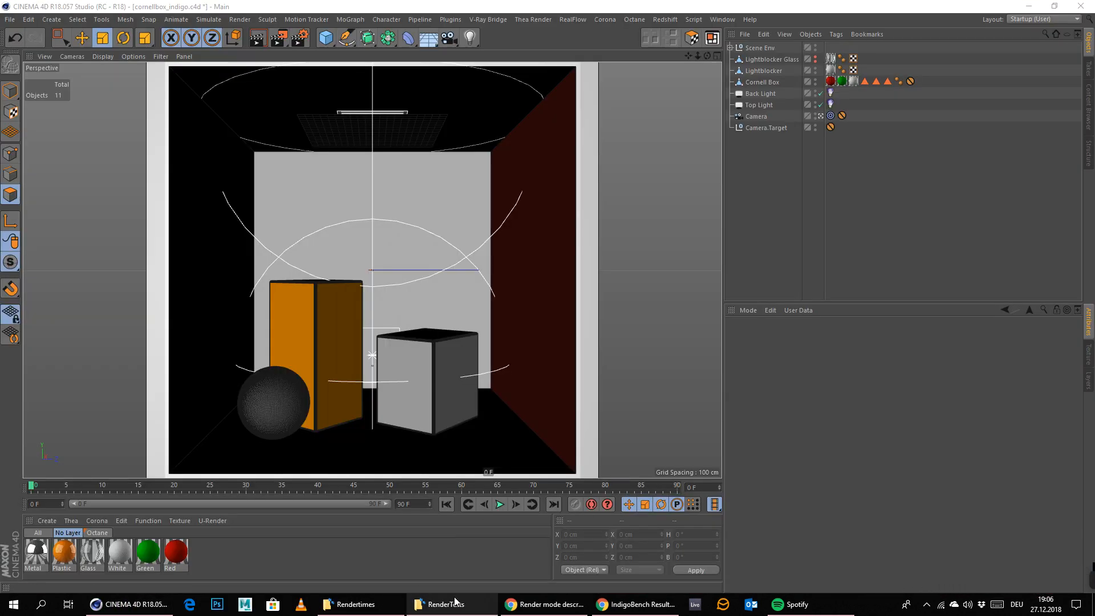
- Open cornellbox_indigo_OpenCL2.jpg from the Rendertimes folder and compare it with the OpenCL5 and OpenCL10 renders
{"action": "left_click", "coordinate": [360, 604]}
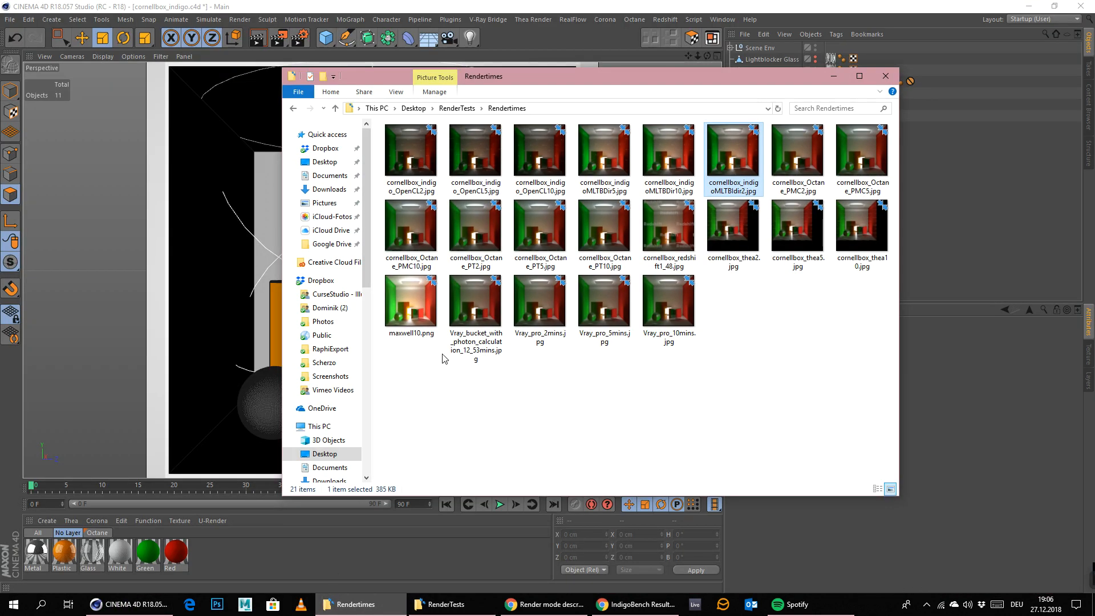
{"action": "double_click", "coordinate": [423, 157]}
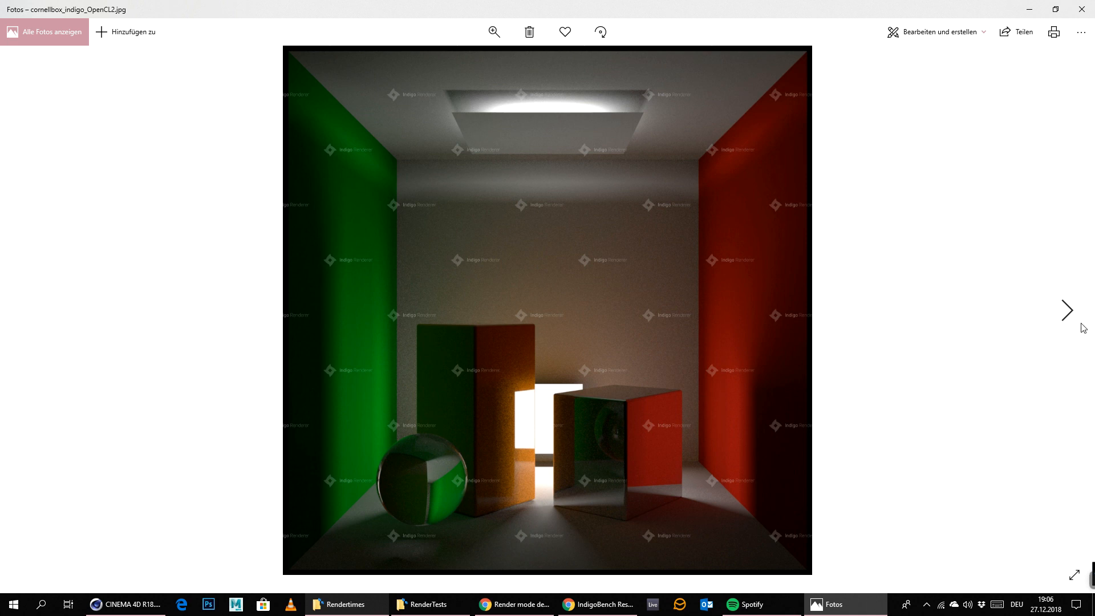
{"action": "left_click", "coordinate": [1067, 311]}
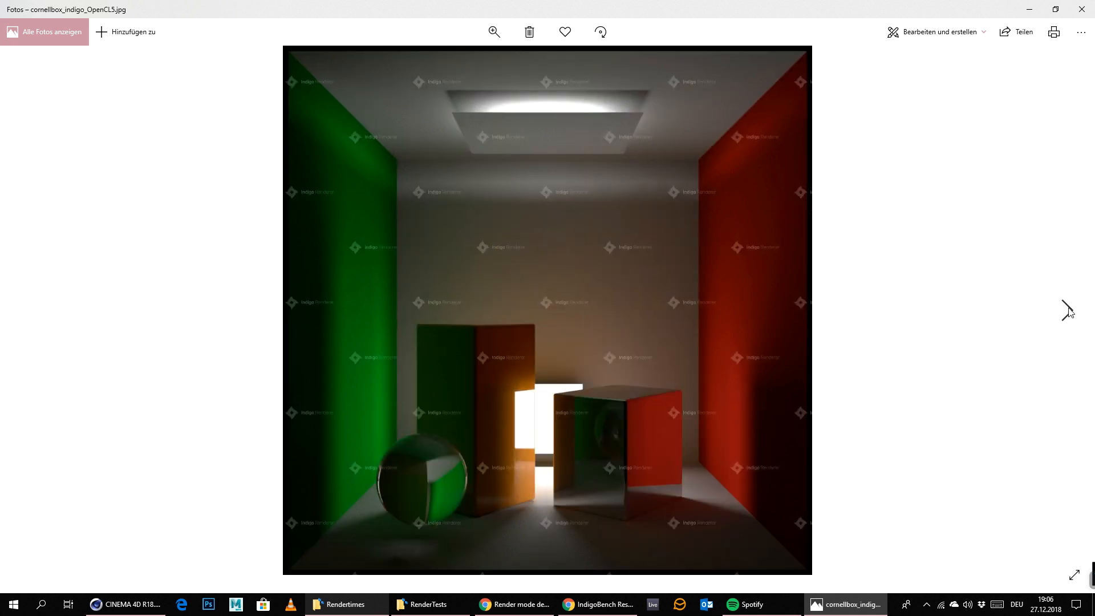
{"action": "left_click", "coordinate": [1067, 310]}
- Examine the boxes, glass sphere and back wall of the Indigo OpenCL10 render up close
{"action": "double_click", "coordinate": [577, 420]}
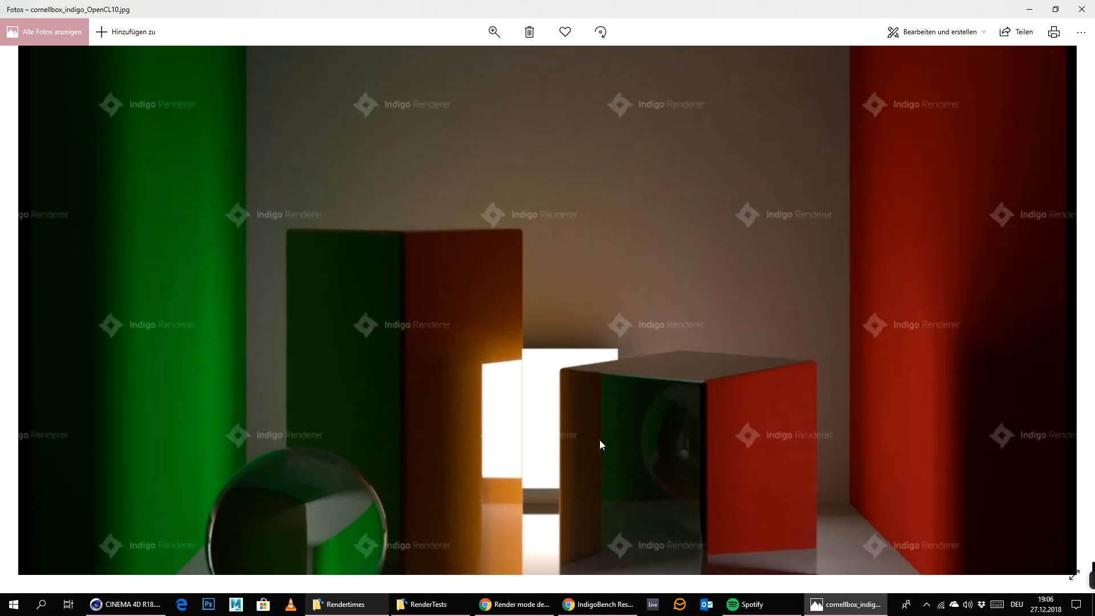
{"action": "left_click_drag", "start_coordinate": [600, 440], "coordinate": [631, 246]}
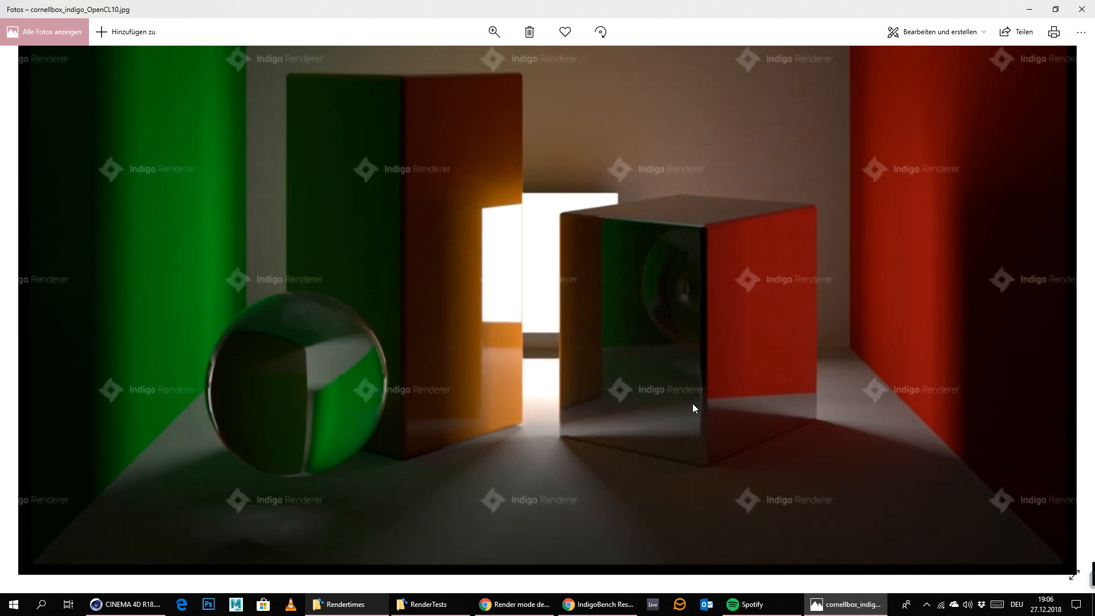
{"action": "left_click_drag", "start_coordinate": [520, 152], "coordinate": [569, 435]}
{"action": "double_click", "coordinate": [474, 341]}
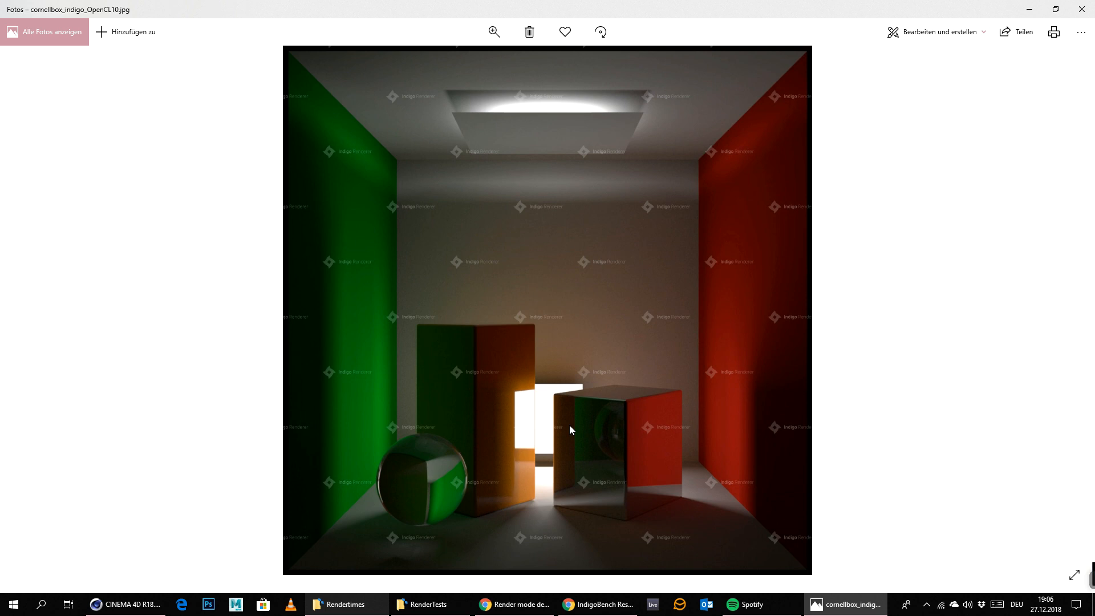
{"action": "double_click", "coordinate": [636, 304]}
{"action": "double_click", "coordinate": [609, 257]}
- Switch to the IndigoBench results in the browser and examine the first page of single-GPU scores
{"action": "left_click", "coordinate": [599, 605]}
{"action": "scroll", "coordinate": [422, 320], "scroll_direction": "down", "scroll_amount": 5}
{"action": "left_click", "coordinate": [227, 308]}
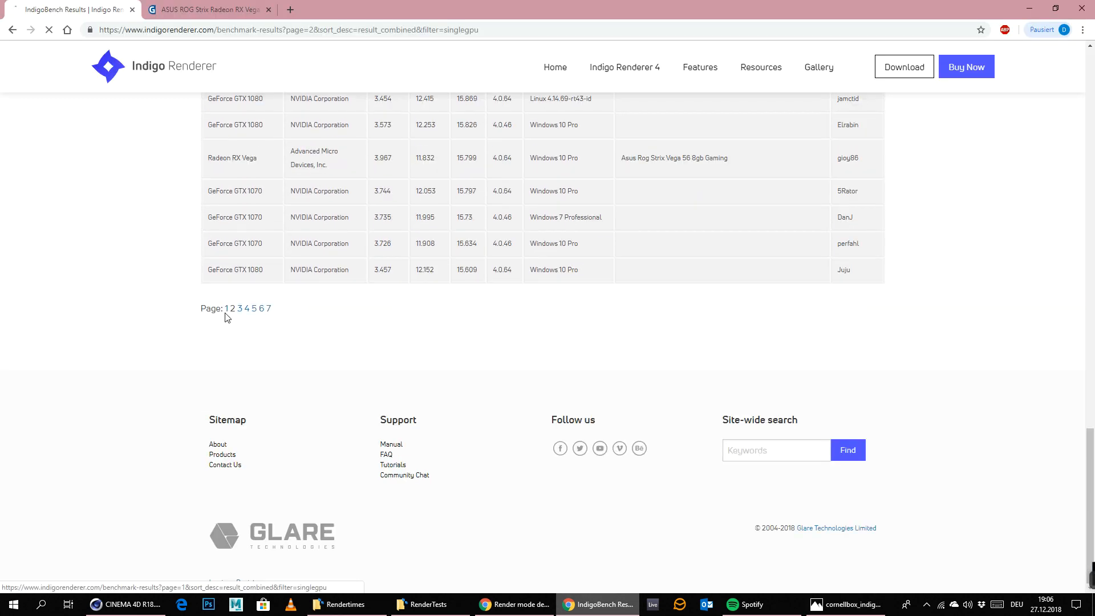
{"action": "scroll", "coordinate": [521, 205], "scroll_direction": "down", "scroll_amount": 3}
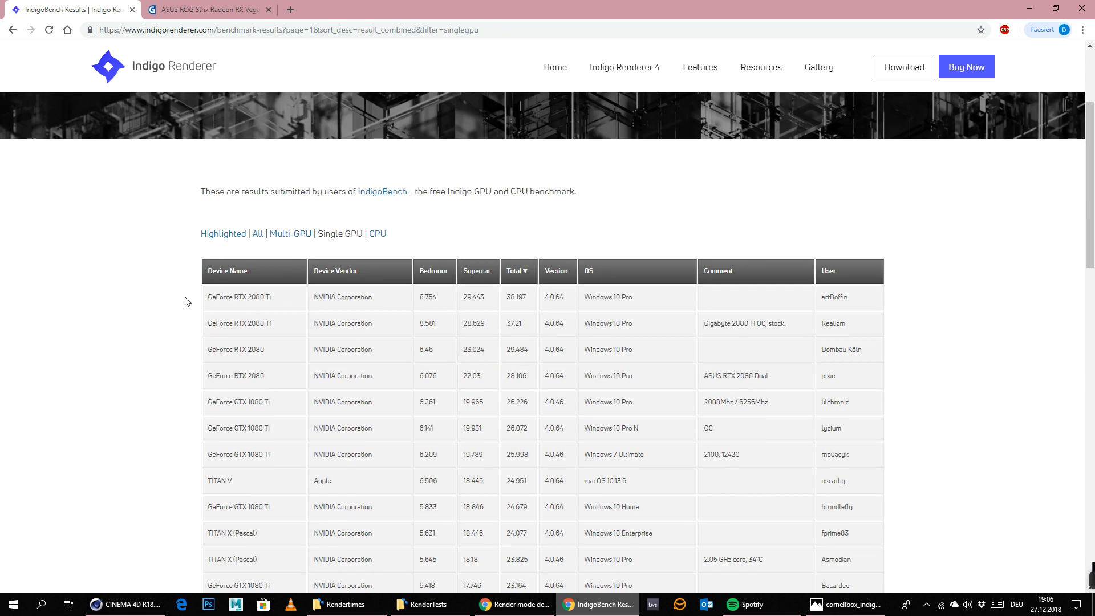
{"action": "left_click_drag", "start_coordinate": [225, 297], "coordinate": [309, 303]}
{"action": "left_click", "coordinate": [423, 297]}
{"action": "scroll", "coordinate": [414, 304], "scroll_direction": "down", "scroll_amount": 15}
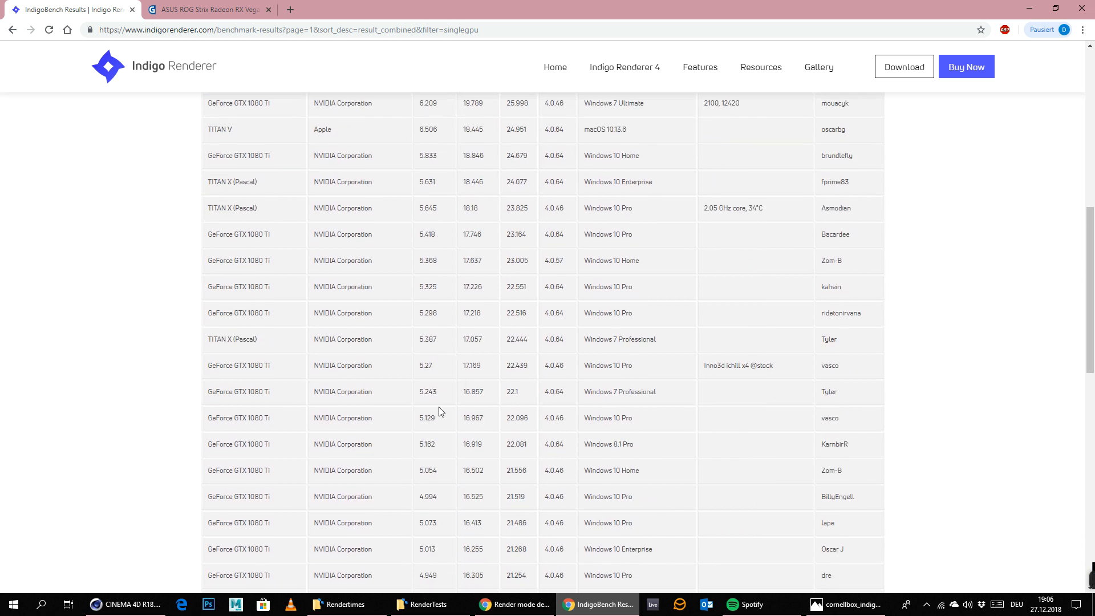
{"action": "scroll", "coordinate": [432, 336], "scroll_direction": "up", "scroll_amount": 15}
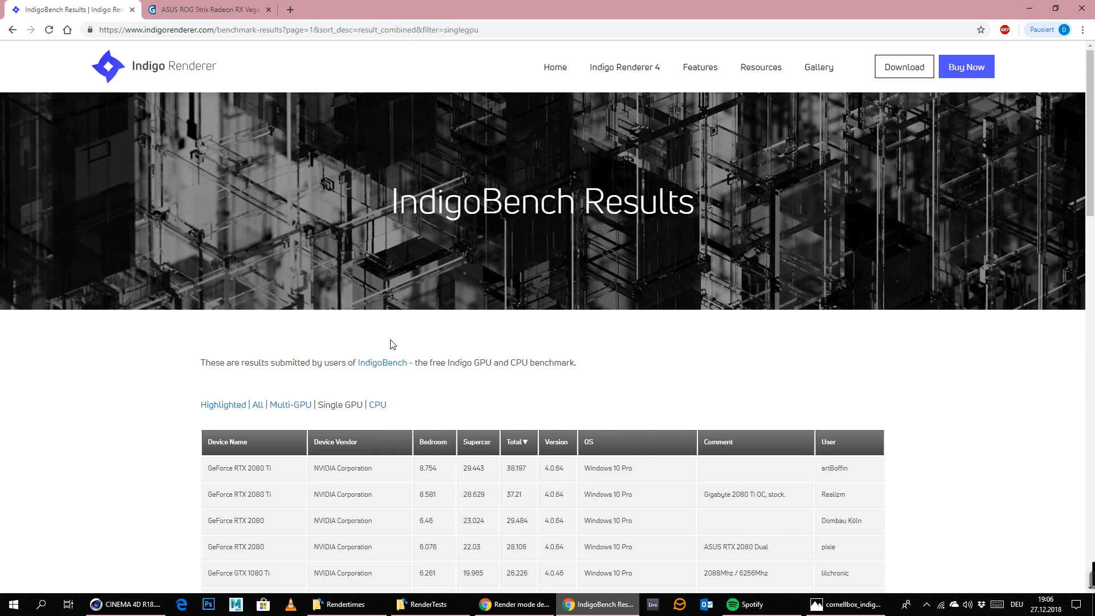
- Review the top single-GPU scores, close the Indigo OpenCL10 render and the Rendertimes folder view, and return to the Indigo scene in Cinema 4D
{"action": "scroll", "coordinate": [379, 374], "scroll_direction": "down", "scroll_amount": 3}
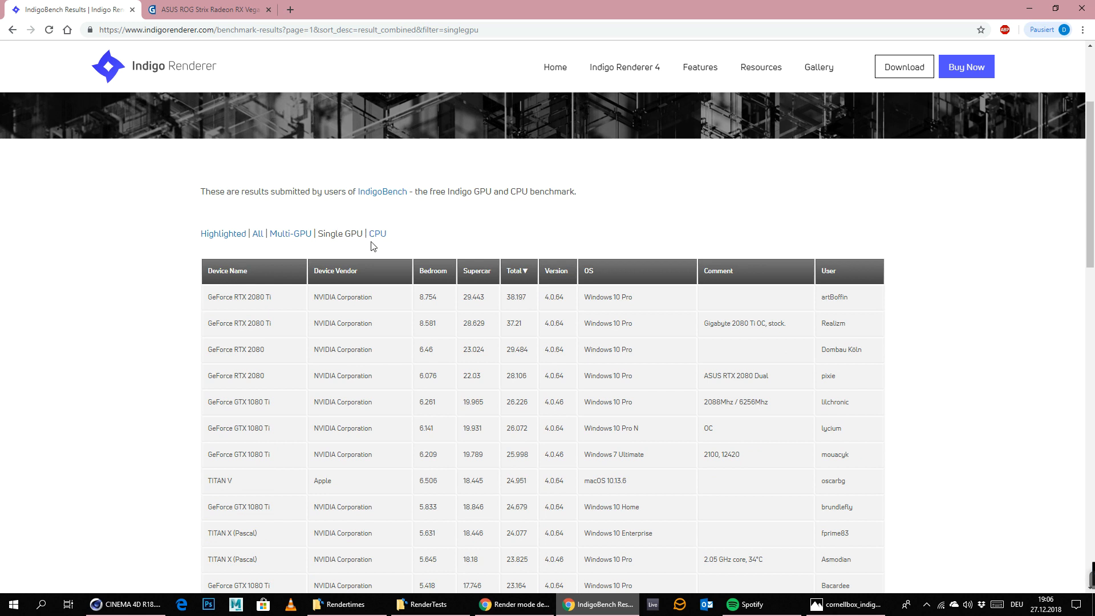
{"action": "scroll", "coordinate": [395, 266], "scroll_direction": "up", "scroll_amount": 1}
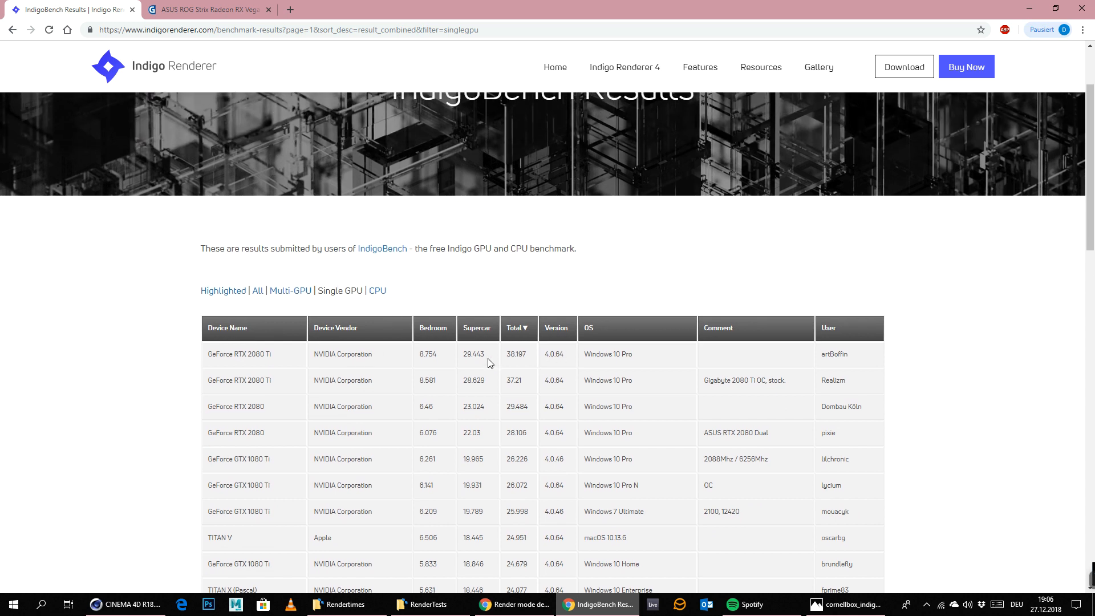
{"action": "scroll", "coordinate": [512, 326], "scroll_direction": "up", "scroll_amount": 2}
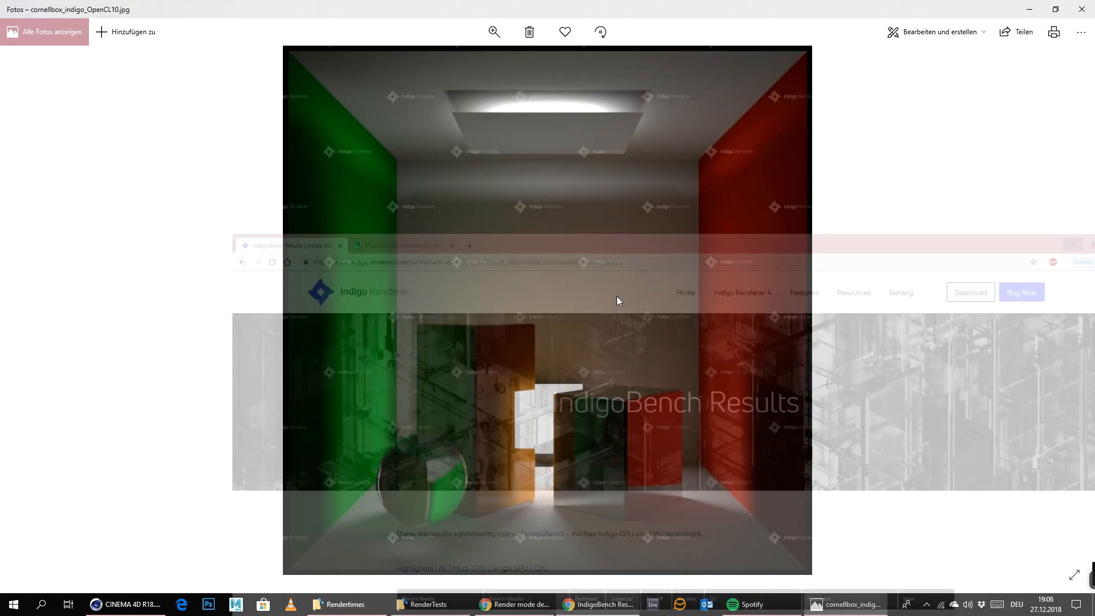
{"action": "key", "text": "alt+Tab"}
{"action": "left_click", "coordinate": [1082, 9]}
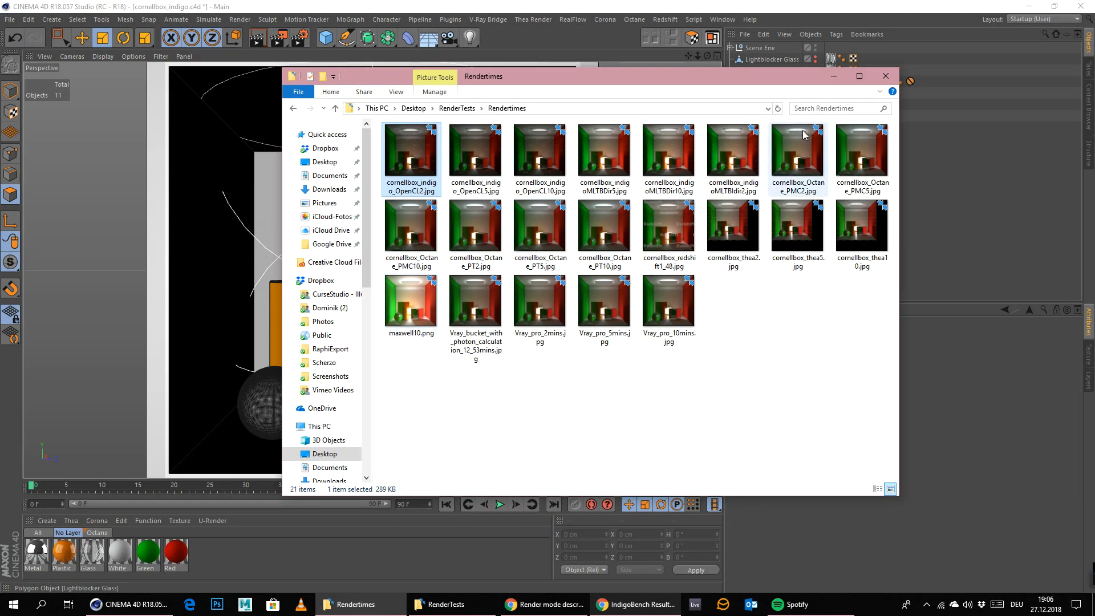
{"action": "left_click", "coordinate": [827, 78]}
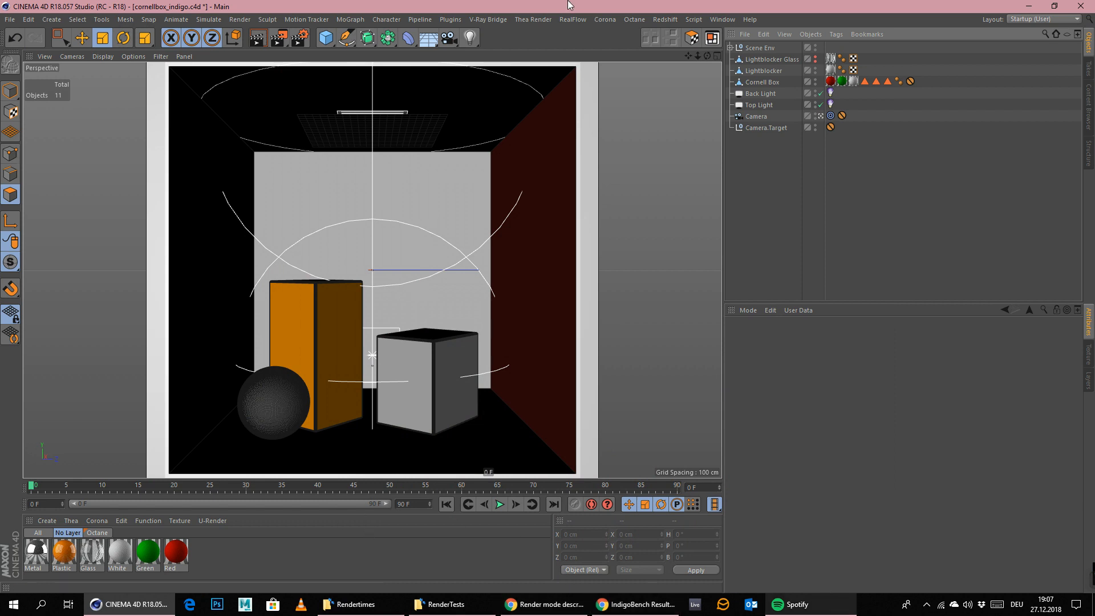
{"action": "left_click", "coordinate": [724, 22]}
{"action": "left_click", "coordinate": [717, 2]}
{"action": "mouse_move", "coordinate": [1034, 586]}
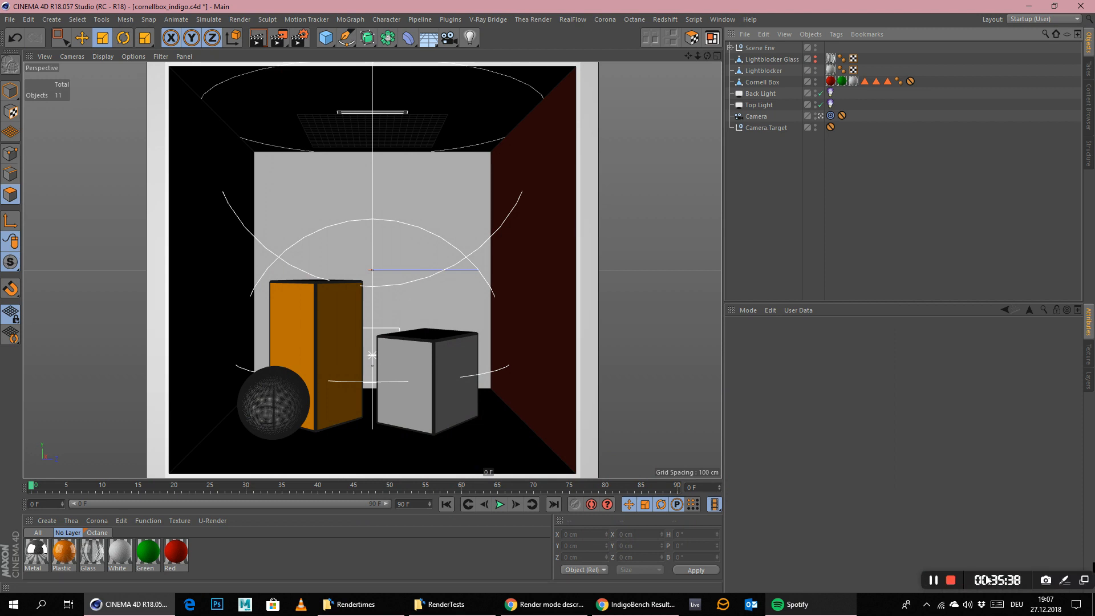
{"action": "left_click", "coordinate": [656, 612]}
{"action": "left_click", "coordinate": [656, 612]}
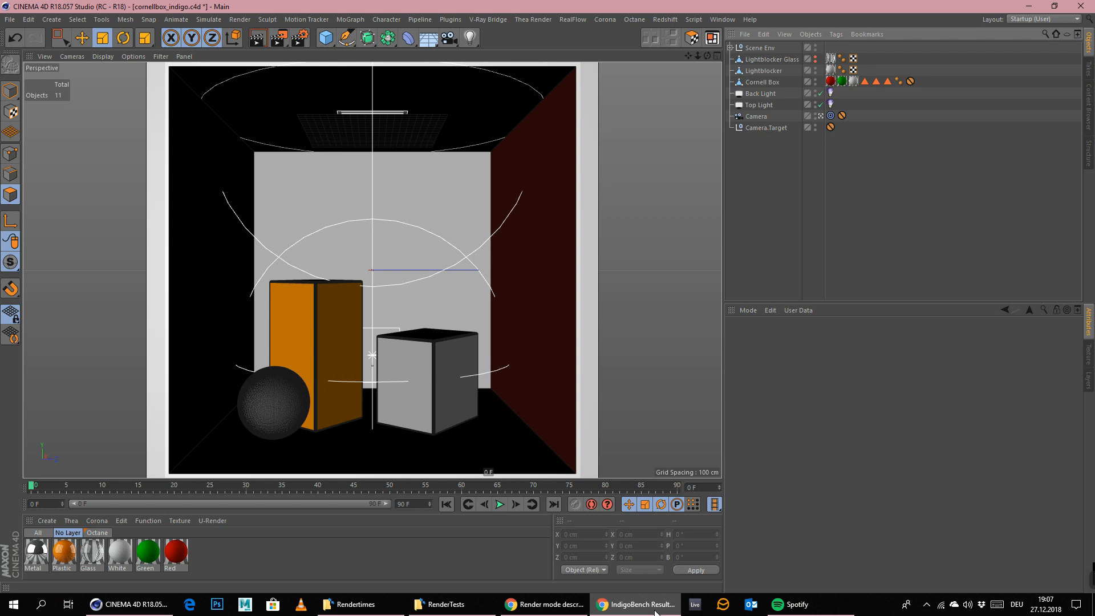
- Close the Indigo scene and open cornellbox_Corona.c4d from the RenderTests folder
{"action": "left_click", "coordinate": [439, 606]}
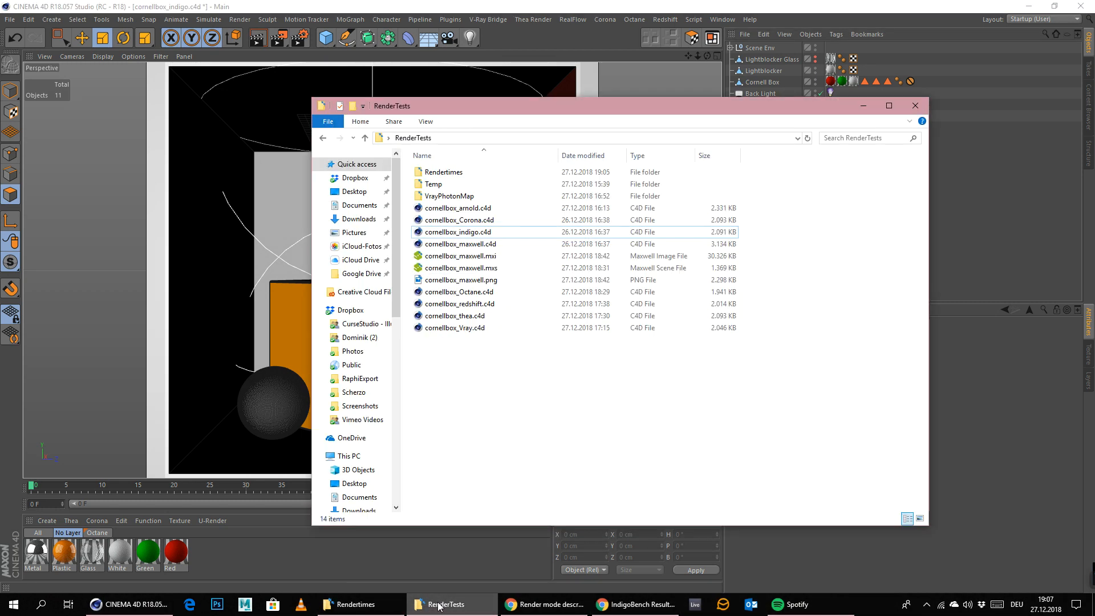
{"action": "left_click", "coordinate": [3, 26]}
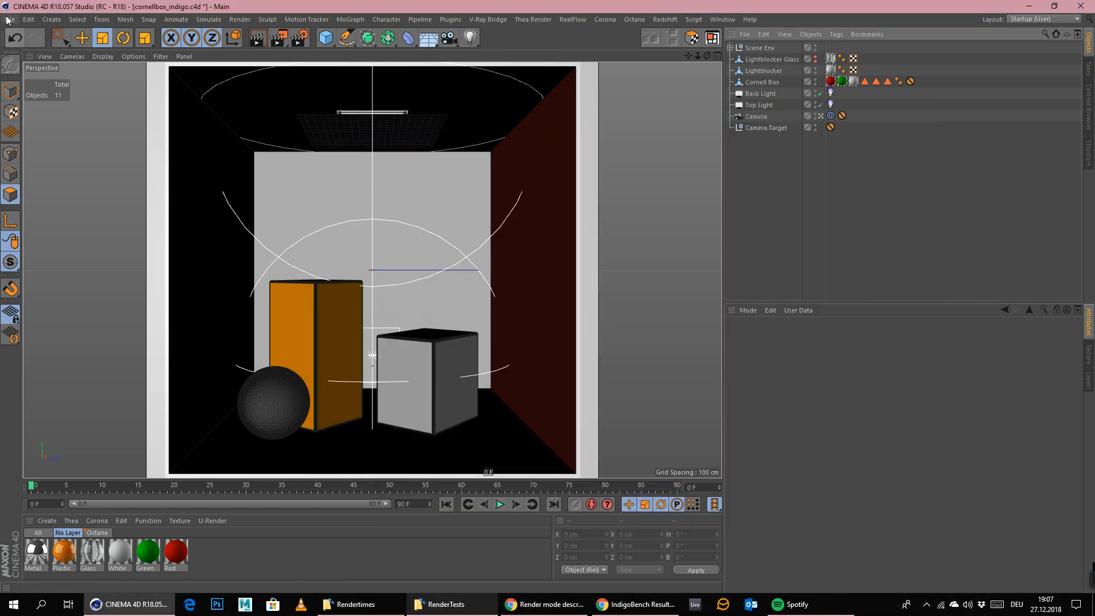
{"action": "left_click", "coordinate": [7, 23]}
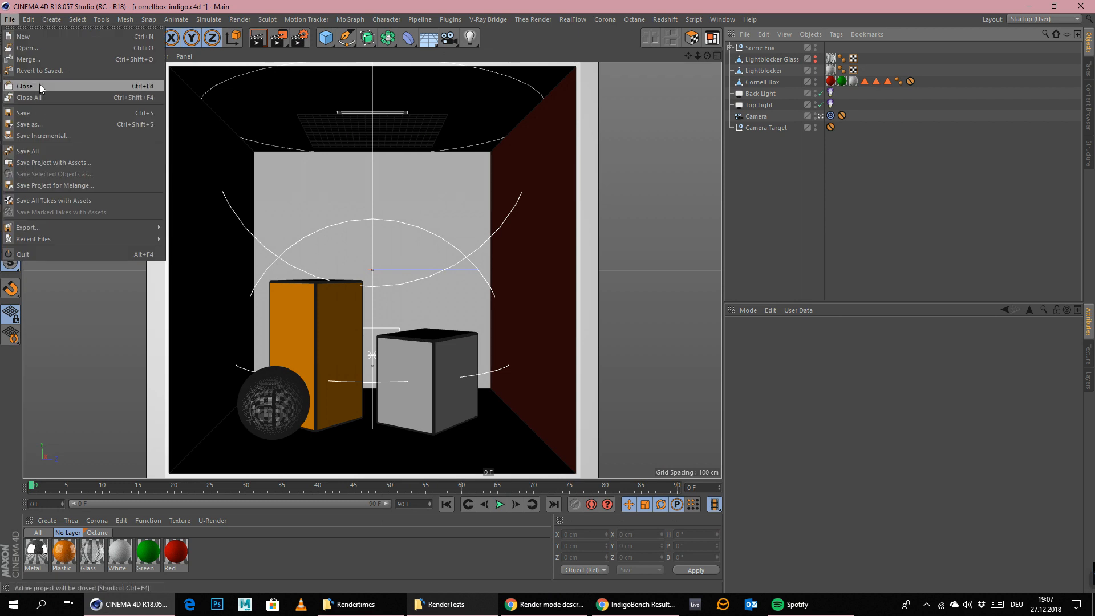
{"action": "left_click", "coordinate": [40, 86]}
{"action": "left_click", "coordinate": [514, 345]}
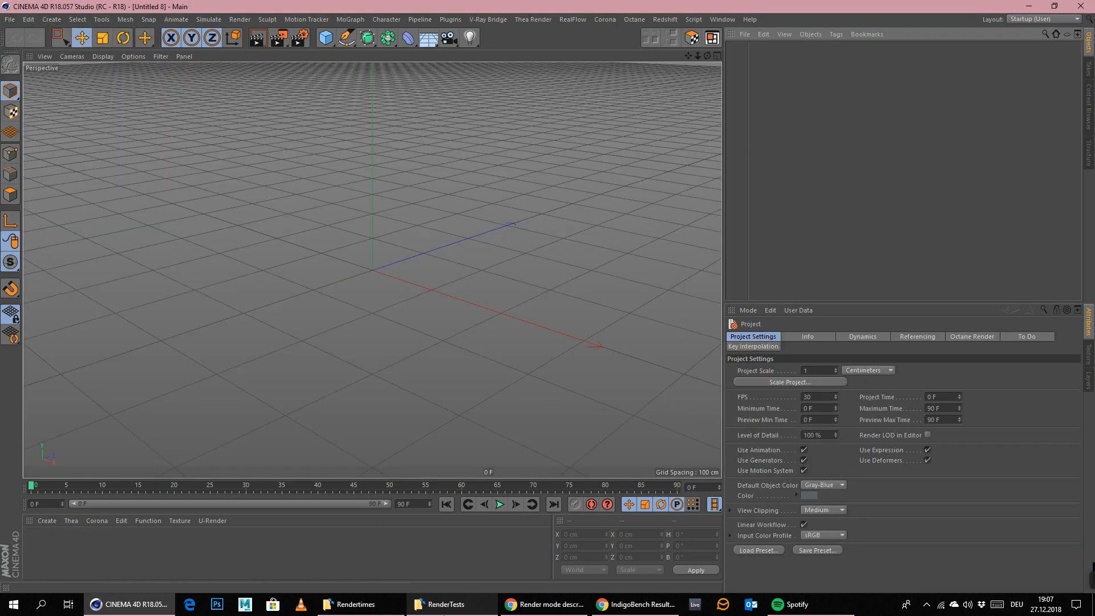
{"action": "key", "text": "alt+Tab"}
{"action": "double_click", "coordinate": [466, 221]}
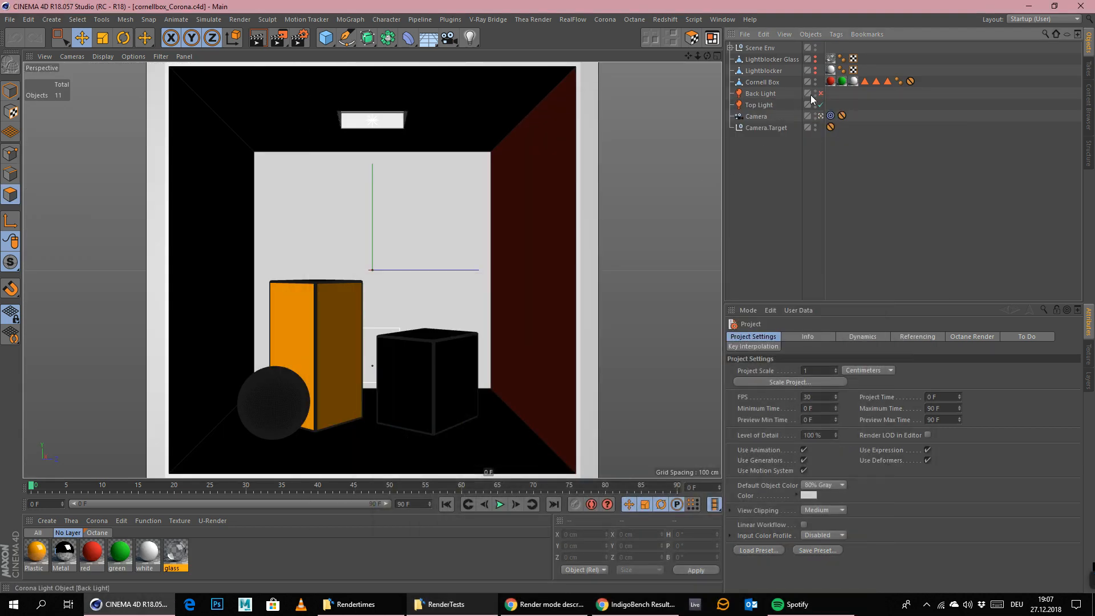
- Enable the Back Light and make the Lightblocker visible in the Corona scene
{"action": "left_click", "coordinate": [820, 94]}
{"action": "left_click", "coordinate": [816, 69]}
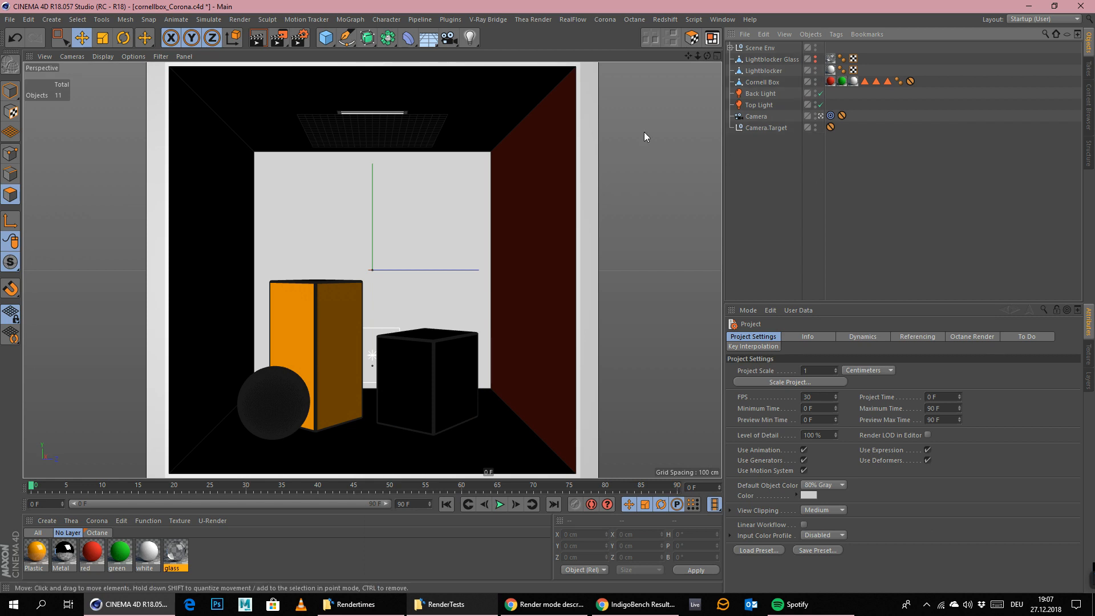
- Examine Corona's general render settings, including the progressive limits, global illumination solver and denoising mode
{"action": "left_click", "coordinate": [235, 19]}
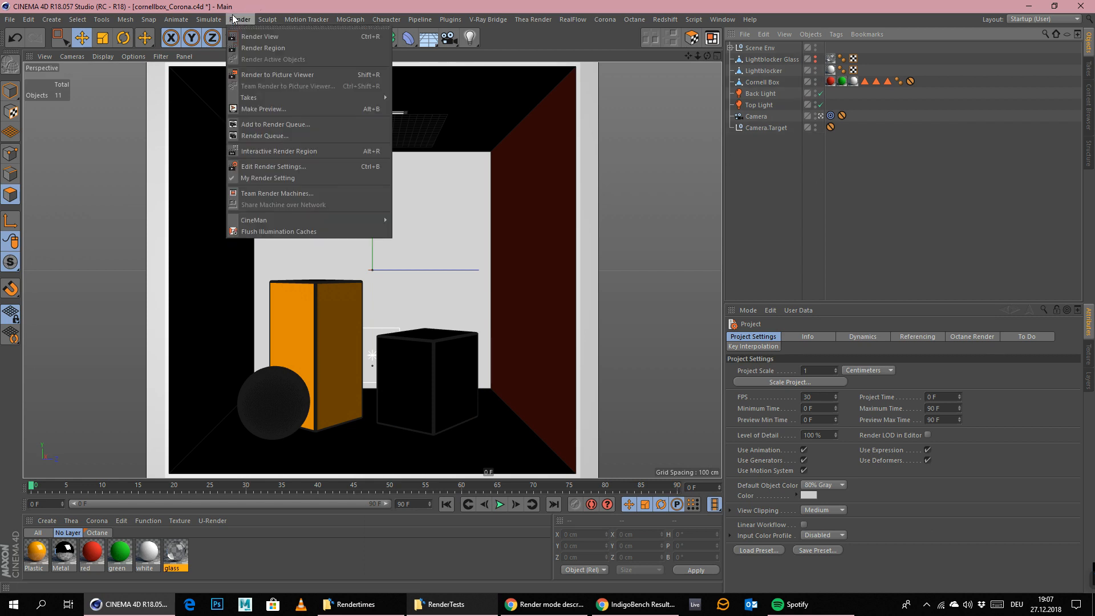
{"action": "left_click", "coordinate": [293, 3]}
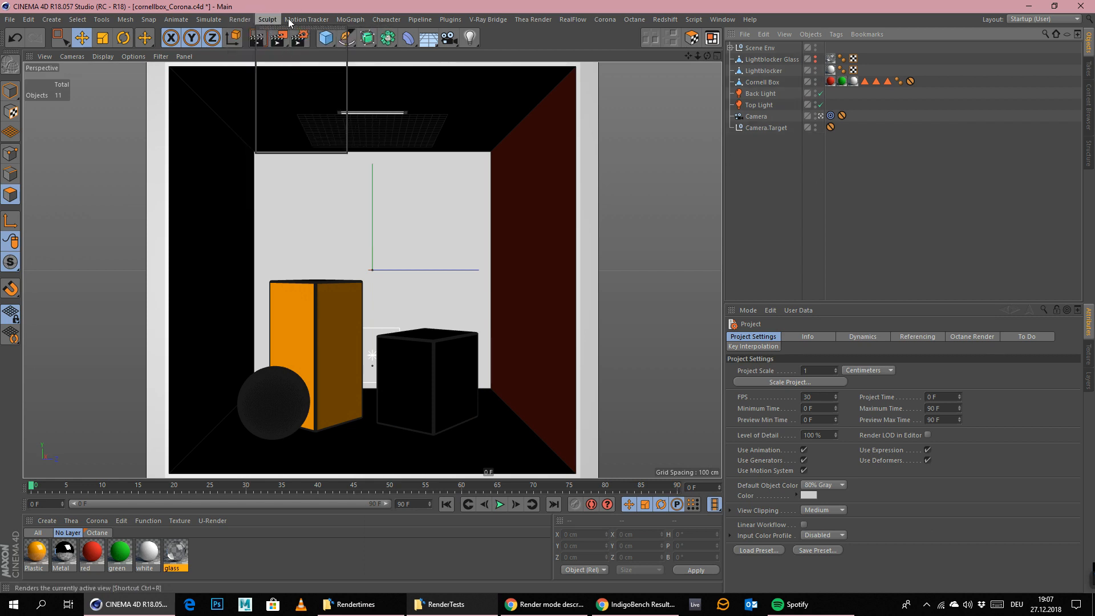
{"action": "left_click", "coordinate": [293, 39]}
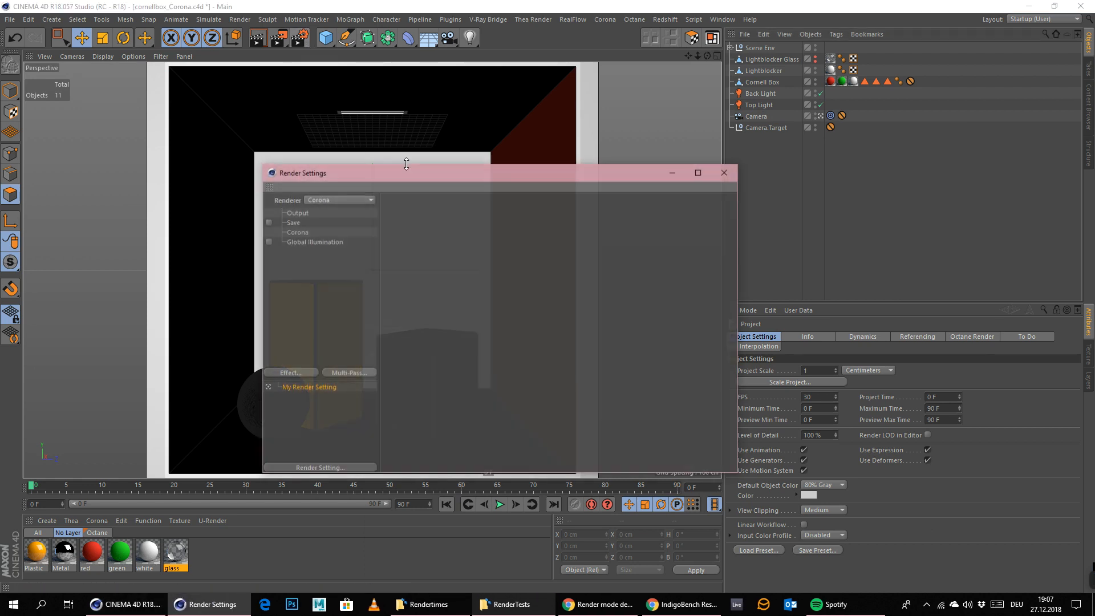
{"action": "left_click", "coordinate": [300, 232]}
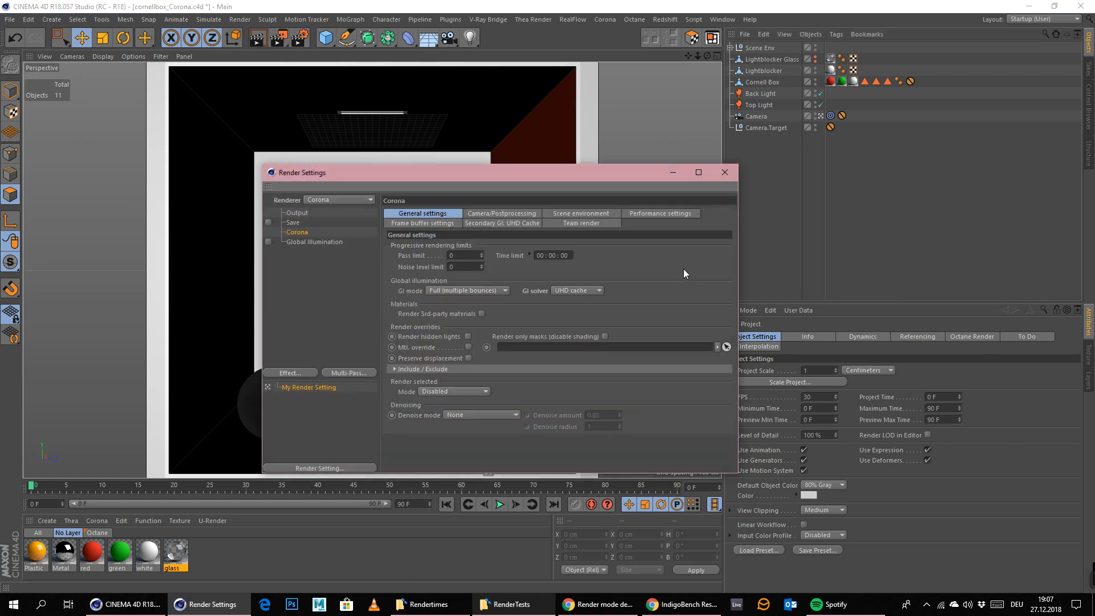
{"action": "left_click", "coordinate": [725, 172]}
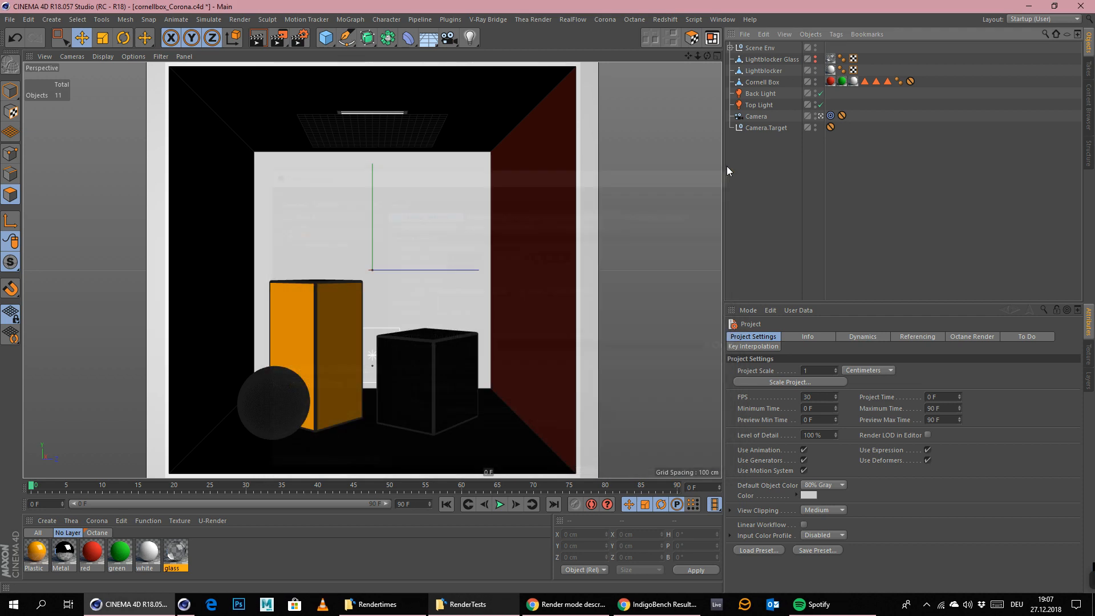
- Render the Corona scene to the Picture Viewer and rename its history entry cornellbox_Corona_UHD
{"action": "left_click", "coordinate": [240, 19]}
{"action": "left_click", "coordinate": [254, 74]}
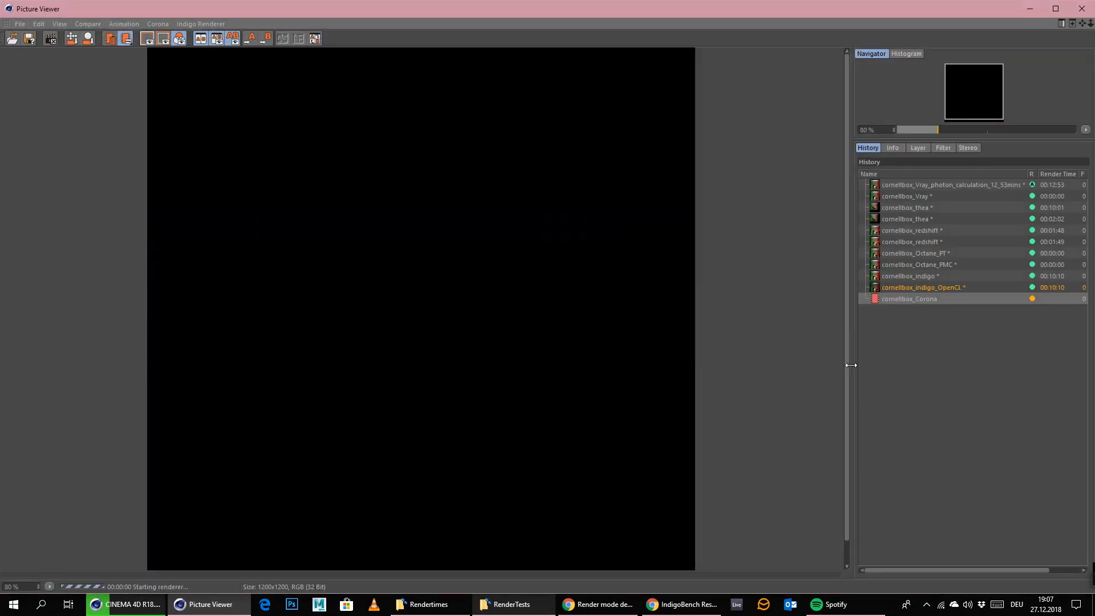
{"action": "double_click", "coordinate": [944, 299]}
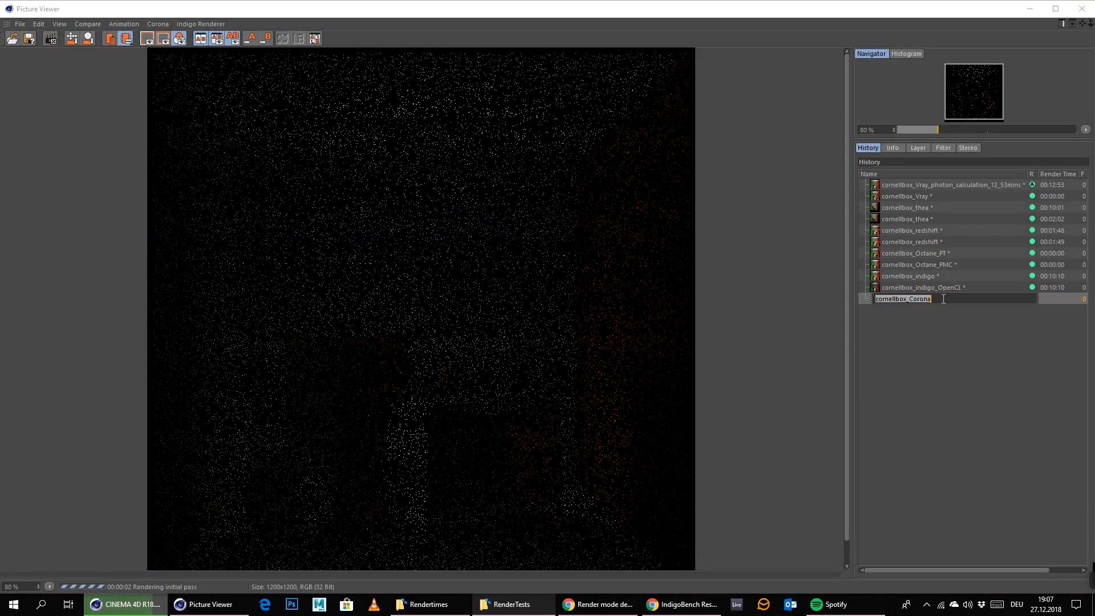
{"action": "left_click", "coordinate": [944, 298]}
{"action": "type", "text": "_"}
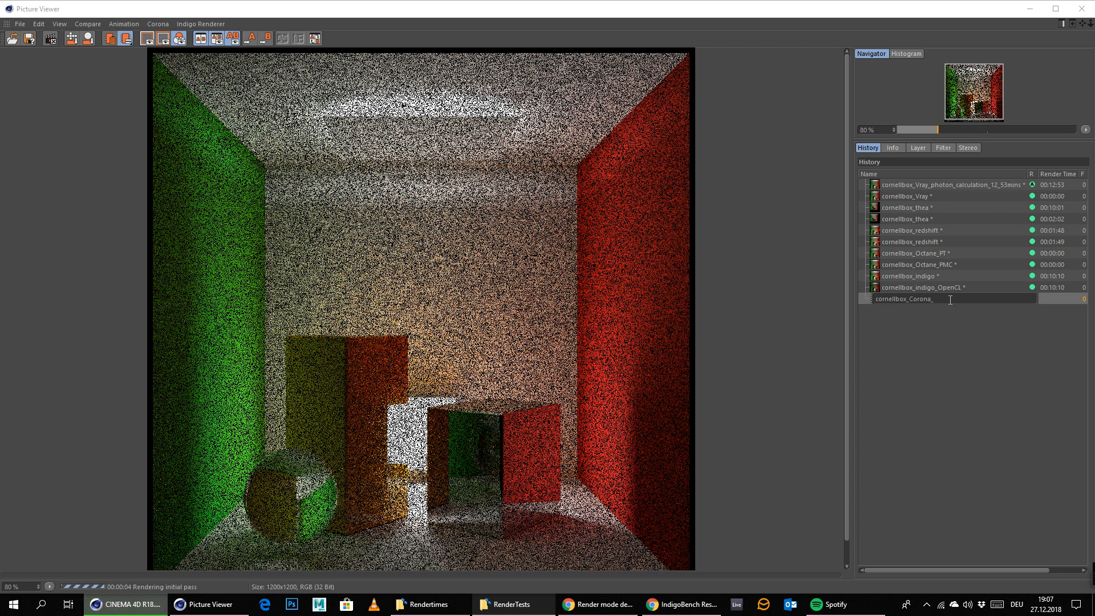
{"action": "type", "text": "UHD"}
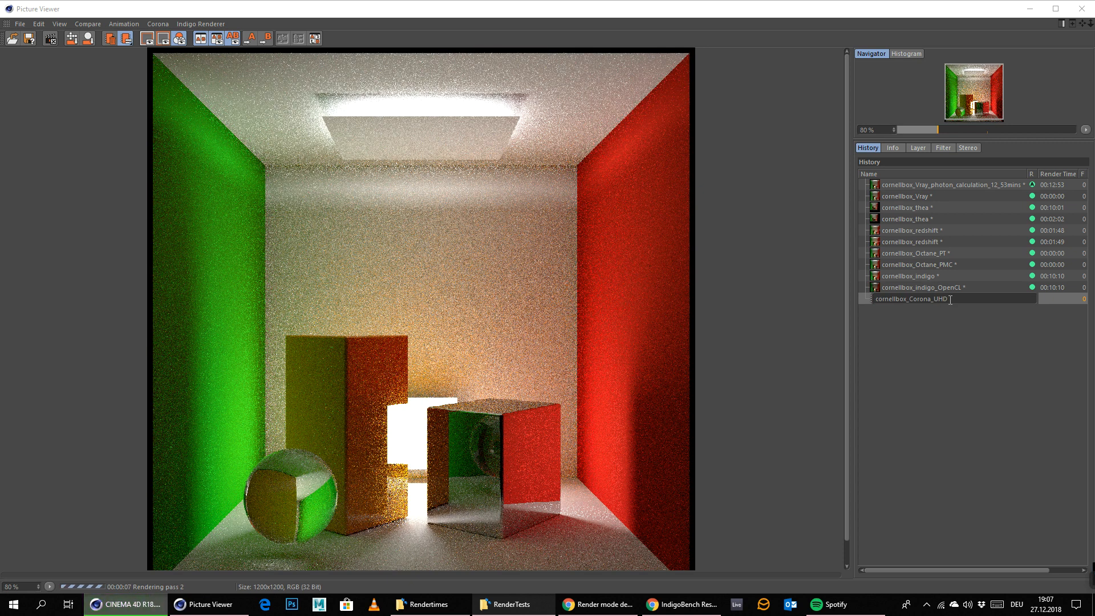
{"action": "key", "text": "Return"}
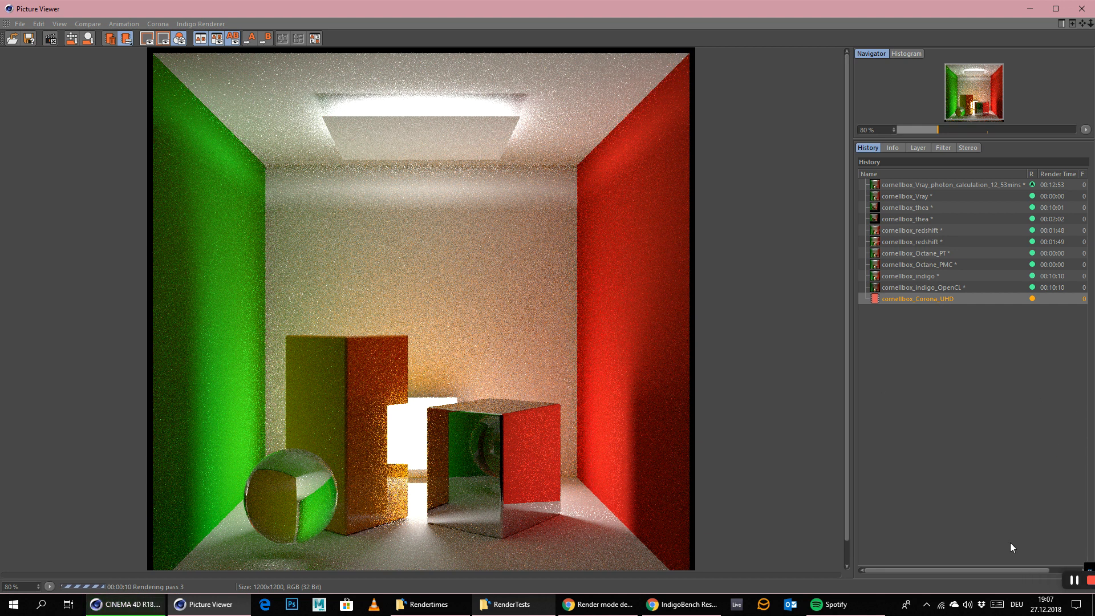
{"action": "left_click", "coordinate": [1089, 575]}
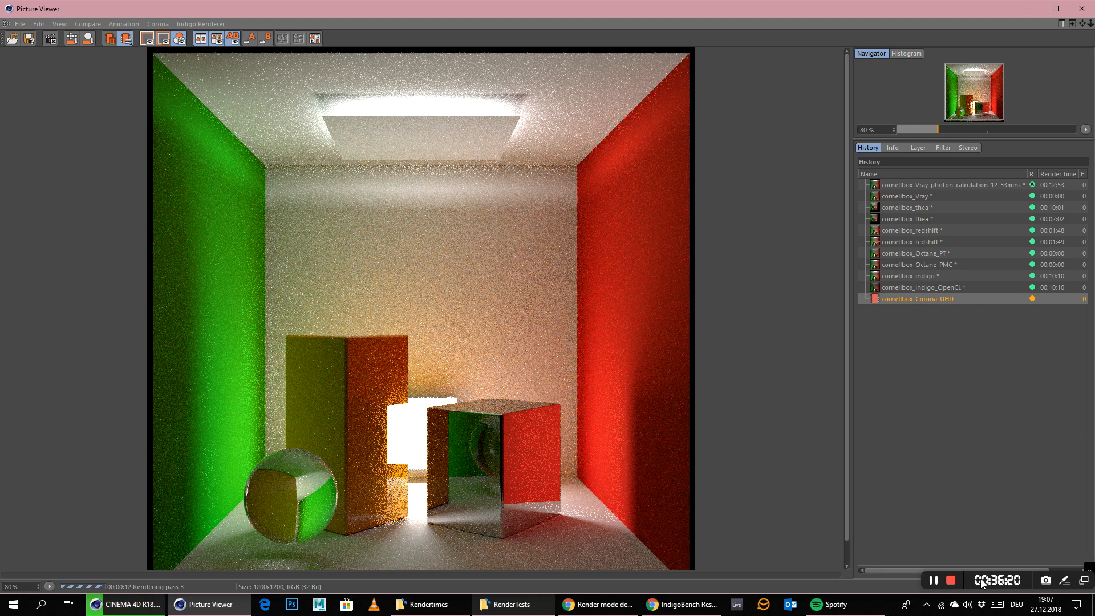
{"action": "left_click", "coordinate": [938, 582]}
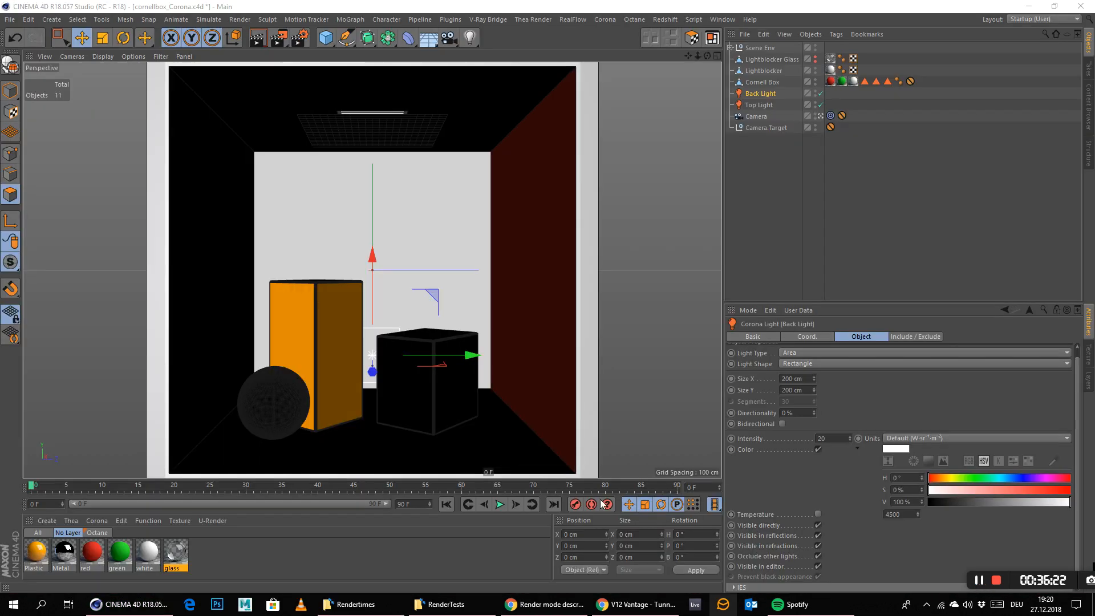
- Open cornellbox_Corona_UHD2.jpg from the Rendertimes folder and compare it with the UHD5 and UHD10 renders
{"action": "left_click", "coordinate": [400, 596]}
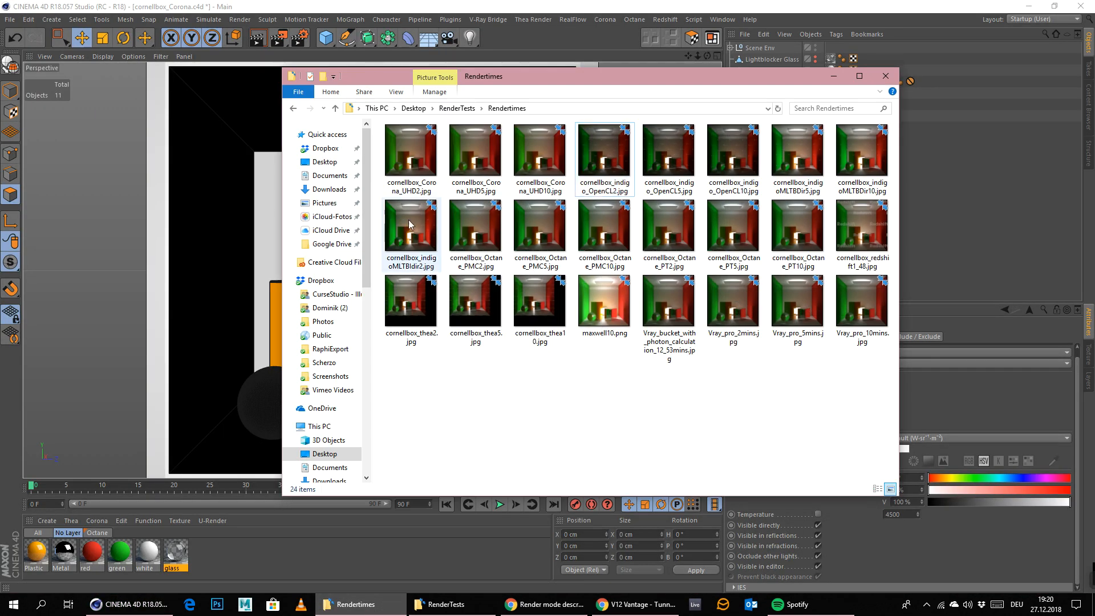
{"action": "double_click", "coordinate": [399, 160]}
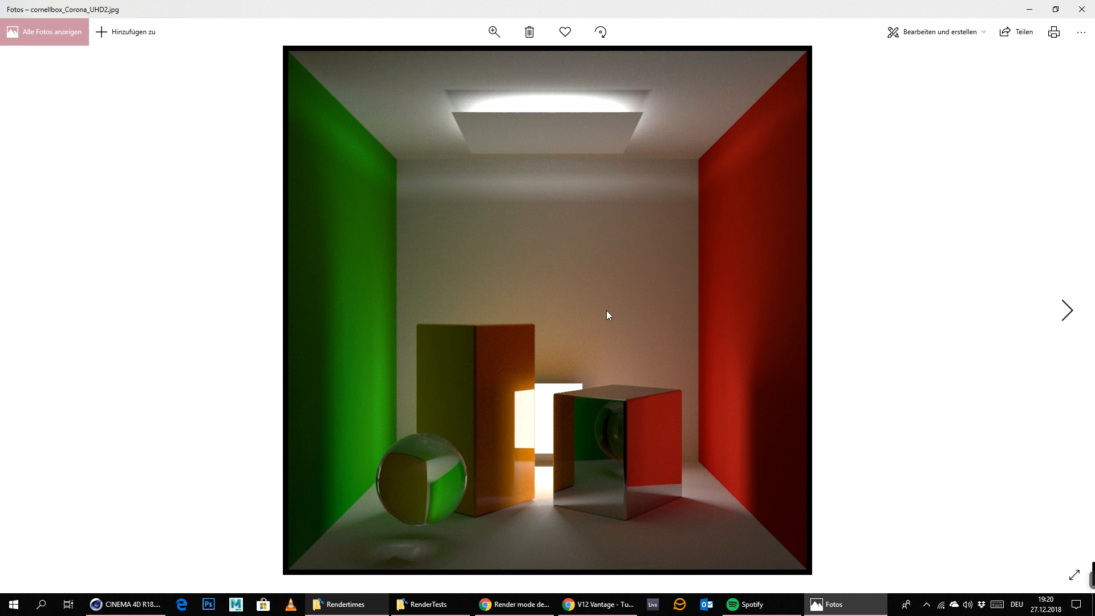
{"action": "left_click", "coordinate": [1067, 310]}
{"action": "left_click", "coordinate": [1068, 311]}
- Examine the glass sphere, boxes and floor caustics of the Corona UHD10 render up close and return to the Corona scene
{"action": "scroll", "coordinate": [478, 544], "scroll_direction": "up", "scroll_amount": 5}
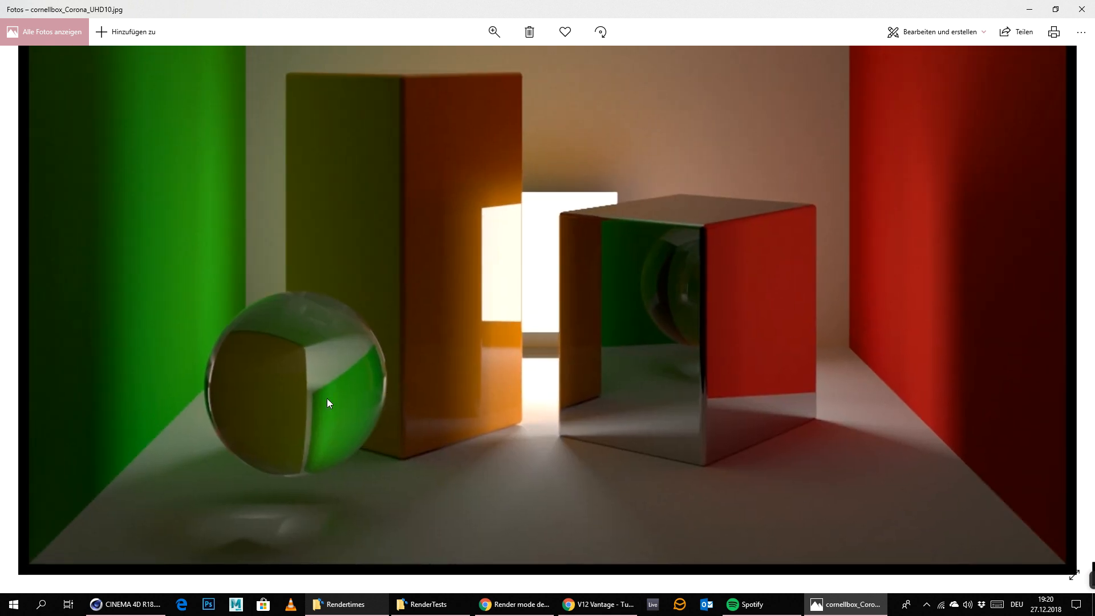
{"action": "scroll", "coordinate": [673, 296], "scroll_direction": "down", "scroll_amount": 5}
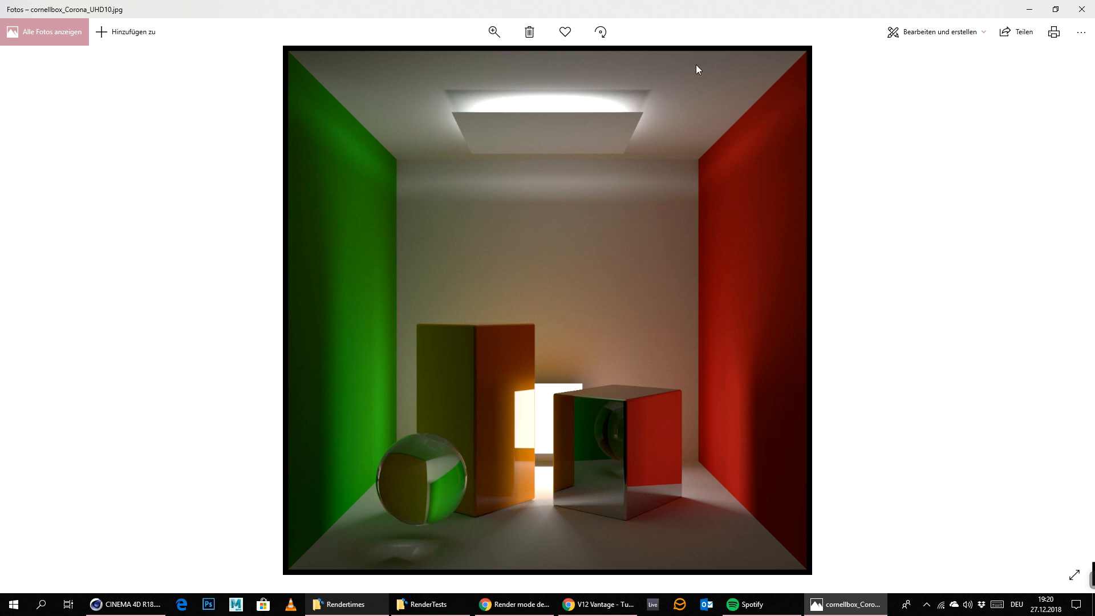
{"action": "left_click", "coordinate": [1082, 9]}
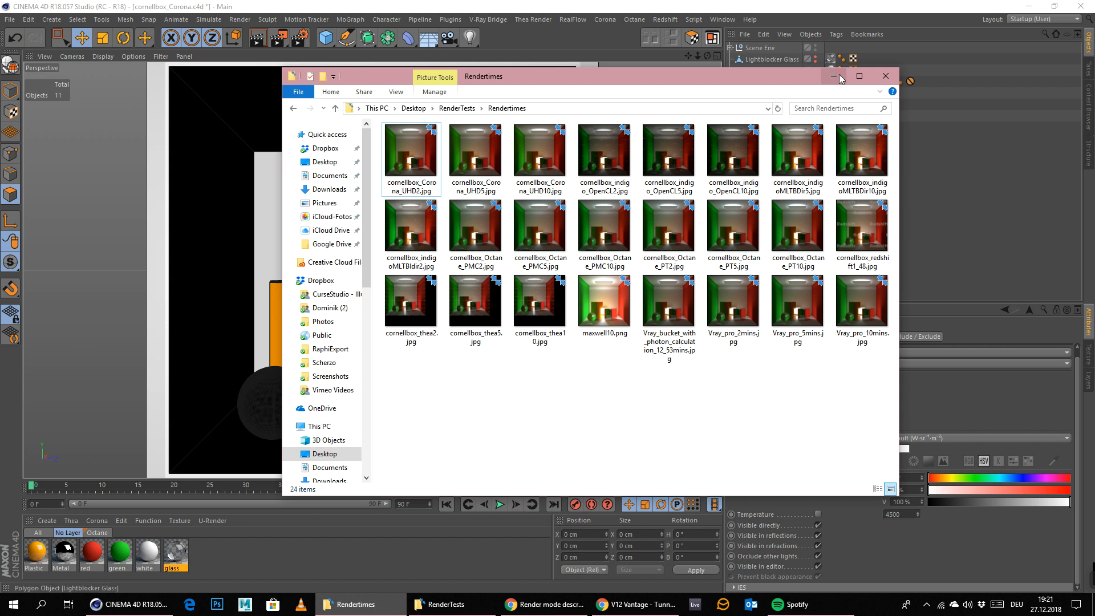
{"action": "left_click", "coordinate": [835, 77]}
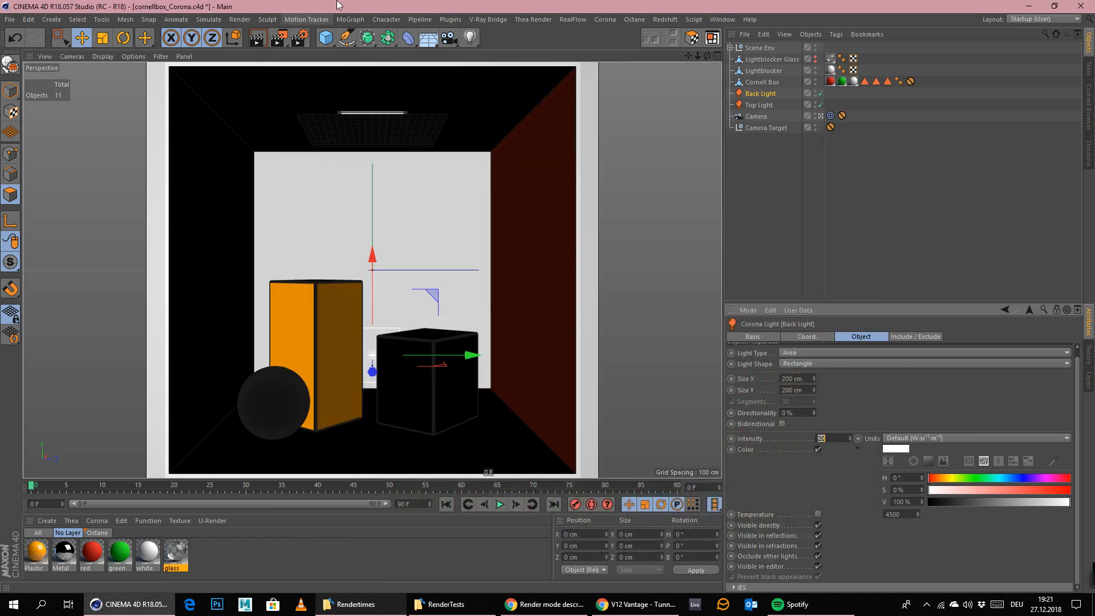
- Deselect the Back Light and reopen the render settings to check Corona's global illumination options
{"action": "left_click", "coordinate": [718, 118]}
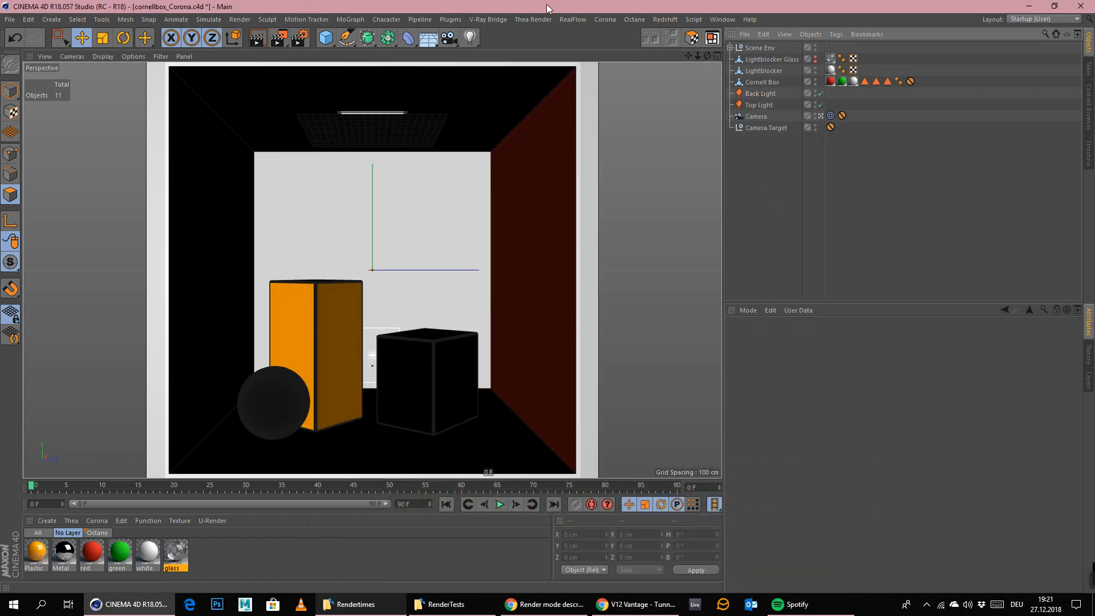
{"action": "left_click", "coordinate": [666, 21]}
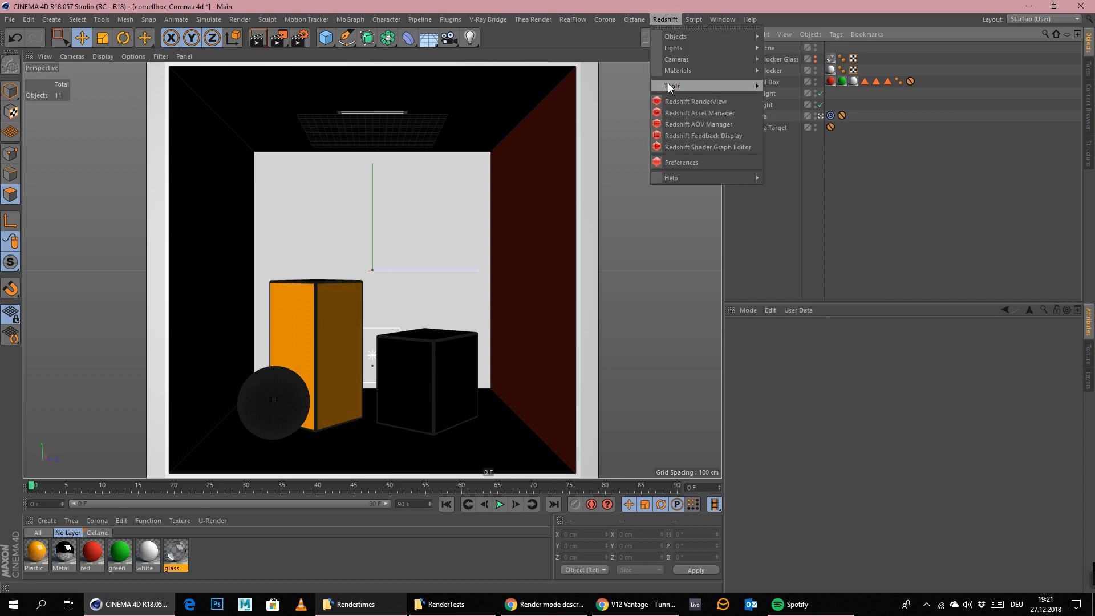
{"action": "left_click", "coordinate": [406, 3]}
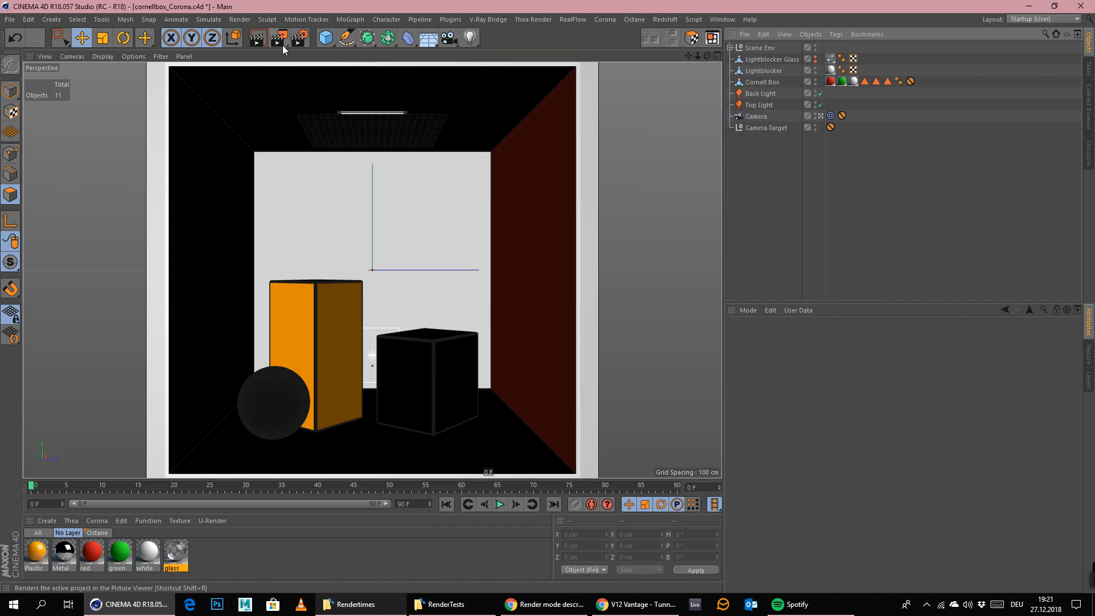
{"action": "left_click", "coordinate": [298, 40]}
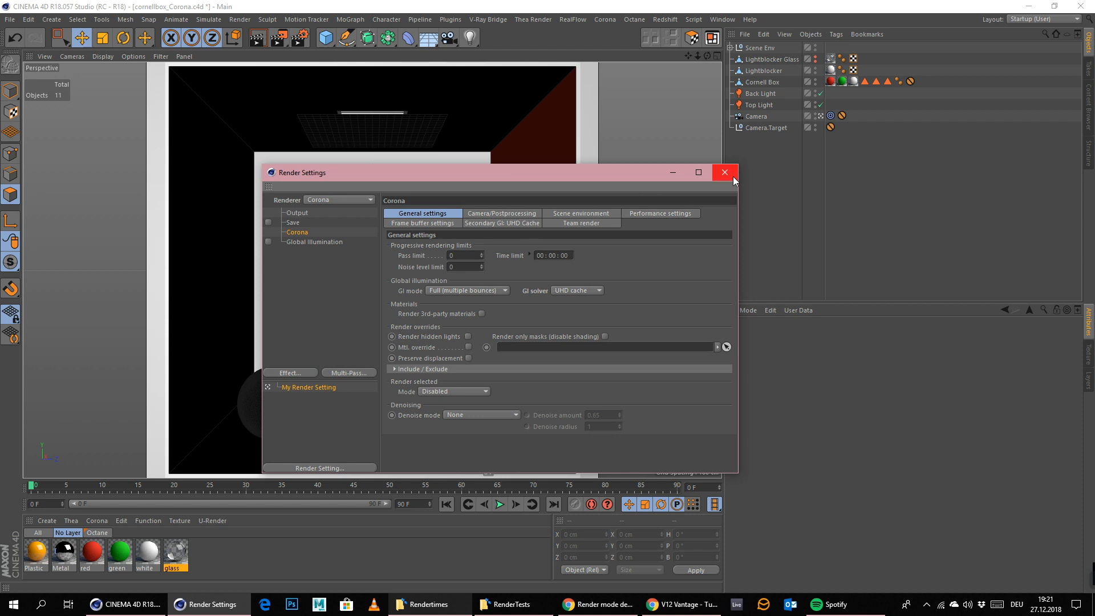
- Close the render settings, save cornellbox_Corona.c4d and close the project
{"action": "left_click", "coordinate": [734, 177]}
{"action": "left_click", "coordinate": [10, 19]}
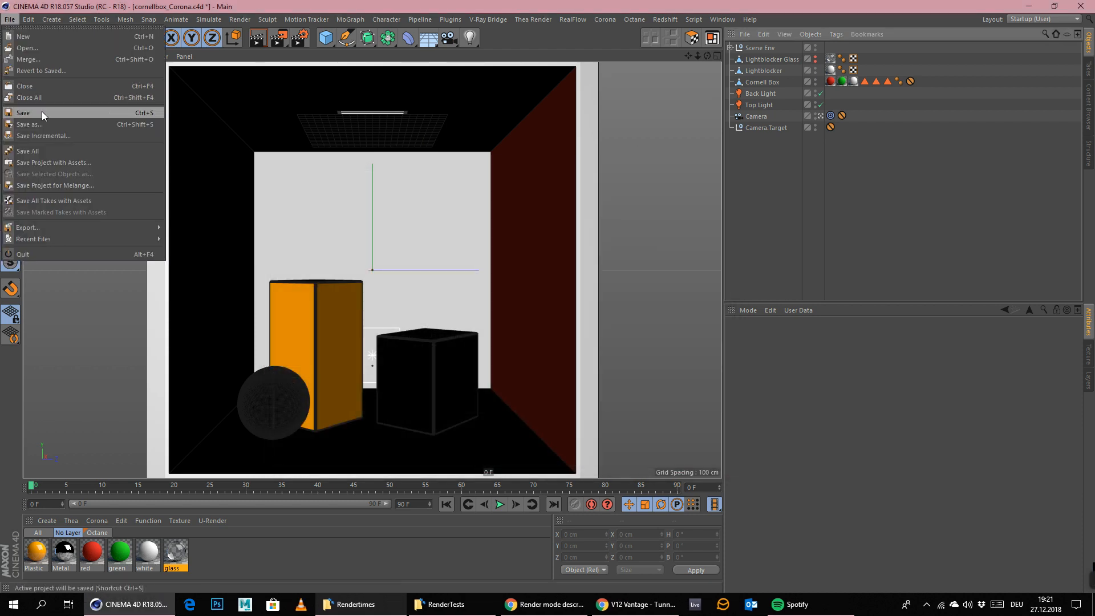
{"action": "left_click", "coordinate": [42, 112]}
{"action": "left_click", "coordinate": [10, 20]}
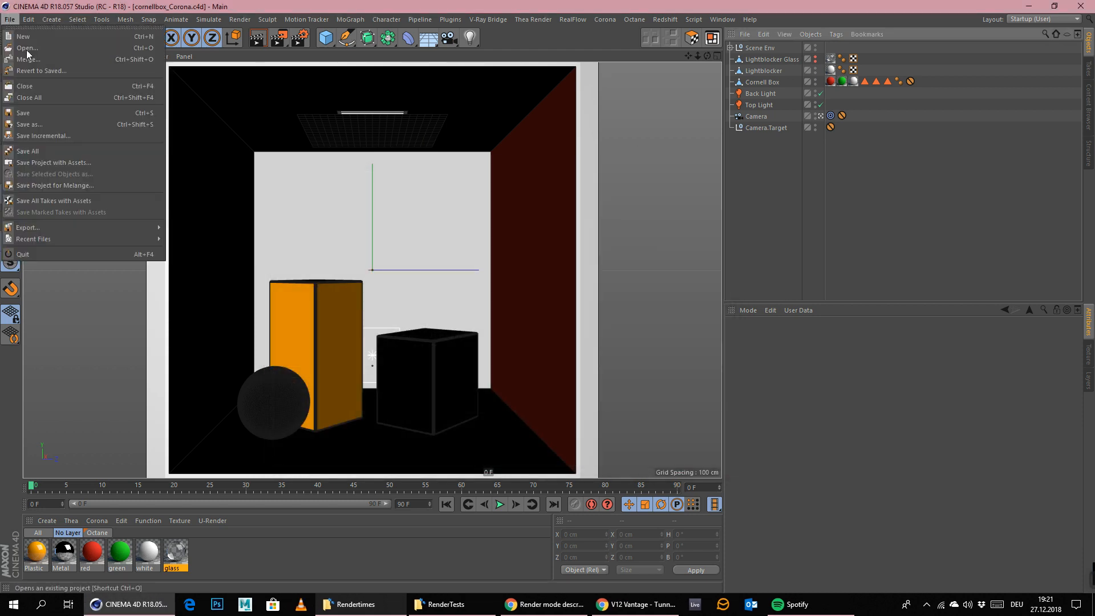
{"action": "left_click", "coordinate": [31, 85]}
- Open cornellbox_arnold.c4d from the RenderTests folder and bring the scene into view
{"action": "left_click", "coordinate": [355, 609]}
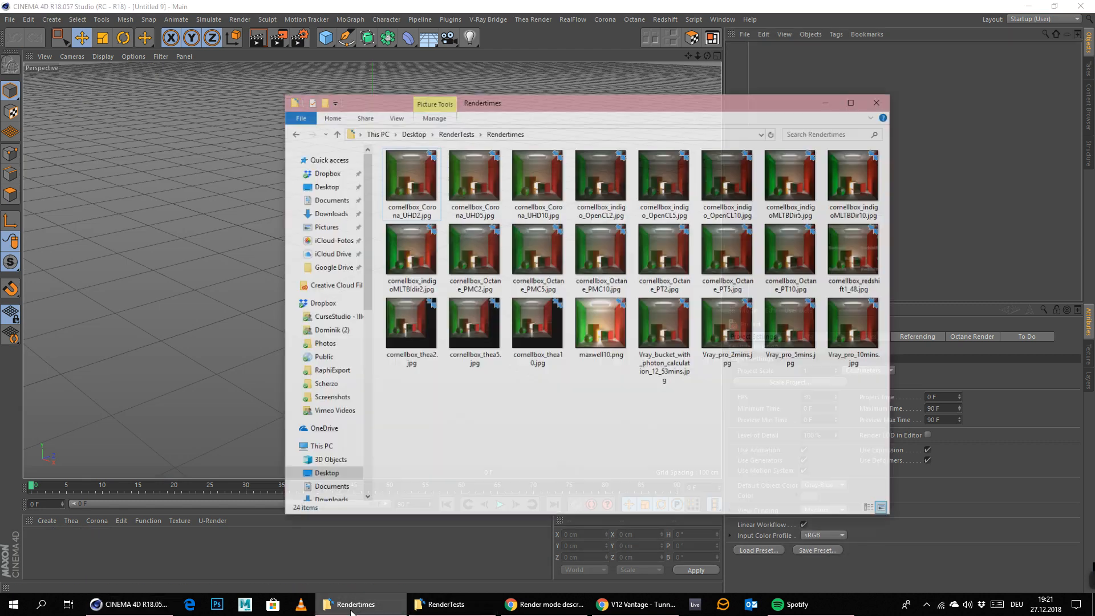
{"action": "left_click", "coordinate": [356, 608]}
{"action": "left_click", "coordinate": [462, 608]}
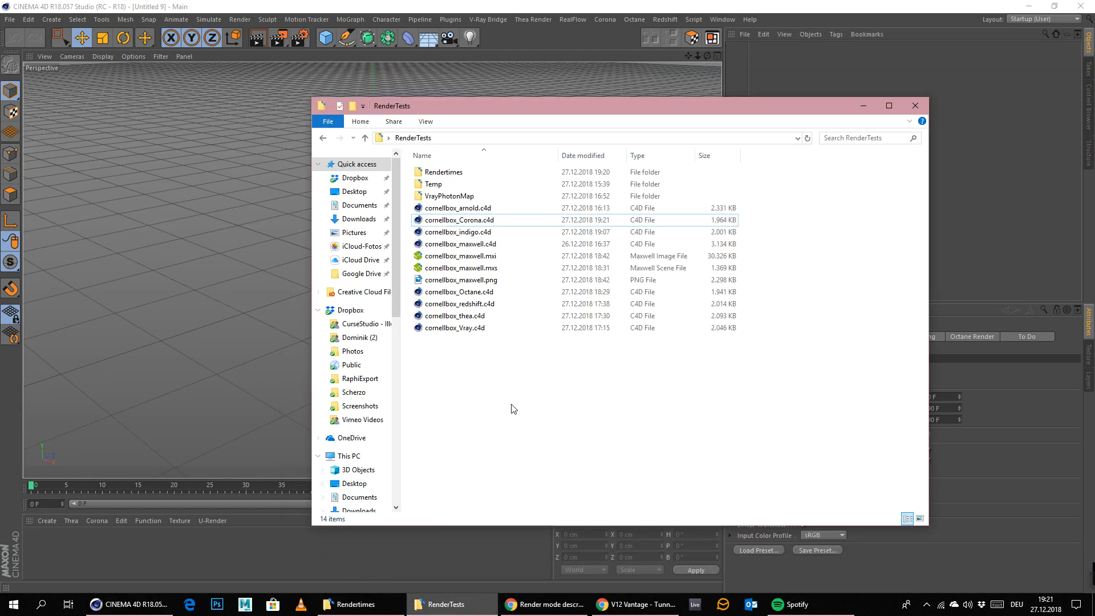
{"action": "double_click", "coordinate": [498, 210]}
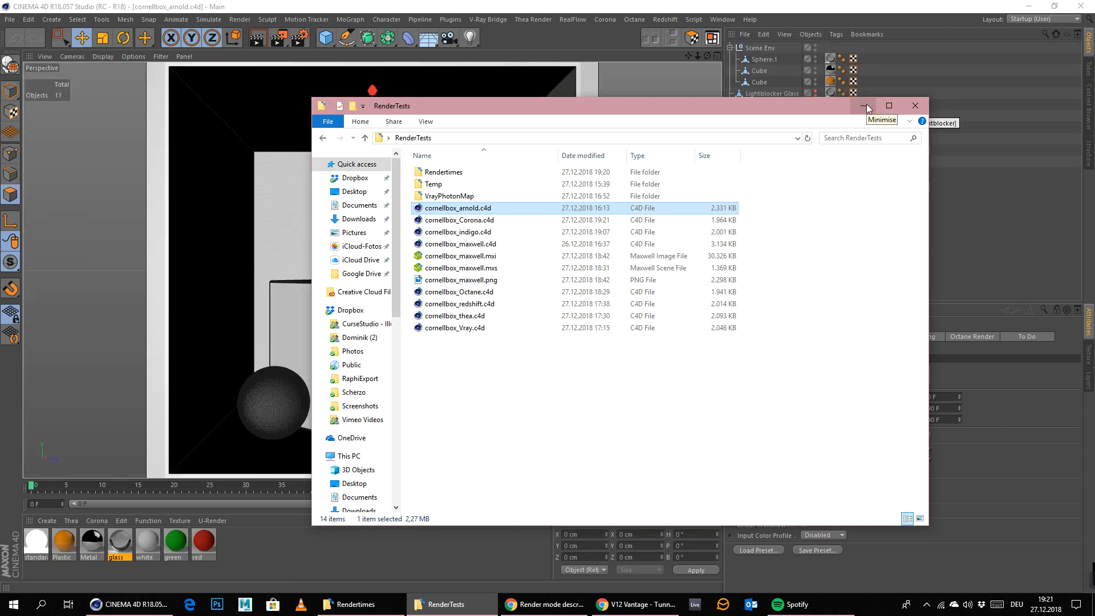
{"action": "left_click", "coordinate": [867, 106]}
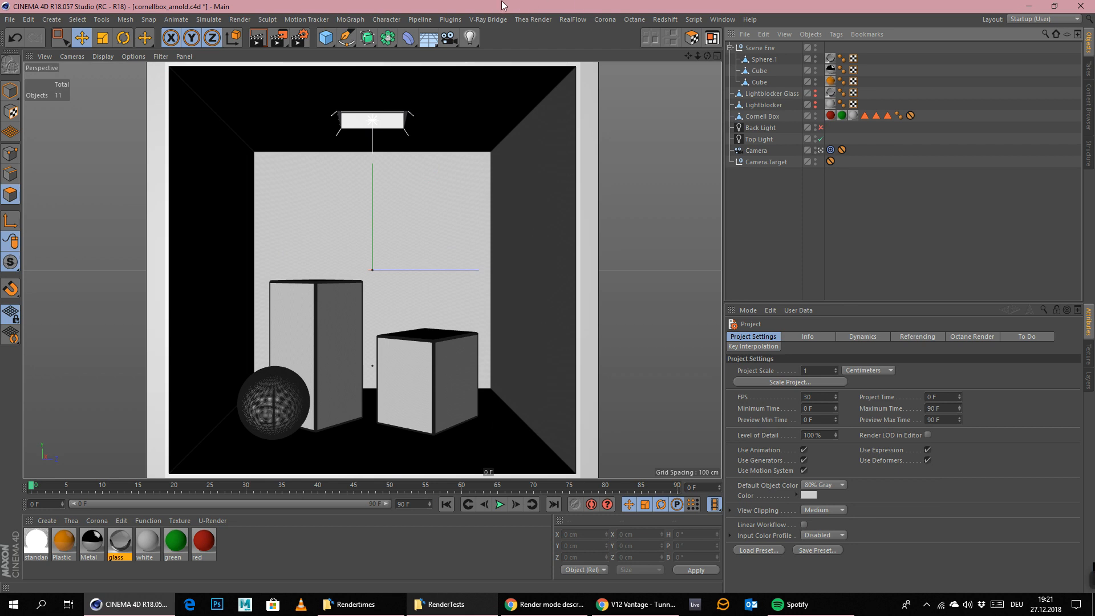
- Enable the Back Light and turn on render visibility for the Lightblocker in the Arnold scene
{"action": "left_click", "coordinate": [300, 39]}
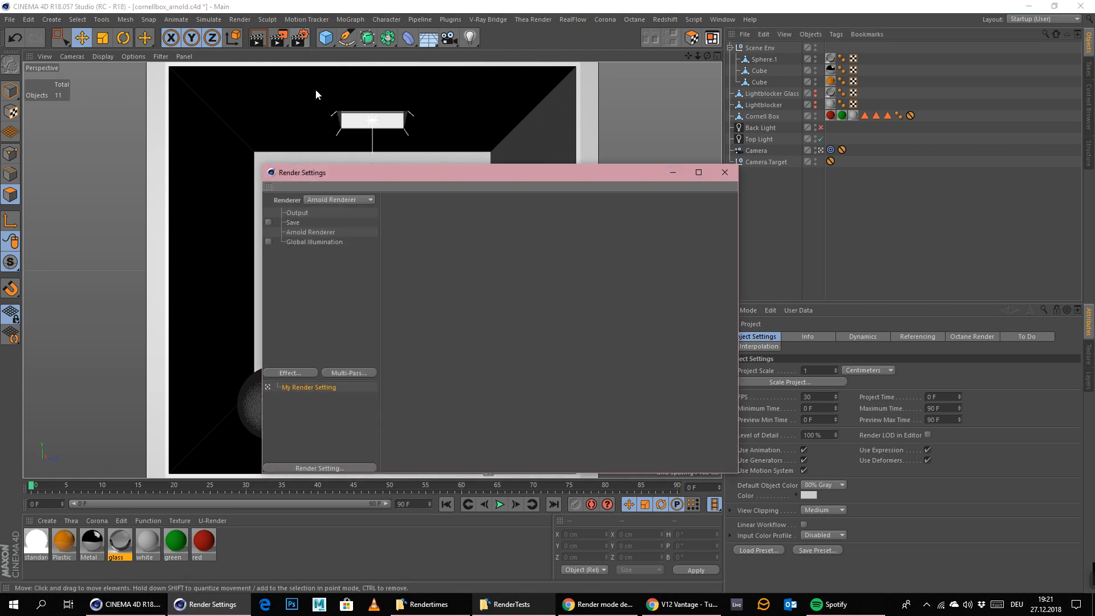
{"action": "left_click", "coordinate": [725, 172]}
{"action": "left_click", "coordinate": [767, 129]}
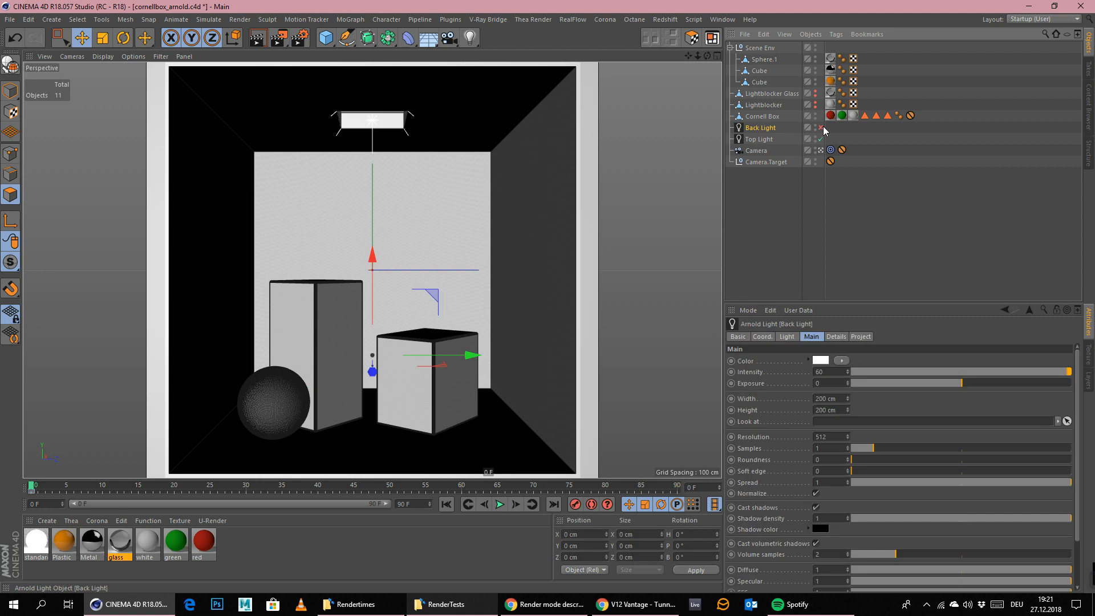
{"action": "left_click", "coordinate": [761, 105]}
{"action": "left_click", "coordinate": [815, 103]}
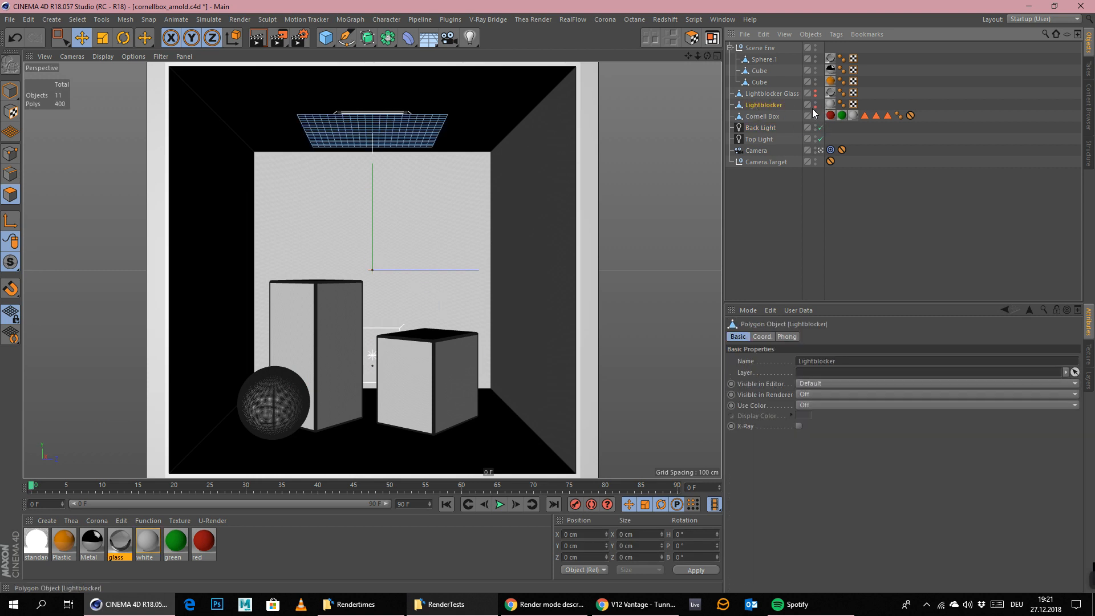
{"action": "left_click", "coordinate": [726, 262]}
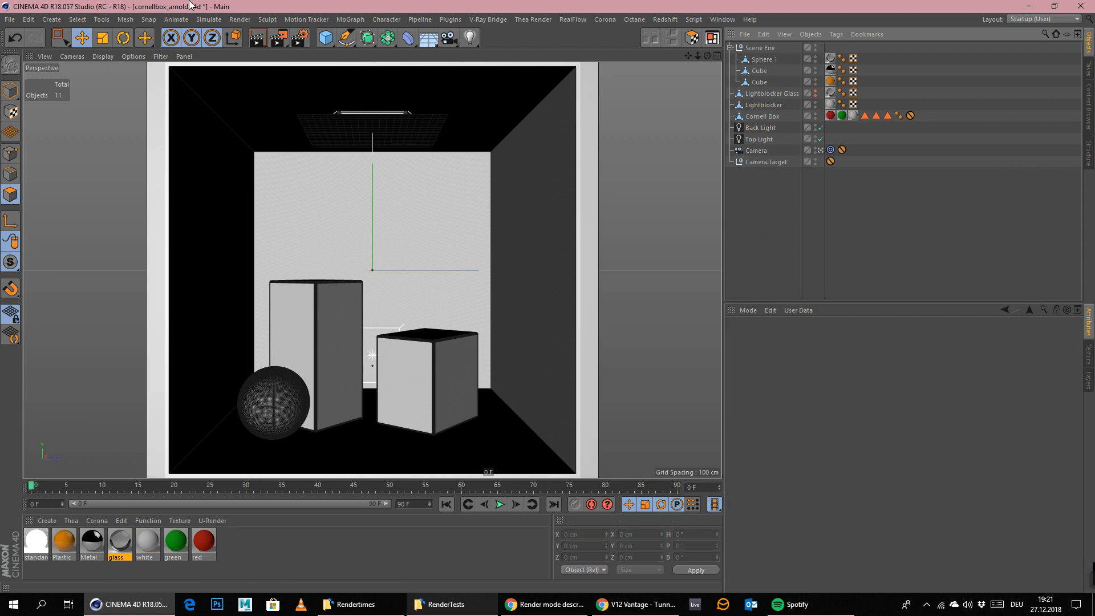
- Render the Arnold scene to the Picture Viewer and show its running cornellbox_arnold entry
{"action": "left_click", "coordinate": [240, 20]}
{"action": "left_click", "coordinate": [258, 74]}
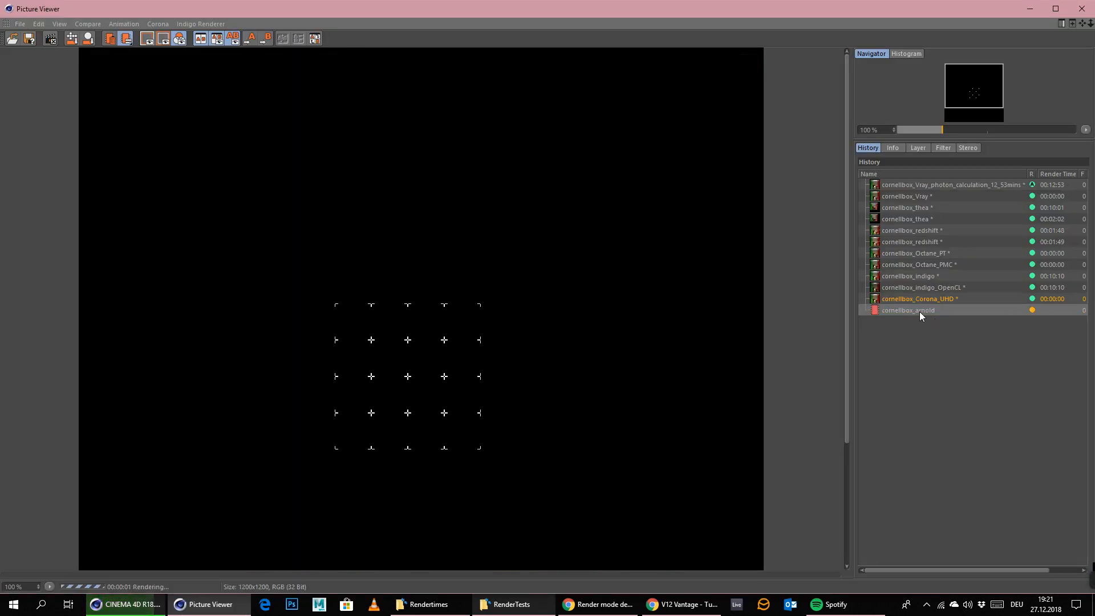
{"action": "left_click", "coordinate": [920, 312]}
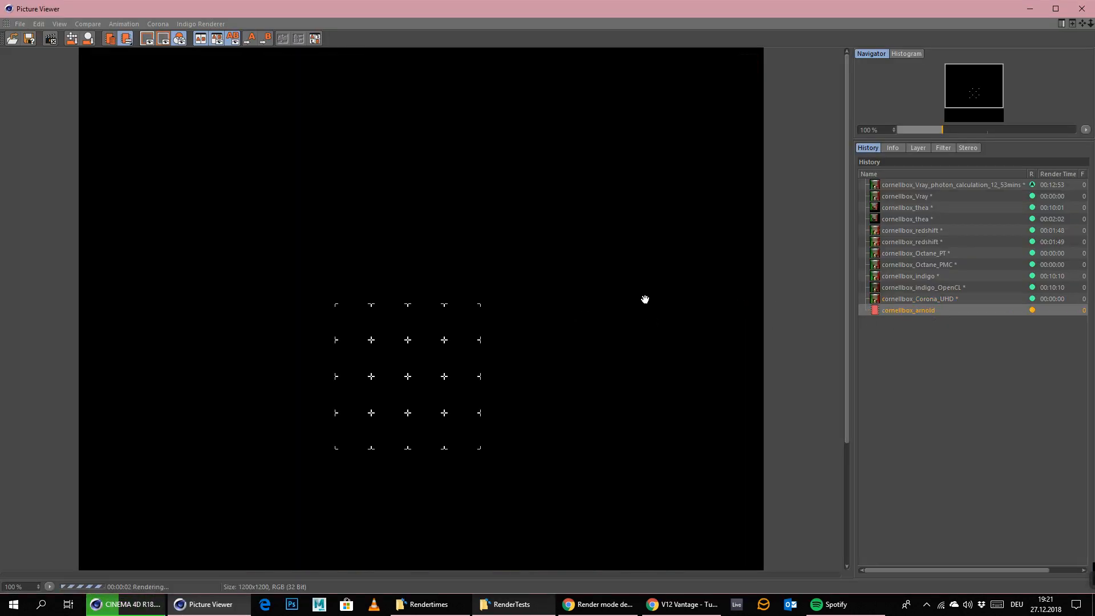
{"action": "scroll", "coordinate": [646, 300], "scroll_direction": "down", "scroll_amount": 1}
{"action": "scroll", "coordinate": [679, 392], "scroll_direction": "down", "scroll_amount": 1}
{"action": "scroll", "coordinate": [571, 410], "scroll_direction": "up", "scroll_amount": 1}
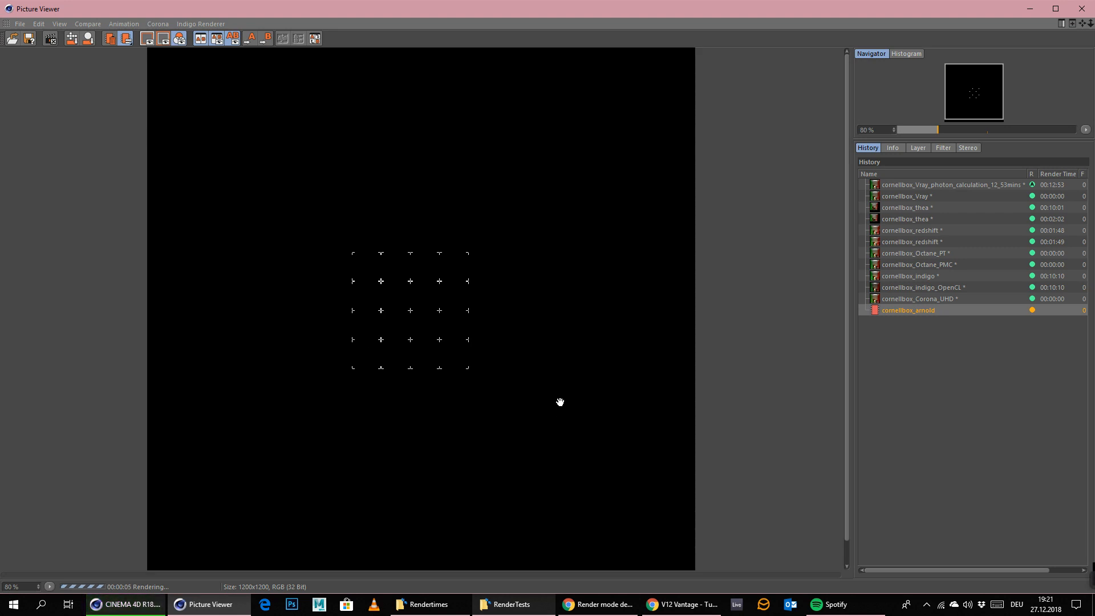
- Check Arnold's sampling values in the render settings and the sample counts of the Top Light and Back Light
{"action": "left_click", "coordinate": [1030, 9]}
{"action": "left_click", "coordinate": [297, 39]}
{"action": "left_click", "coordinate": [317, 233]}
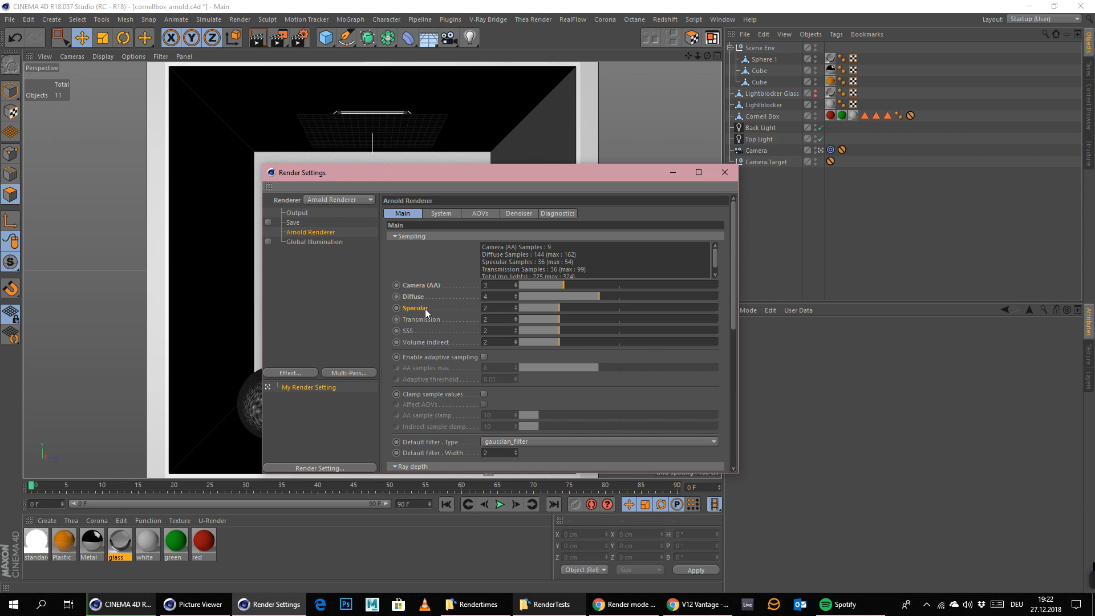
{"action": "left_click_drag", "start_coordinate": [585, 172], "coordinate": [416, 137]}
{"action": "left_click", "coordinate": [761, 139]}
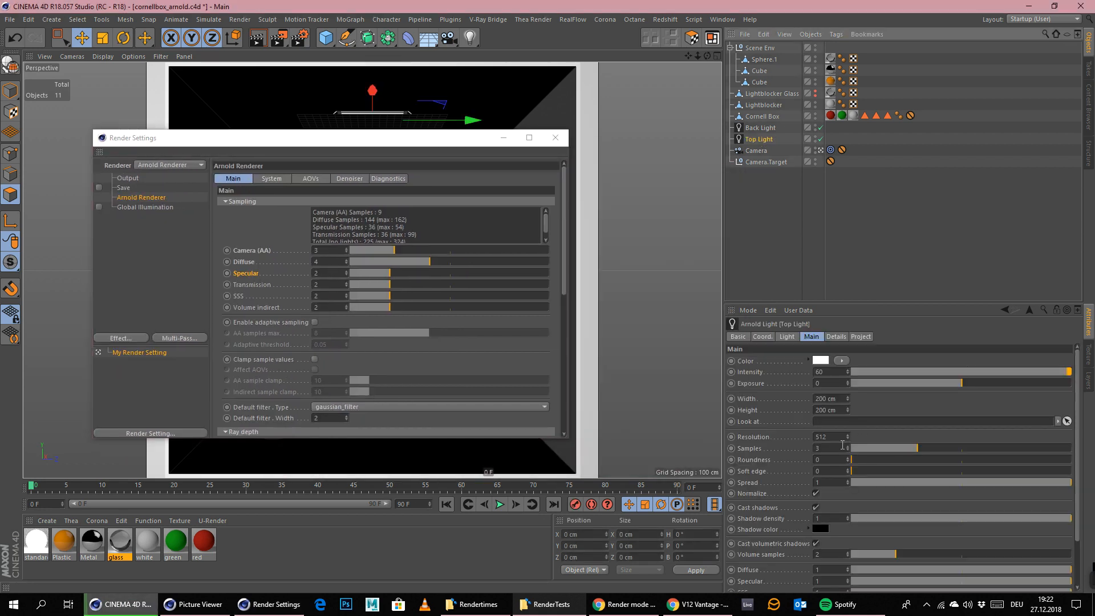
{"action": "left_click", "coordinate": [763, 128]}
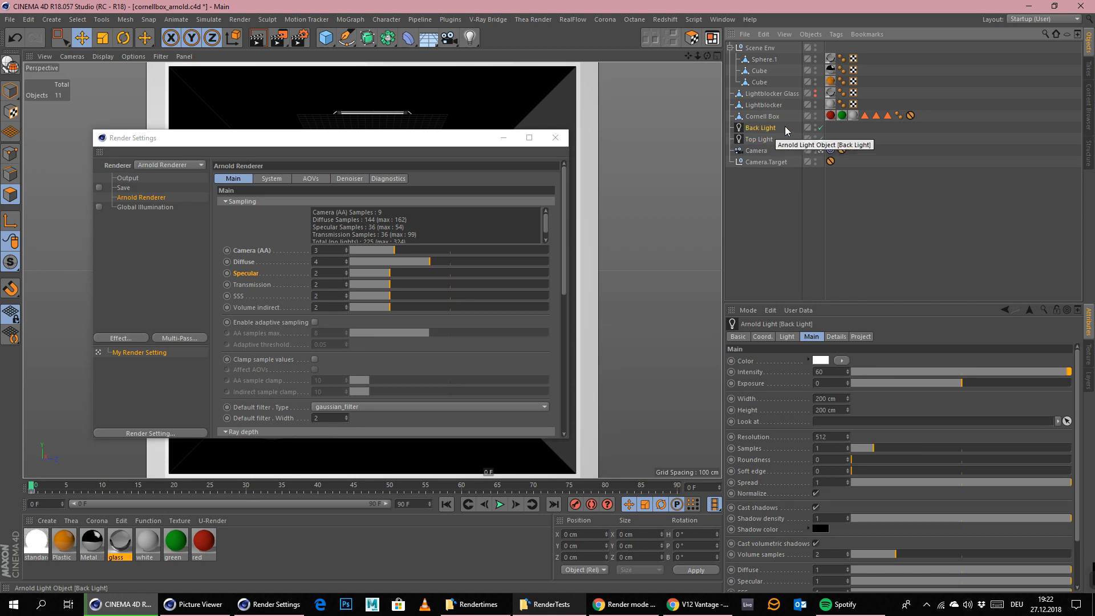
{"action": "left_click", "coordinate": [555, 137]}
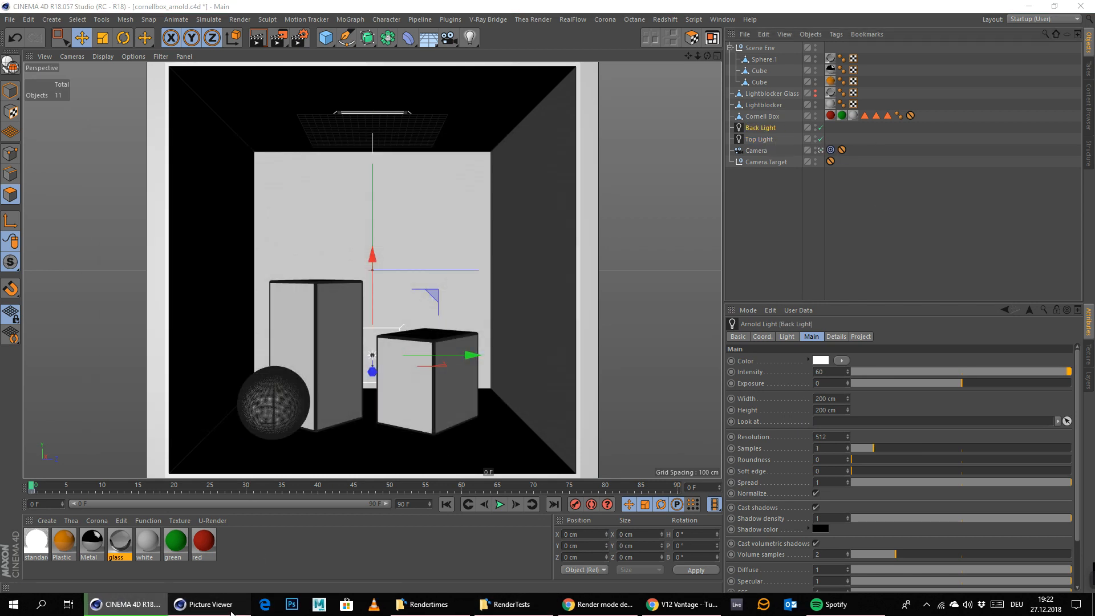
- Stop the running Arnold render and set the Back Light's samples to 3
{"action": "key", "text": "shift+r"}
{"action": "left_click", "coordinate": [1082, 8]}
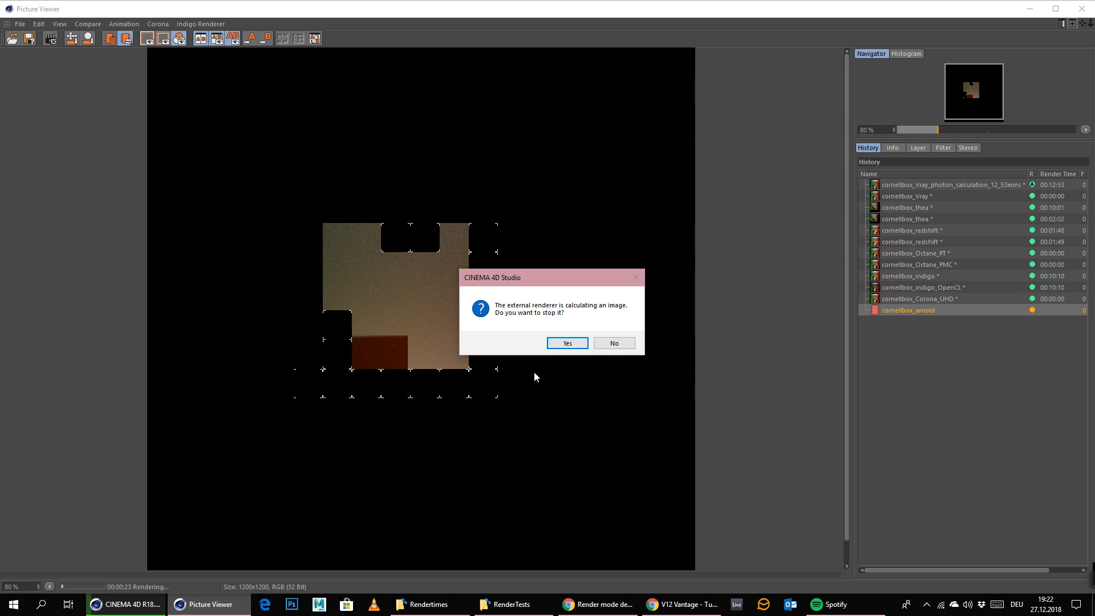
{"action": "left_click", "coordinate": [556, 346]}
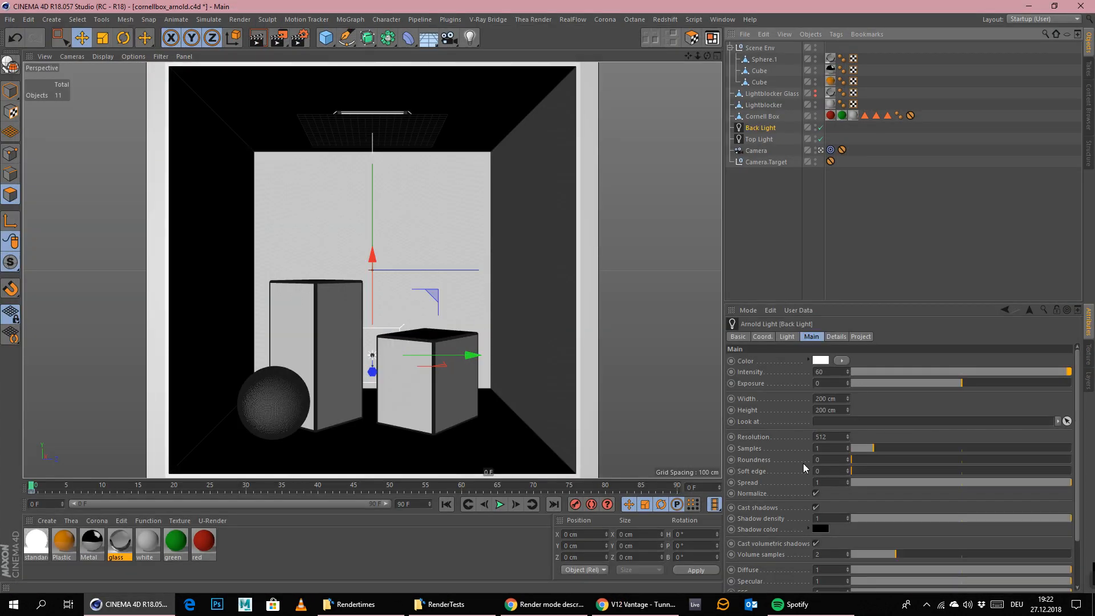
{"action": "left_click", "coordinate": [831, 448]}
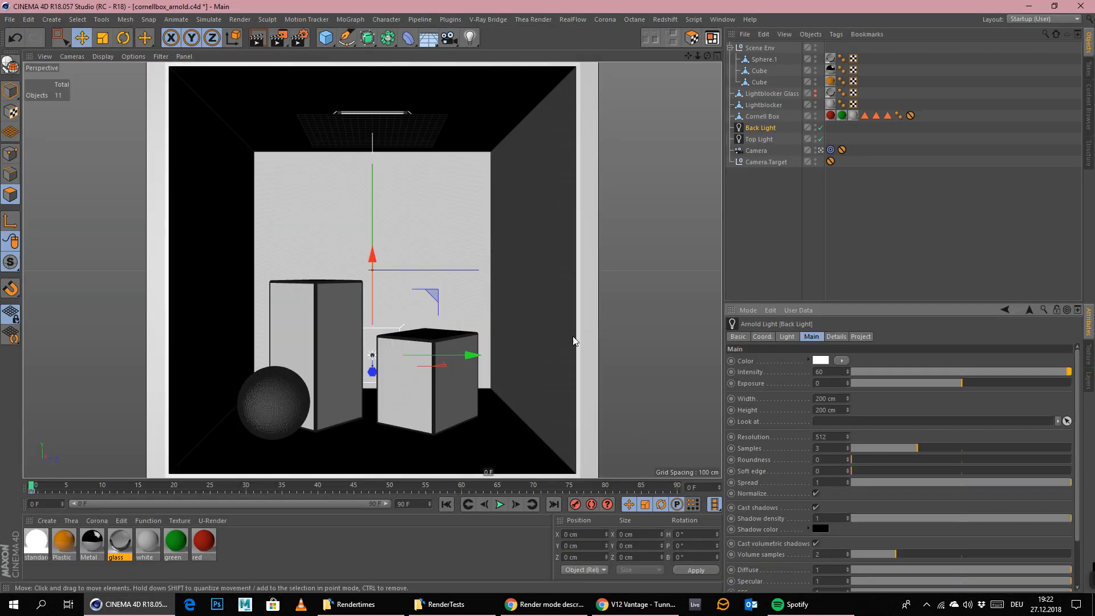
- Render the Arnold scene to the Picture Viewer again and inspect the noise in the first buckets
{"action": "left_click", "coordinate": [239, 20]}
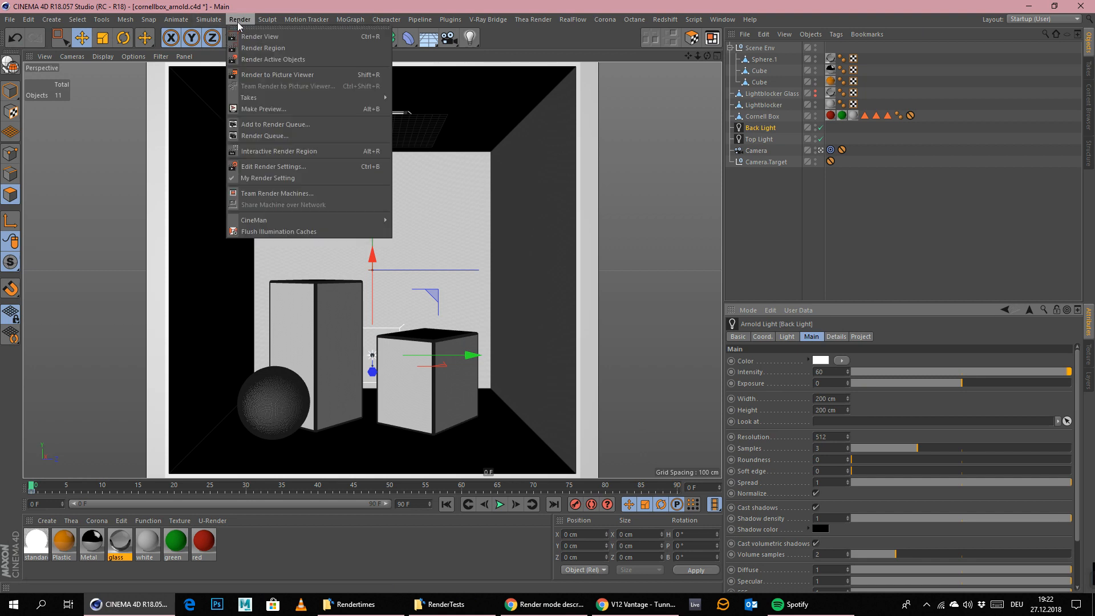
{"action": "left_click", "coordinate": [278, 75]}
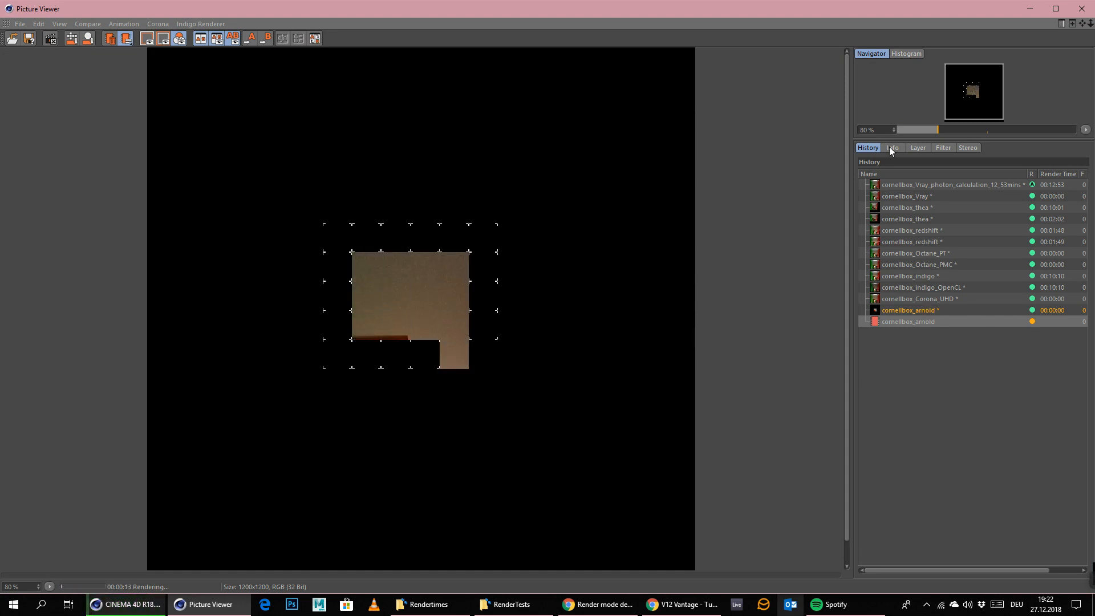
{"action": "left_click", "coordinate": [916, 148]}
{"action": "left_click", "coordinate": [869, 148]}
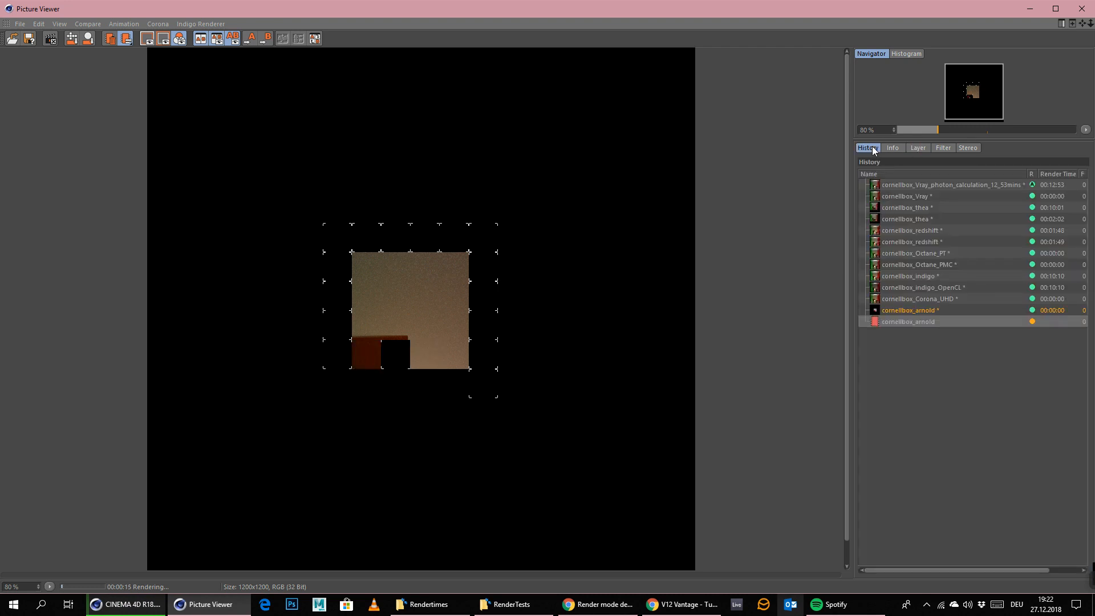
{"action": "scroll", "coordinate": [424, 447], "scroll_direction": "up", "scroll_amount": 2}
{"action": "left_click_drag", "start_coordinate": [453, 506], "coordinate": [462, 272]}
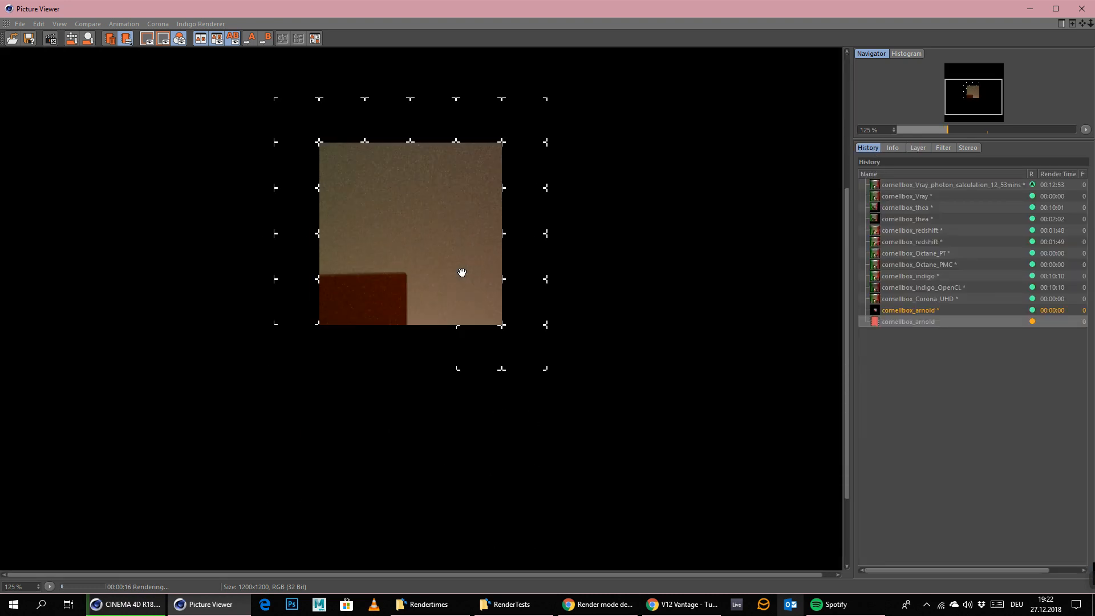
- Delete the unsaved, aborted cornellbox_arnold render from the Picture Viewer history
{"action": "left_click", "coordinate": [938, 314]}
{"action": "key", "text": "Delete"}
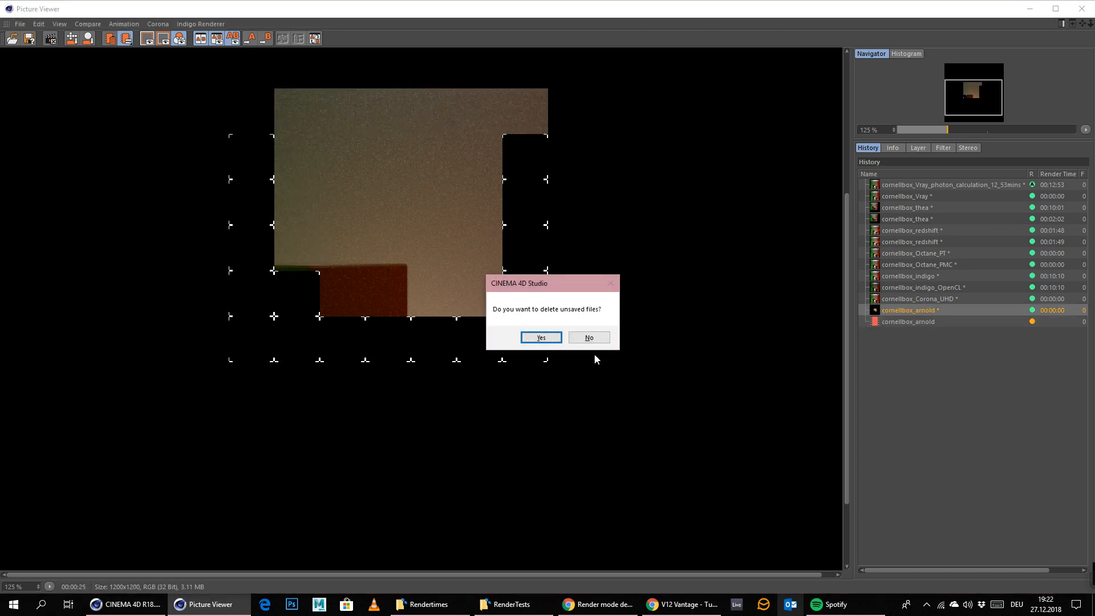
{"action": "left_click", "coordinate": [537, 335]}
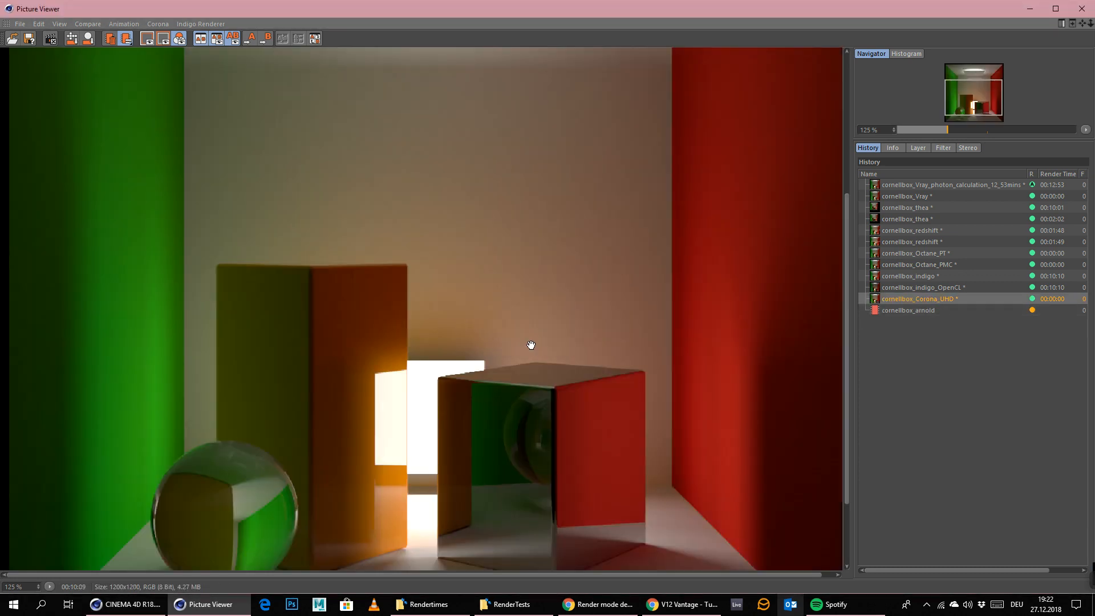
- Show the running cornellbox_arnold render and examine the noise on the back wall at different magnifications
{"action": "left_click", "coordinate": [922, 310]}
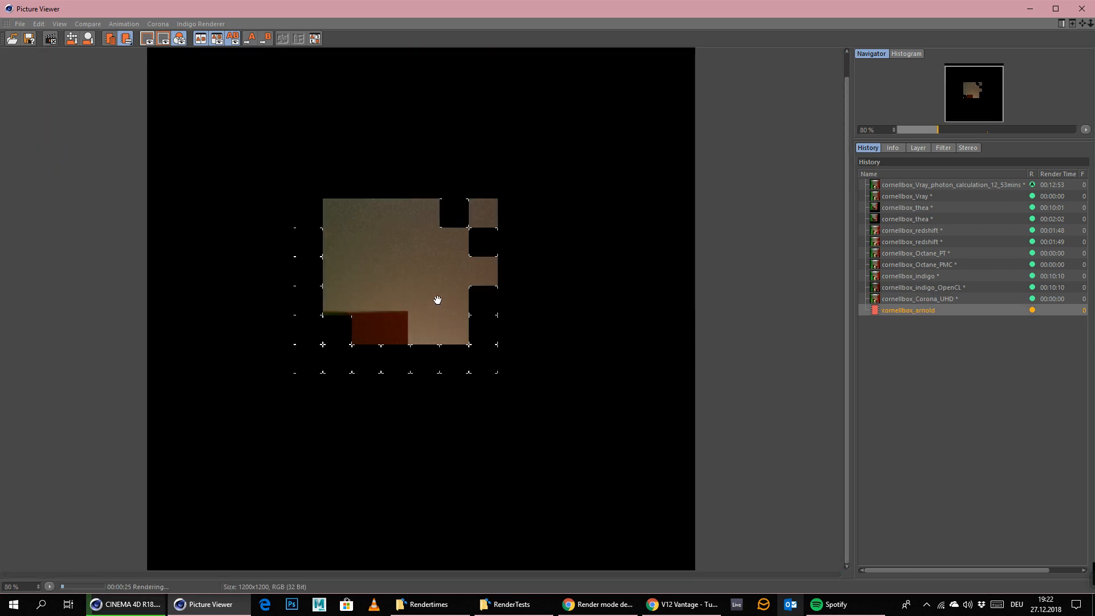
{"action": "scroll", "coordinate": [425, 380], "scroll_direction": "up", "scroll_amount": 1}
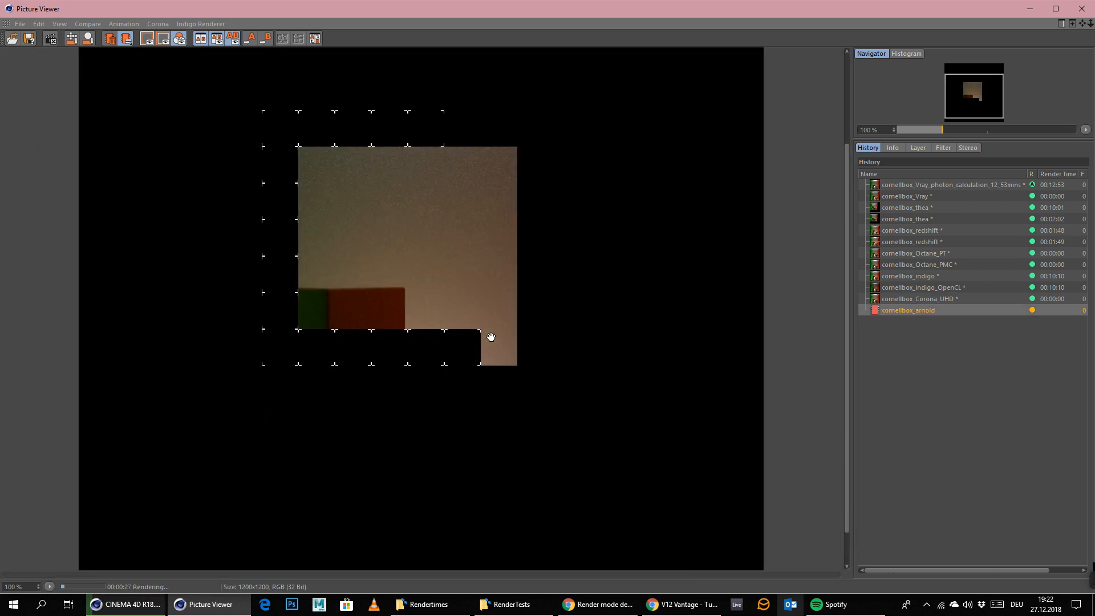
{"action": "scroll", "coordinate": [491, 337], "scroll_direction": "up", "scroll_amount": 2}
{"action": "scroll", "coordinate": [490, 372], "scroll_direction": "down", "scroll_amount": 2}
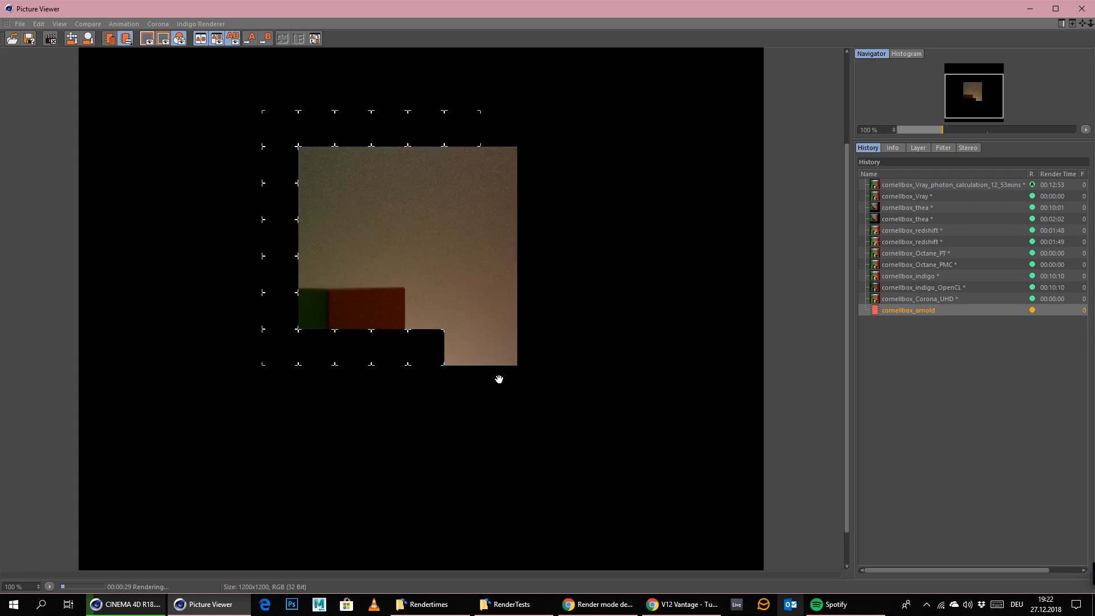
{"action": "scroll", "coordinate": [482, 373], "scroll_direction": "down", "scroll_amount": 1}
{"action": "scroll", "coordinate": [480, 378], "scroll_direction": "up", "scroll_amount": 1}
{"action": "scroll", "coordinate": [479, 379], "scroll_direction": "down", "scroll_amount": 1}
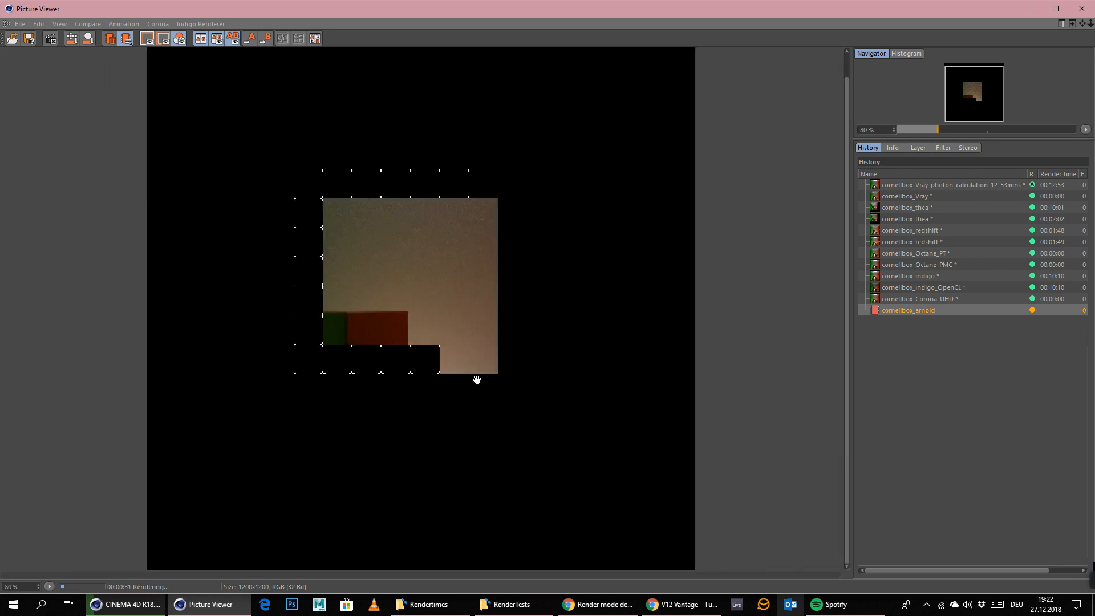
- Stop the Arnold render and set the Back Light's samples to 5
{"action": "left_click", "coordinate": [1082, 13]}
{"action": "left_click", "coordinate": [564, 346]}
{"action": "type", "text": "4"}
{"action": "key", "text": "Return"}
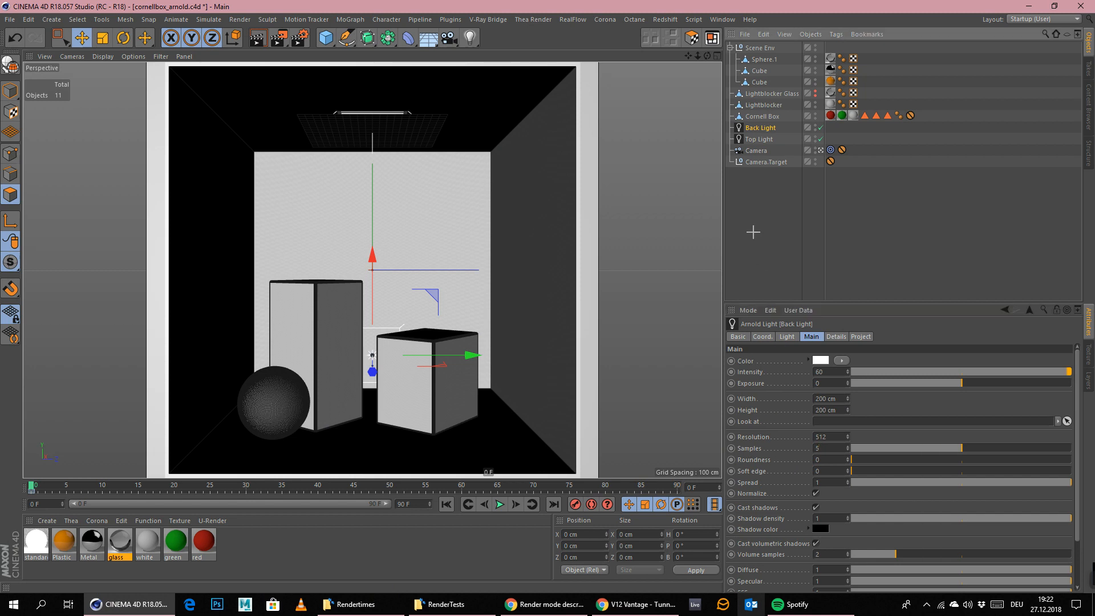
- Open the Top Light's samples value for editing, and finish by deselecting the light
{"action": "left_click", "coordinate": [753, 234]}
{"action": "left_click", "coordinate": [766, 142]}
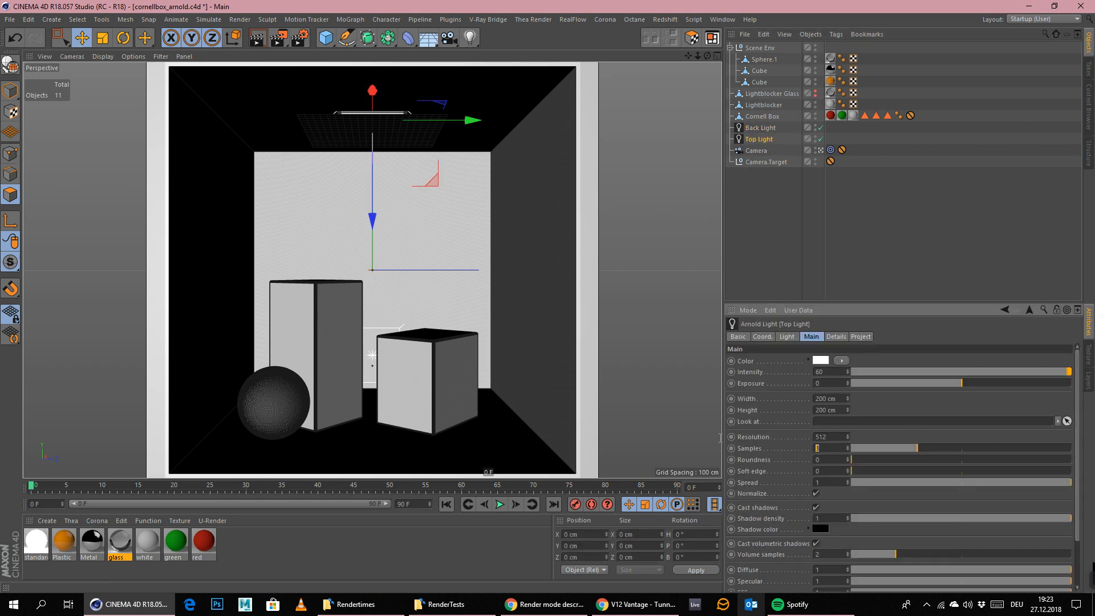
{"action": "left_click", "coordinate": [787, 208]}
- Start a new Picture Viewer render of the Arnold scene and reopen the Arnold render settings
{"action": "left_click", "coordinate": [239, 19]}
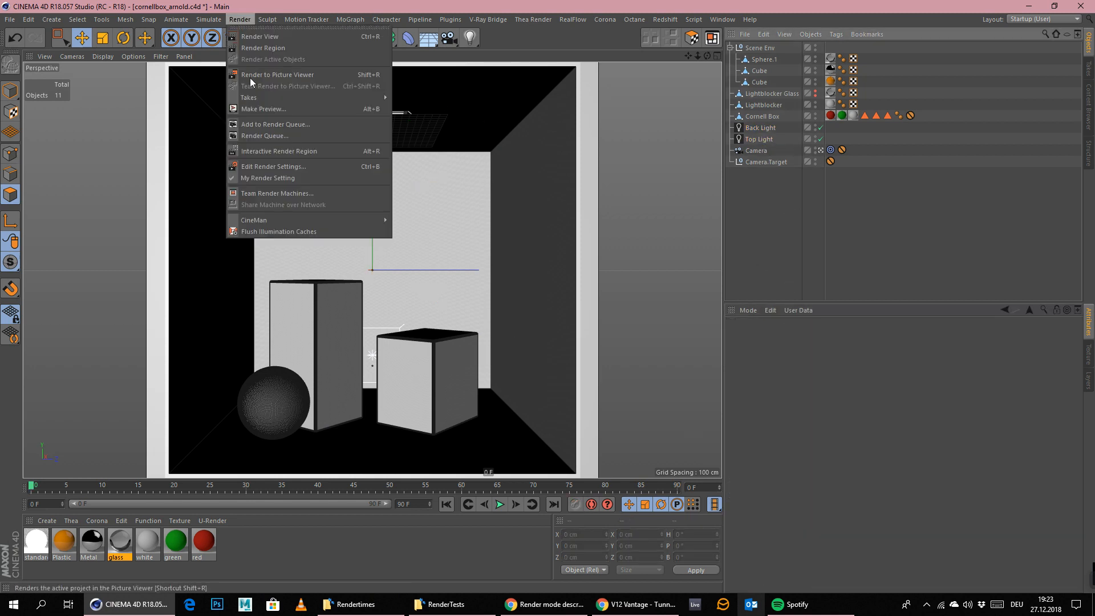
{"action": "left_click", "coordinate": [261, 74]}
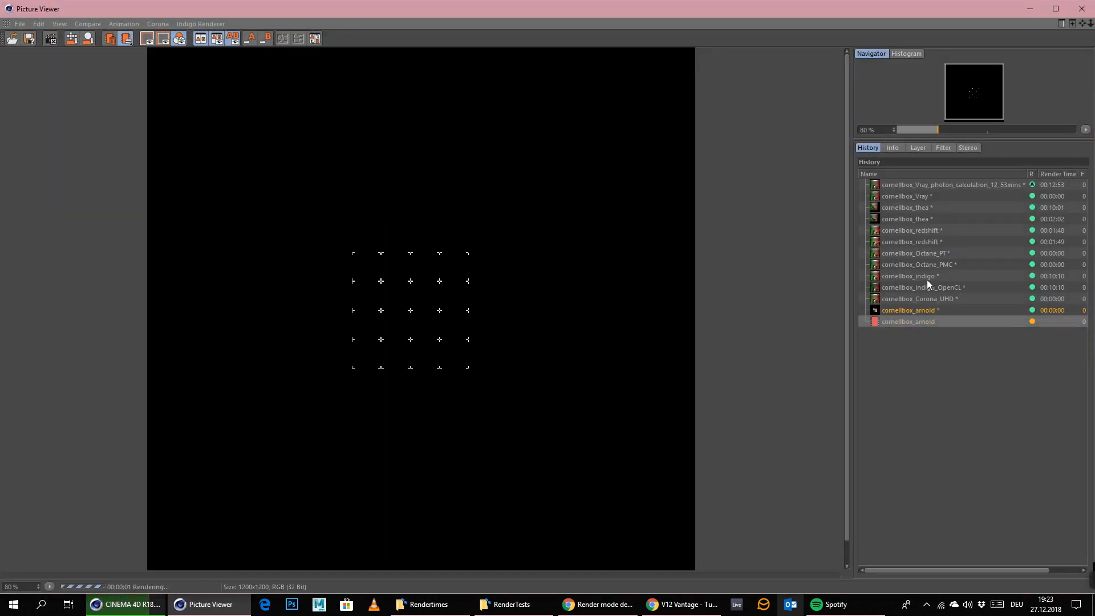
{"action": "left_click", "coordinate": [1029, 8]}
{"action": "left_click", "coordinate": [308, 37]}
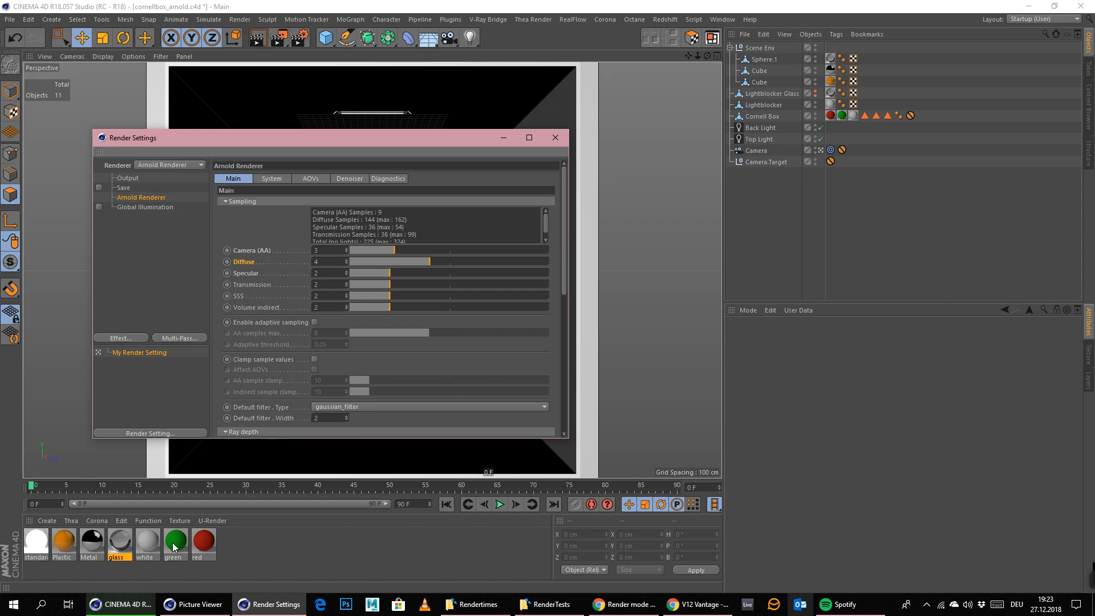
- Return to the Picture Viewer and alternate between the previous and the running cornellbox_arnold renders to compare the back wall's noise
{"action": "left_click", "coordinate": [269, 606]}
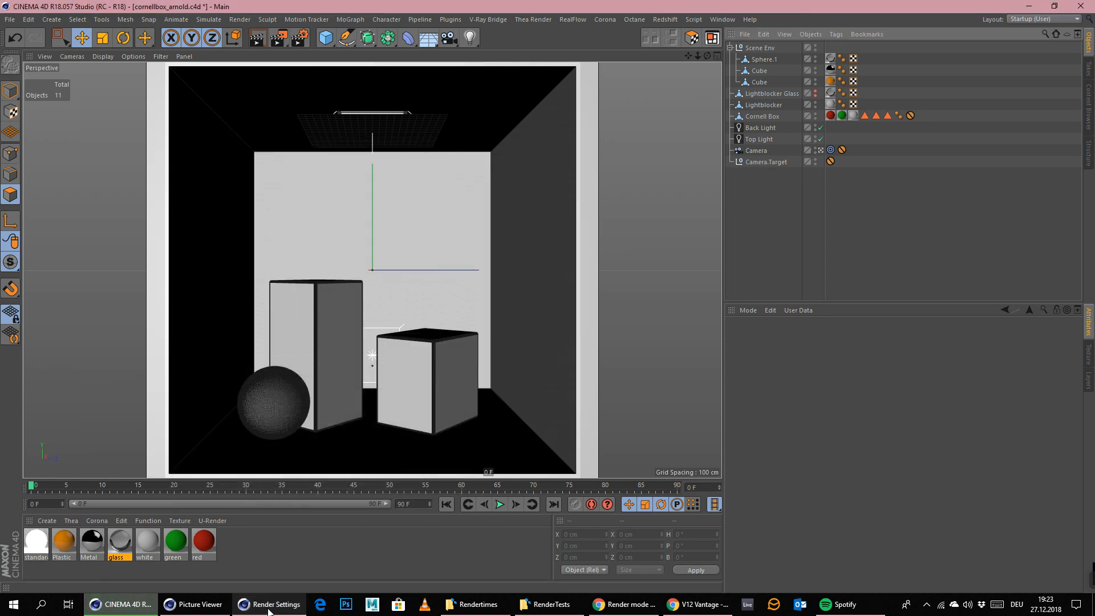
{"action": "left_click", "coordinate": [194, 605]}
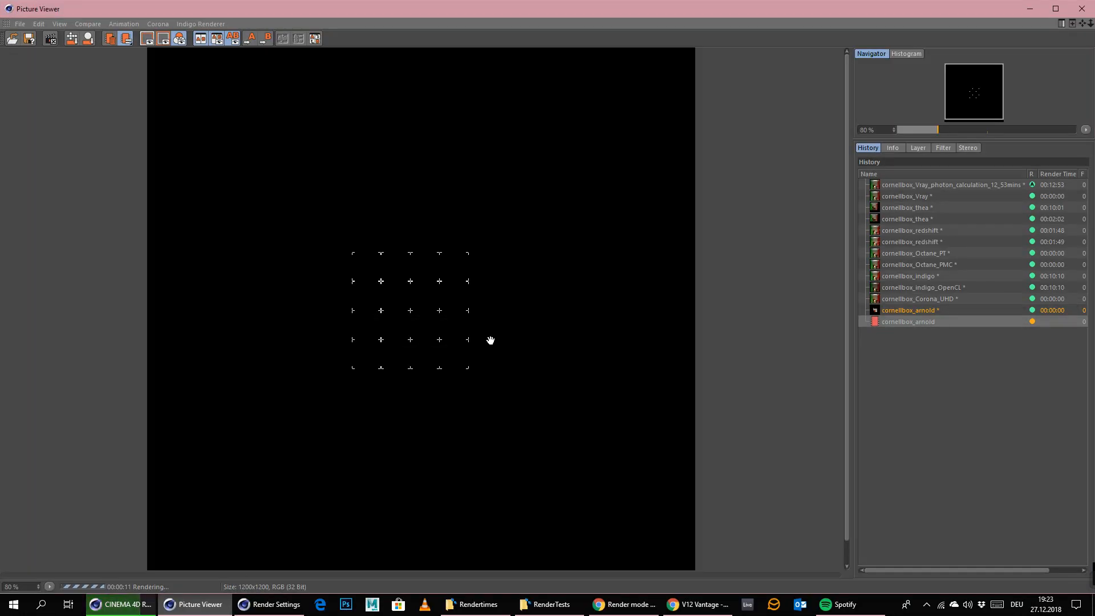
{"action": "left_click", "coordinate": [918, 312]}
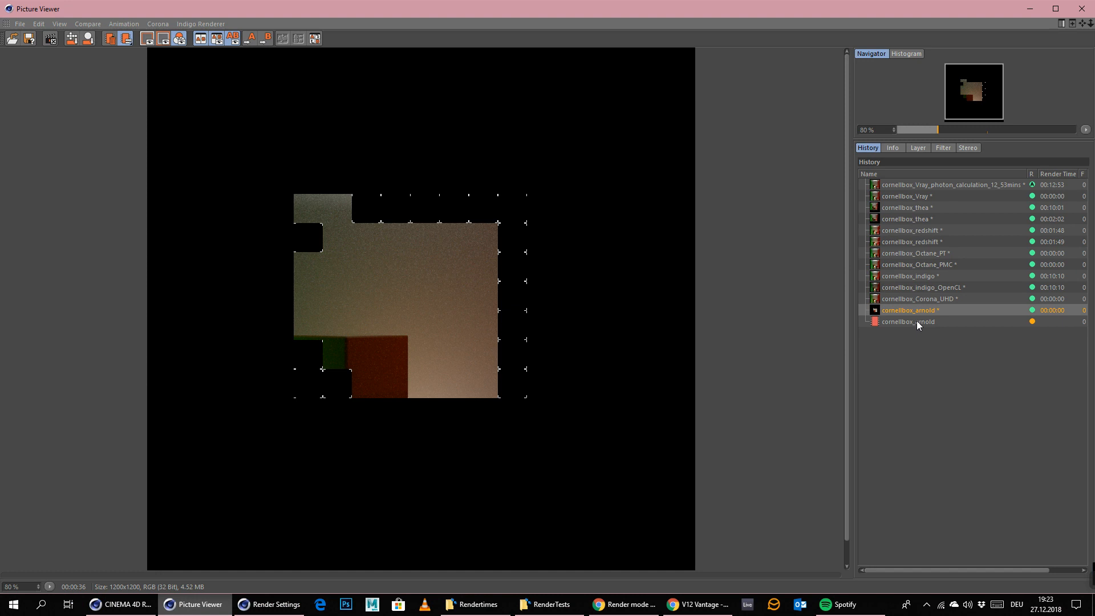
{"action": "left_click", "coordinate": [916, 321]}
{"action": "scroll", "coordinate": [434, 325], "scroll_direction": "up", "scroll_amount": 3}
{"action": "left_click_drag", "start_coordinate": [453, 448], "coordinate": [536, 278]}
{"action": "left_click", "coordinate": [932, 308]}
{"action": "left_click", "coordinate": [933, 319]}
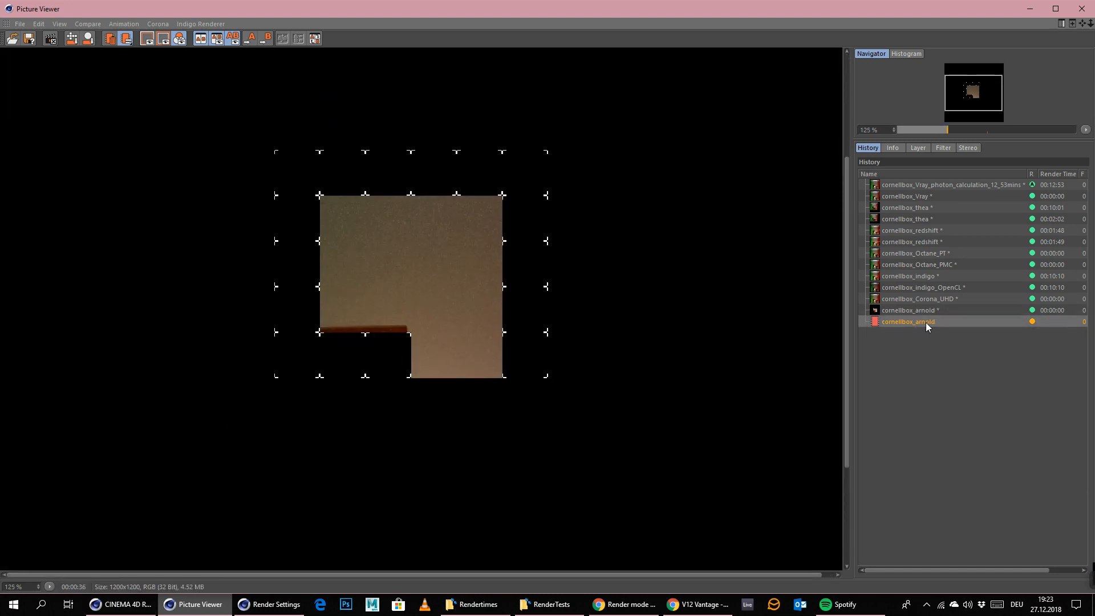
{"action": "left_click", "coordinate": [933, 313]}
{"action": "left_click", "coordinate": [924, 323]}
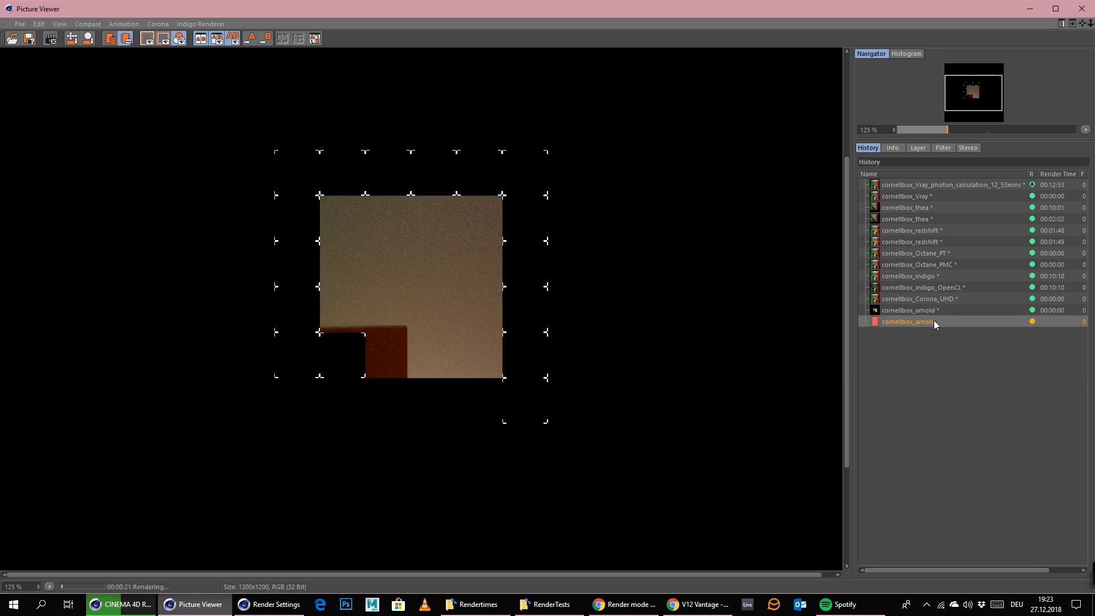
{"action": "left_click", "coordinate": [924, 310]}
{"action": "left_click", "coordinate": [917, 322]}
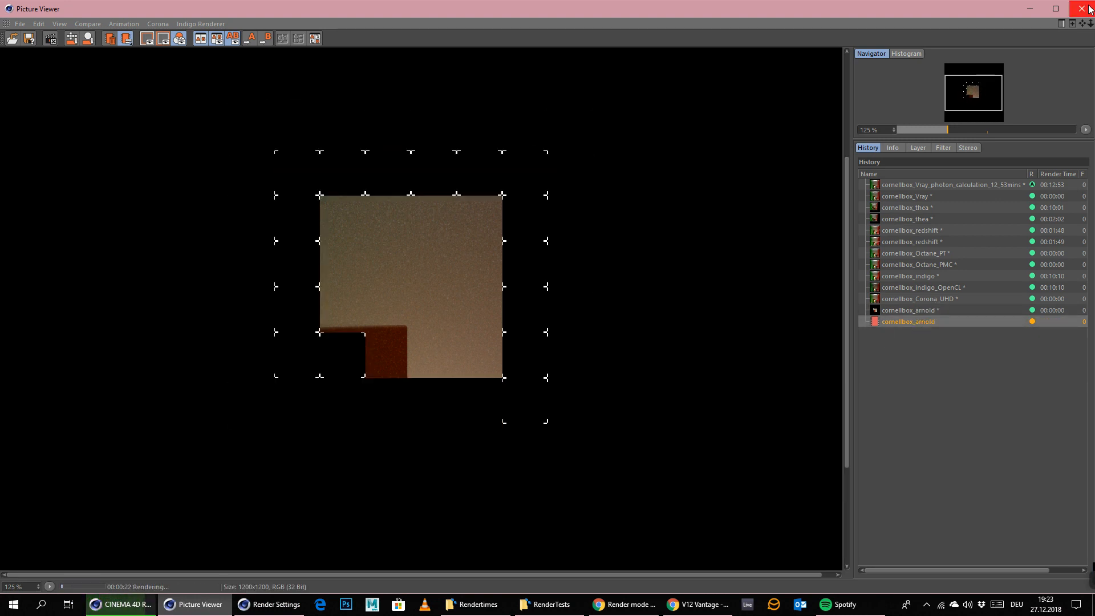
- Stop the running Arnold render and set the Top Light's samples to 3
{"action": "left_click", "coordinate": [568, 342]}
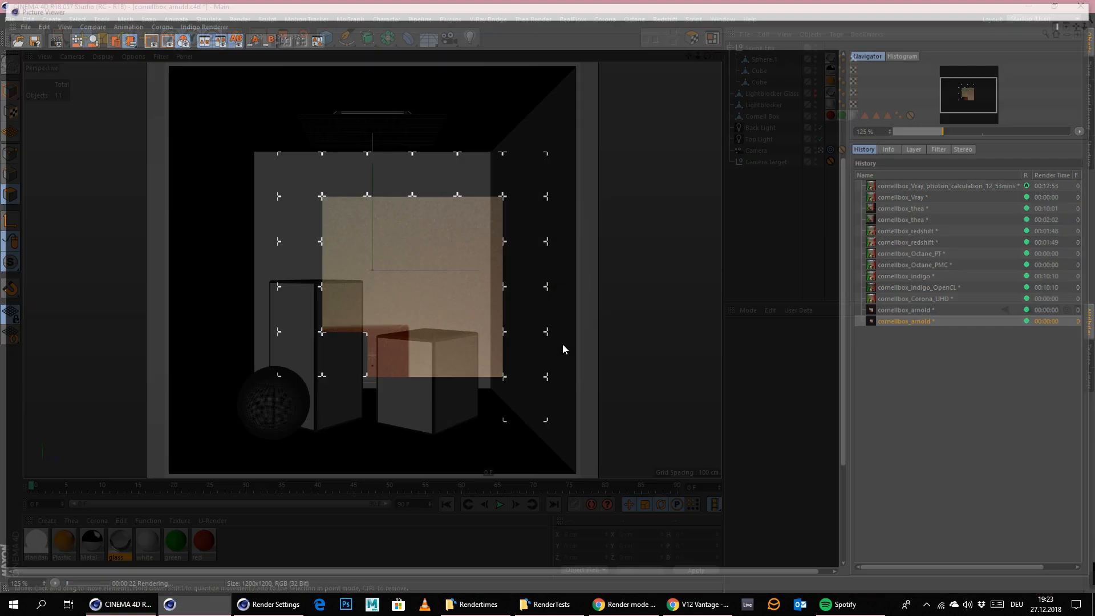
{"action": "left_click", "coordinate": [759, 139]}
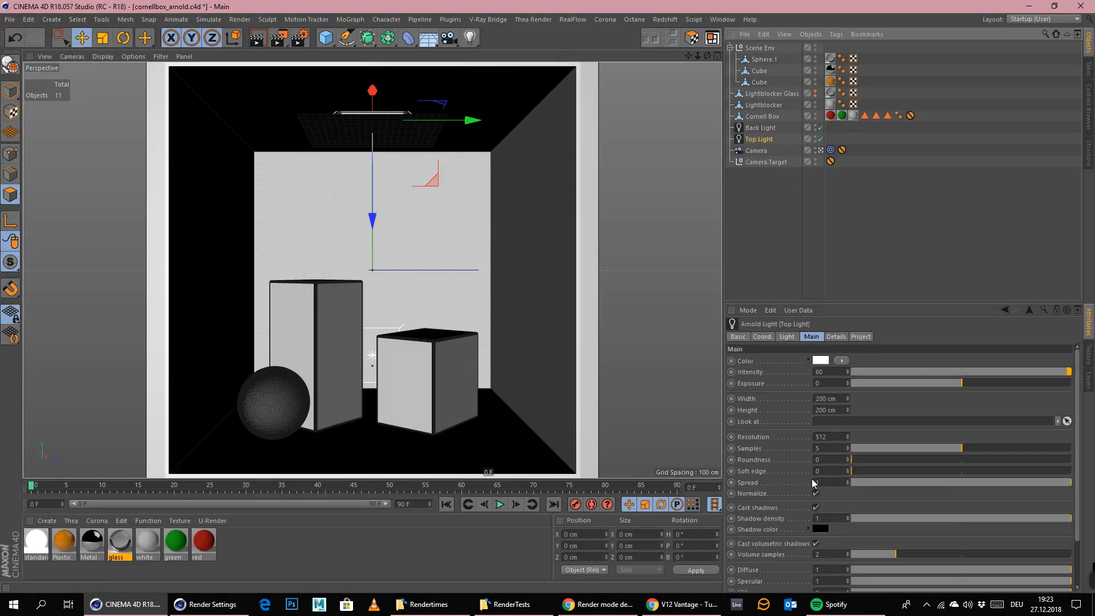
{"action": "left_click_drag", "start_coordinate": [827, 448], "coordinate": [717, 441]}
{"action": "type", "text": "3"}
{"action": "left_click", "coordinate": [753, 220]}
{"action": "left_click", "coordinate": [757, 128]}
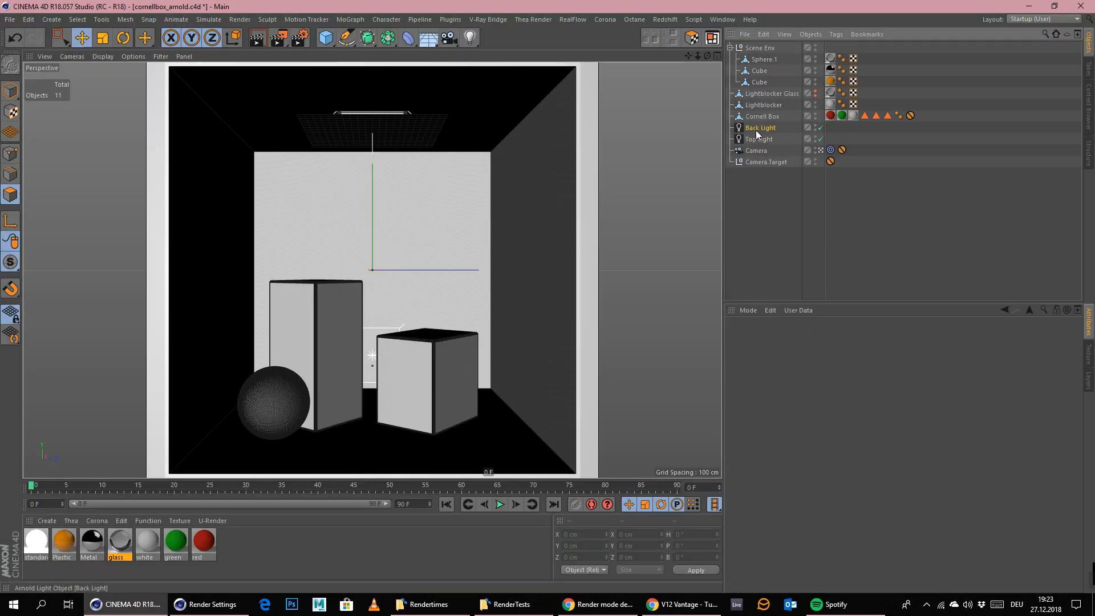
{"action": "left_click", "coordinate": [752, 187]}
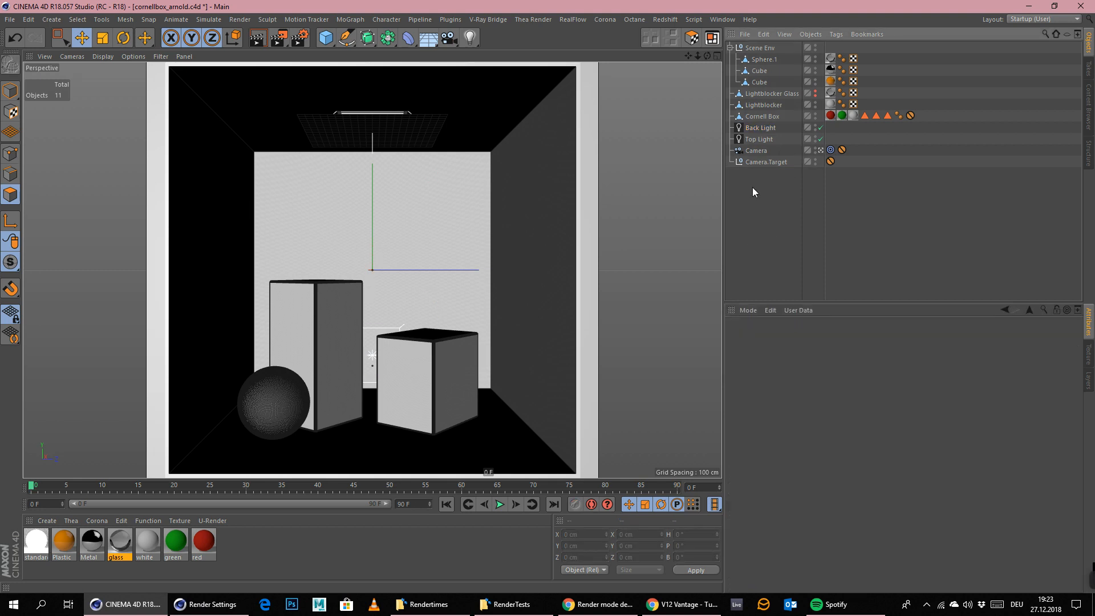
- Set the Arnold Diffuse samples to 6 and start a new Picture Viewer render of the scene
{"action": "left_click", "coordinate": [299, 38]}
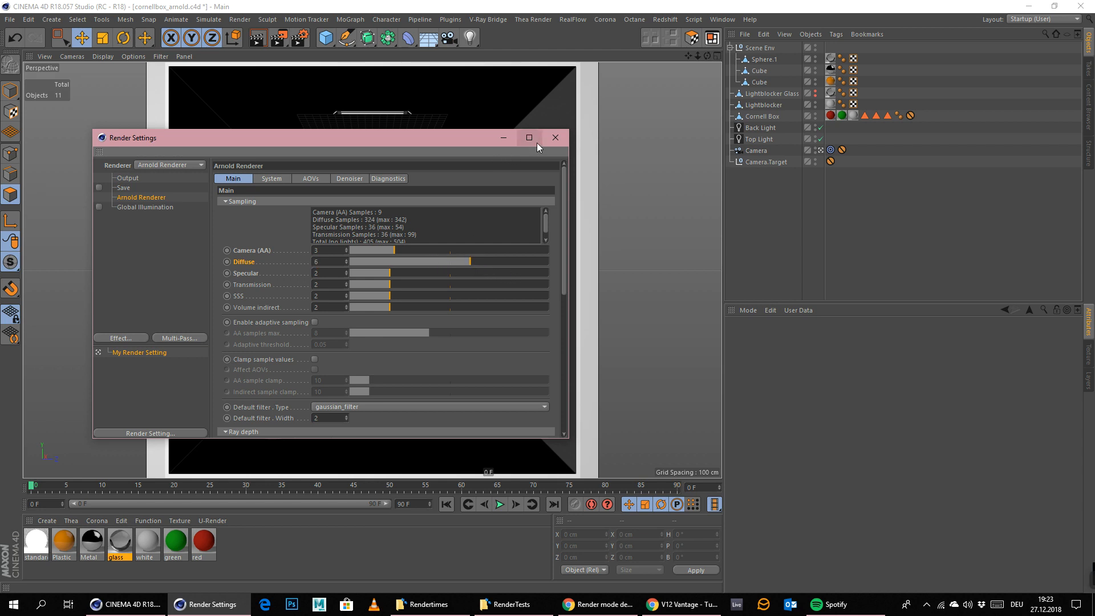
{"action": "left_click", "coordinate": [554, 138]}
{"action": "left_click", "coordinate": [239, 20]}
{"action": "left_click", "coordinate": [259, 76]}
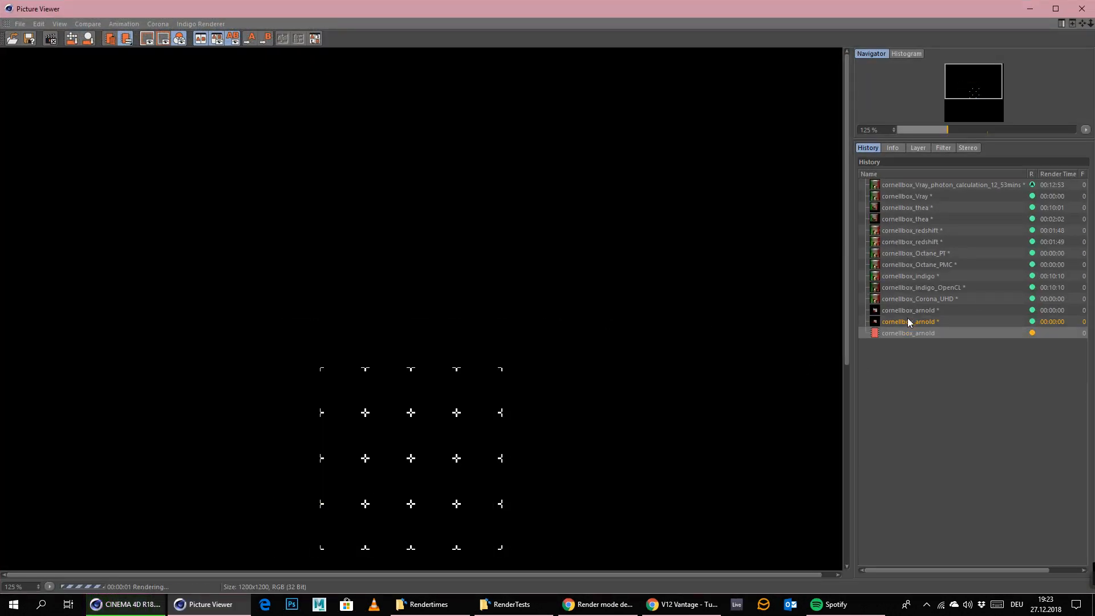
- Show the new cornellbox_arnold render and examine its first buckets at different magnifications, checking them against the previous Arnold render
{"action": "left_click", "coordinate": [915, 334]}
{"action": "left_click_drag", "start_coordinate": [456, 413], "coordinate": [521, 281]}
{"action": "left_click", "coordinate": [915, 325]}
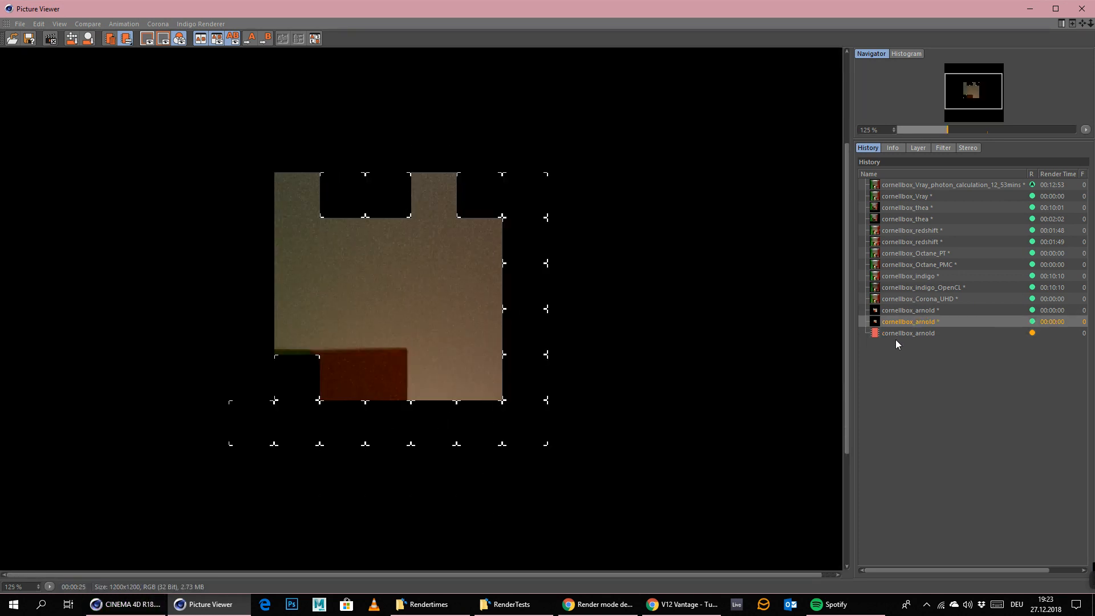
{"action": "left_click", "coordinate": [910, 333]}
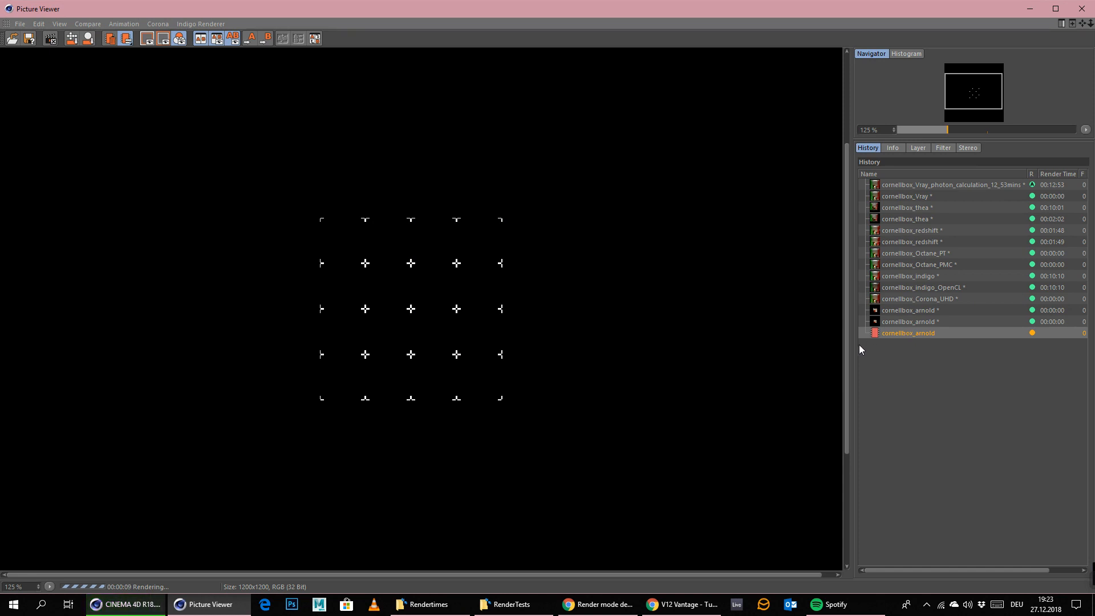
{"action": "mouse_move", "coordinate": [1089, 581]}
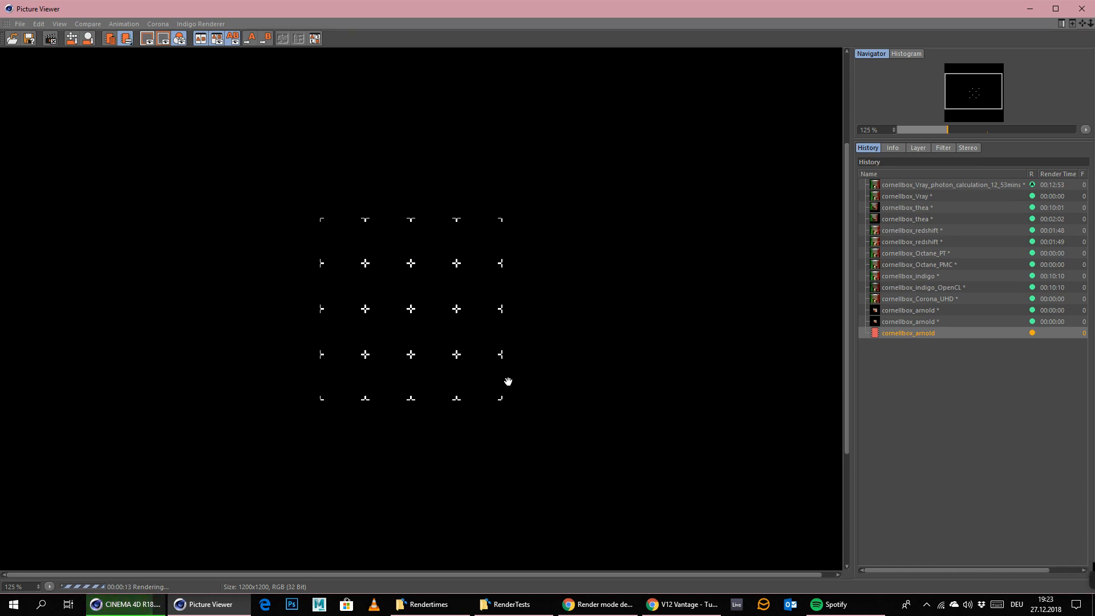
{"action": "scroll", "coordinate": [508, 381], "scroll_direction": "down", "scroll_amount": 1}
{"action": "scroll", "coordinate": [495, 403], "scroll_direction": "up", "scroll_amount": 2}
{"action": "left_click_drag", "start_coordinate": [397, 494], "coordinate": [462, 257]}
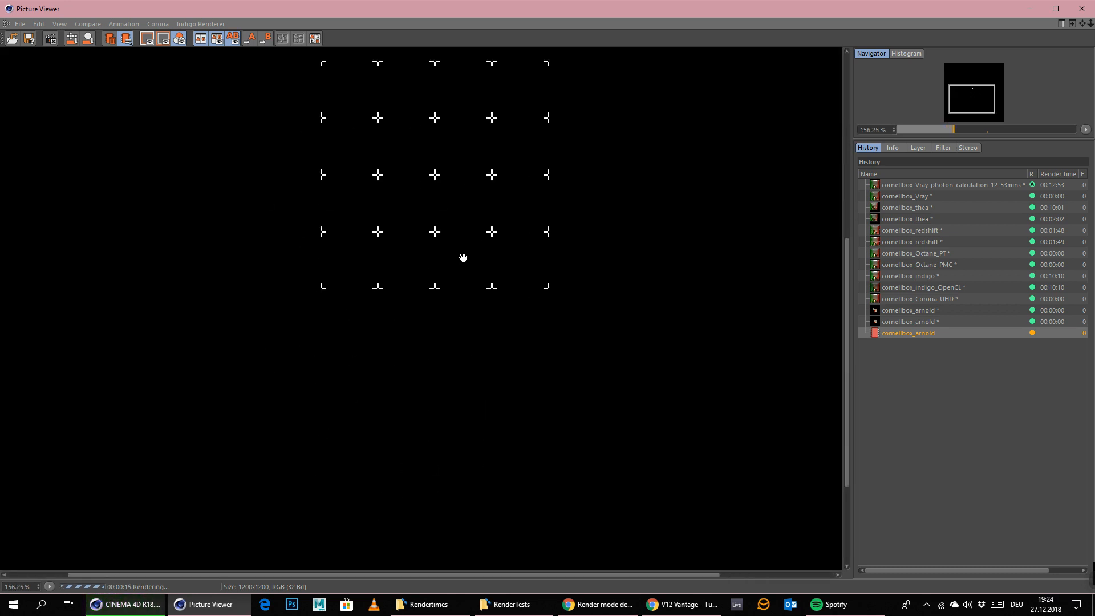
{"action": "scroll", "coordinate": [497, 285], "scroll_direction": "down", "scroll_amount": 1}
{"action": "left_click_drag", "start_coordinate": [406, 238], "coordinate": [413, 371]}
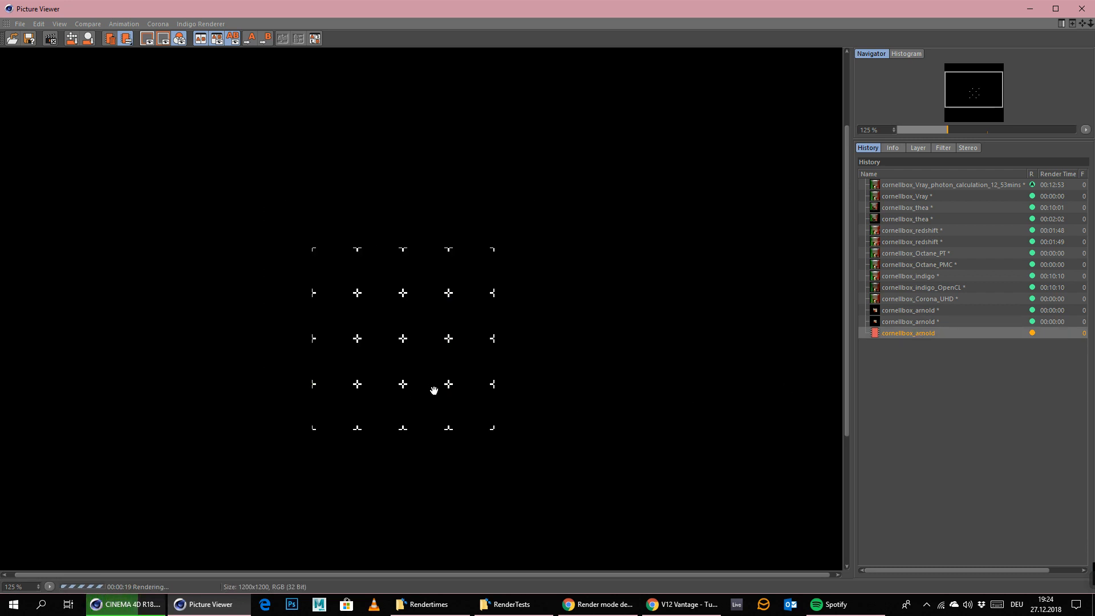
{"action": "scroll", "coordinate": [435, 388], "scroll_direction": "down", "scroll_amount": 1}
{"action": "scroll", "coordinate": [438, 415], "scroll_direction": "up", "scroll_amount": 2}
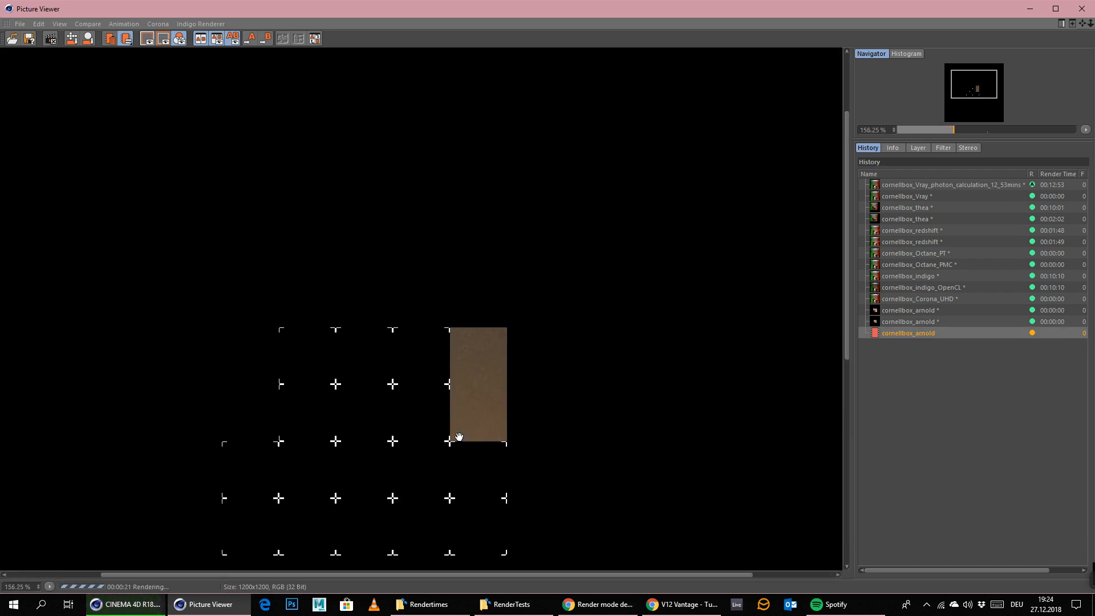
{"action": "left_click_drag", "start_coordinate": [457, 435], "coordinate": [479, 299]}
- Compare the back wall noise of the running and previous Arnold renders at 156.25 % magnification
{"action": "left_click", "coordinate": [913, 322]}
{"action": "left_click", "coordinate": [922, 334]}
{"action": "left_click", "coordinate": [933, 323]}
{"action": "left_click", "coordinate": [925, 335]}
{"action": "left_click", "coordinate": [933, 323]}
{"action": "left_click", "coordinate": [929, 334]}
{"action": "left_click", "coordinate": [932, 323]}
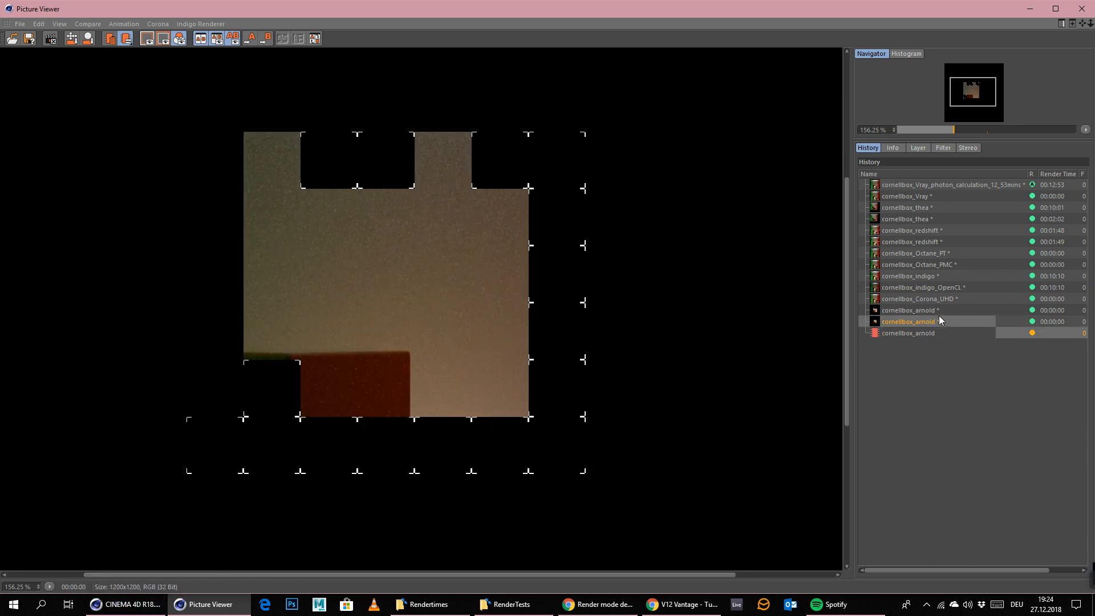
{"action": "left_click", "coordinate": [926, 333]}
{"action": "left_click", "coordinate": [936, 323]}
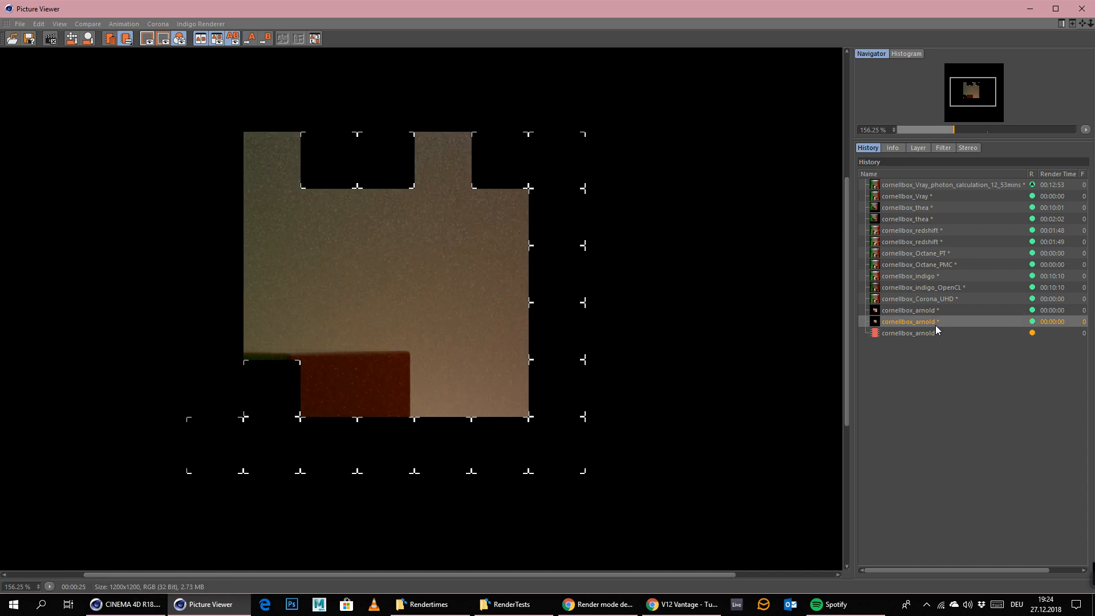
{"action": "left_click", "coordinate": [925, 334]}
{"action": "left_click", "coordinate": [936, 323]}
- Reduce the magnification to 125 % and alternate between the running and previous Arnold renders to compare the wall and box noise
{"action": "scroll", "coordinate": [436, 342], "scroll_direction": "down", "scroll_amount": 3}
{"action": "left_click_drag", "start_coordinate": [415, 350], "coordinate": [402, 391]}
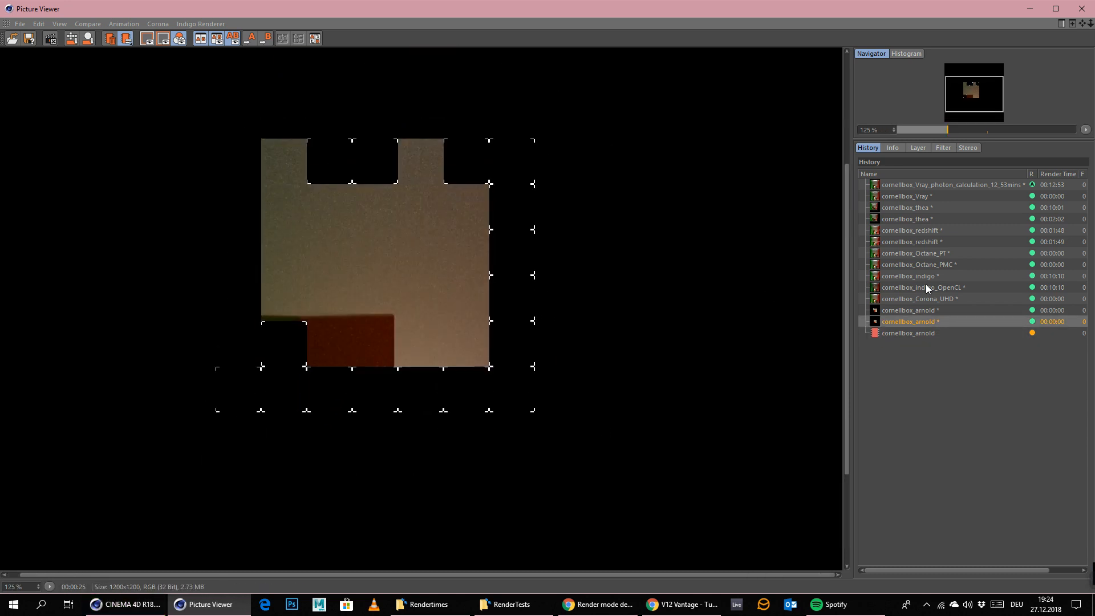
{"action": "left_click", "coordinate": [915, 331]}
{"action": "left_click", "coordinate": [920, 324]}
{"action": "left_click", "coordinate": [916, 332]}
{"action": "left_click", "coordinate": [918, 323]}
{"action": "left_click", "coordinate": [916, 334]}
{"action": "left_click", "coordinate": [917, 322]}
{"action": "left_click", "coordinate": [908, 334]}
{"action": "left_click", "coordinate": [922, 323]}
{"action": "left_click", "coordinate": [913, 336]}
{"action": "left_click", "coordinate": [916, 322]}
{"action": "left_click", "coordinate": [913, 334]}
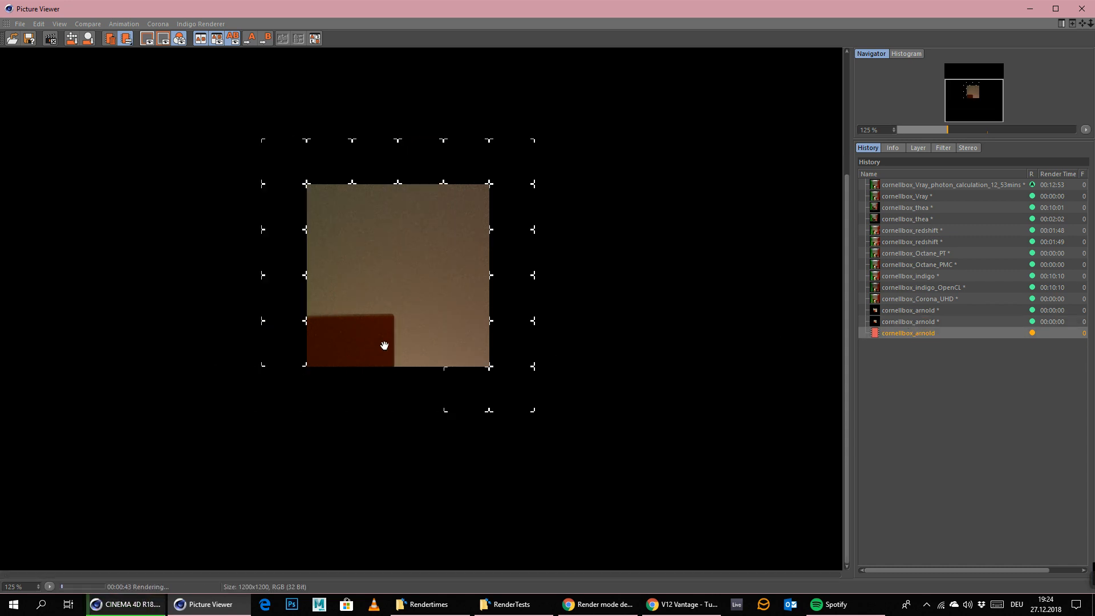
{"action": "scroll", "coordinate": [384, 344], "scroll_direction": "down", "scroll_amount": 1}
{"action": "scroll", "coordinate": [467, 340], "scroll_direction": "up", "scroll_amount": 1}
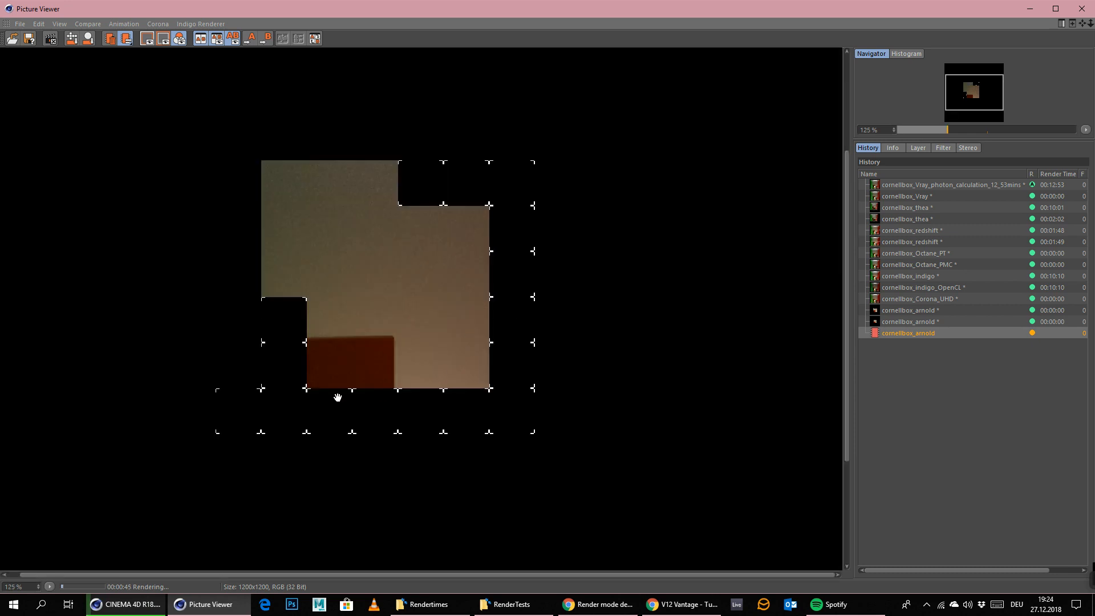
{"action": "left_click", "coordinate": [907, 322]}
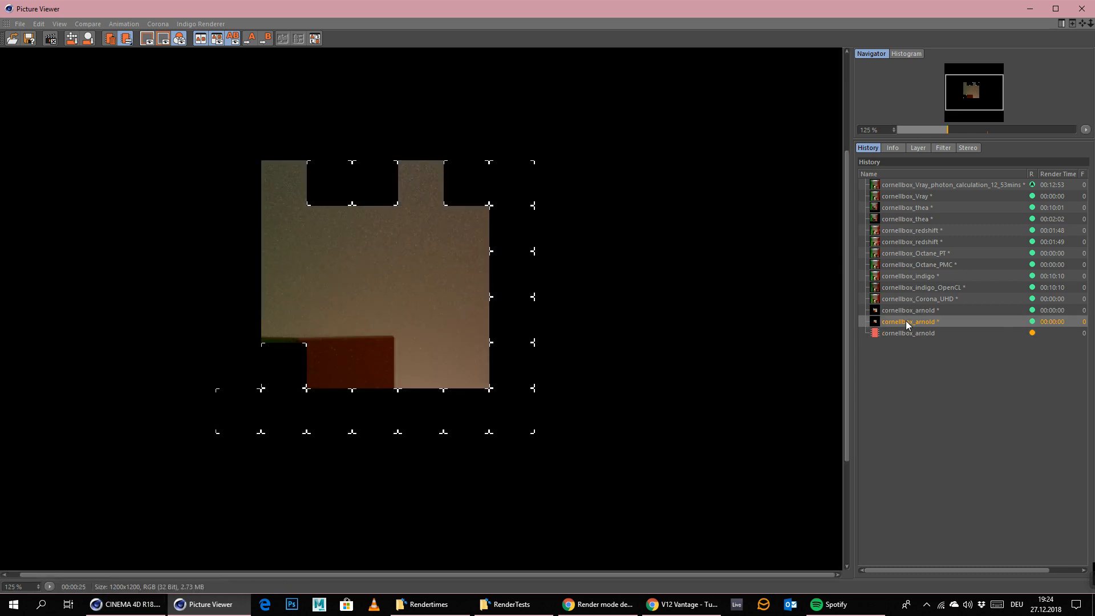
{"action": "left_click", "coordinate": [906, 333]}
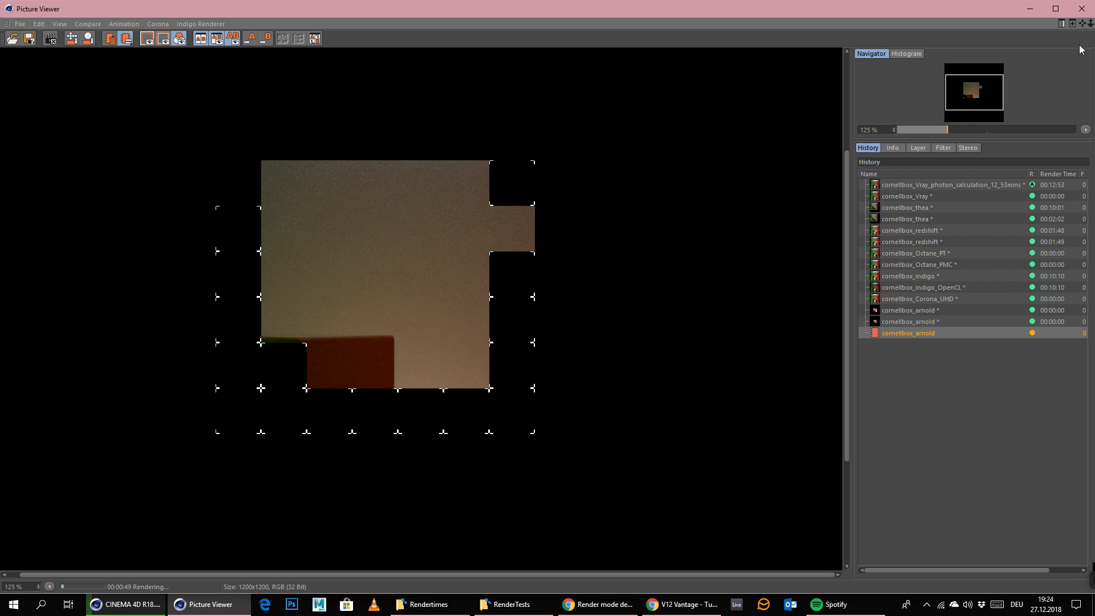
- Stop the running Arnold render and set the Arnold sampling to Camera (AA) 5 and Specular 3
{"action": "left_click", "coordinate": [1082, 8]}
{"action": "left_click", "coordinate": [542, 349]}
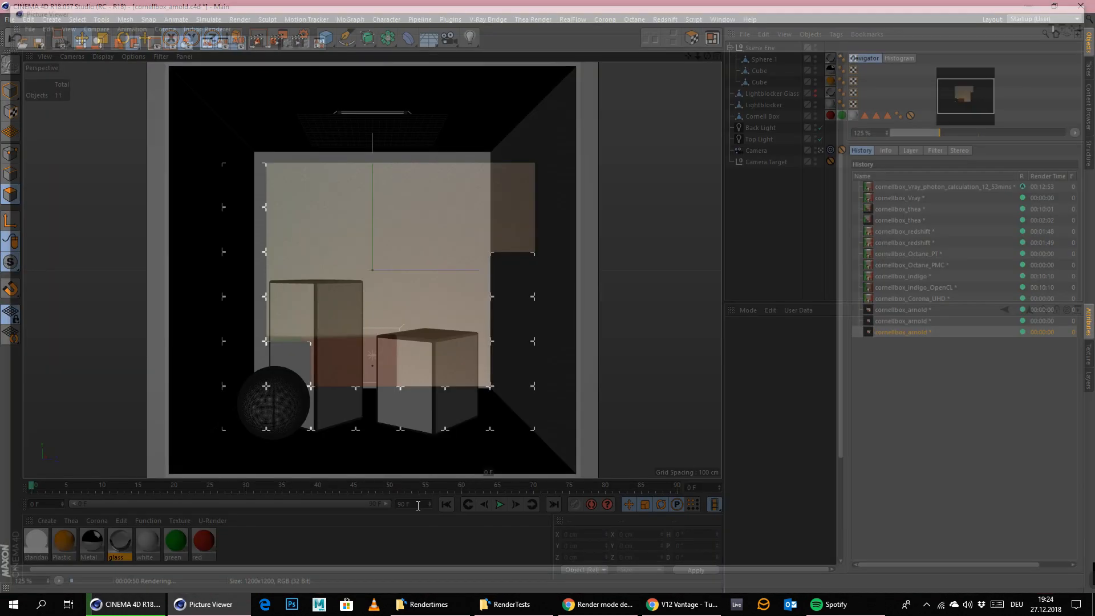
{"action": "left_click", "coordinate": [300, 39]}
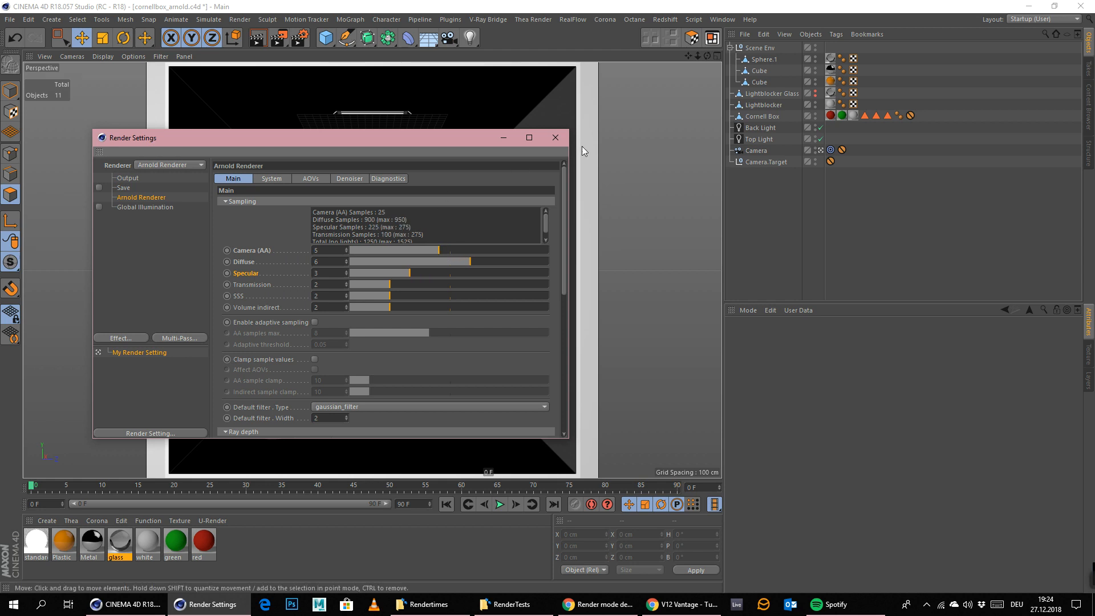
{"action": "left_click", "coordinate": [556, 137]}
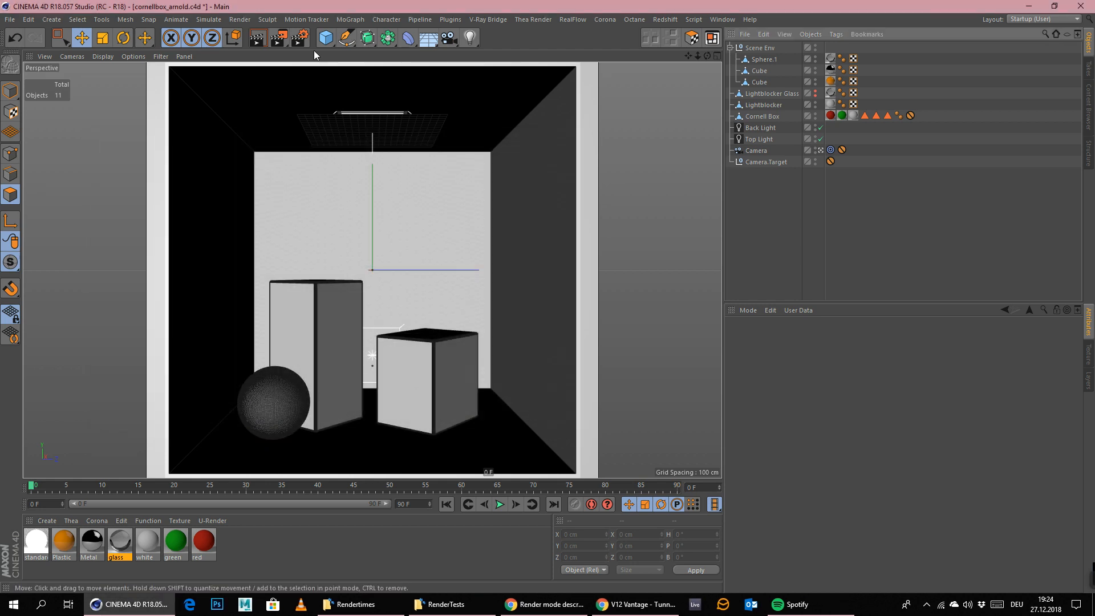
- Start a new Picture Viewer render of the Arnold scene and show its first buckets at 156.25 % magnification
{"action": "left_click", "coordinate": [240, 19]}
{"action": "left_click", "coordinate": [269, 73]}
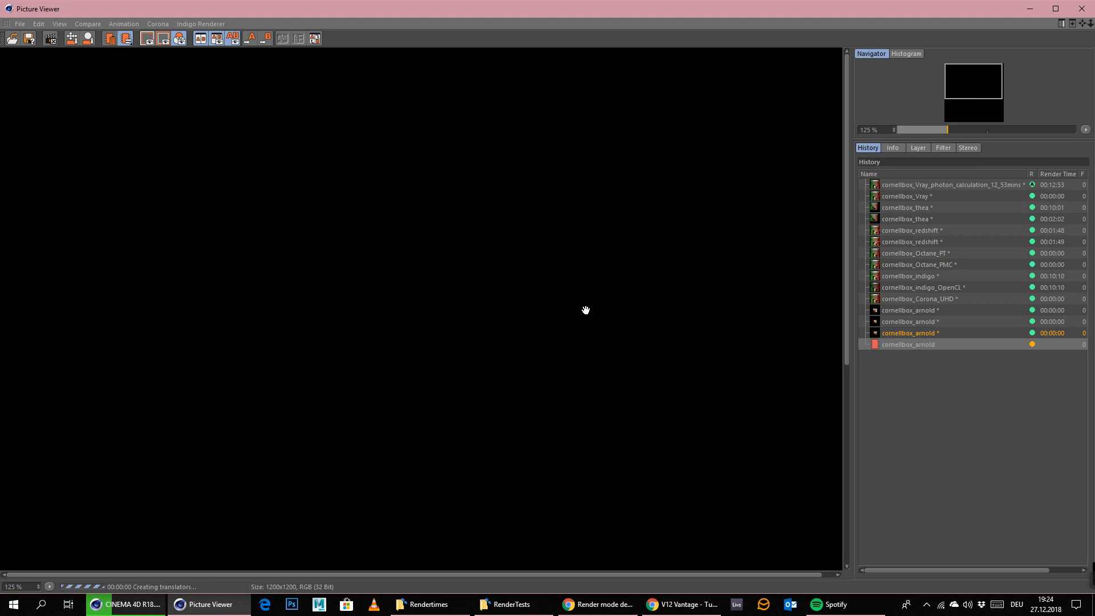
{"action": "scroll", "coordinate": [523, 340], "scroll_direction": "up", "scroll_amount": 2}
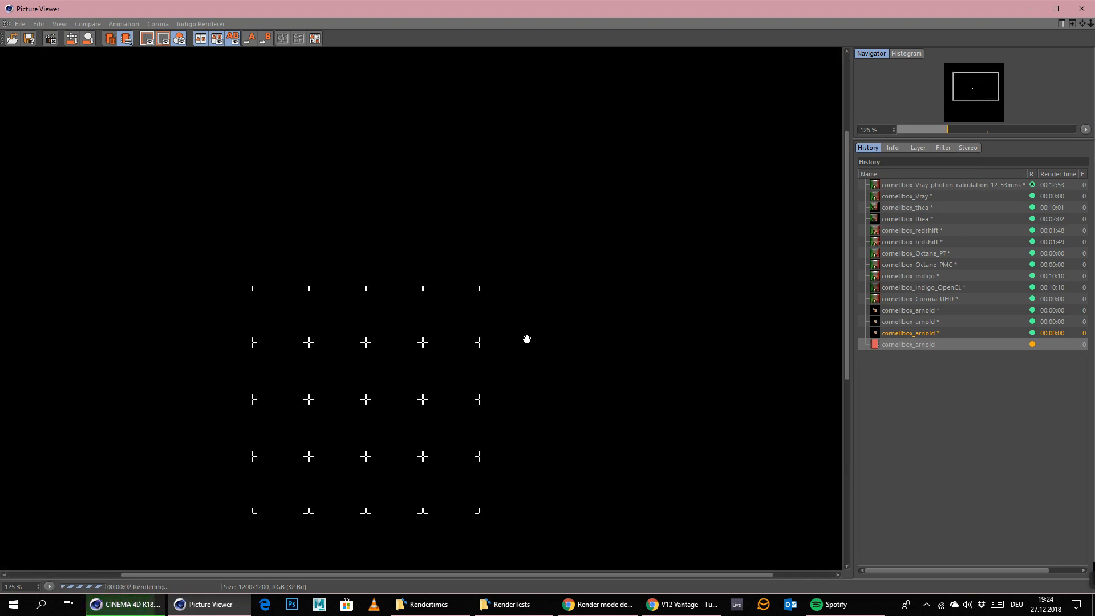
{"action": "left_click", "coordinate": [921, 323]}
{"action": "left_click", "coordinate": [919, 345]}
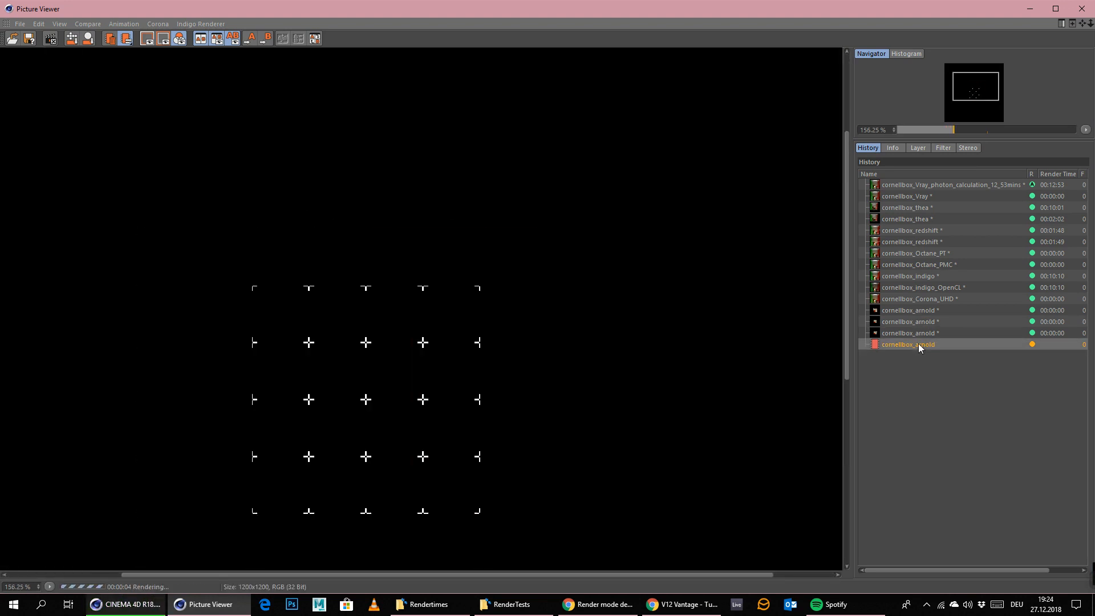
{"action": "left_click_drag", "start_coordinate": [539, 368], "coordinate": [589, 233]}
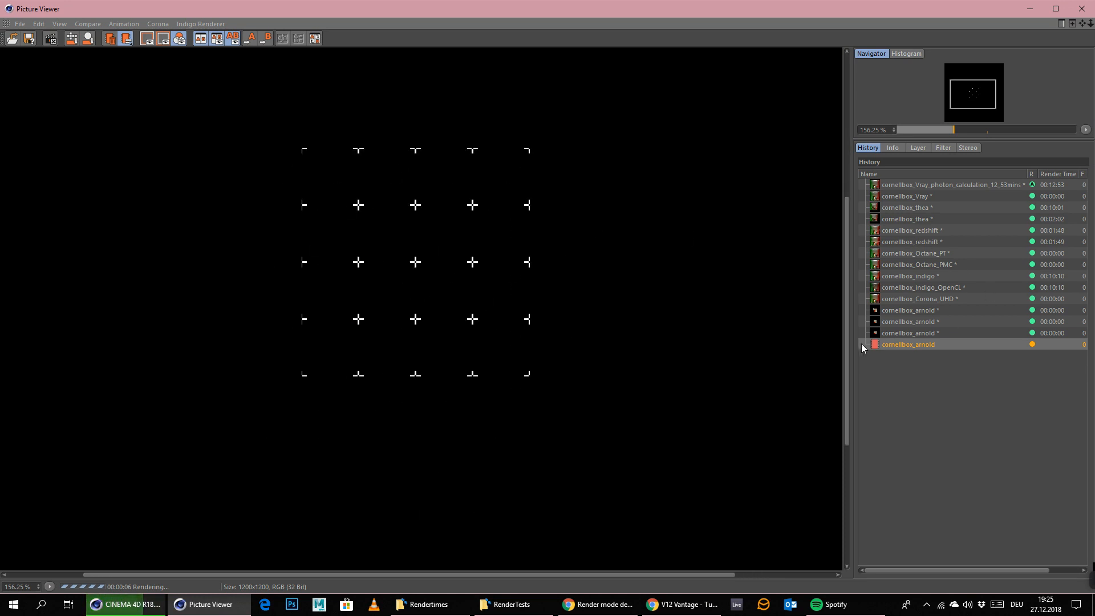
- Show the previous stopped cornellbox_arnold render and examine its noise at different magnifications
{"action": "left_click", "coordinate": [922, 334]}
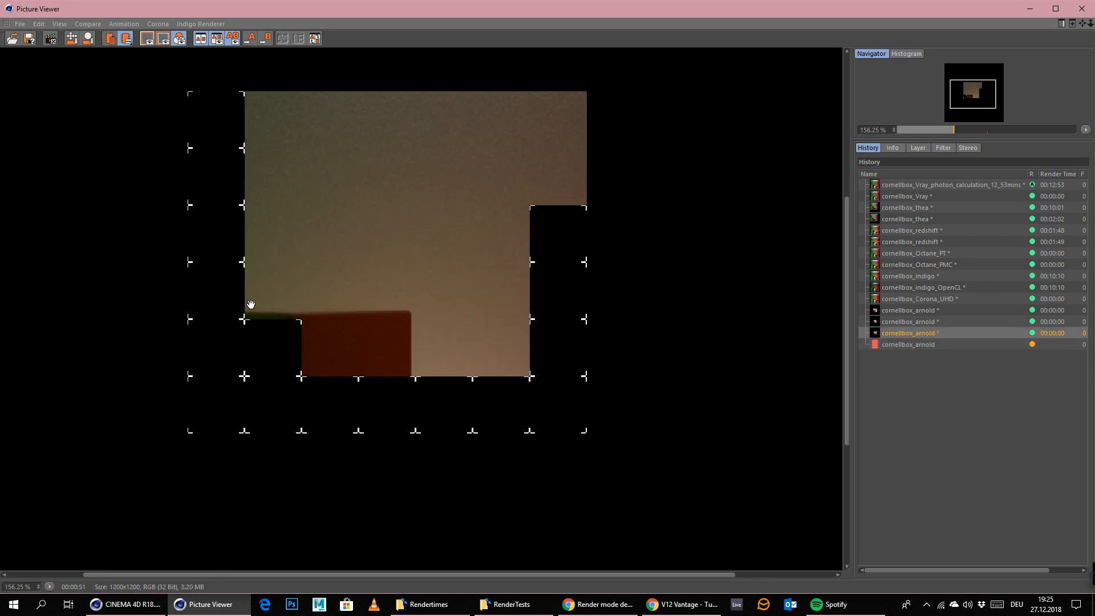
{"action": "scroll", "coordinate": [502, 319], "scroll_direction": "down", "scroll_amount": 2}
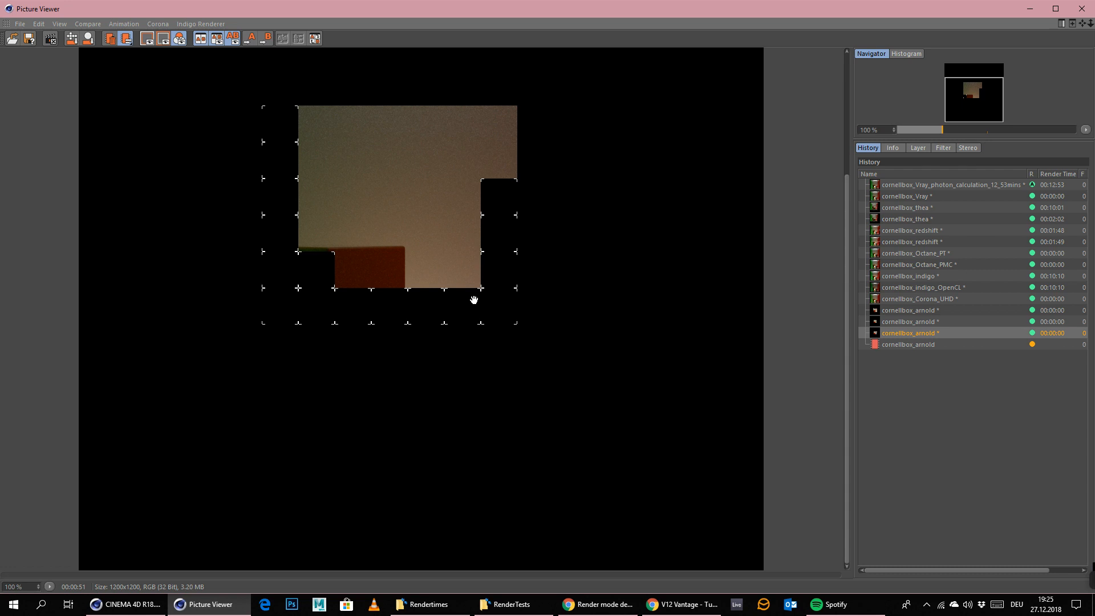
{"action": "scroll", "coordinate": [435, 320], "scroll_direction": "down", "scroll_amount": 1}
{"action": "scroll", "coordinate": [445, 325], "scroll_direction": "up", "scroll_amount": 2}
{"action": "left_click_drag", "start_coordinate": [460, 388], "coordinate": [455, 327]}
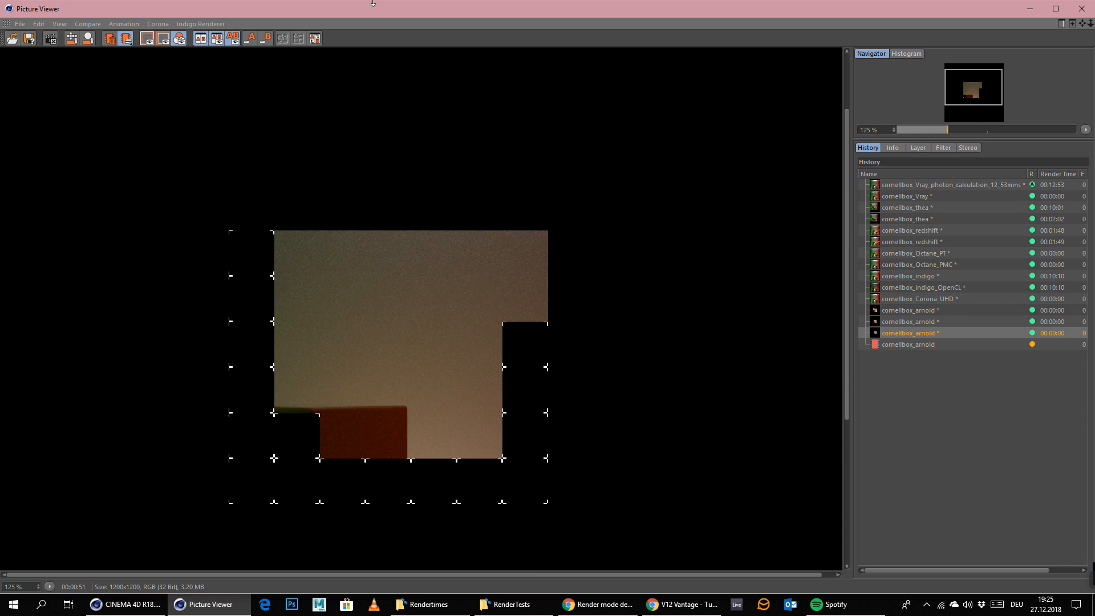
- Open the render settings and review Arnold's sampling, ray depth and advanced options
{"action": "scroll", "coordinate": [525, 268], "scroll_direction": "down", "scroll_amount": 2}
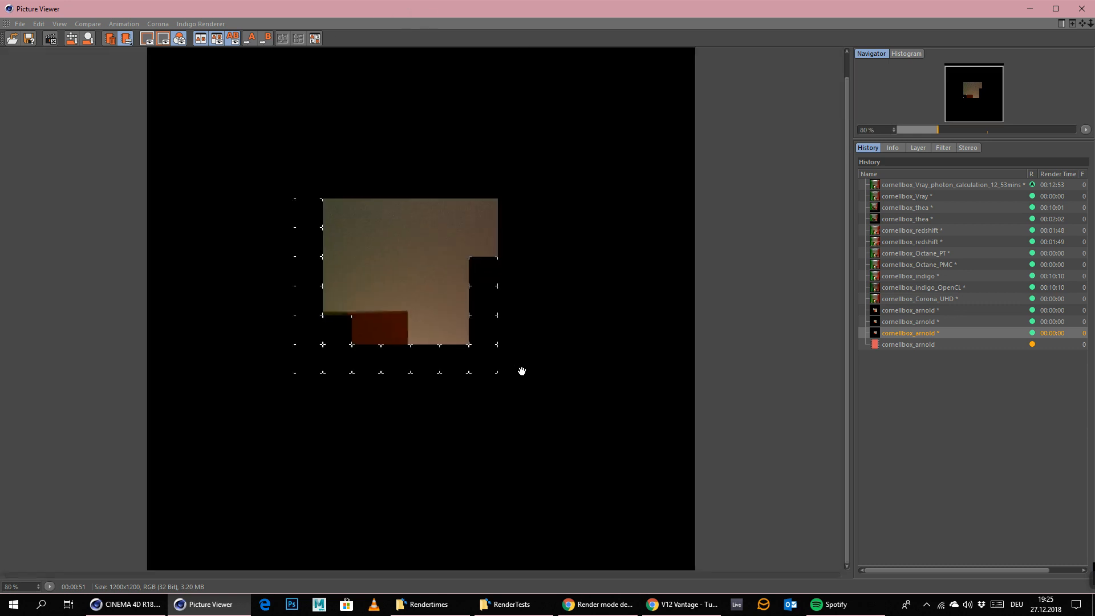
{"action": "scroll", "coordinate": [494, 404], "scroll_direction": "up", "scroll_amount": 1}
{"action": "left_click", "coordinate": [1031, 9]}
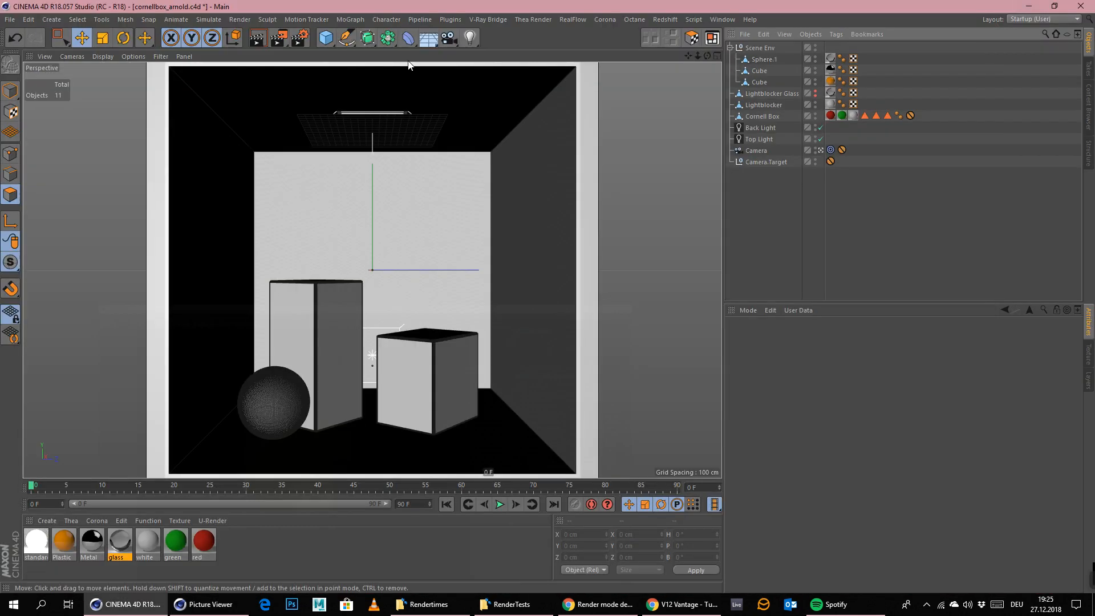
{"action": "key", "text": "ctrl+b"}
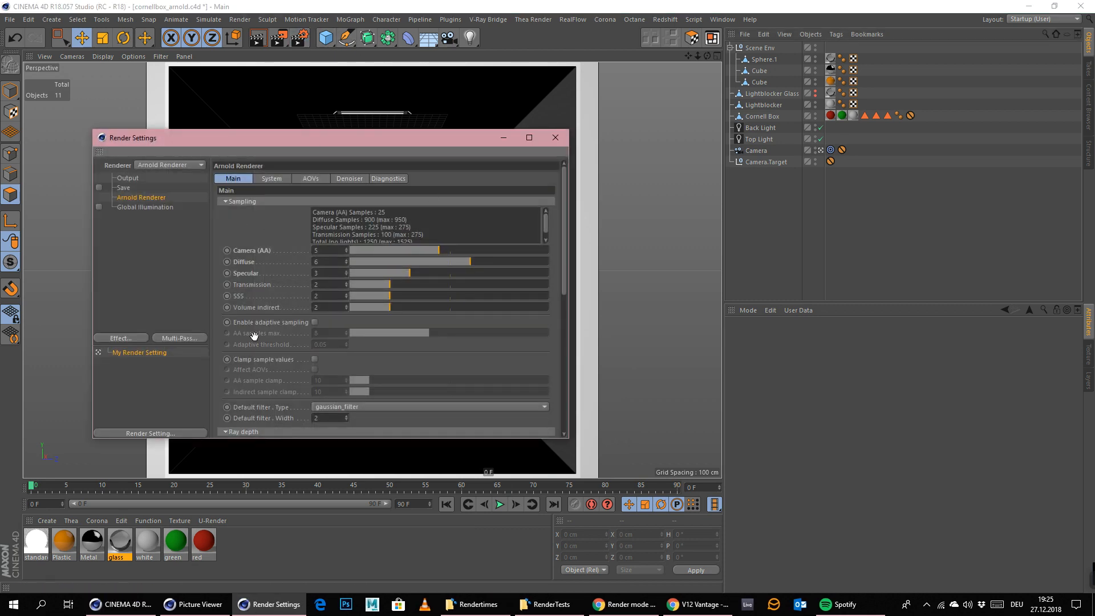
{"action": "scroll", "coordinate": [286, 262], "scroll_direction": "down", "scroll_amount": 3}
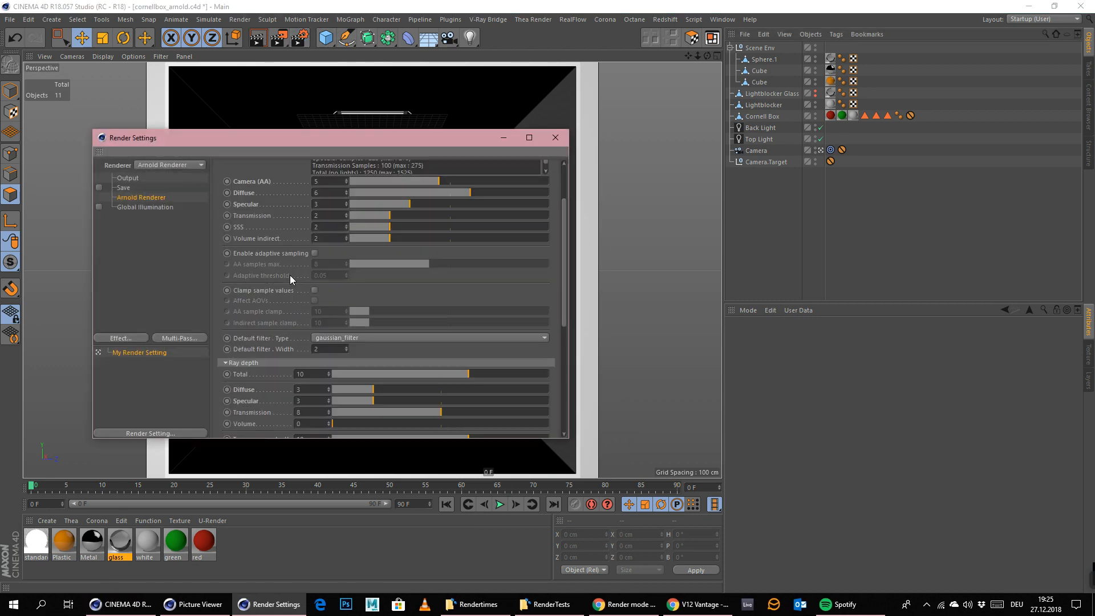
{"action": "scroll", "coordinate": [278, 323], "scroll_direction": "down", "scroll_amount": 6}
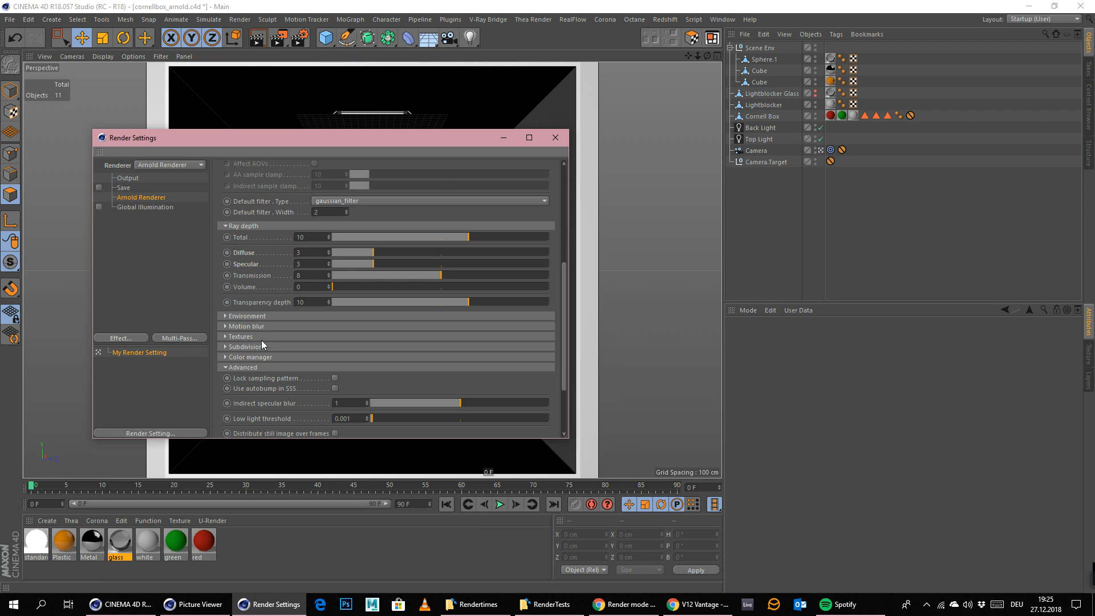
{"action": "scroll", "coordinate": [273, 239], "scroll_direction": "up", "scroll_amount": 10}
- Check Arnold's System settings for bucket scanning, IPR and the OptiX denoiser
{"action": "left_click", "coordinate": [282, 176]}
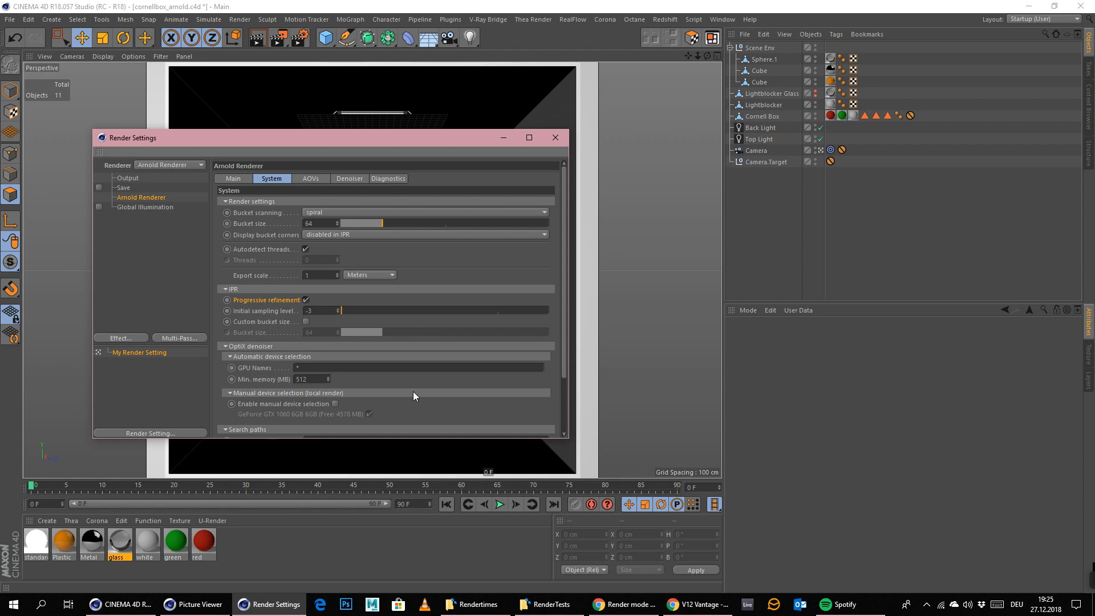
{"action": "scroll", "coordinate": [403, 403], "scroll_direction": "down", "scroll_amount": 3}
{"action": "scroll", "coordinate": [407, 386], "scroll_direction": "up", "scroll_amount": 3}
{"action": "left_click", "coordinate": [234, 179]}
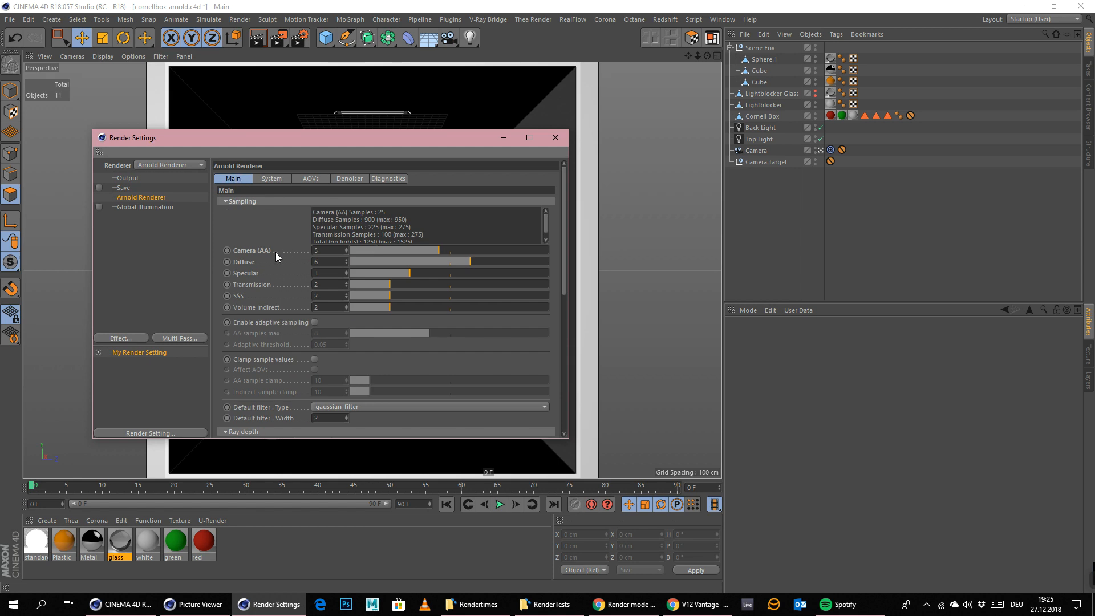
- Recheck the main Arnold settings, comparing the sample counts, clamping, default filter, ray depth and low light threshold
{"action": "scroll", "coordinate": [279, 262], "scroll_direction": "down", "scroll_amount": 5}
{"action": "scroll", "coordinate": [283, 278], "scroll_direction": "down", "scroll_amount": 5}
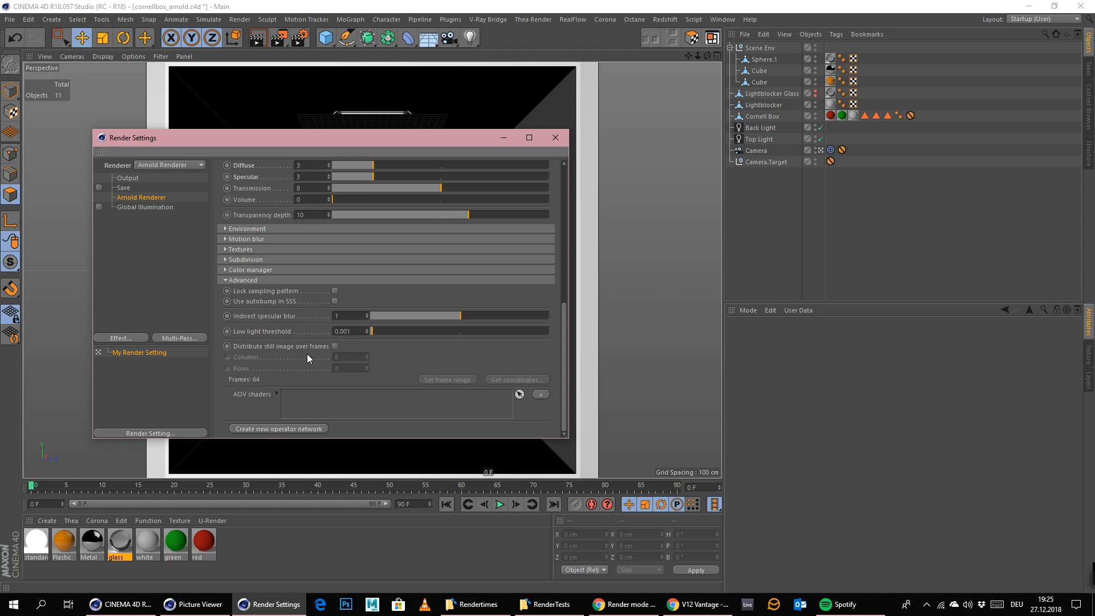
{"action": "scroll", "coordinate": [277, 373], "scroll_direction": "up", "scroll_amount": 4}
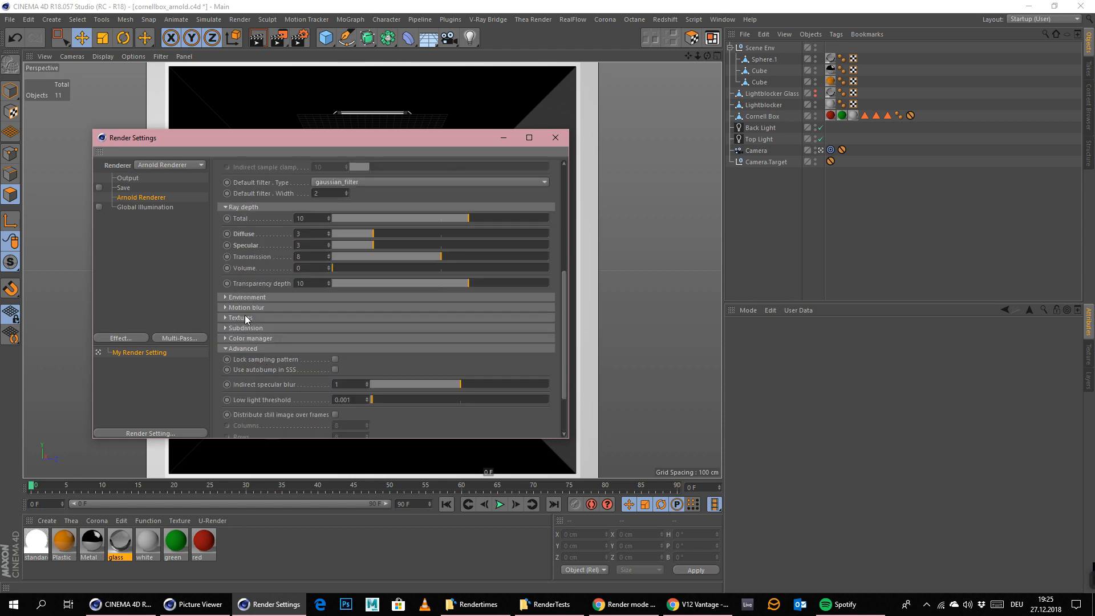
{"action": "scroll", "coordinate": [289, 321], "scroll_direction": "up", "scroll_amount": 7}
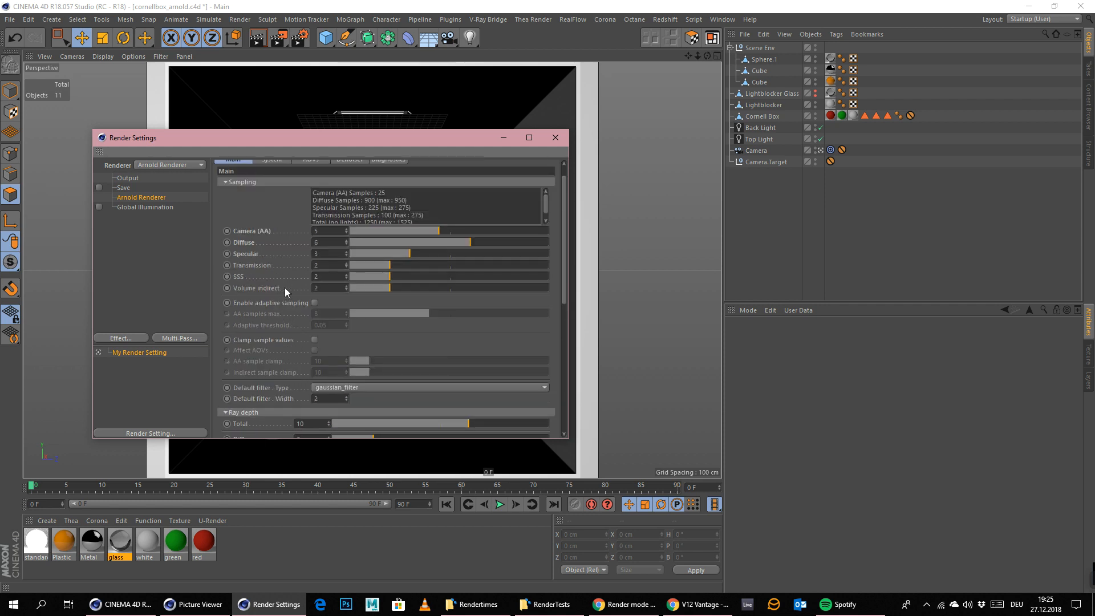
{"action": "scroll", "coordinate": [285, 288], "scroll_direction": "down", "scroll_amount": 2}
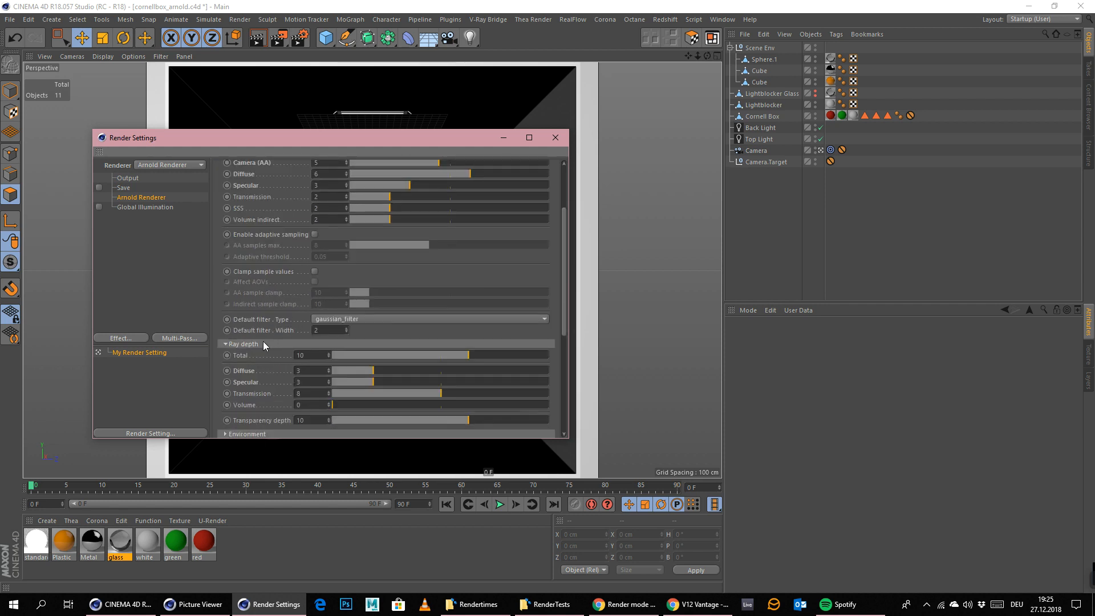
{"action": "left_click", "coordinate": [390, 320]}
{"action": "left_click", "coordinate": [392, 318]}
{"action": "scroll", "coordinate": [262, 334], "scroll_direction": "up", "scroll_amount": 3}
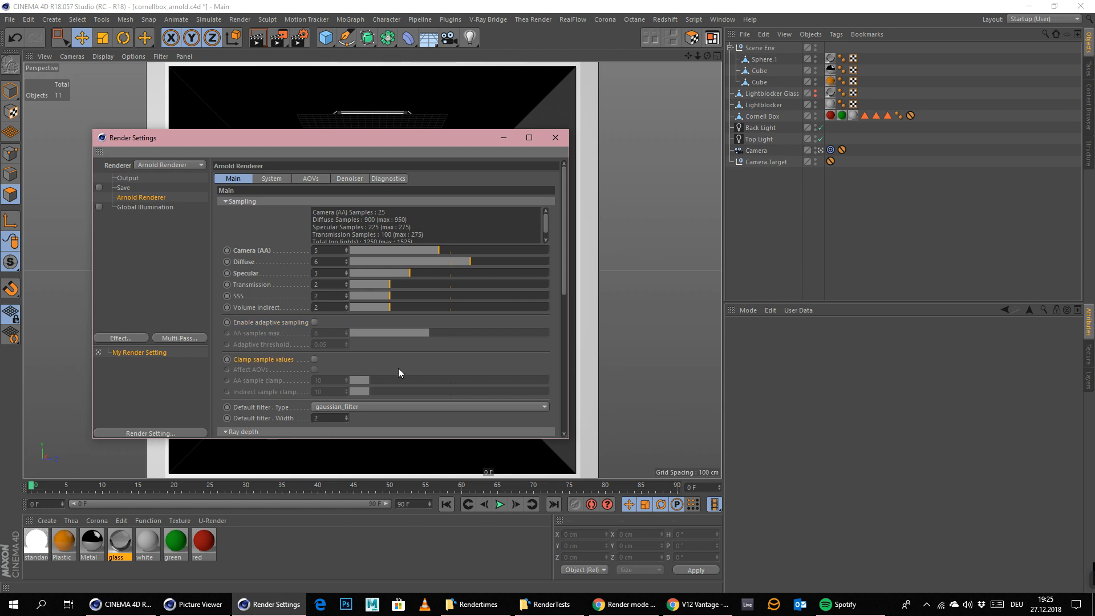
{"action": "scroll", "coordinate": [399, 365], "scroll_direction": "down", "scroll_amount": 3}
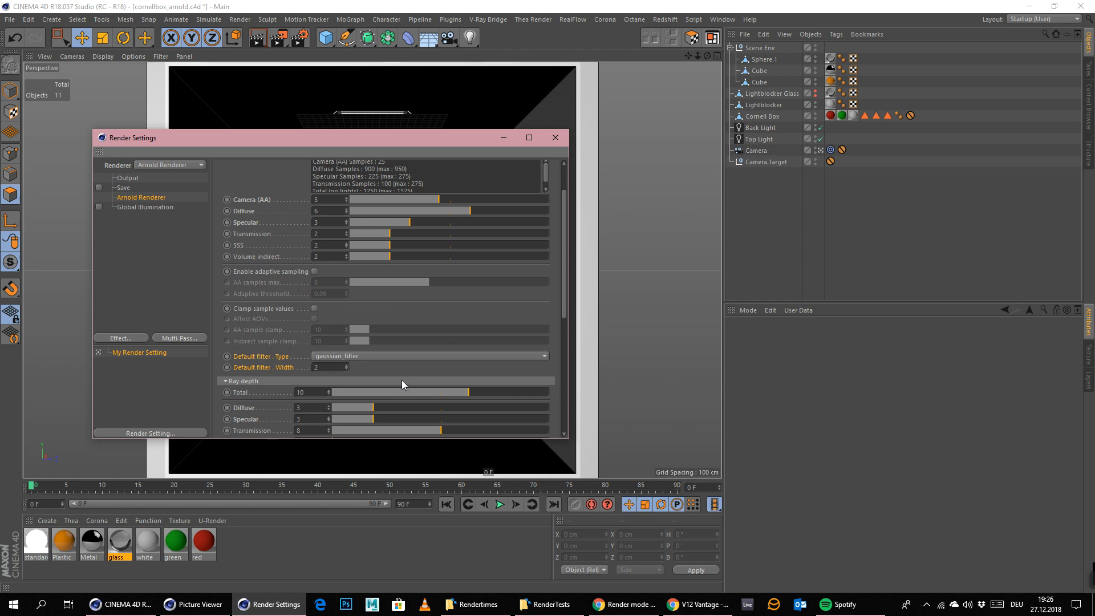
{"action": "scroll", "coordinate": [416, 325], "scroll_direction": "down", "scroll_amount": 12}
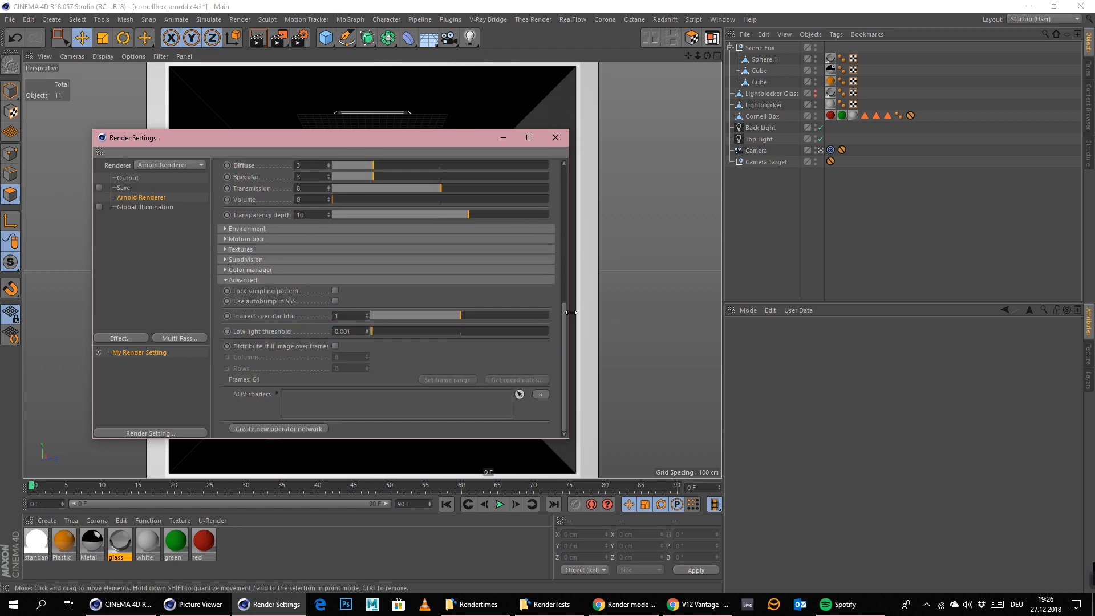
{"action": "left_click_drag", "start_coordinate": [563, 316], "coordinate": [584, 159]}
- Look through Arnold's System settings once more and close the render settings
{"action": "left_click", "coordinate": [272, 179]}
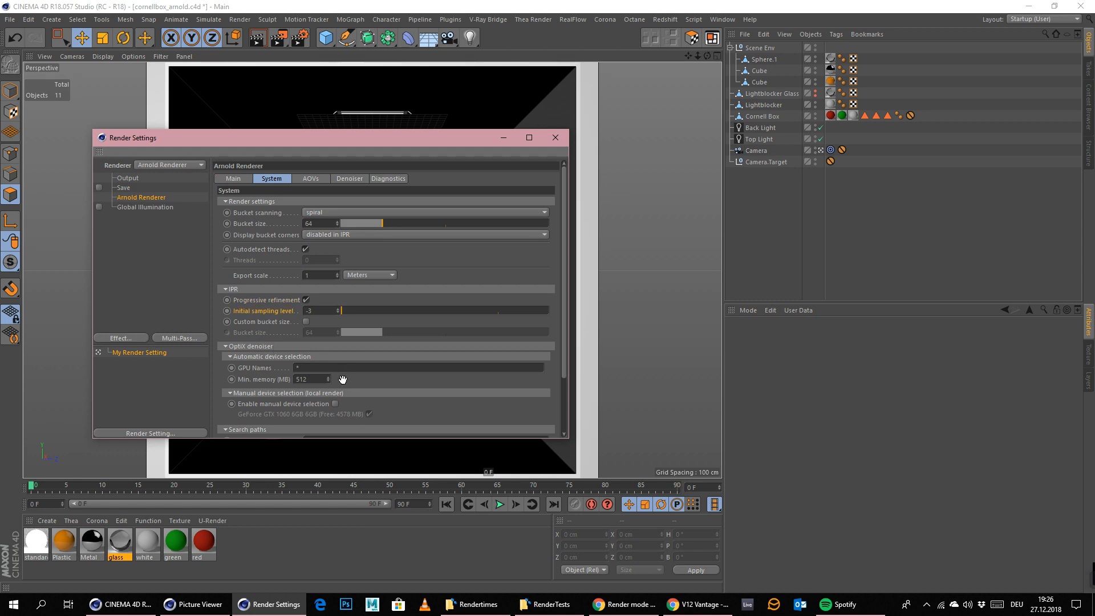
{"action": "scroll", "coordinate": [381, 224], "scroll_direction": "down", "scroll_amount": 3}
{"action": "scroll", "coordinate": [381, 223], "scroll_direction": "up", "scroll_amount": 5}
{"action": "left_click", "coordinate": [555, 138]}
- Return to the Picture Viewer and alternate between the running and previous stopped Arnold renders to compare their noise at 100 %
{"action": "left_click", "coordinate": [236, 609]}
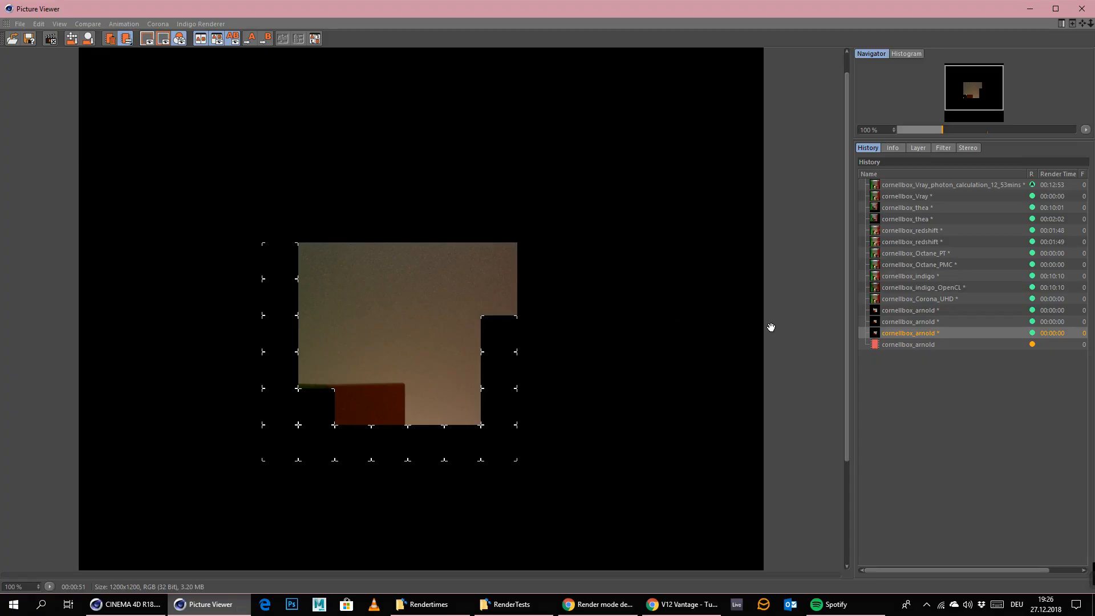
{"action": "left_click", "coordinate": [914, 341]}
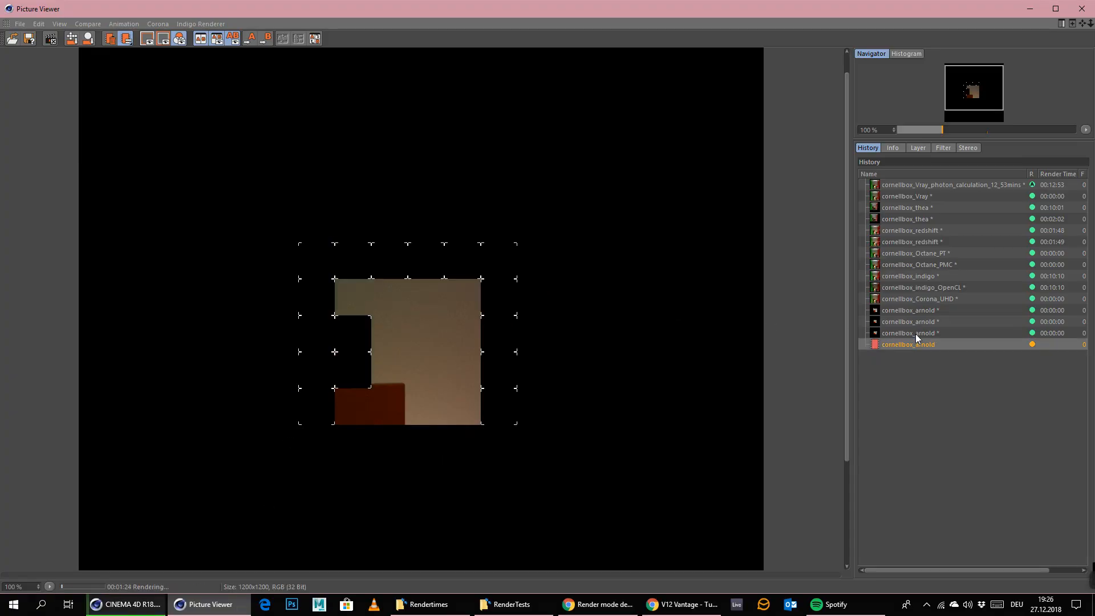
{"action": "left_click", "coordinate": [915, 334]}
{"action": "left_click", "coordinate": [912, 344]}
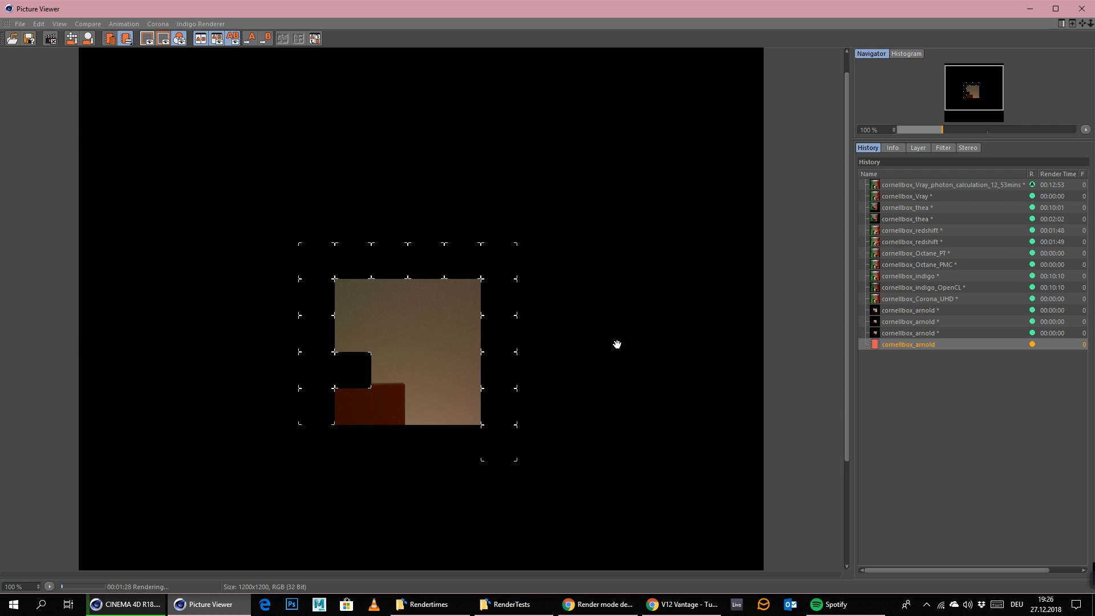
{"action": "left_click", "coordinate": [926, 336]}
{"action": "left_click", "coordinate": [919, 345]}
{"action": "left_click", "coordinate": [926, 335]}
{"action": "left_click", "coordinate": [916, 345]}
{"action": "left_click", "coordinate": [924, 335]}
{"action": "left_click", "coordinate": [919, 344]}
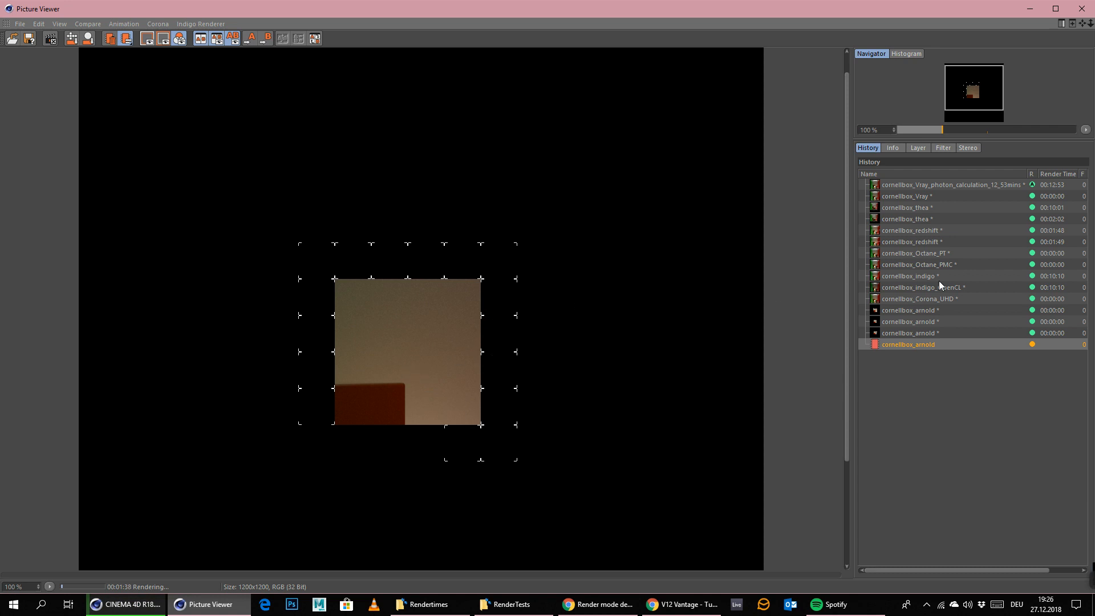
{"action": "left_click", "coordinate": [913, 325]}
{"action": "left_click", "coordinate": [910, 333]}
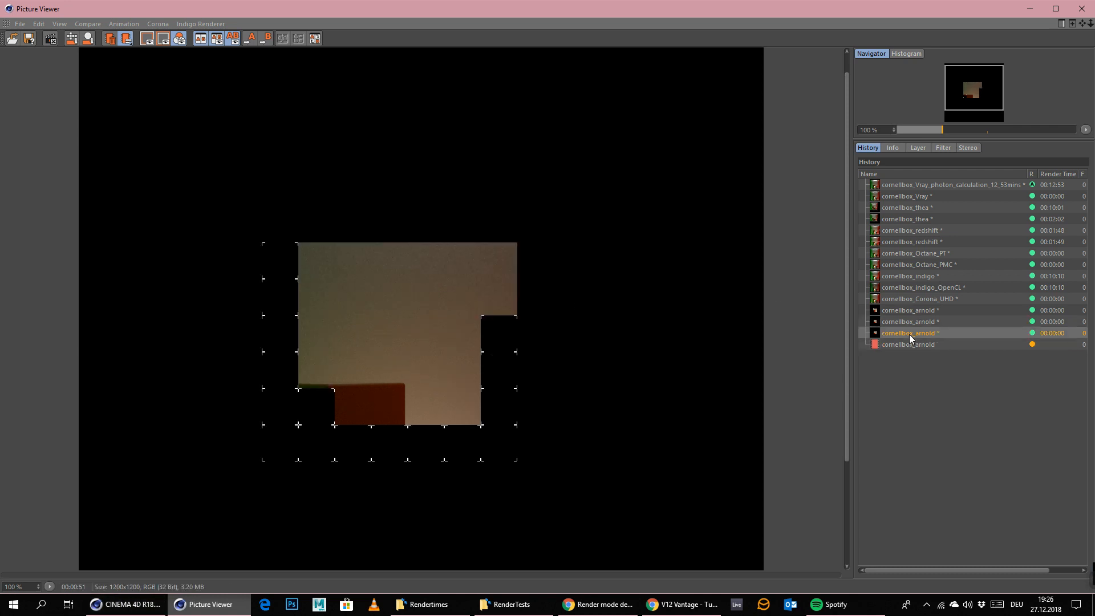
{"action": "left_click", "coordinate": [904, 345]}
{"action": "left_click", "coordinate": [915, 334]}
{"action": "left_click", "coordinate": [913, 346]}
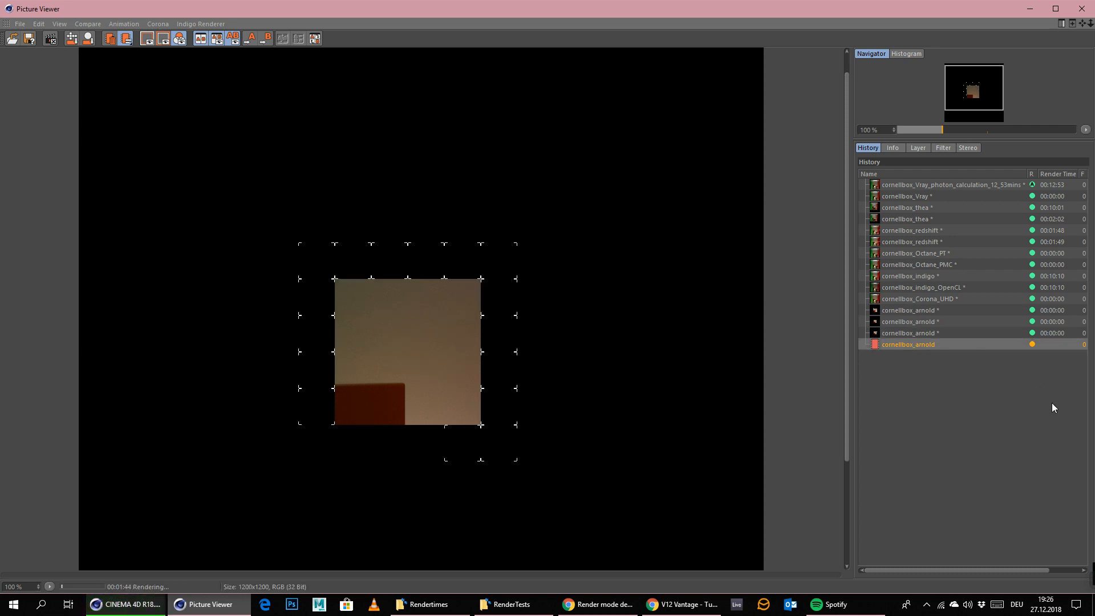
- Reopen the render settings beside the running render, review the revised Arnold sampling and ray depth values, and close them
{"action": "mouse_move", "coordinate": [1086, 586]}
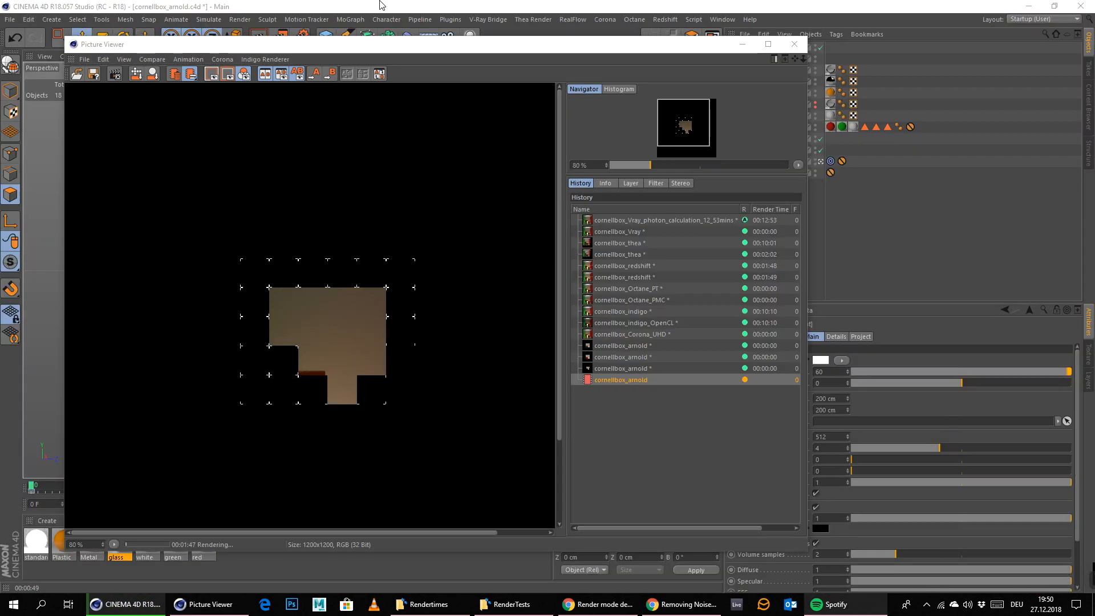
{"action": "left_click_drag", "start_coordinate": [279, 46], "coordinate": [289, 70]}
{"action": "left_click", "coordinate": [300, 43]}
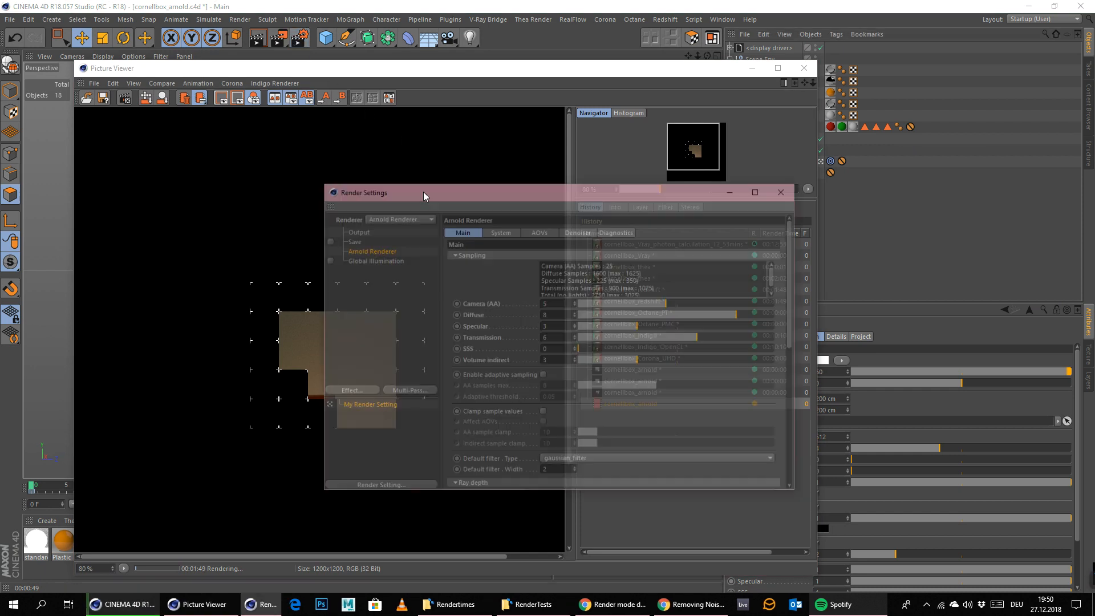
{"action": "left_click", "coordinate": [506, 316]}
{"action": "left_click", "coordinate": [480, 341]}
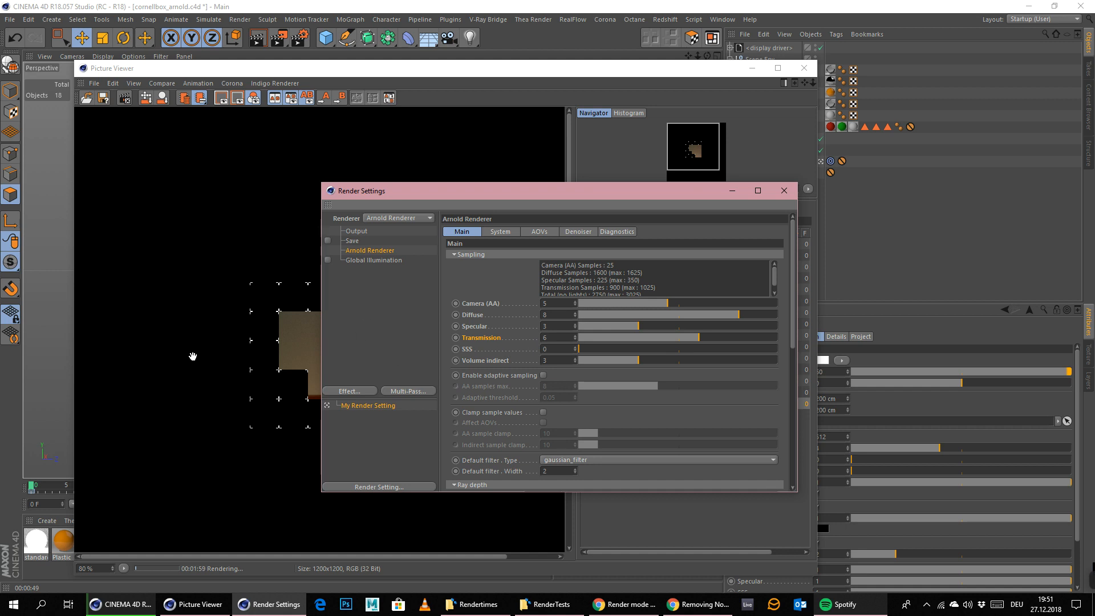
{"action": "scroll", "coordinate": [616, 388], "scroll_direction": "down", "scroll_amount": 5}
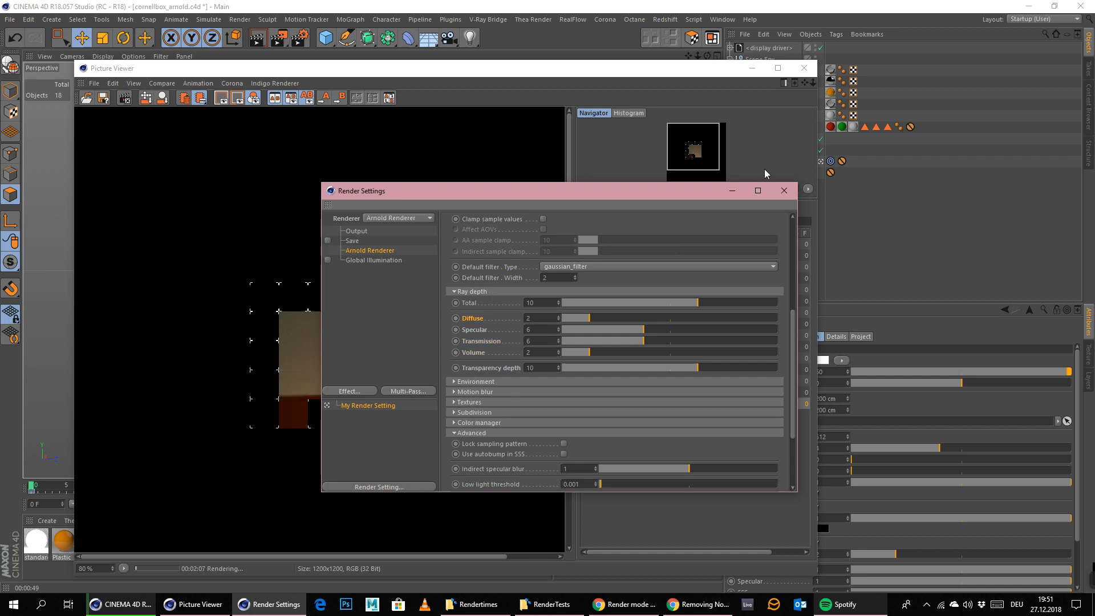
{"action": "left_click", "coordinate": [784, 191]}
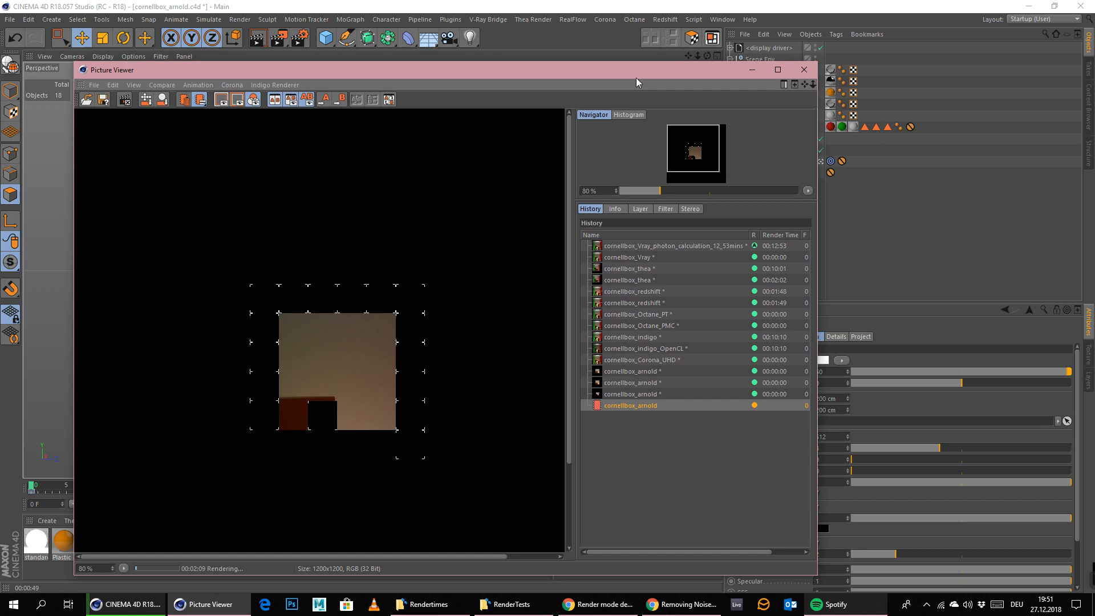
- Maximize the Picture Viewer and look through the three stopped cornellbox_arnold renders
{"action": "left_click_drag", "start_coordinate": [635, 77], "coordinate": [540, 70]}
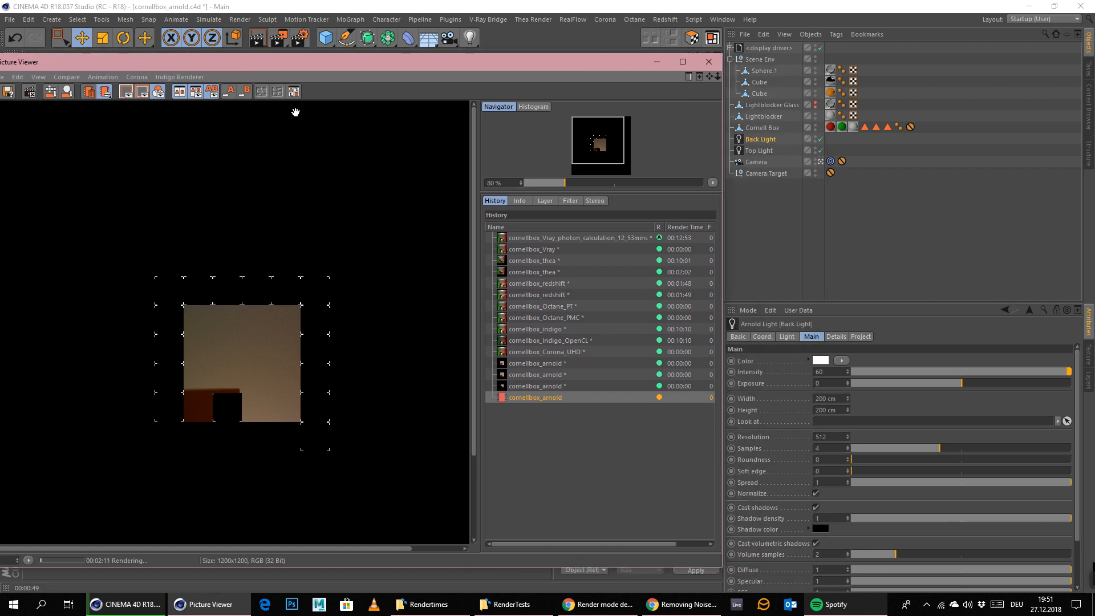
{"action": "left_click_drag", "start_coordinate": [380, 64], "coordinate": [521, 42]}
{"action": "double_click", "coordinate": [520, 43]}
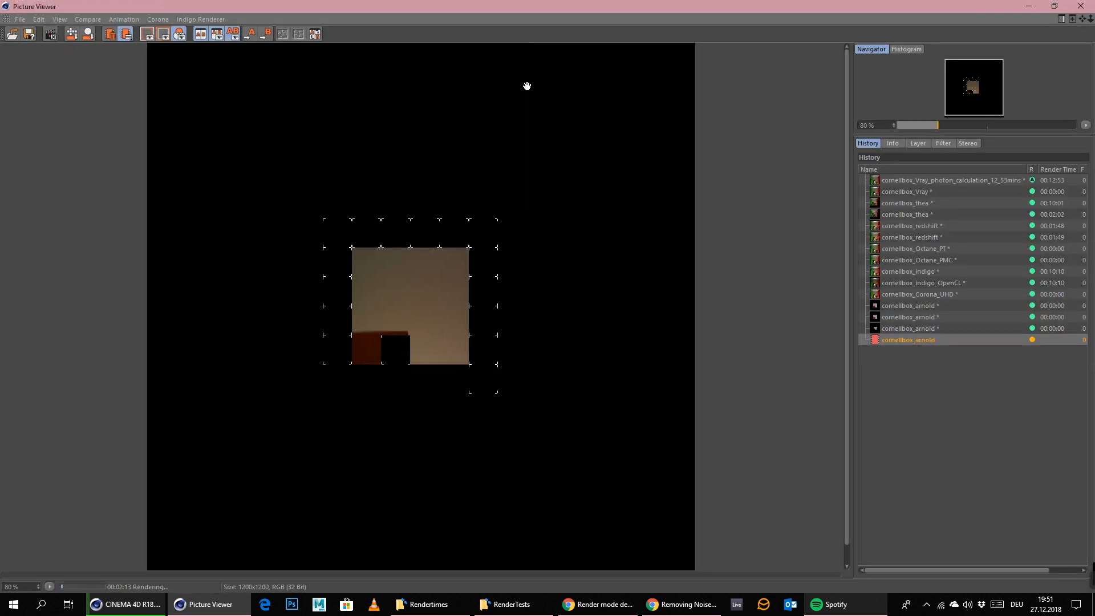
{"action": "left_click", "coordinate": [900, 329]}
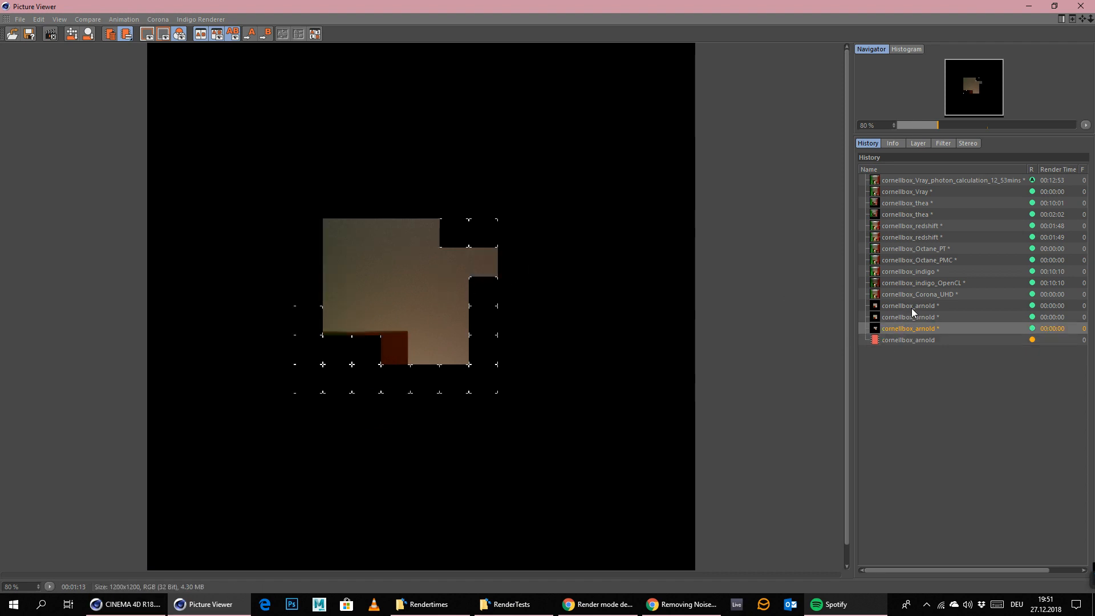
{"action": "left_click", "coordinate": [902, 320]}
{"action": "left_click", "coordinate": [913, 306]}
{"action": "left_click", "coordinate": [909, 317]}
- Delete the three stopped cornellbox_arnold renders from the history and show the running Arnold render
{"action": "left_click", "coordinate": [907, 325]}
{"action": "left_click", "coordinate": [907, 307], "text": "shift"}
{"action": "key", "text": "Delete"}
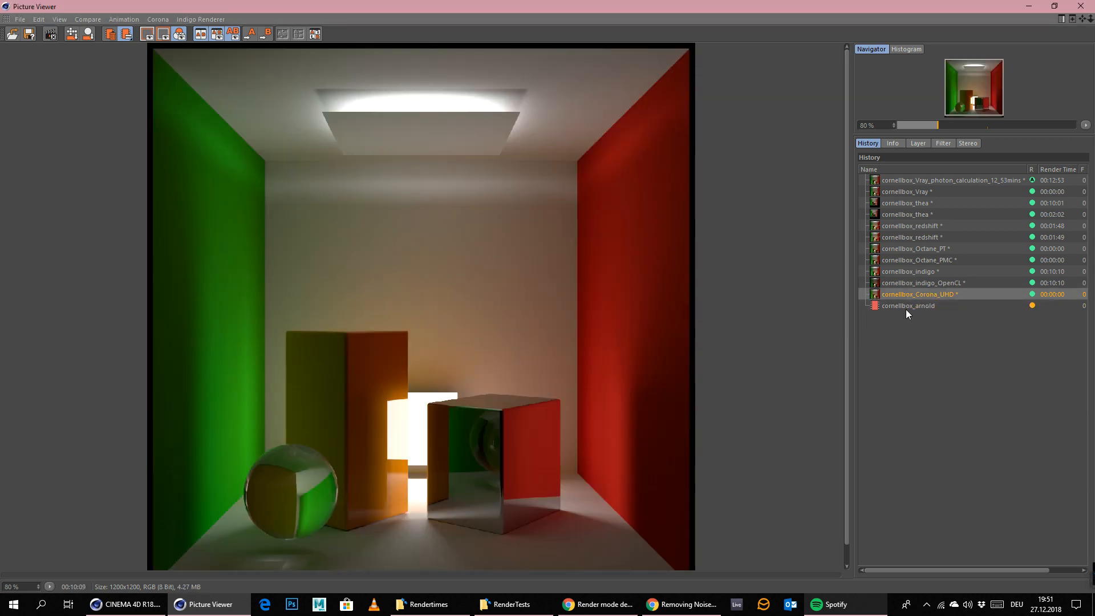
{"action": "left_click", "coordinate": [907, 306]}
{"action": "left_click", "coordinate": [930, 581]}
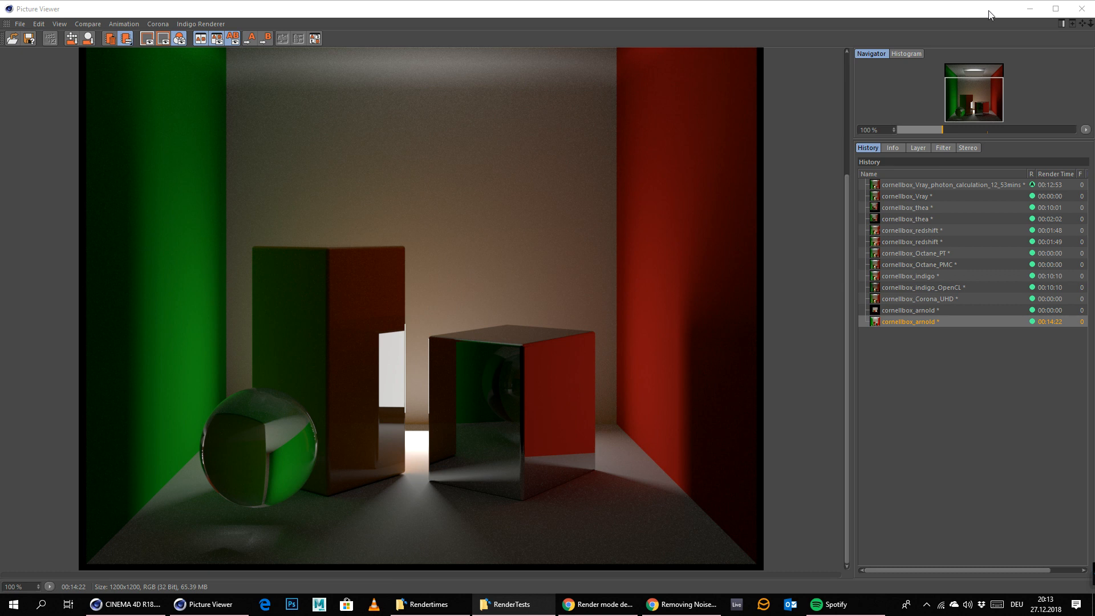
- Minimize the Picture Viewer and review the Arnold sampling values used for the finished render in the render settings
{"action": "left_click", "coordinate": [1030, 8]}
{"action": "left_click", "coordinate": [300, 38]}
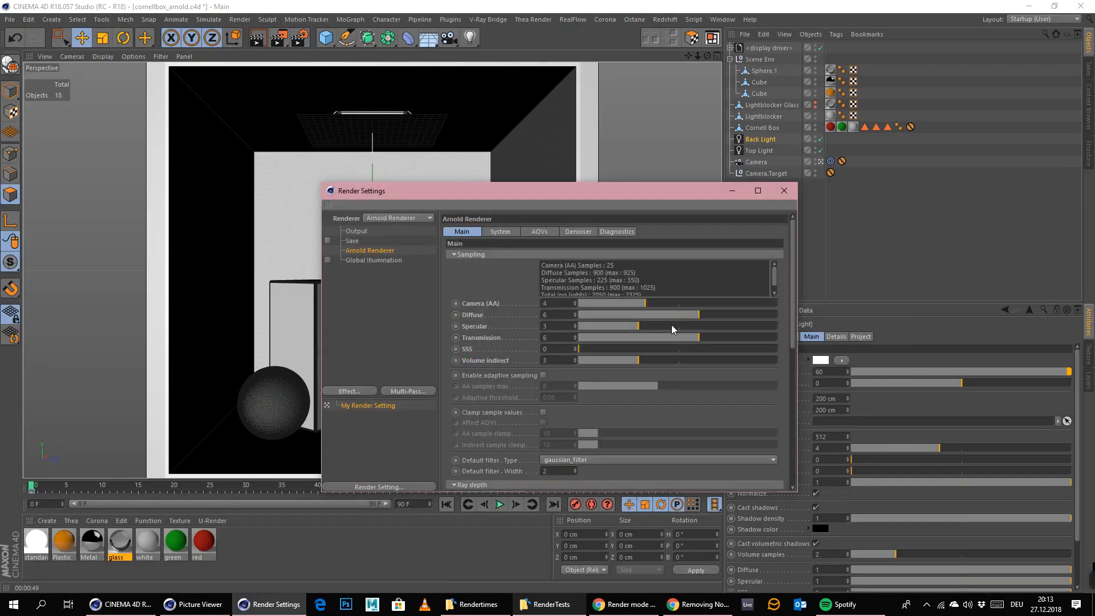
{"action": "left_click_drag", "start_coordinate": [491, 277], "coordinate": [494, 333]}
- Open a second Picture Viewer and show the finished cornellbox_arnold render in it
{"action": "left_click", "coordinate": [722, 19]}
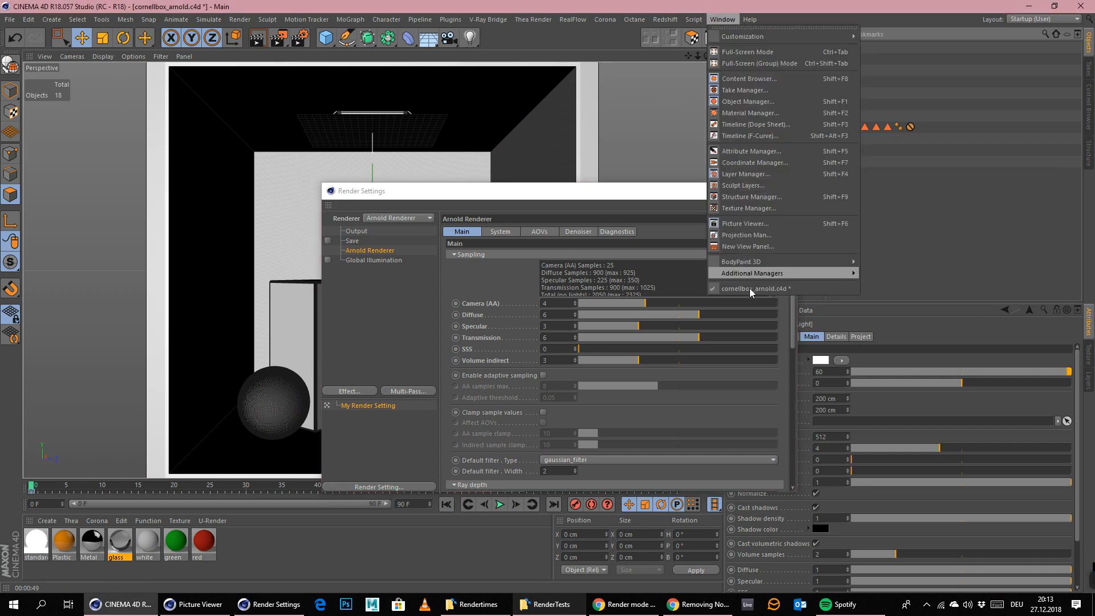
{"action": "left_click", "coordinate": [762, 225]}
{"action": "left_click_drag", "start_coordinate": [603, 333], "coordinate": [603, 216]}
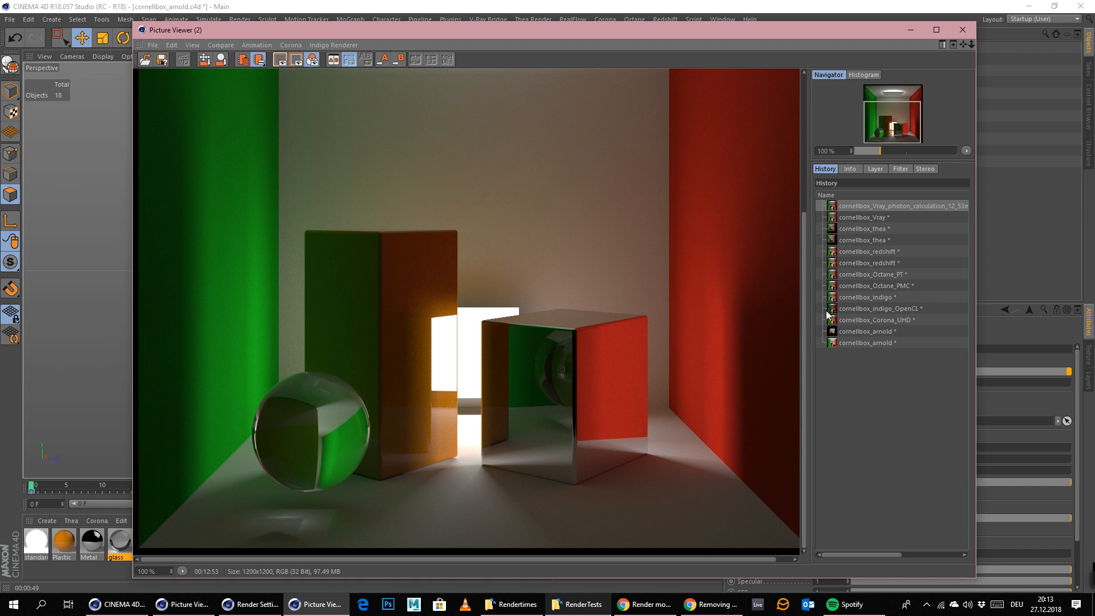
{"action": "left_click", "coordinate": [845, 344]}
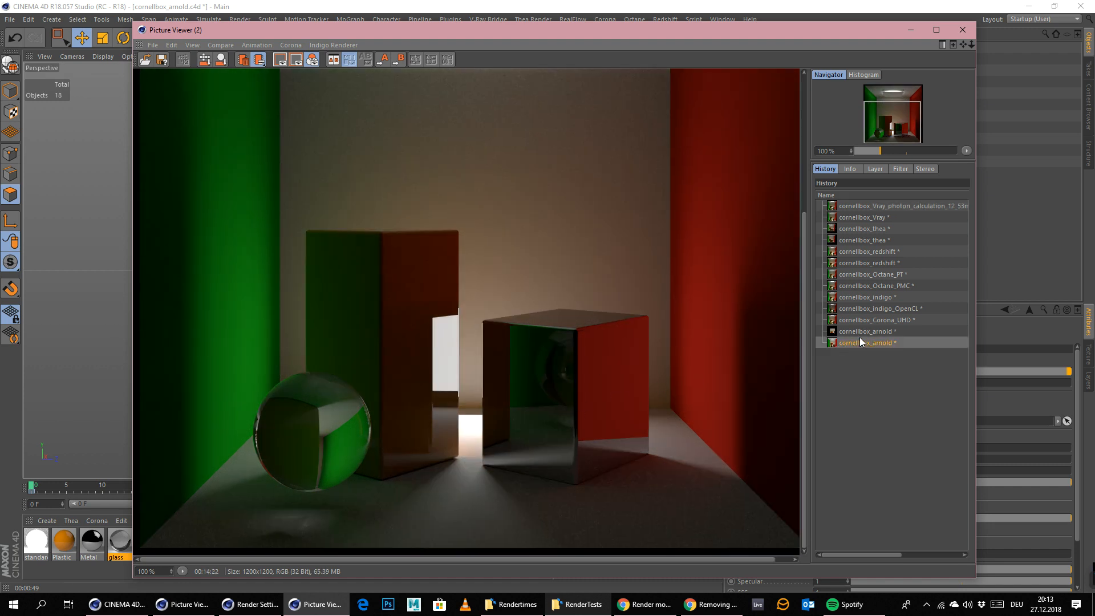
- Delete the unfinished cornellbox_arnold render, keeping the finished one in the Picture Viewer history
{"action": "left_click", "coordinate": [867, 333]}
{"action": "key", "text": "Delete"}
{"action": "key", "text": "Return"}
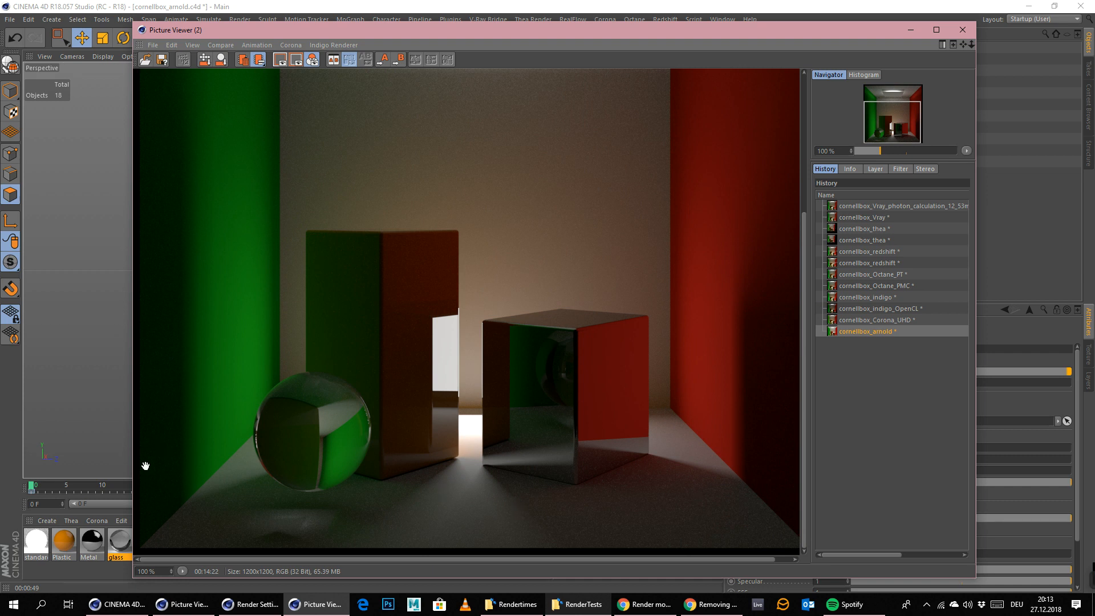
- Show the finished Arnold render's diffuse_direct layer in Single-Pass mode and examine it for noise
{"action": "left_click", "coordinate": [877, 168]}
{"action": "left_click", "coordinate": [857, 191]}
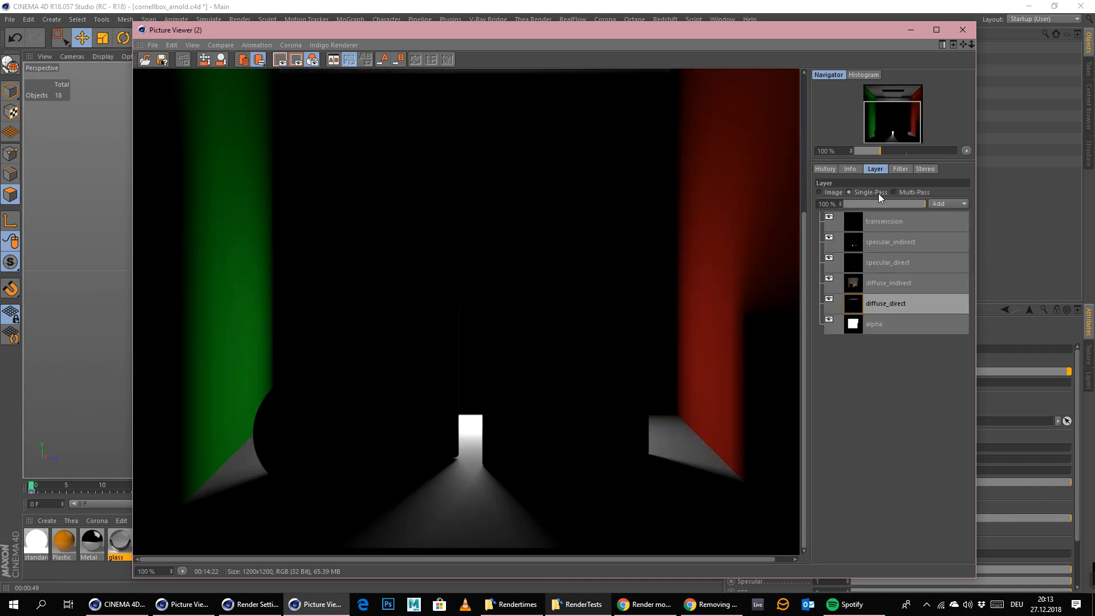
{"action": "left_click_drag", "start_coordinate": [560, 296], "coordinate": [609, 215]}
{"action": "left_click_drag", "start_coordinate": [427, 327], "coordinate": [662, 293]}
- Switch to Arnold's Removing Noise page in the browser and look up which samples to adjust for direct diffuse noise
{"action": "left_click", "coordinate": [708, 606]}
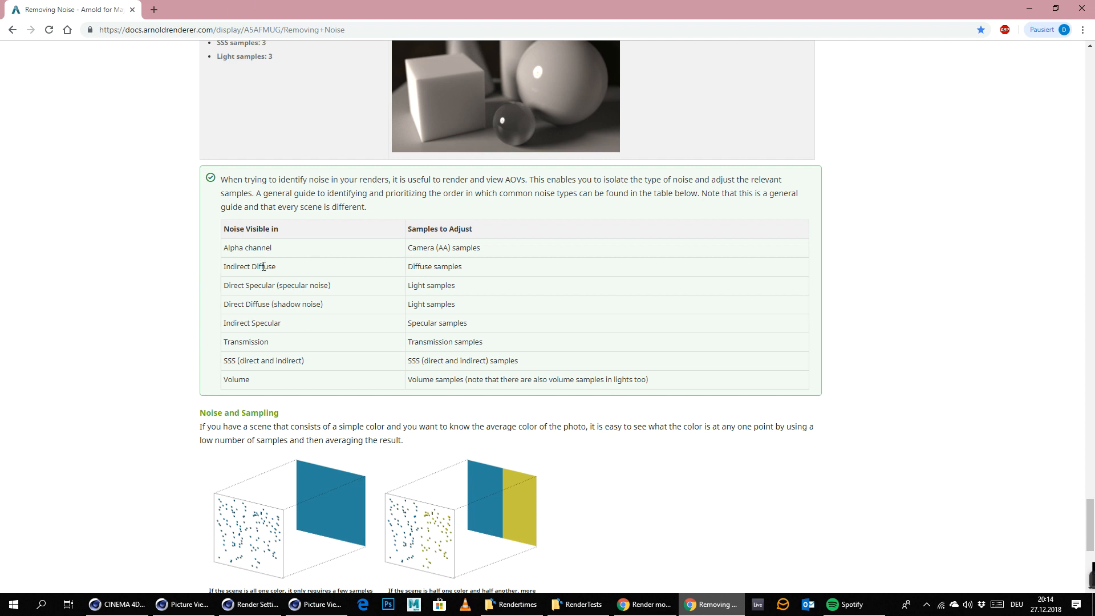
{"action": "left_click", "coordinate": [322, 609]}
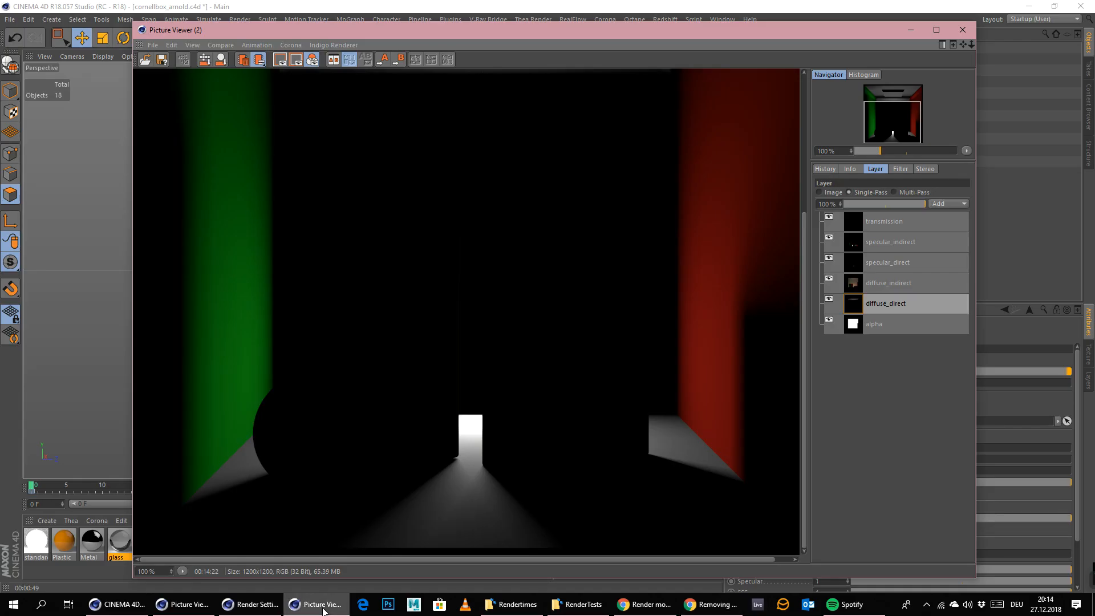
{"action": "left_click", "coordinate": [295, 595]}
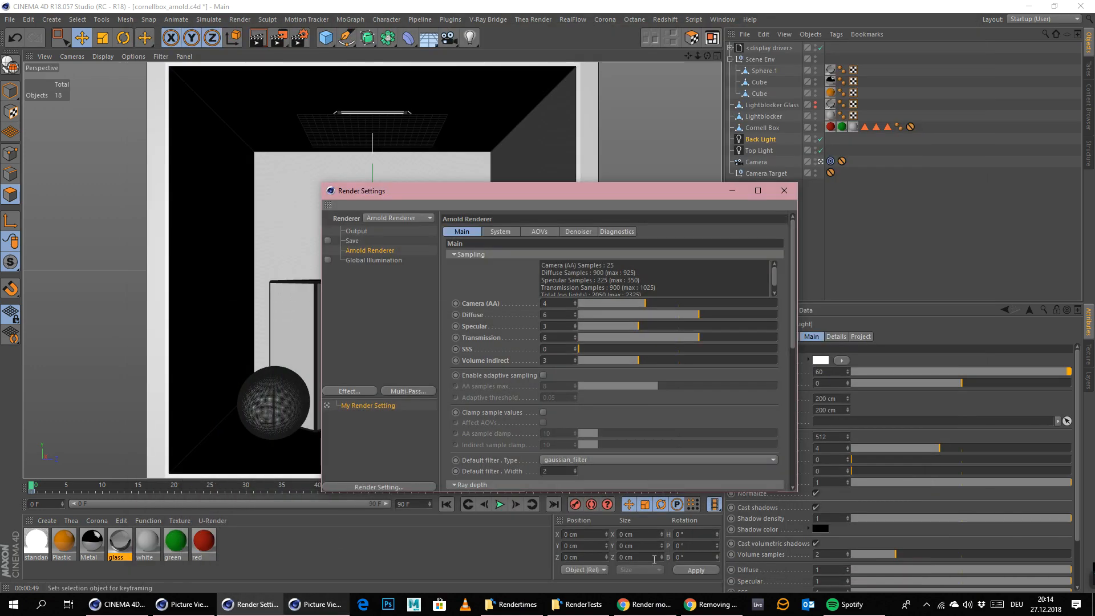
{"action": "left_click", "coordinate": [711, 605]}
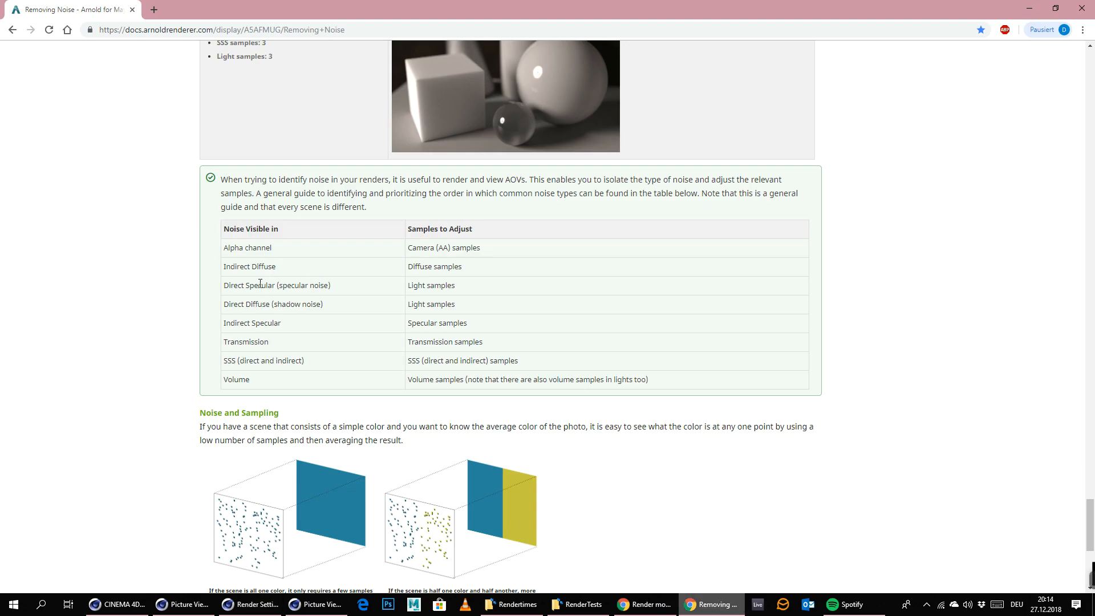
{"action": "left_click_drag", "start_coordinate": [253, 304], "coordinate": [502, 312]}
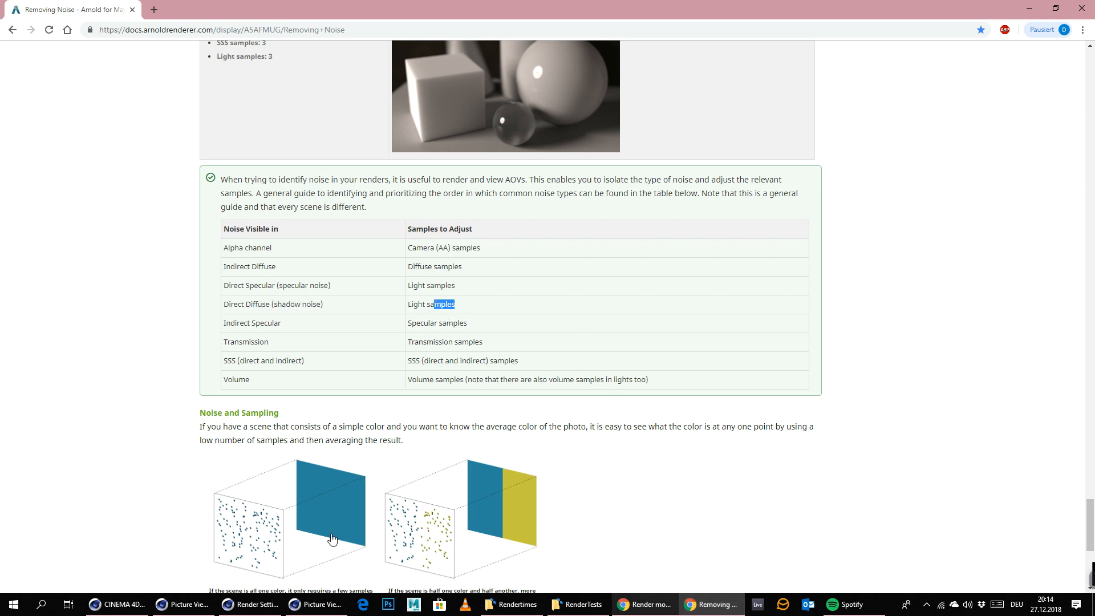
- Examine the diffuse_indirect pass in the Picture Viewer and look up the matching samples on Arnold's Removing Noise page
{"action": "left_click", "coordinate": [318, 601]}
{"action": "left_click", "coordinate": [848, 285]}
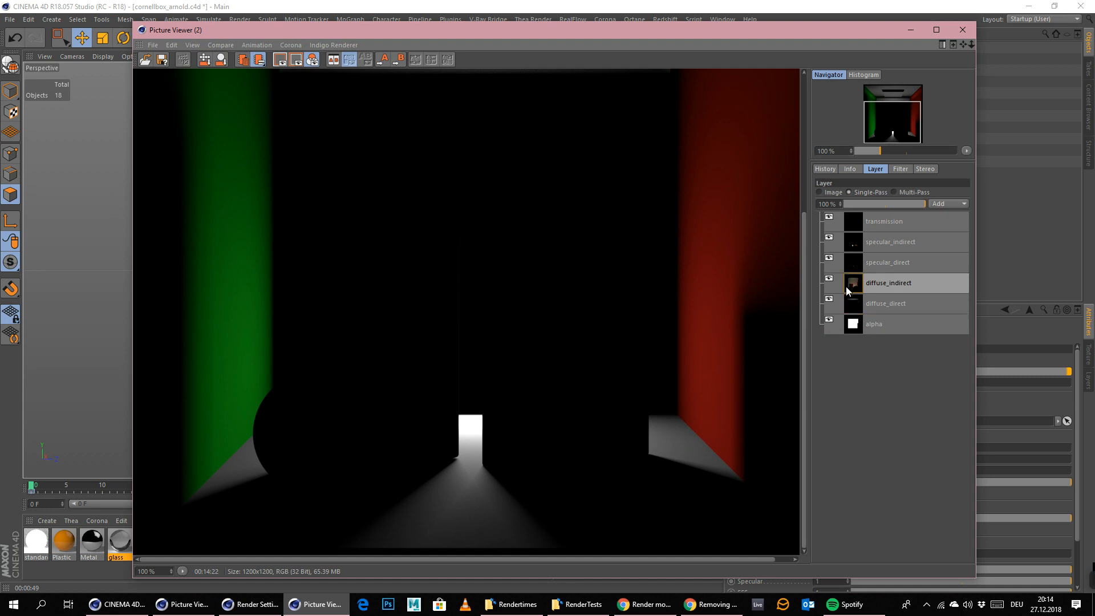
{"action": "key", "text": "Down"}
{"action": "left_click", "coordinate": [853, 282]}
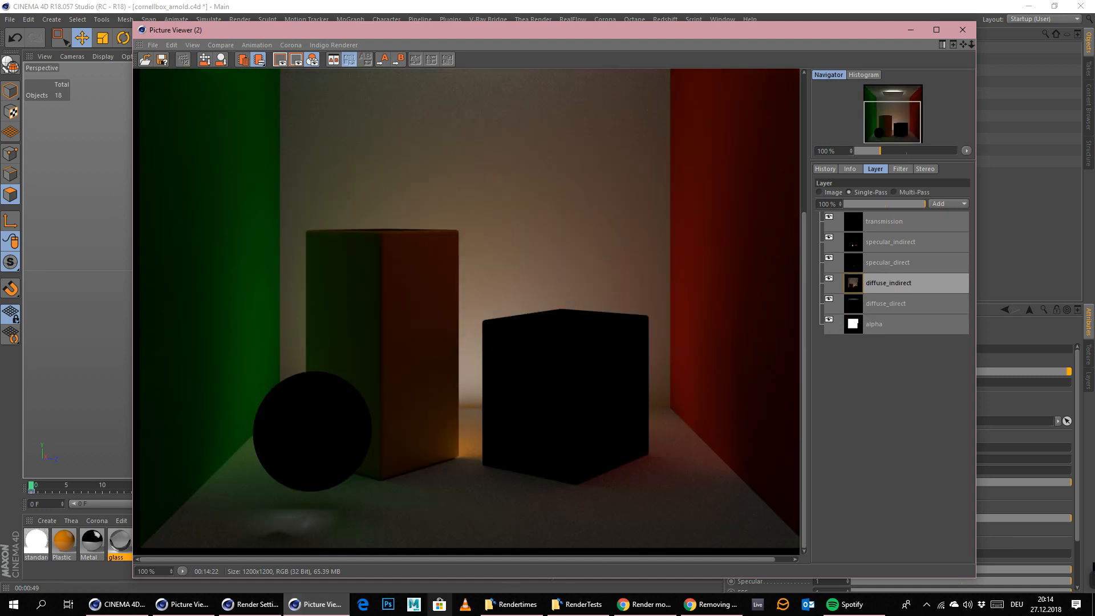
{"action": "left_click", "coordinate": [720, 606]}
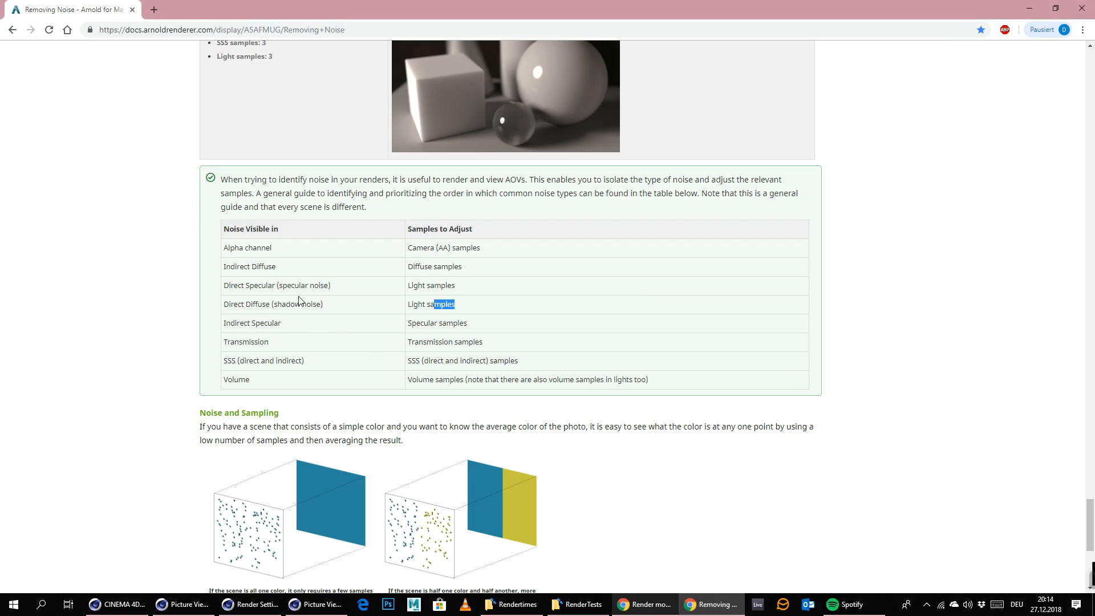
{"action": "left_click_drag", "start_coordinate": [251, 267], "coordinate": [305, 267]}
{"action": "left_click_drag", "start_coordinate": [440, 267], "coordinate": [506, 272]}
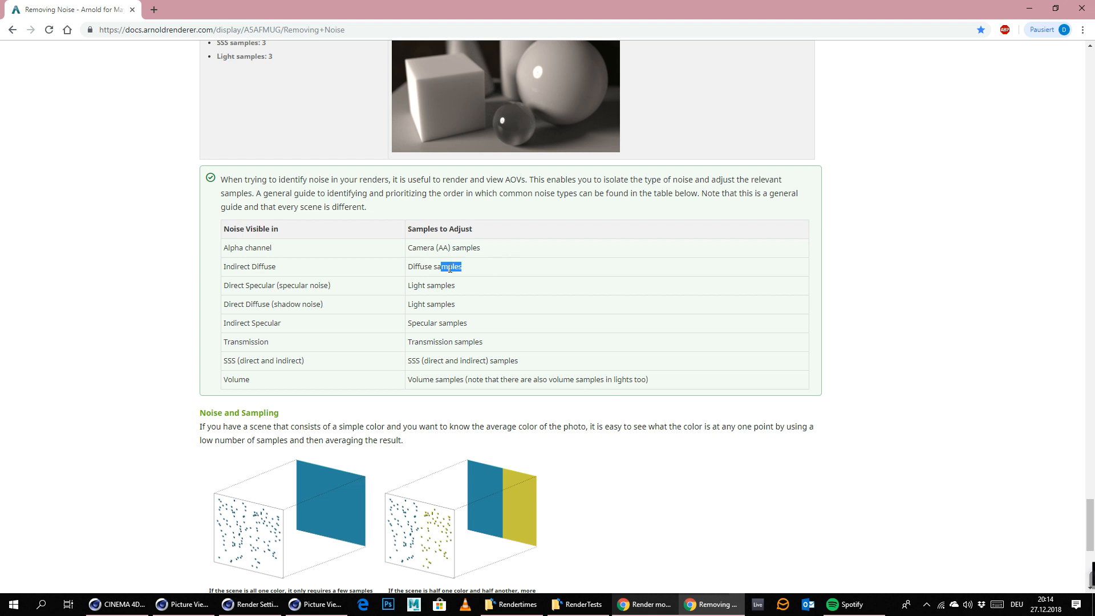
{"action": "left_click", "coordinate": [486, 267]}
{"action": "left_click", "coordinate": [1029, 8]}
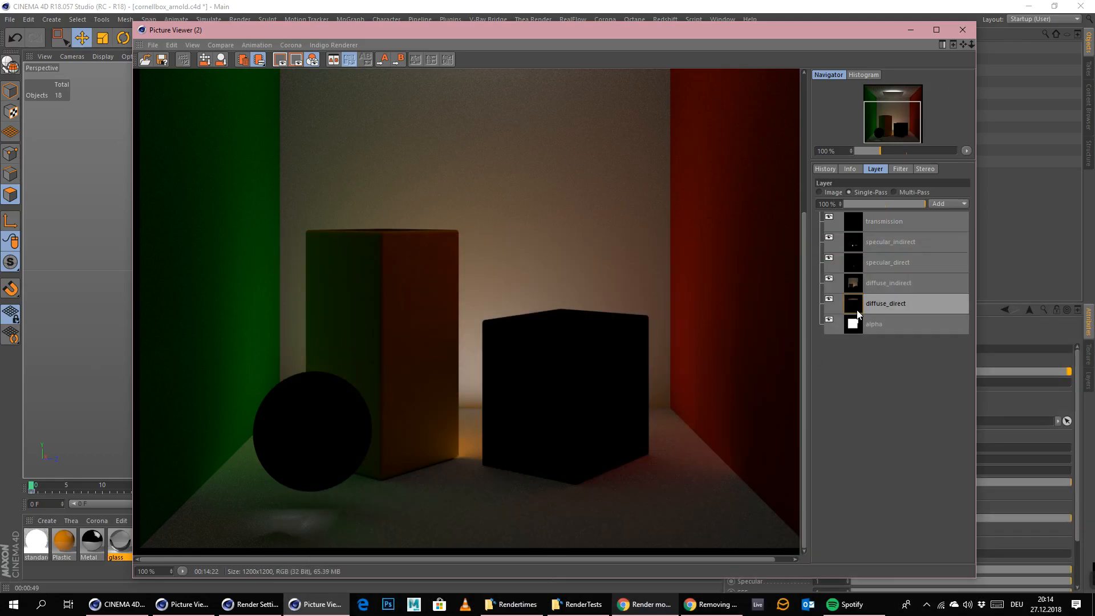
- Step through the diffuse passes to specular_direct and look up which samples control direct specular noise in the Arnold documentation
{"action": "left_click", "coordinate": [858, 283]}
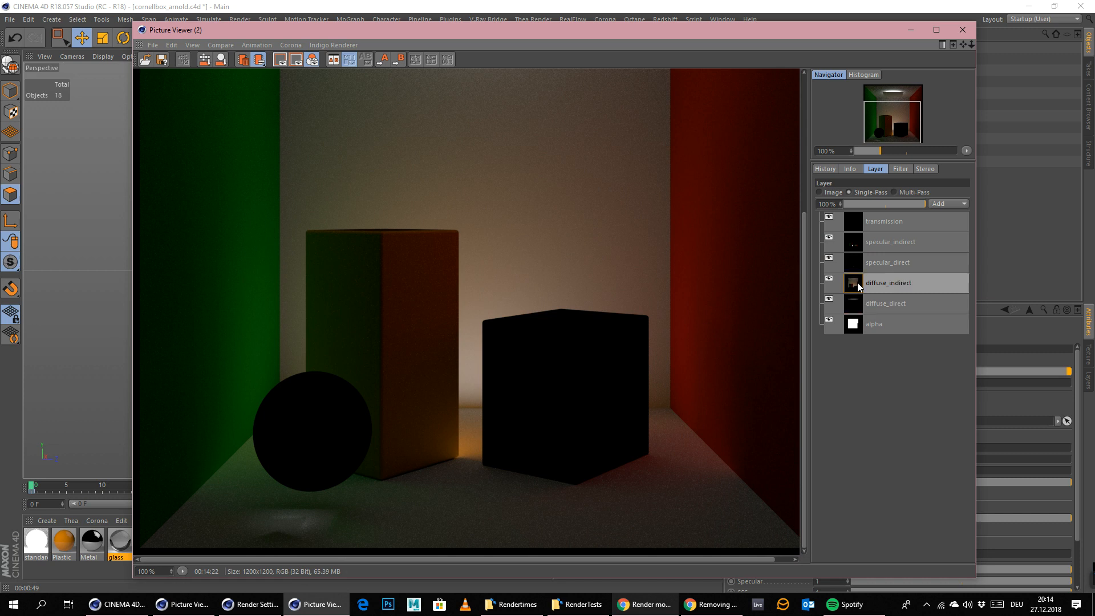
{"action": "left_click", "coordinate": [852, 301]}
{"action": "left_click", "coordinate": [861, 263]}
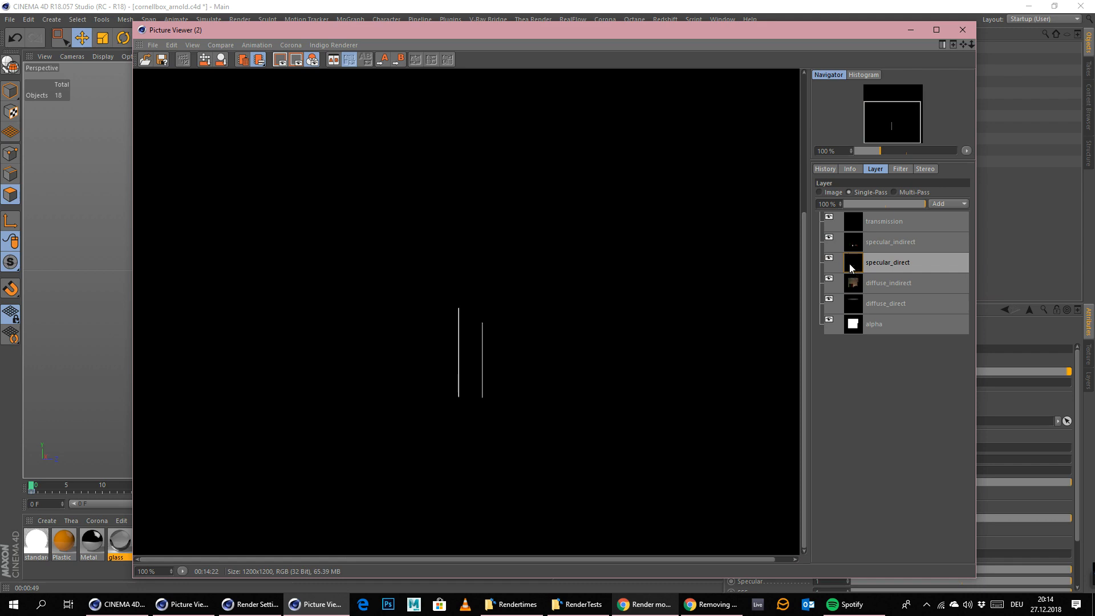
{"action": "left_click", "coordinate": [710, 604]}
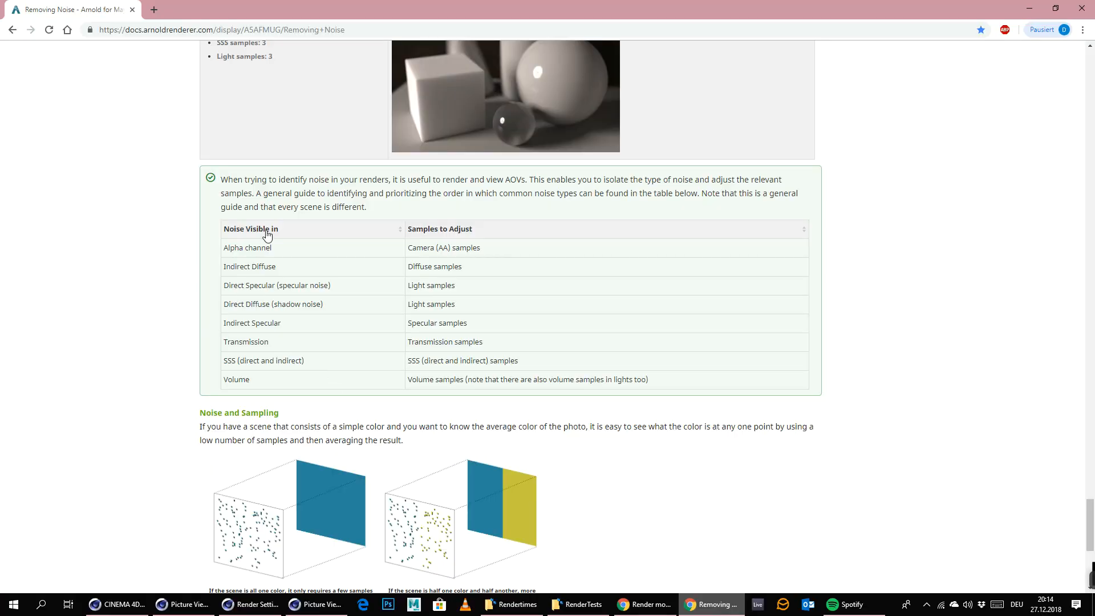
{"action": "left_click_drag", "start_coordinate": [254, 287], "coordinate": [343, 288]}
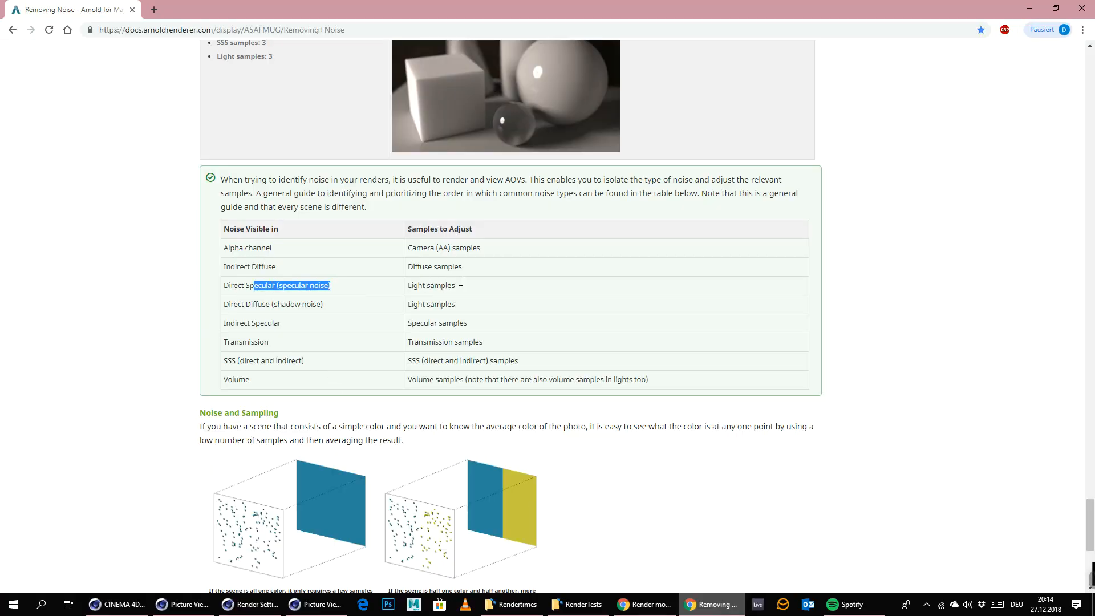
{"action": "left_click", "coordinate": [1030, 8]}
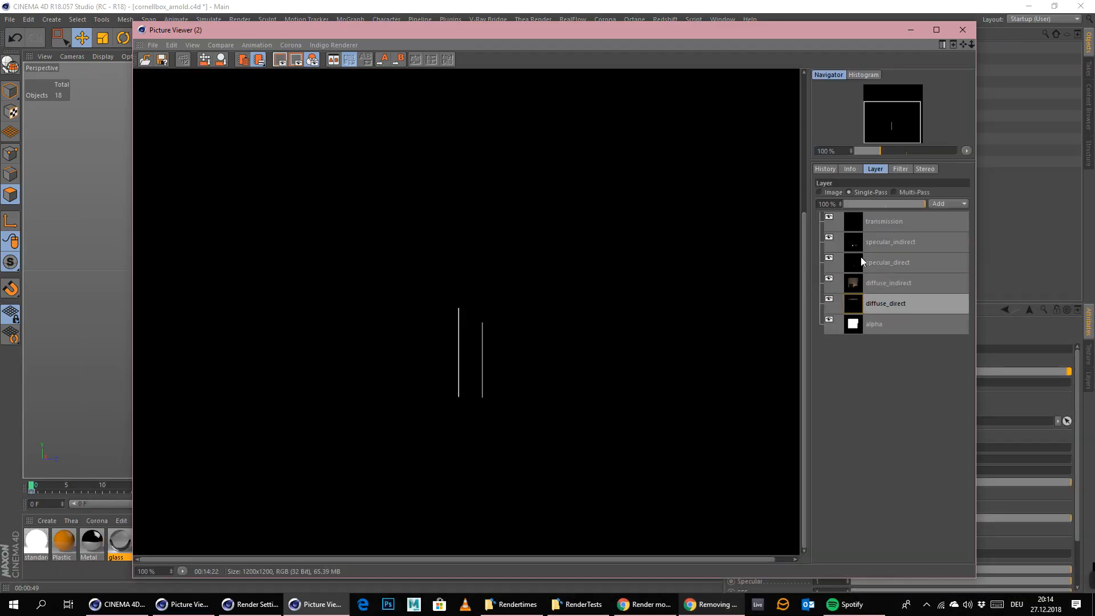
- Examine the specular_indirect pass, look up its samples in the noise table, and close the second Picture Viewer
{"action": "left_click", "coordinate": [863, 262]}
{"action": "left_click", "coordinate": [865, 243]}
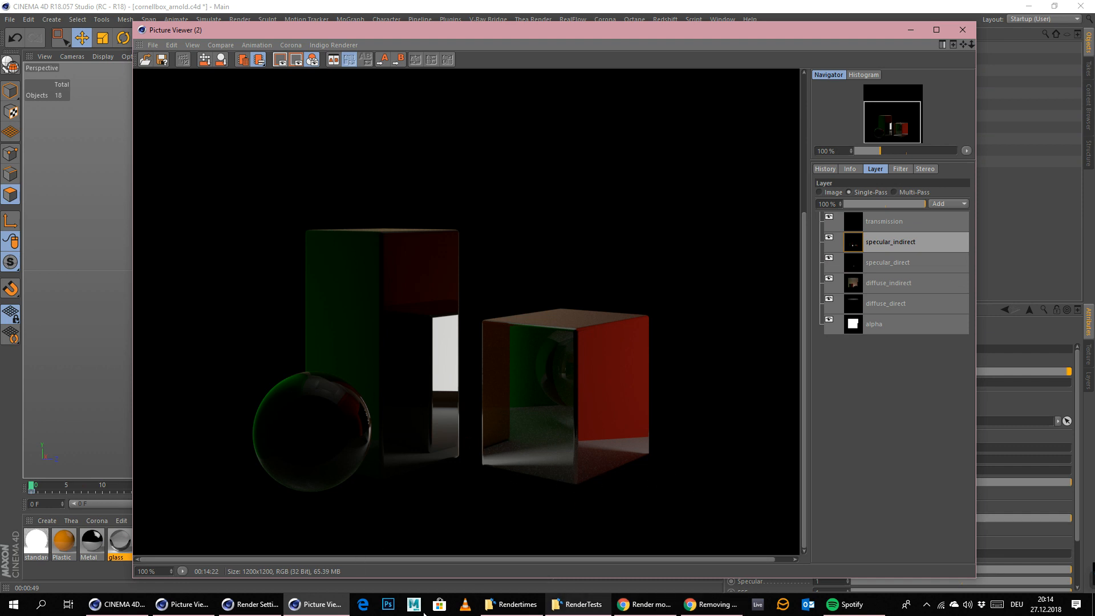
{"action": "left_click", "coordinate": [707, 612]}
{"action": "left_click", "coordinate": [287, 304]}
{"action": "left_click_drag", "start_coordinate": [268, 323], "coordinate": [281, 323]}
{"action": "left_click", "coordinate": [1030, 9]}
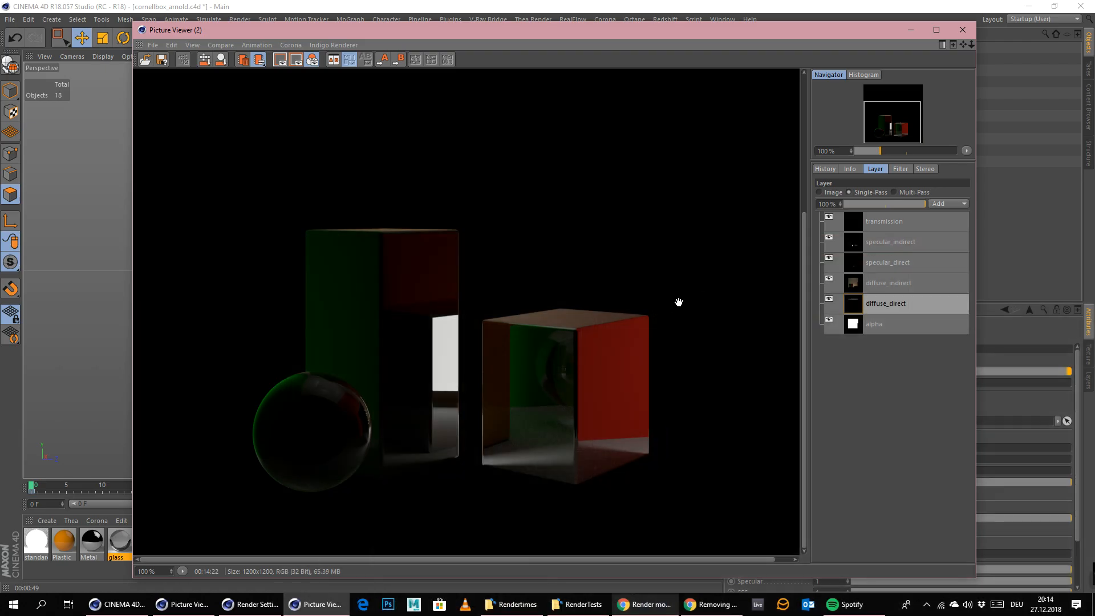
{"action": "left_click", "coordinate": [965, 33]}
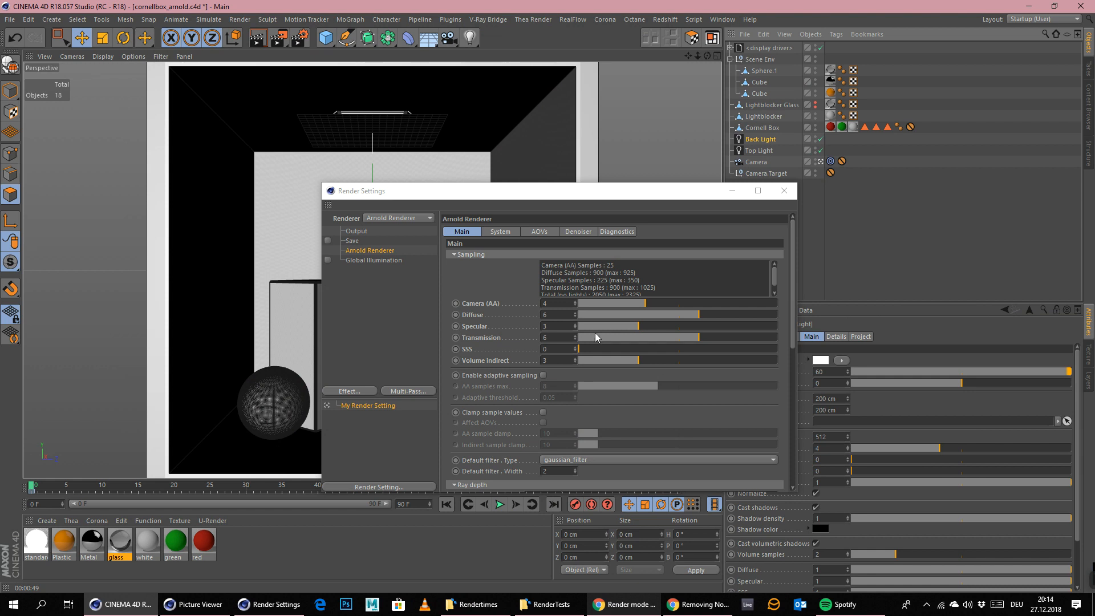
- Set Arnold's Specular samples to 4, Diffuse to 8 and Camera (AA) to 2, and close the render settings
{"action": "left_click", "coordinate": [655, 327]}
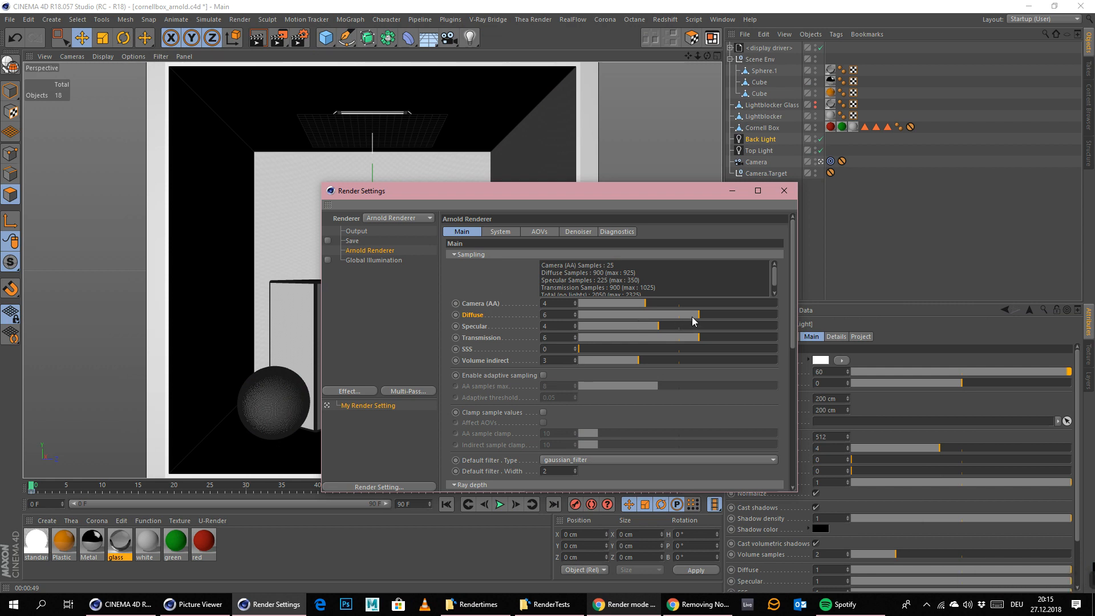
{"action": "left_click", "coordinate": [728, 316]}
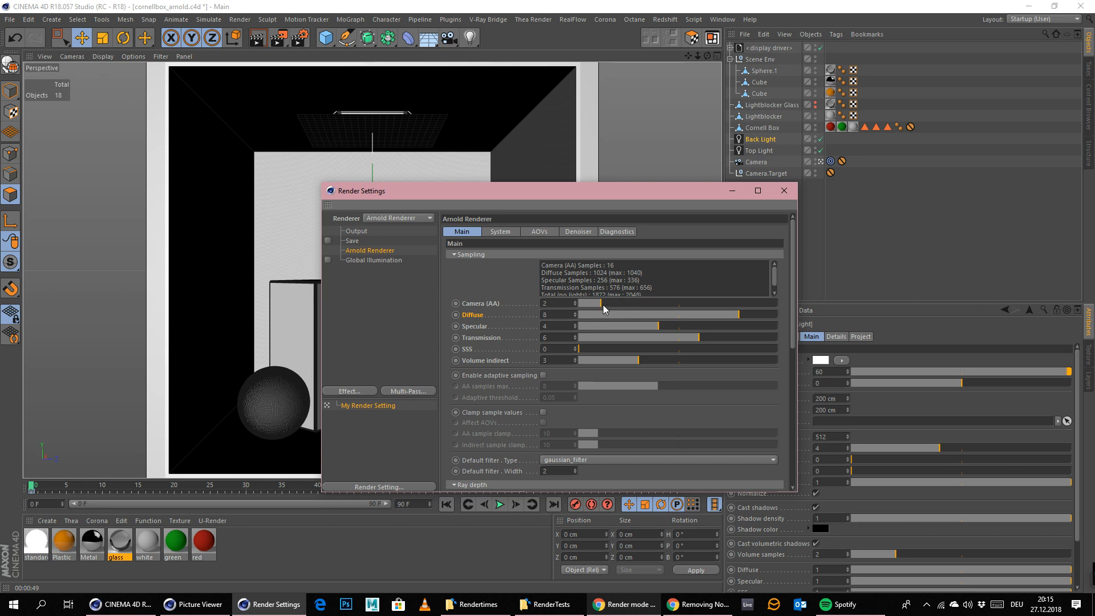
{"action": "left_click", "coordinate": [783, 192]}
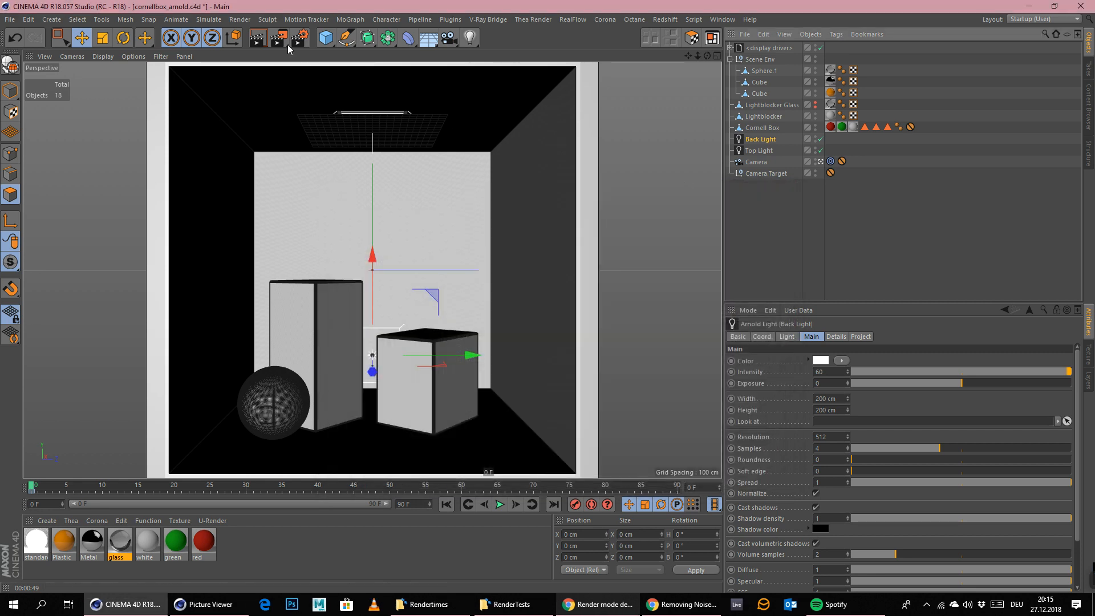
- Render the Cornell box to the Picture Viewer with the changed Arnold sampling
{"action": "left_click", "coordinate": [240, 20]}
{"action": "left_click", "coordinate": [252, 75]}
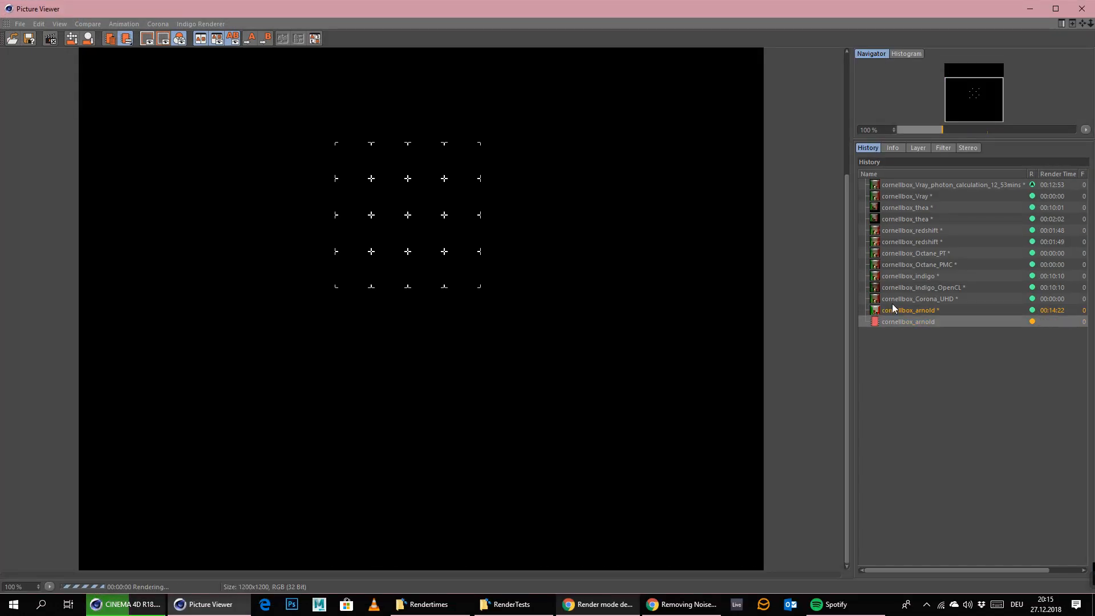
{"action": "mouse_move", "coordinate": [1047, 579]}
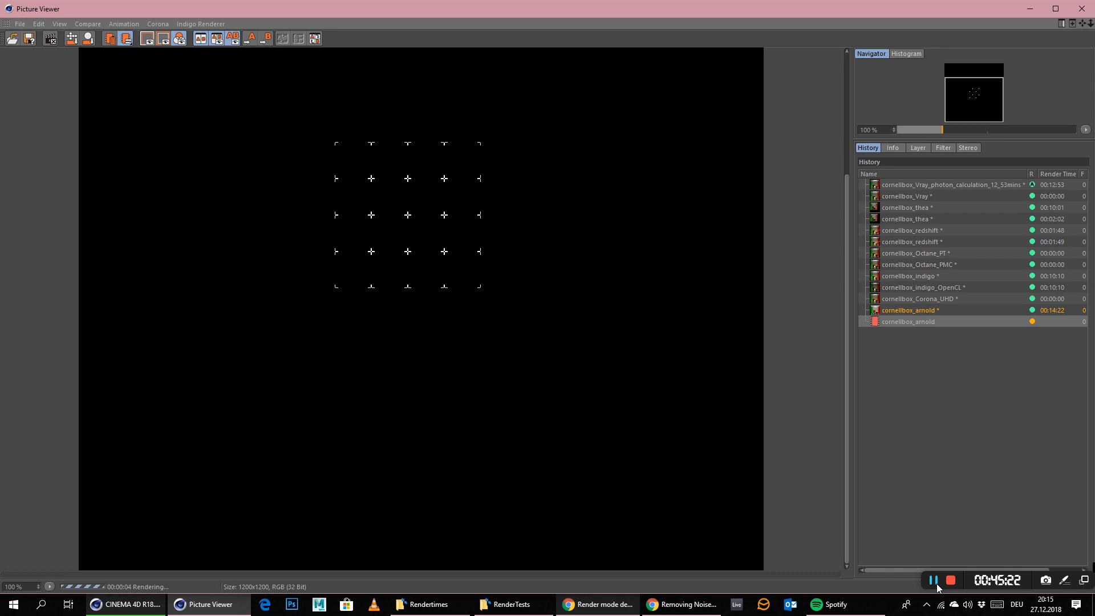
{"action": "left_click", "coordinate": [936, 582]}
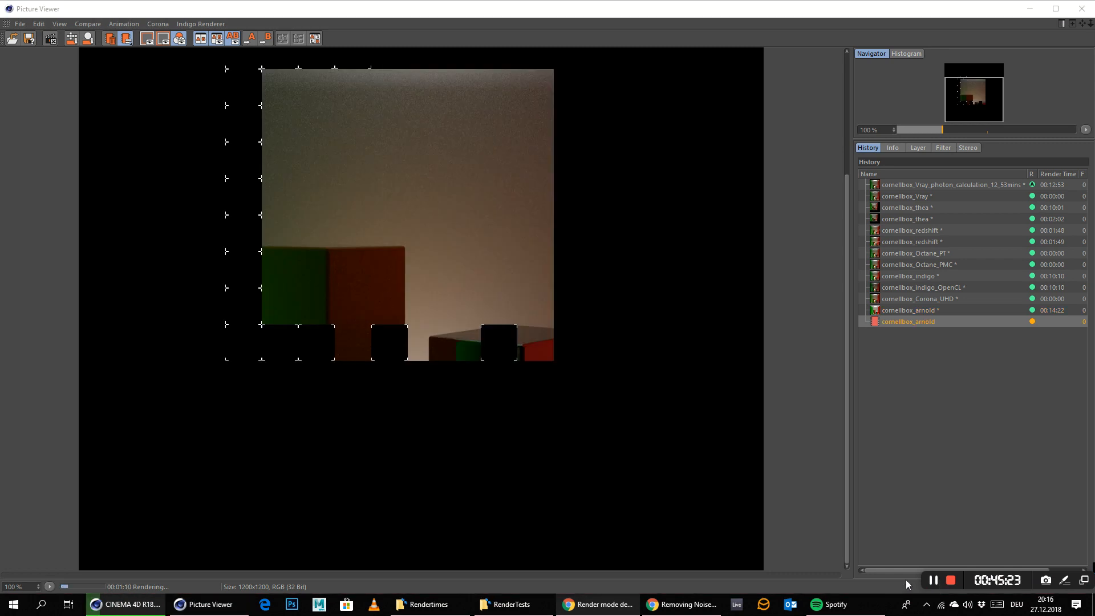
- Select the running cornellbox_arnold render and pick its diffuse_indirect layer for inspection
{"action": "left_click", "coordinate": [925, 311]}
{"action": "left_click", "coordinate": [915, 323]}
{"action": "left_click", "coordinate": [918, 148]}
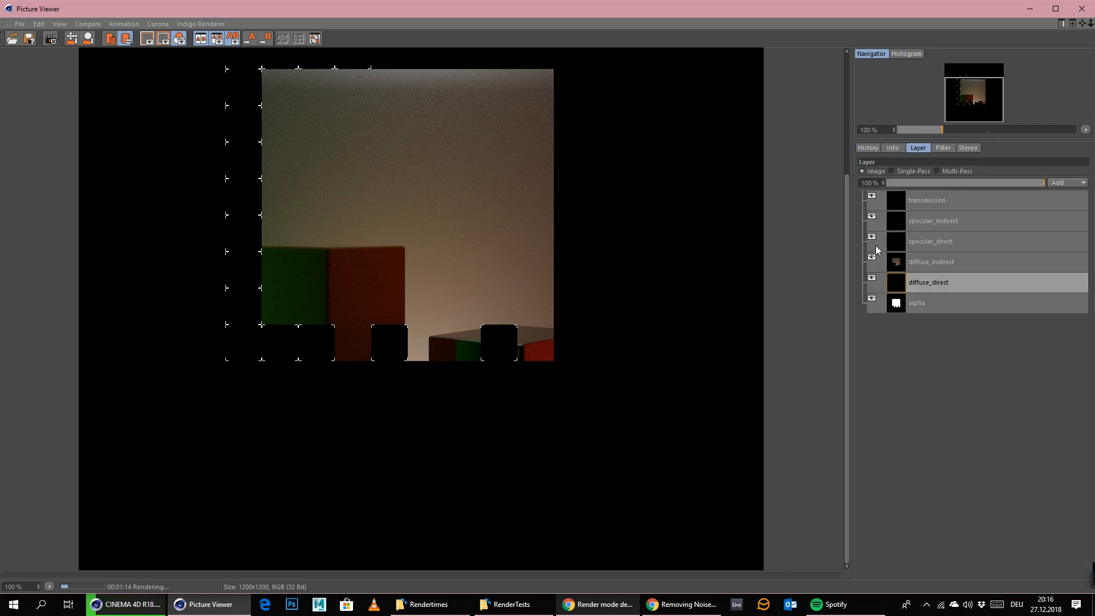
{"action": "left_click", "coordinate": [895, 262]}
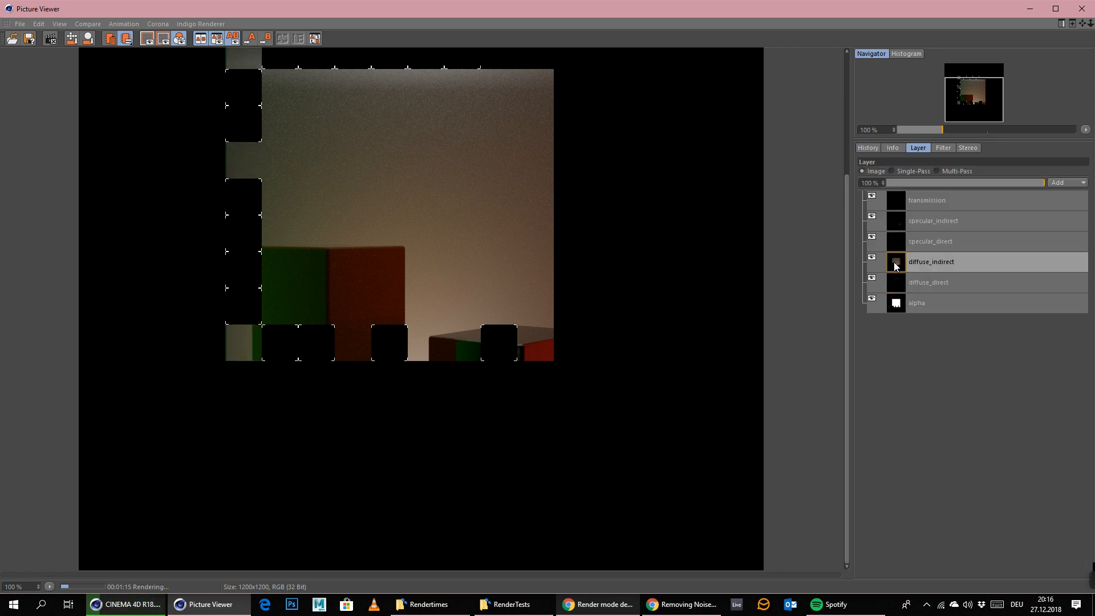
- Compare the noise in the diffuse_indirect pass between the finished and the running cornellbox_arnold renders
{"action": "left_click", "coordinate": [868, 149]}
{"action": "left_click", "coordinate": [932, 308]}
{"action": "left_click", "coordinate": [927, 321]}
{"action": "left_click", "coordinate": [923, 312]}
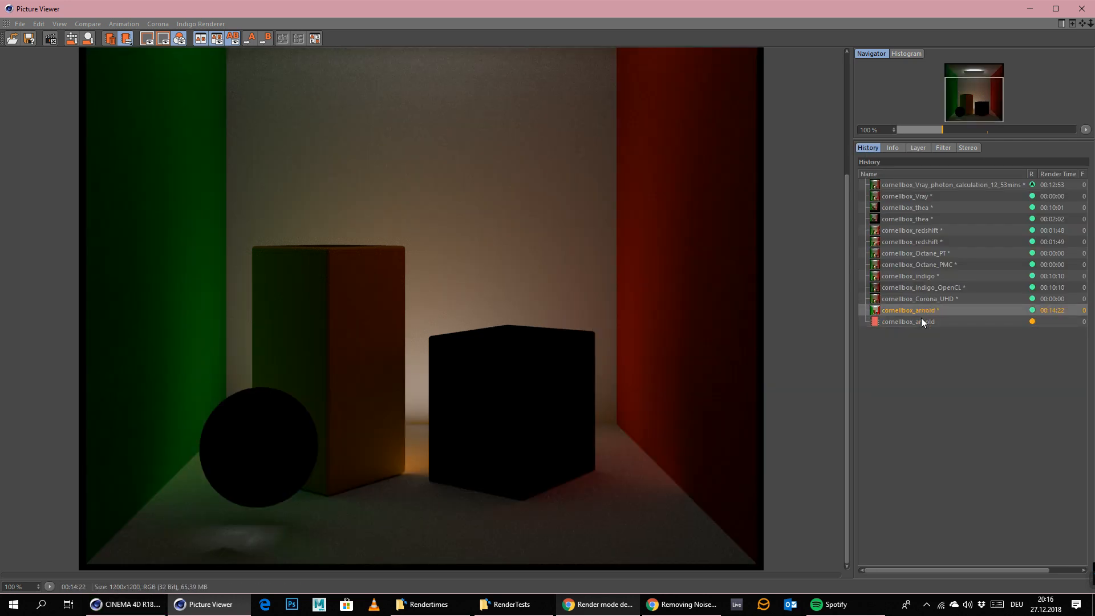
{"action": "left_click", "coordinate": [921, 319]}
{"action": "left_click", "coordinate": [931, 312]}
{"action": "left_click", "coordinate": [925, 322]}
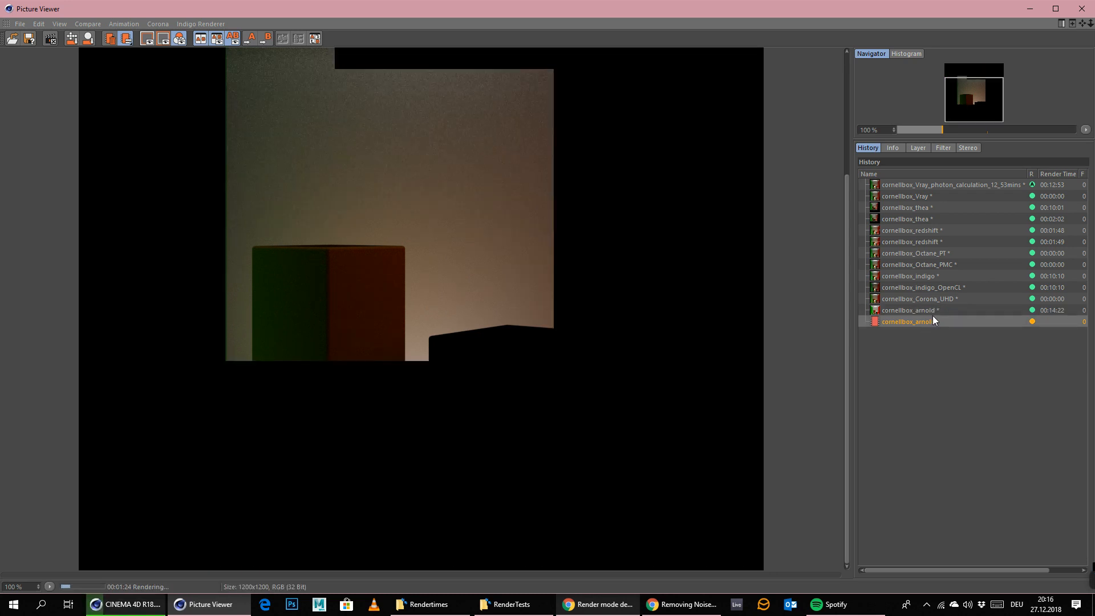
{"action": "left_click", "coordinate": [930, 310]}
{"action": "left_click", "coordinate": [925, 322]}
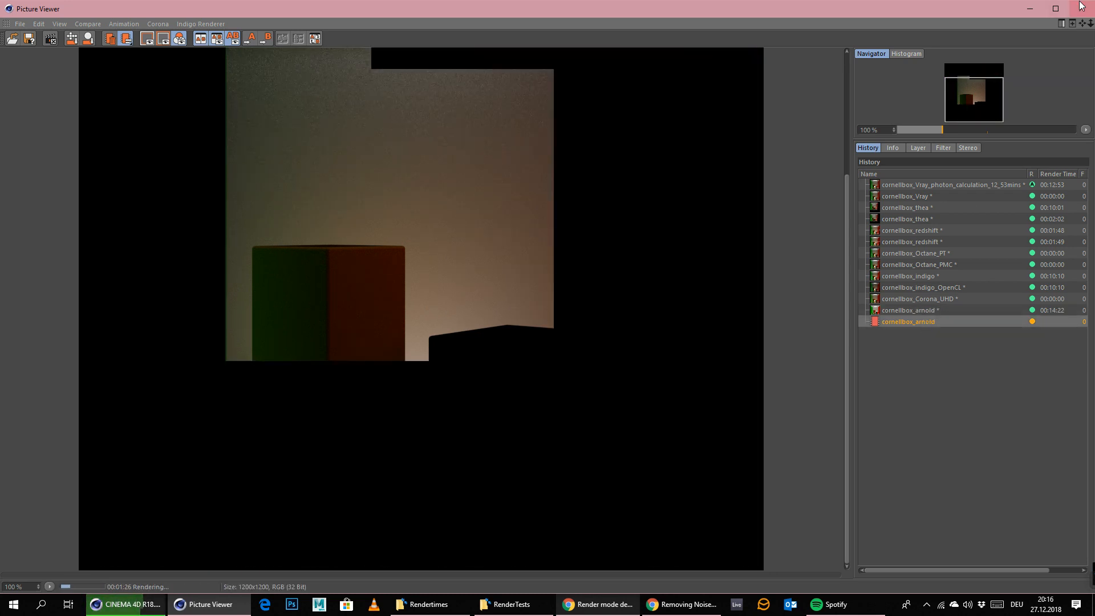
- Stop the running Arnold render and set the Camera (AA) samples to 4 in the render settings
{"action": "left_click", "coordinate": [562, 343]}
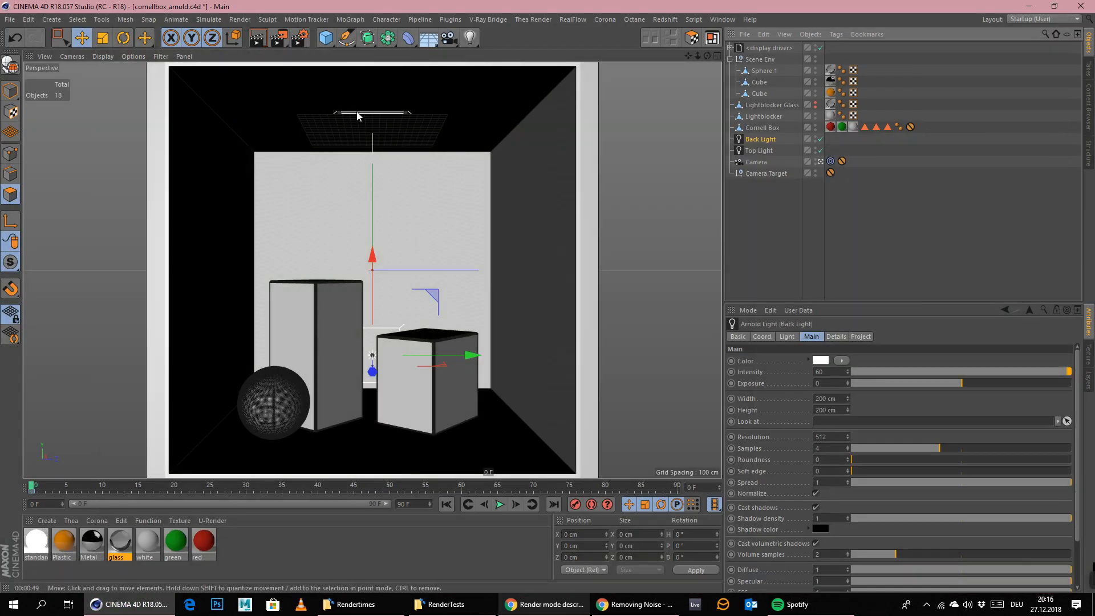
{"action": "left_click", "coordinate": [300, 38]}
{"action": "left_click", "coordinate": [608, 302]}
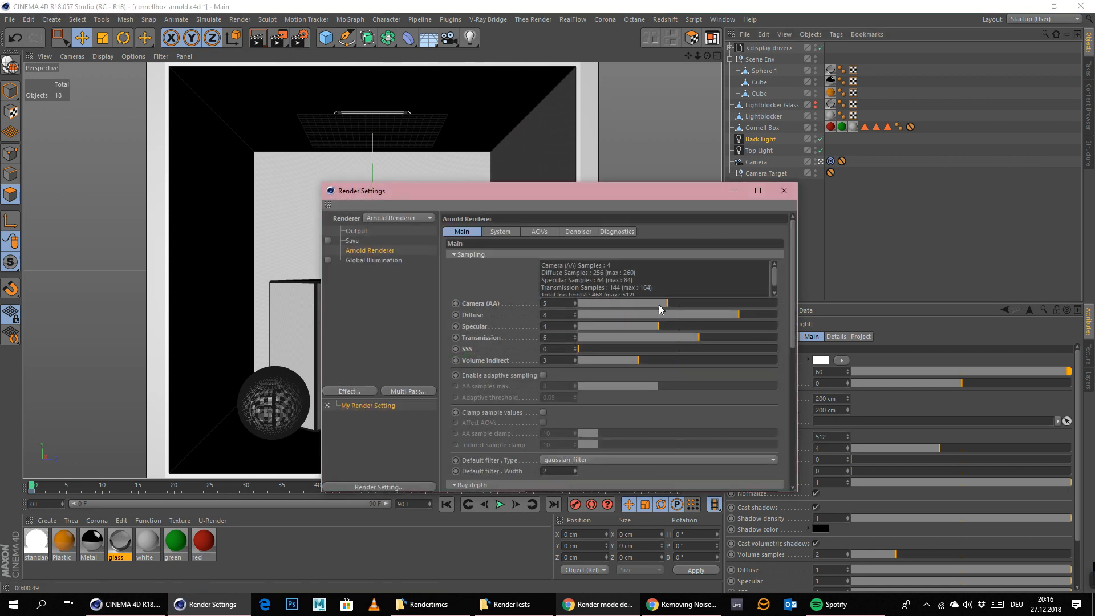
{"action": "left_click", "coordinate": [784, 191]}
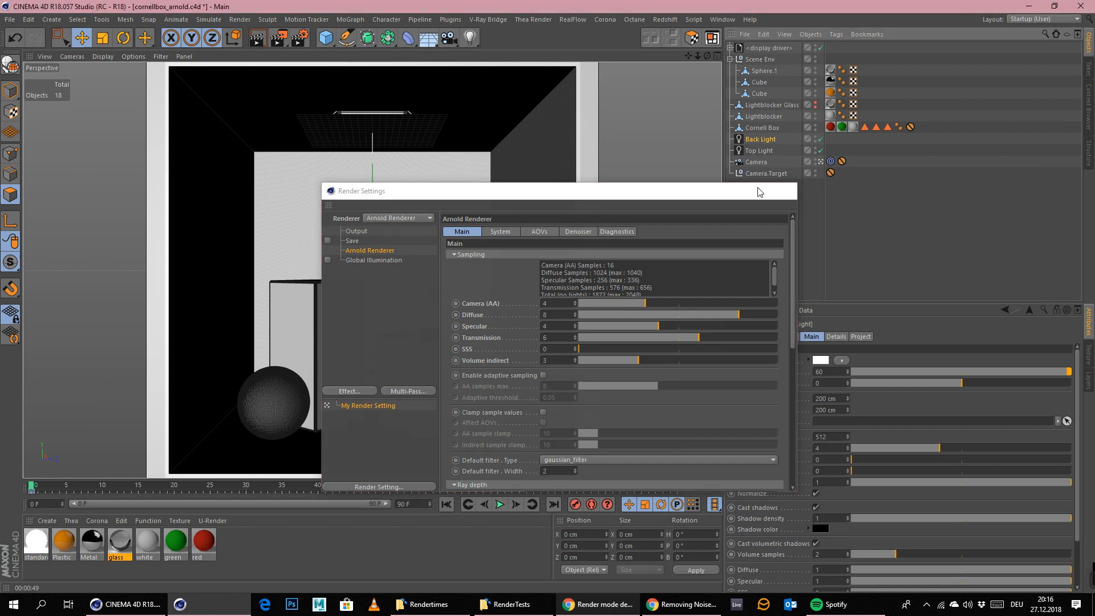
- Start a new Arnold render of the Cornell box in the Picture Viewer with the raised Camera (AA) samples
{"action": "left_click", "coordinate": [240, 21]}
{"action": "left_click", "coordinate": [278, 76]}
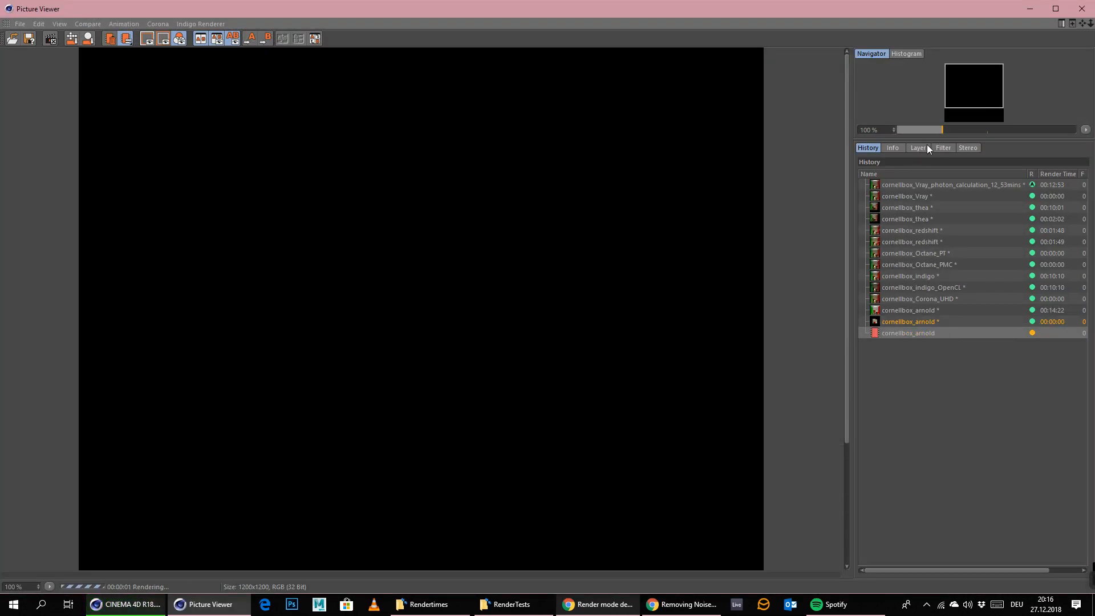
{"action": "mouse_move", "coordinate": [1092, 578]}
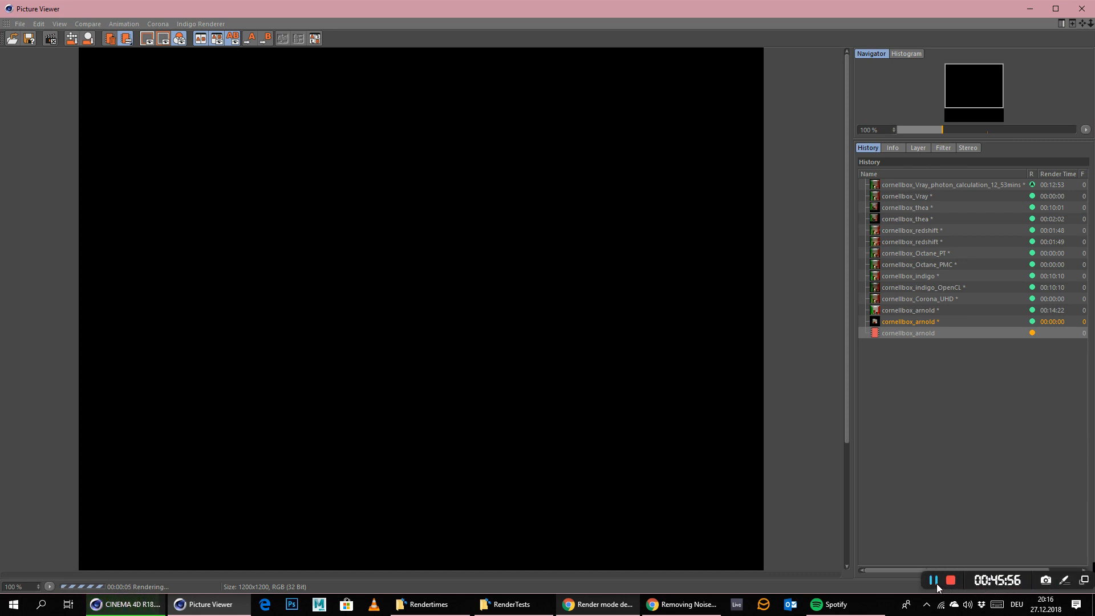
{"action": "left_click", "coordinate": [933, 580]}
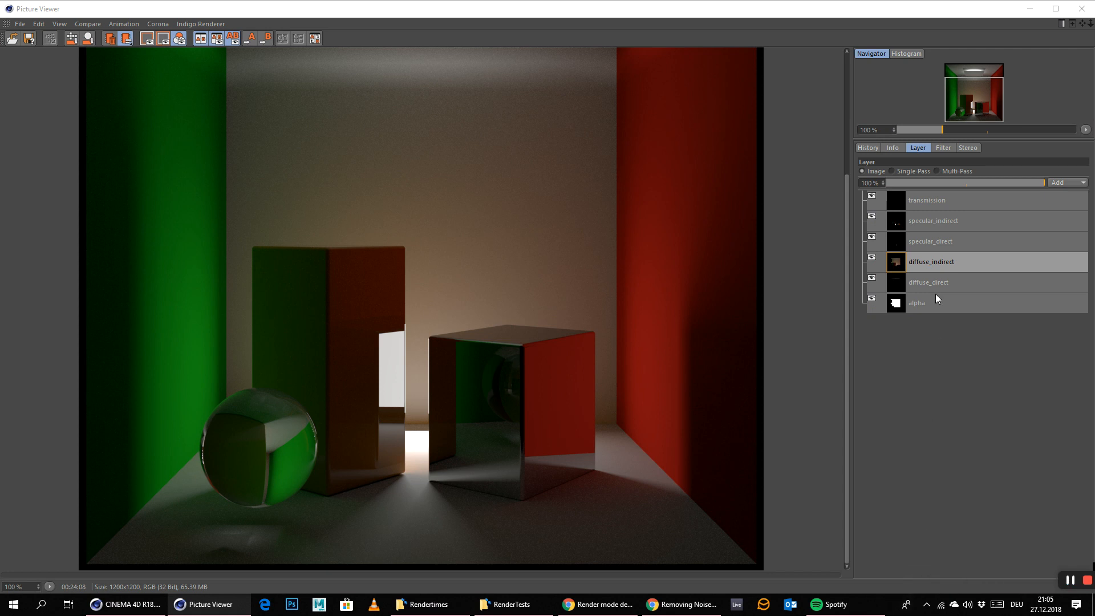
- Compare the finished cornellbox_arnold render's full image with its isolated diffuse_indirect pass
{"action": "left_click", "coordinate": [908, 172]}
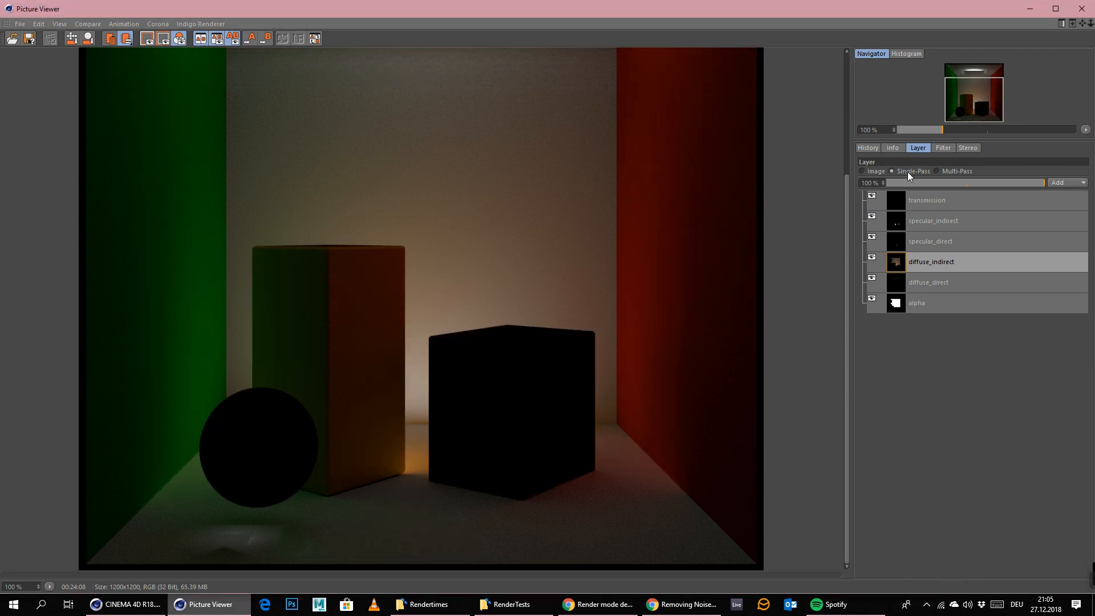
{"action": "left_click", "coordinate": [871, 172]}
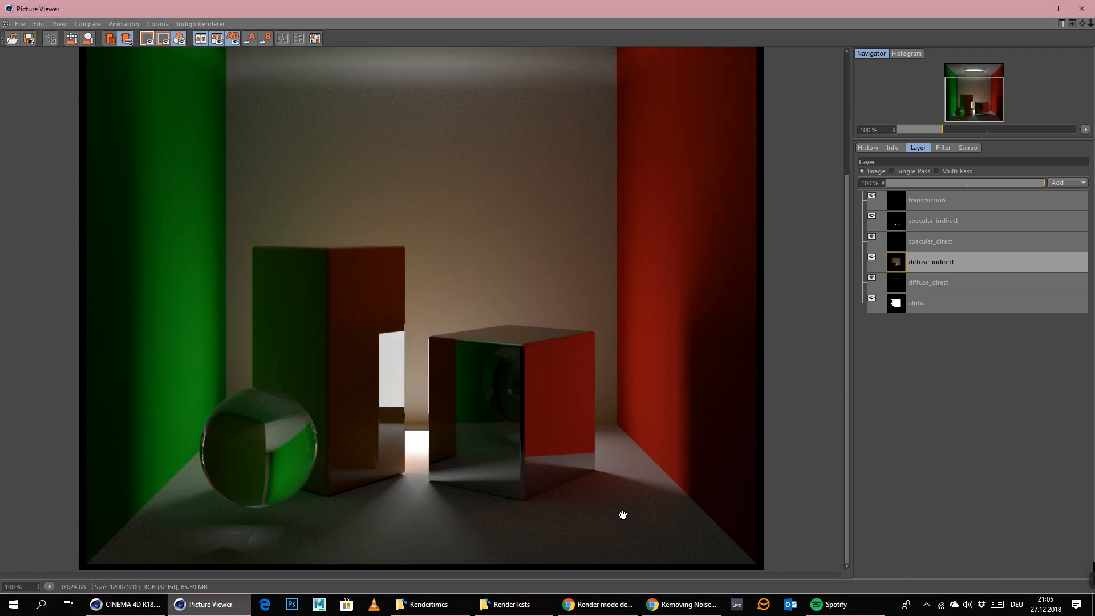
{"action": "left_click", "coordinate": [868, 148]}
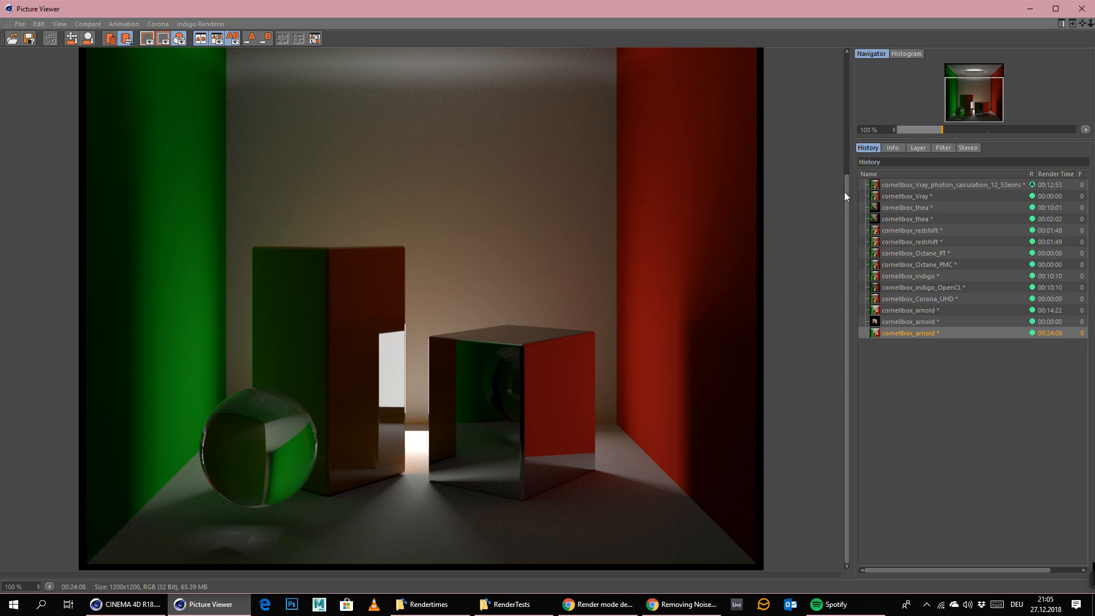
{"action": "left_click", "coordinate": [920, 149]}
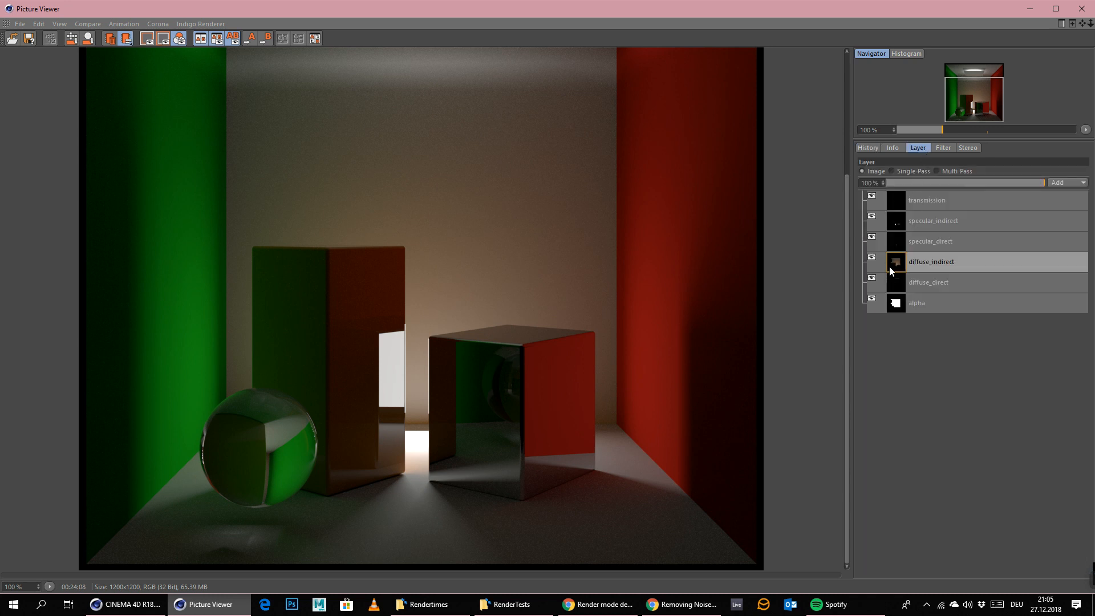
{"action": "left_click", "coordinate": [893, 171]}
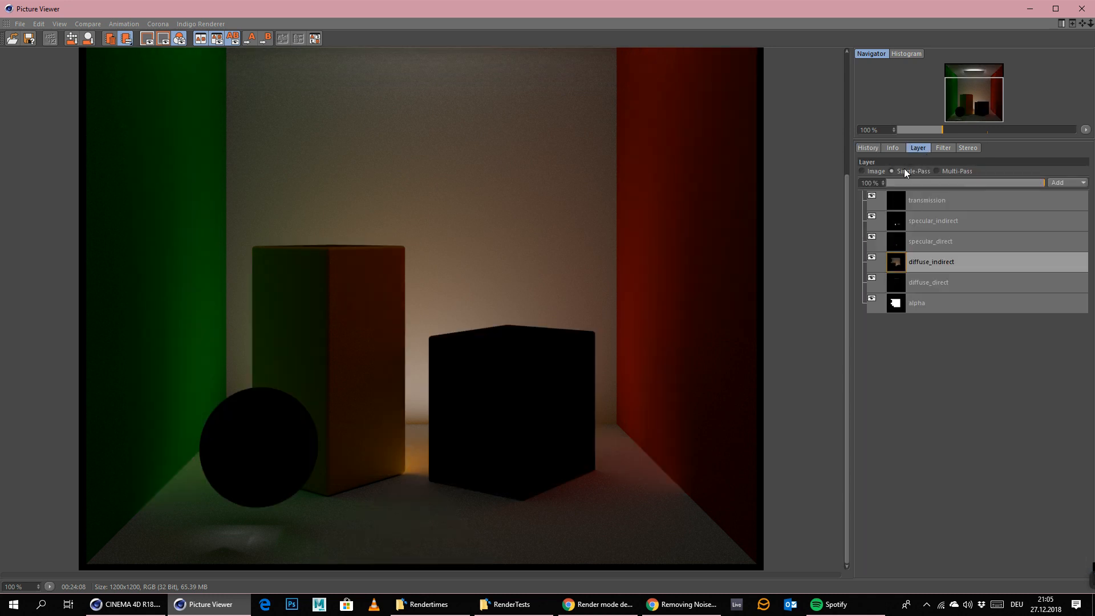
- Examine the finished Arnold render's diffuse_indirect pass up close for noise and check its specular_indirect pass
{"action": "left_click", "coordinate": [896, 276]}
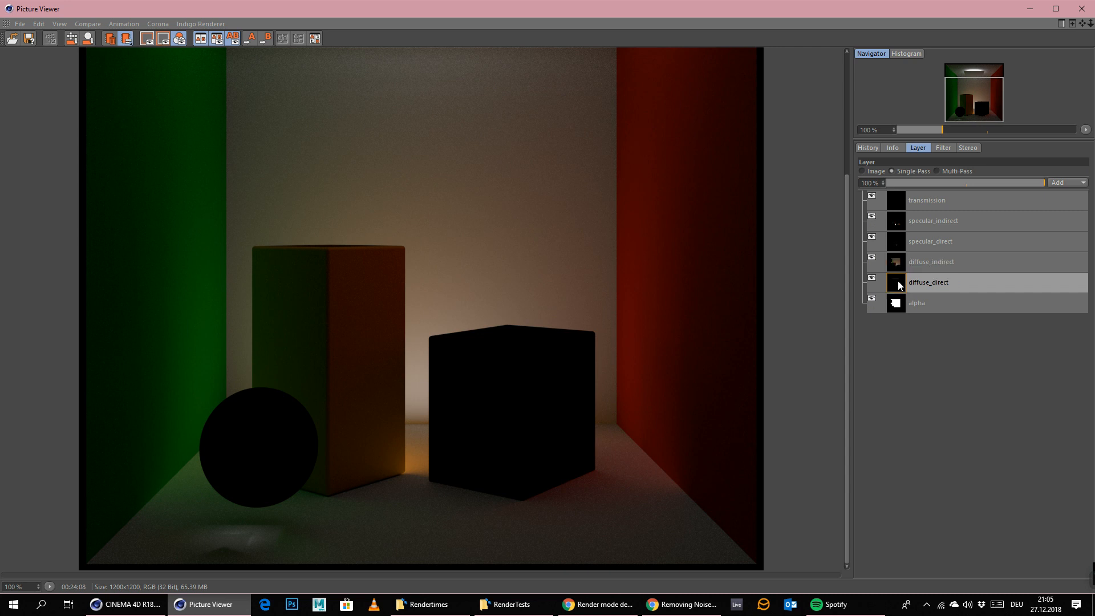
{"action": "left_click", "coordinate": [897, 269]}
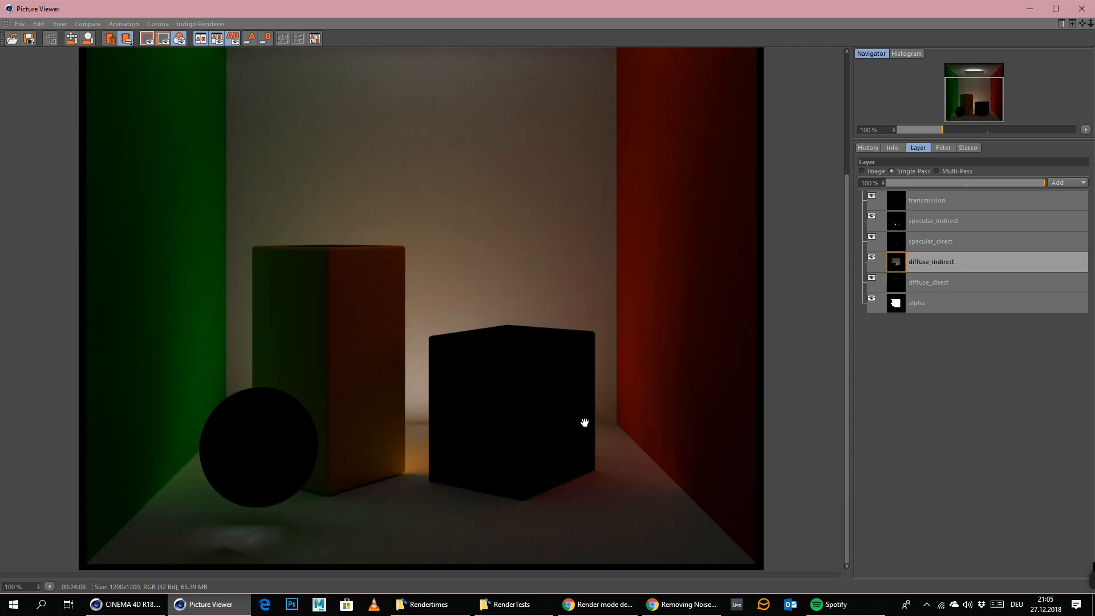
{"action": "scroll", "coordinate": [496, 518], "scroll_direction": "up", "scroll_amount": 1}
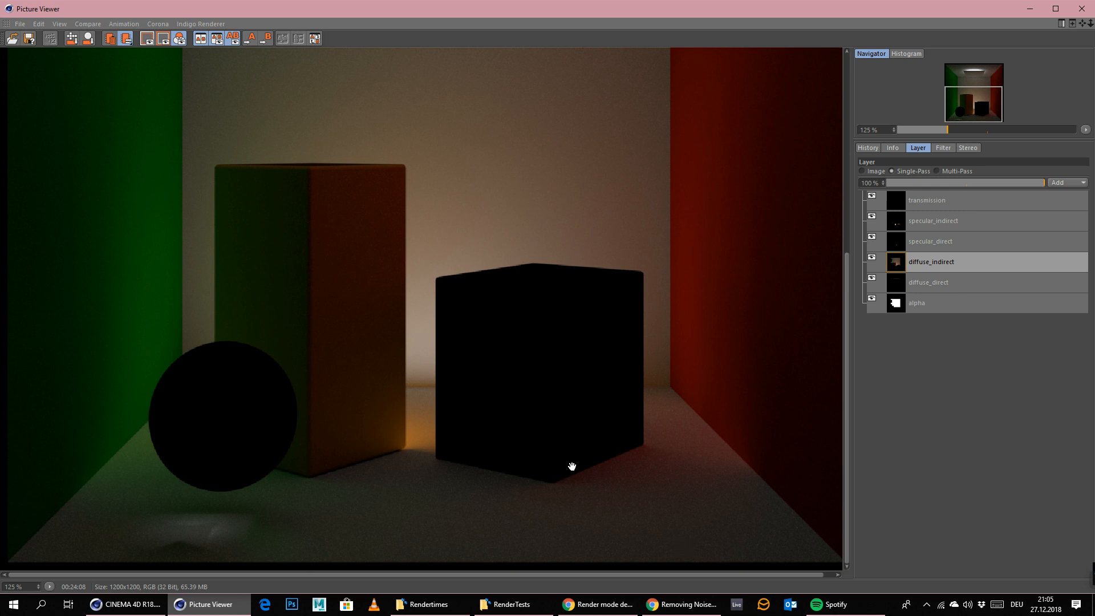
{"action": "left_click_drag", "start_coordinate": [579, 223], "coordinate": [577, 411]}
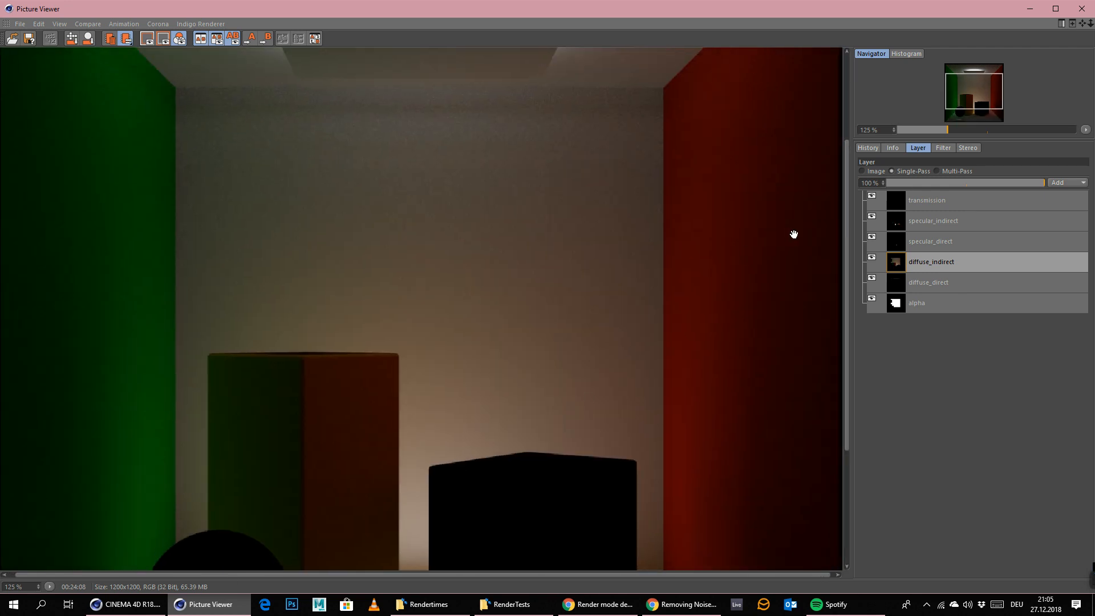
{"action": "left_click", "coordinate": [904, 243]}
{"action": "left_click", "coordinate": [904, 220]}
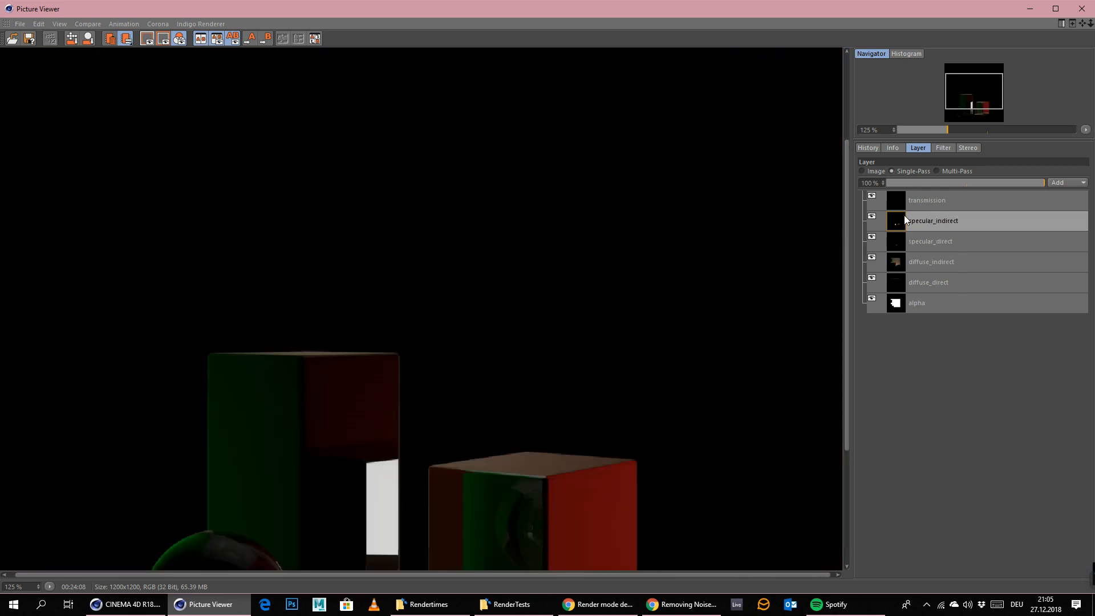
{"action": "left_click", "coordinate": [895, 262]}
- Raise the Arnold render settings' Diffuse samples to 10 and Camera (AA) samples to 6
{"action": "left_click", "coordinate": [1030, 9]}
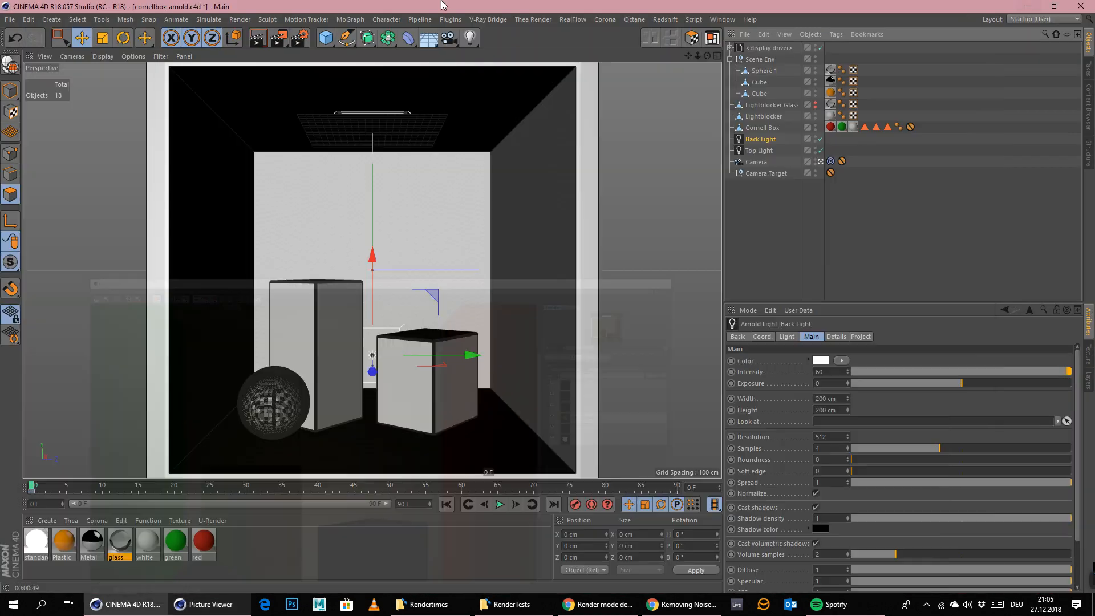
{"action": "left_click", "coordinate": [299, 37]}
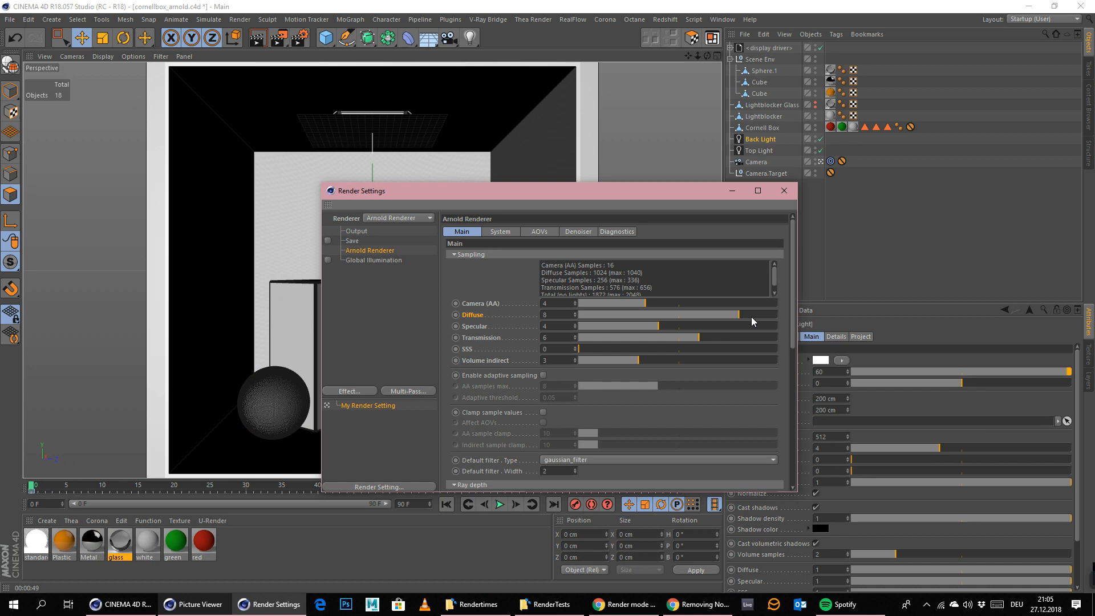
{"action": "left_click_drag", "start_coordinate": [755, 316], "coordinate": [799, 318]}
{"action": "left_click_drag", "start_coordinate": [654, 303], "coordinate": [662, 303]}
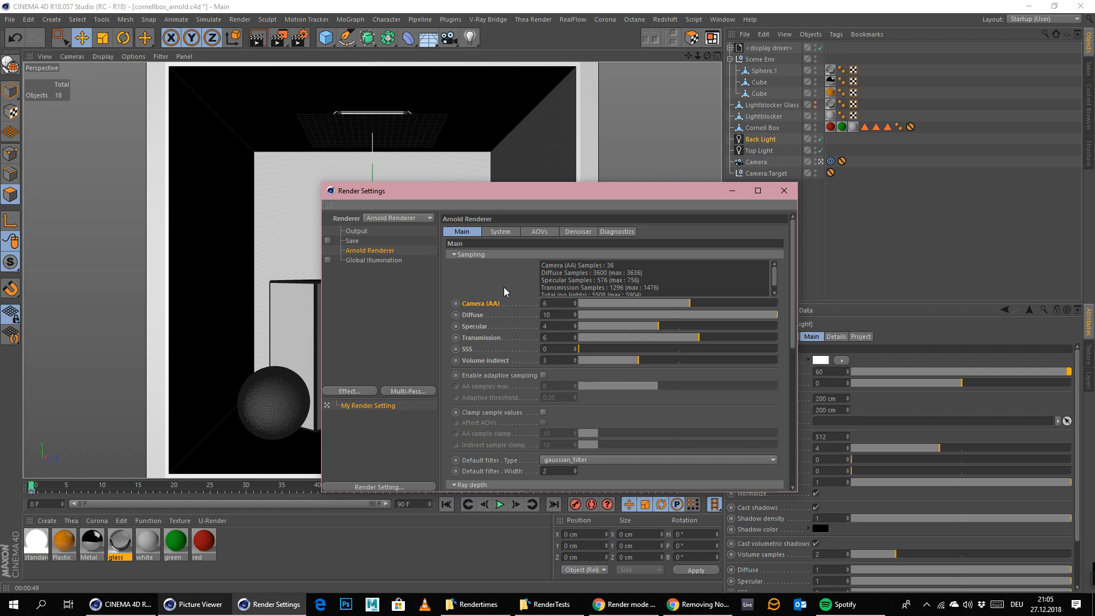
- Review Arnold's ray depth and denoiser options in the render settings, and close the settings window
{"action": "scroll", "coordinate": [502, 310], "scroll_direction": "down", "scroll_amount": 5}
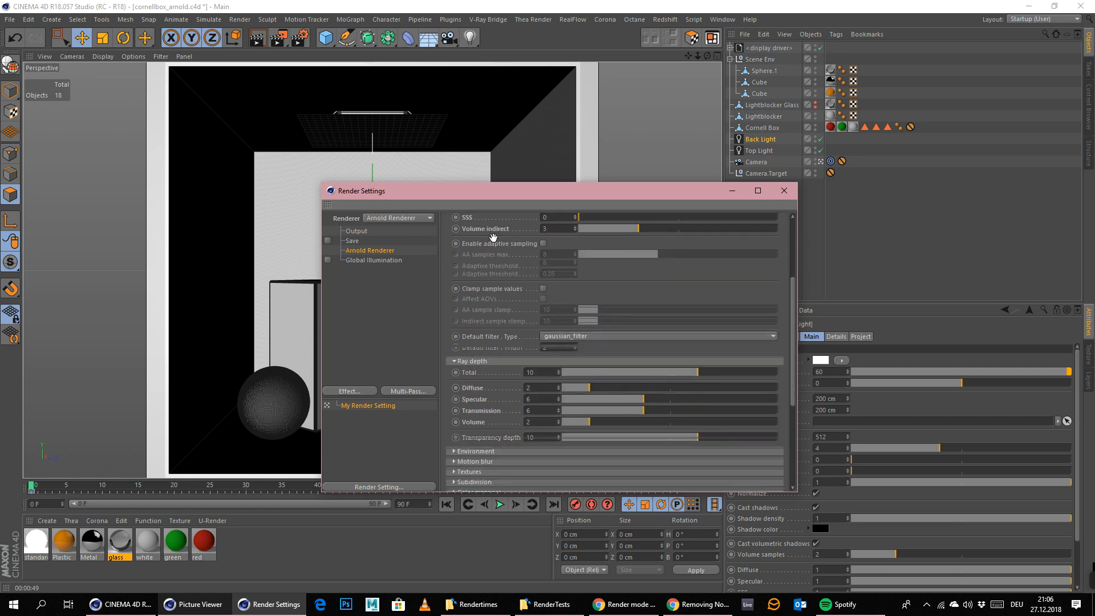
{"action": "scroll", "coordinate": [500, 408], "scroll_direction": "up", "scroll_amount": 5}
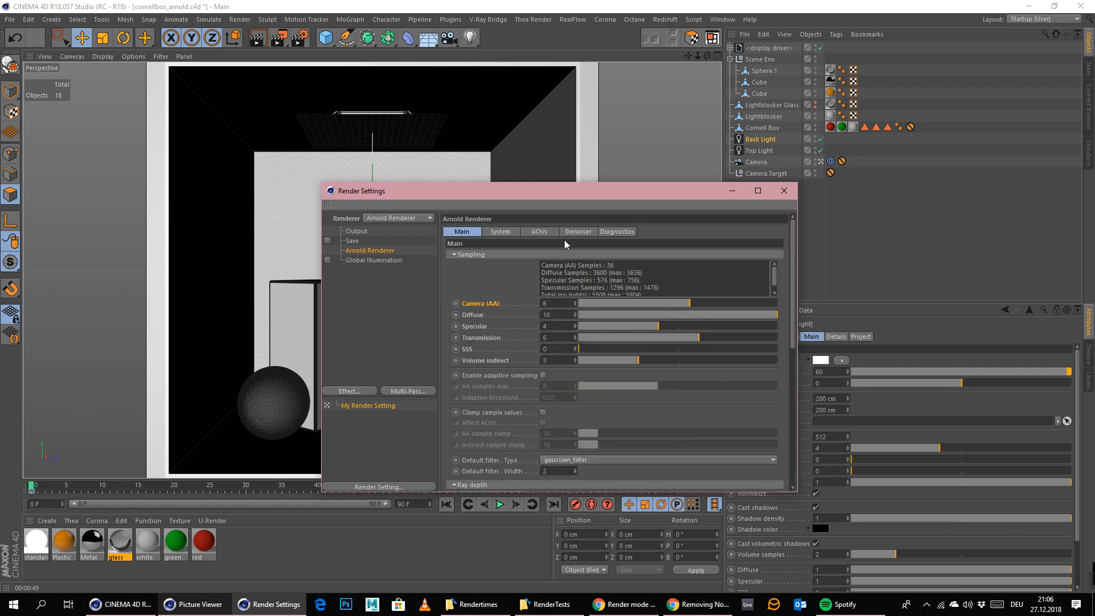
{"action": "left_click", "coordinate": [578, 232]}
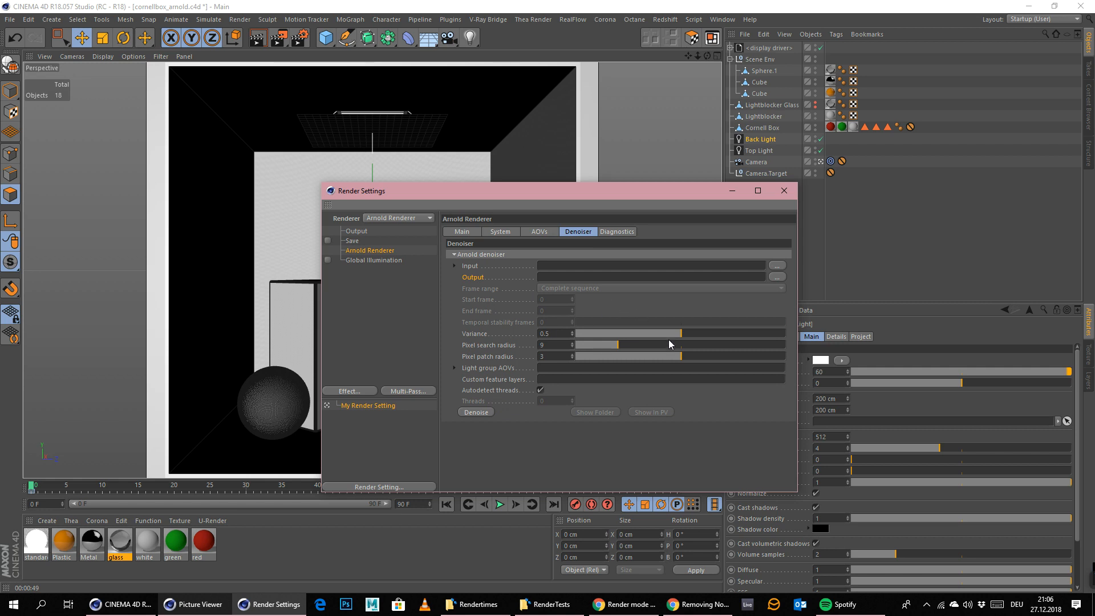
{"action": "mouse_move", "coordinate": [1092, 578]}
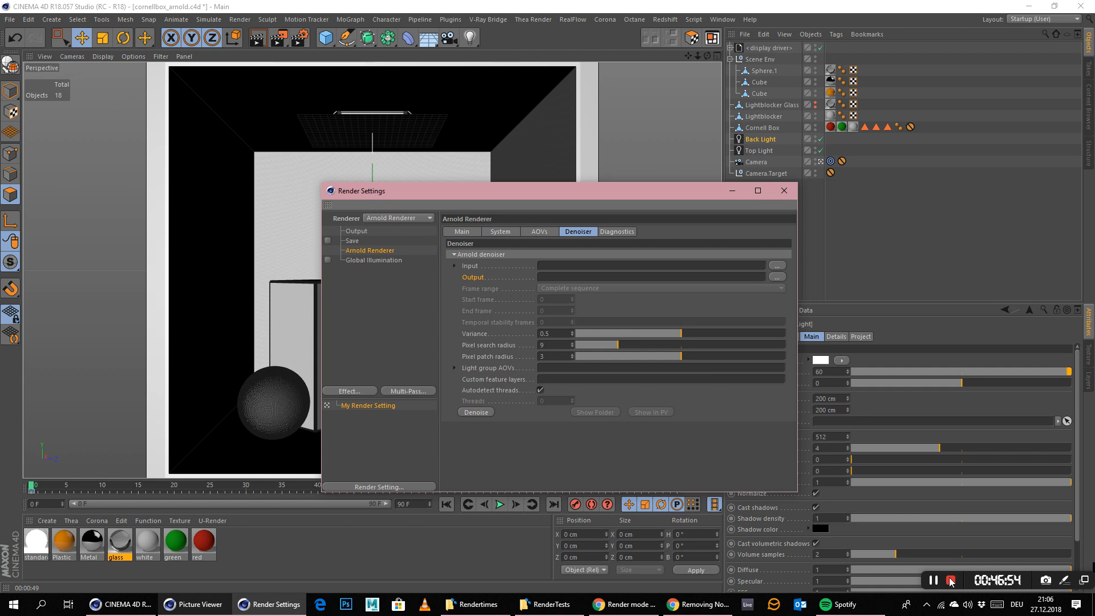
{"action": "left_click", "coordinate": [732, 190]}
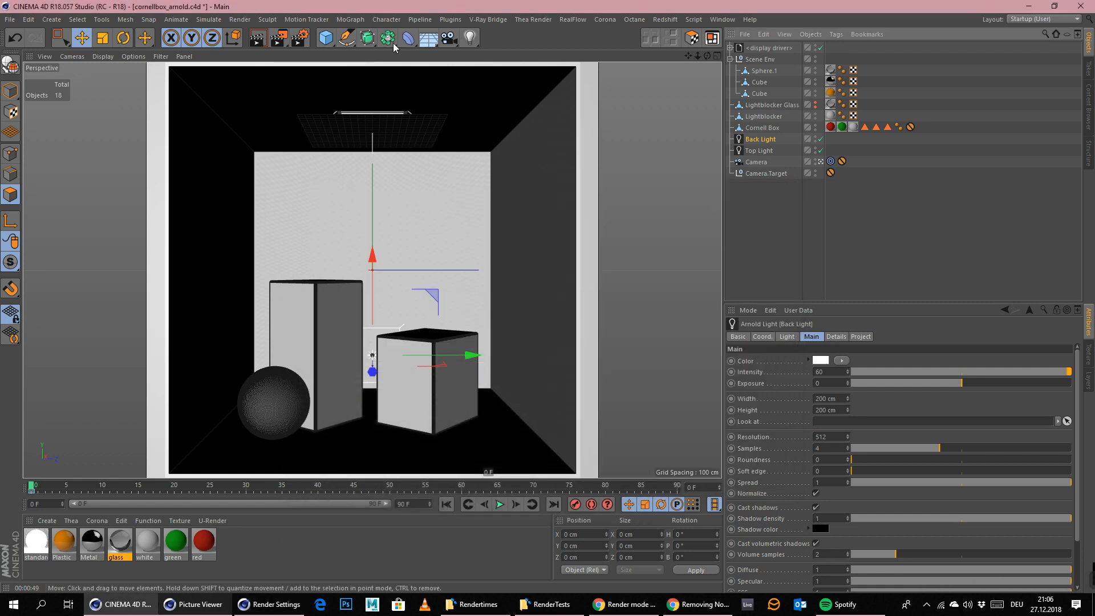
{"action": "left_click", "coordinate": [301, 40]}
{"action": "left_click", "coordinate": [785, 191]}
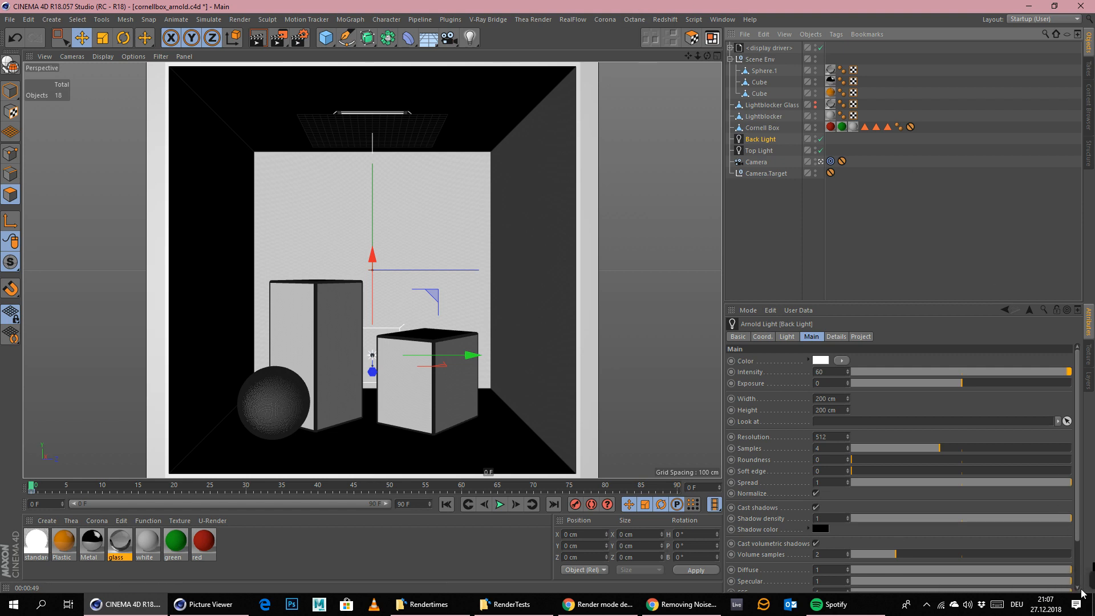
{"action": "left_click", "coordinate": [717, 19]}
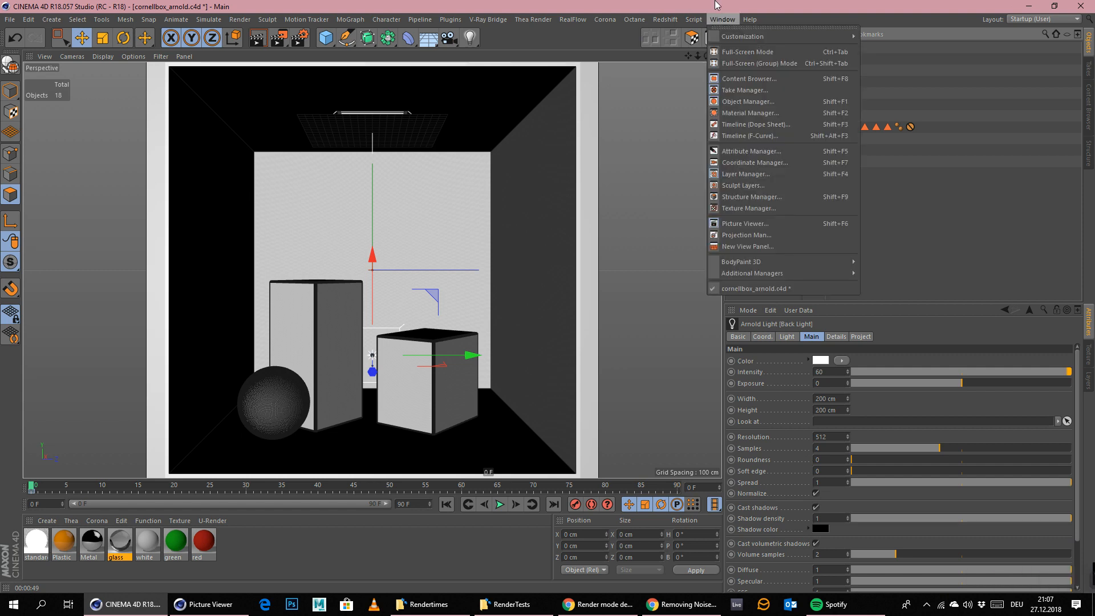
{"action": "left_click", "coordinate": [717, 5]}
{"action": "left_click", "coordinate": [751, 21]}
{"action": "left_click", "coordinate": [690, 5]}
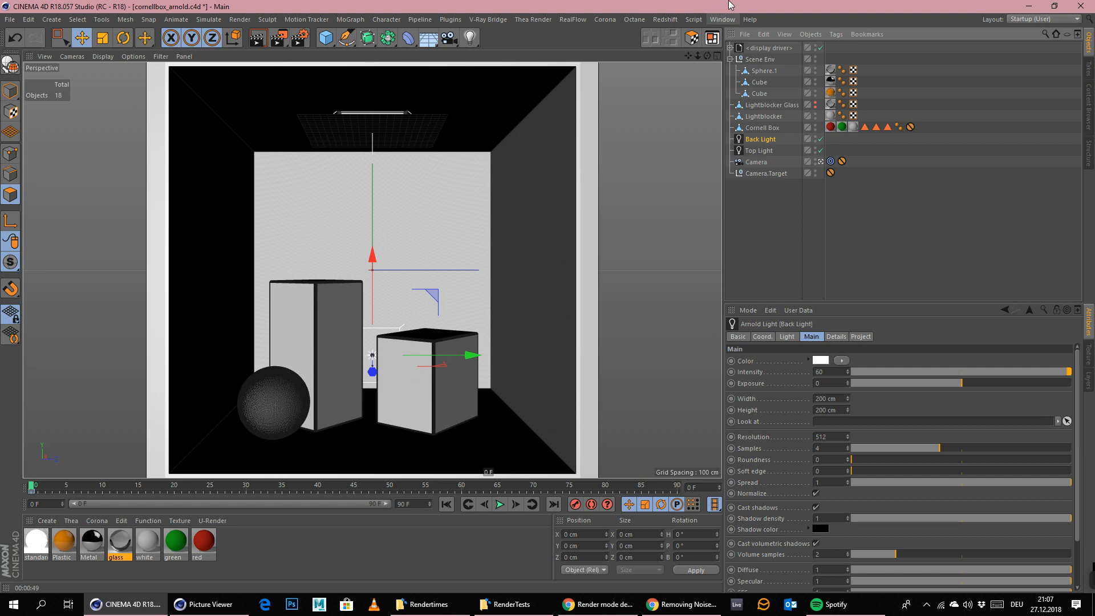
{"action": "mouse_move", "coordinate": [1084, 582]}
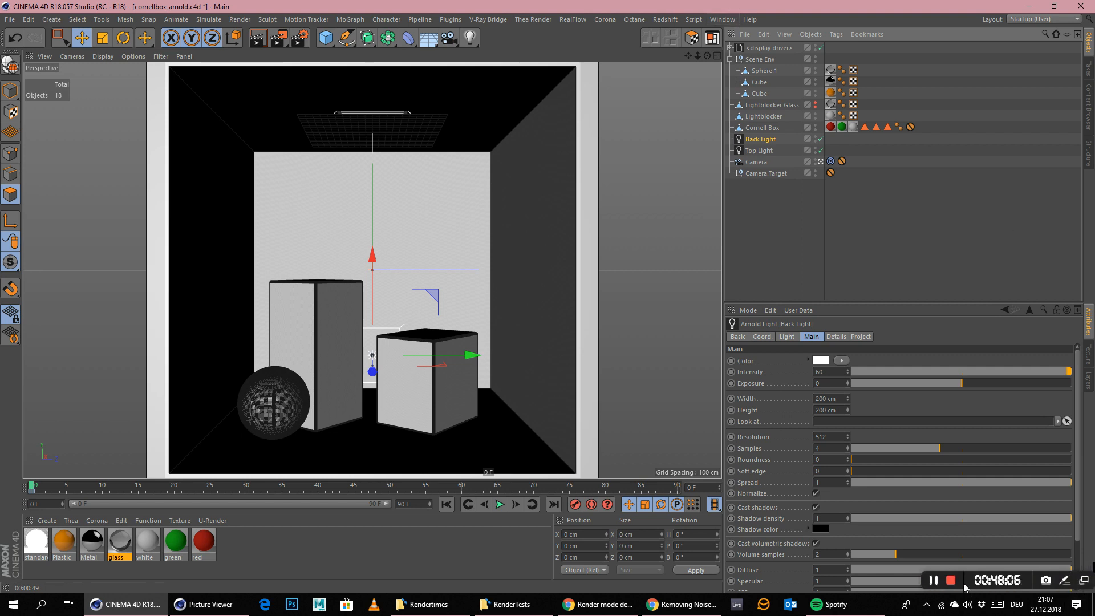